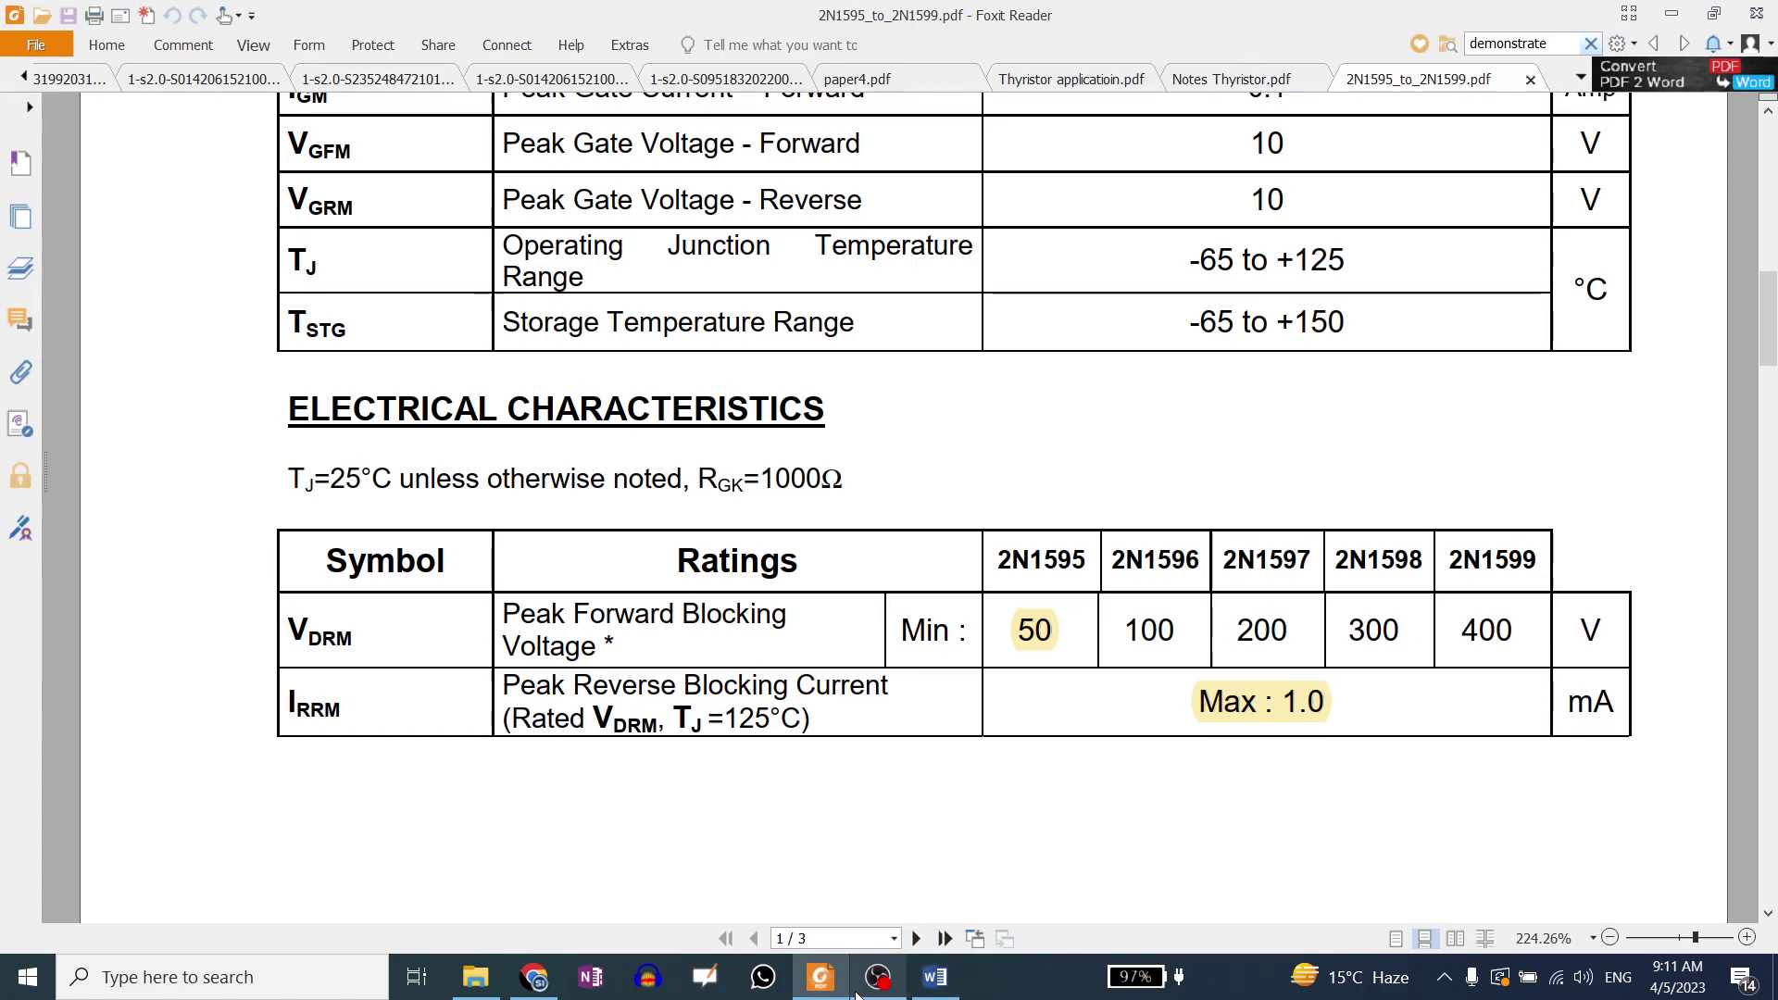
Open the 2N1595_to_2N1599 datasheet from the lab folder and view the SCR V-I curve in Notes Thyristor.pdf.
{"action": "left_click", "coordinate": [820, 980]}
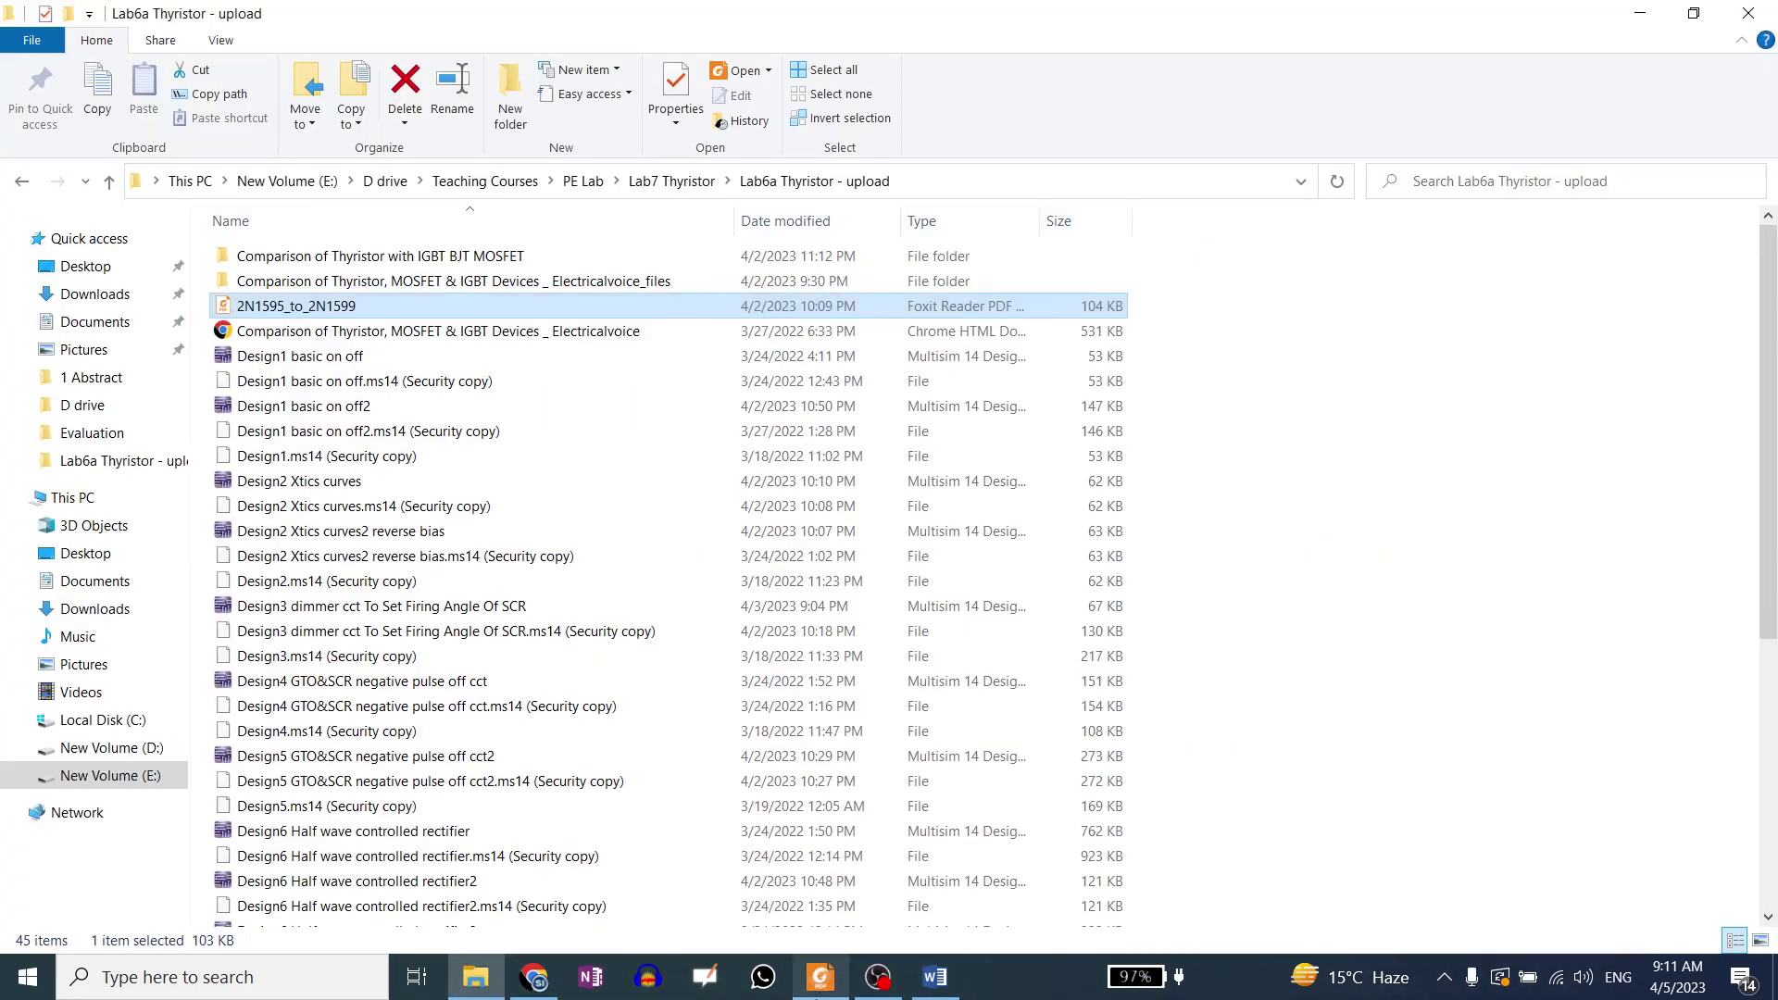
{"action": "double_click", "coordinate": [296, 306]}
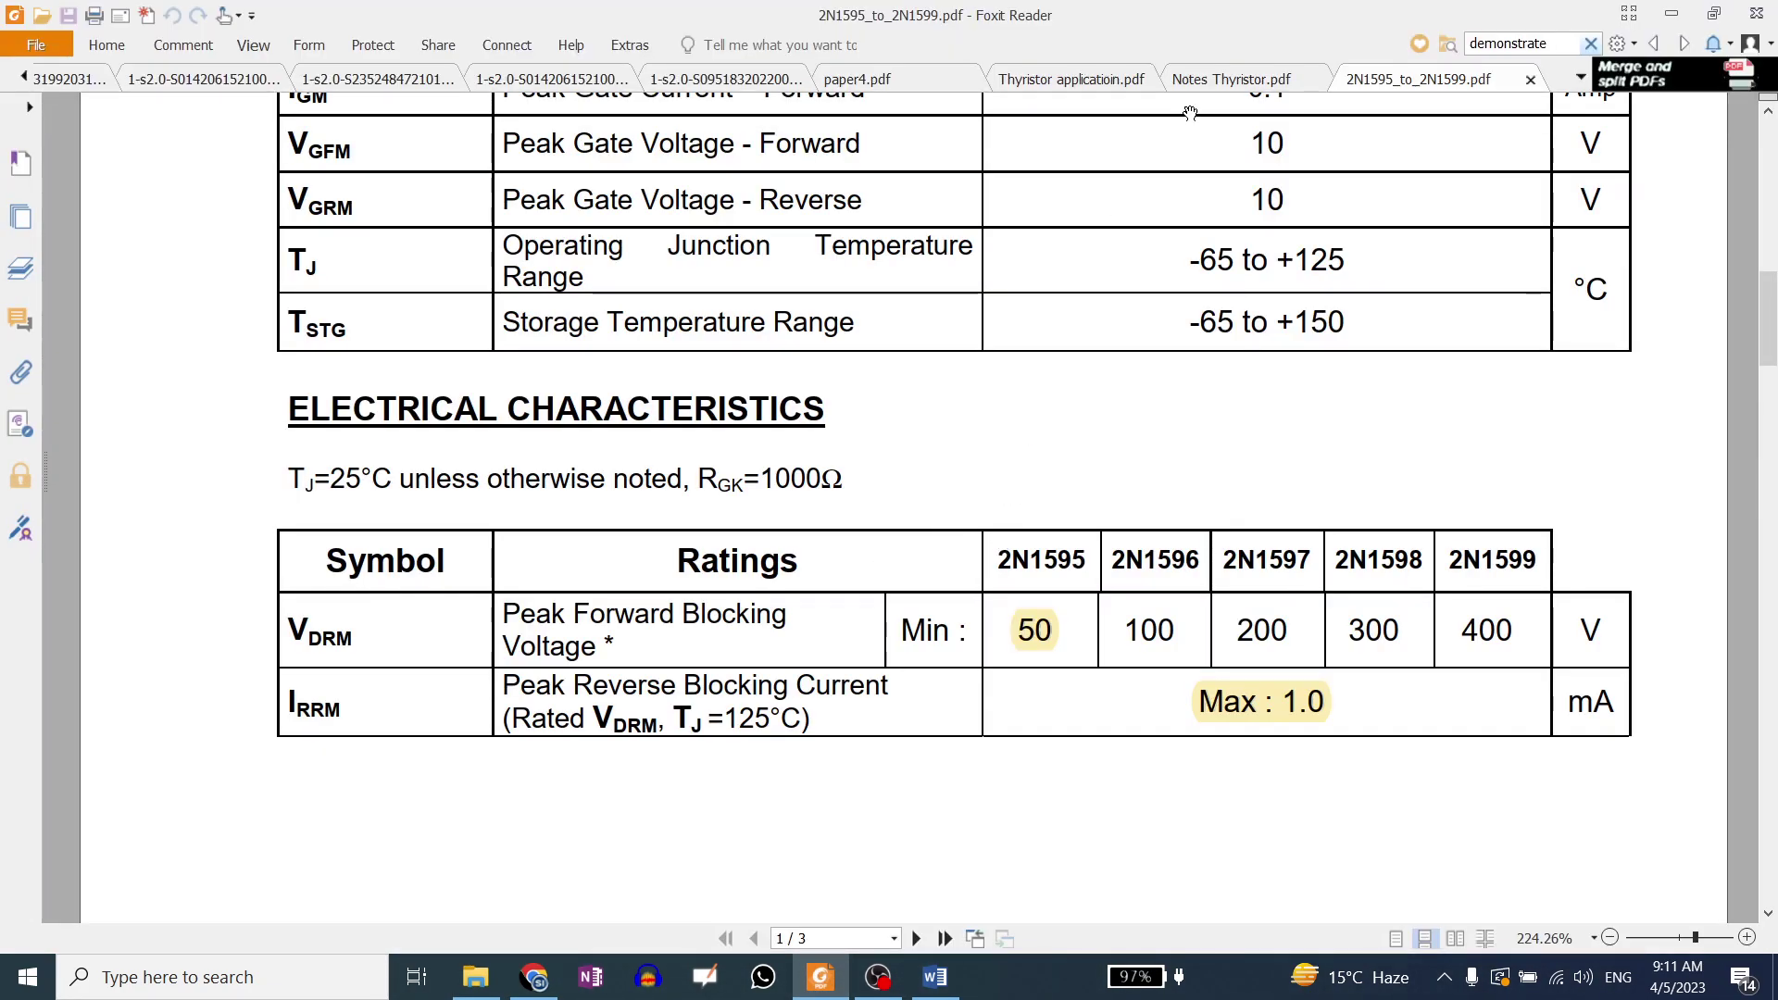
{"action": "left_click", "coordinate": [1241, 77]}
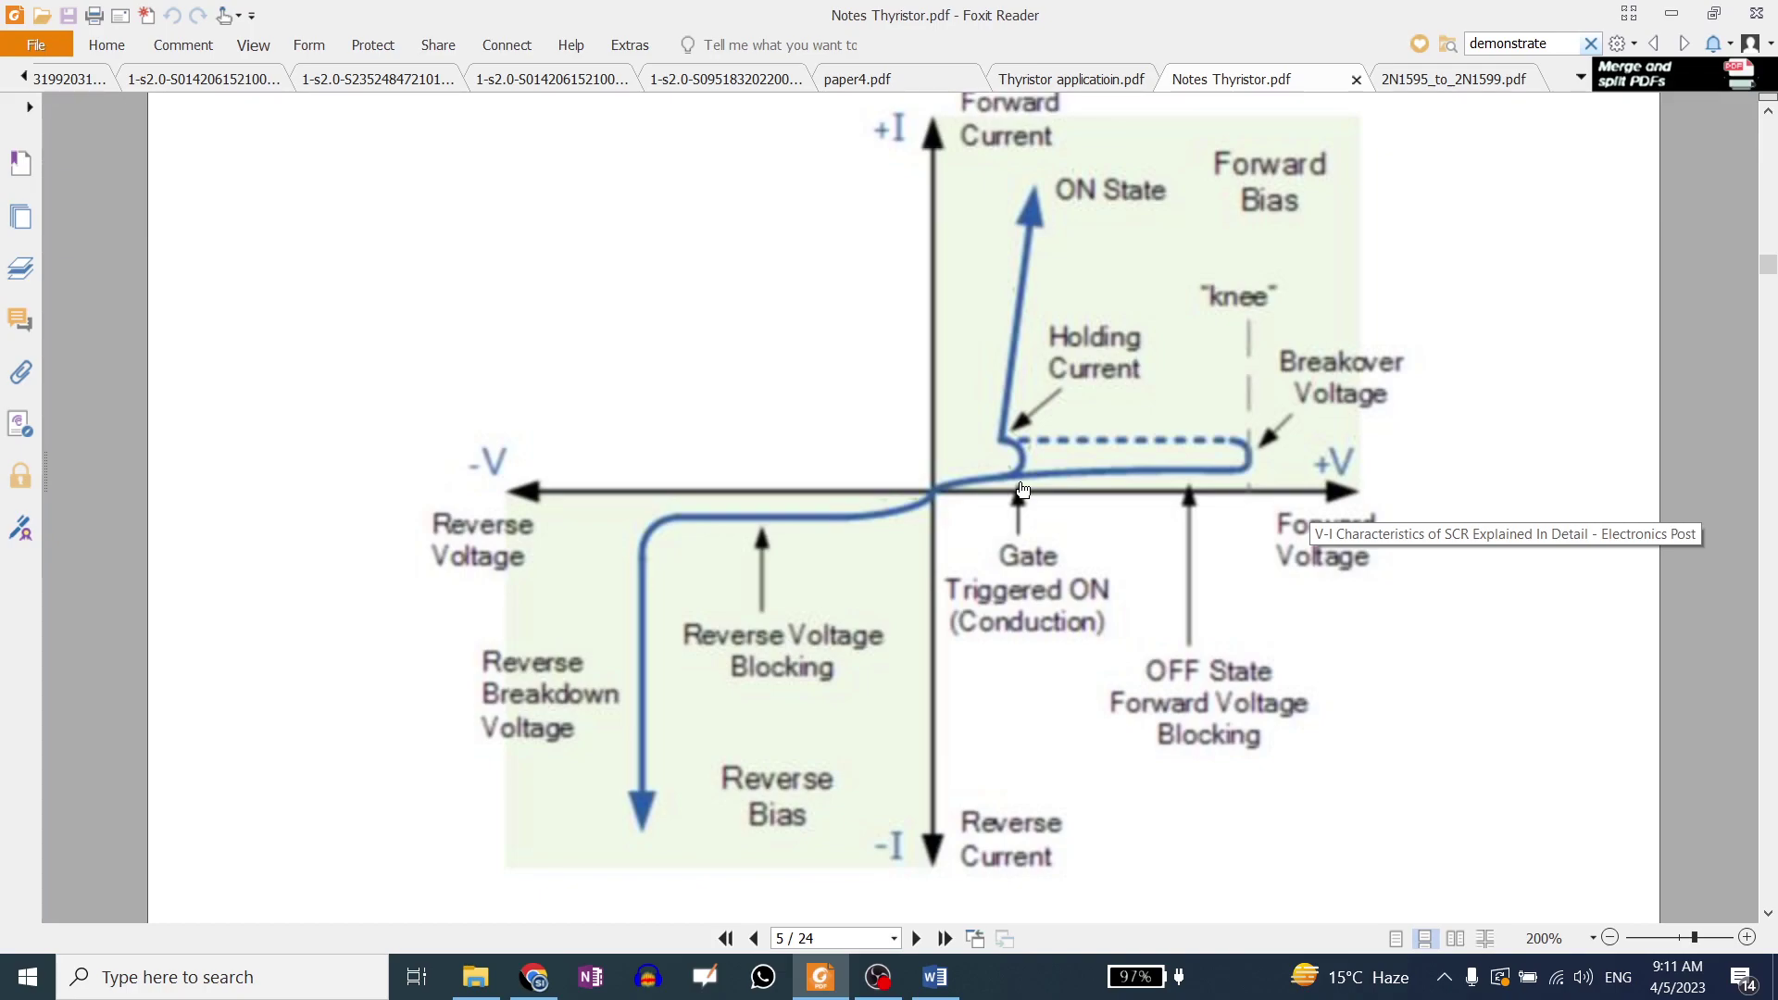
Return to the 2N1595_to_2N1599 datasheet and read the gate trigger voltage and holding current ratings on page 2.
{"action": "left_click", "coordinate": [1458, 79]}
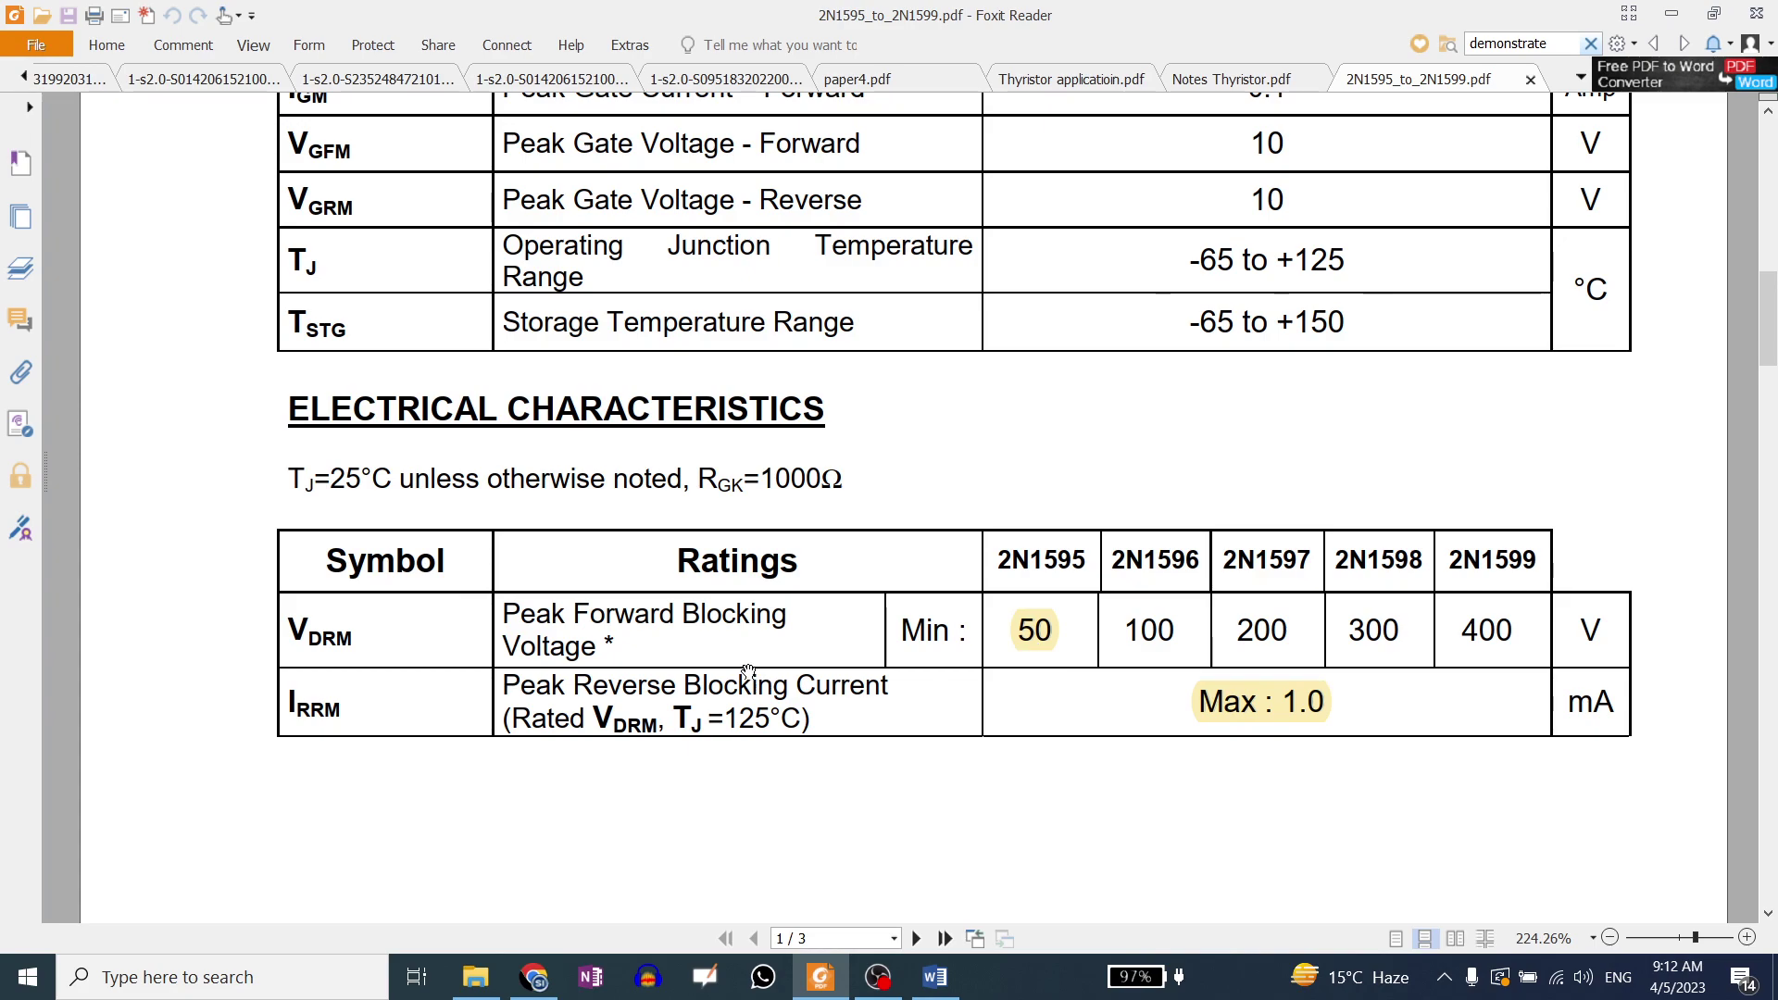
{"action": "scroll", "coordinate": [841, 674], "scroll_direction": "down", "scroll_amount": 7}
{"action": "scroll", "coordinate": [844, 673], "scroll_direction": "down", "scroll_amount": 5}
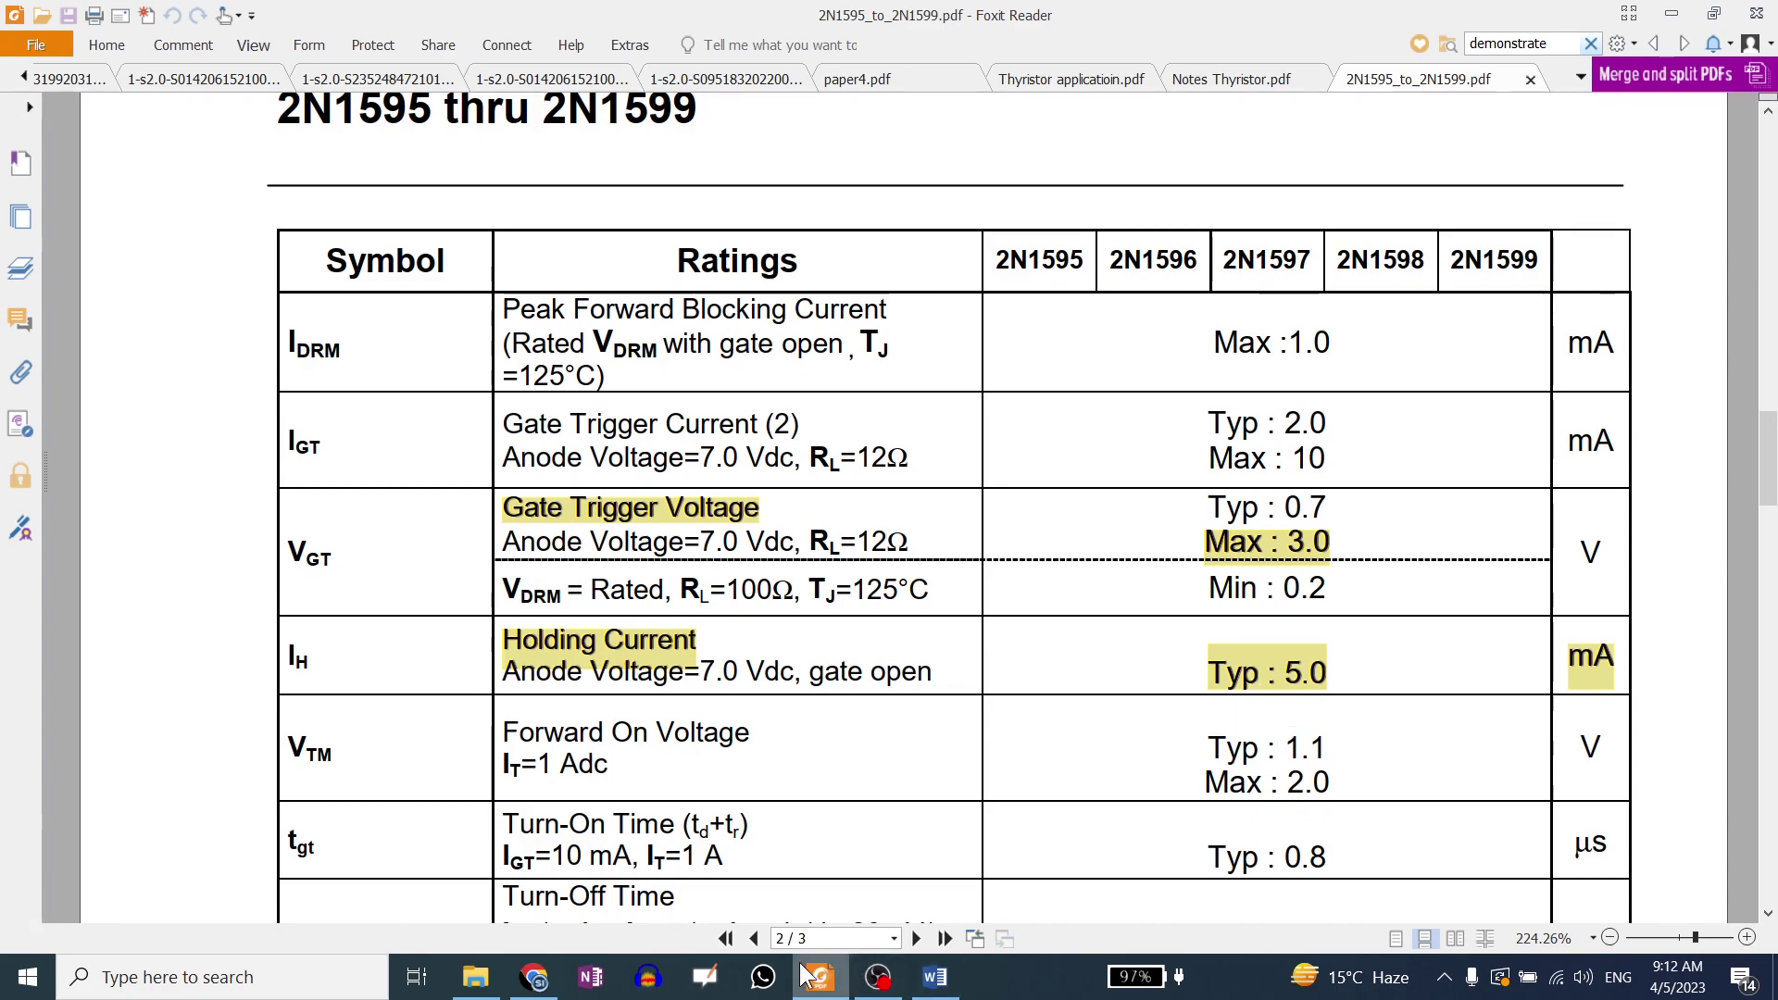
Compare the datasheet's page 2 ratings with the V-I characteristic curve in Notes Thyristor.pdf.
{"action": "left_click", "coordinate": [1215, 82]}
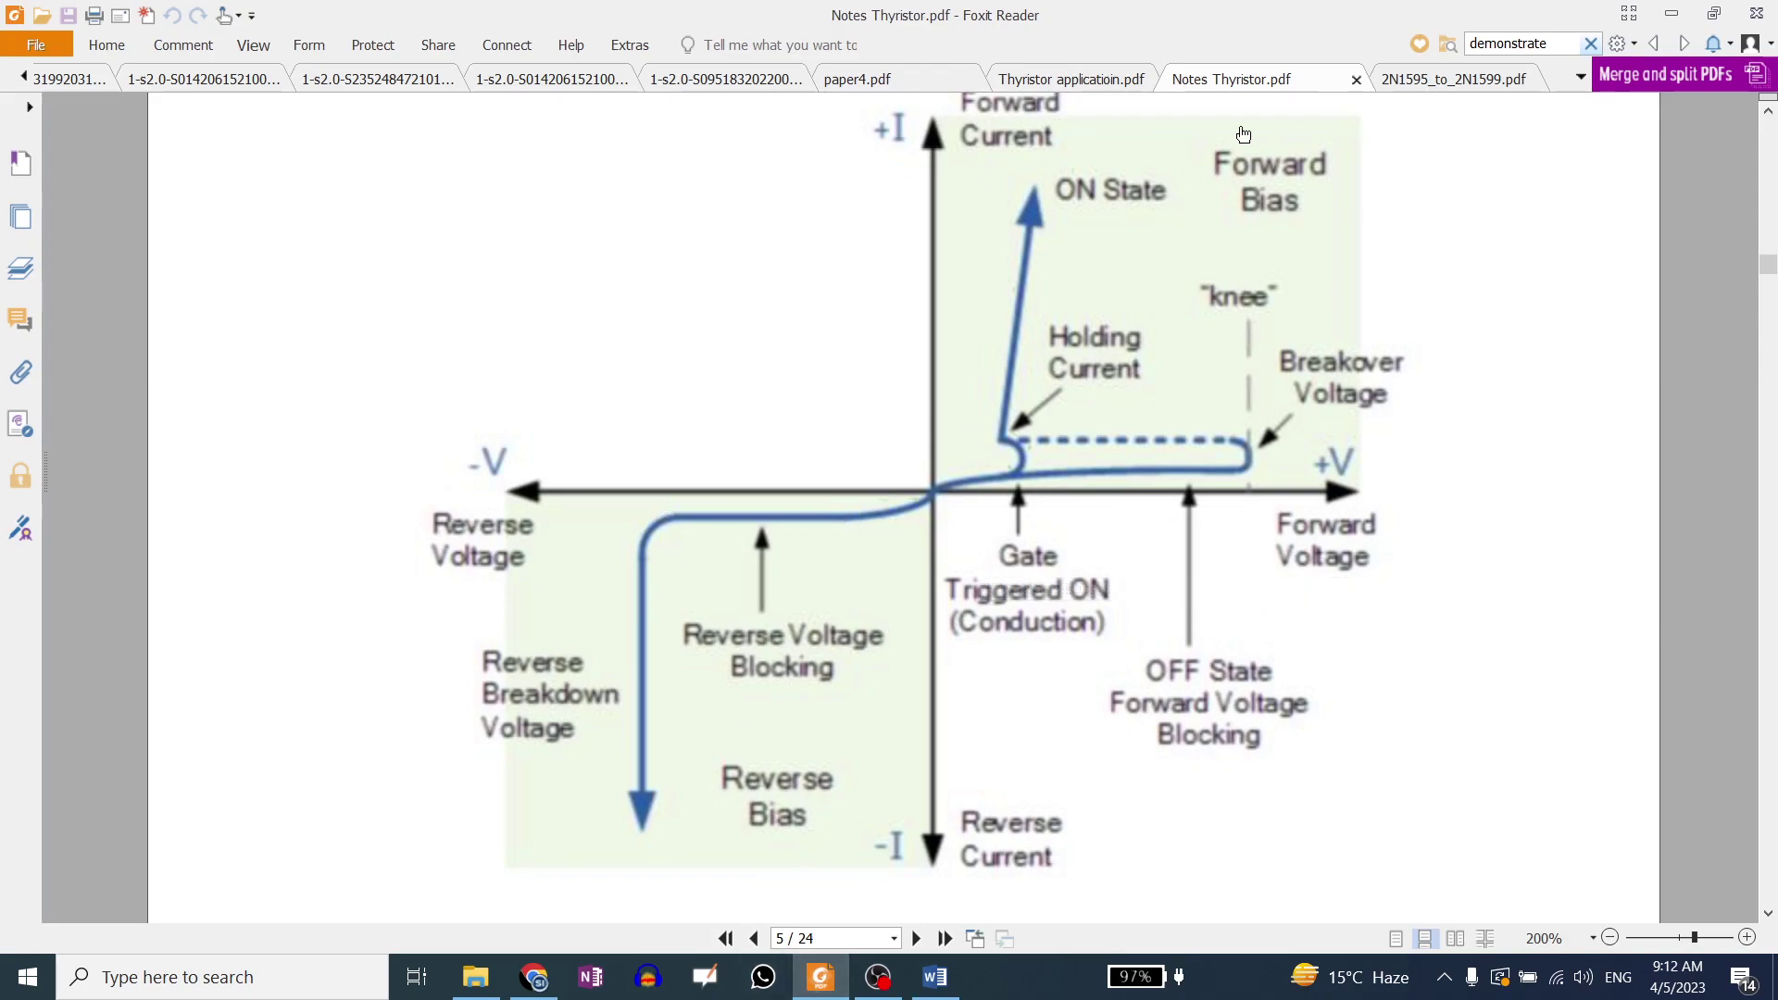
{"action": "left_click", "coordinate": [1413, 86]}
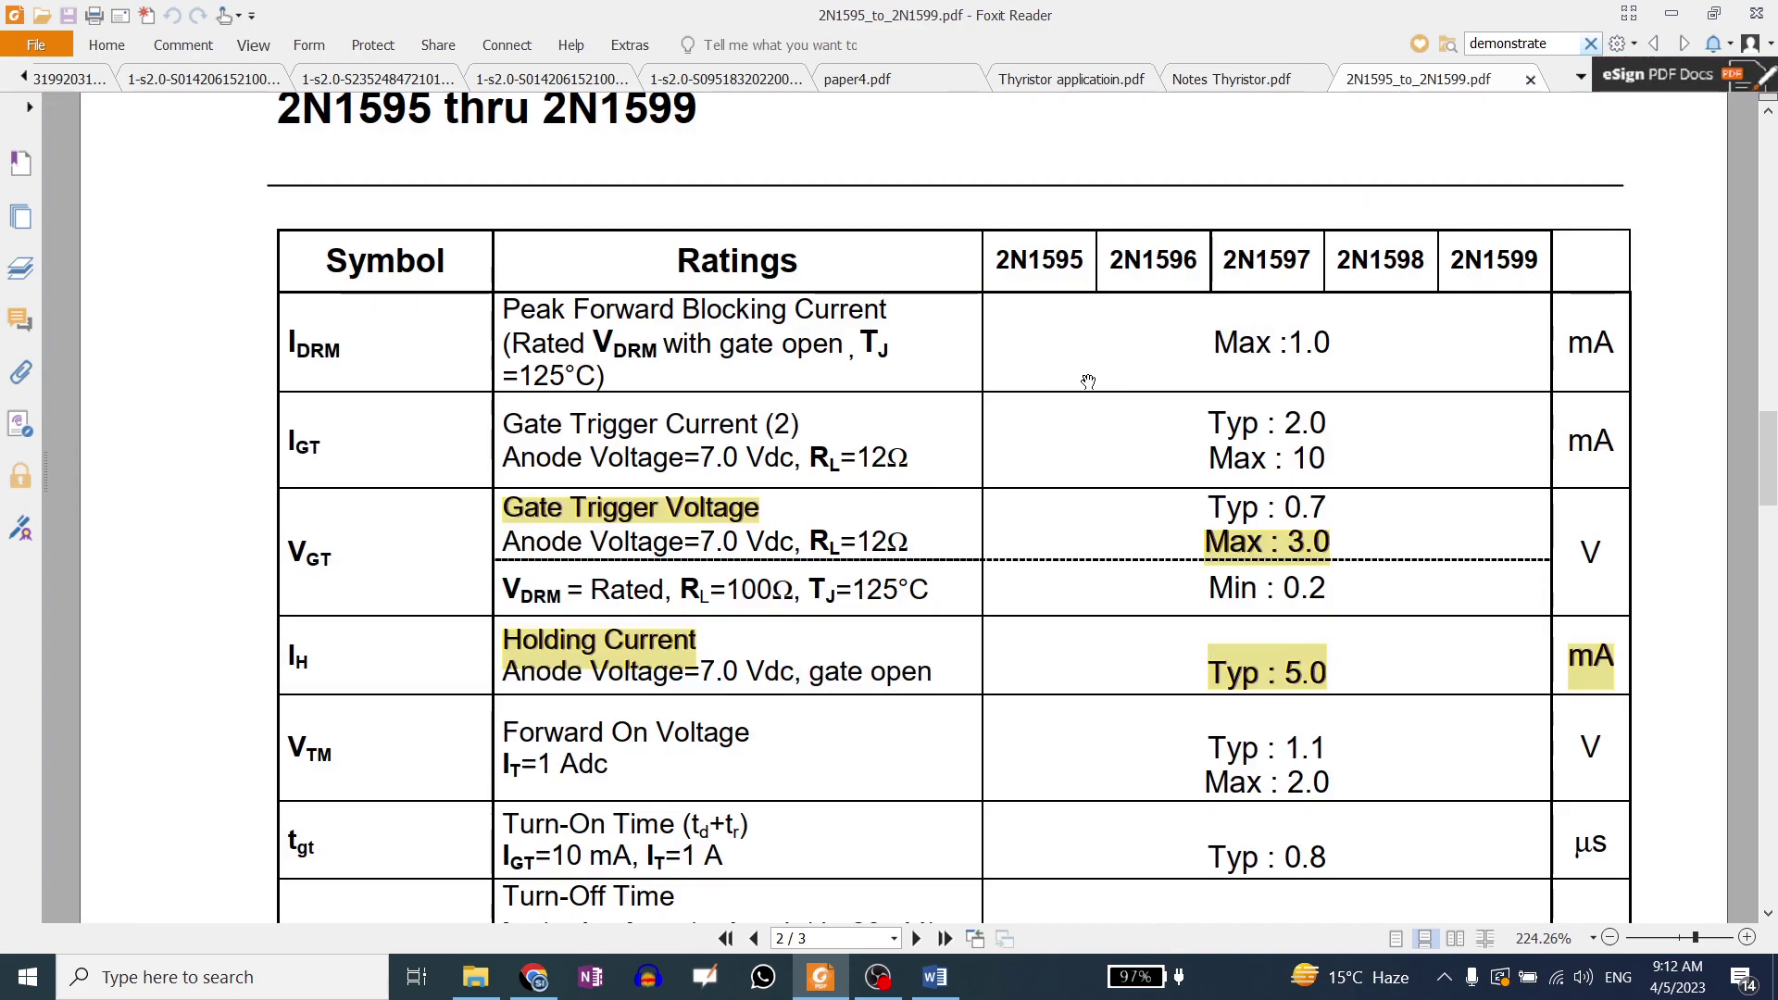
{"action": "left_click", "coordinate": [1249, 90]}
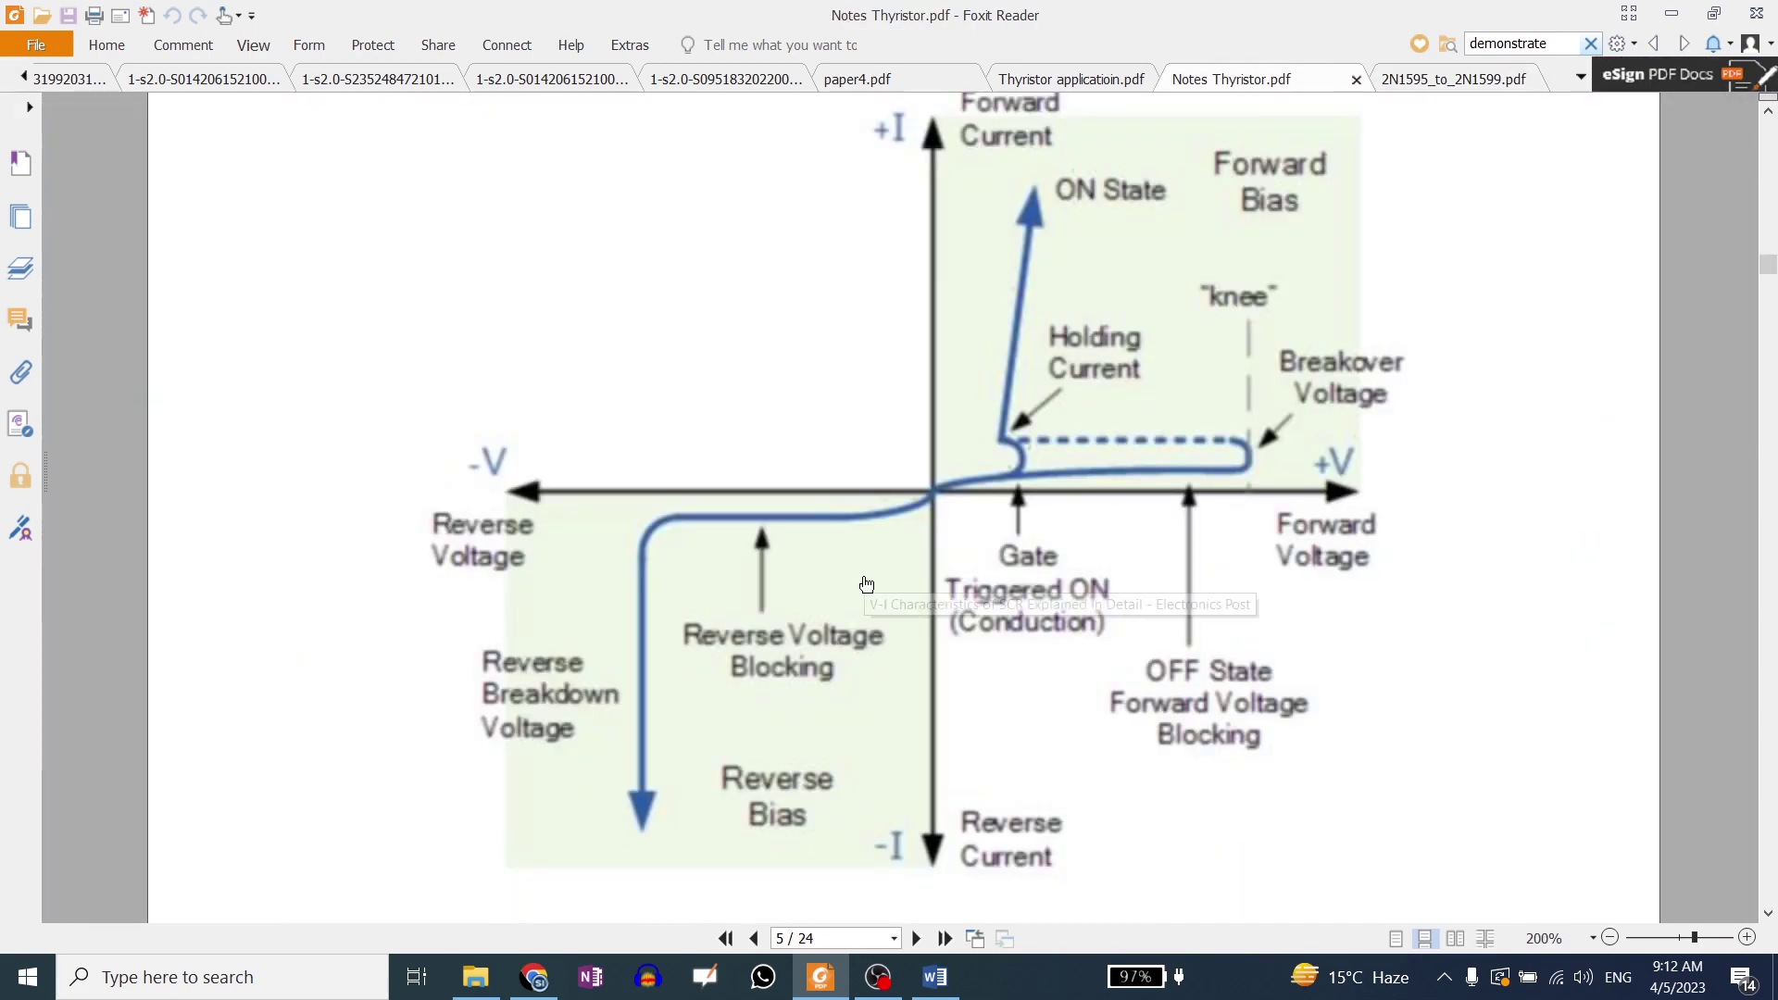
Examine the maximum ratings table on page 1 of the 2N1595_to_2N1599 datasheet.
{"action": "left_click", "coordinate": [1426, 69]}
{"action": "scroll", "coordinate": [1040, 460], "scroll_direction": "up", "scroll_amount": 10}
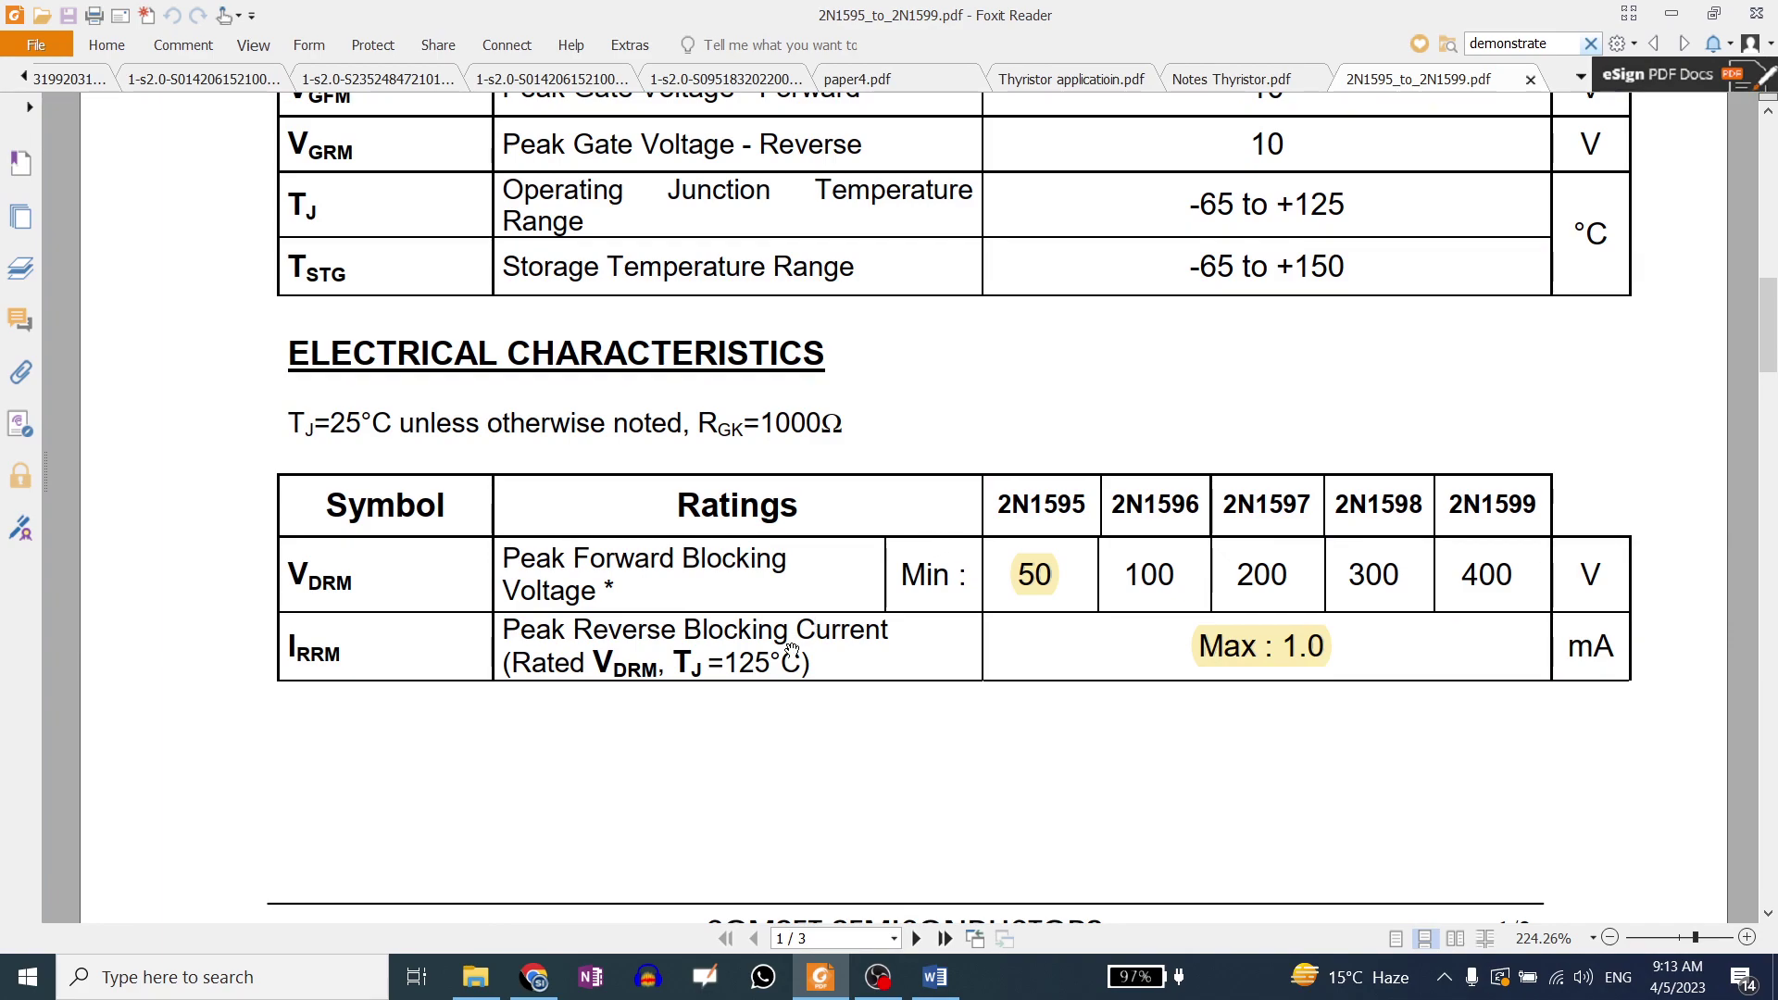
{"action": "scroll", "coordinate": [794, 644], "scroll_direction": "up", "scroll_amount": 3}
{"action": "scroll", "coordinate": [793, 643], "scroll_direction": "up", "scroll_amount": 1}
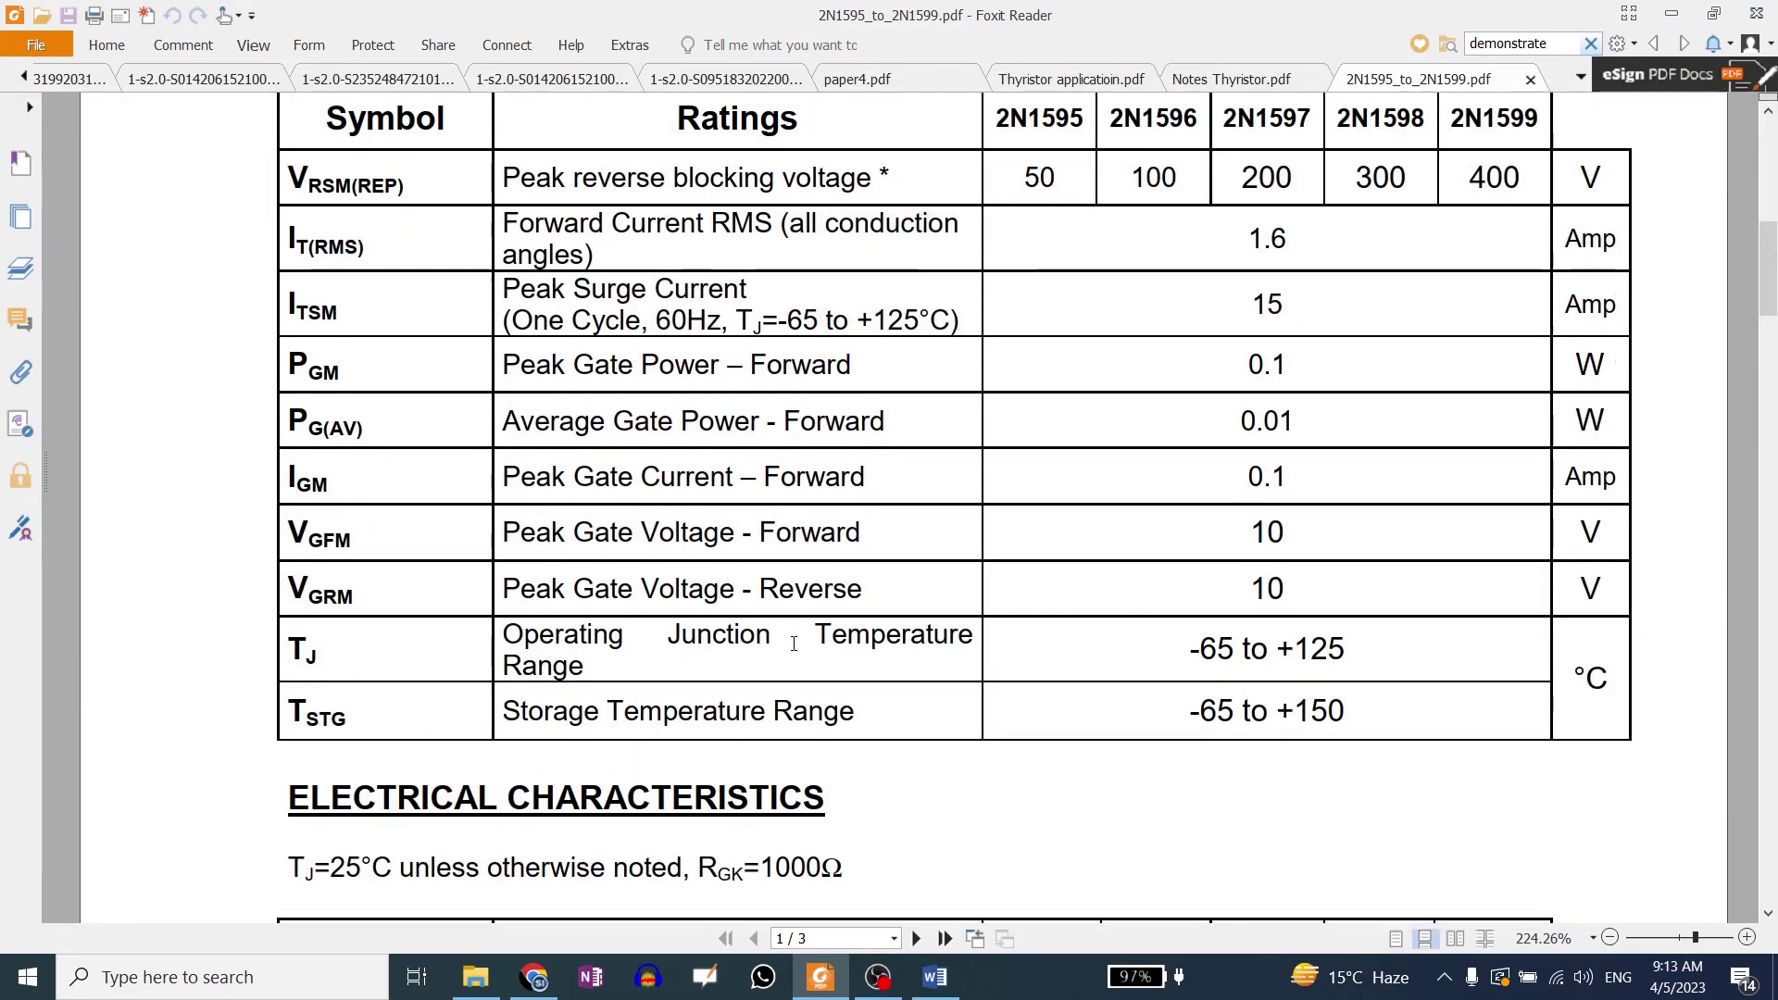
{"action": "scroll", "coordinate": [794, 643], "scroll_direction": "up", "scroll_amount": 2}
{"action": "scroll", "coordinate": [794, 643], "scroll_direction": "down", "scroll_amount": 3}
{"action": "scroll", "coordinate": [793, 644], "scroll_direction": "up", "scroll_amount": 1}
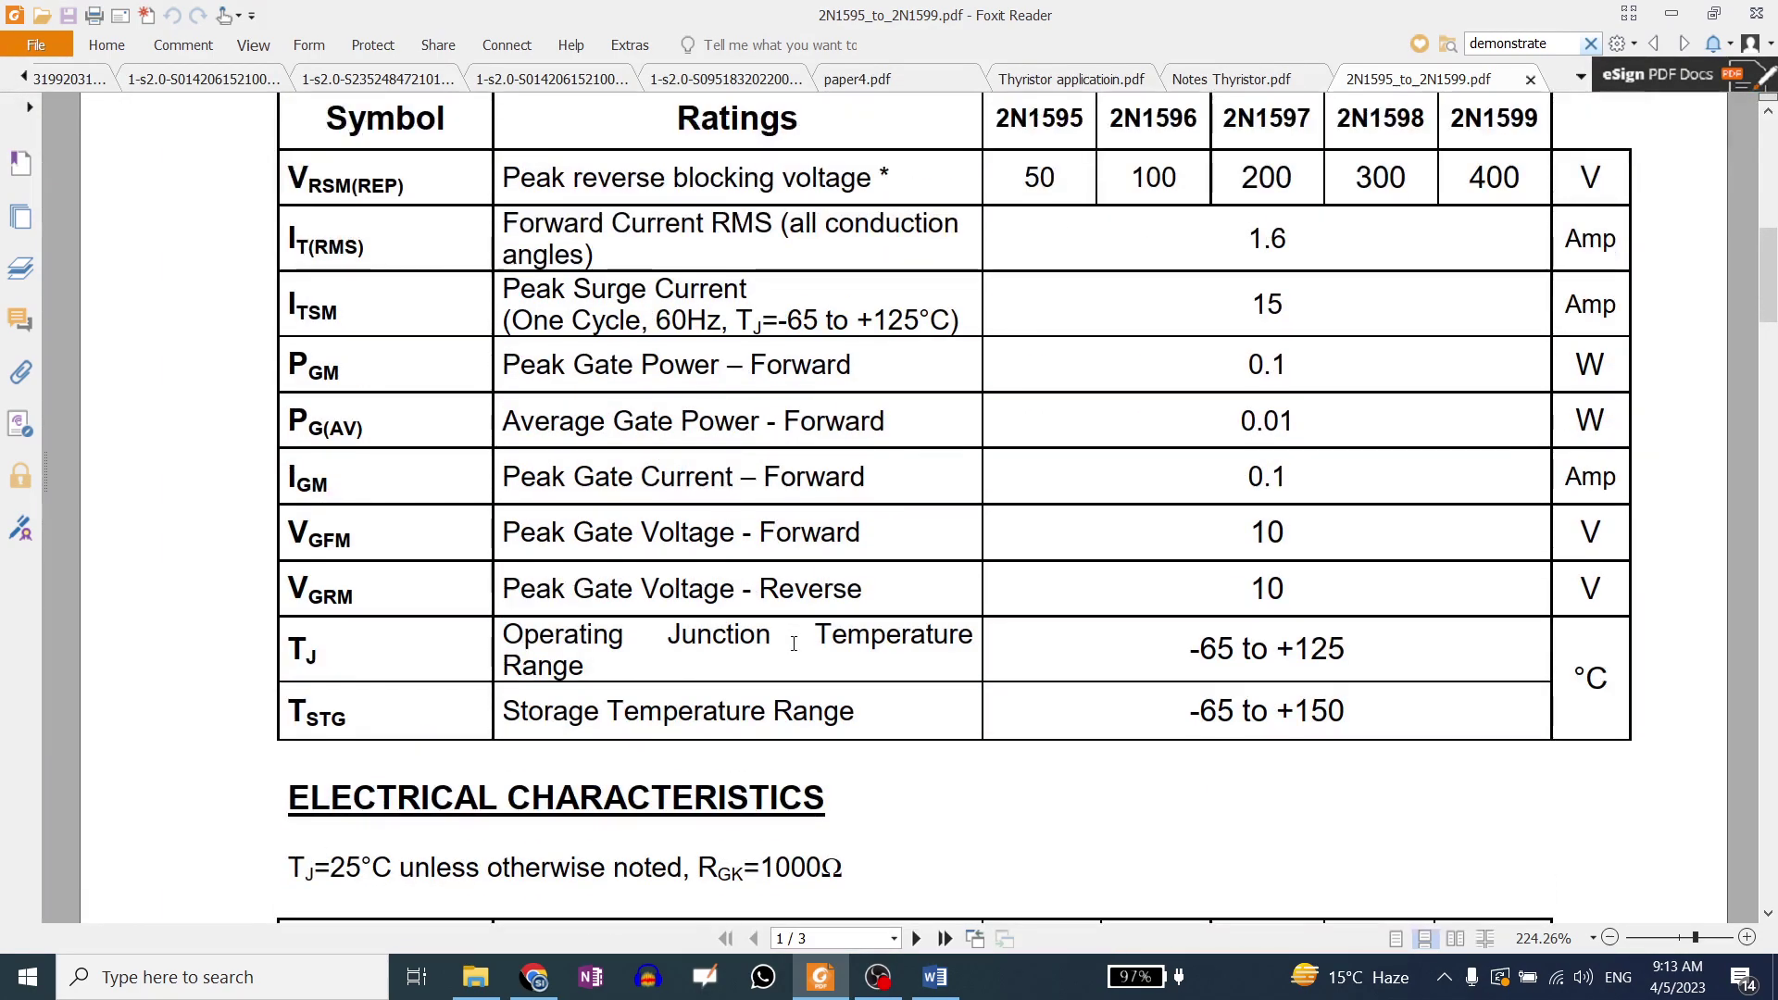
{"action": "scroll", "coordinate": [793, 644], "scroll_direction": "up", "scroll_amount": 3}
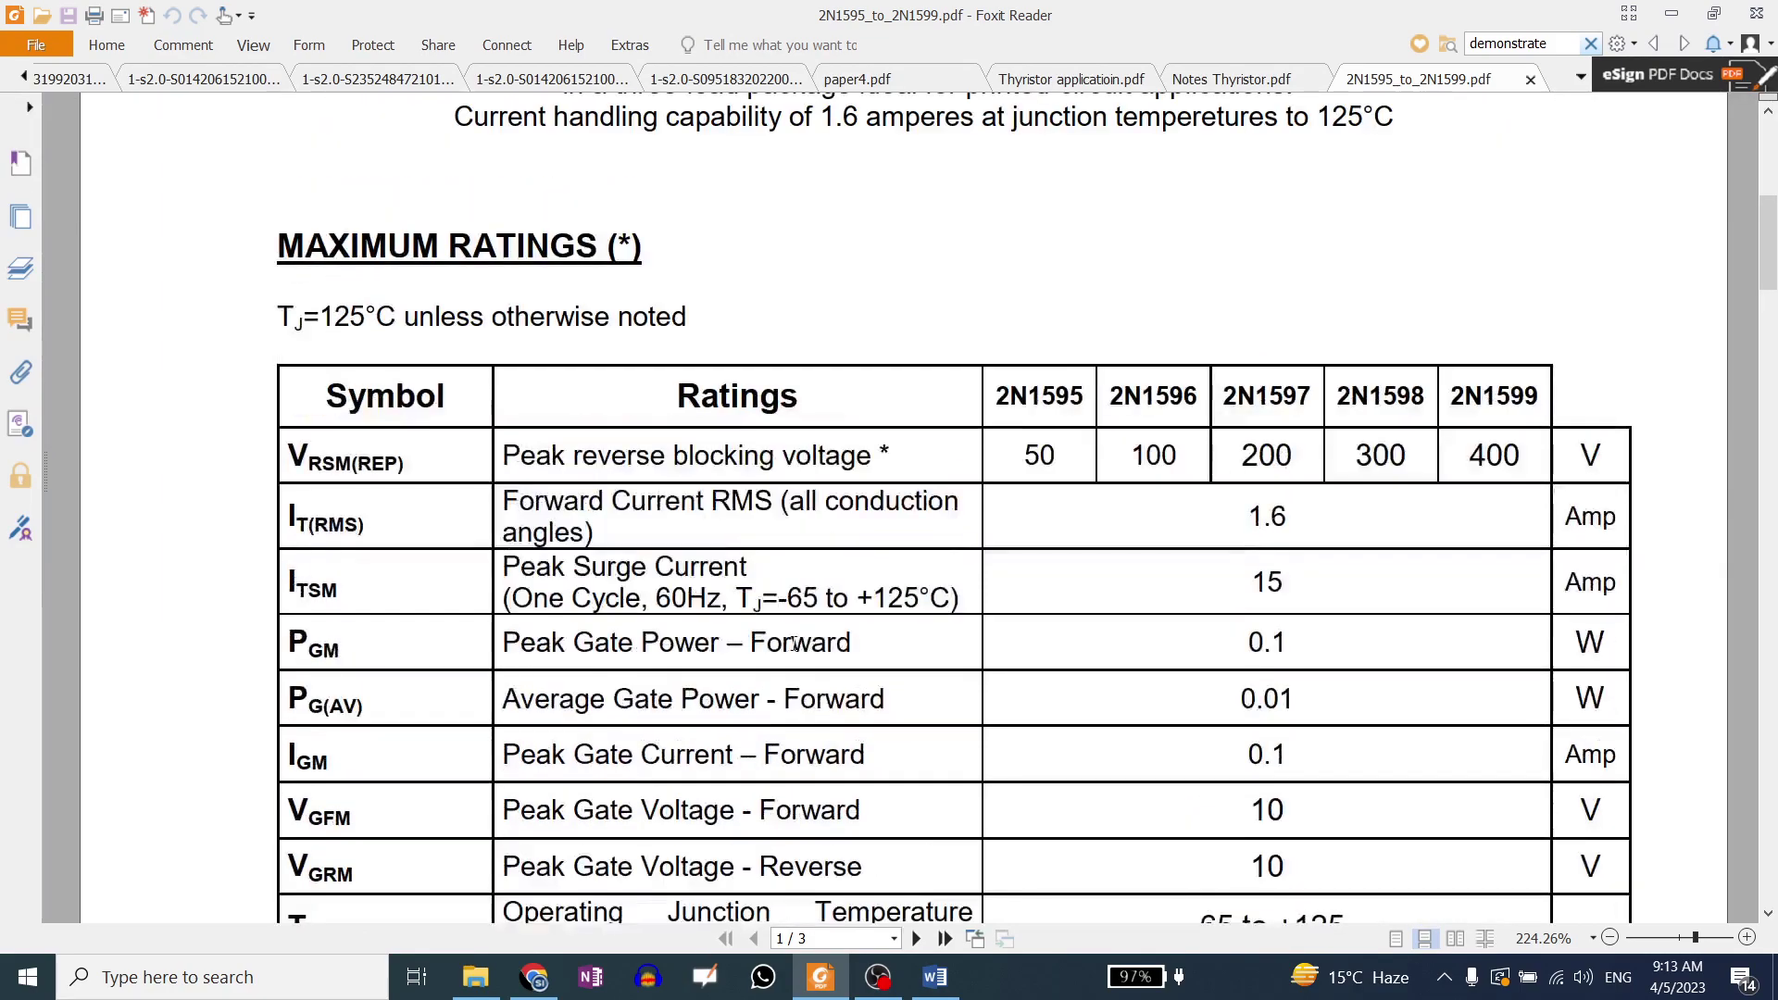
{"action": "scroll", "coordinate": [825, 594], "scroll_direction": "down", "scroll_amount": 2}
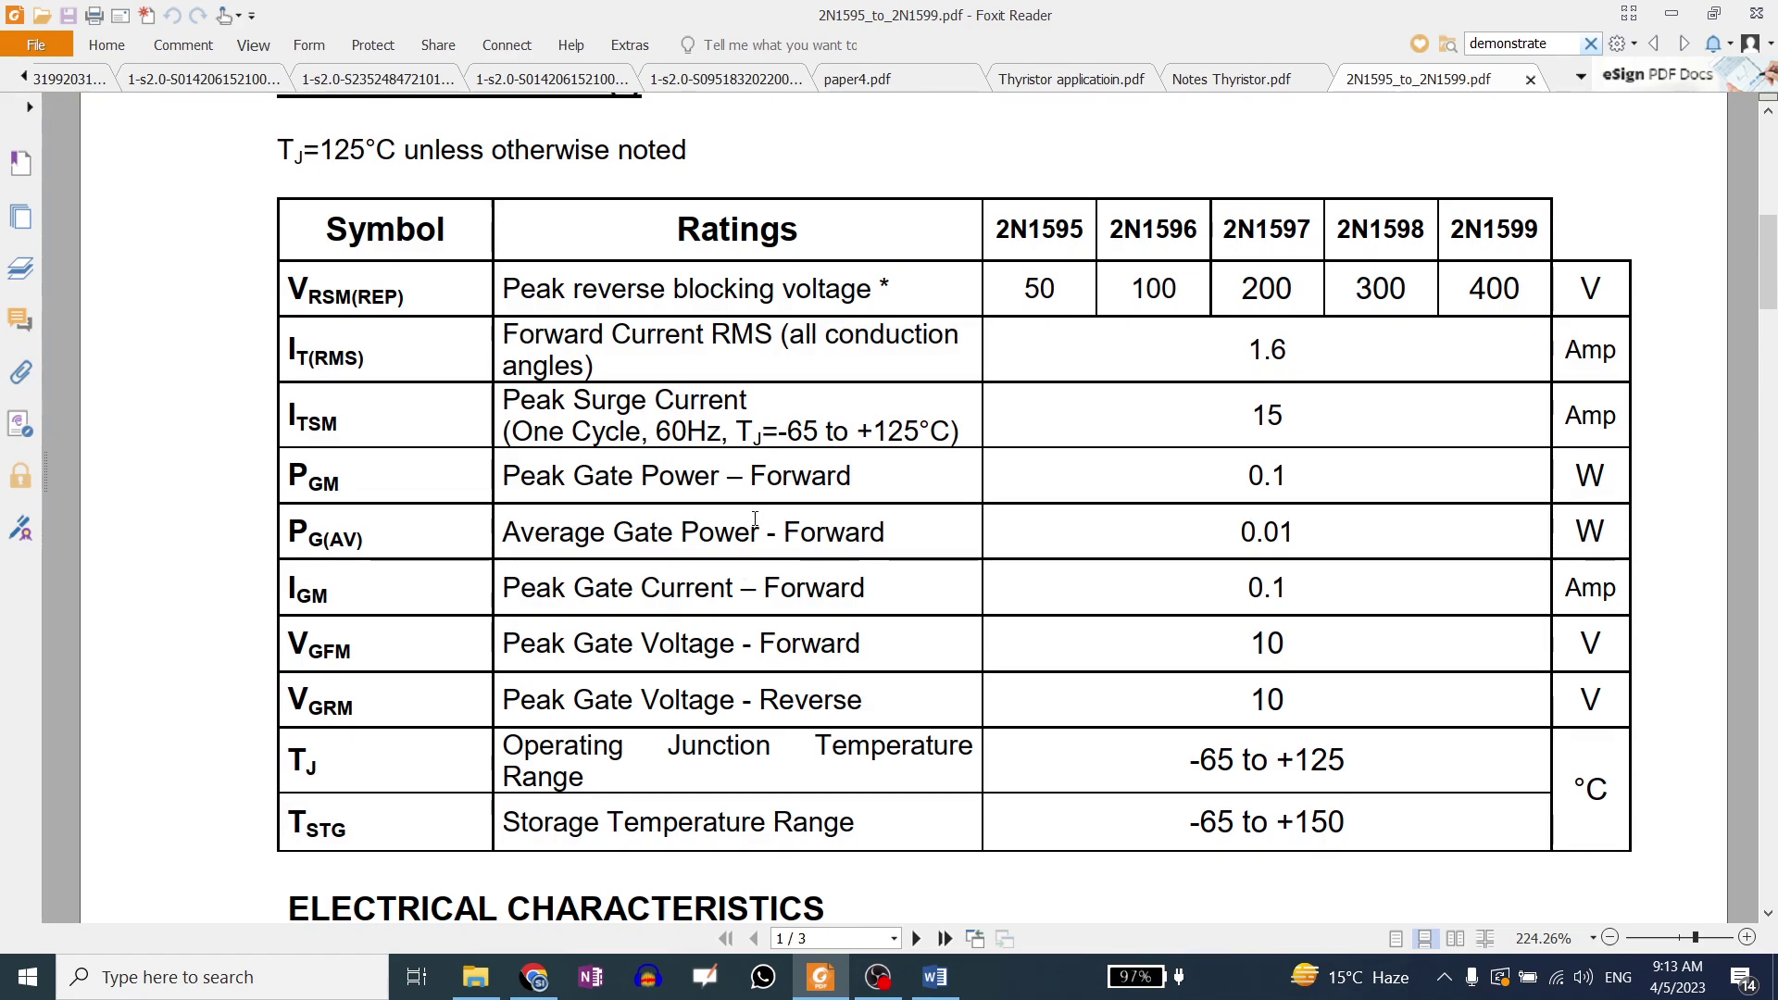
Look through the datasheet's page 2 ratings down to the TO-39 mechanical data, and recheck the blocking voltage ratings on page 1.
{"action": "scroll", "coordinate": [755, 518], "scroll_direction": "down", "scroll_amount": 3}
{"action": "scroll", "coordinate": [754, 518], "scroll_direction": "down", "scroll_amount": 13}
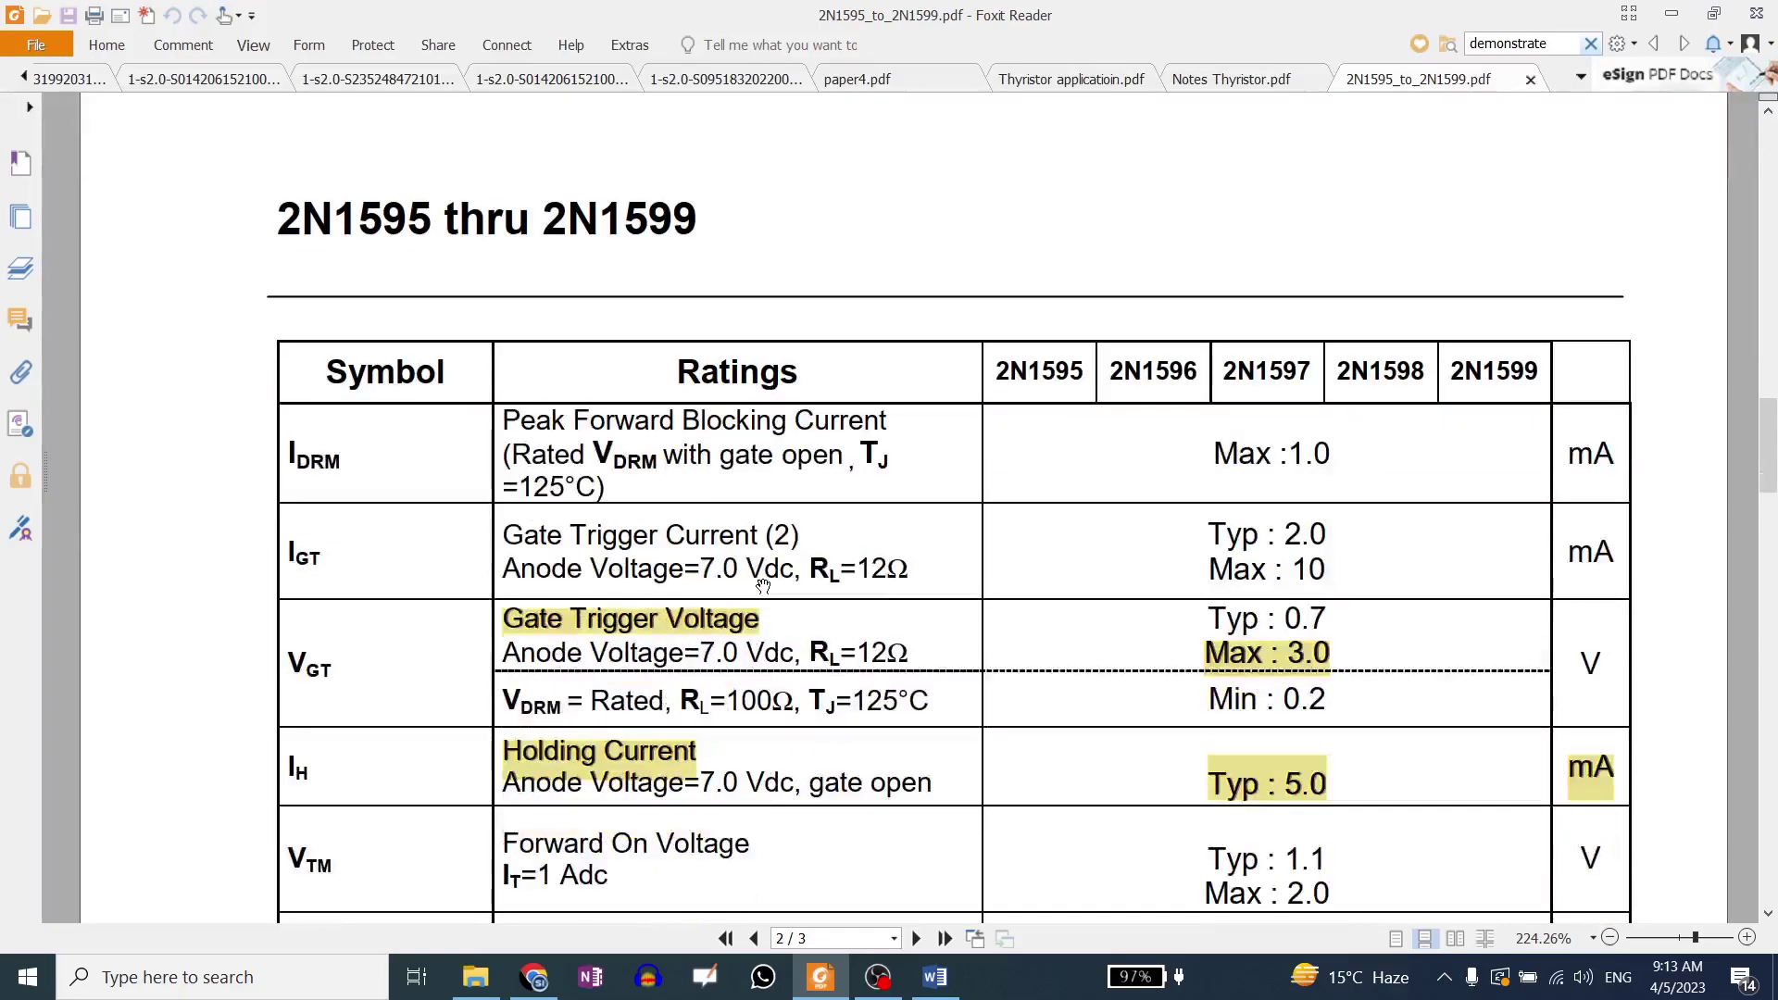
{"action": "scroll", "coordinate": [763, 587], "scroll_direction": "down", "scroll_amount": 1}
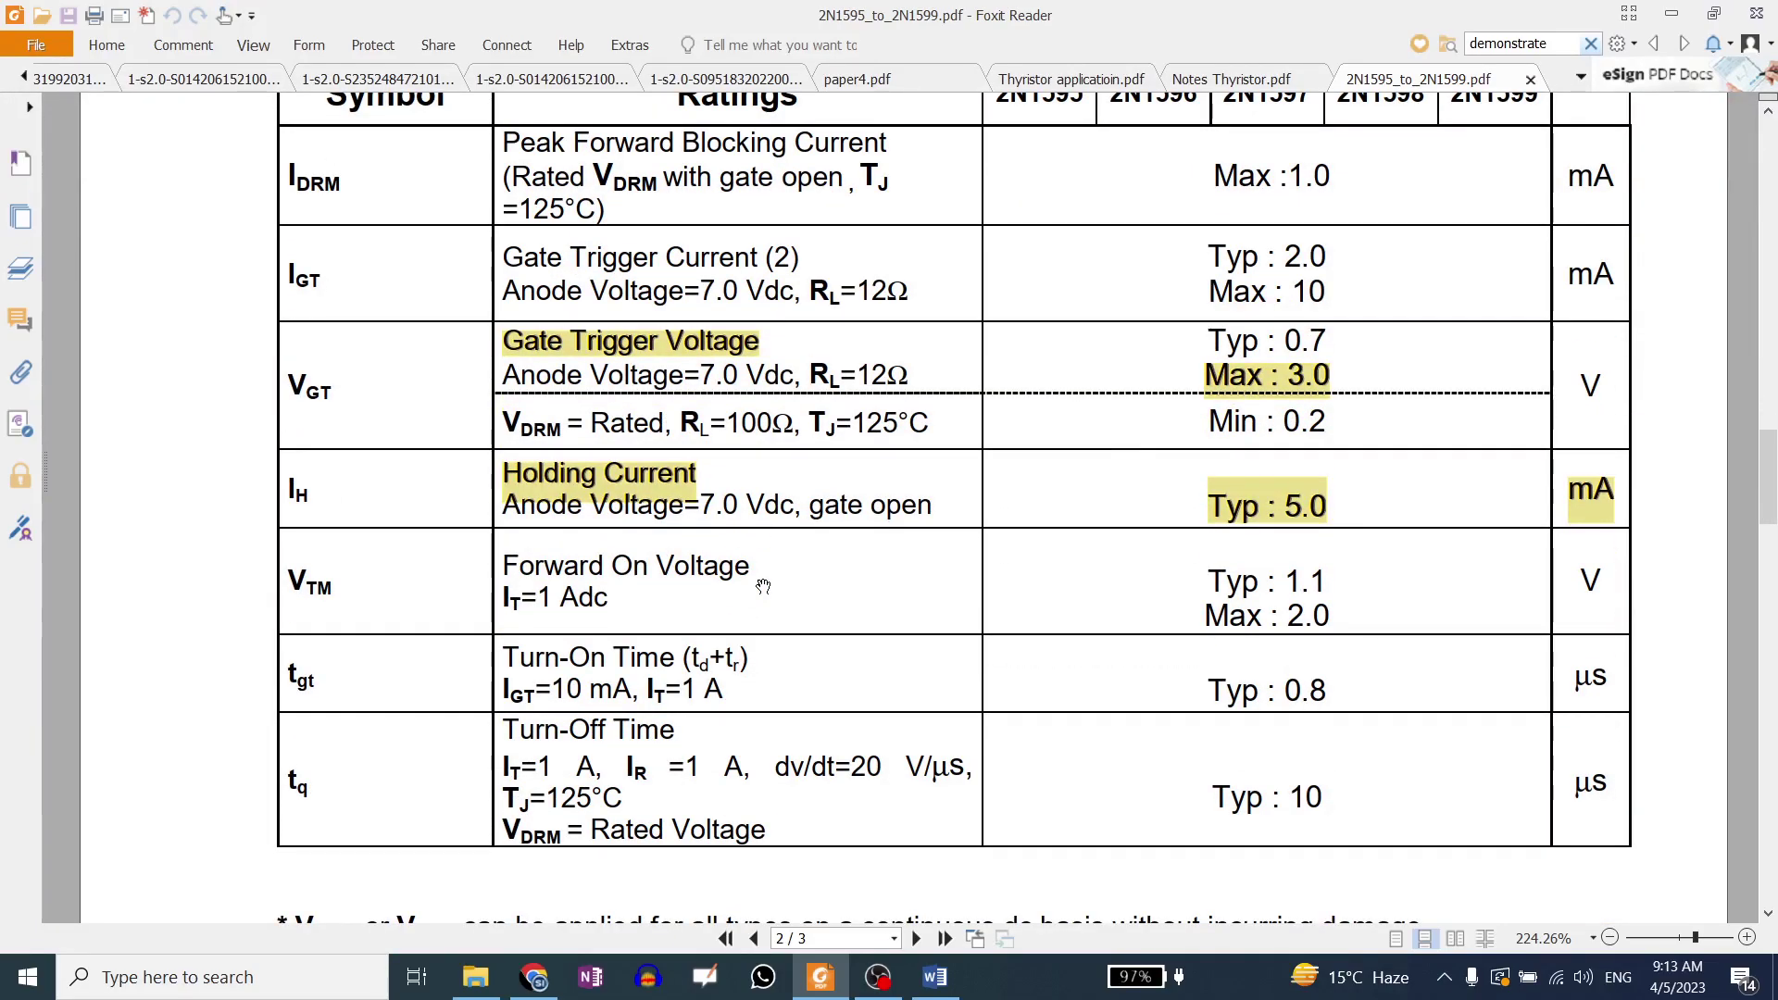
{"action": "scroll", "coordinate": [763, 587], "scroll_direction": "down", "scroll_amount": 14}
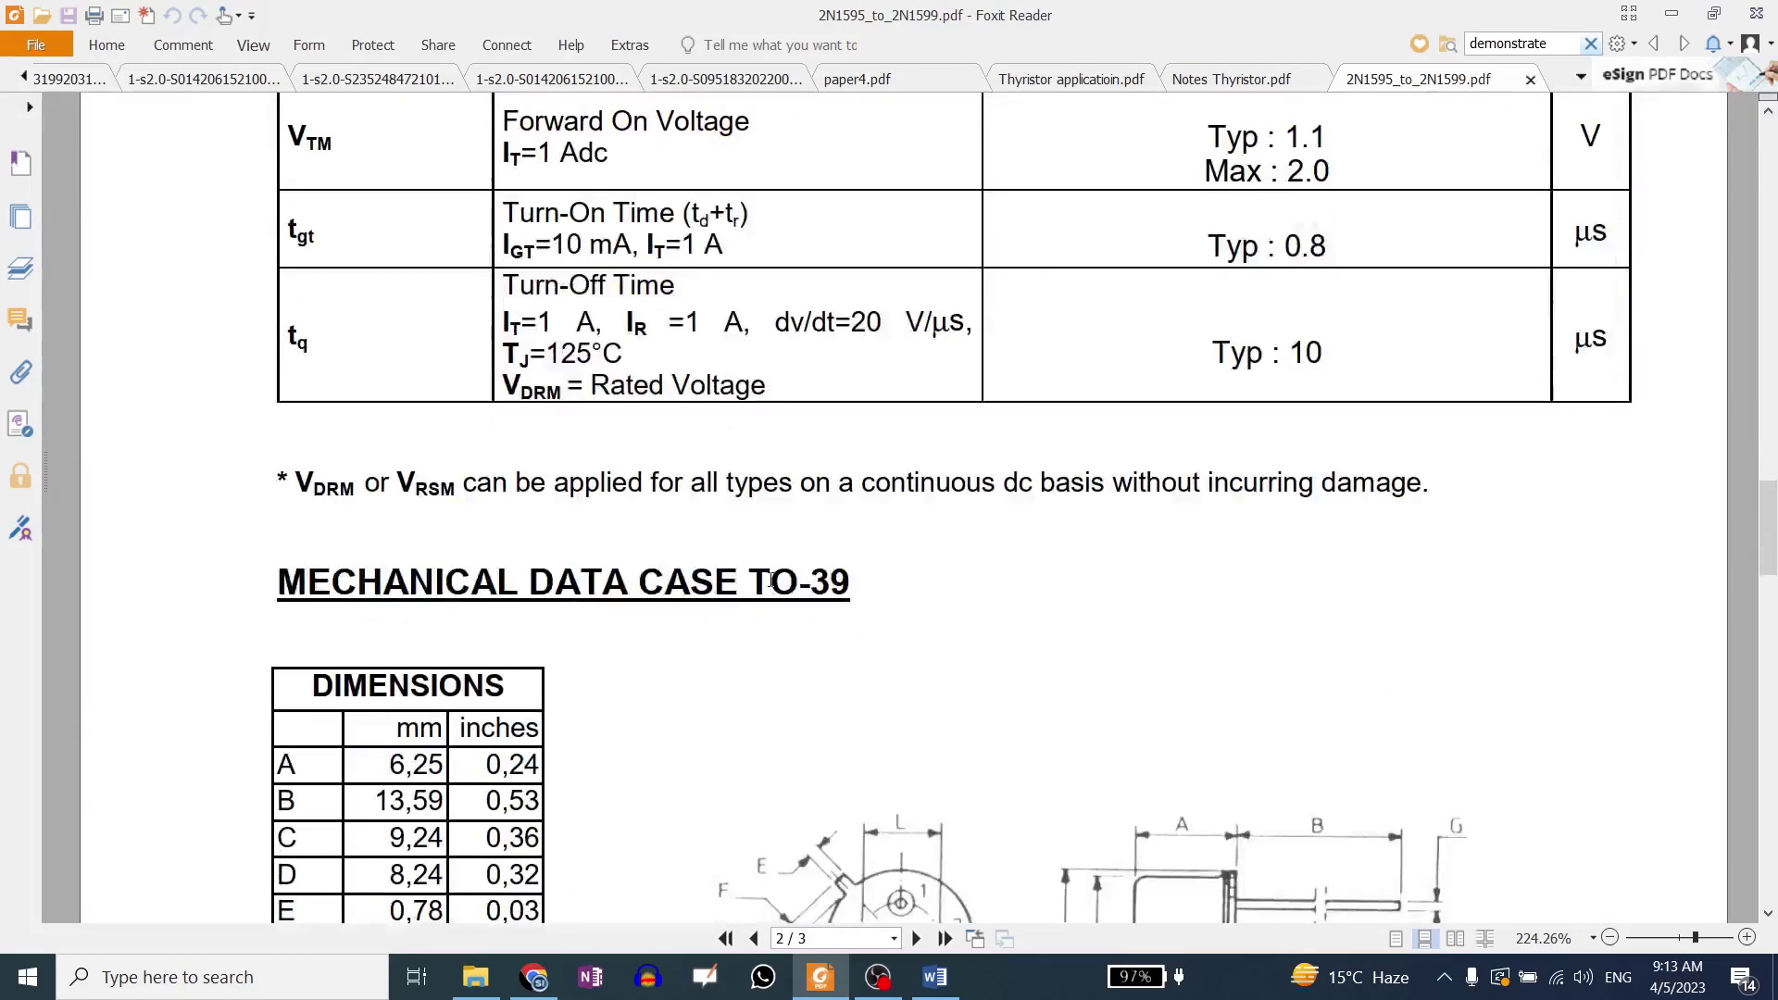
{"action": "scroll", "coordinate": [771, 580], "scroll_direction": "up", "scroll_amount": 20}
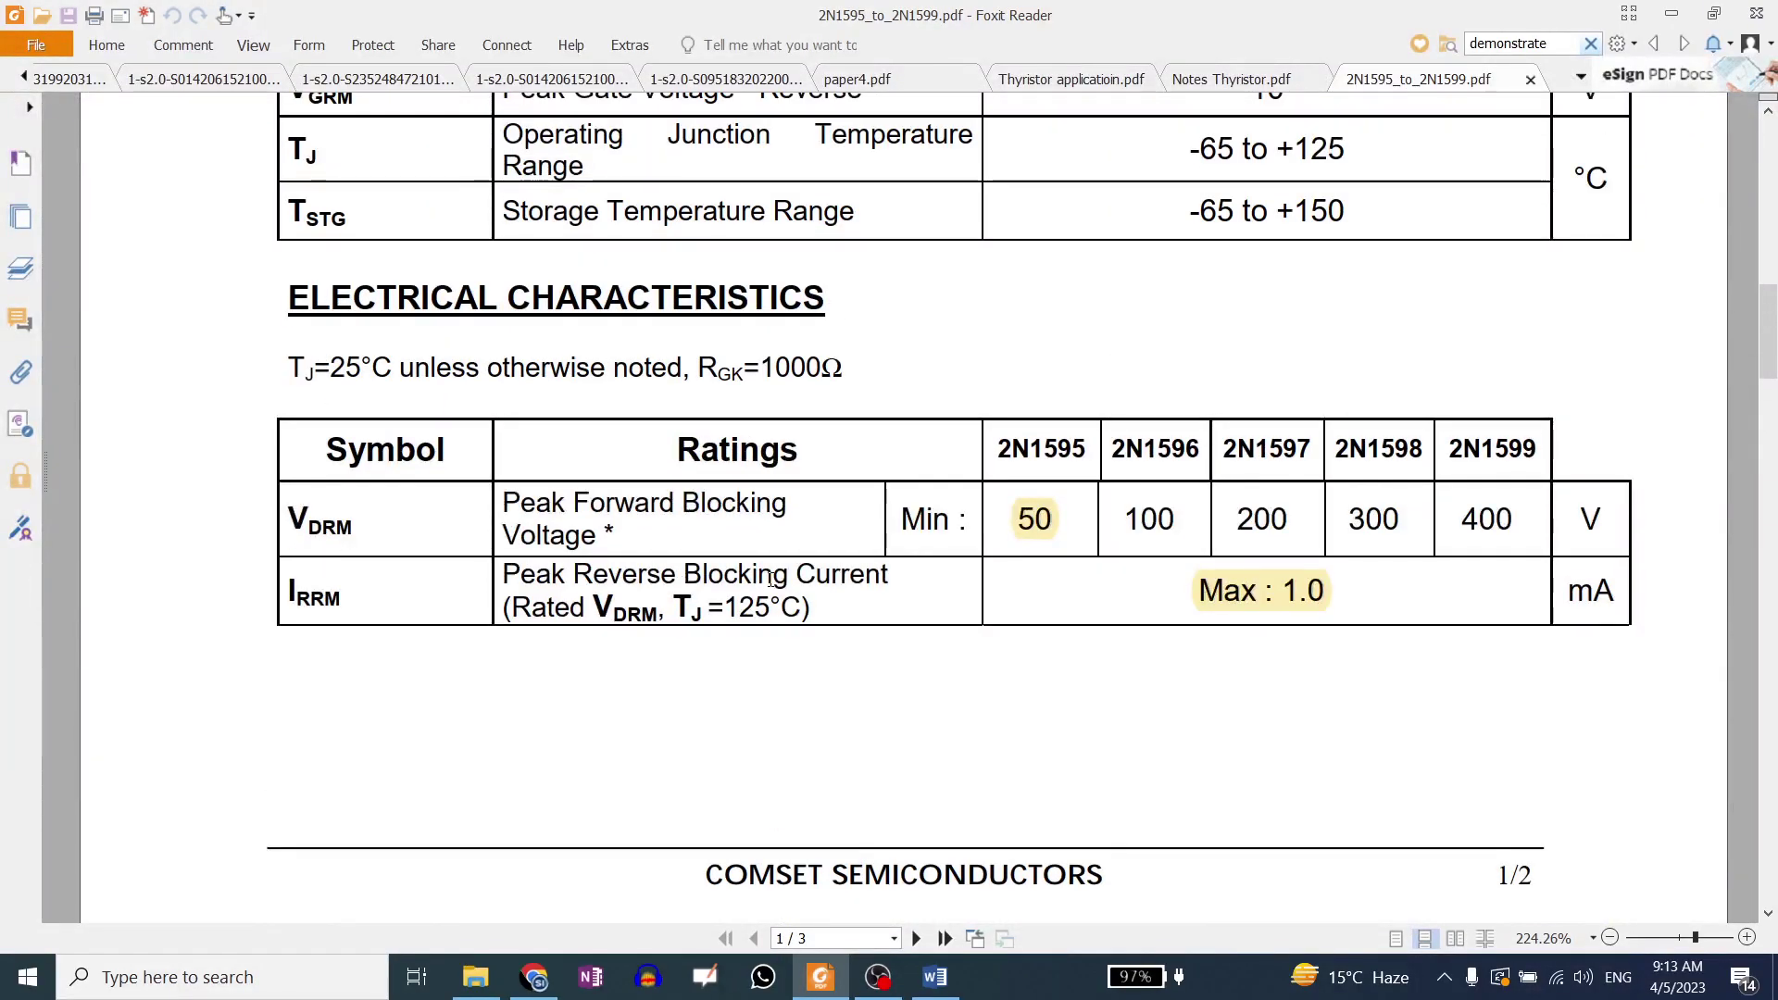
{"action": "scroll", "coordinate": [770, 579], "scroll_direction": "up", "scroll_amount": 5}
{"action": "scroll", "coordinate": [770, 579], "scroll_direction": "up", "scroll_amount": 1}
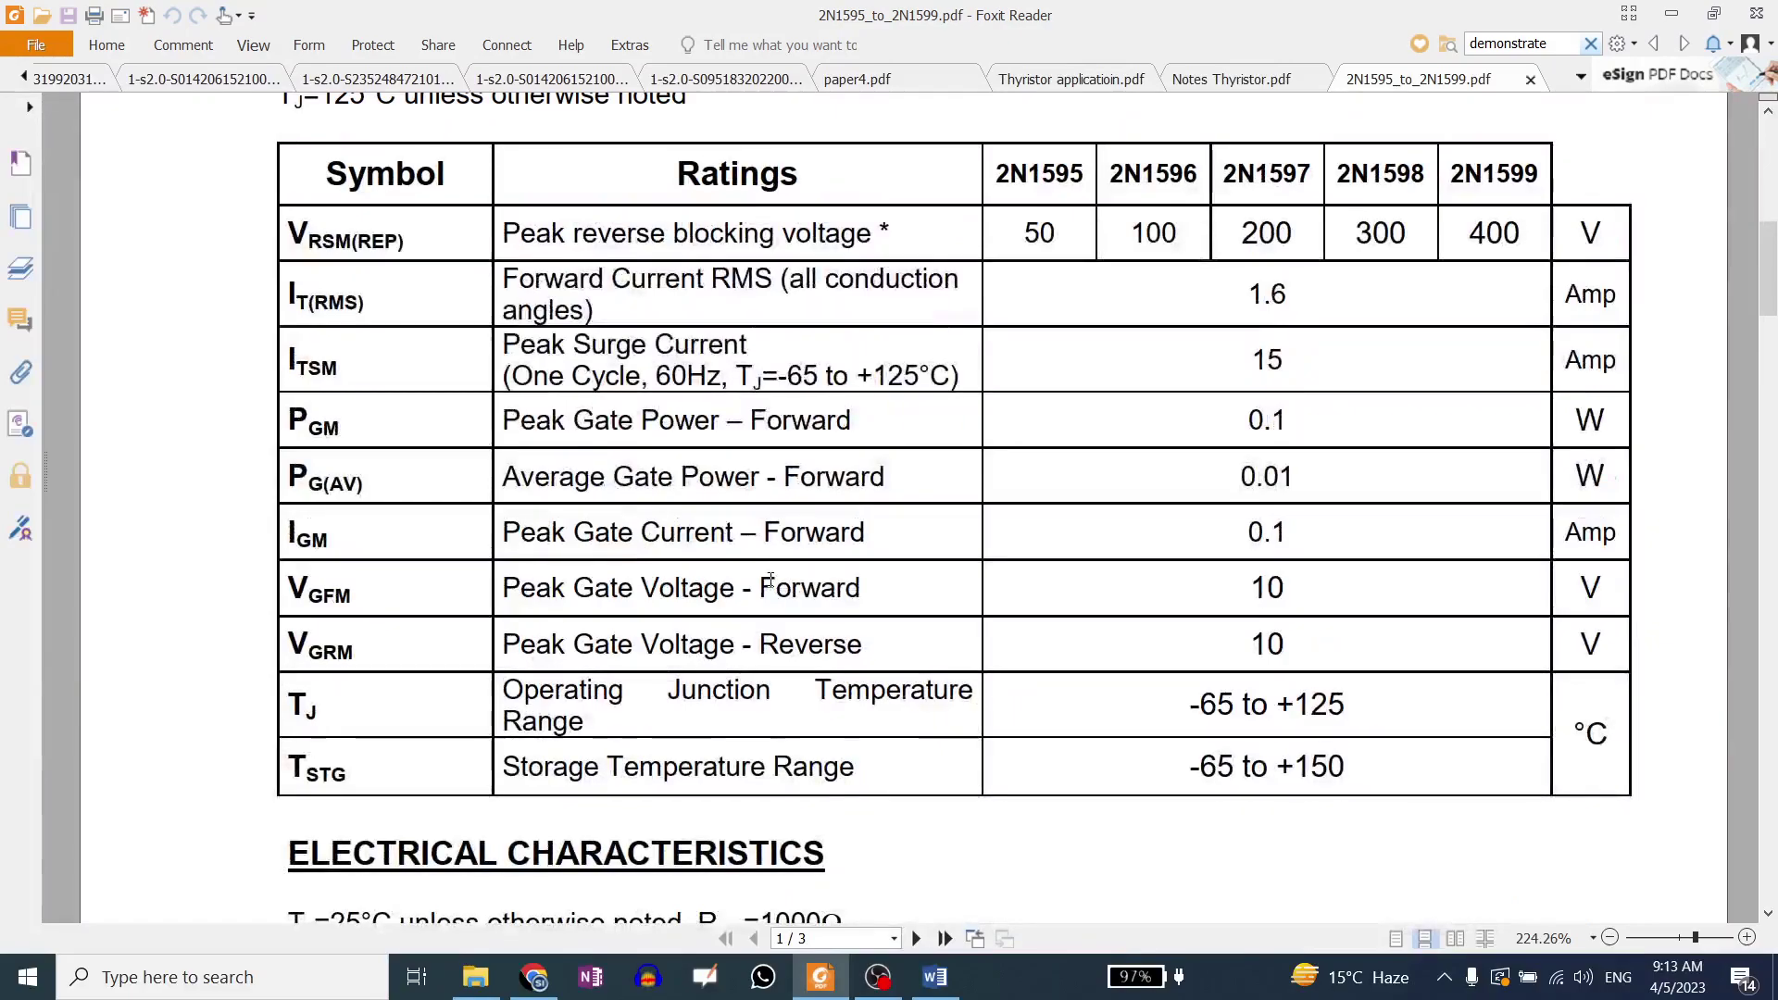
{"action": "scroll", "coordinate": [858, 546], "scroll_direction": "down", "scroll_amount": 5}
{"action": "scroll", "coordinate": [857, 545], "scroll_direction": "down", "scroll_amount": 3}
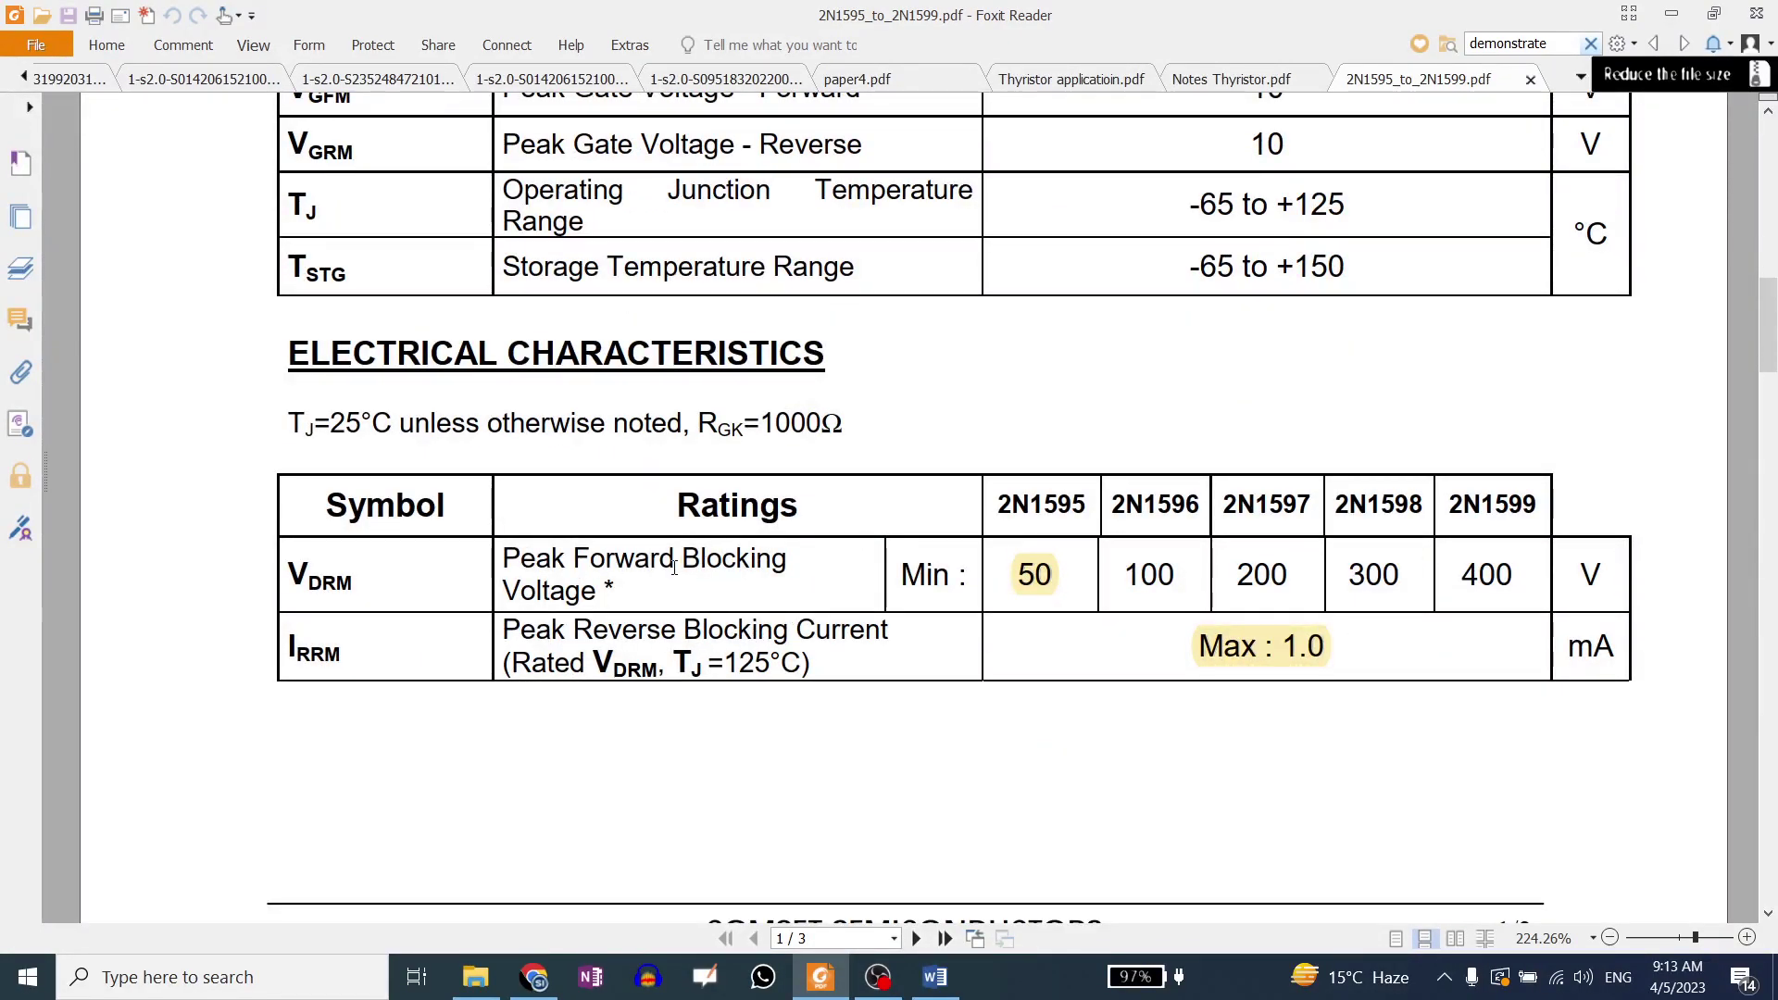
Highlight "Peak reverse blocking voltage" in the datasheet's Maximum Ratings table and save the PDF.
{"action": "scroll", "coordinate": [1063, 595], "scroll_direction": "up", "scroll_amount": 10}
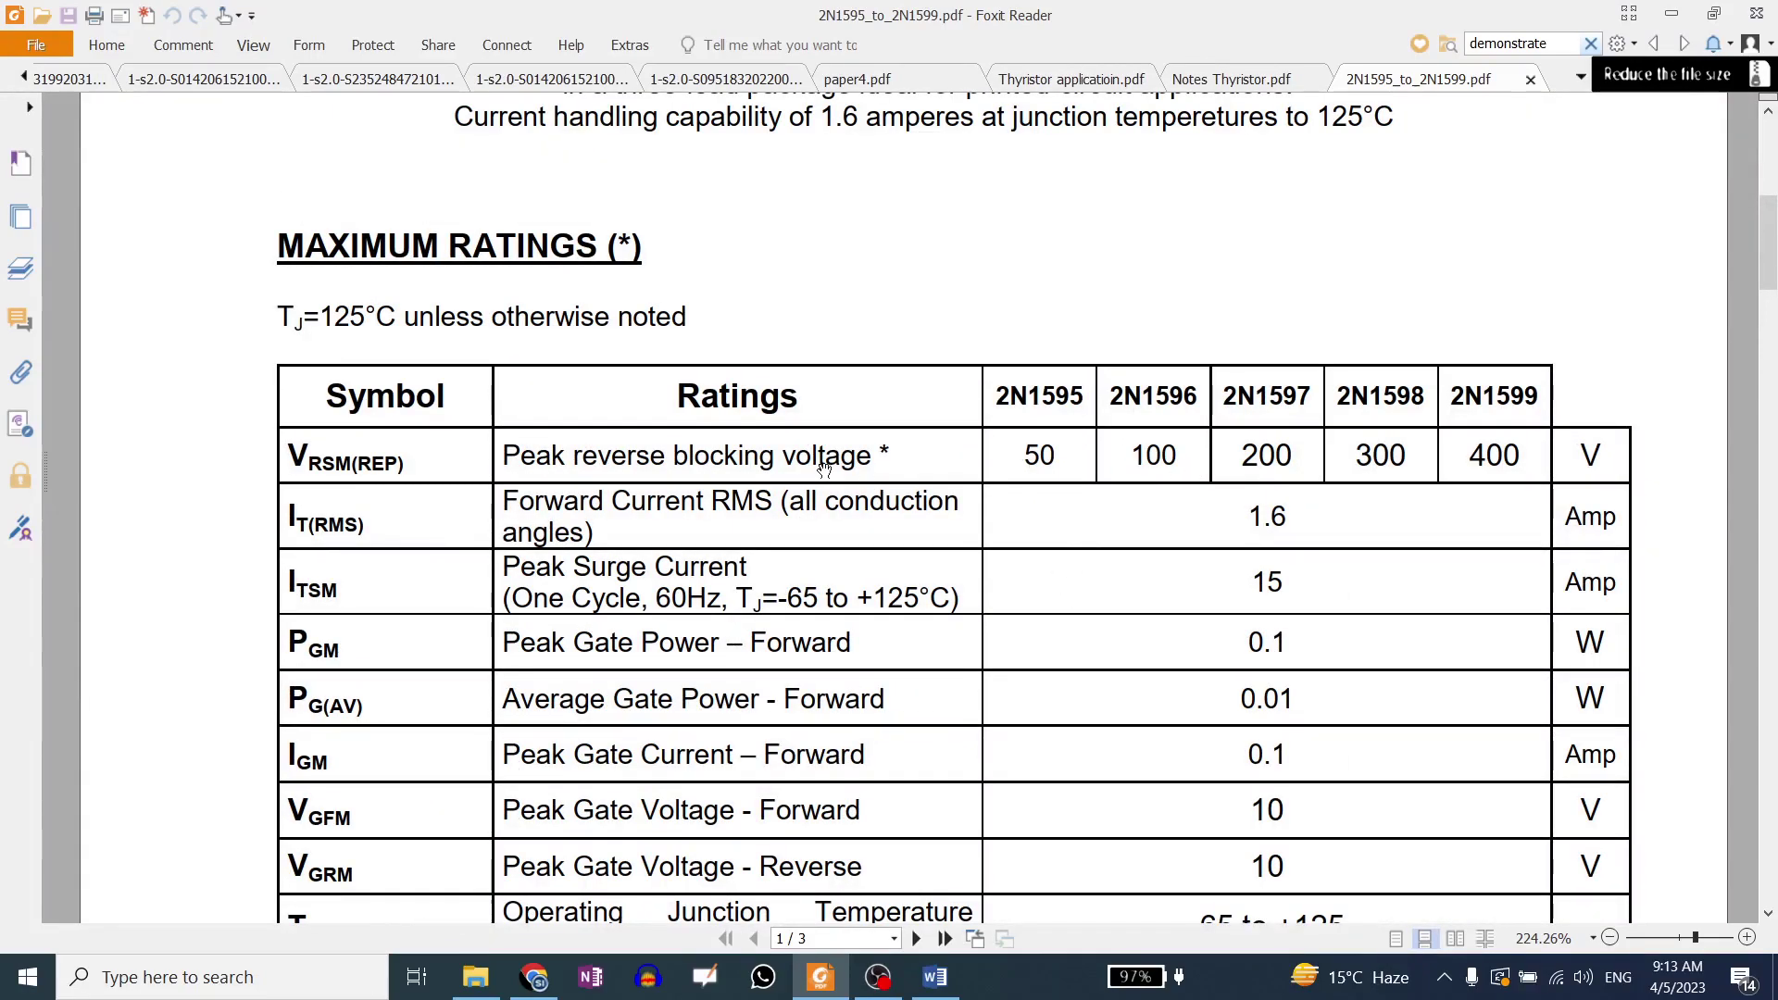
{"action": "left_click_drag", "start_coordinate": [505, 456], "coordinate": [872, 458]}
{"action": "left_click", "coordinate": [939, 426]}
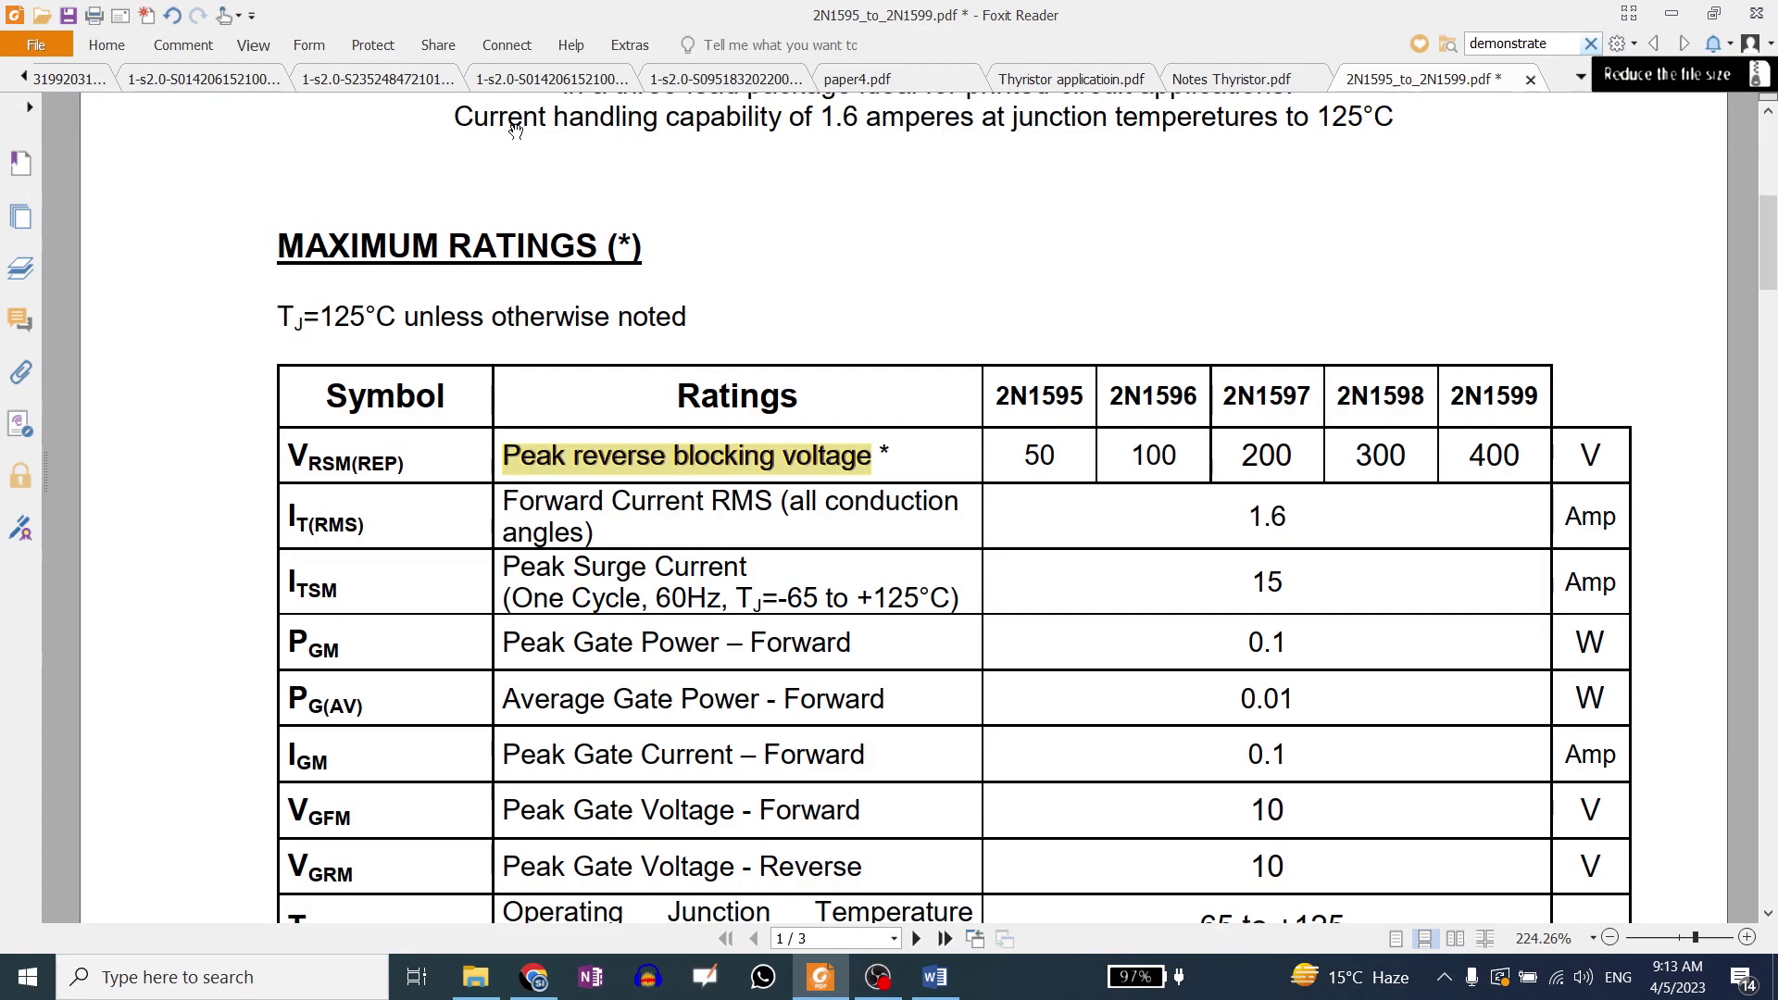
{"action": "left_click", "coordinate": [68, 14]}
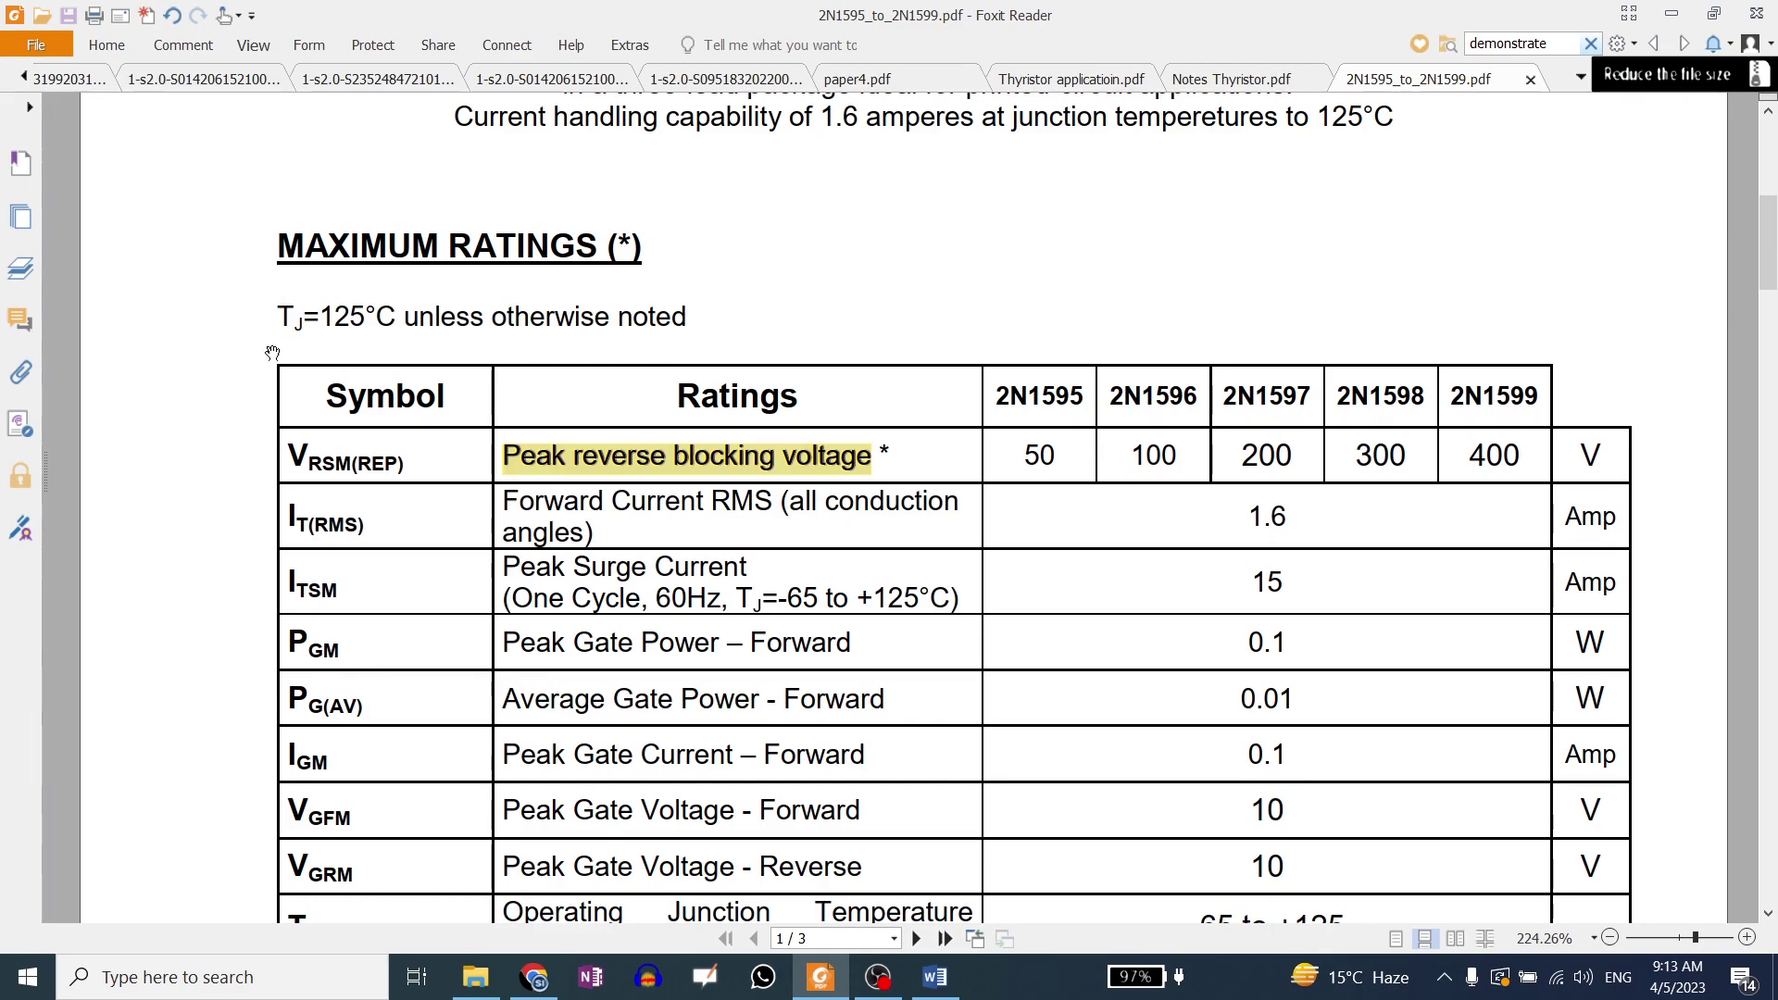
Review Notes Thyristor.pdf from the V-I curve through the thyristor packages and lamp circuit to the SCR characteristics table and graph on page 10.
{"action": "left_click", "coordinate": [1225, 80]}
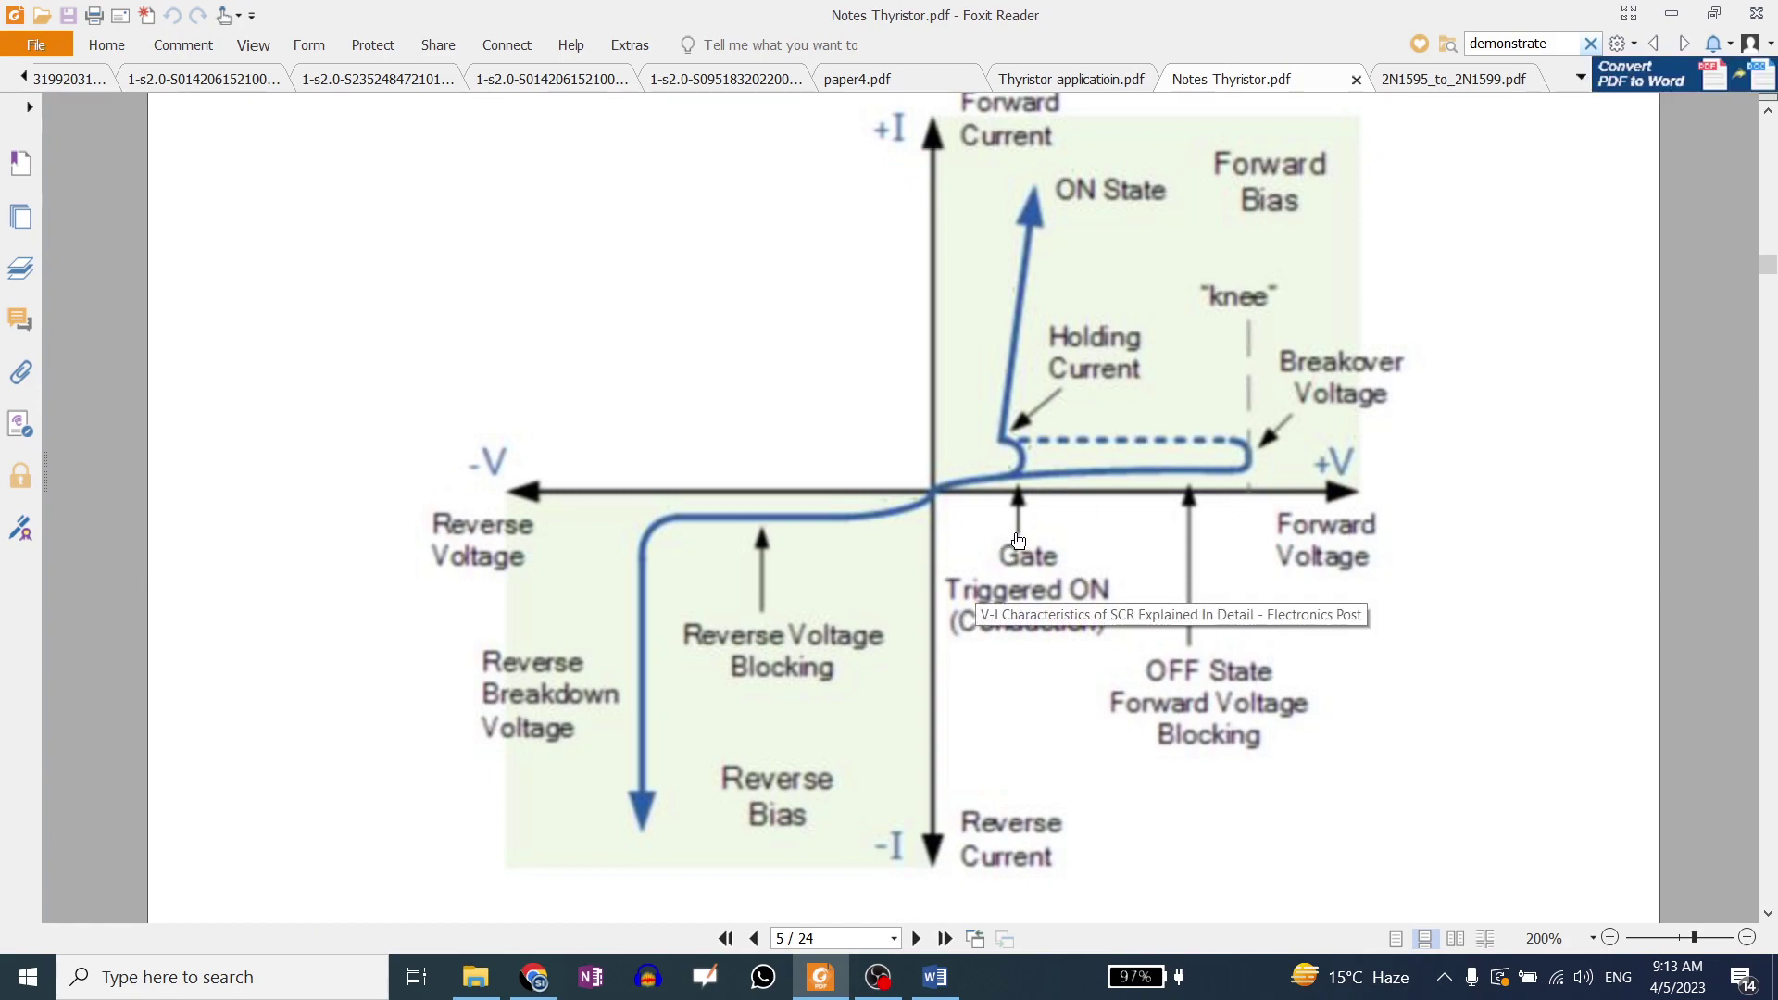
{"action": "scroll", "coordinate": [1021, 539], "scroll_direction": "down", "scroll_amount": 8}
{"action": "scroll", "coordinate": [1020, 533], "scroll_direction": "up", "scroll_amount": 2}
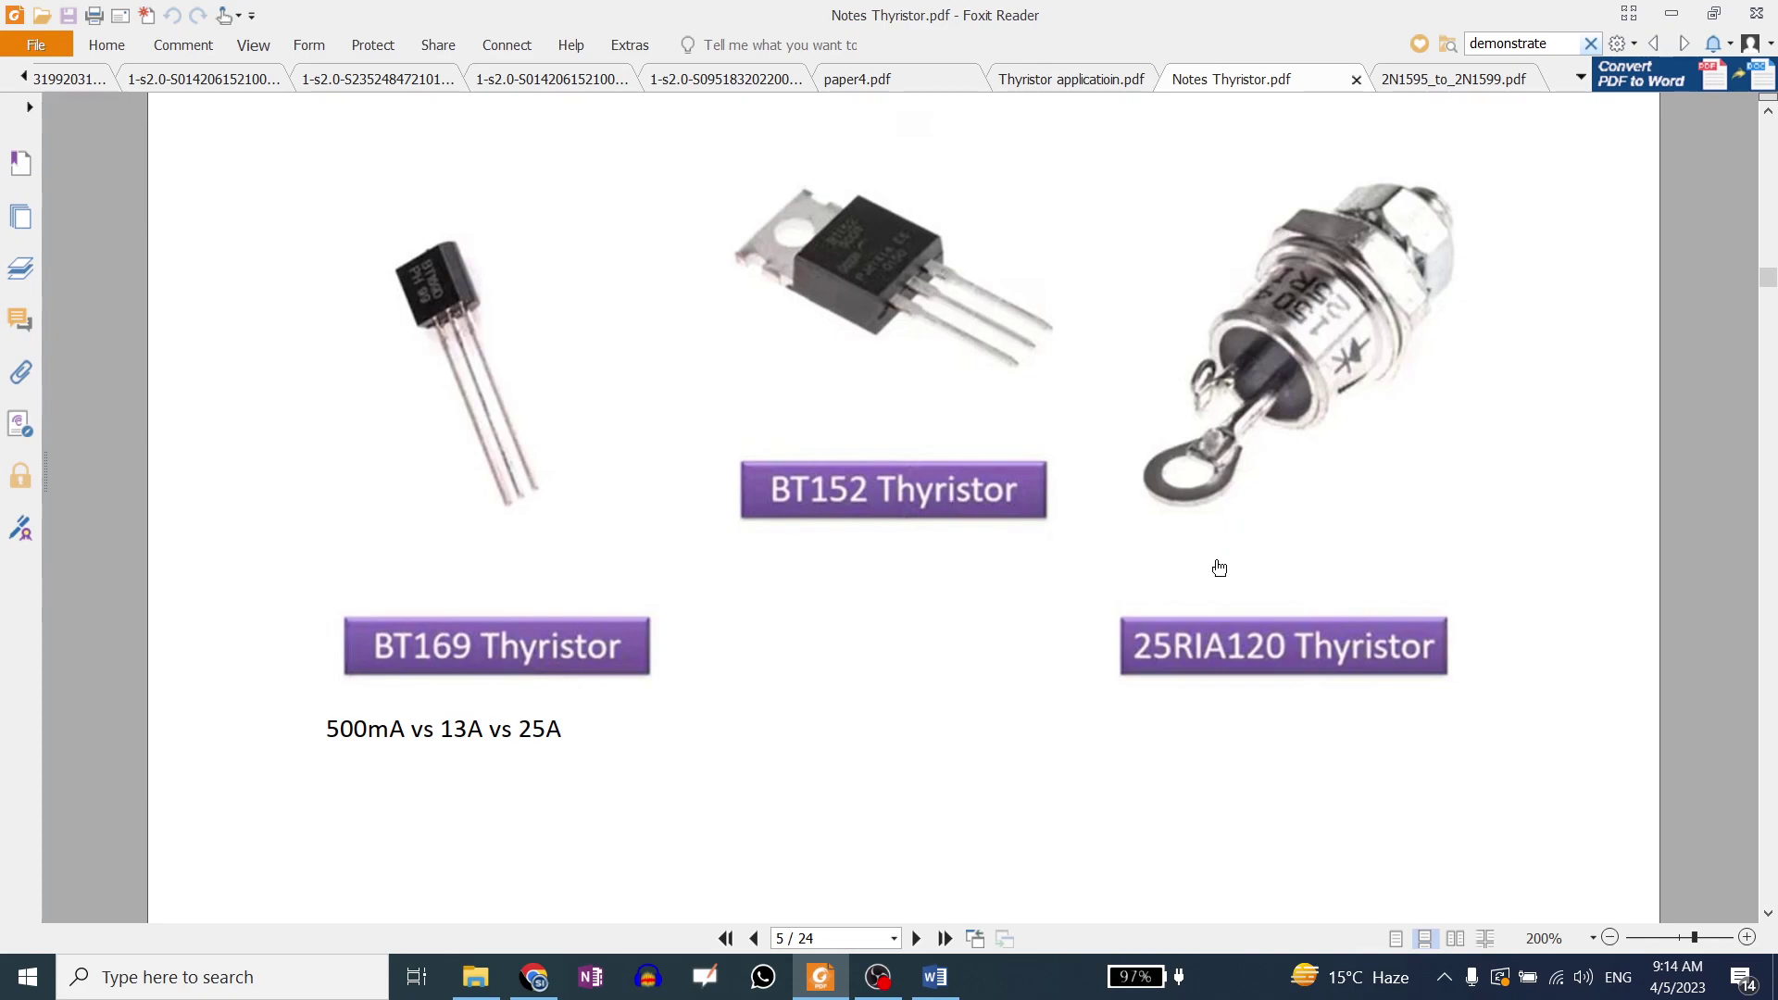
{"action": "scroll", "coordinate": [1220, 568], "scroll_direction": "down", "scroll_amount": 10}
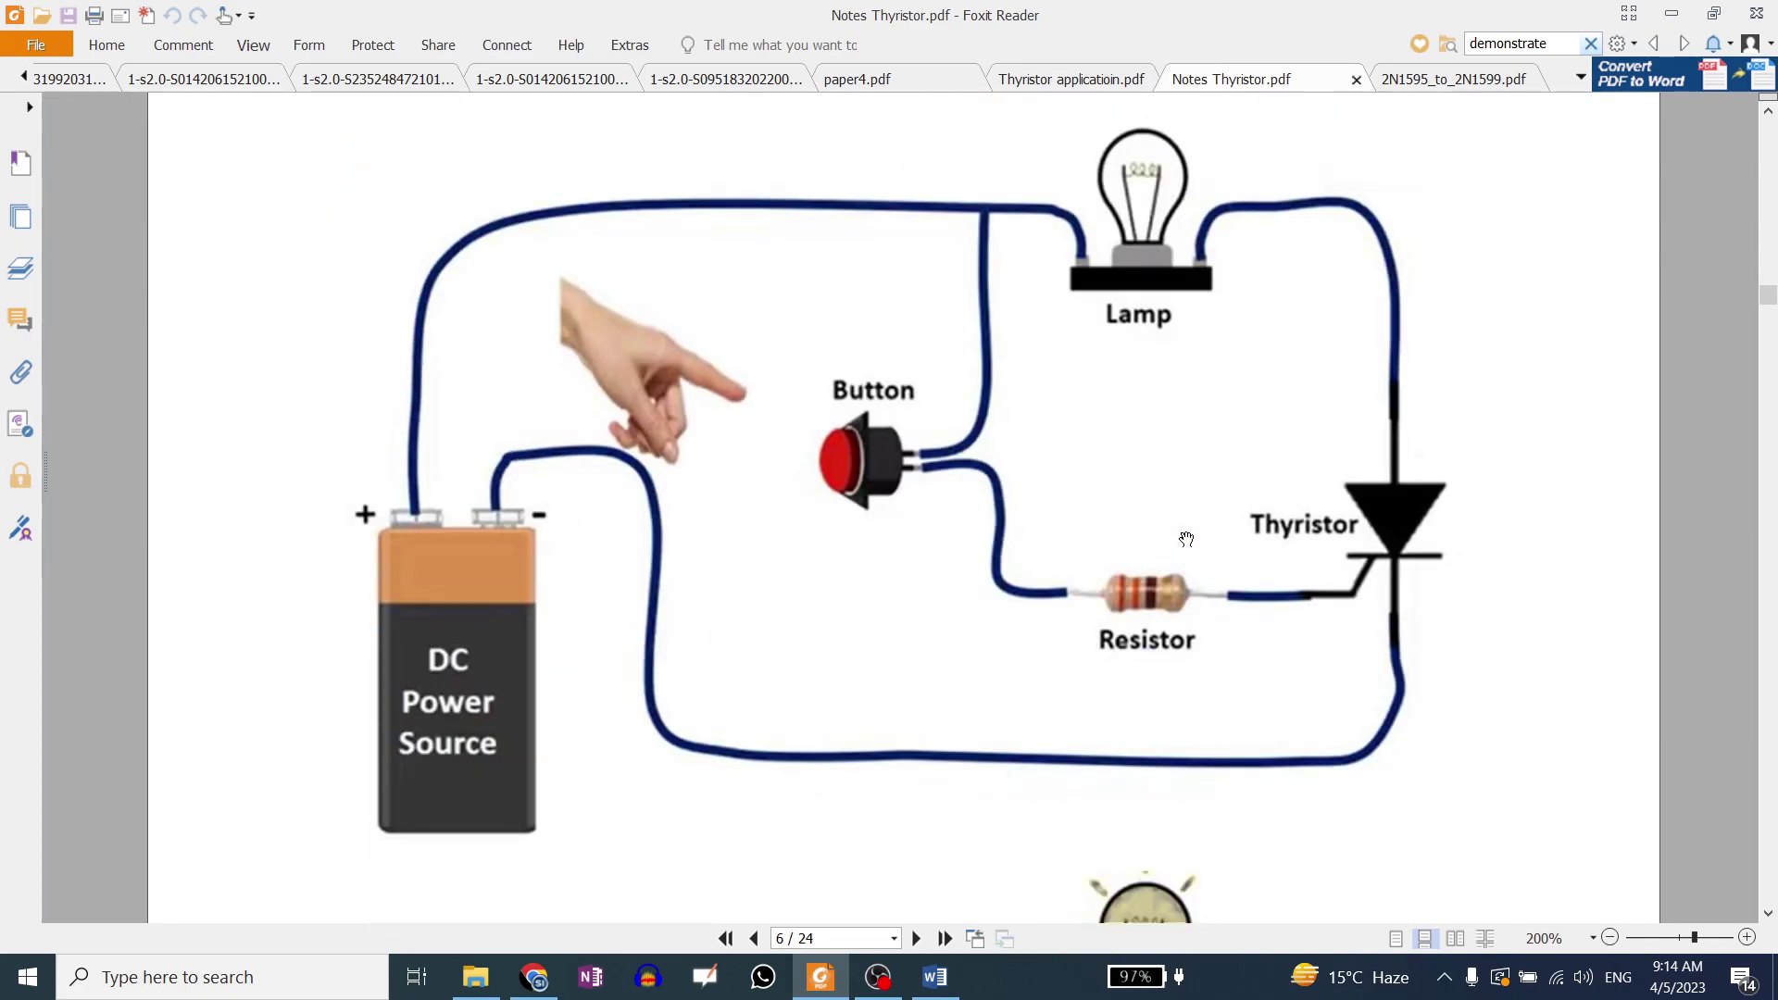
{"action": "scroll", "coordinate": [1186, 540], "scroll_direction": "down", "scroll_amount": 2}
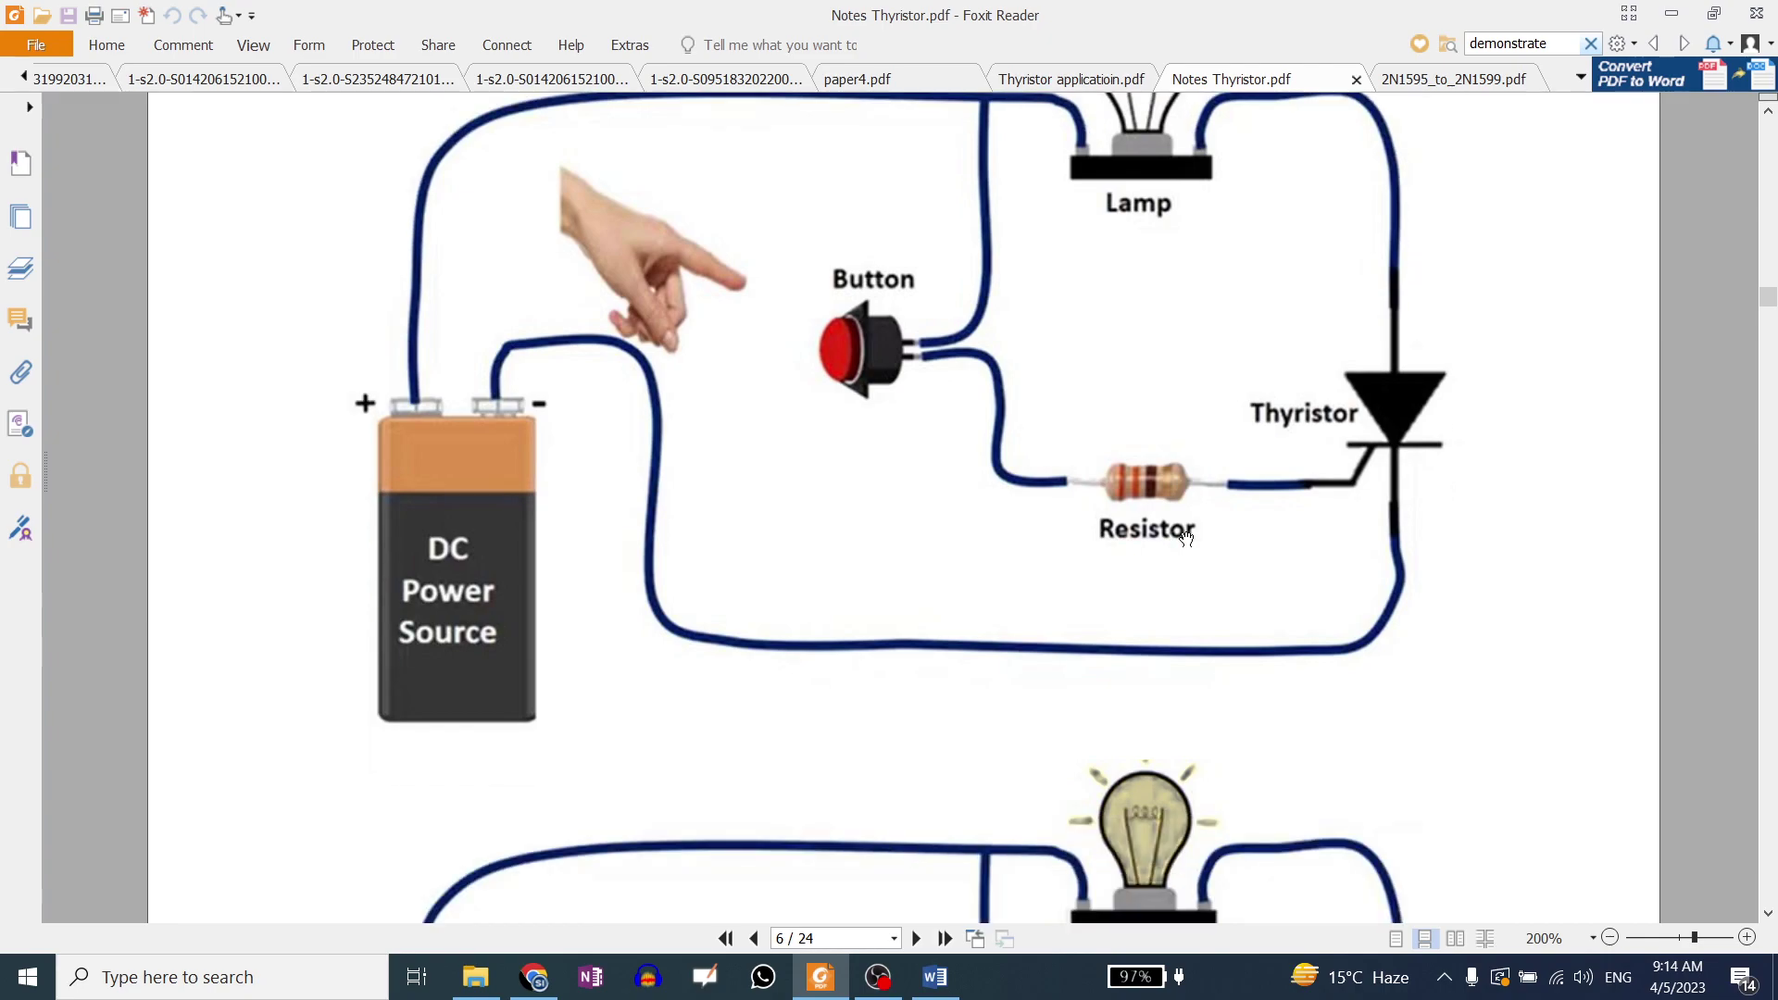
{"action": "scroll", "coordinate": [1186, 540], "scroll_direction": "down", "scroll_amount": 15}
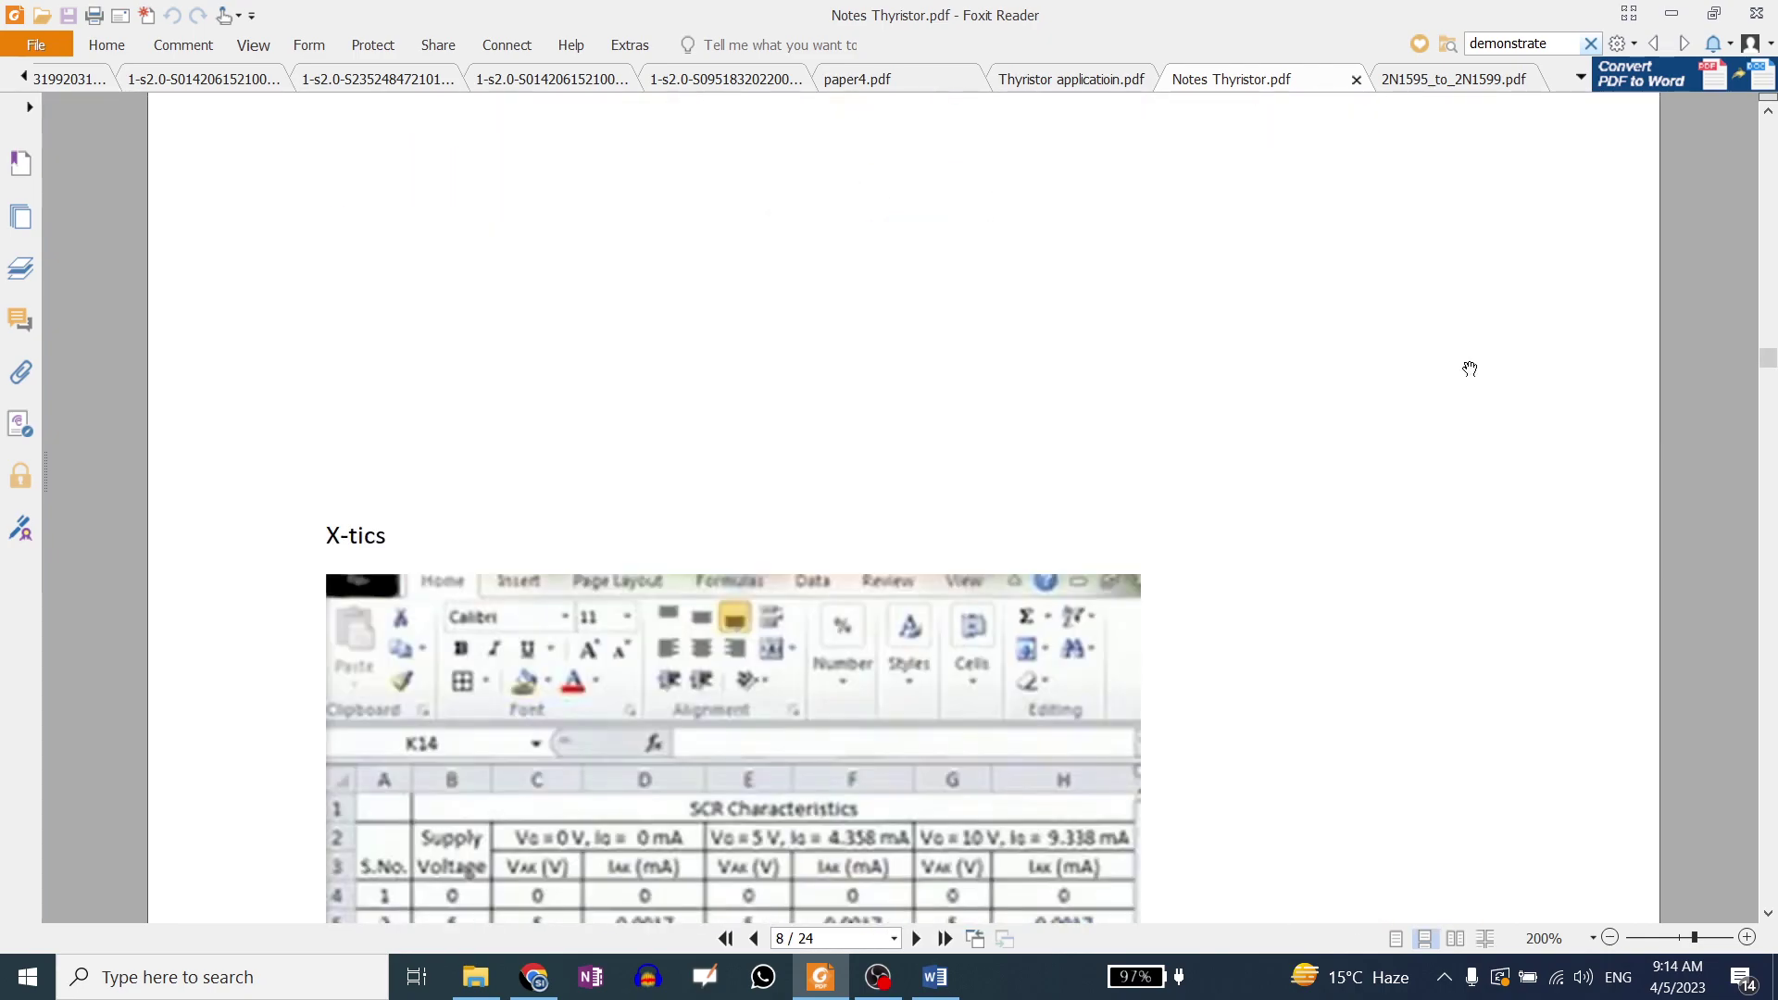
{"action": "scroll", "coordinate": [1146, 512], "scroll_direction": "down", "scroll_amount": 5}
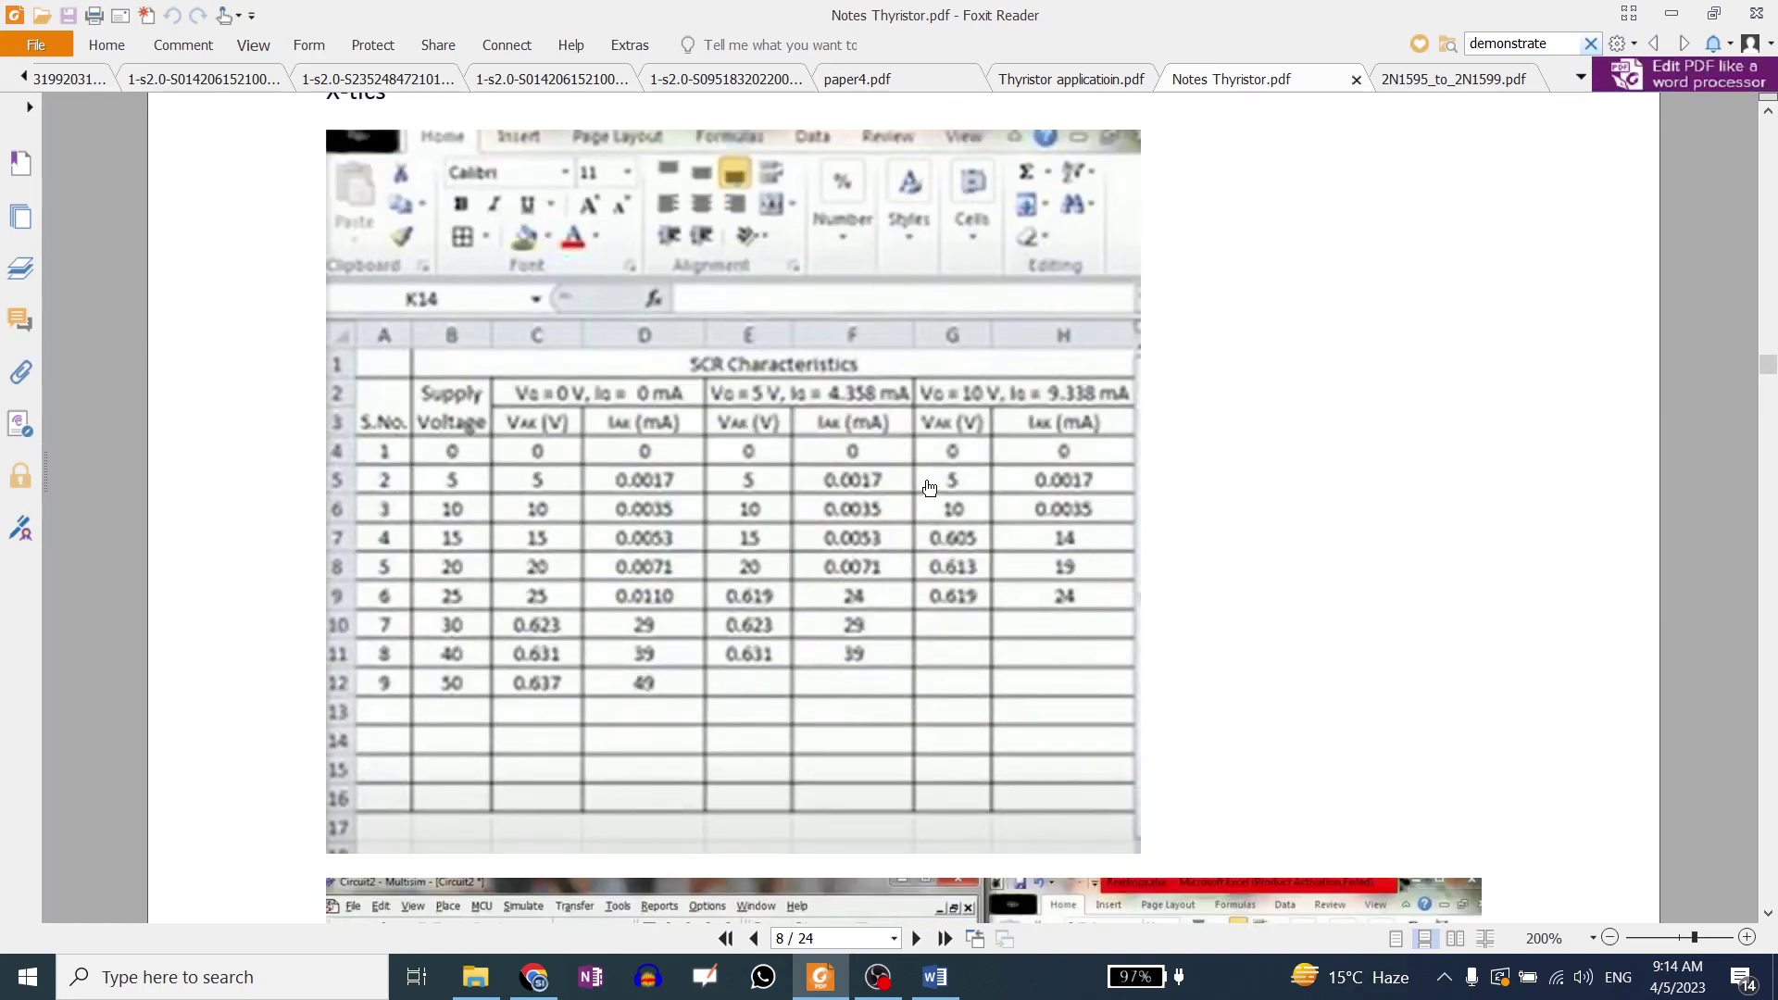
{"action": "scroll", "coordinate": [928, 487], "scroll_direction": "down", "scroll_amount": 10}
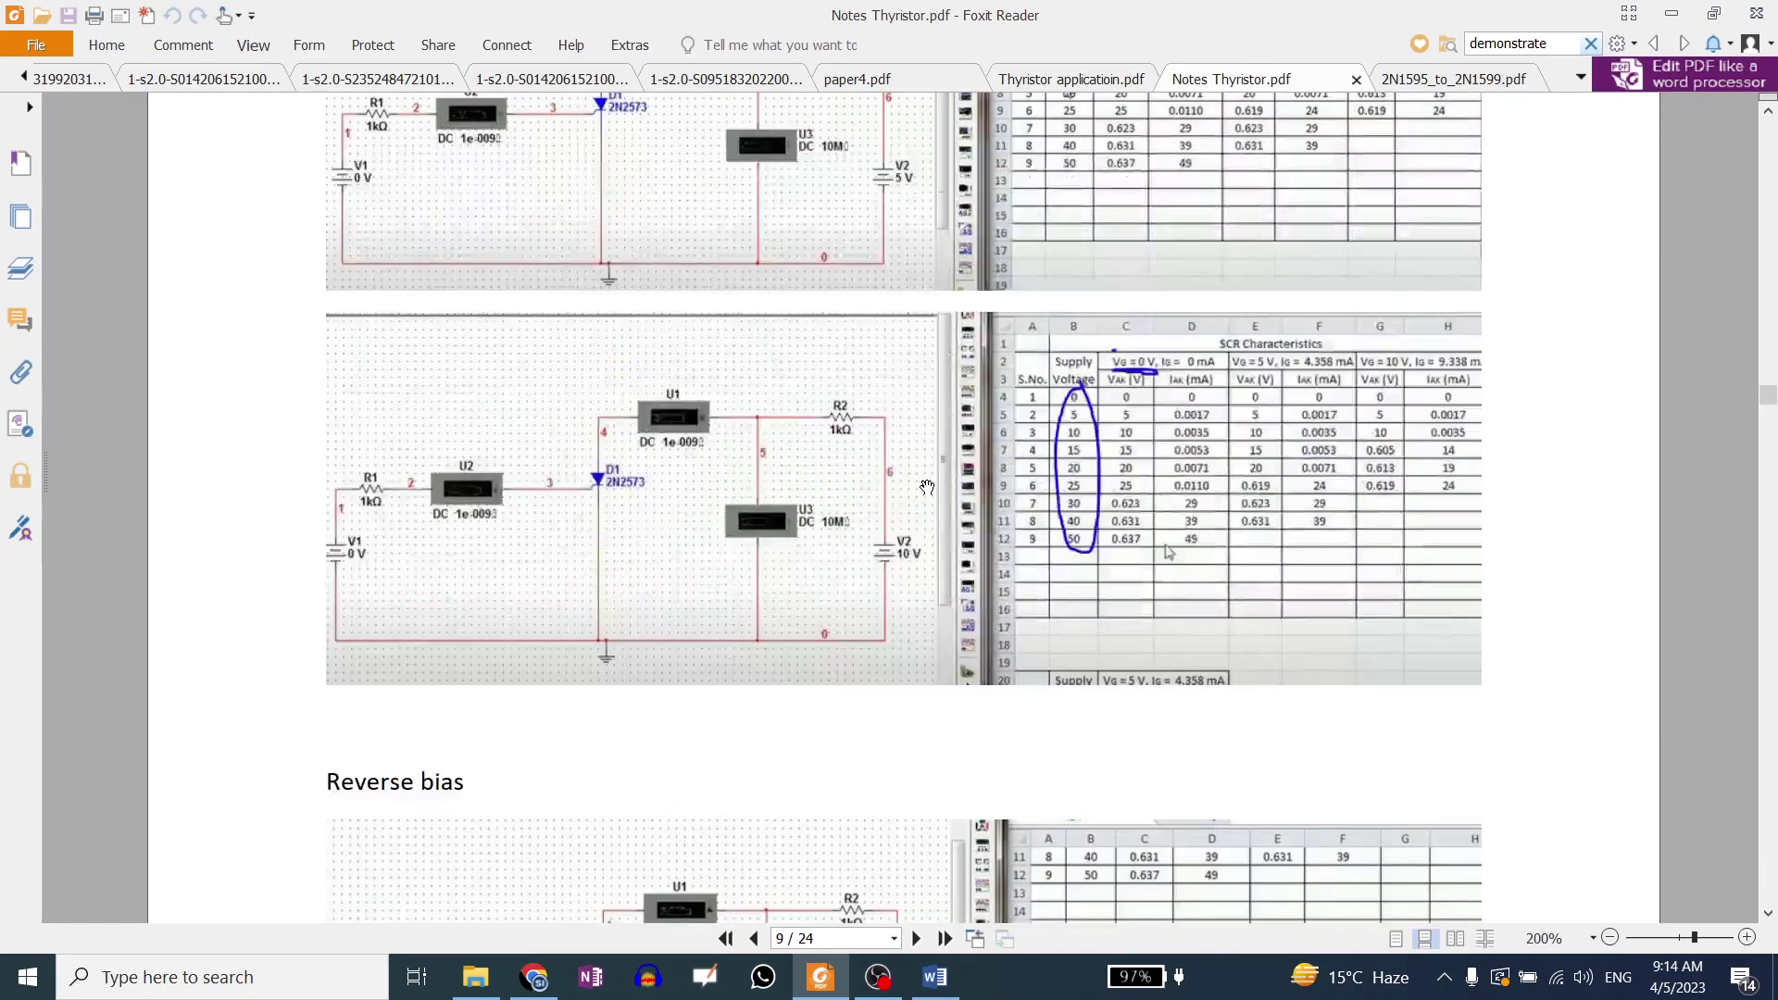
{"action": "scroll", "coordinate": [927, 488], "scroll_direction": "down", "scroll_amount": 20}
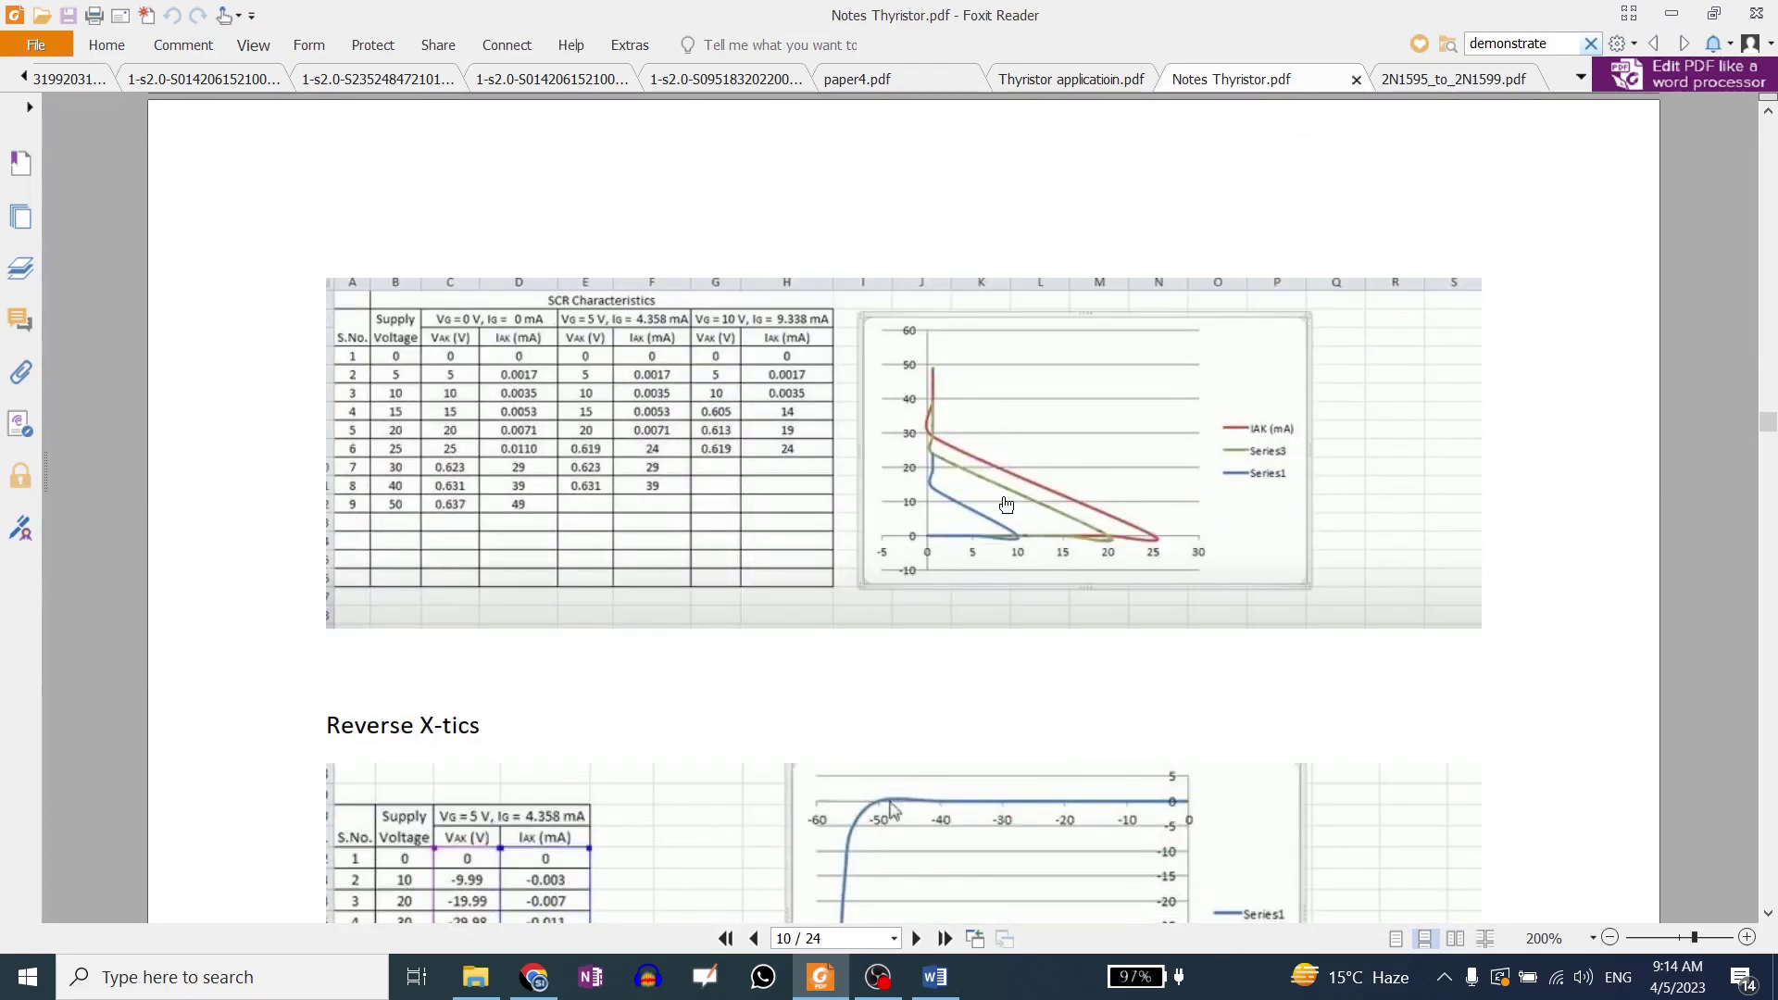
{"action": "scroll", "coordinate": [789, 500], "scroll_direction": "up", "scroll_amount": 2}
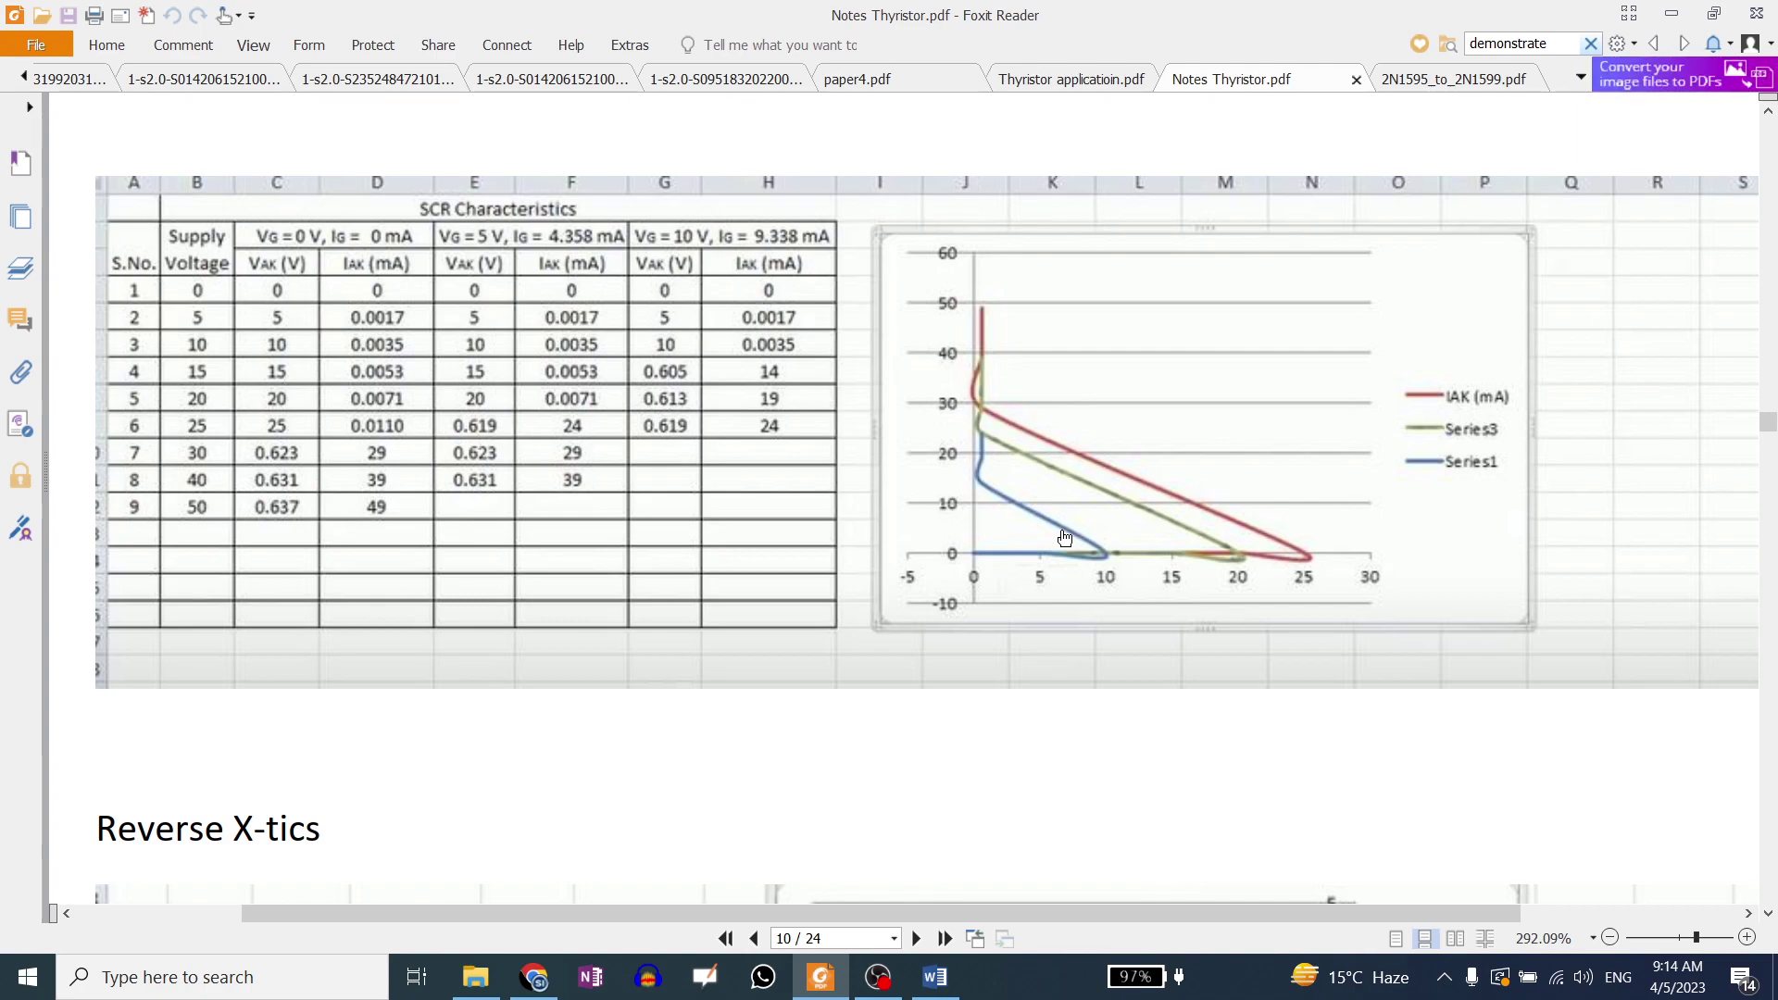
Open the Design2 Xtics curves circuit in Multisim from the Lab6a Thyristor - upload folder.
{"action": "left_click", "coordinate": [475, 977]}
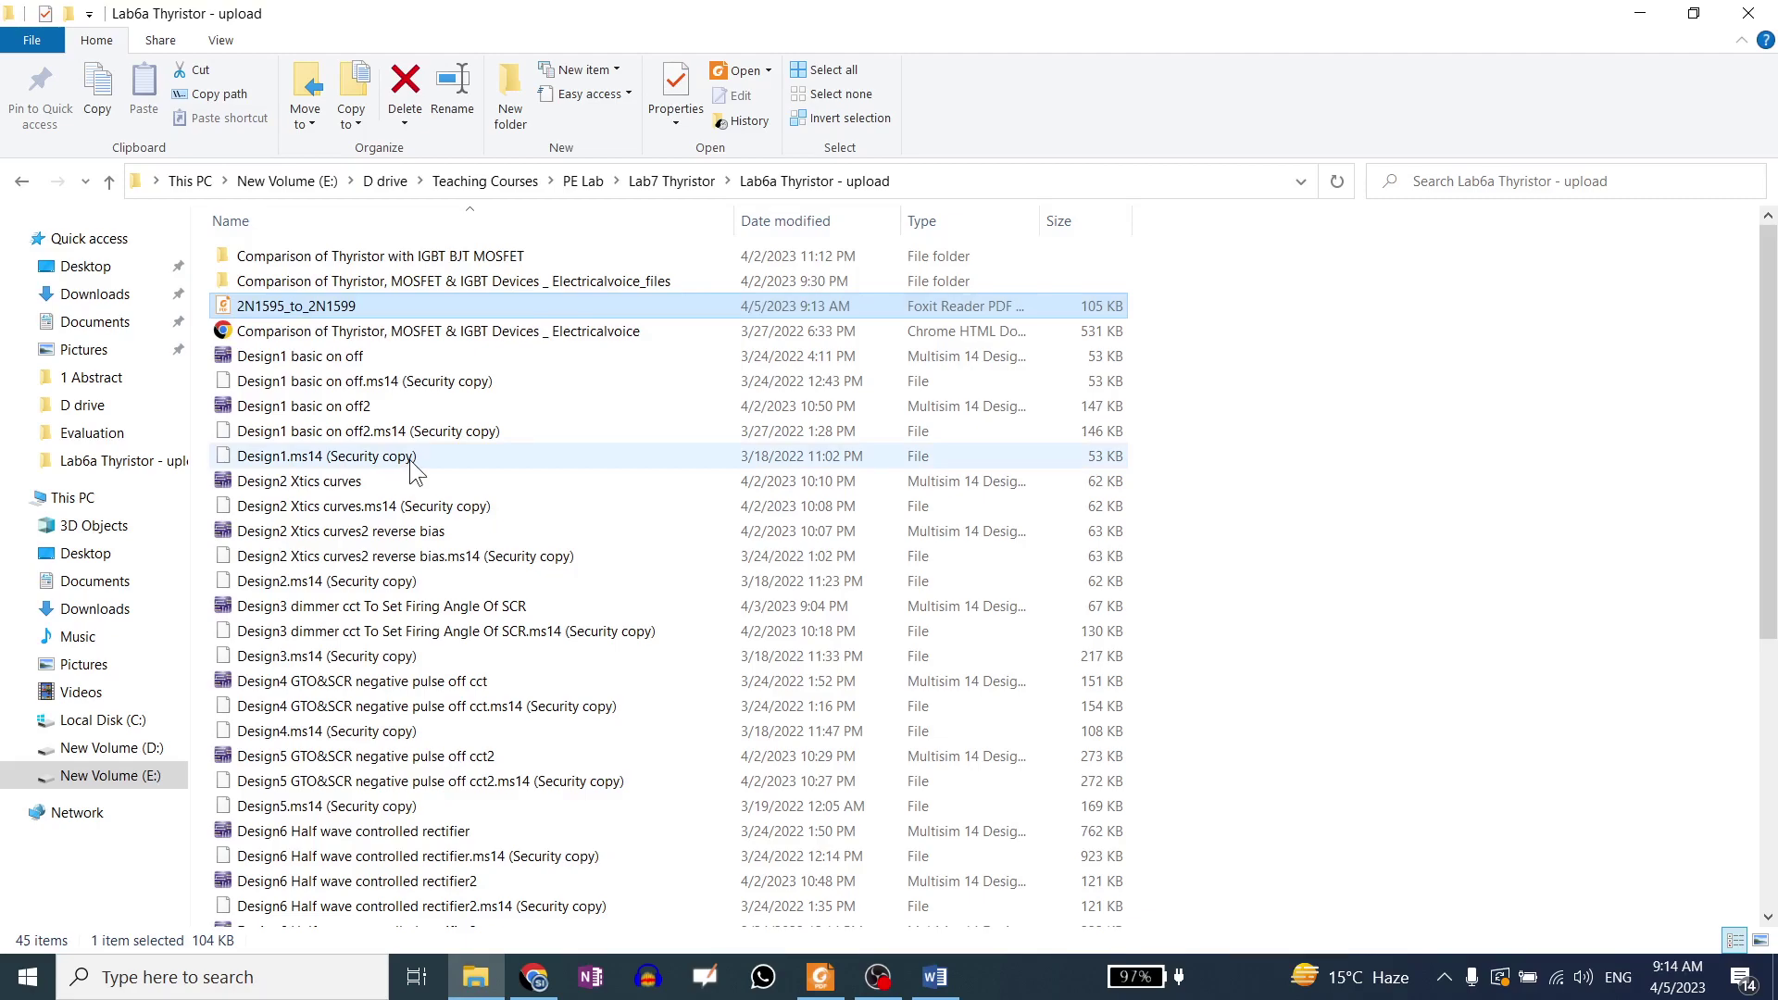
{"action": "left_click", "coordinate": [340, 483]}
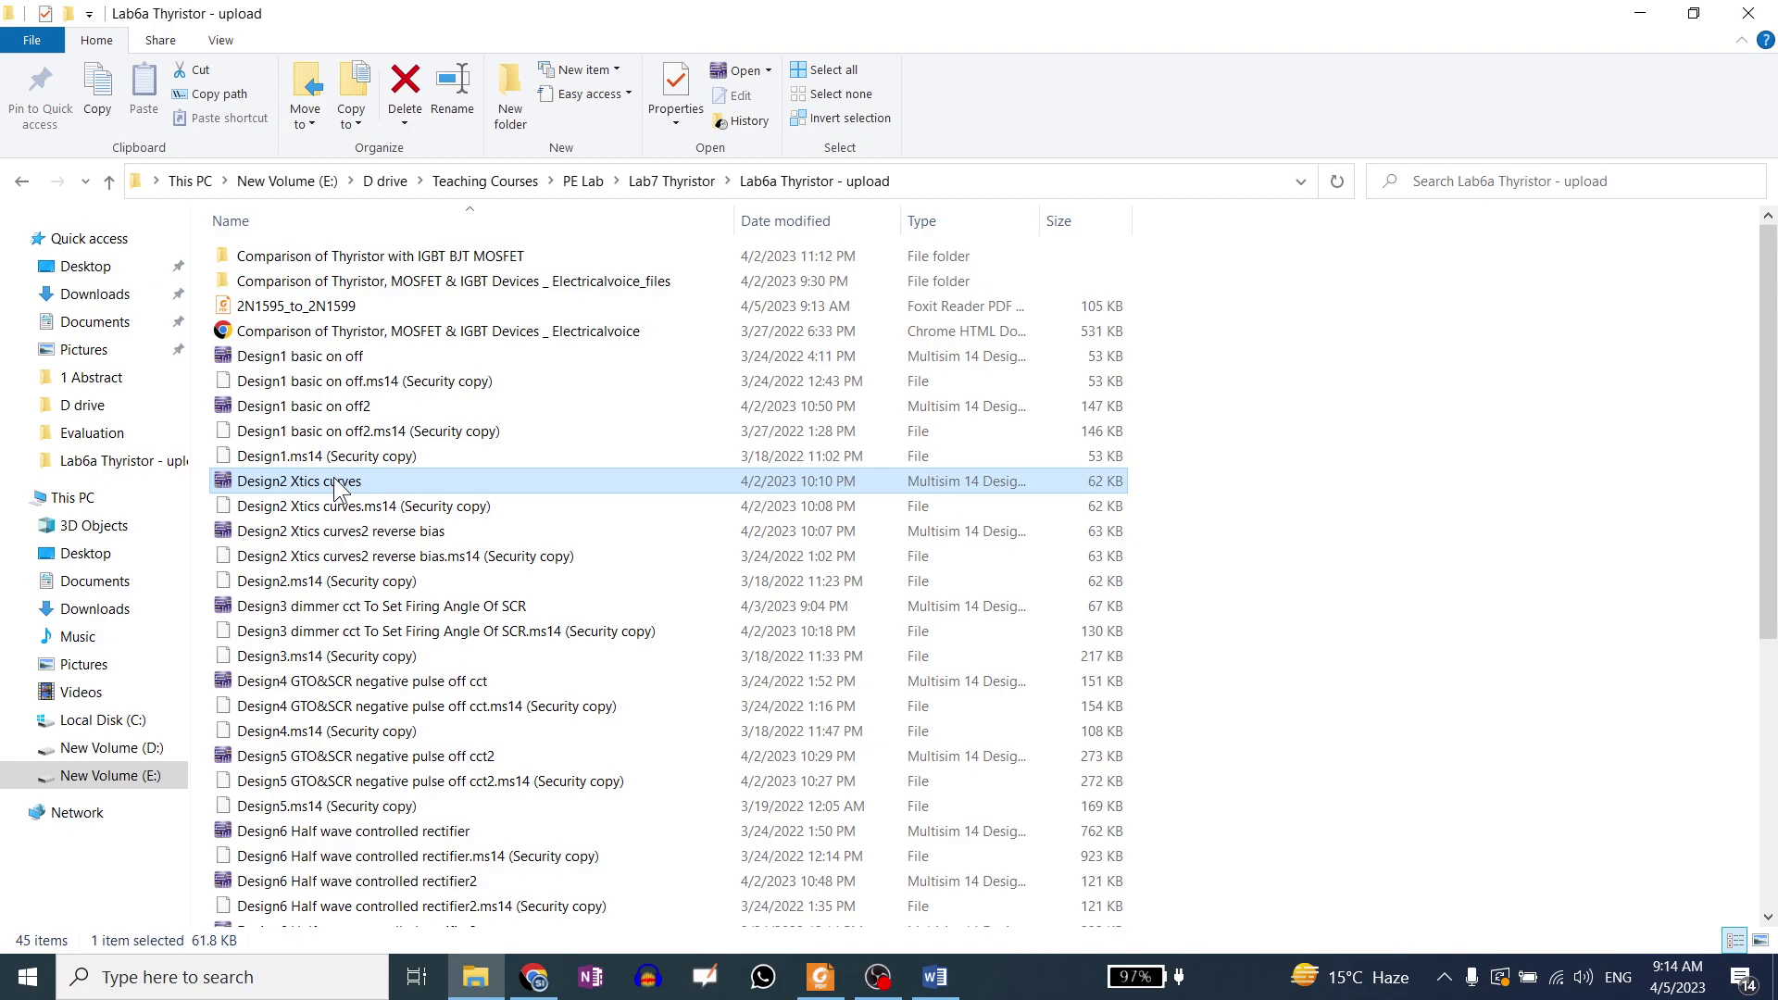
{"action": "double_click", "coordinate": [341, 483]}
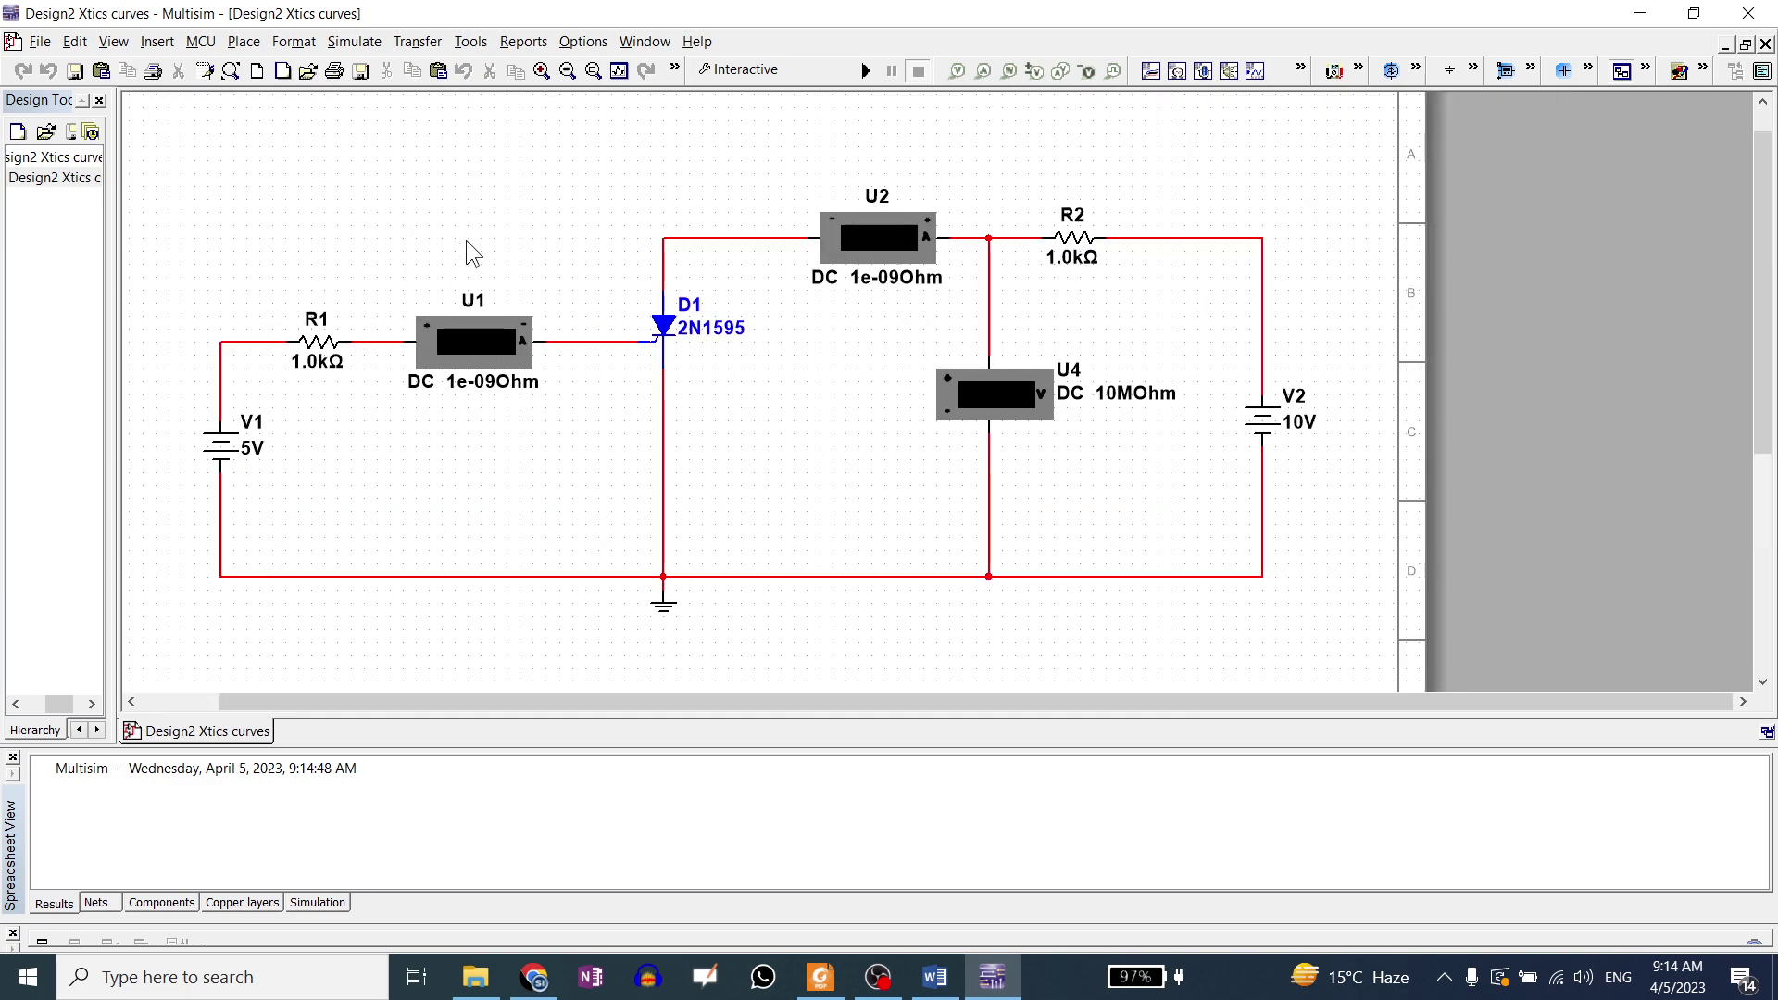
Look through ammeter U2's value, display and label settings and its replacement options in the component library.
{"action": "double_click", "coordinate": [867, 239]}
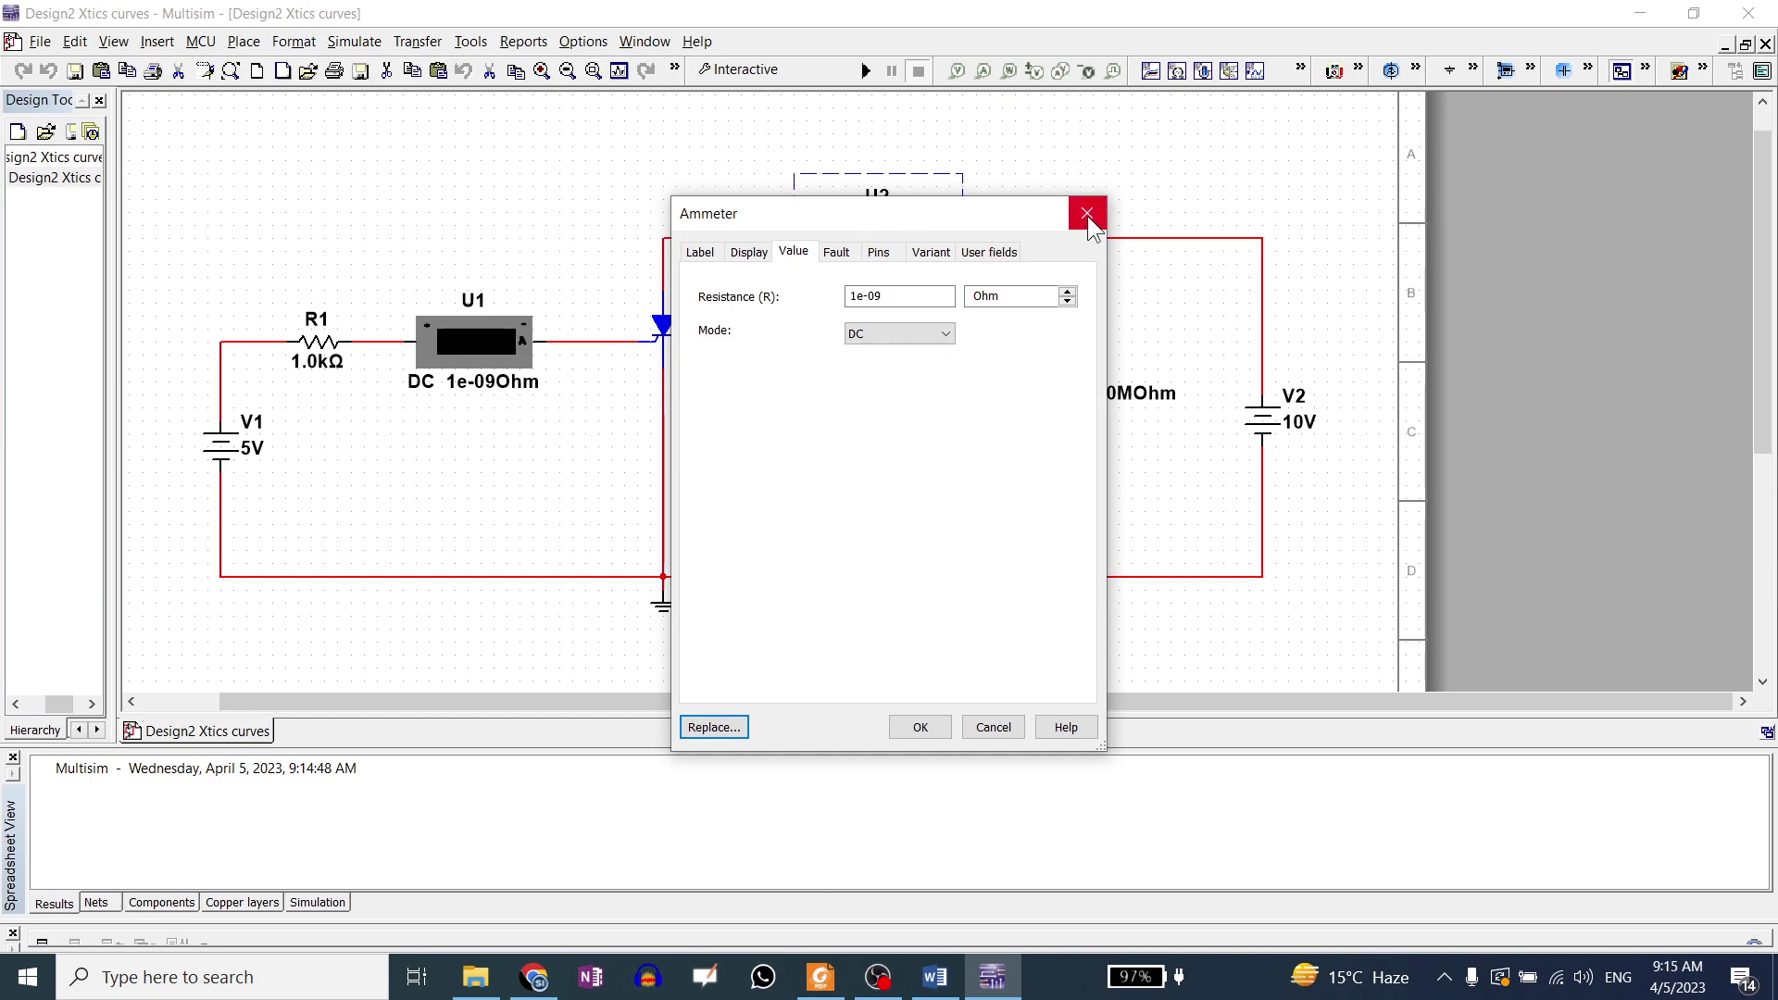
{"action": "left_click", "coordinate": [731, 727]}
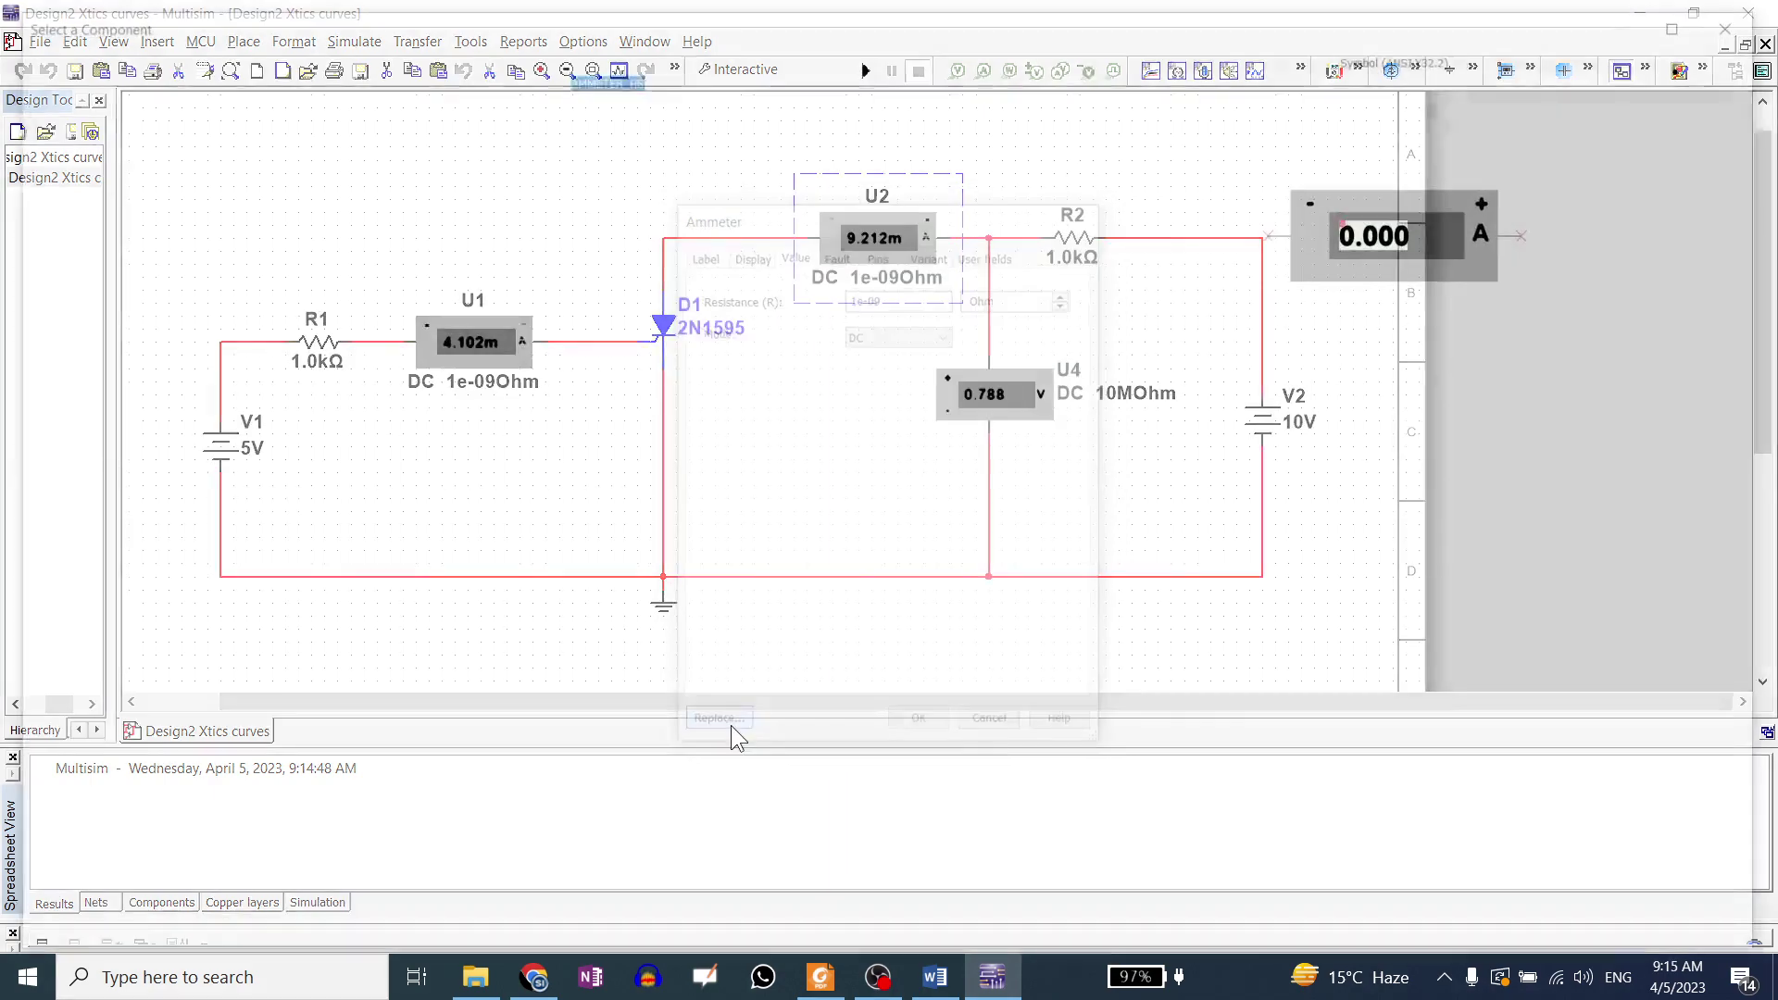
{"action": "left_click", "coordinate": [1747, 17]}
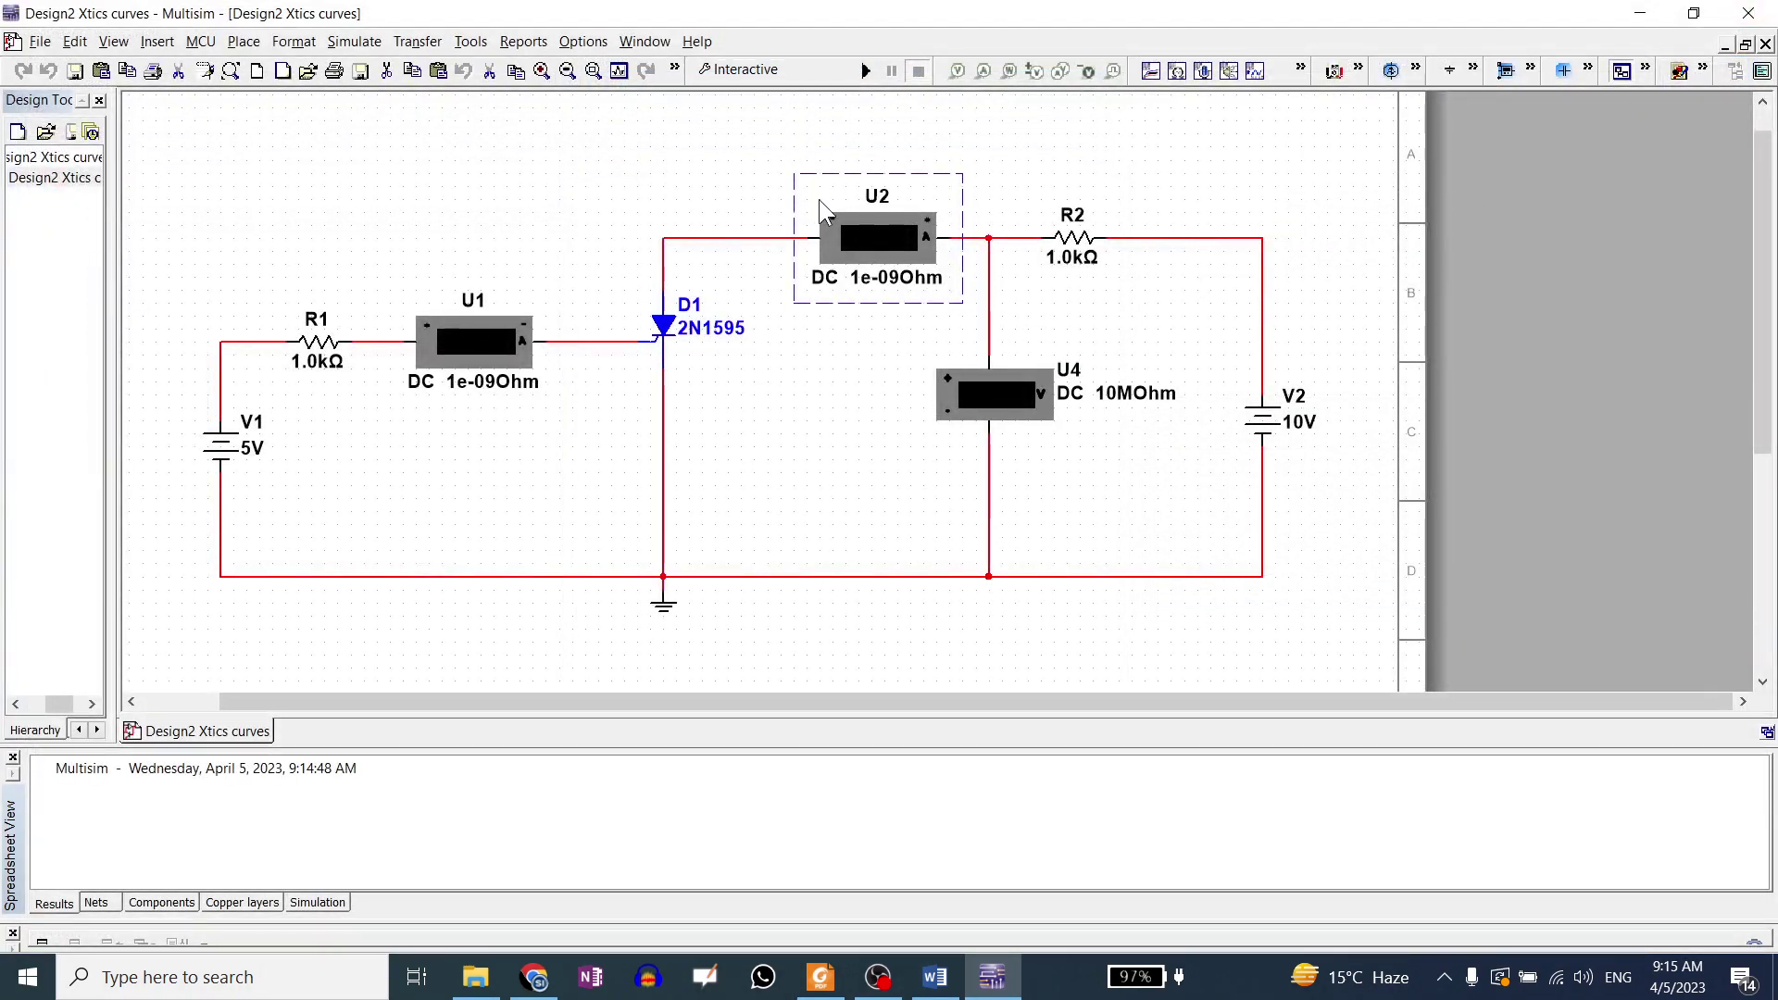
{"action": "double_click", "coordinate": [864, 237]}
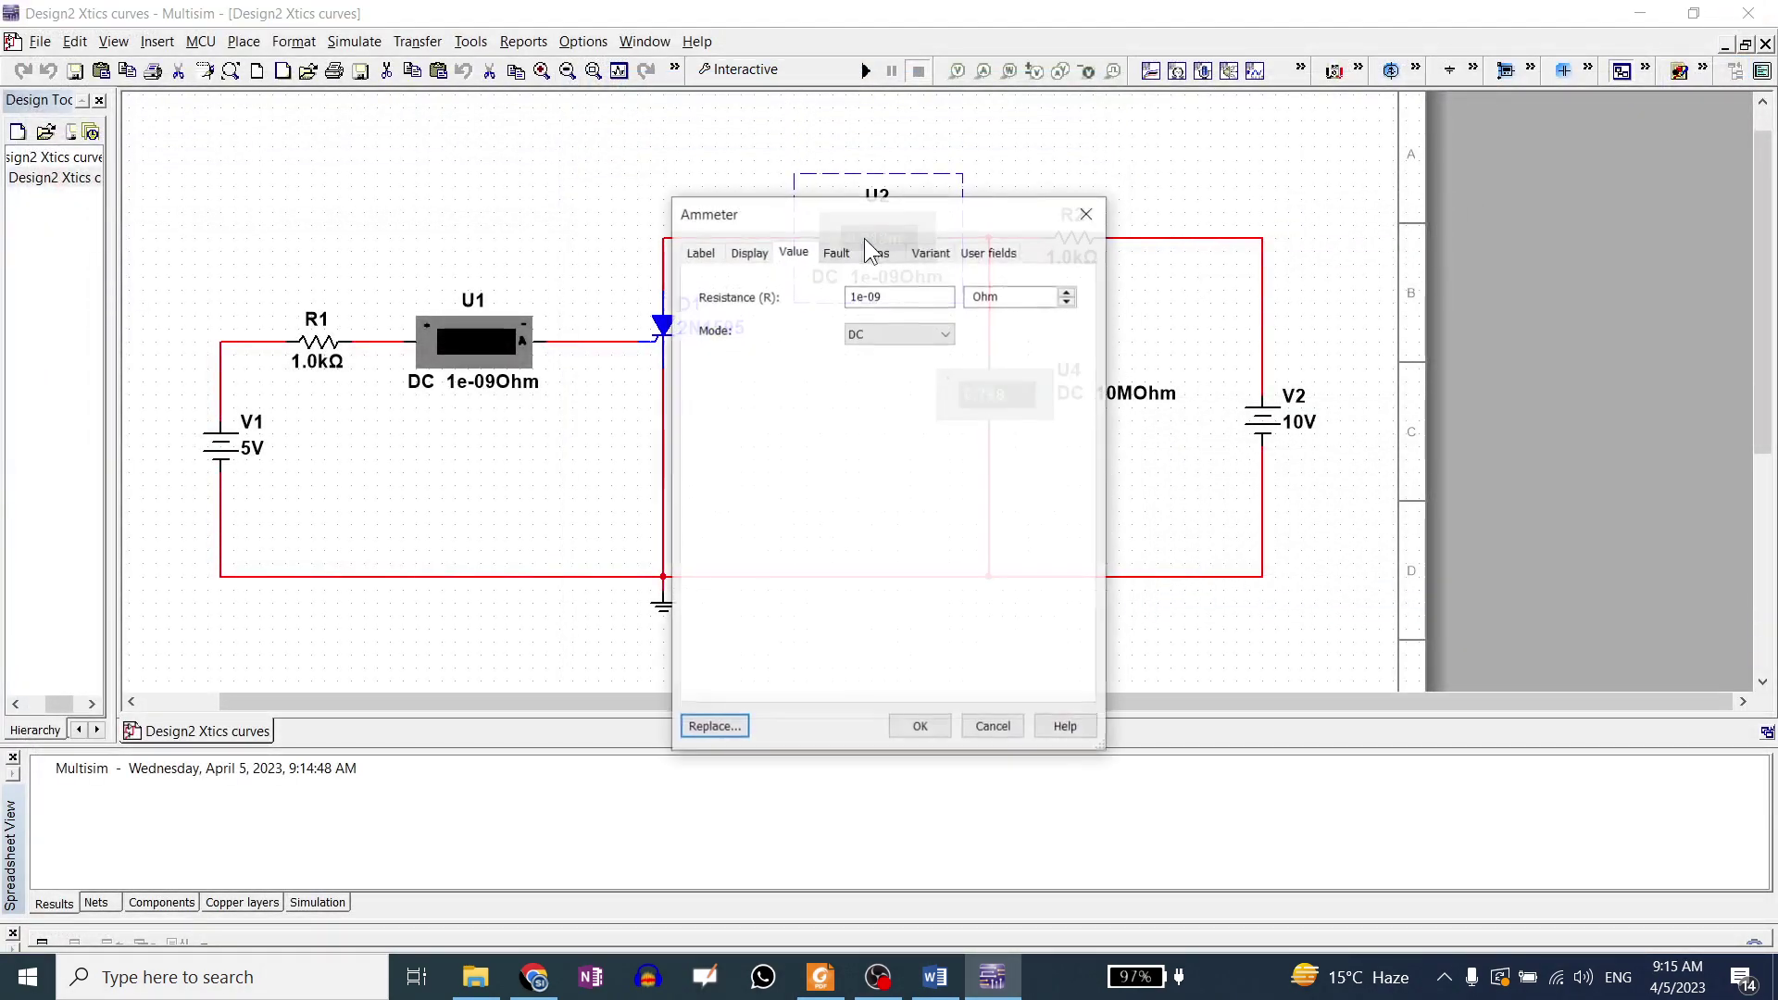
{"action": "left_click", "coordinate": [748, 253]}
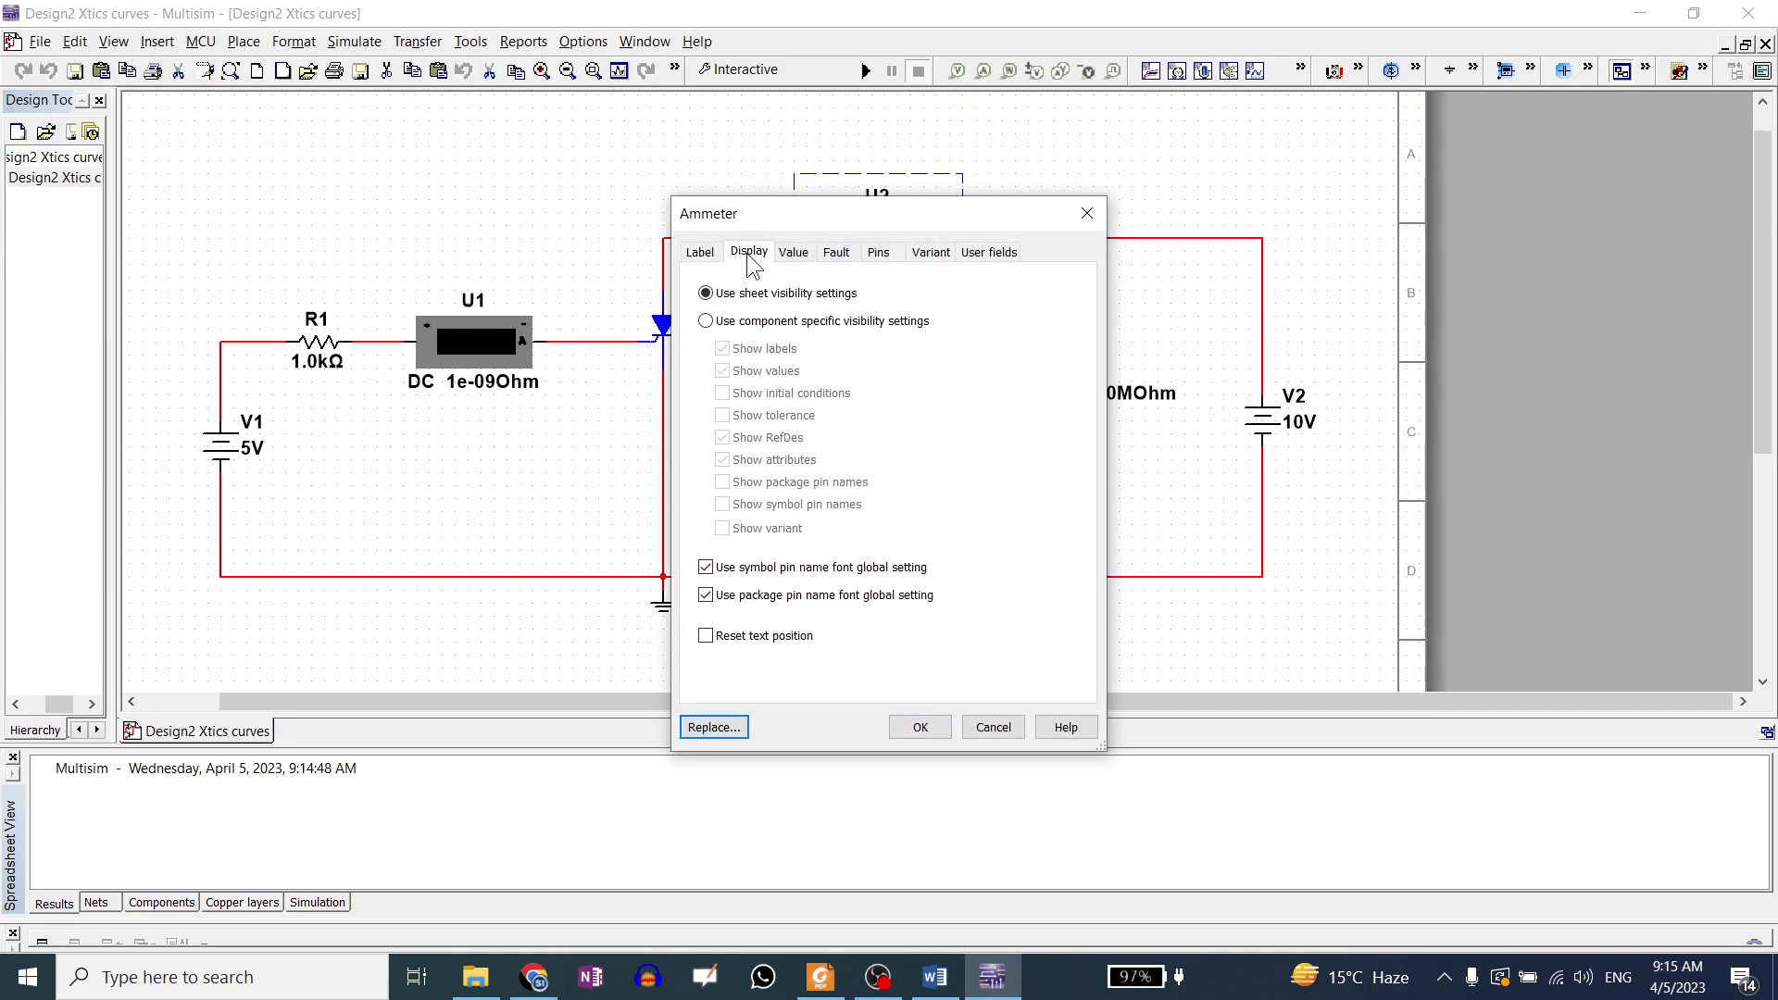
{"action": "left_click", "coordinate": [702, 254]}
{"action": "left_click", "coordinate": [797, 255]}
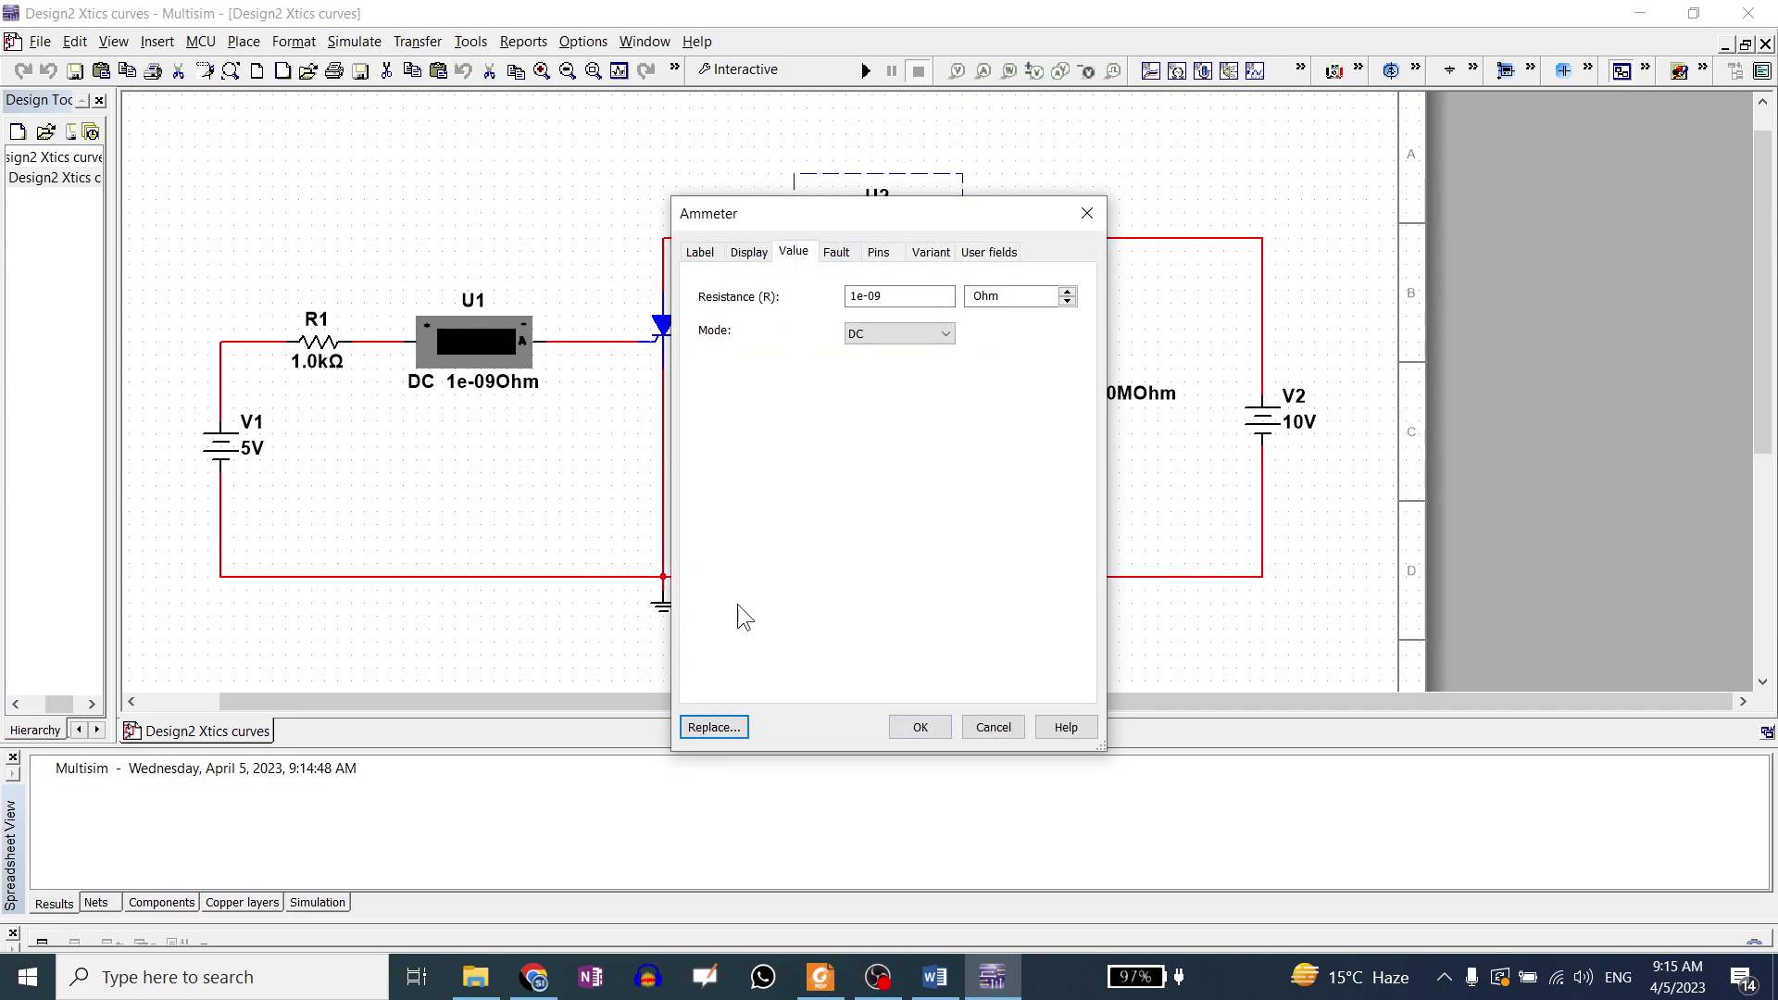
{"action": "left_click", "coordinate": [729, 722]}
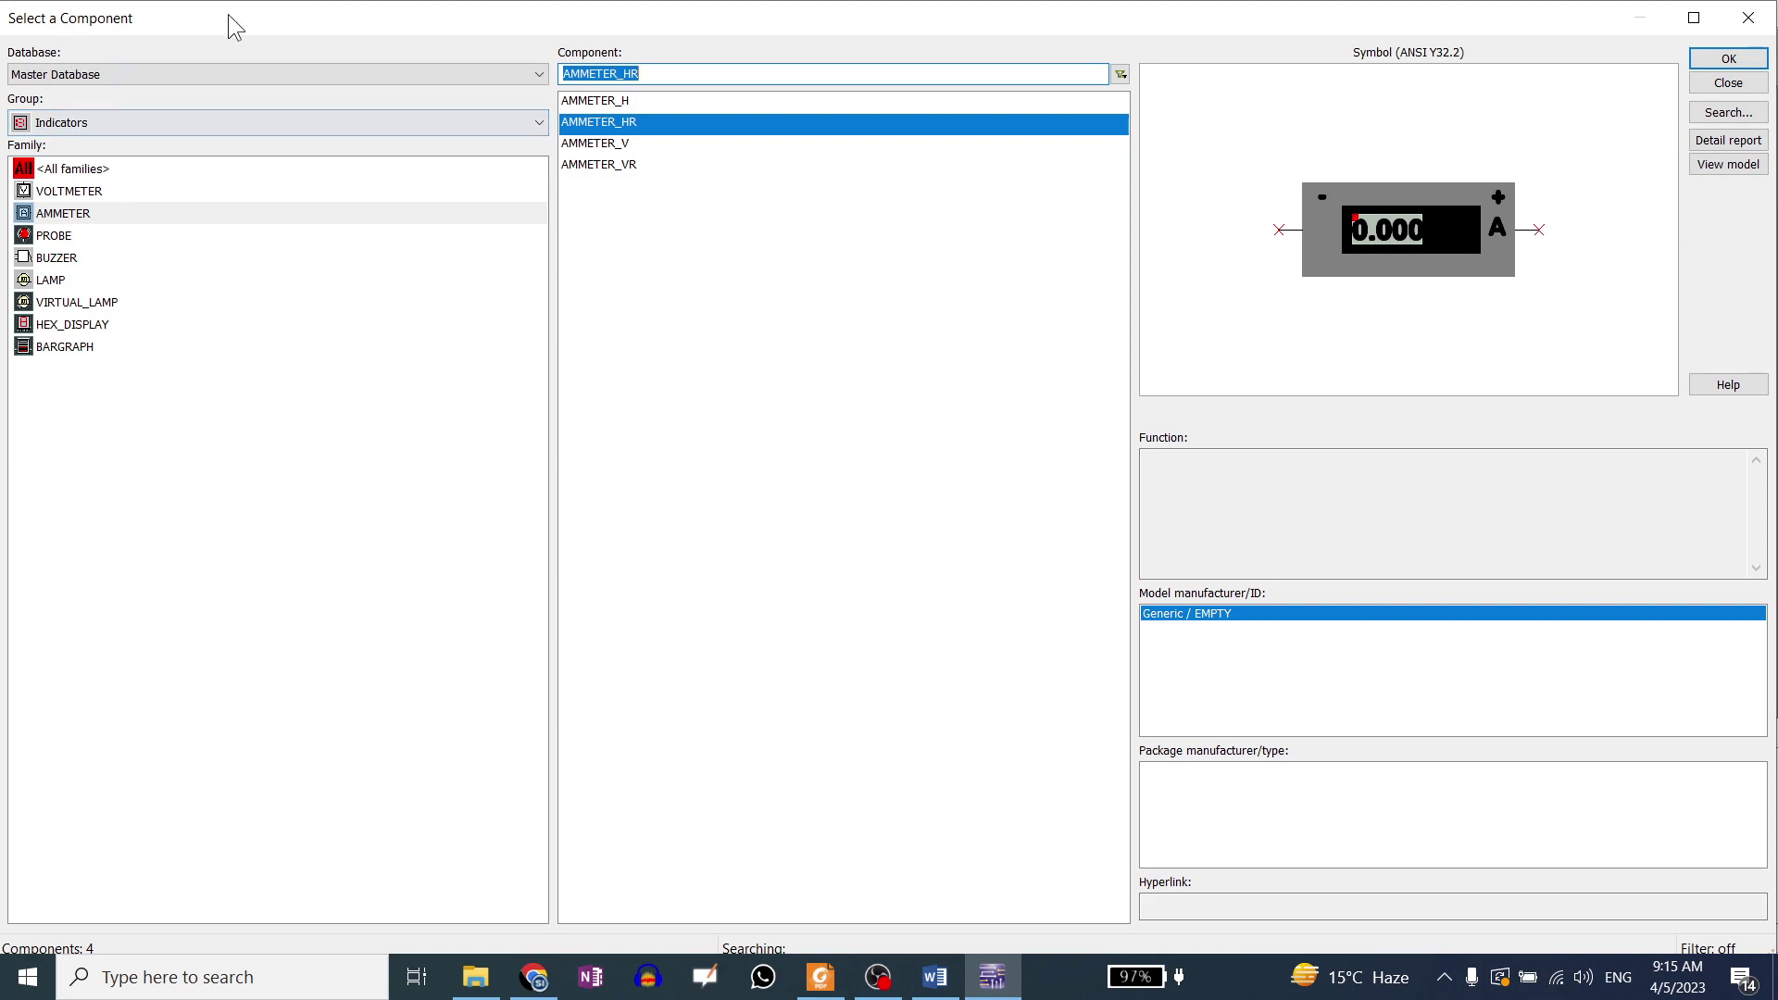
{"action": "left_click", "coordinate": [1748, 18]}
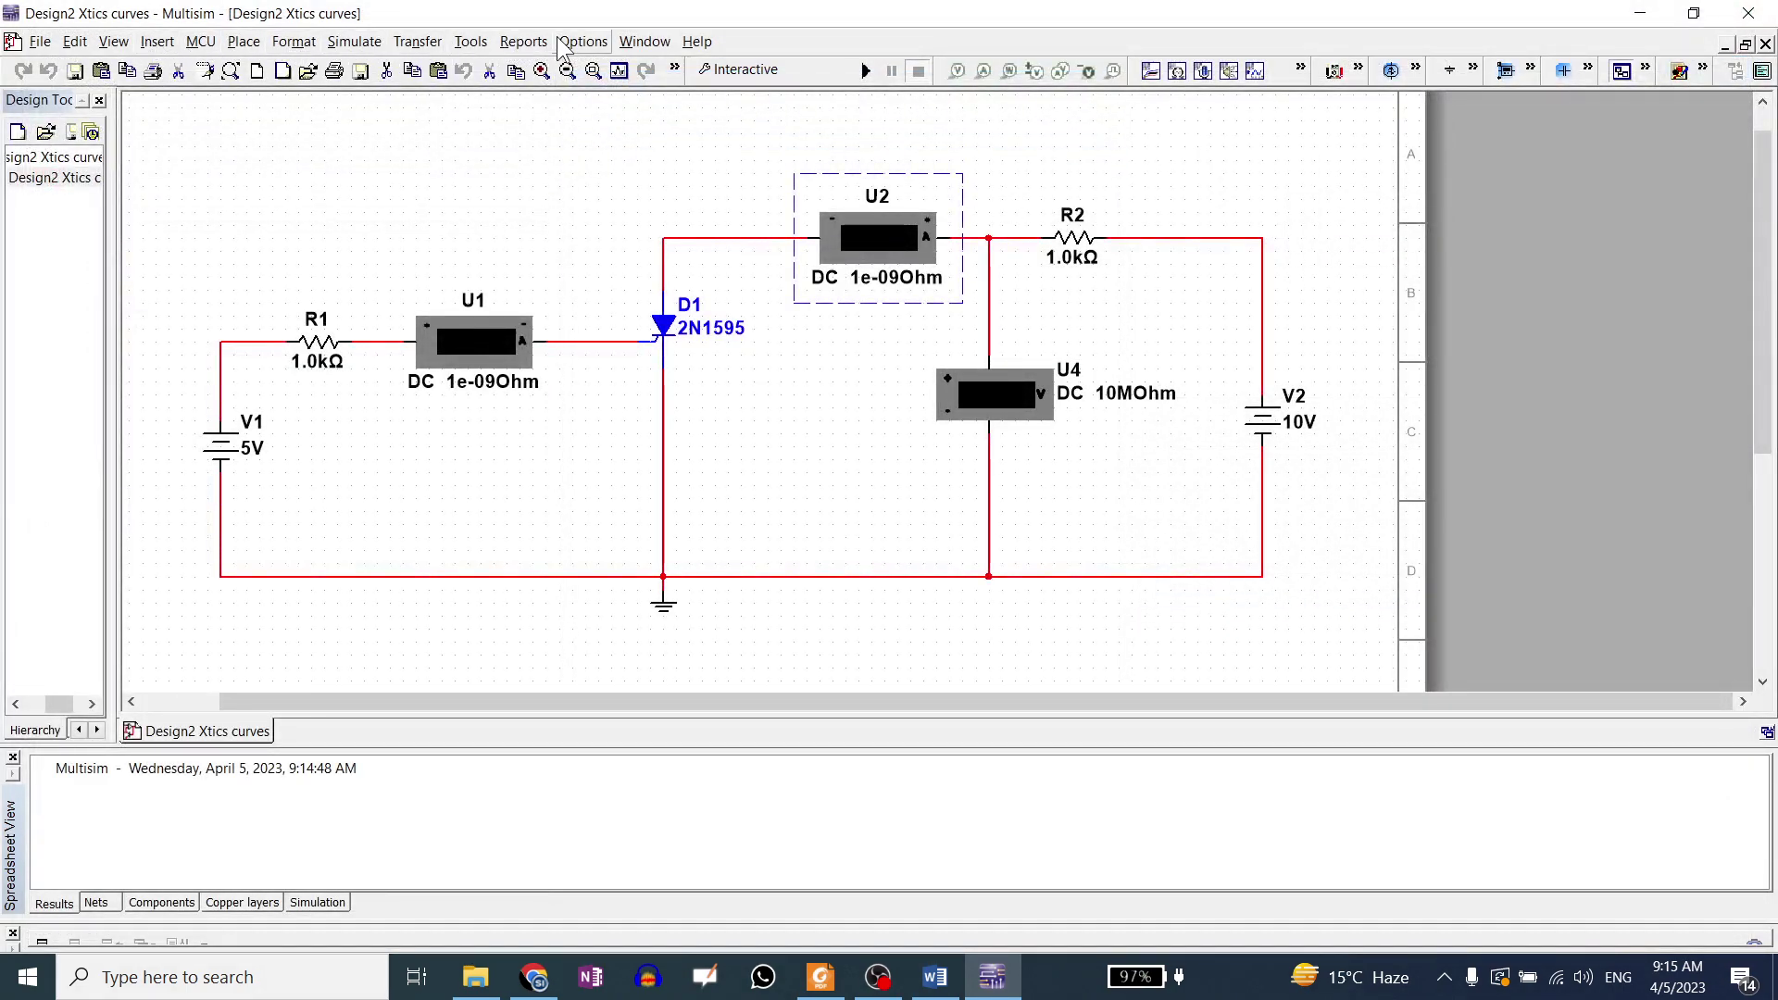
Compare the AMMETER_HR and AMMETER_H symbols in the Indicators group of the component library.
{"action": "left_click", "coordinate": [245, 43]}
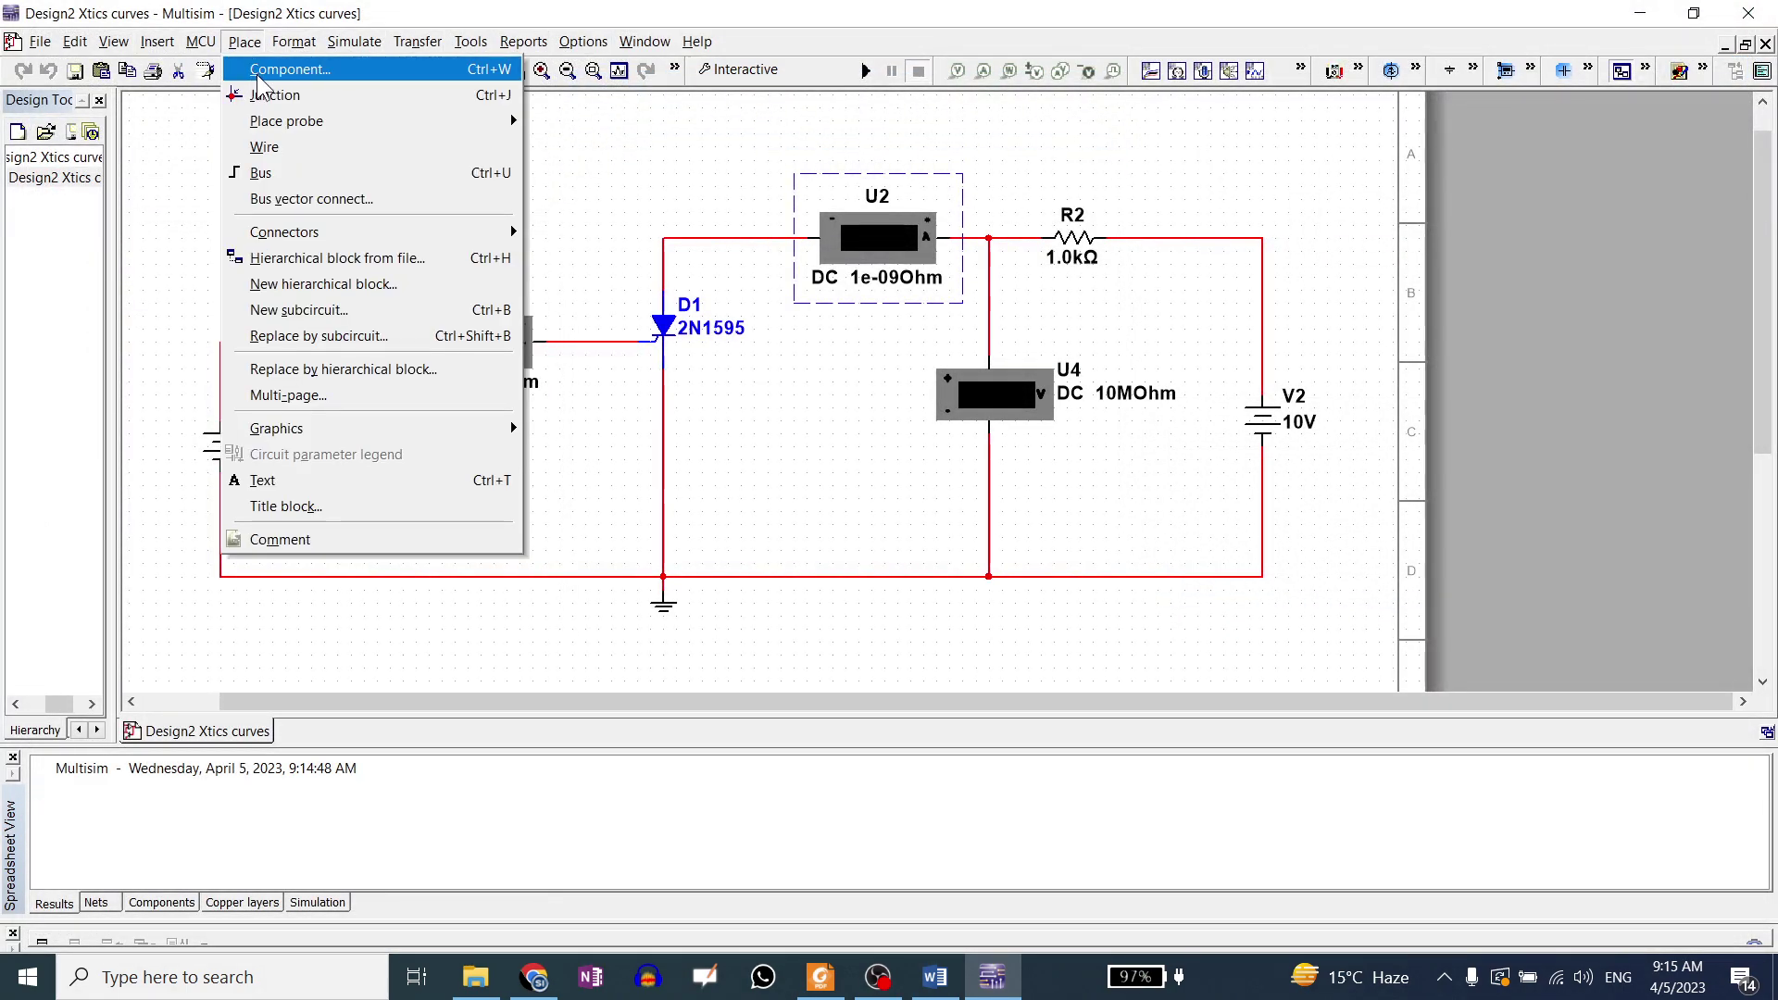
{"action": "left_click", "coordinate": [260, 70]}
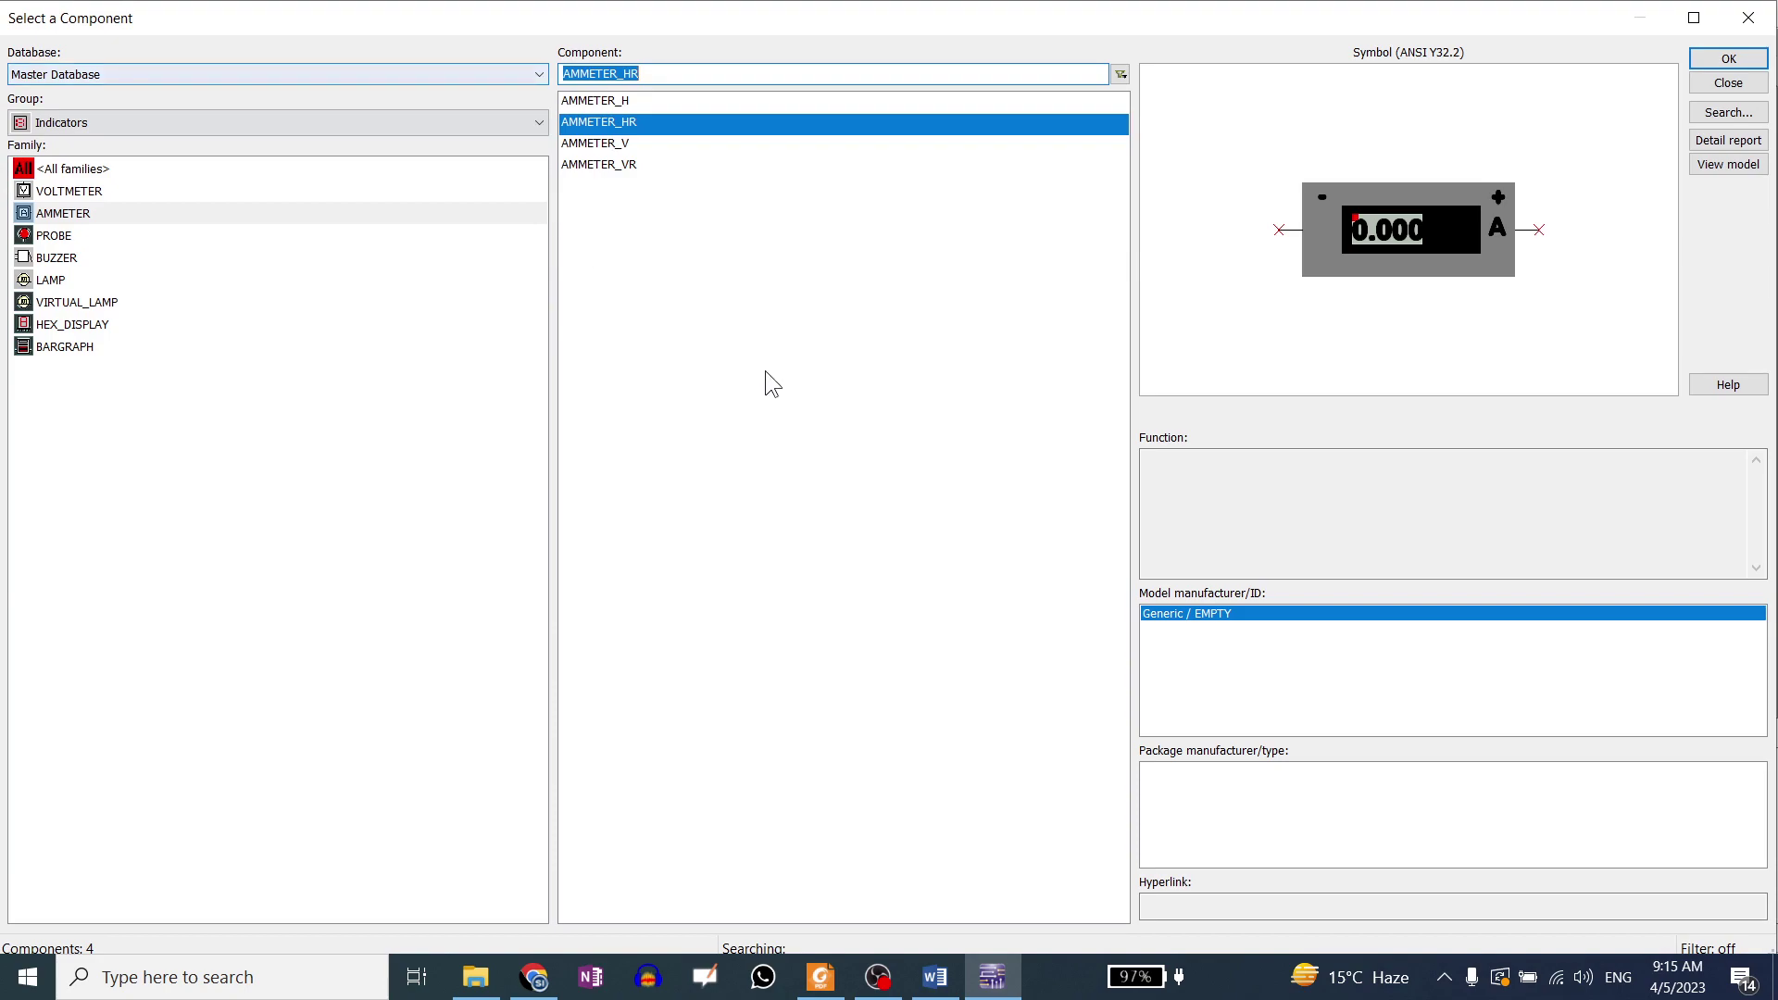
{"action": "left_click", "coordinate": [81, 217]}
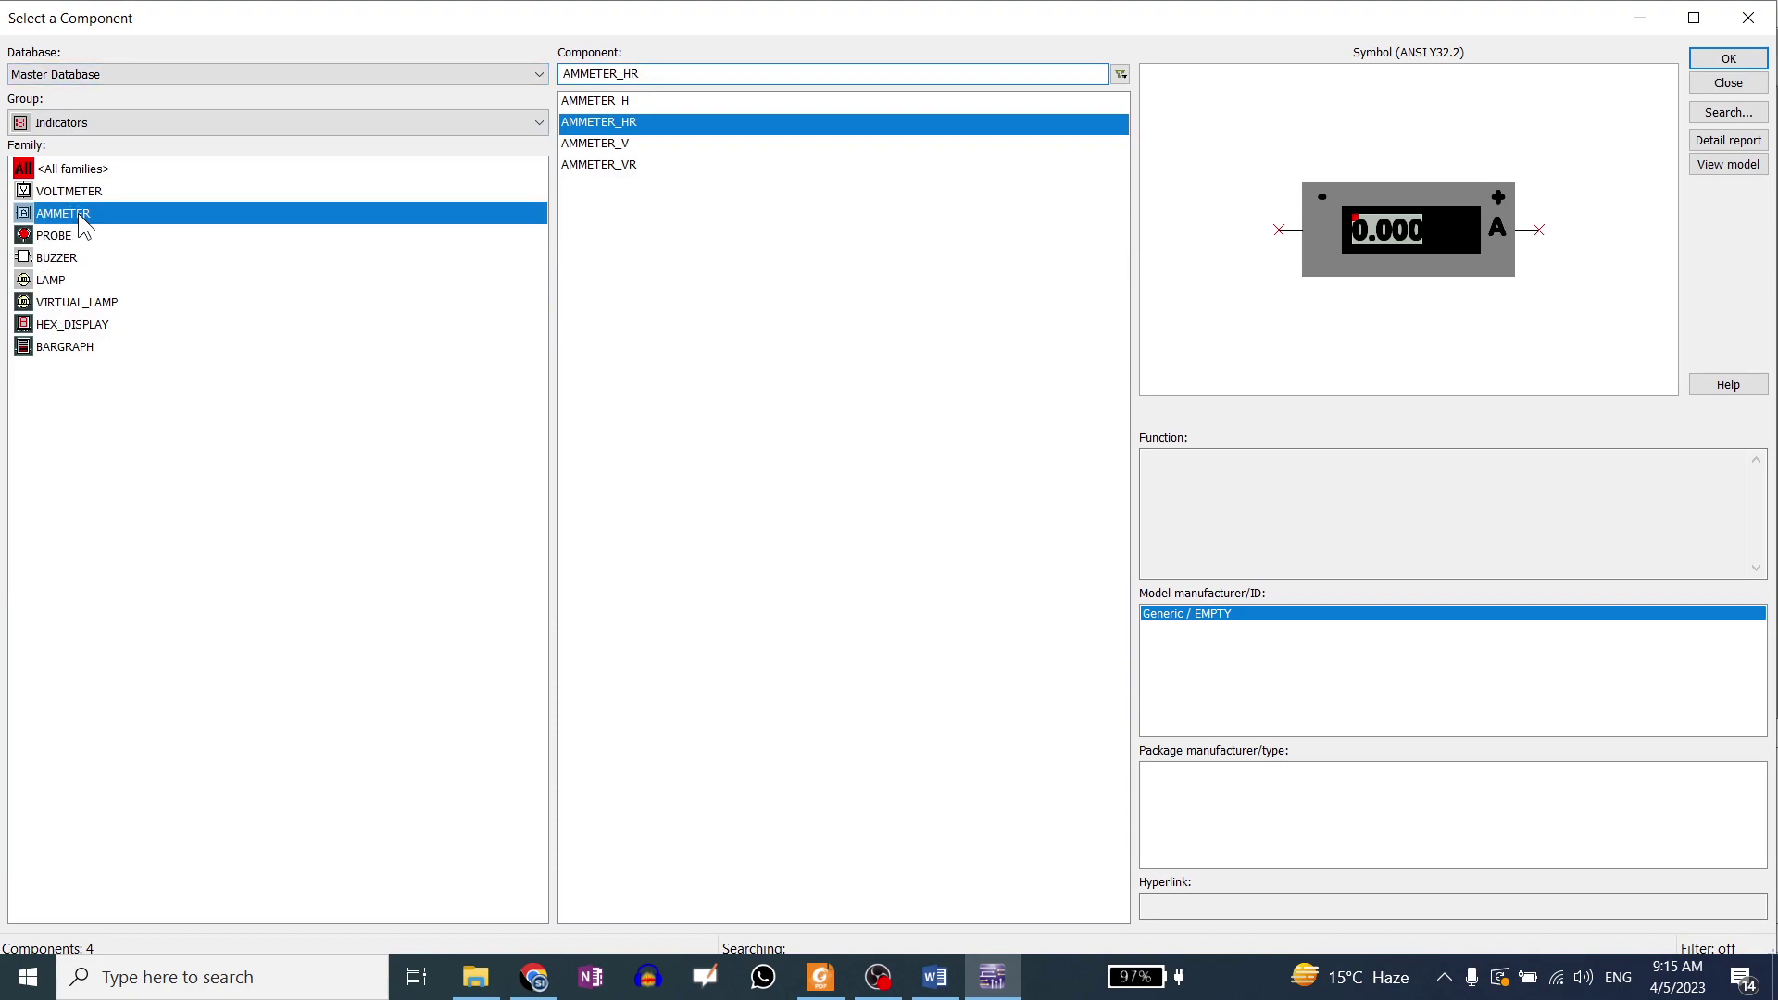
{"action": "left_click", "coordinate": [620, 127]}
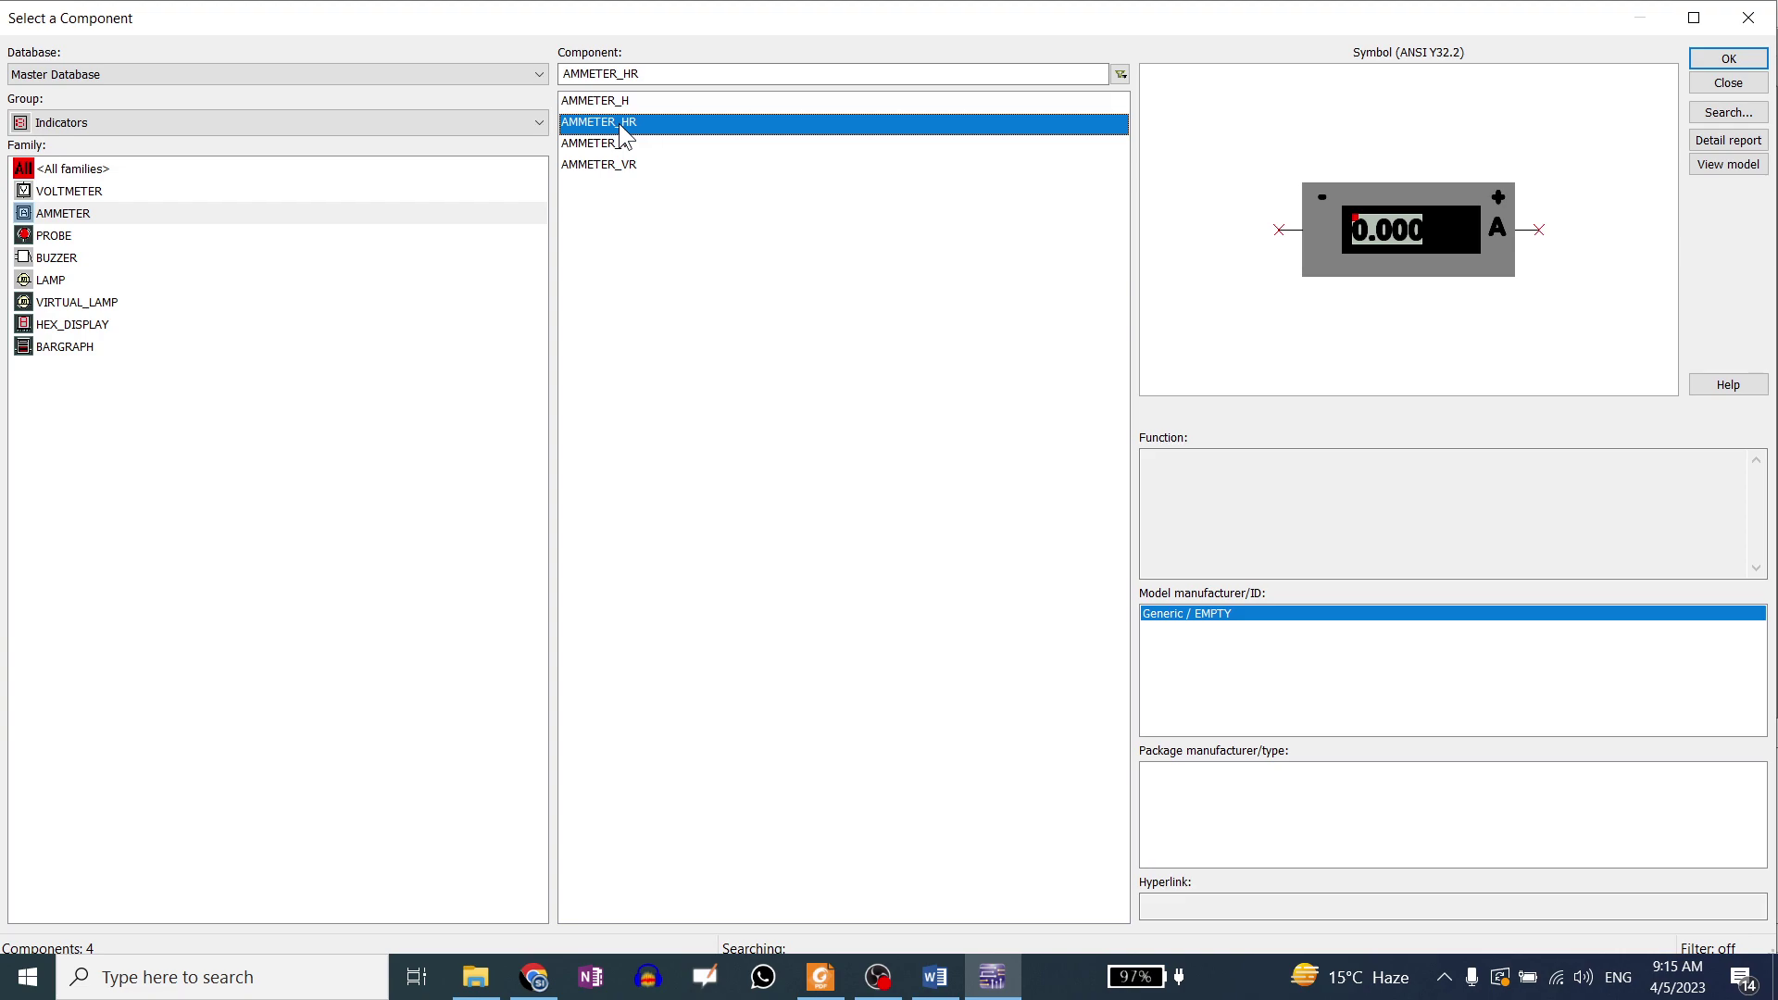
{"action": "left_click", "coordinate": [614, 103]}
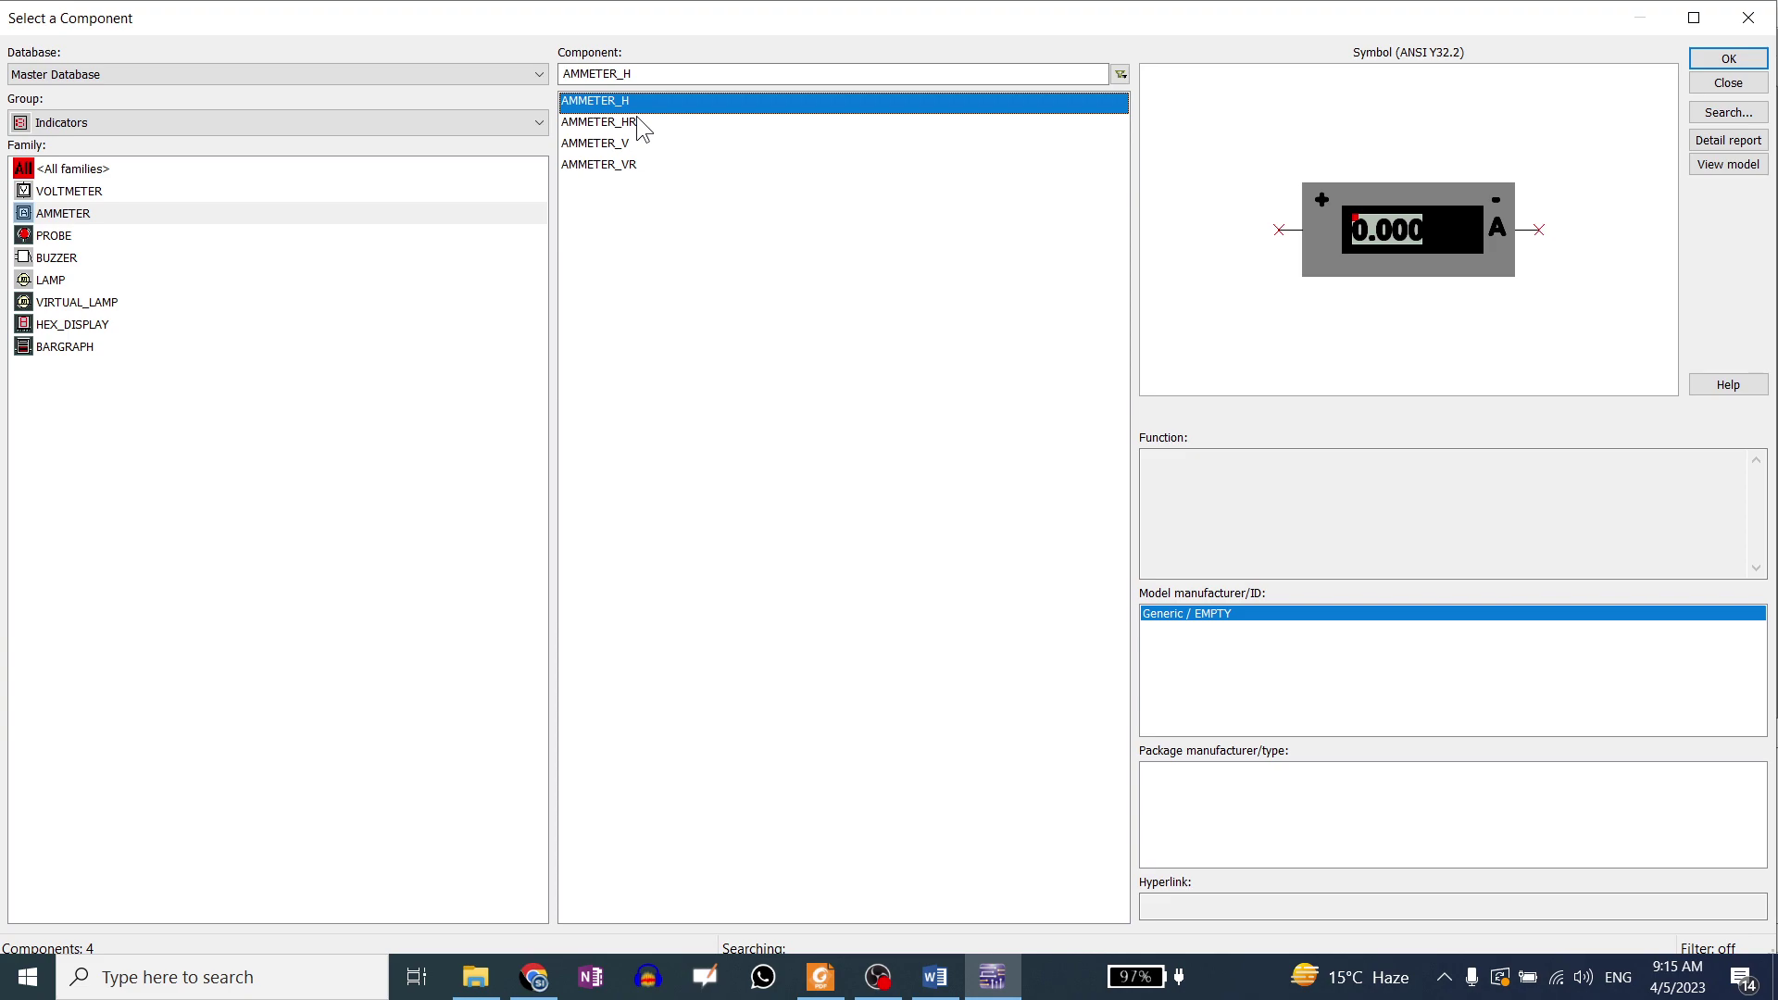
{"action": "left_click", "coordinate": [1736, 58]}
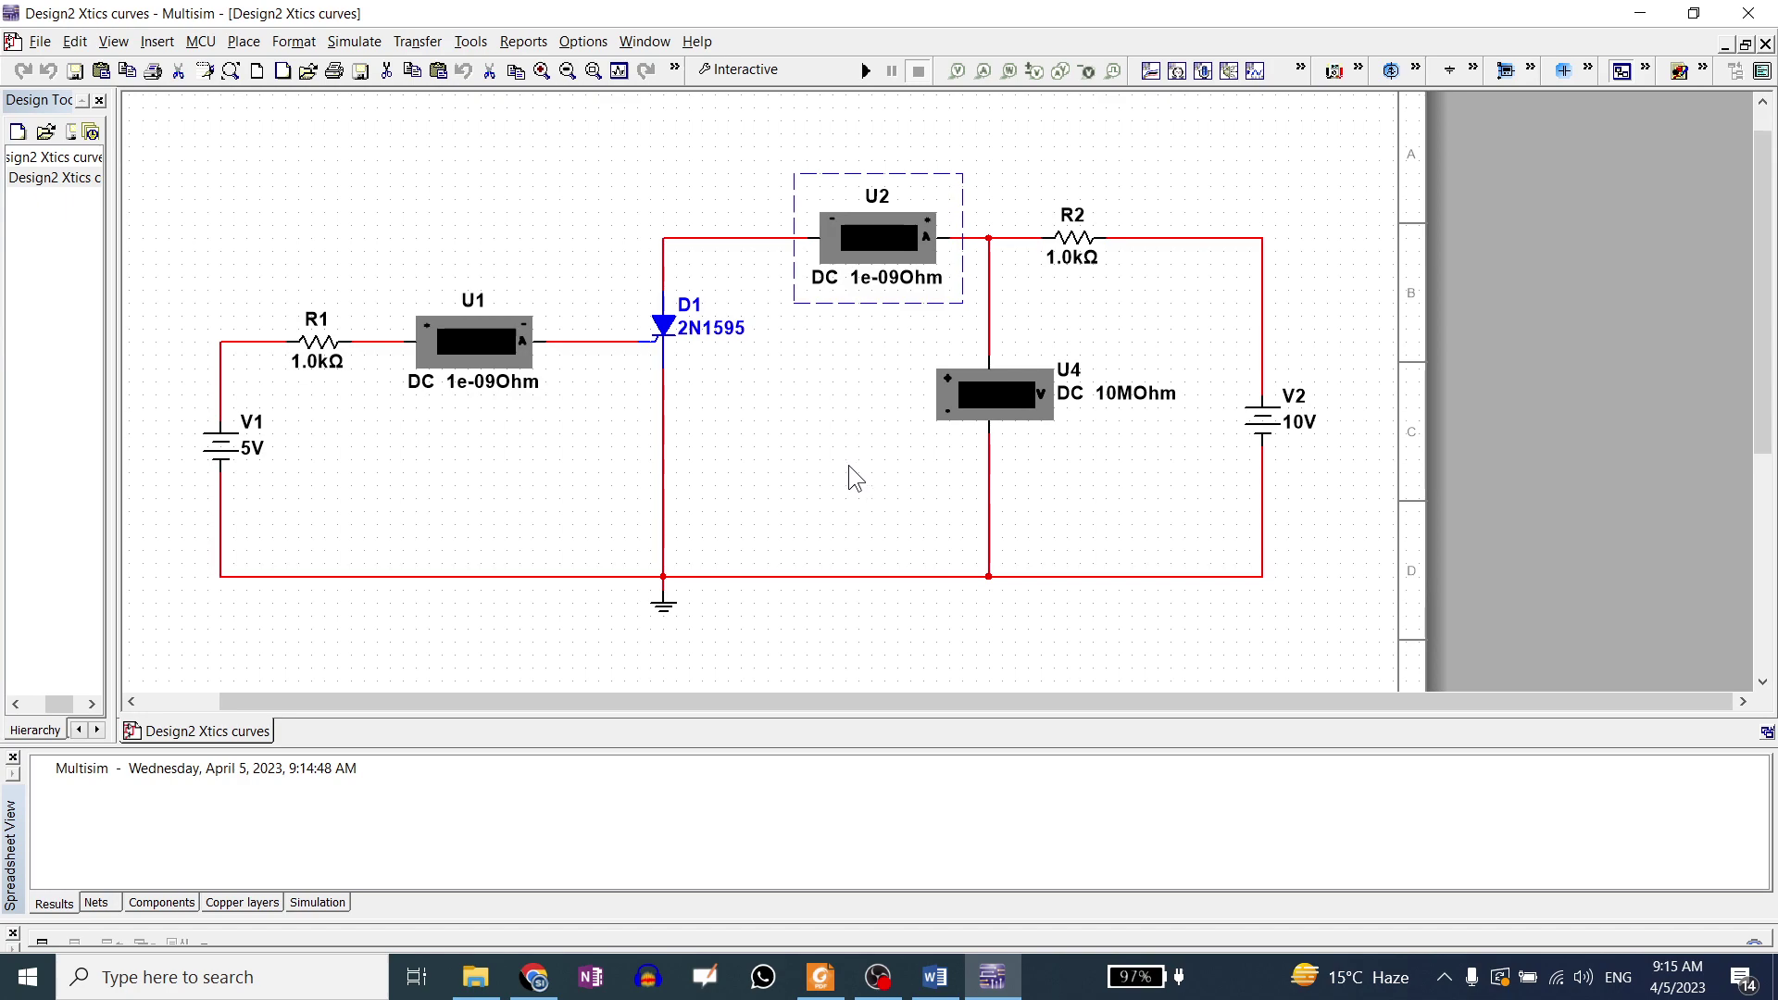
Set resistors R2 and R1 to 100 Ω each in the Xtics curves circuit.
{"action": "double_click", "coordinate": [1056, 242]}
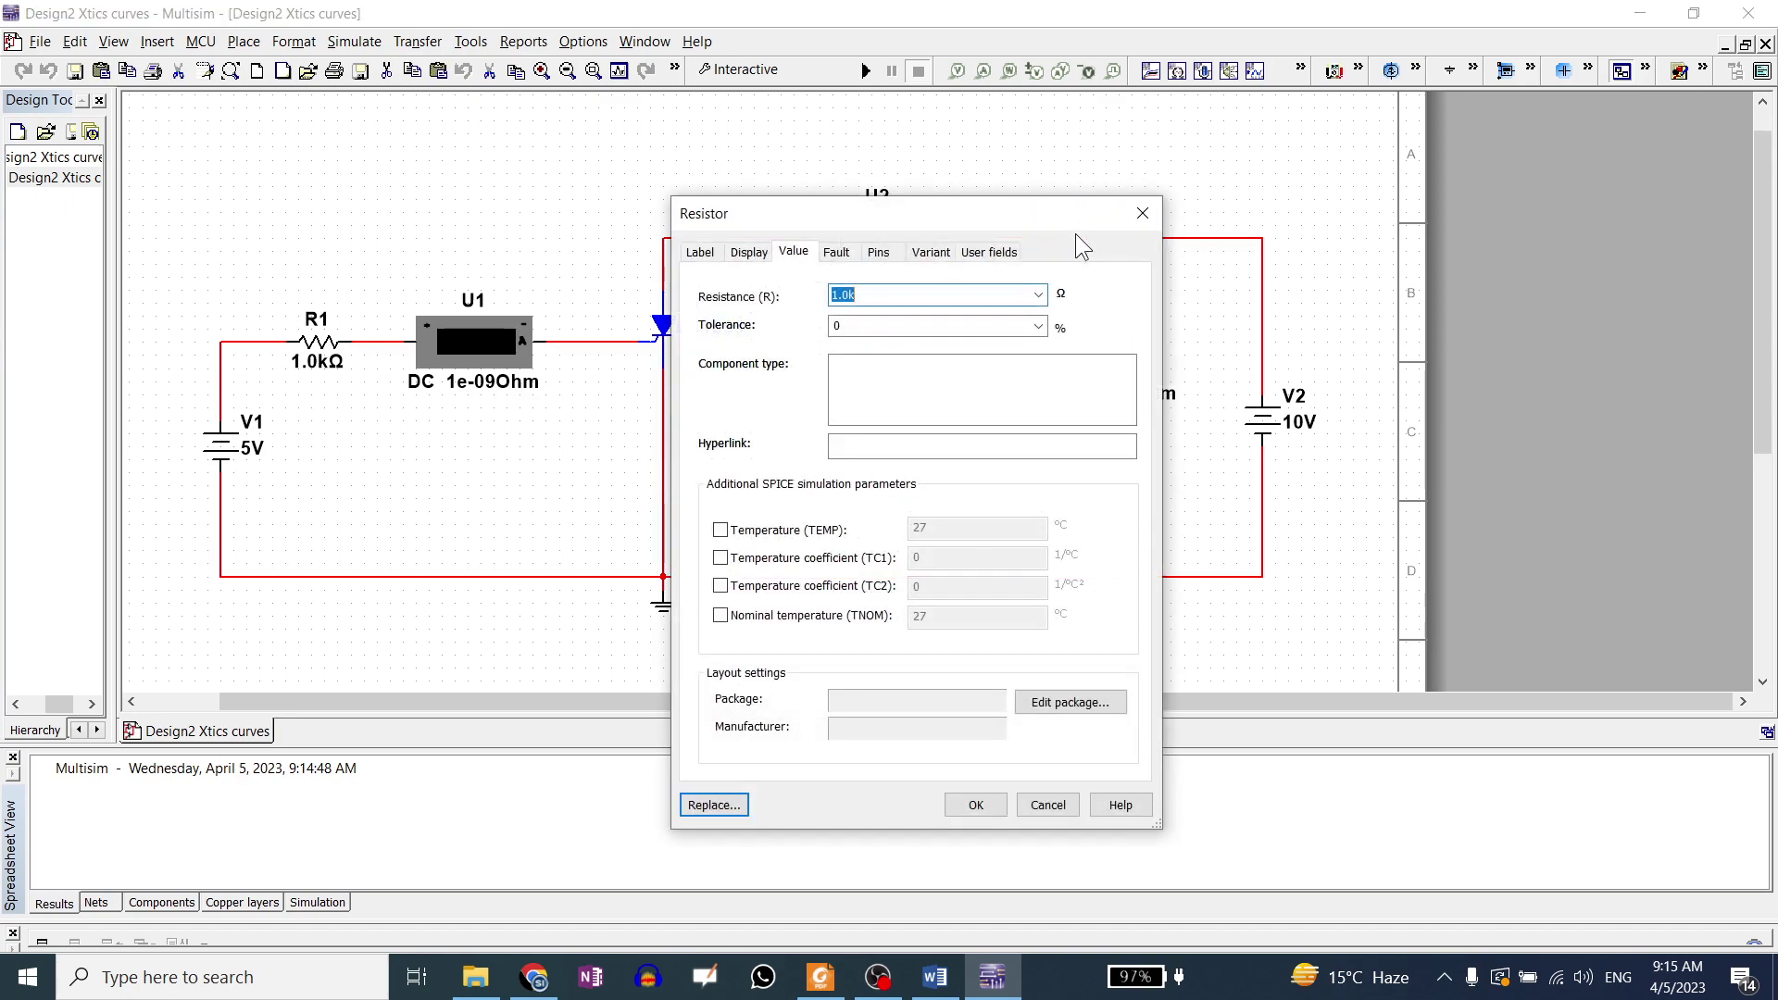
{"action": "type", "text": "100"}
{"action": "key", "text": "Return"}
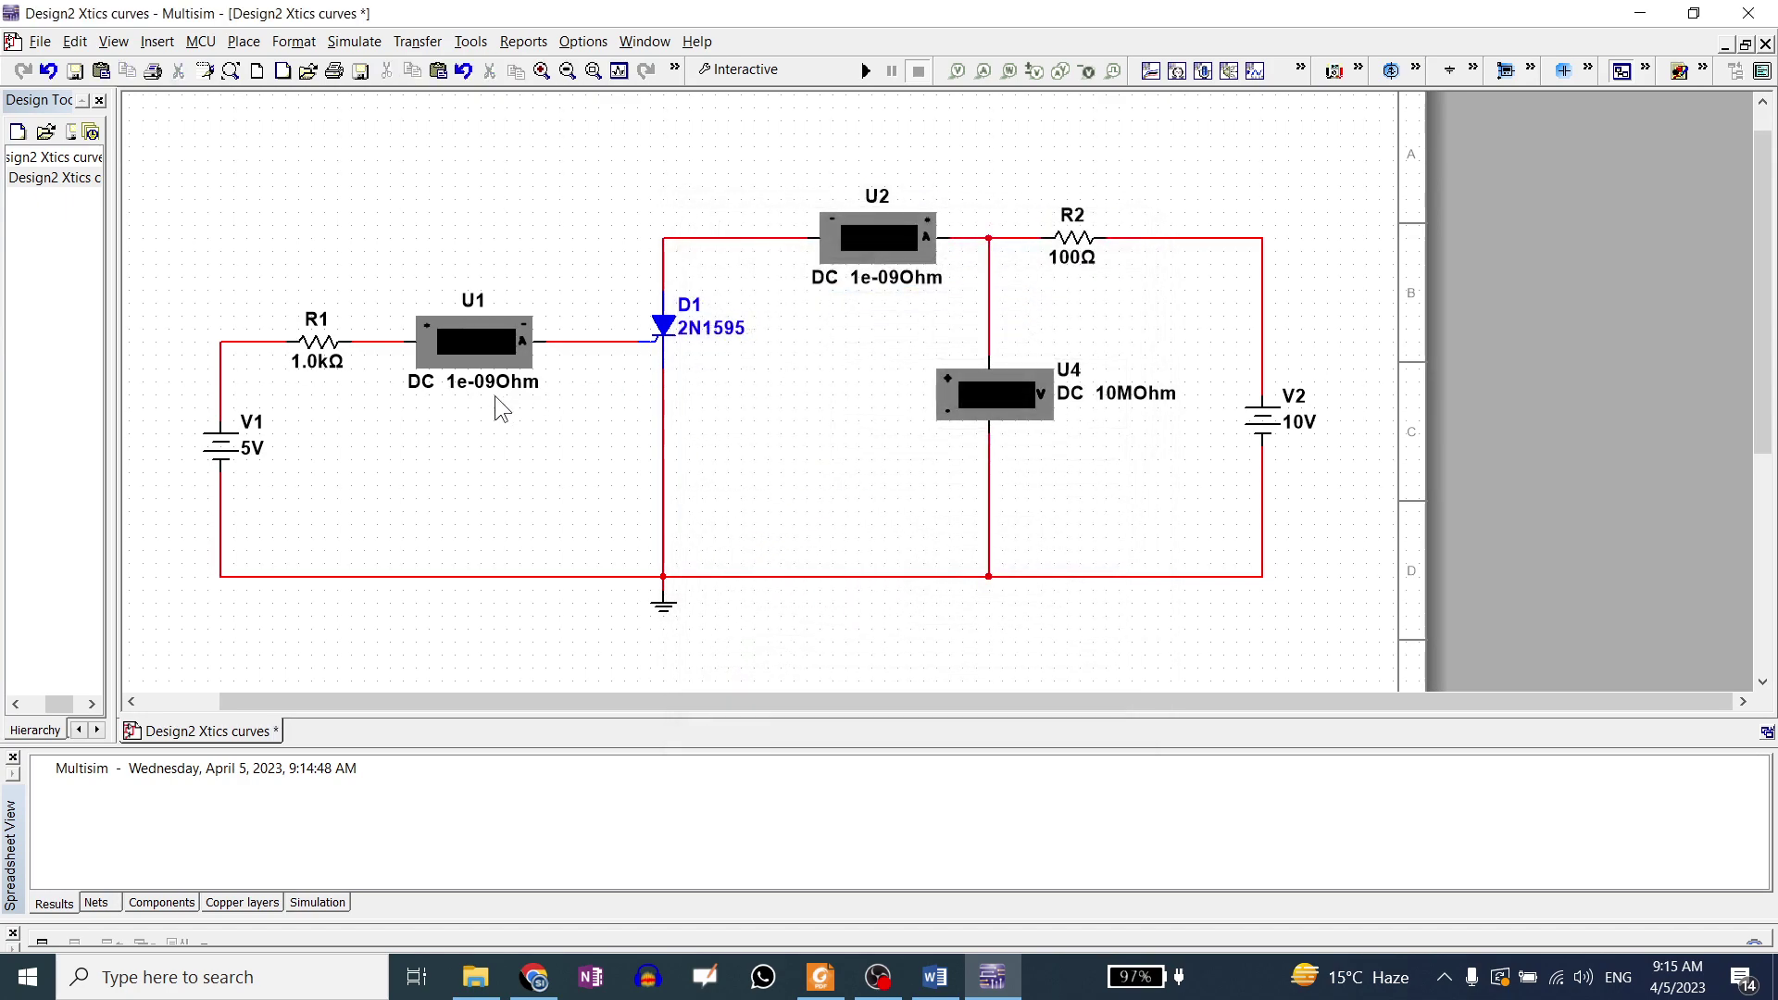
{"action": "double_click", "coordinate": [319, 343]}
{"action": "type", "text": "100"}
{"action": "key", "text": "Return"}
Open the Design1 basic on off2 circuit and move the XMM2 and XMM3 multimeter readouts closer to their circuits.
{"action": "left_click", "coordinate": [475, 977]}
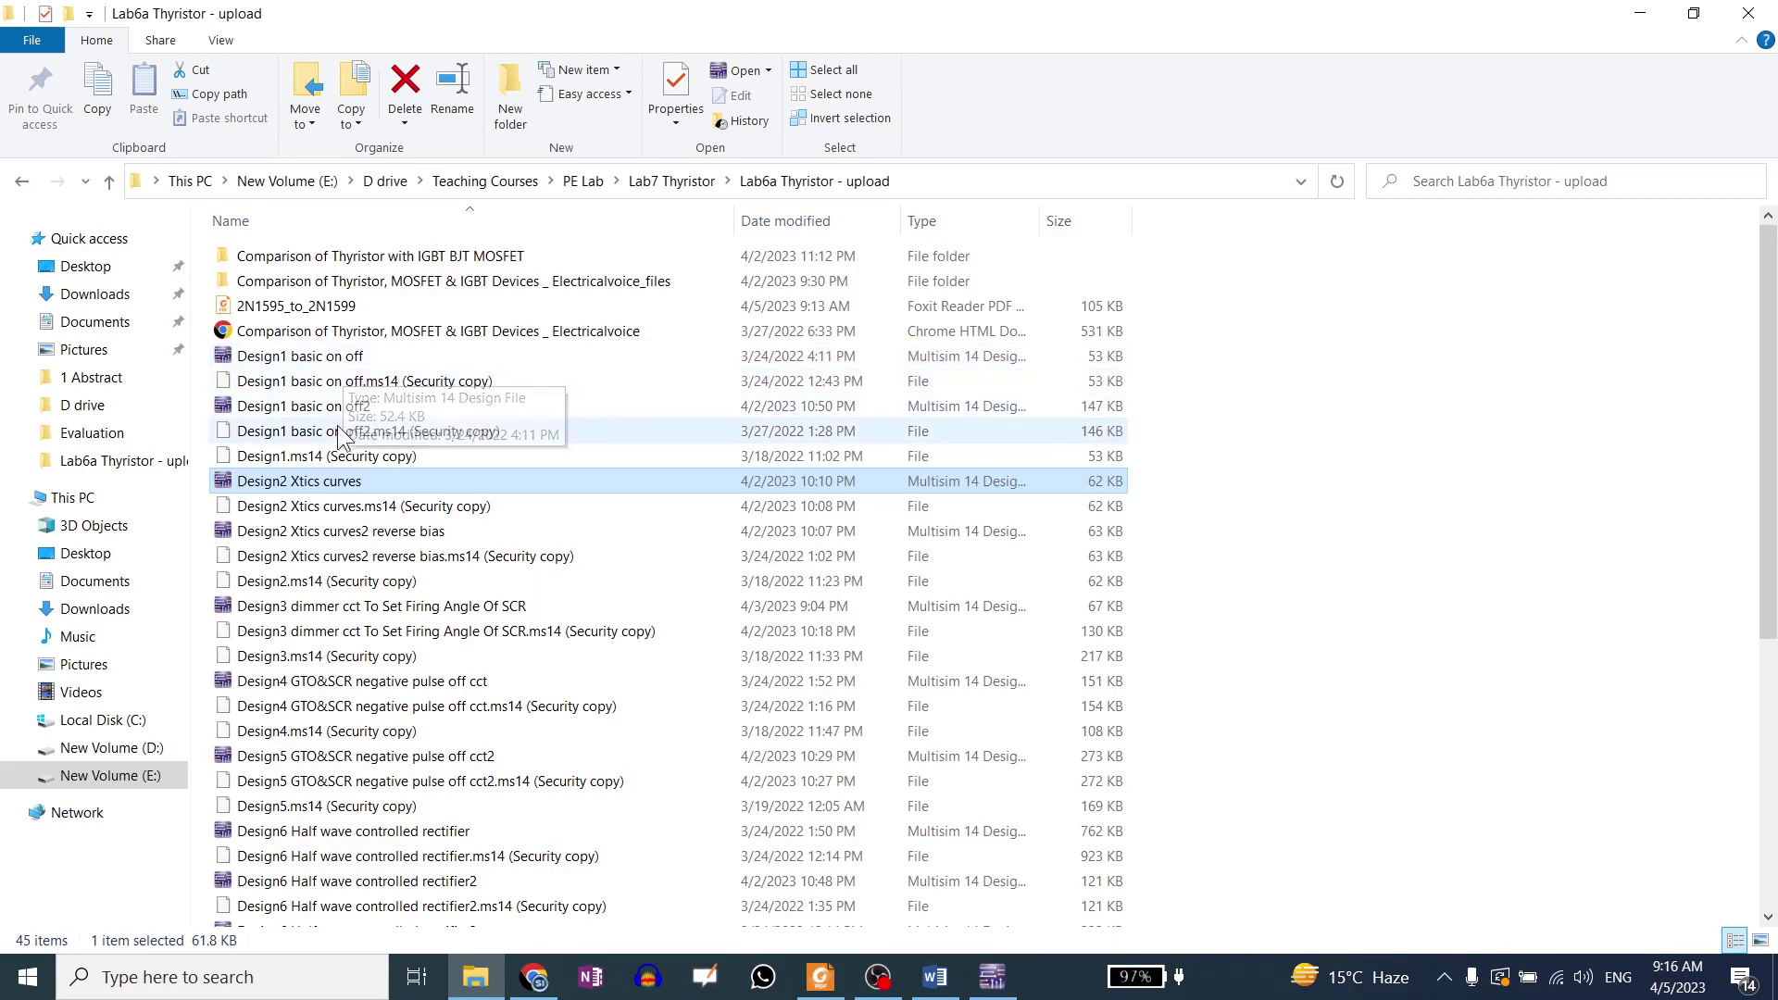
{"action": "left_click", "coordinate": [328, 407]}
{"action": "double_click", "coordinate": [329, 408]}
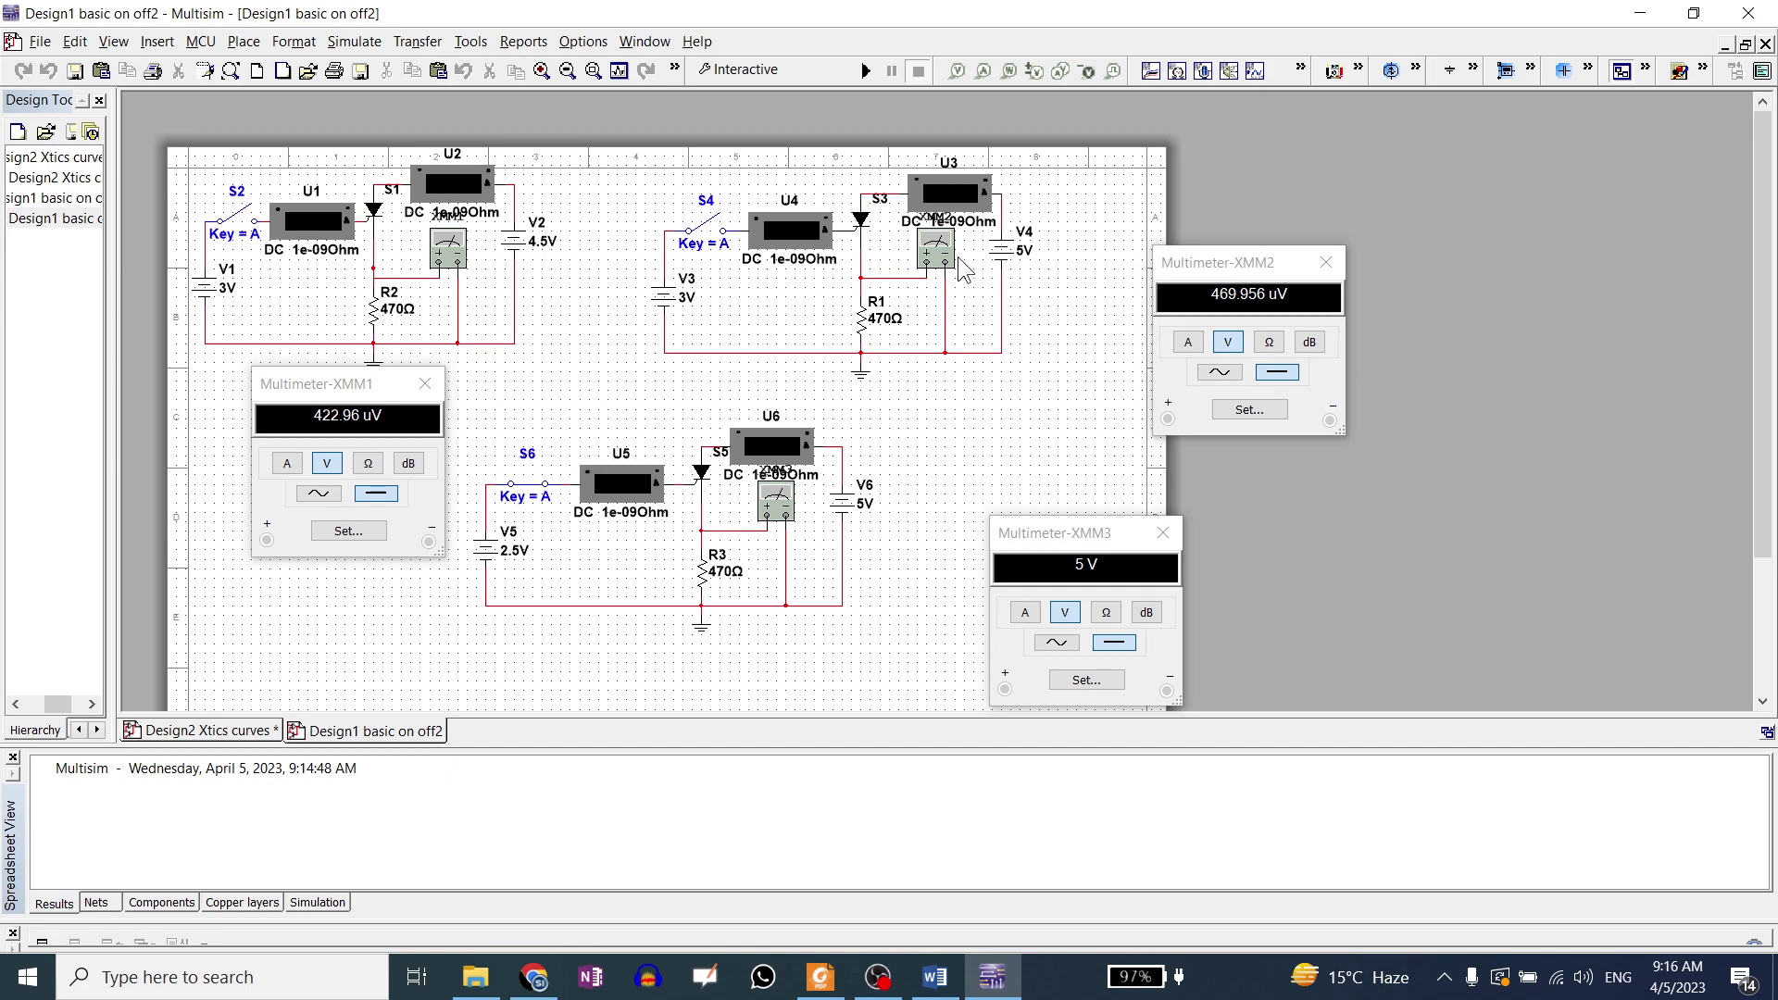
{"action": "left_click_drag", "start_coordinate": [1206, 260], "coordinate": [1150, 208]}
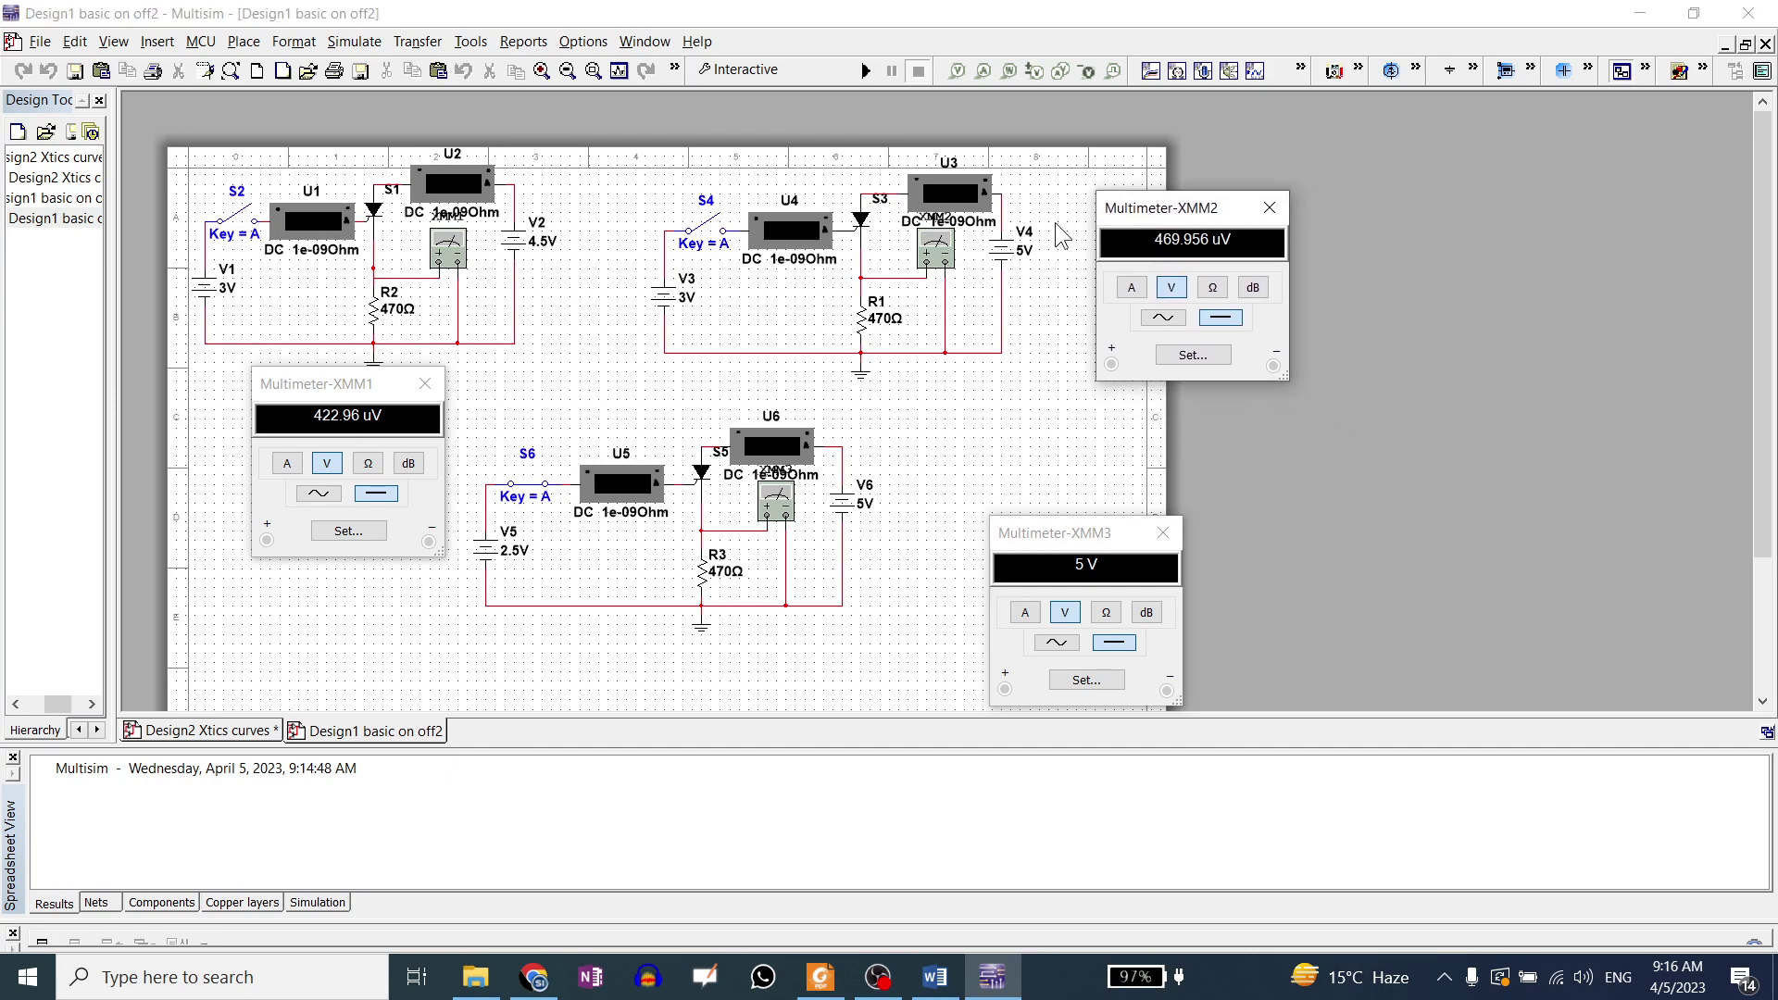
{"action": "left_click_drag", "start_coordinate": [1085, 547], "coordinate": [972, 547]}
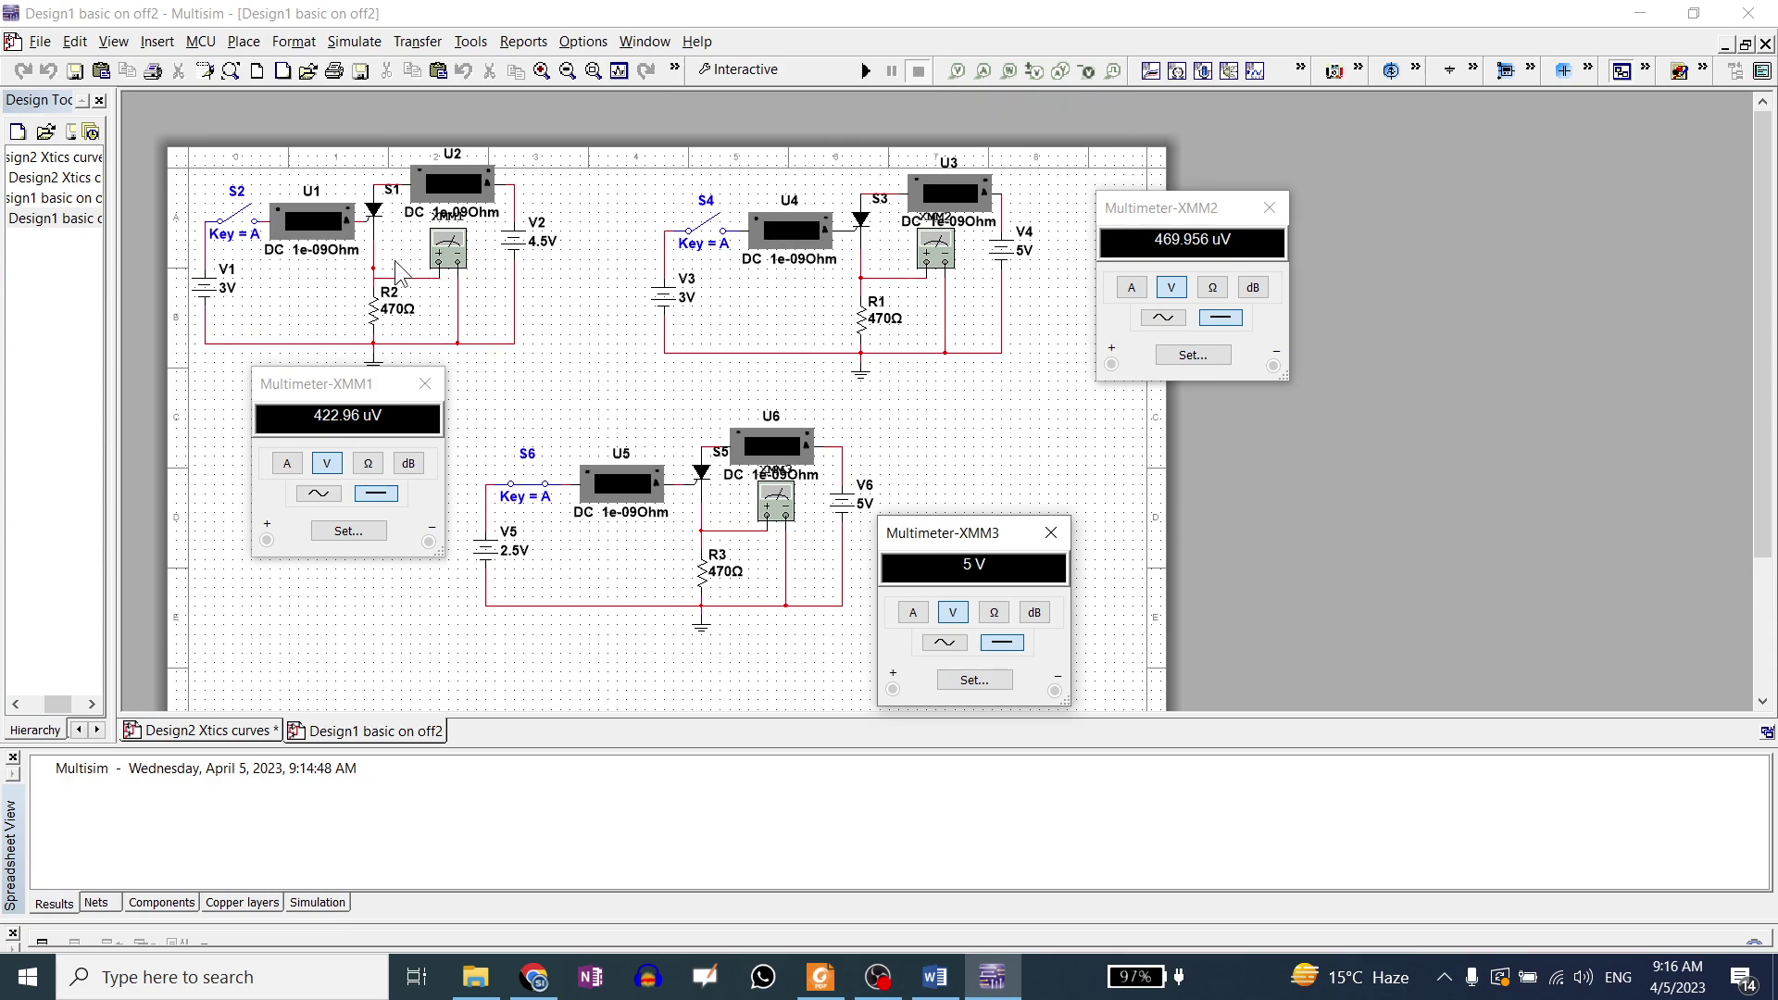
Check SCR S1's value parameters against the gate trigger voltage and holding current ratings in the 2N1595_to_2N1599 datasheet.
{"action": "double_click", "coordinate": [375, 212]}
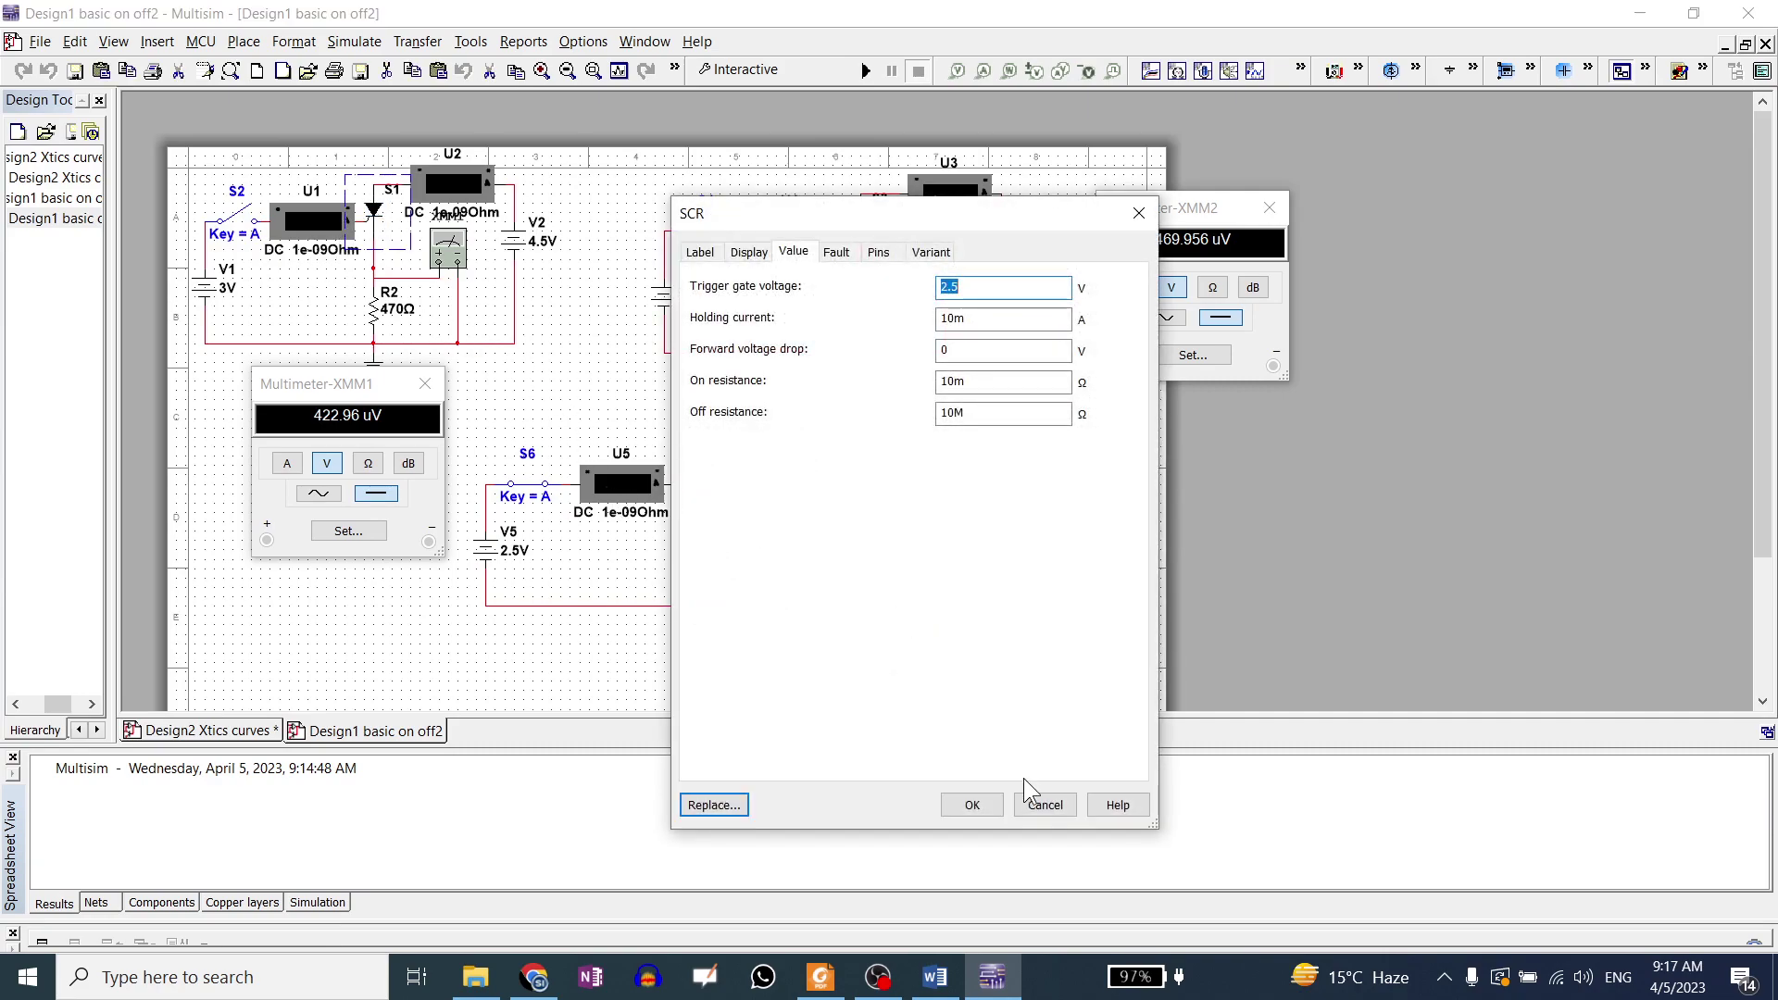
{"action": "left_click", "coordinate": [1040, 805]}
{"action": "mouse_move", "coordinate": [823, 987]}
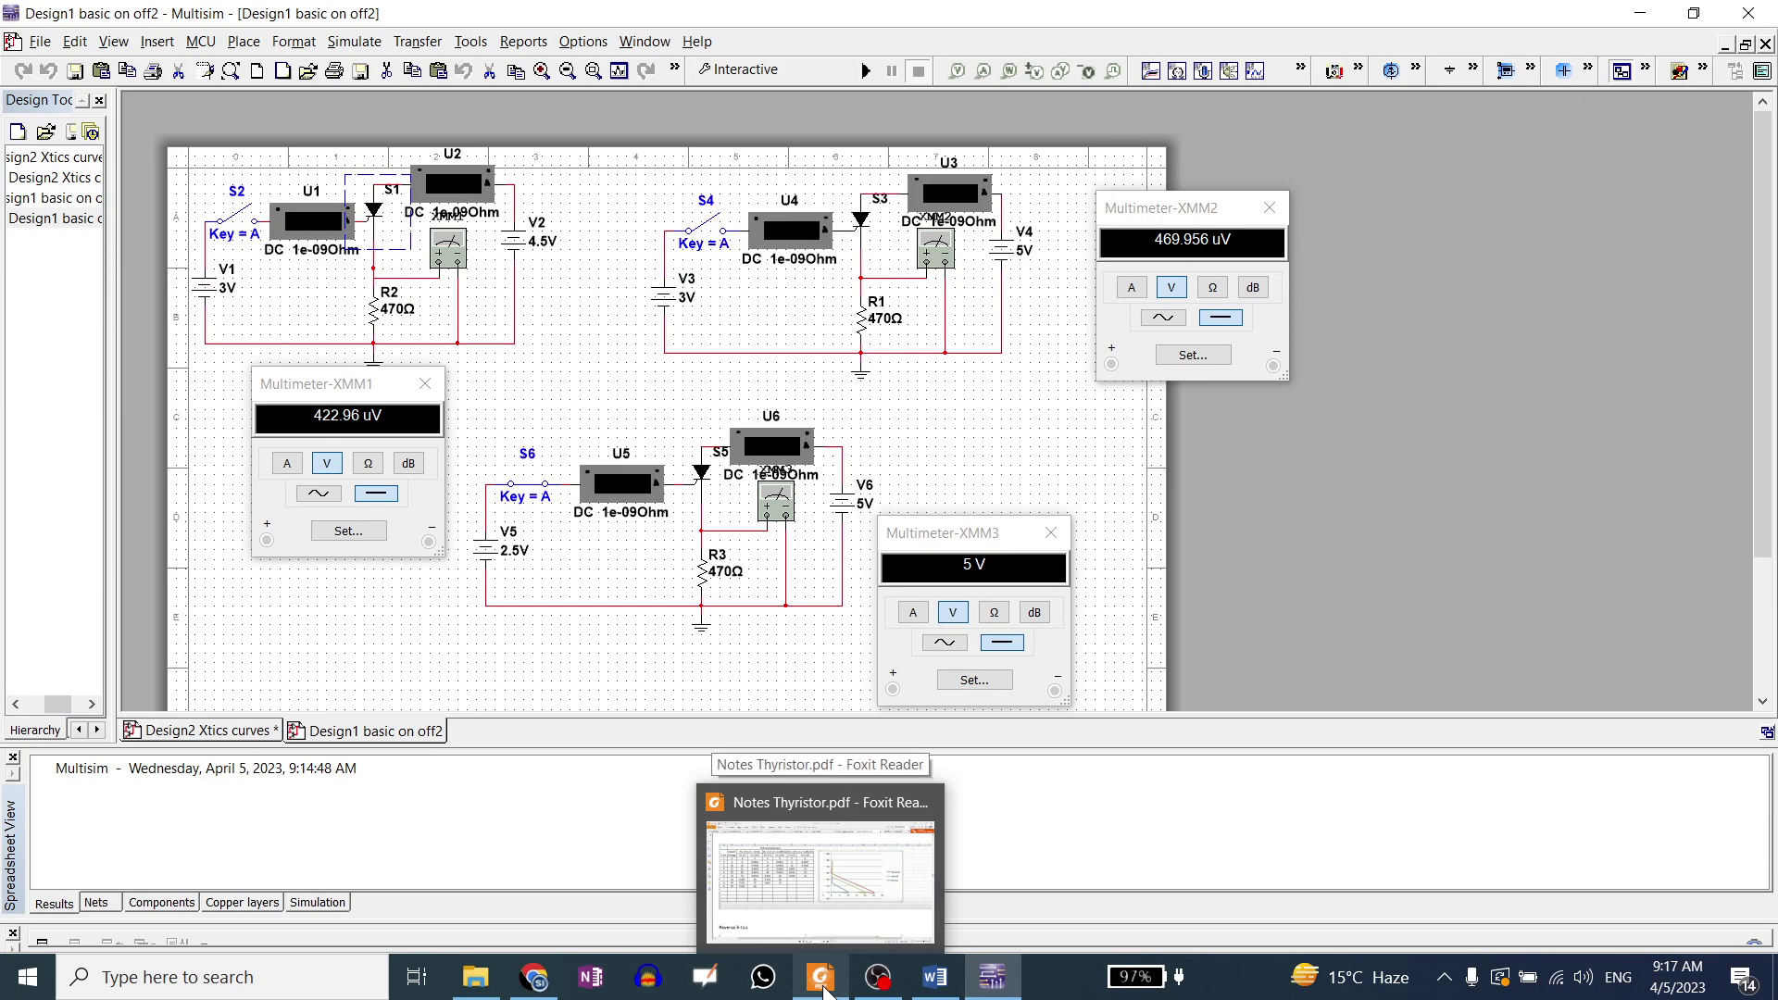
{"action": "left_click", "coordinate": [823, 986]}
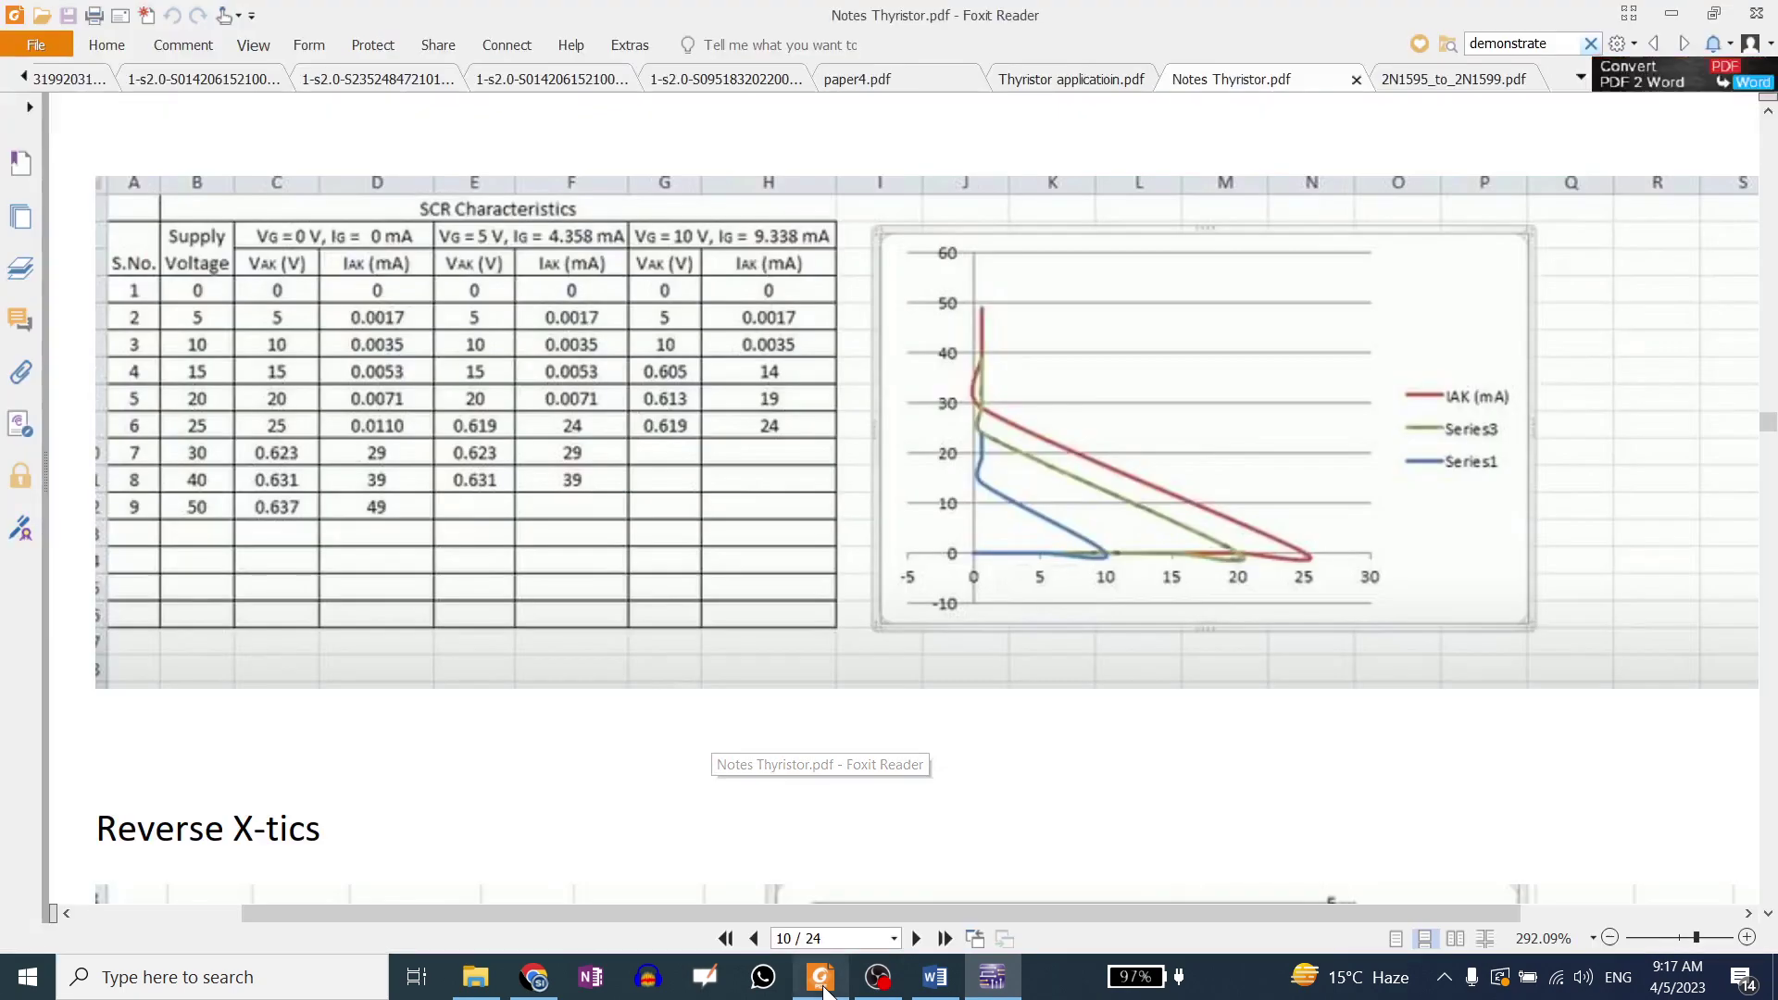
{"action": "left_click", "coordinate": [1417, 79]}
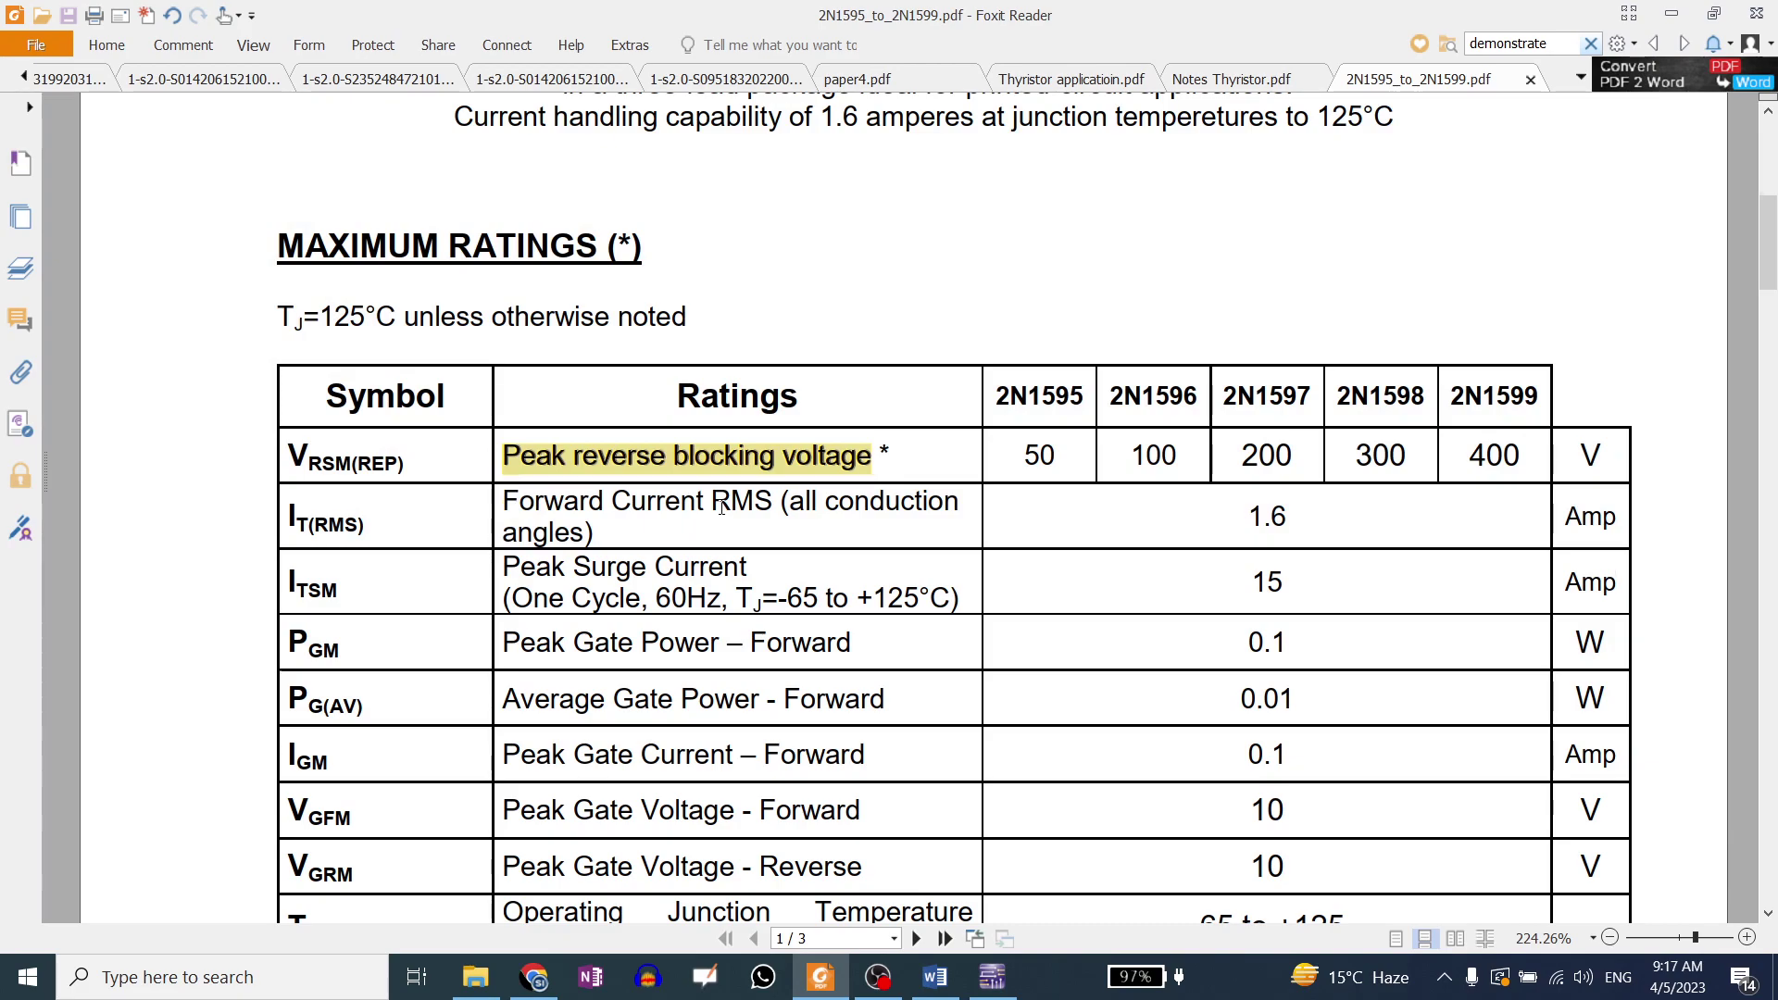
{"action": "scroll", "coordinate": [718, 511], "scroll_direction": "up", "scroll_amount": 5}
{"action": "scroll", "coordinate": [720, 509], "scroll_direction": "down", "scroll_amount": 10}
{"action": "scroll", "coordinate": [722, 508], "scroll_direction": "down", "scroll_amount": 10}
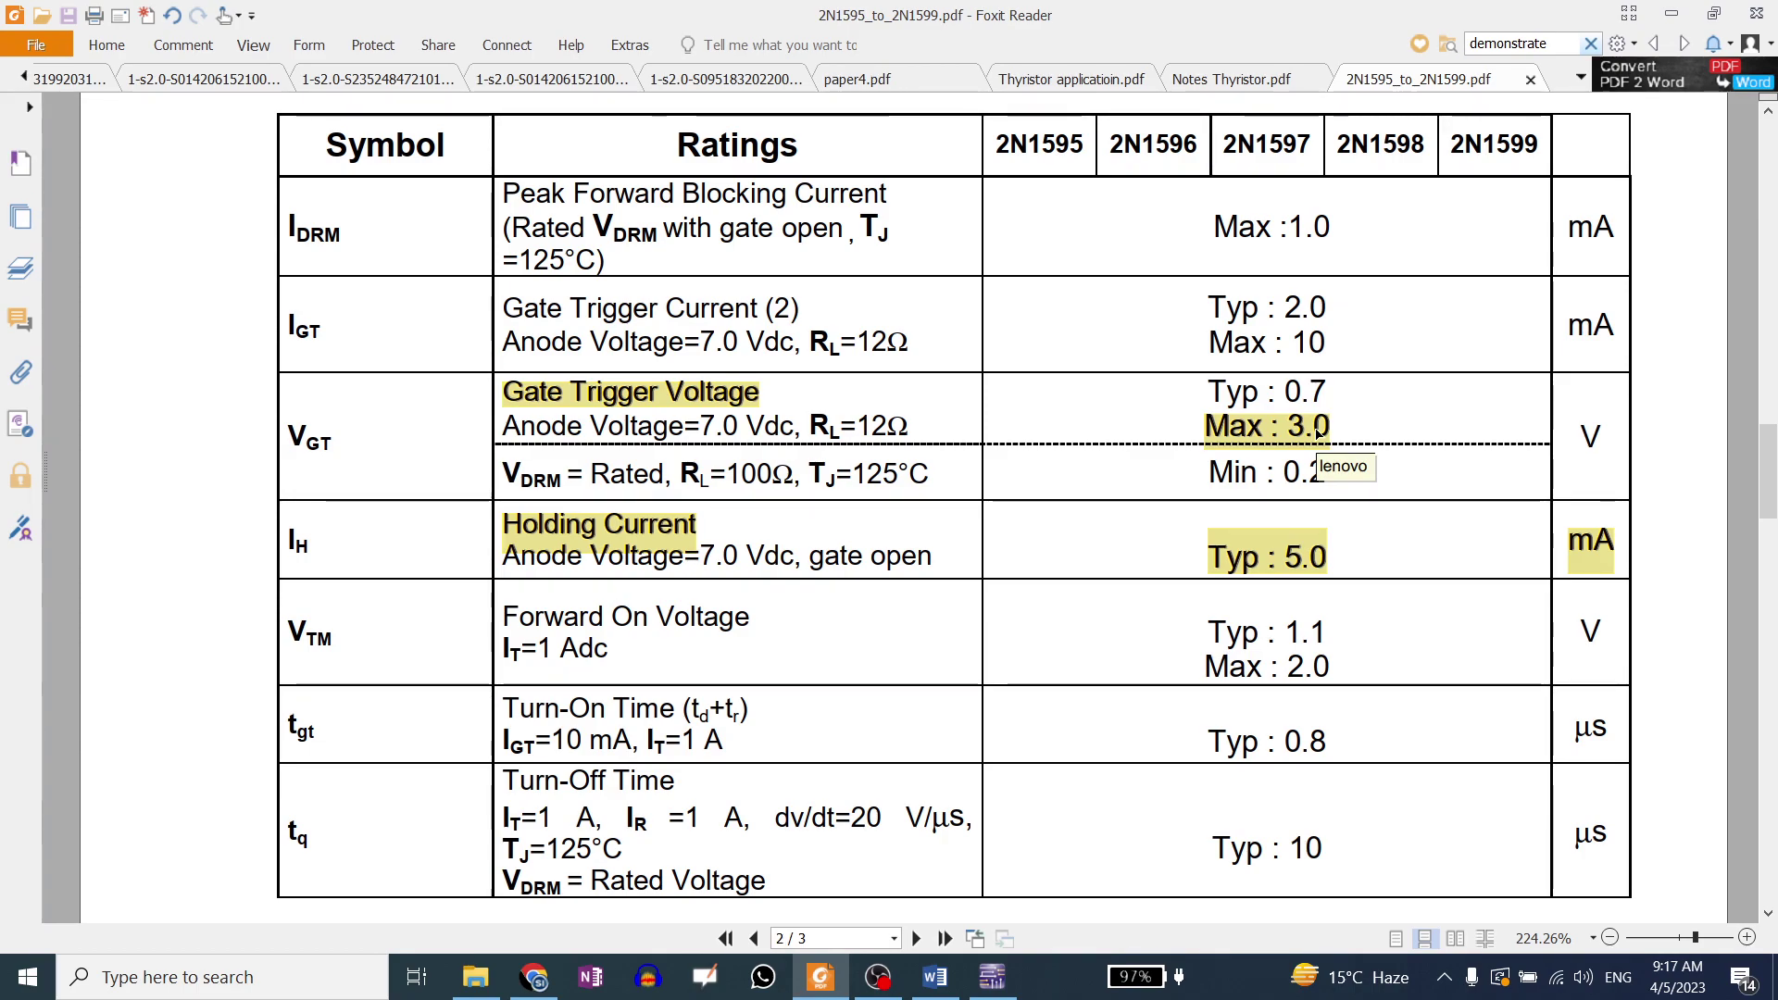
Run the on-off circuit simulation in Multisim, move the XMM1 readout aside, and close and reopen switch S2.
{"action": "left_click", "coordinate": [992, 977]}
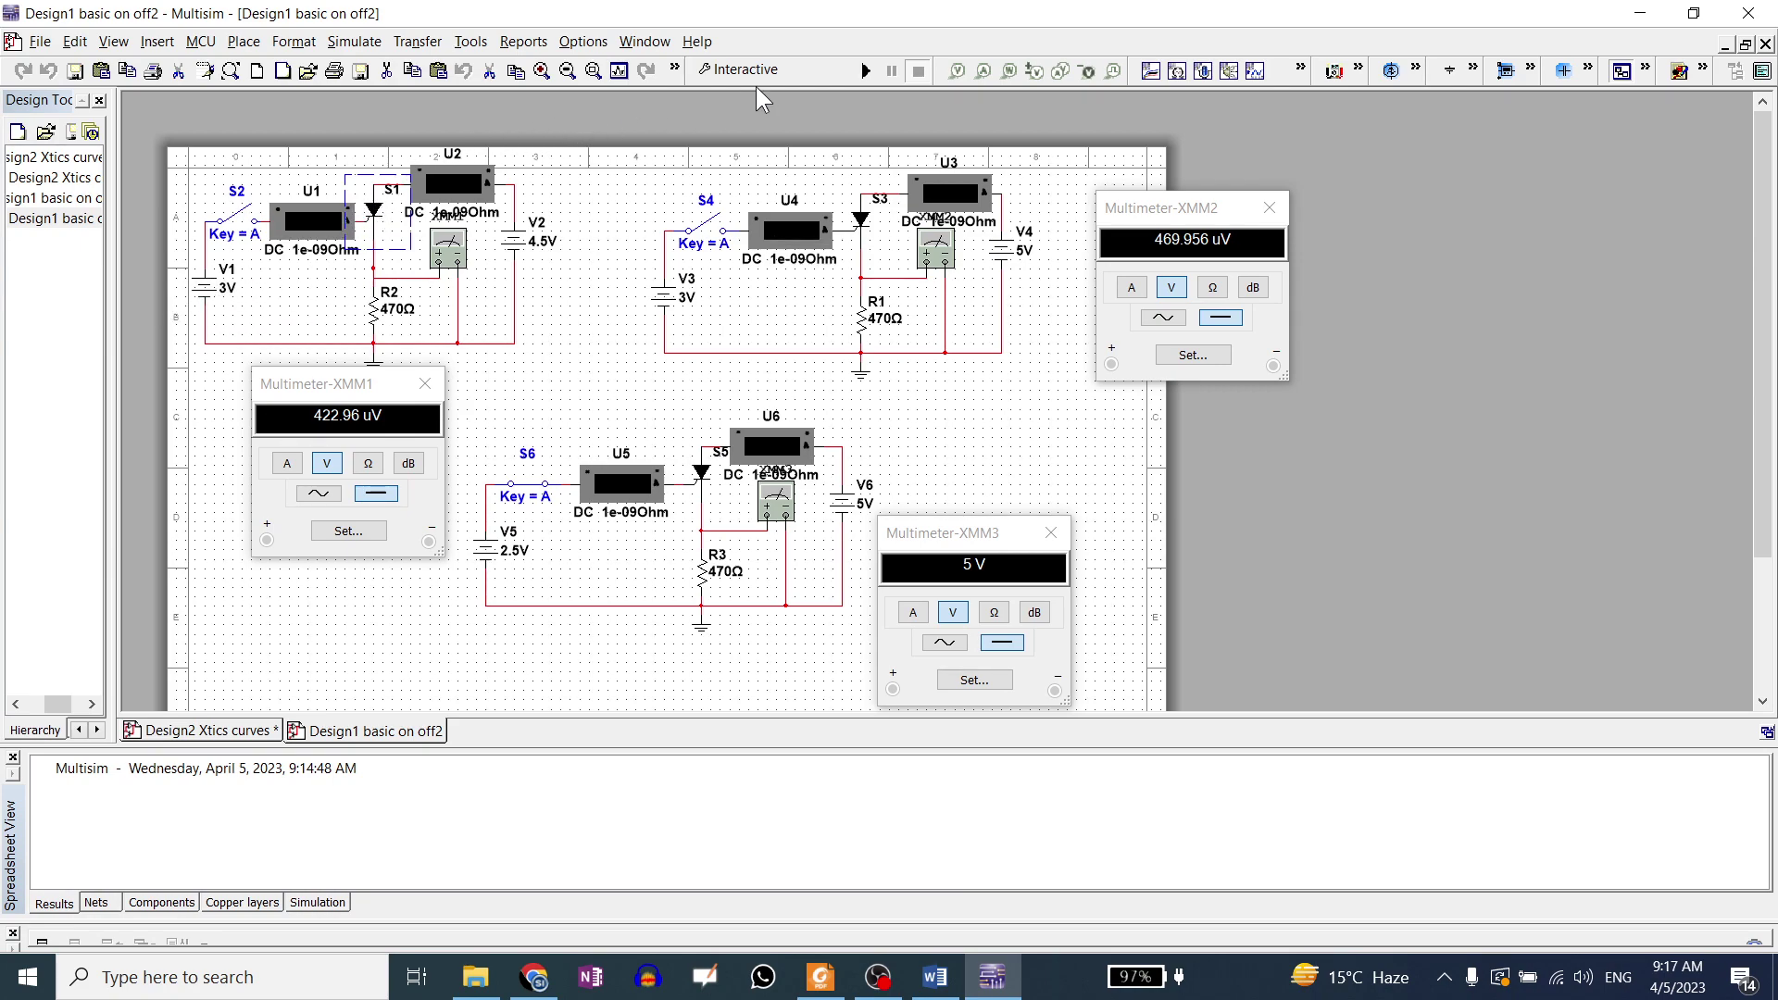
{"action": "left_click", "coordinate": [864, 71]}
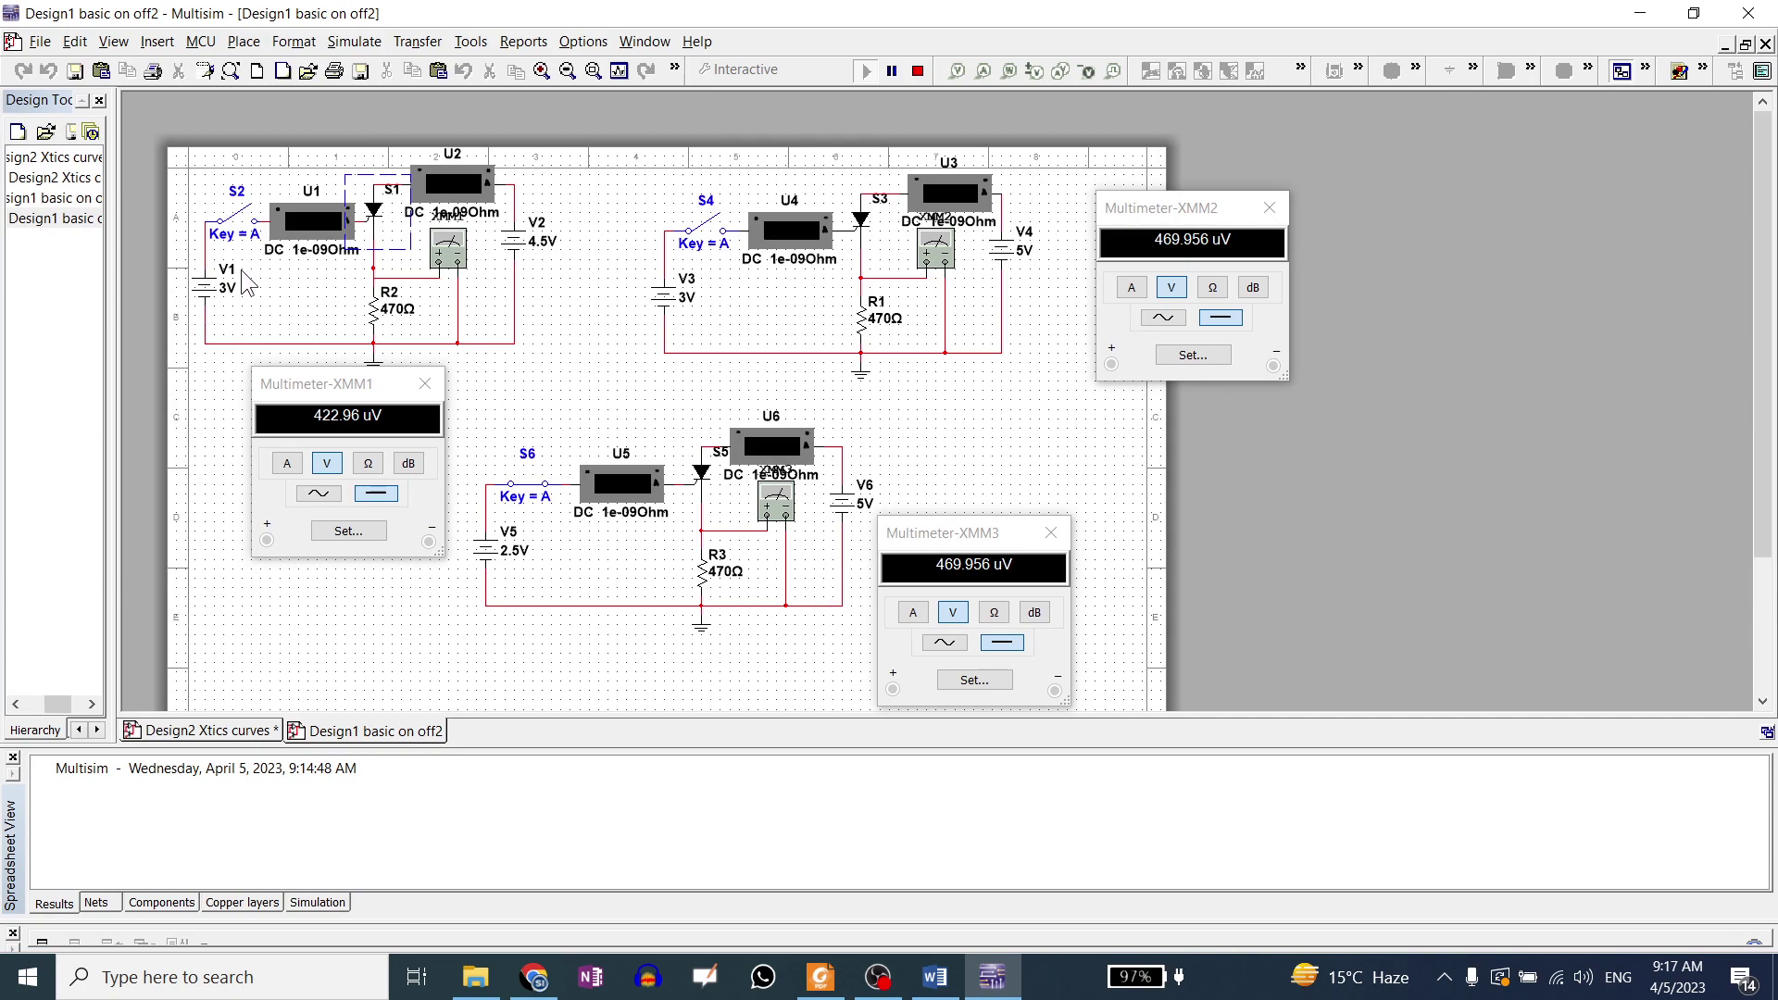
{"action": "left_click_drag", "start_coordinate": [297, 386], "coordinate": [239, 377]}
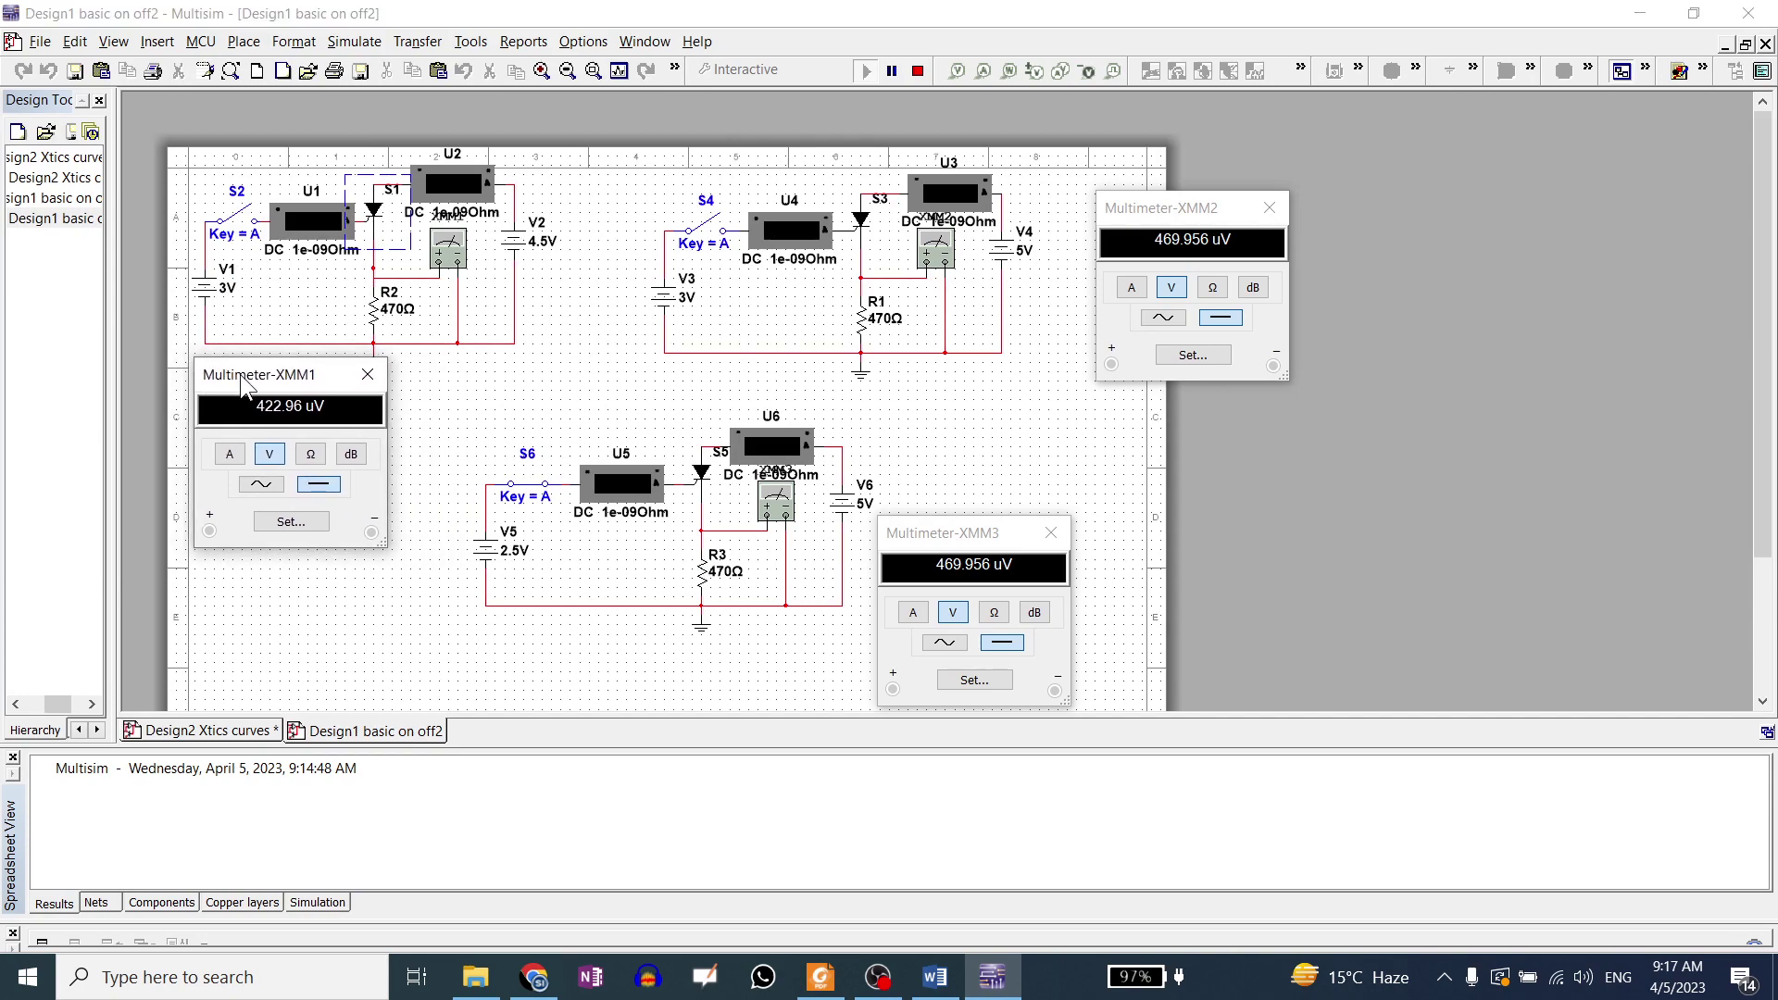
{"action": "left_click", "coordinate": [244, 222]}
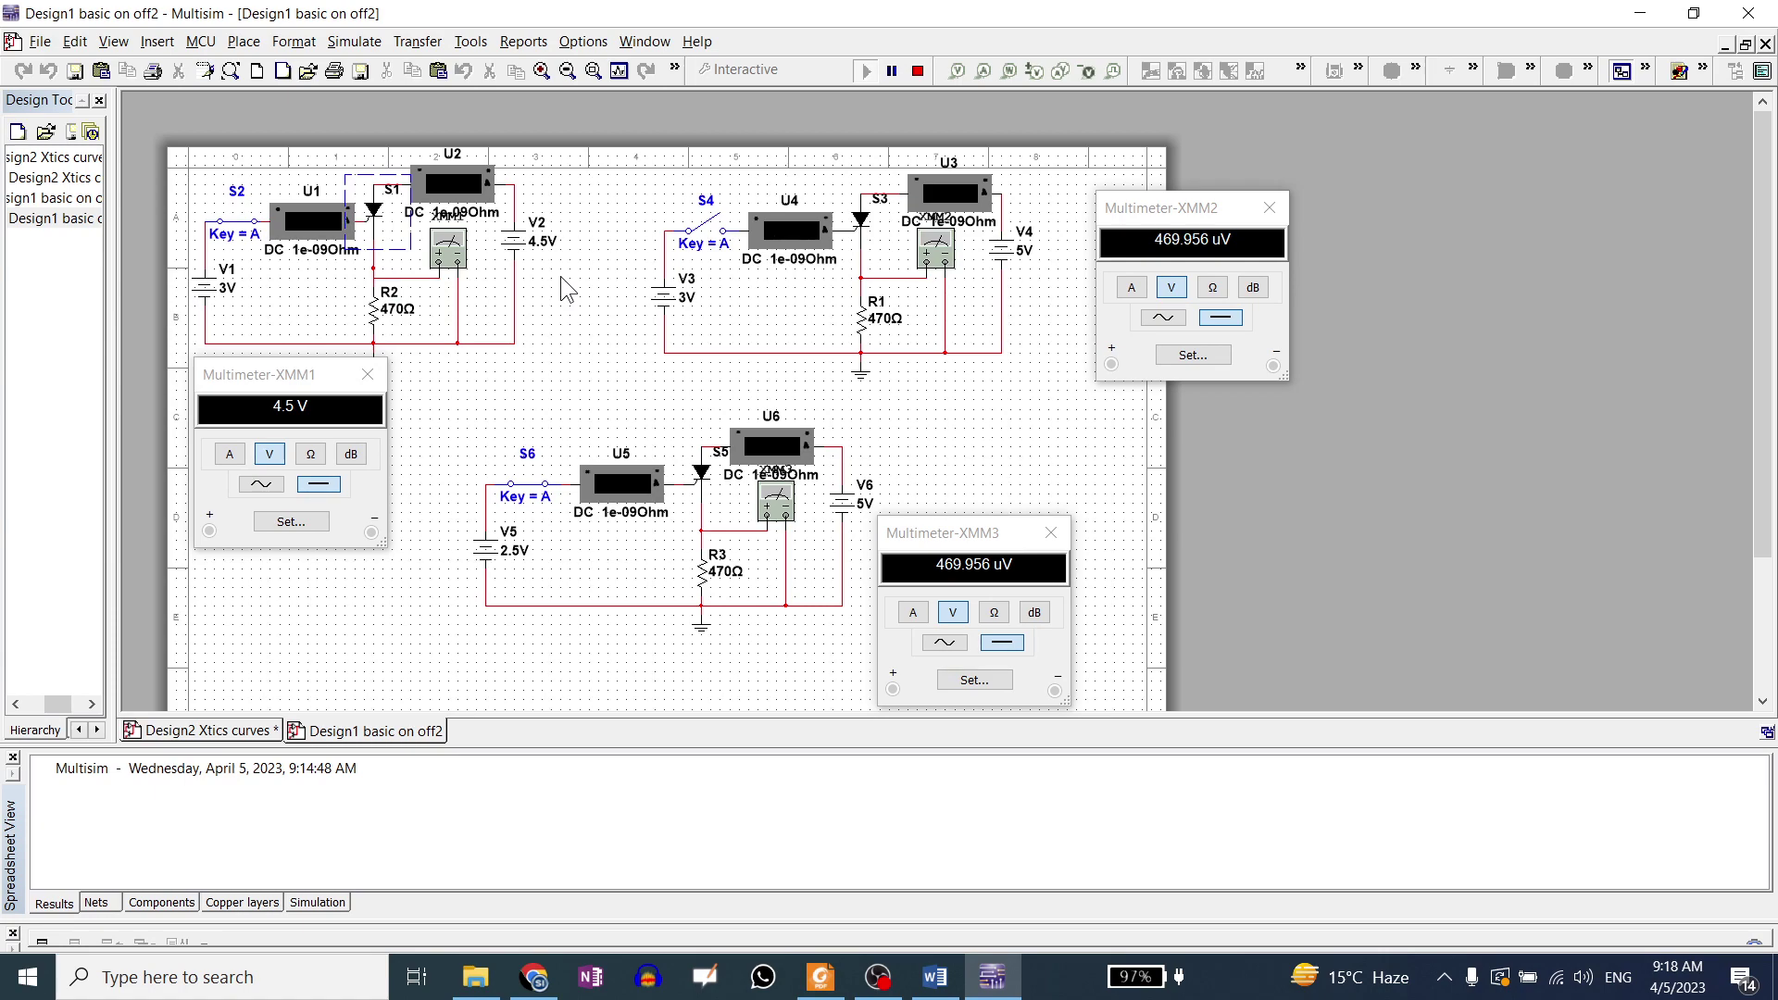
{"action": "left_click", "coordinate": [218, 231]}
Set source V2 to 5 V and restart the simulation to apply the change.
{"action": "double_click", "coordinate": [519, 243]}
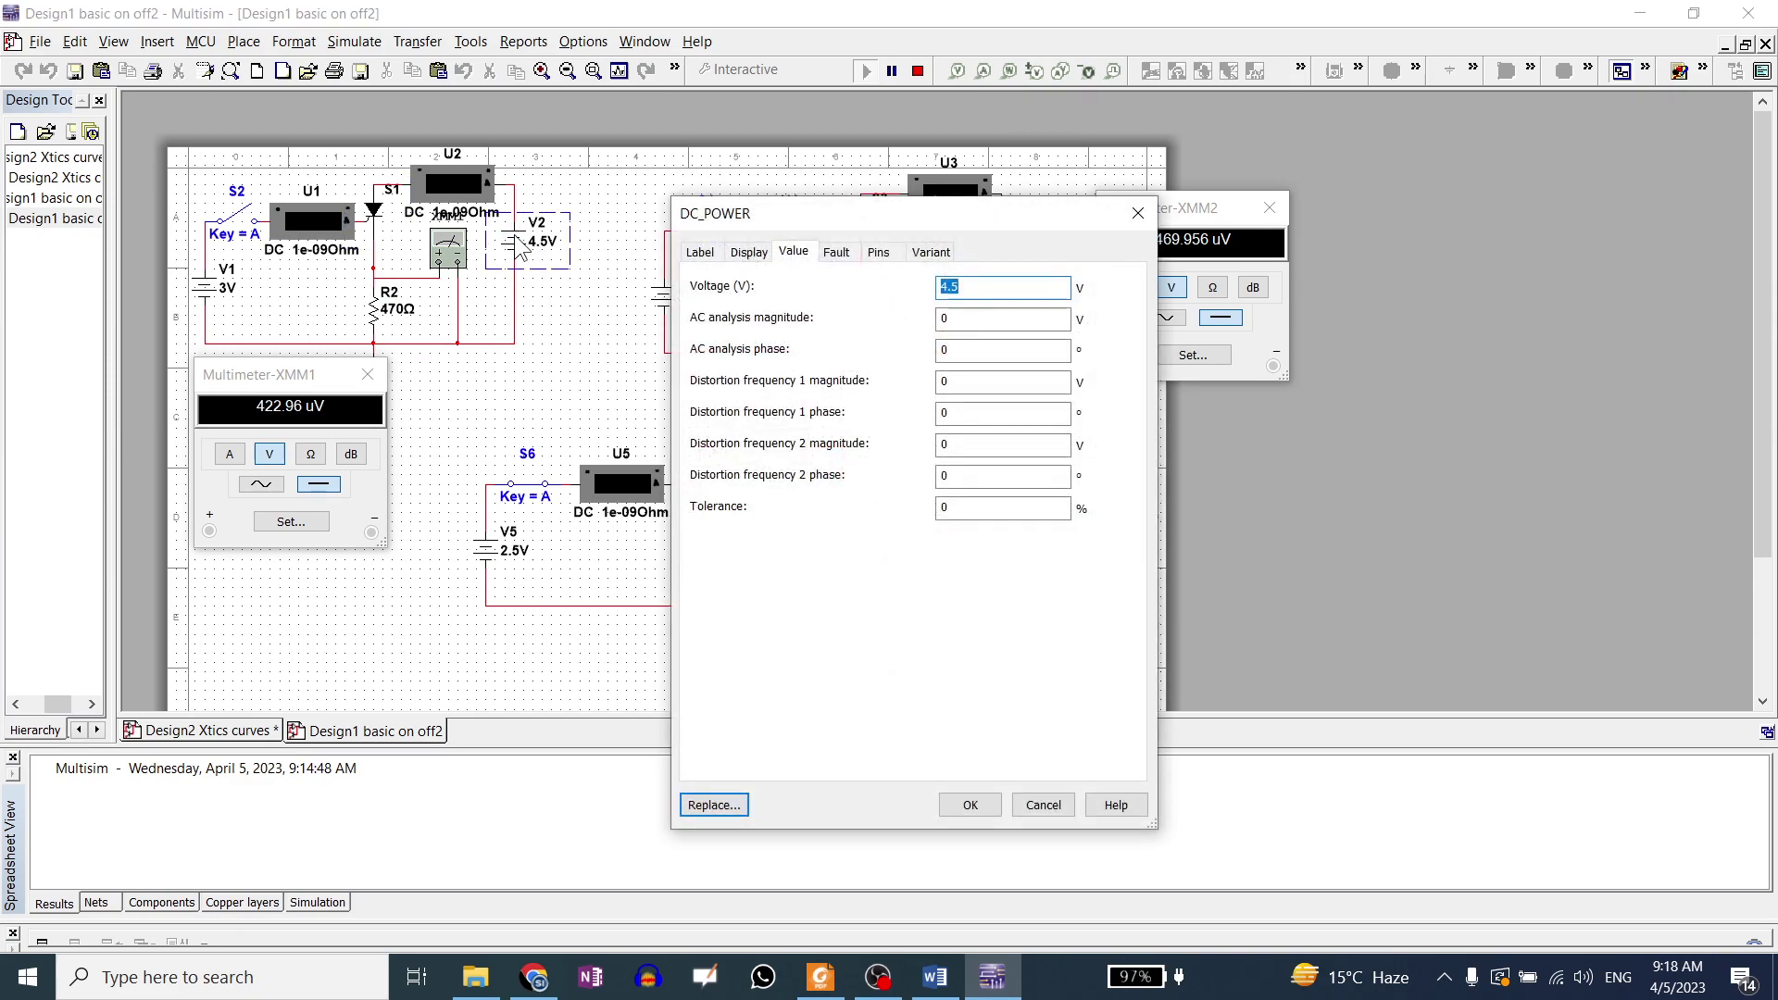
{"action": "type", "text": "5"}
{"action": "left_click", "coordinate": [969, 804]}
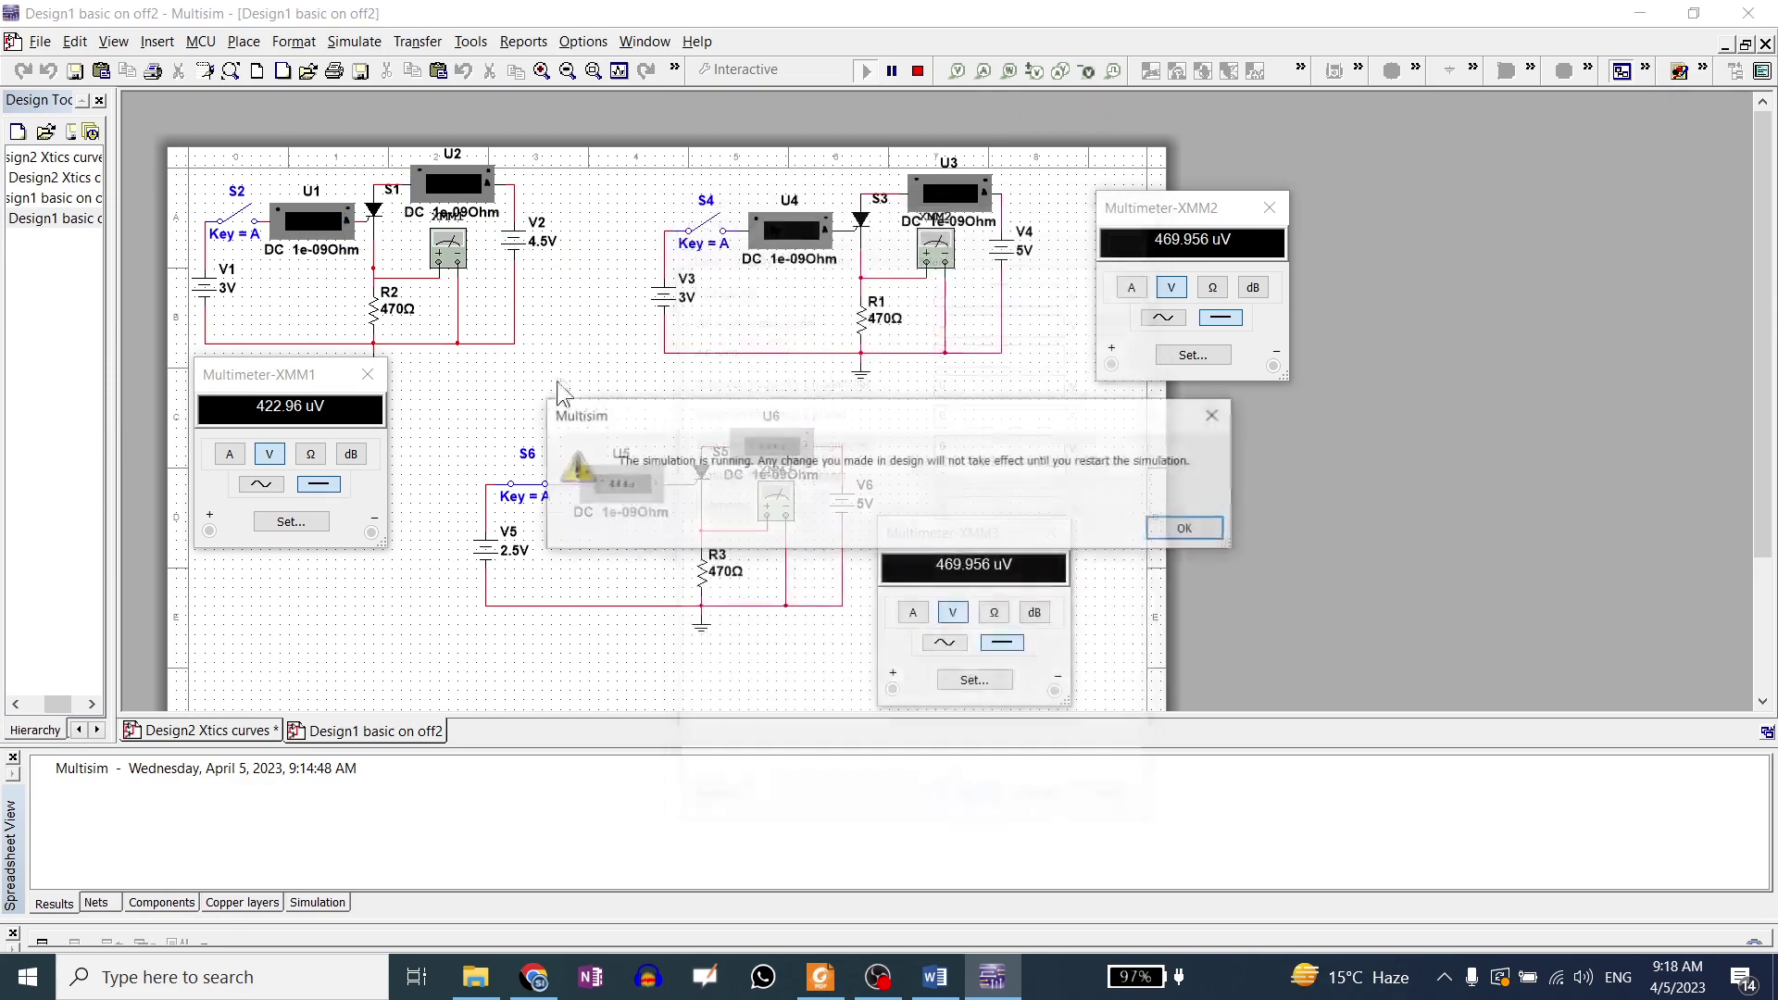
{"action": "left_click", "coordinate": [1188, 528]}
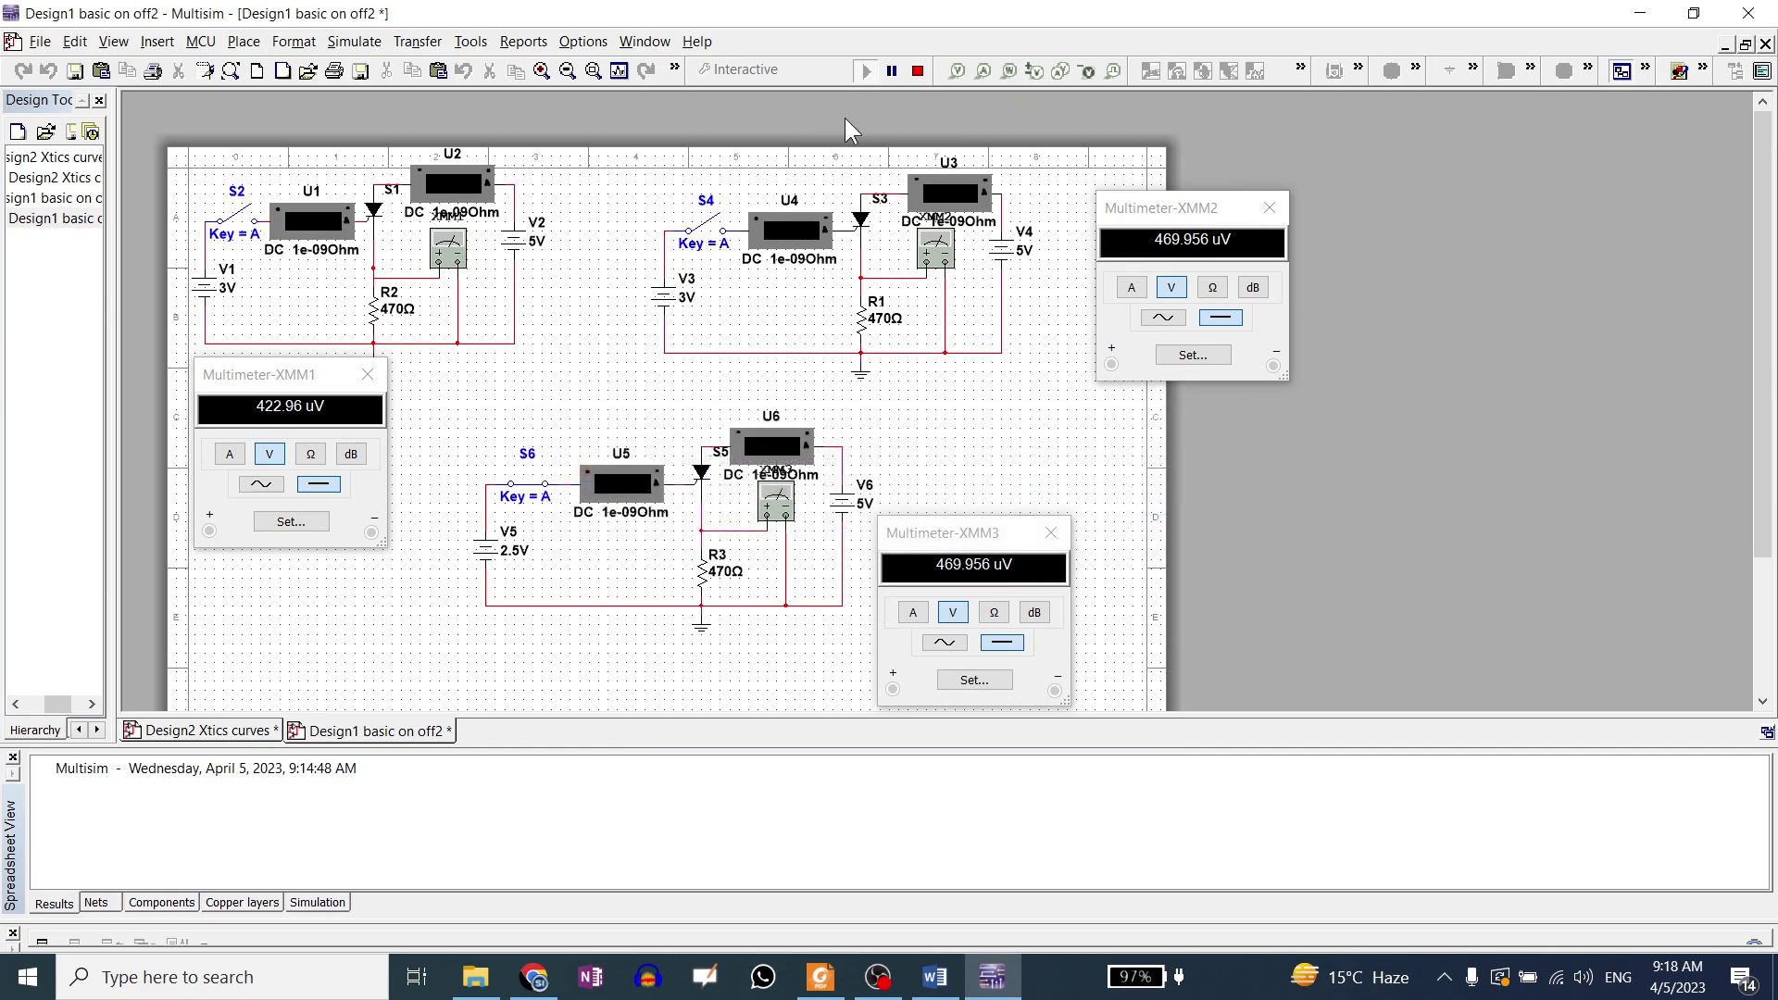
{"action": "left_click", "coordinate": [919, 70]}
{"action": "left_click", "coordinate": [865, 71]}
Set source V2 to 4.5 V and stop the simulation.
{"action": "double_click", "coordinate": [512, 243]}
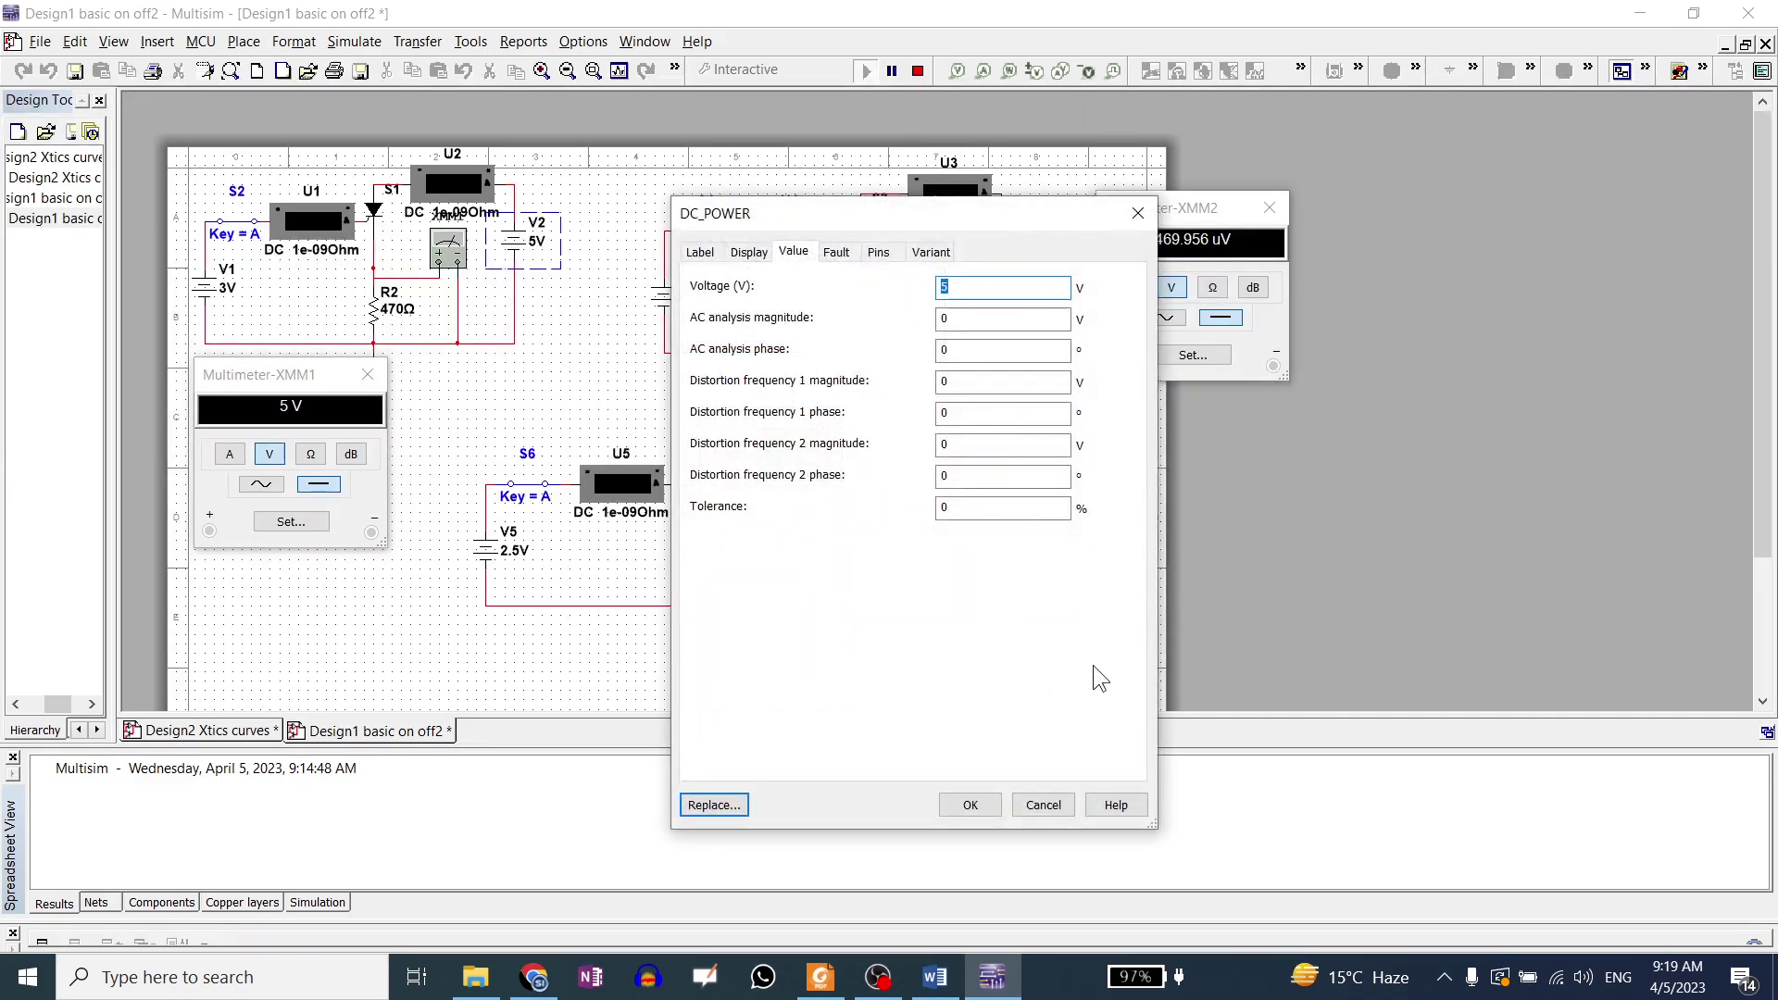
{"action": "type", "text": "4.5"}
{"action": "left_click", "coordinate": [988, 813]}
{"action": "left_click", "coordinate": [1216, 535]}
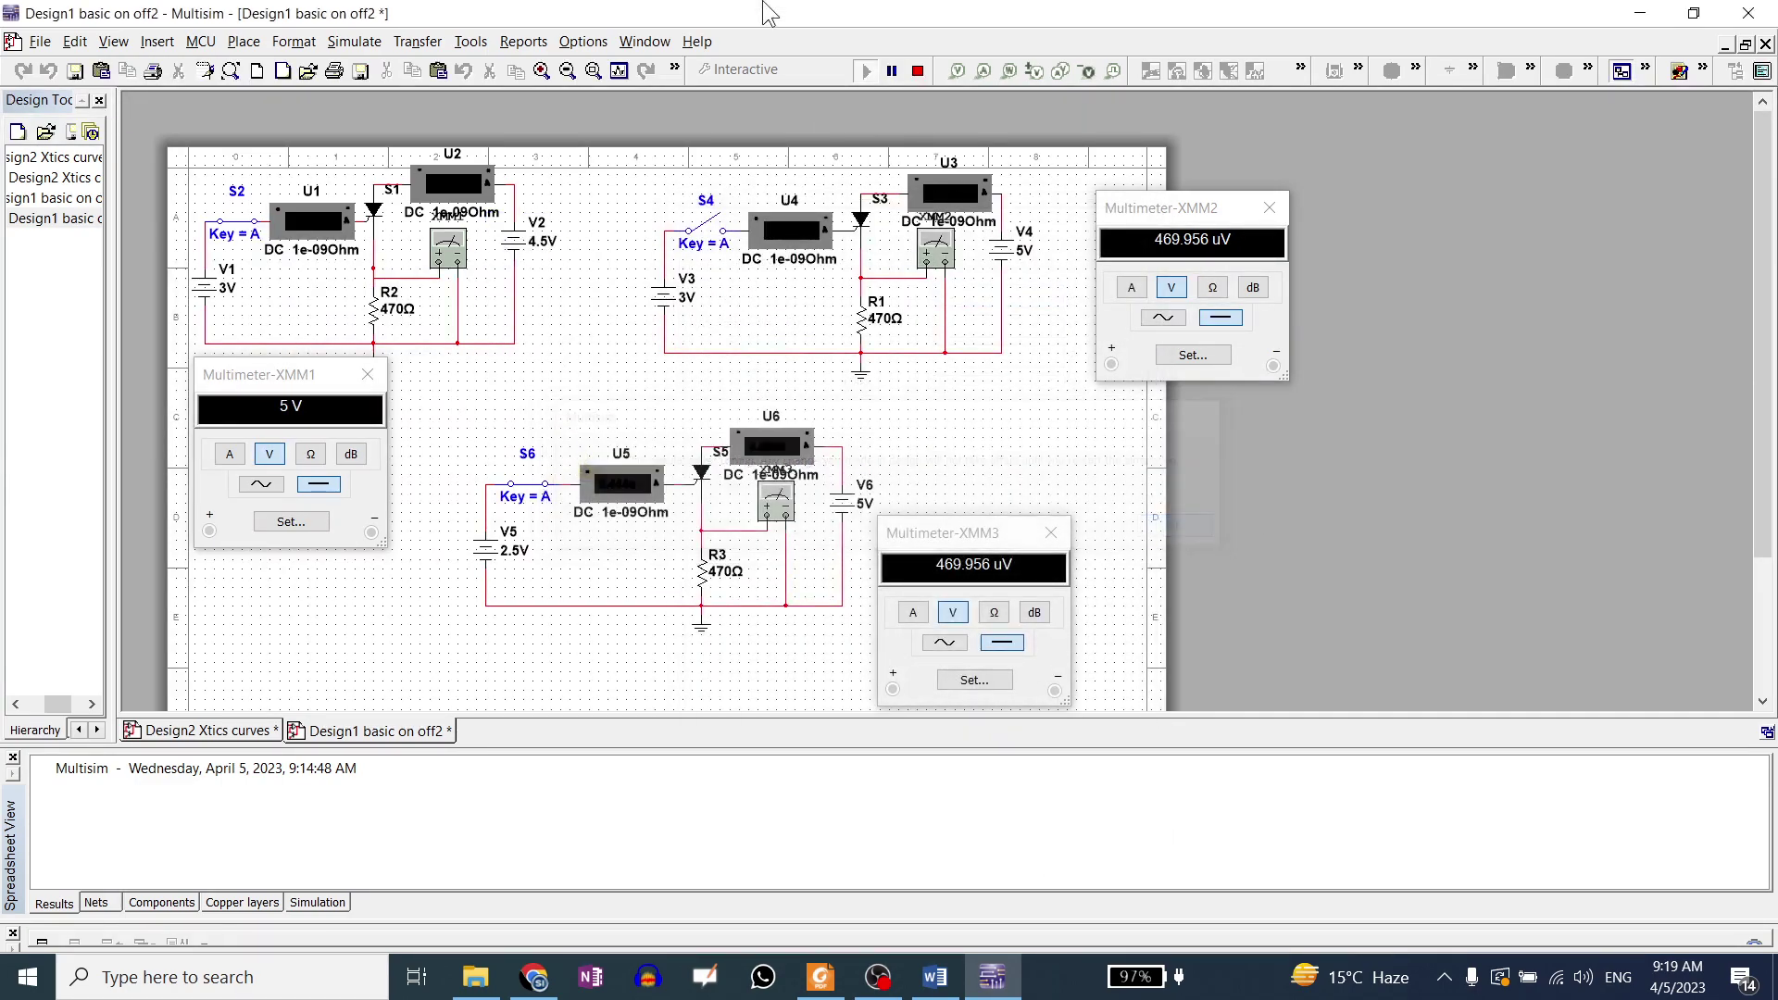
{"action": "left_click", "coordinate": [915, 74]}
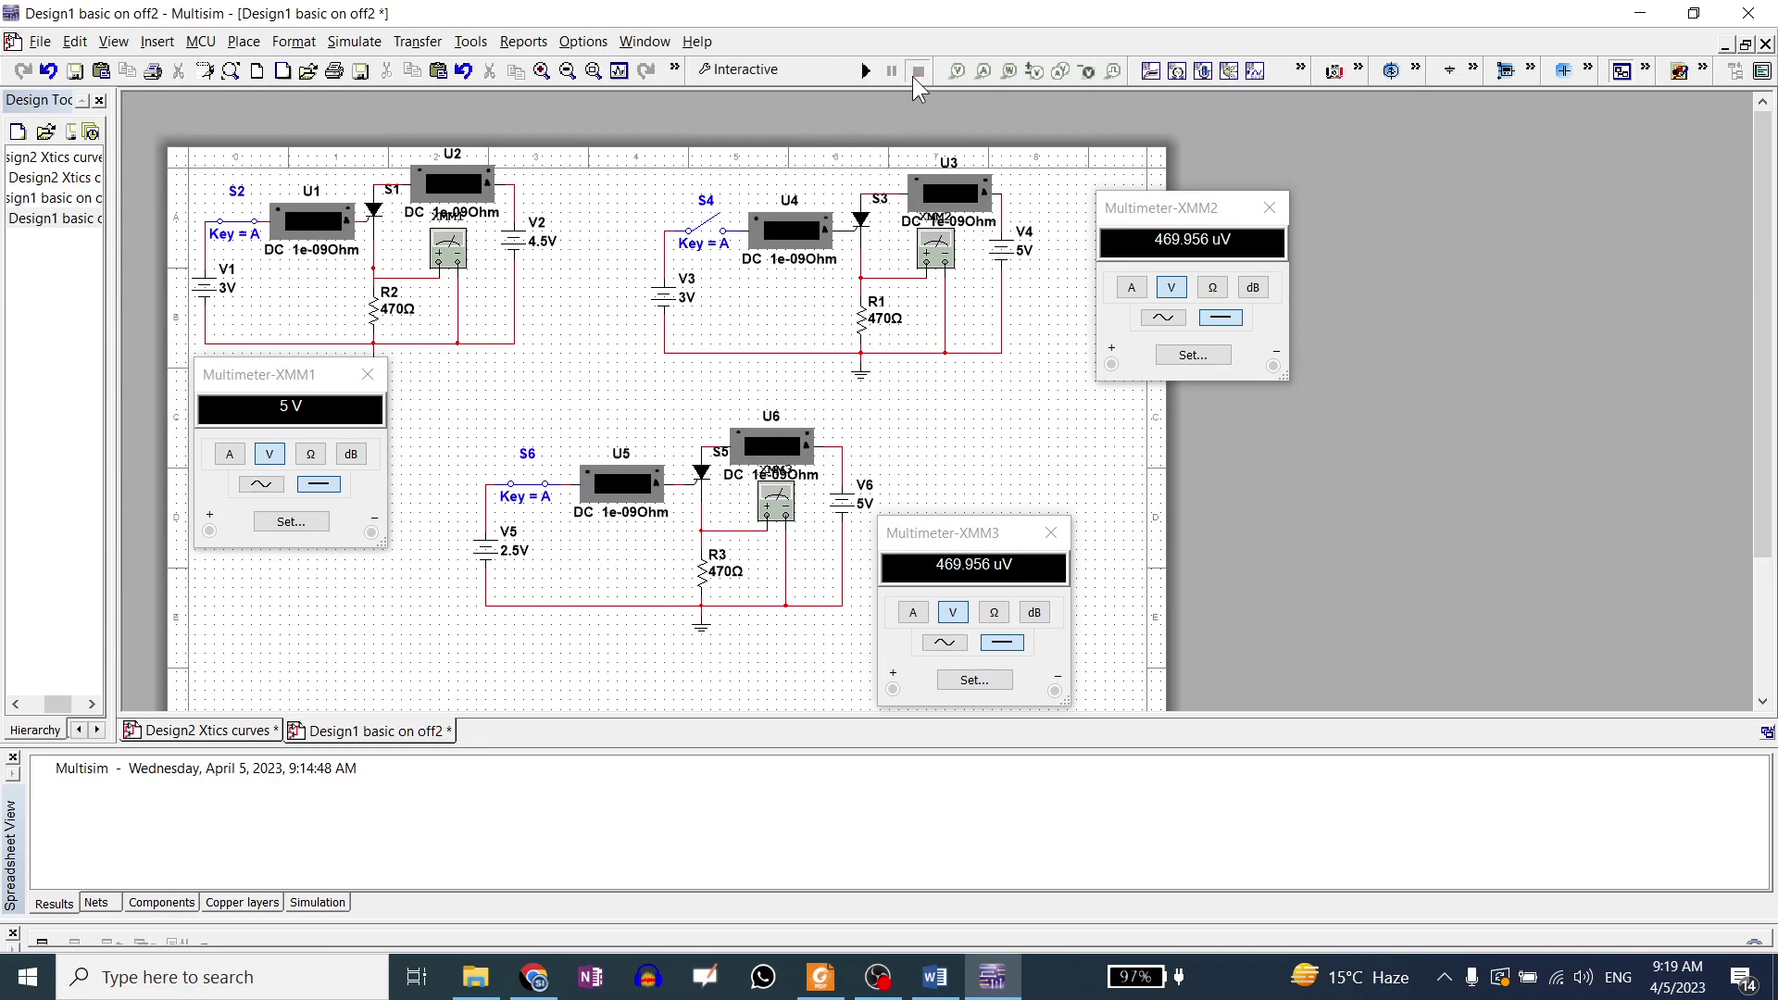
Set source V1 to 2.5 V, run the simulation to test the gate trigger, and stop it.
{"action": "double_click", "coordinate": [211, 292]}
{"action": "type", "text": "2.5"}
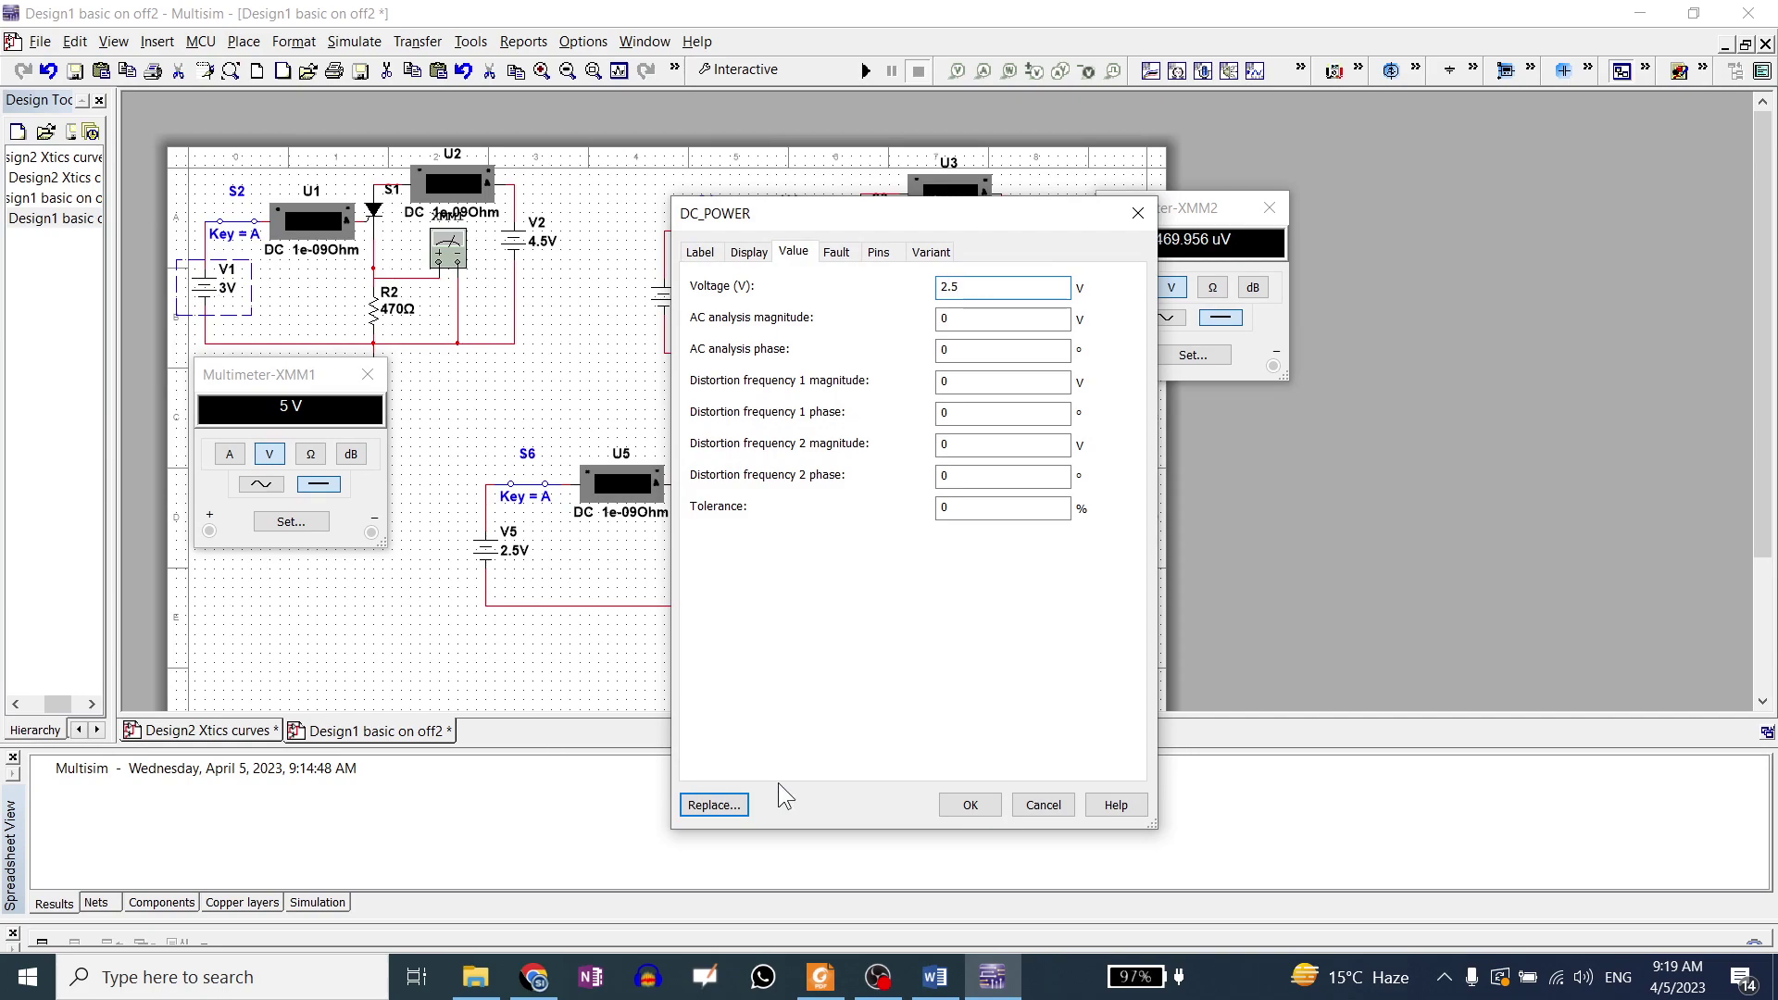
{"action": "left_click", "coordinate": [977, 807]}
{"action": "left_click", "coordinate": [863, 72]}
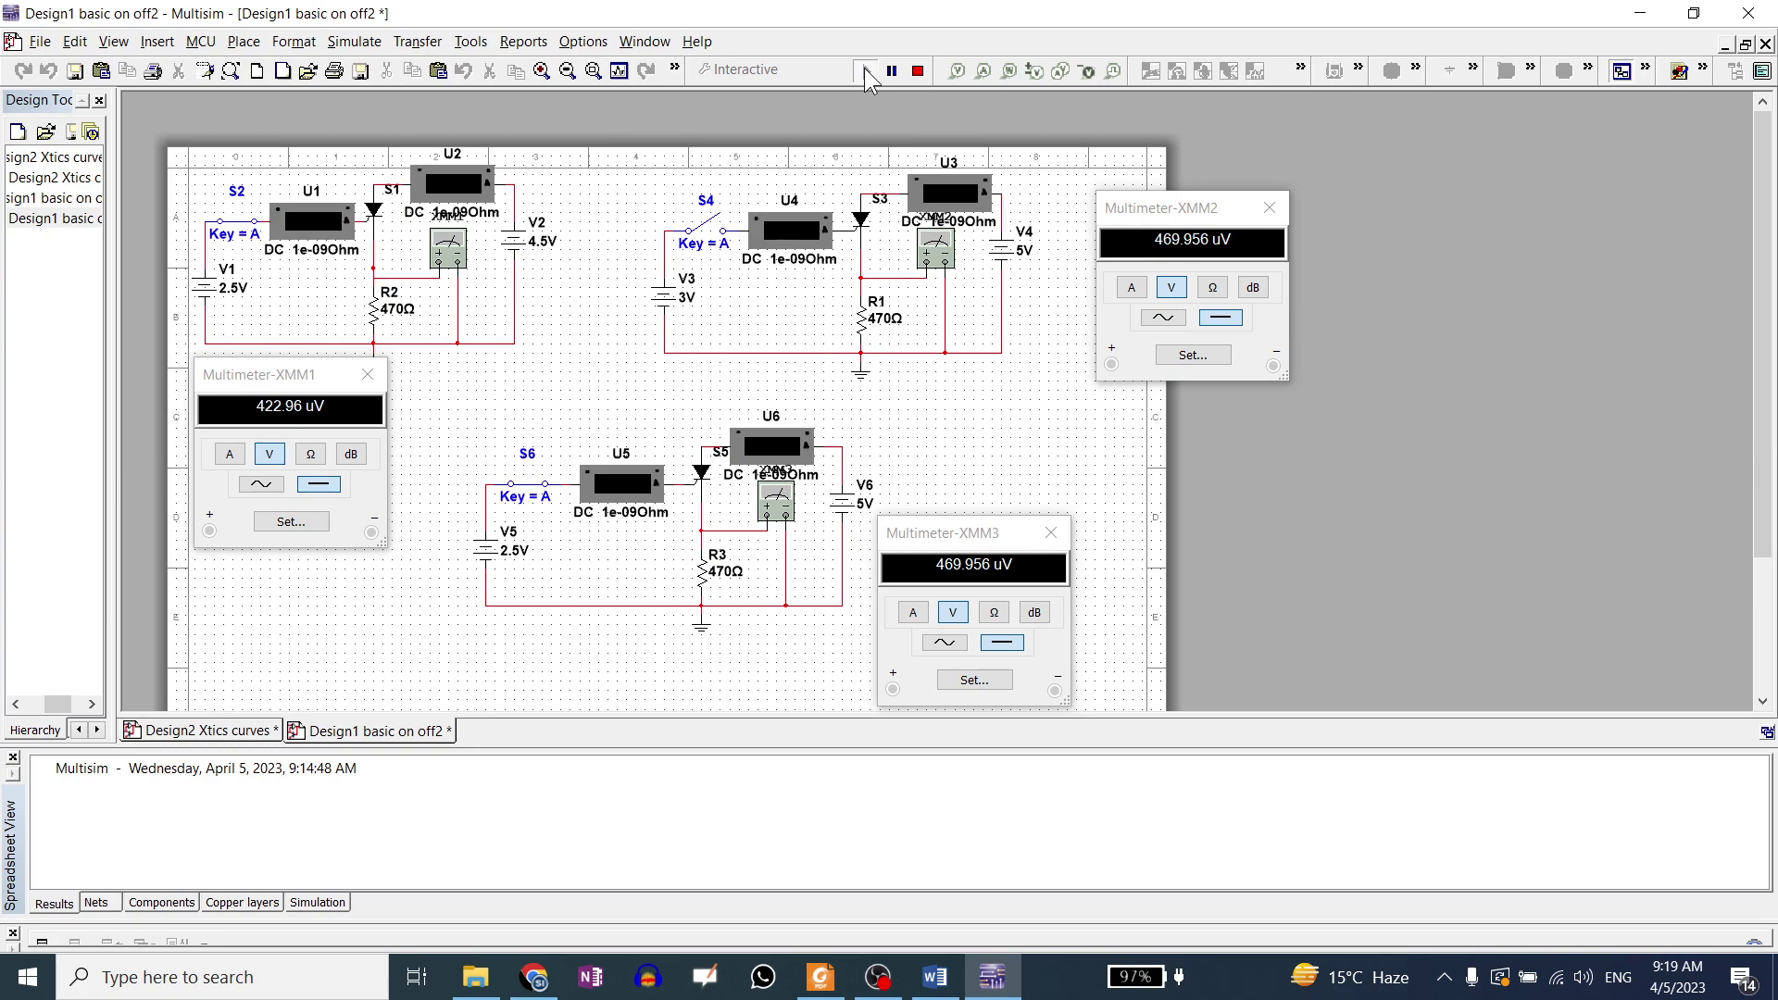
{"action": "left_click", "coordinate": [917, 72]}
Raise source V1 to 2.6 V, rerun the simulation to test the gate trigger, and stop it.
{"action": "double_click", "coordinate": [213, 292]}
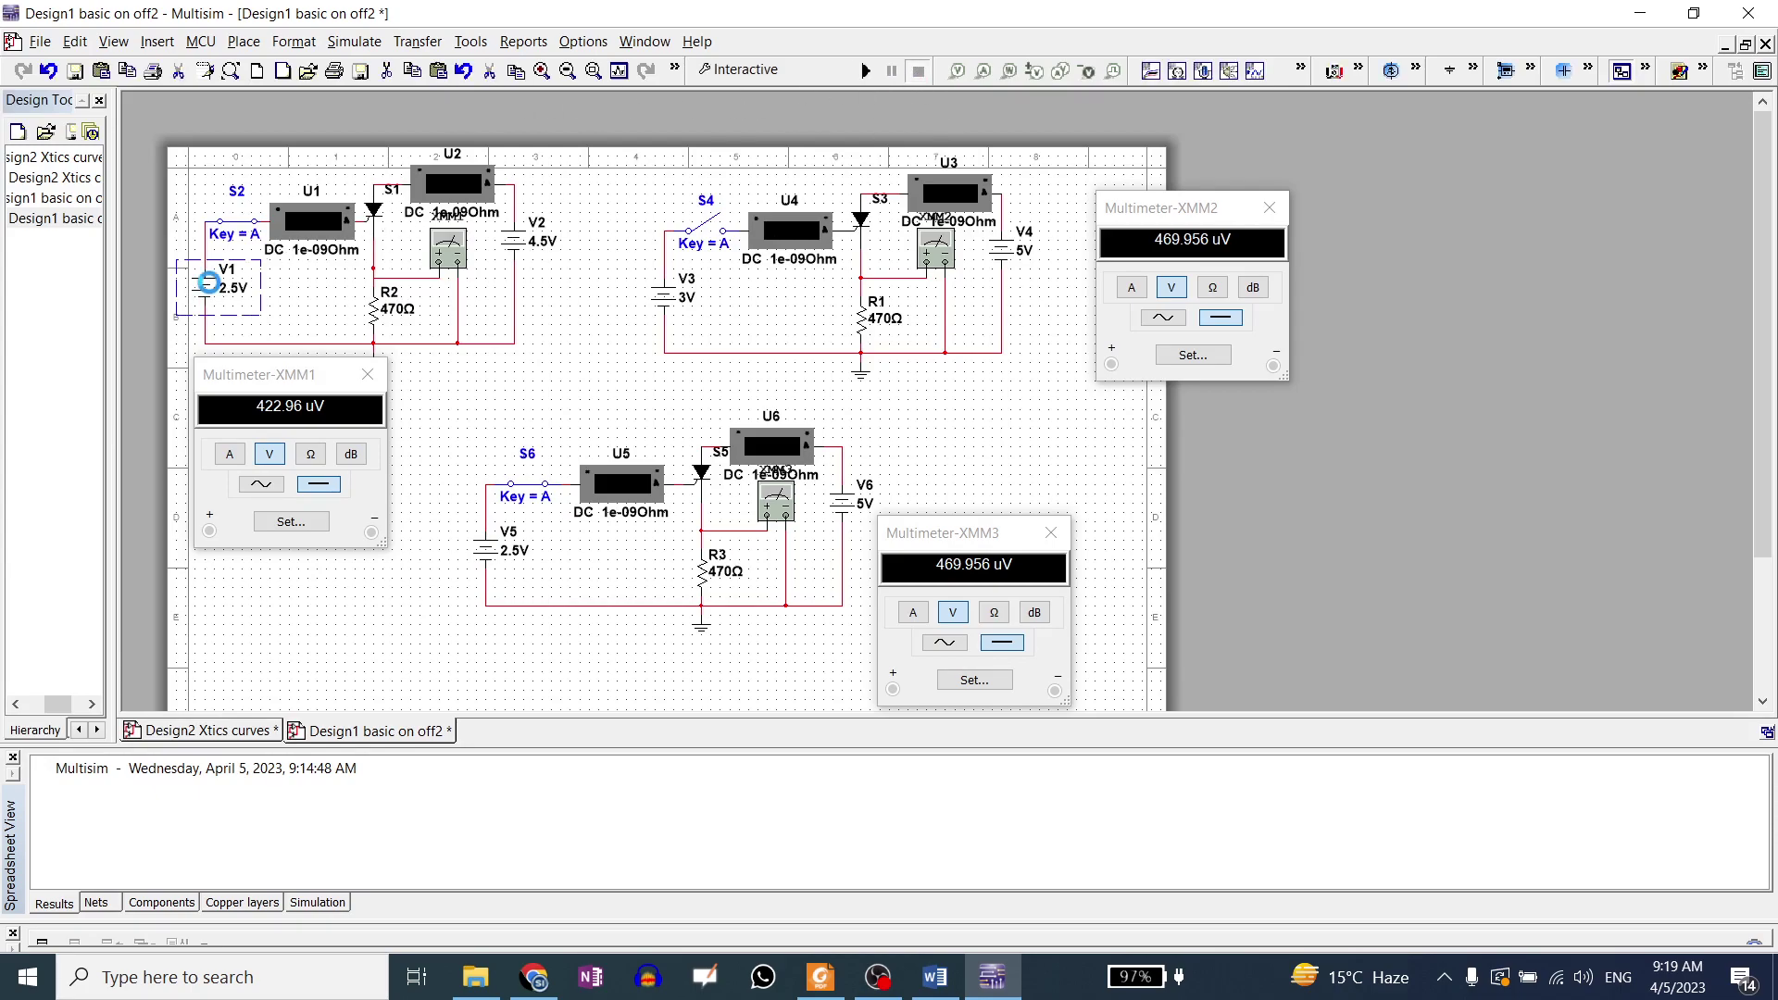
{"action": "type", "text": "2.6"}
{"action": "key", "text": "Return"}
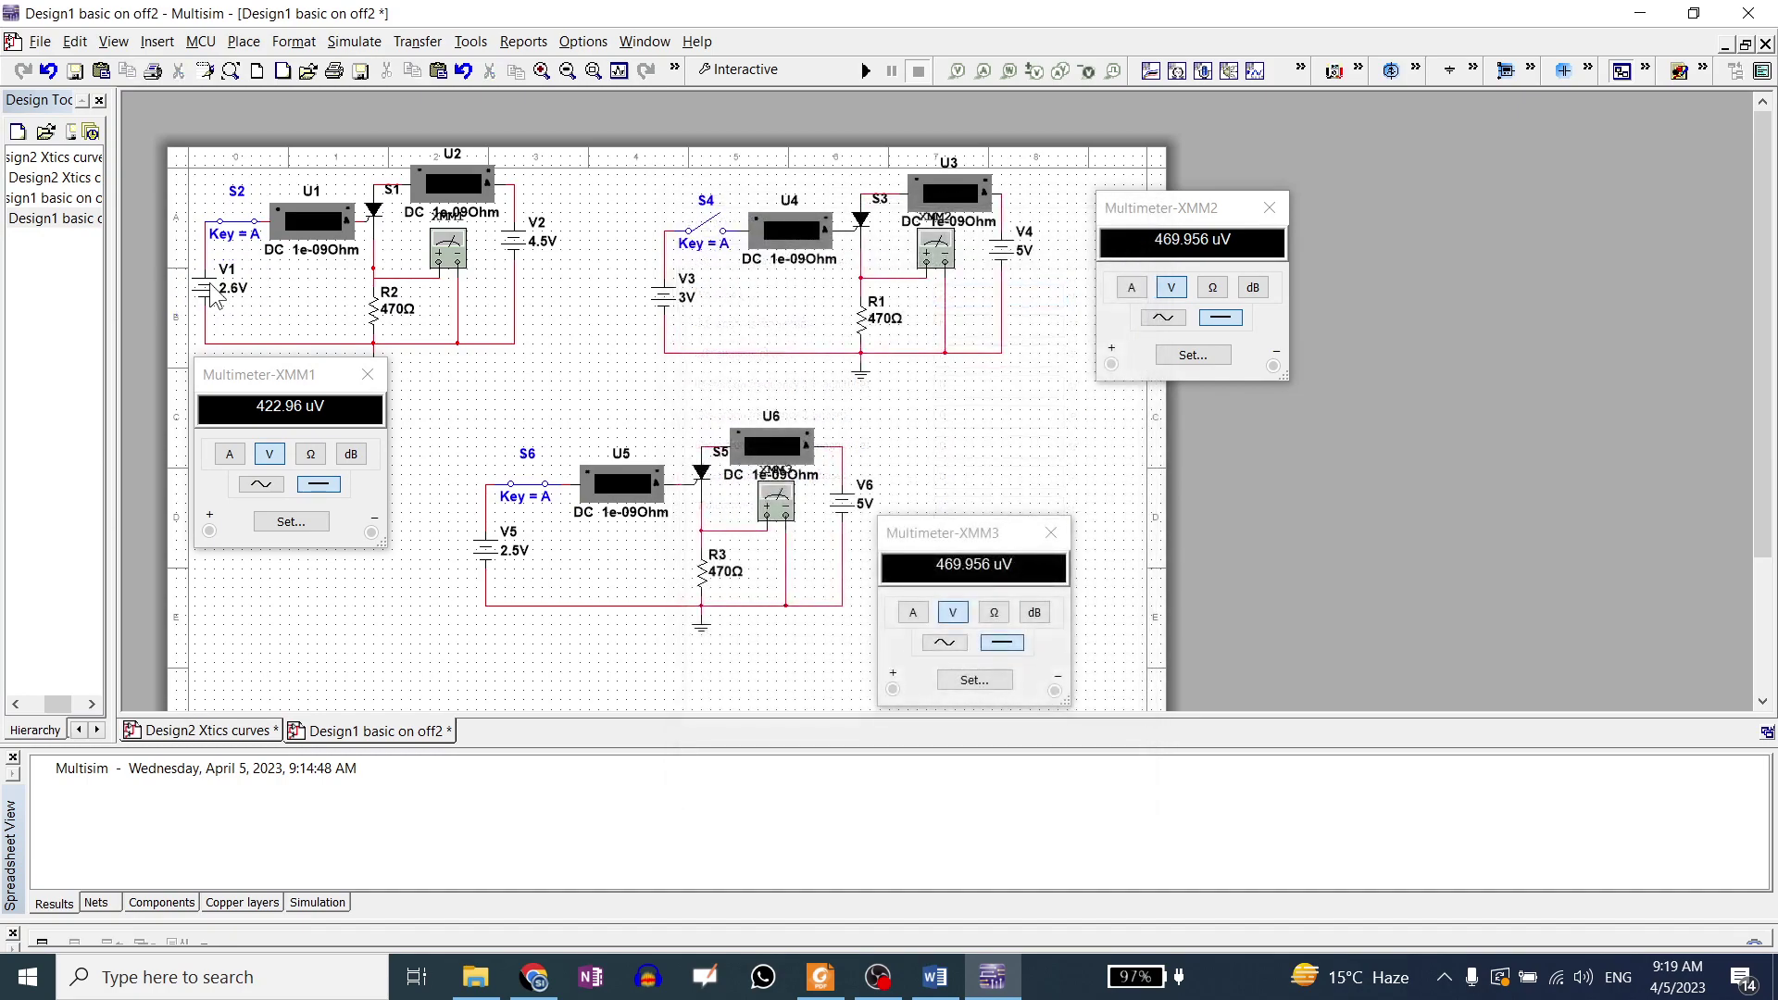
{"action": "left_click", "coordinate": [866, 71]}
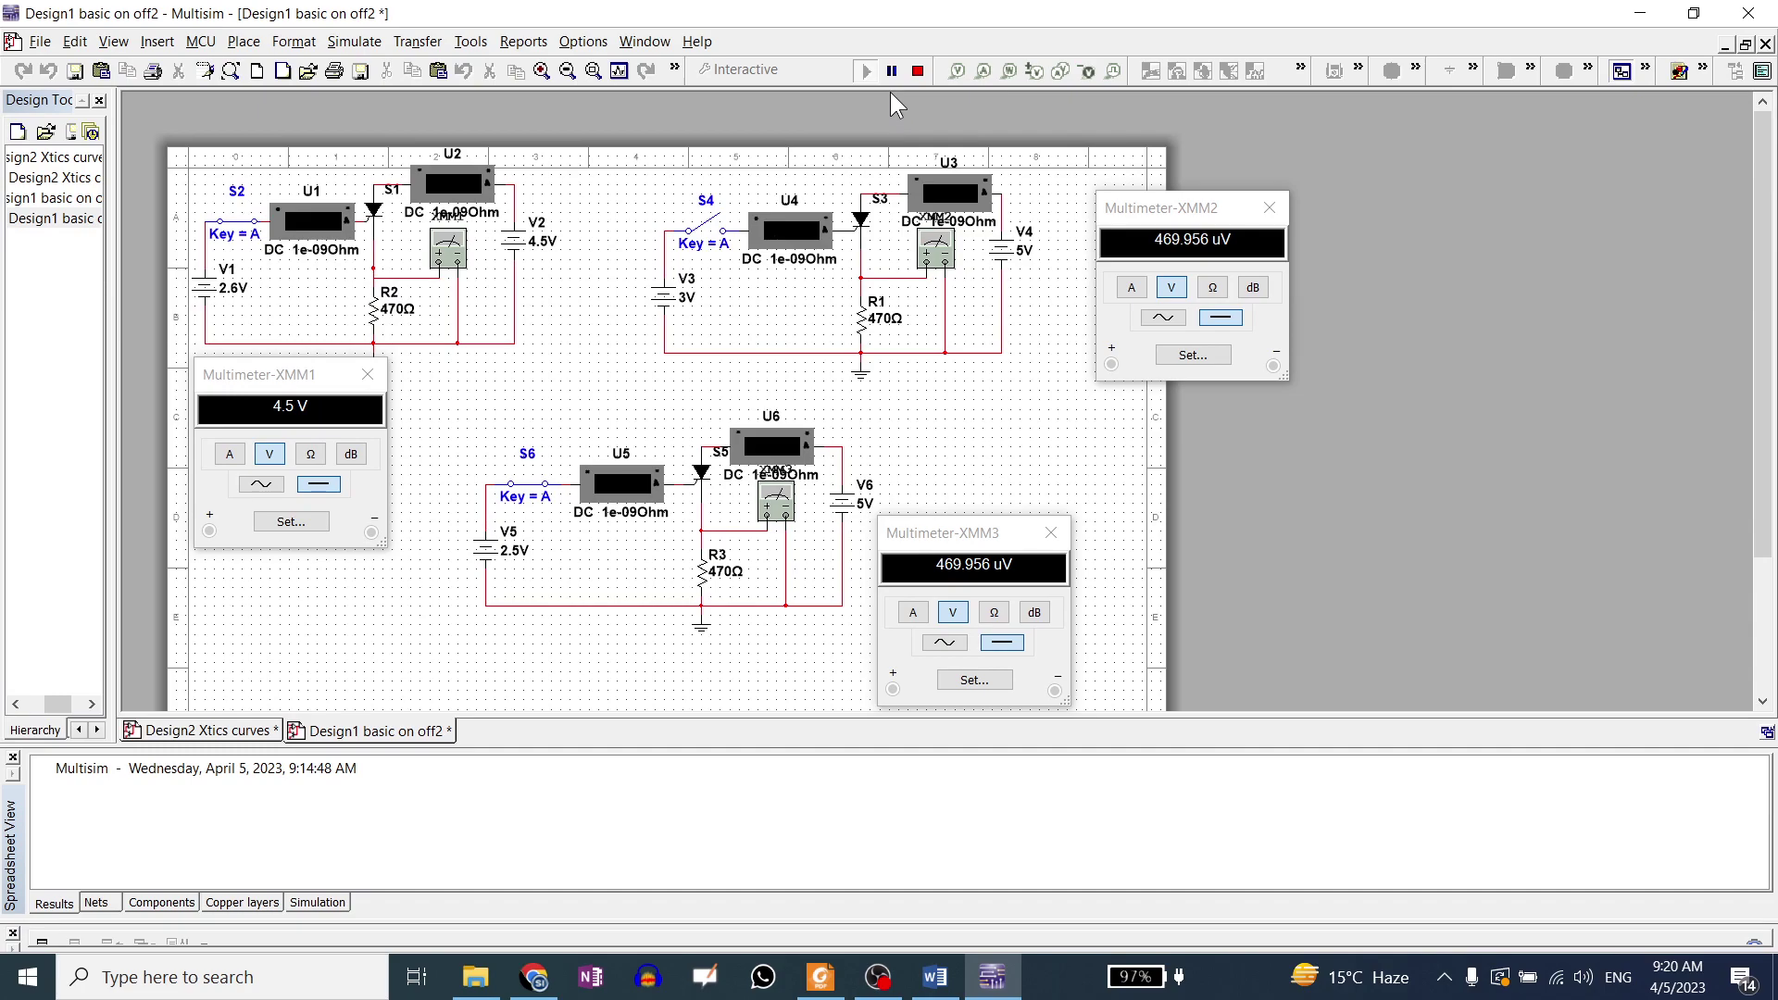
{"action": "left_click", "coordinate": [918, 72]}
Set source V2 to 5 V, run the simulation, and open switch S2 during the run before stopping.
{"action": "left_click", "coordinate": [514, 241]}
{"action": "double_click", "coordinate": [513, 240]}
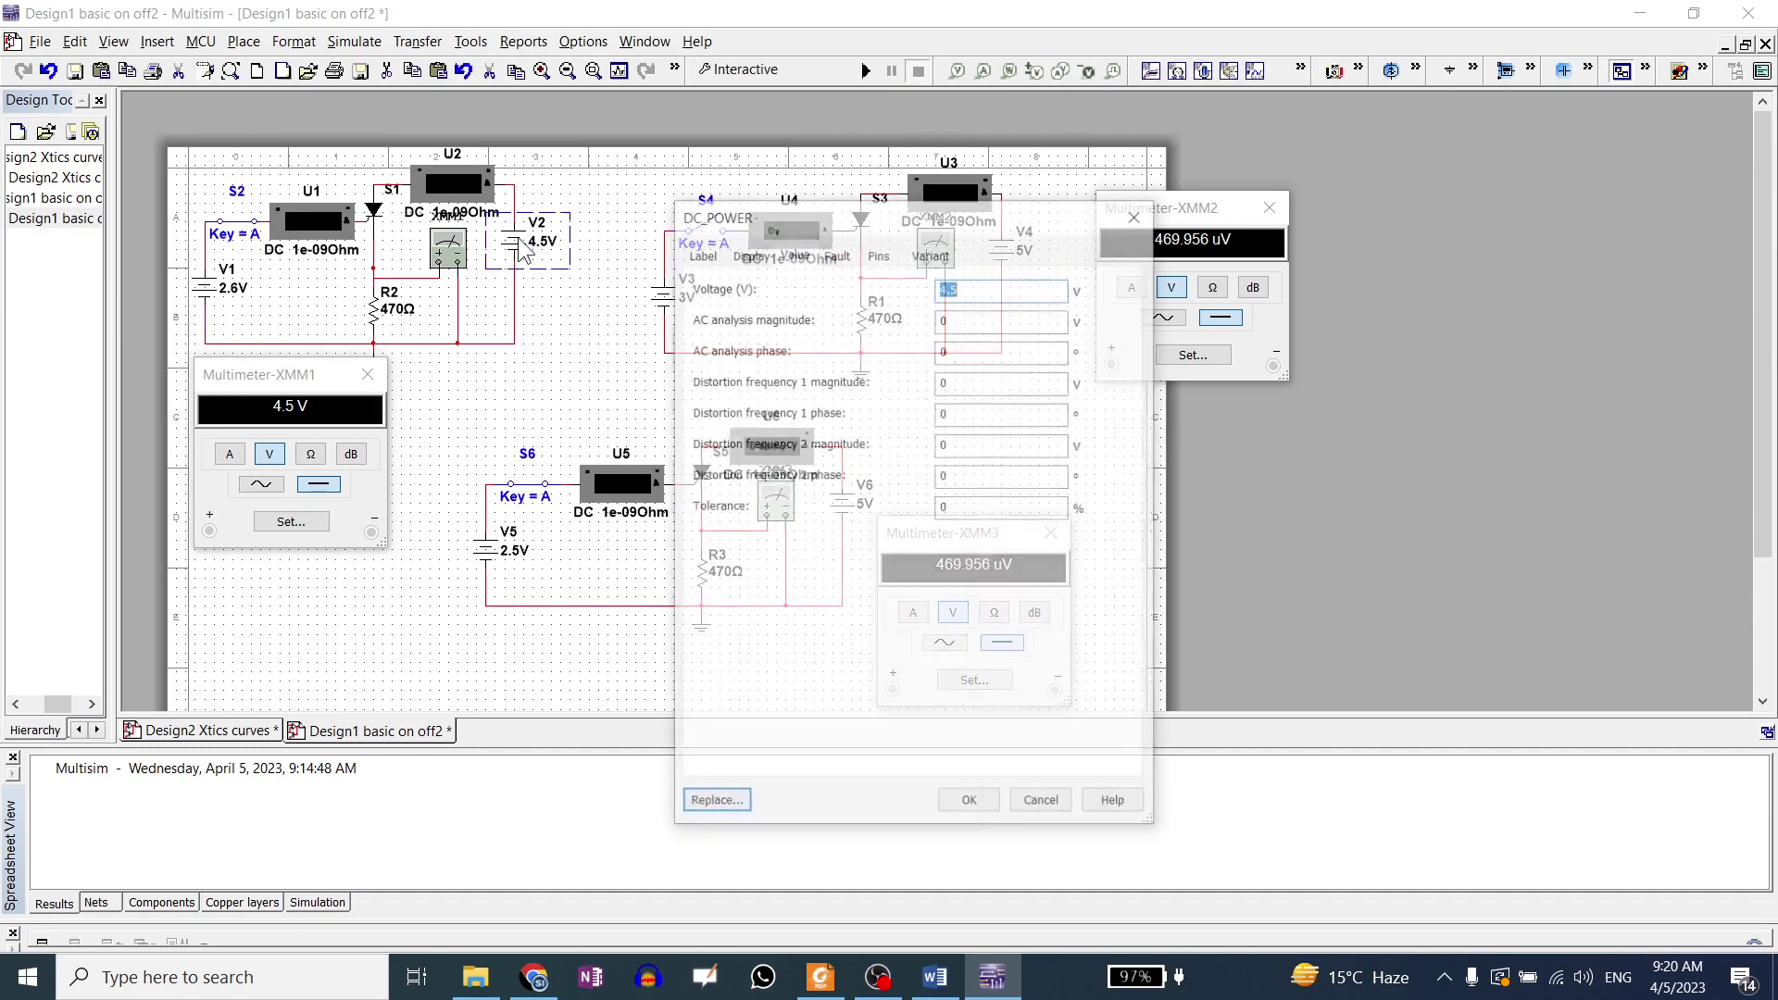
{"action": "type", "text": "5"}
{"action": "key", "text": "Return"}
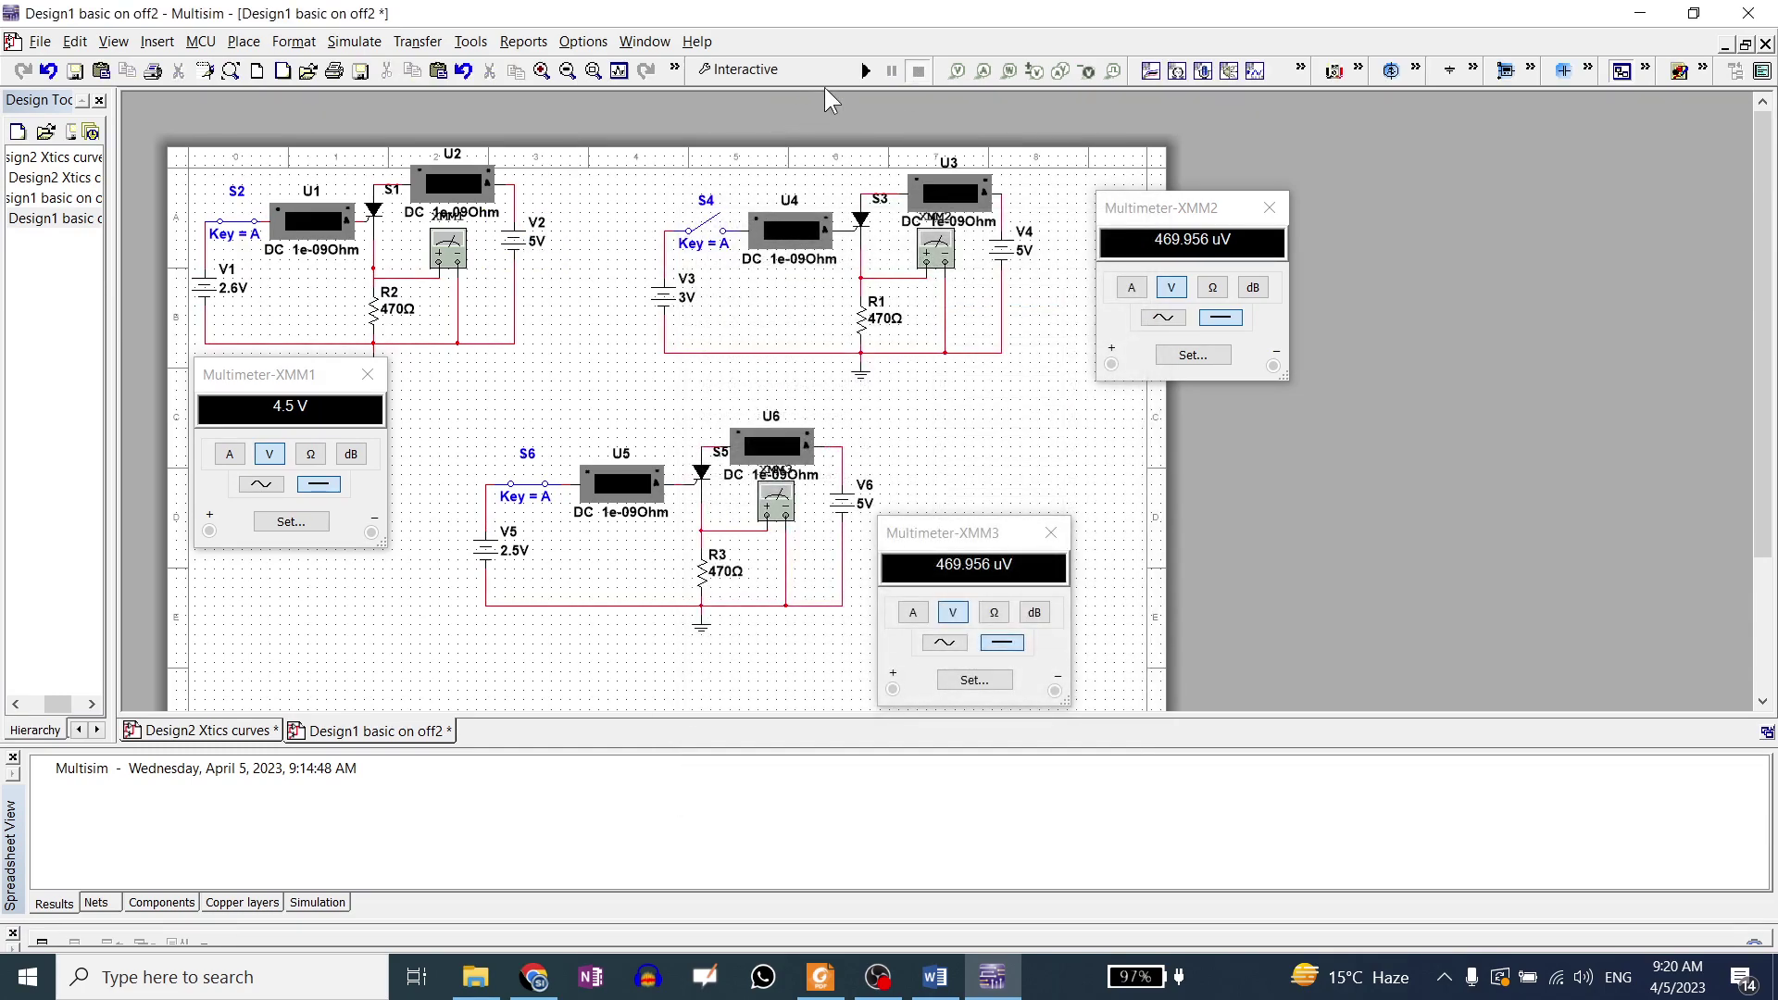
{"action": "left_click", "coordinate": [868, 72]}
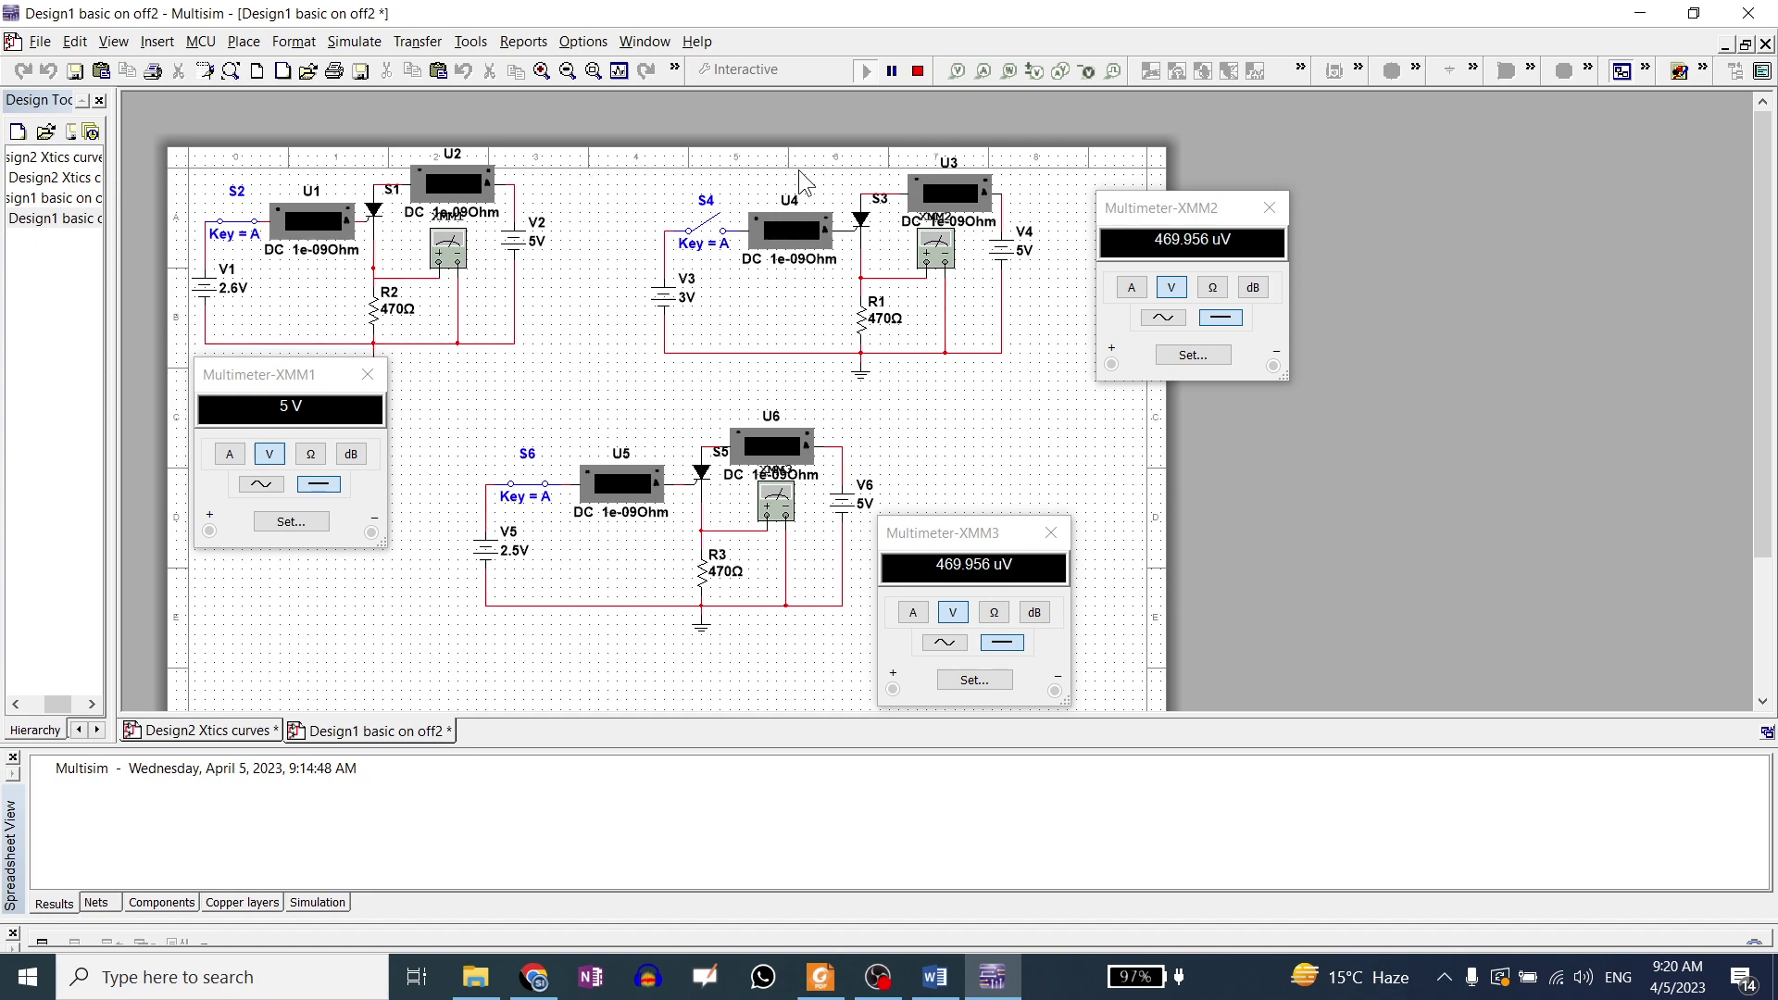
{"action": "left_click", "coordinate": [237, 222]}
{"action": "left_click", "coordinate": [916, 72]}
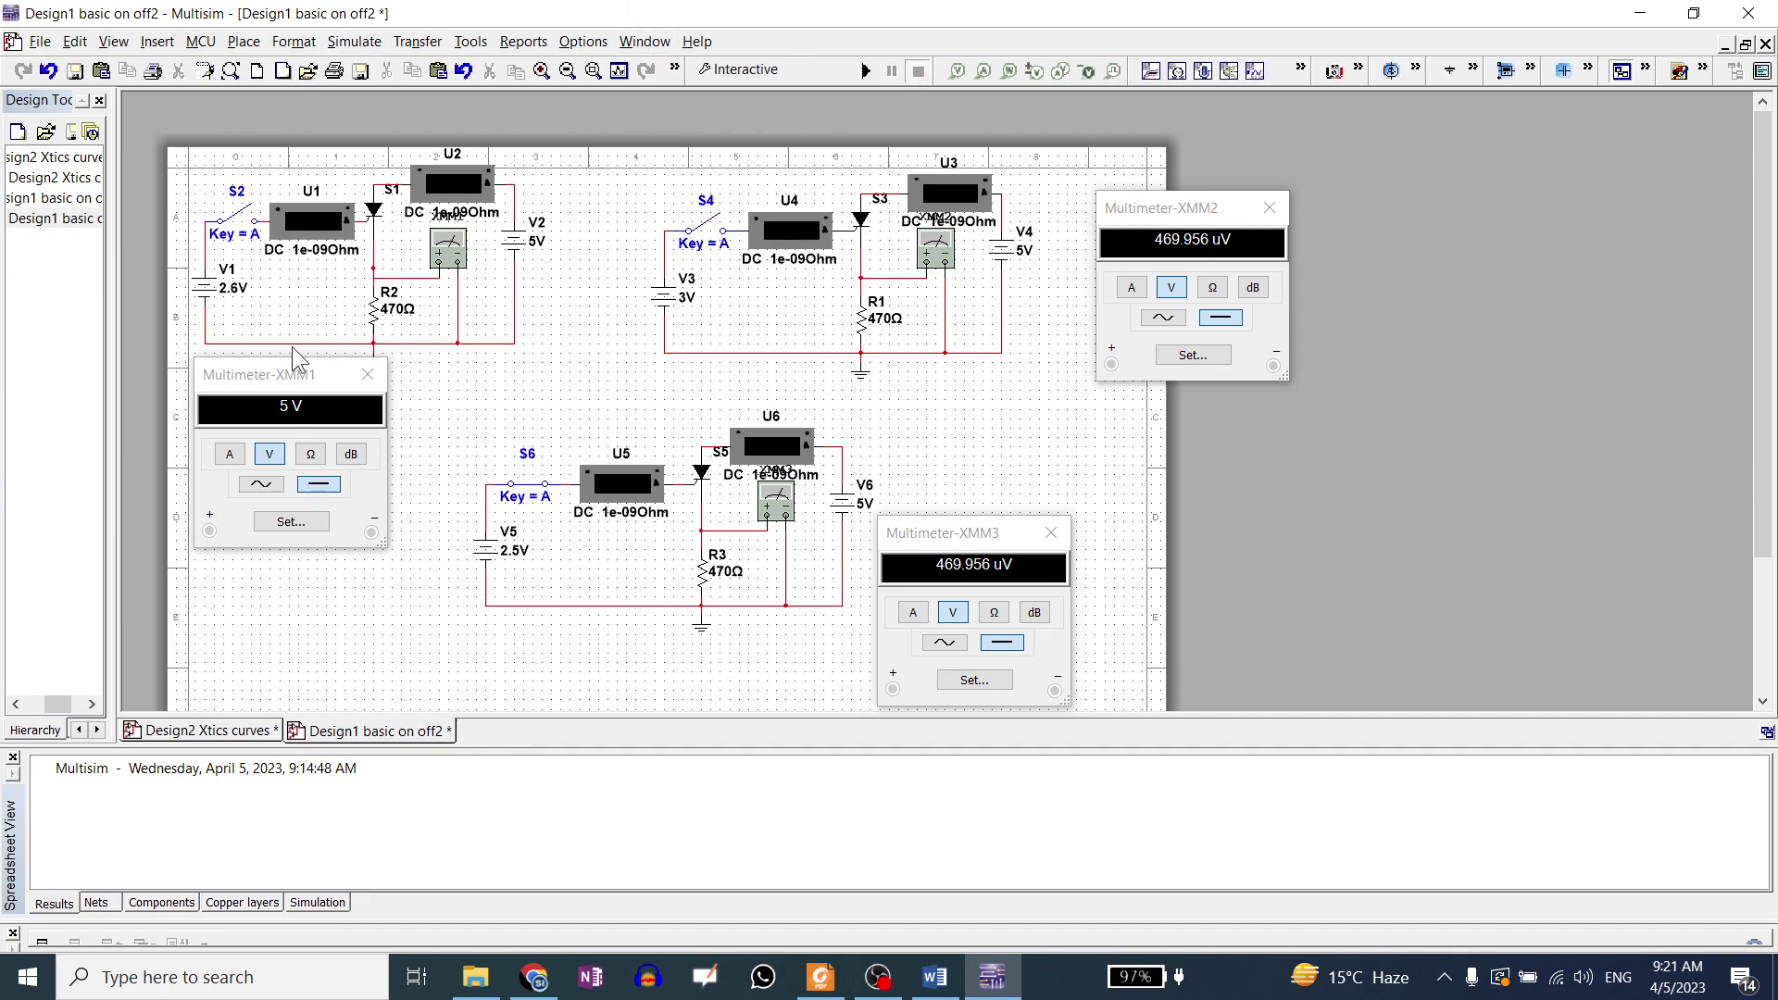
Rerun the simulation with V1 kept at 2.6 V, close switch S2 during the run, and stop it.
{"action": "double_click", "coordinate": [211, 292]}
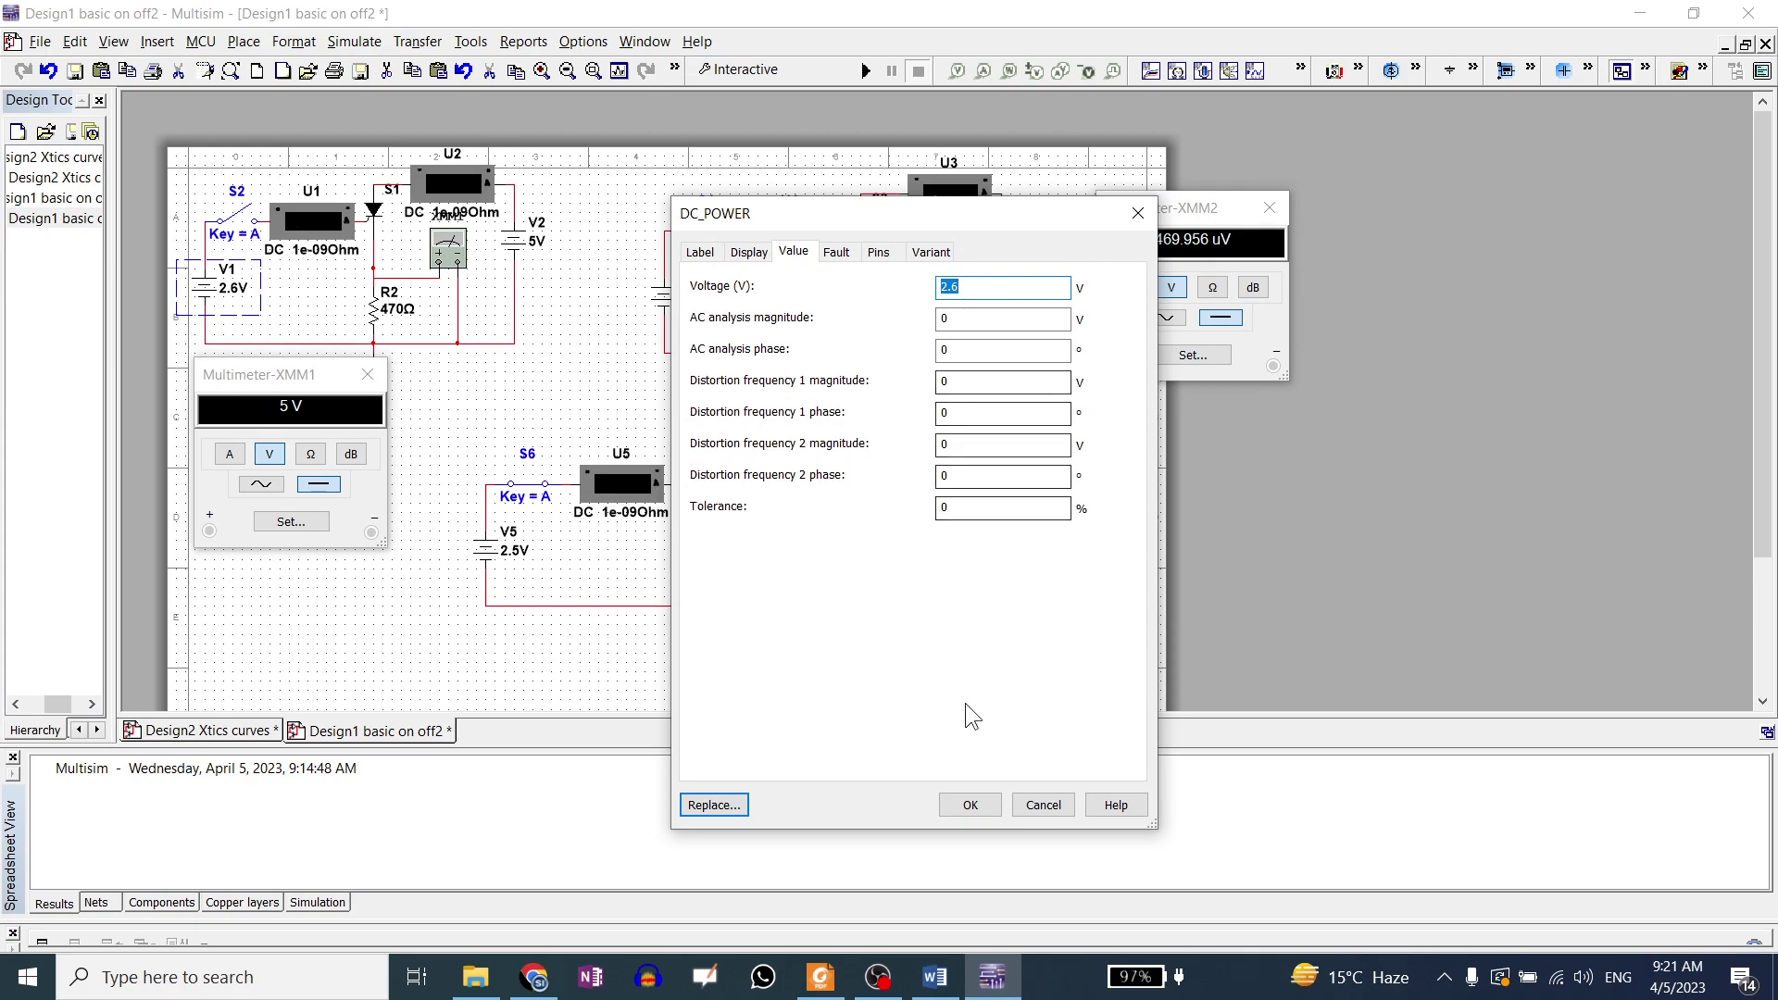
{"action": "left_click", "coordinate": [982, 805]}
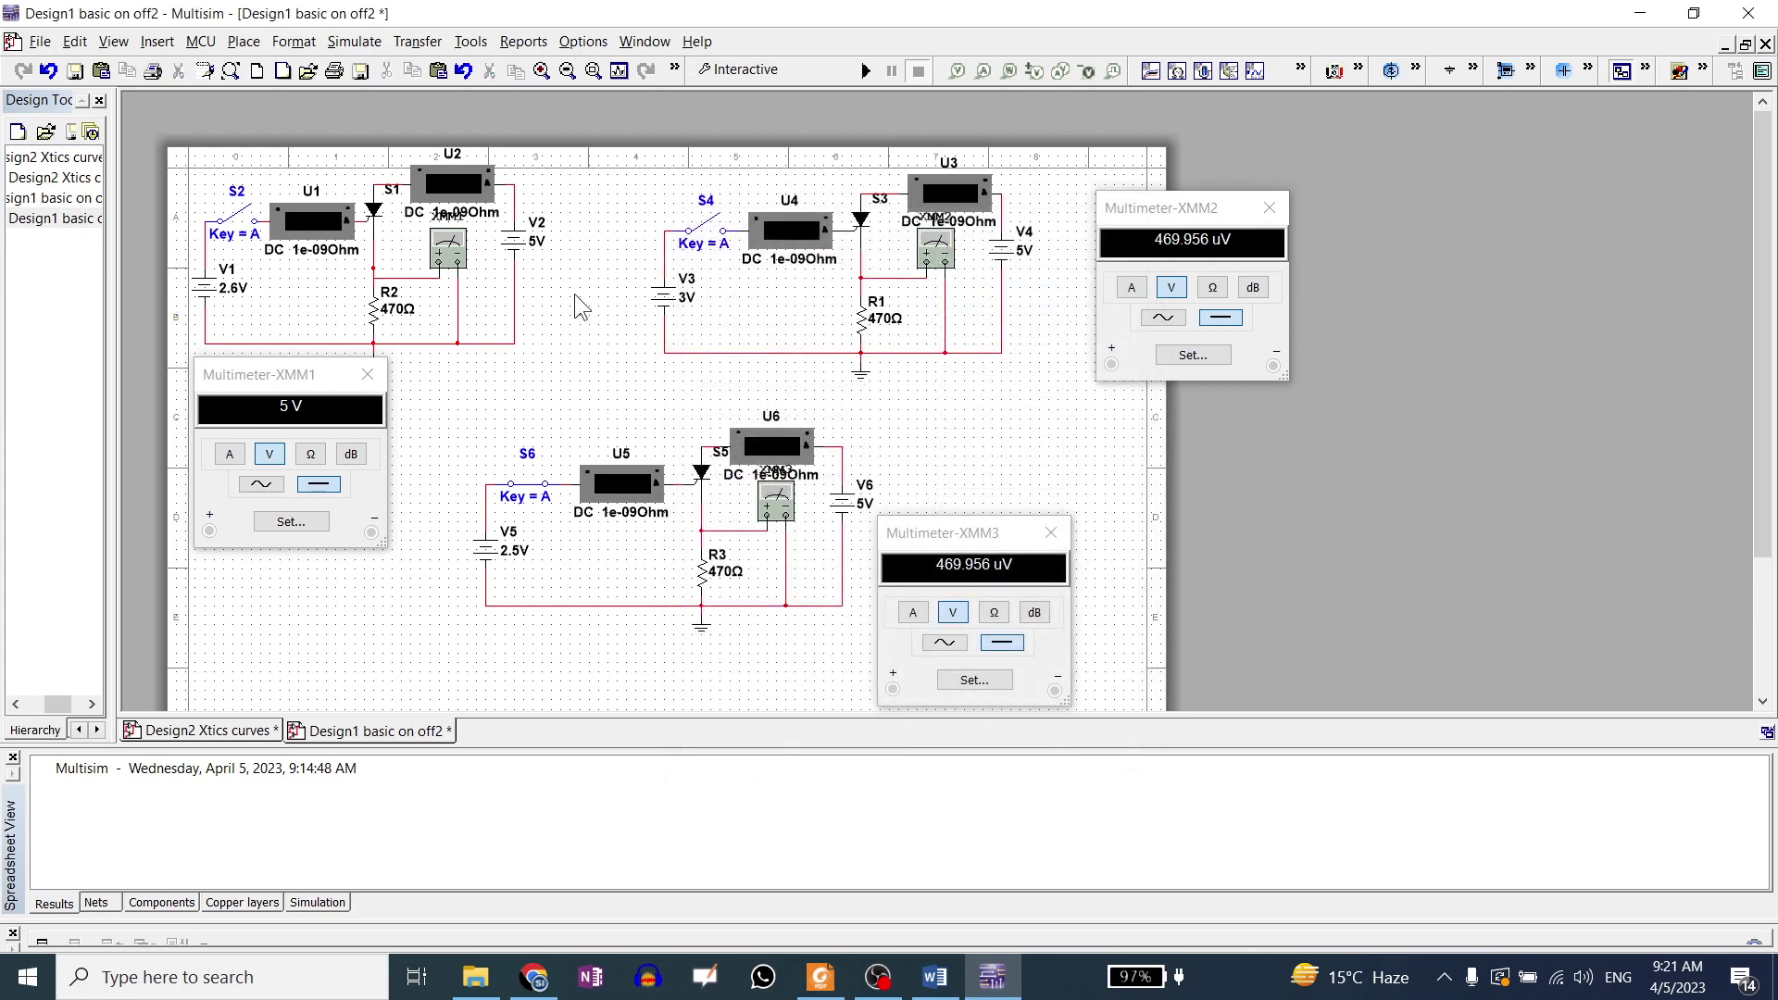
{"action": "left_click", "coordinate": [867, 71]}
{"action": "left_click", "coordinate": [243, 219]}
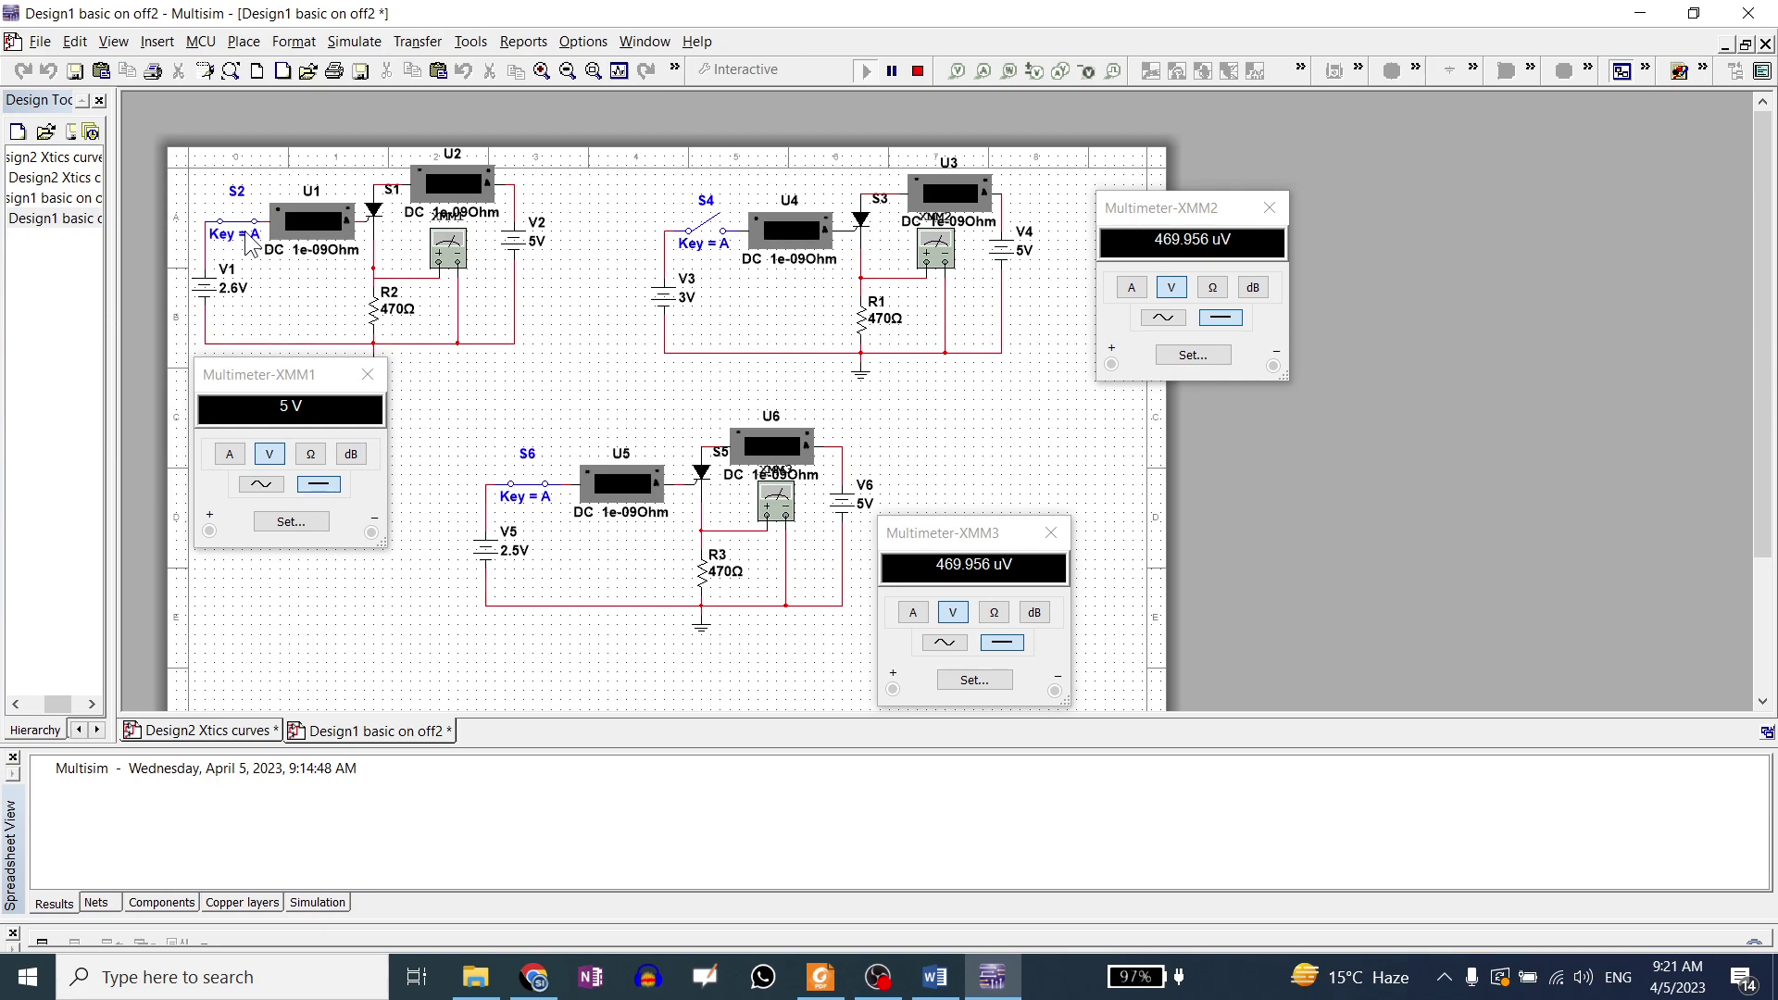
{"action": "left_click", "coordinate": [917, 71]}
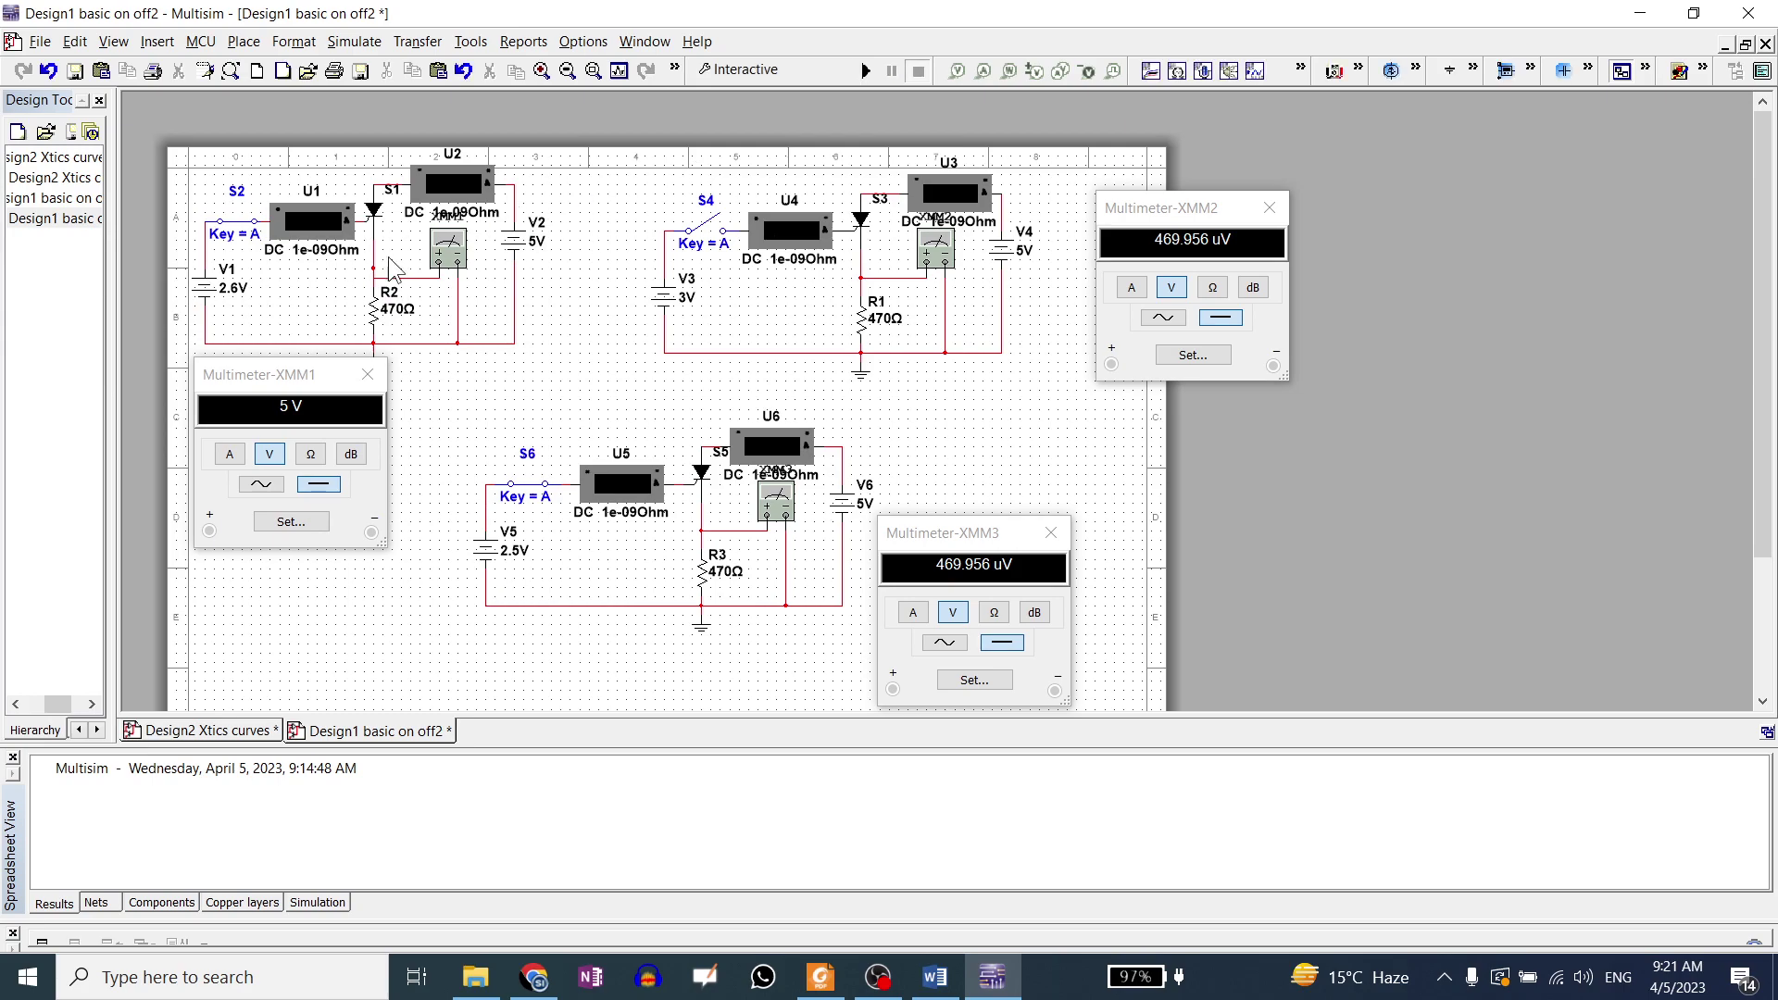
Open switch S2 without changing its toggle key, and restart the simulation.
{"action": "left_click", "coordinate": [240, 234]}
{"action": "double_click", "coordinate": [240, 234]}
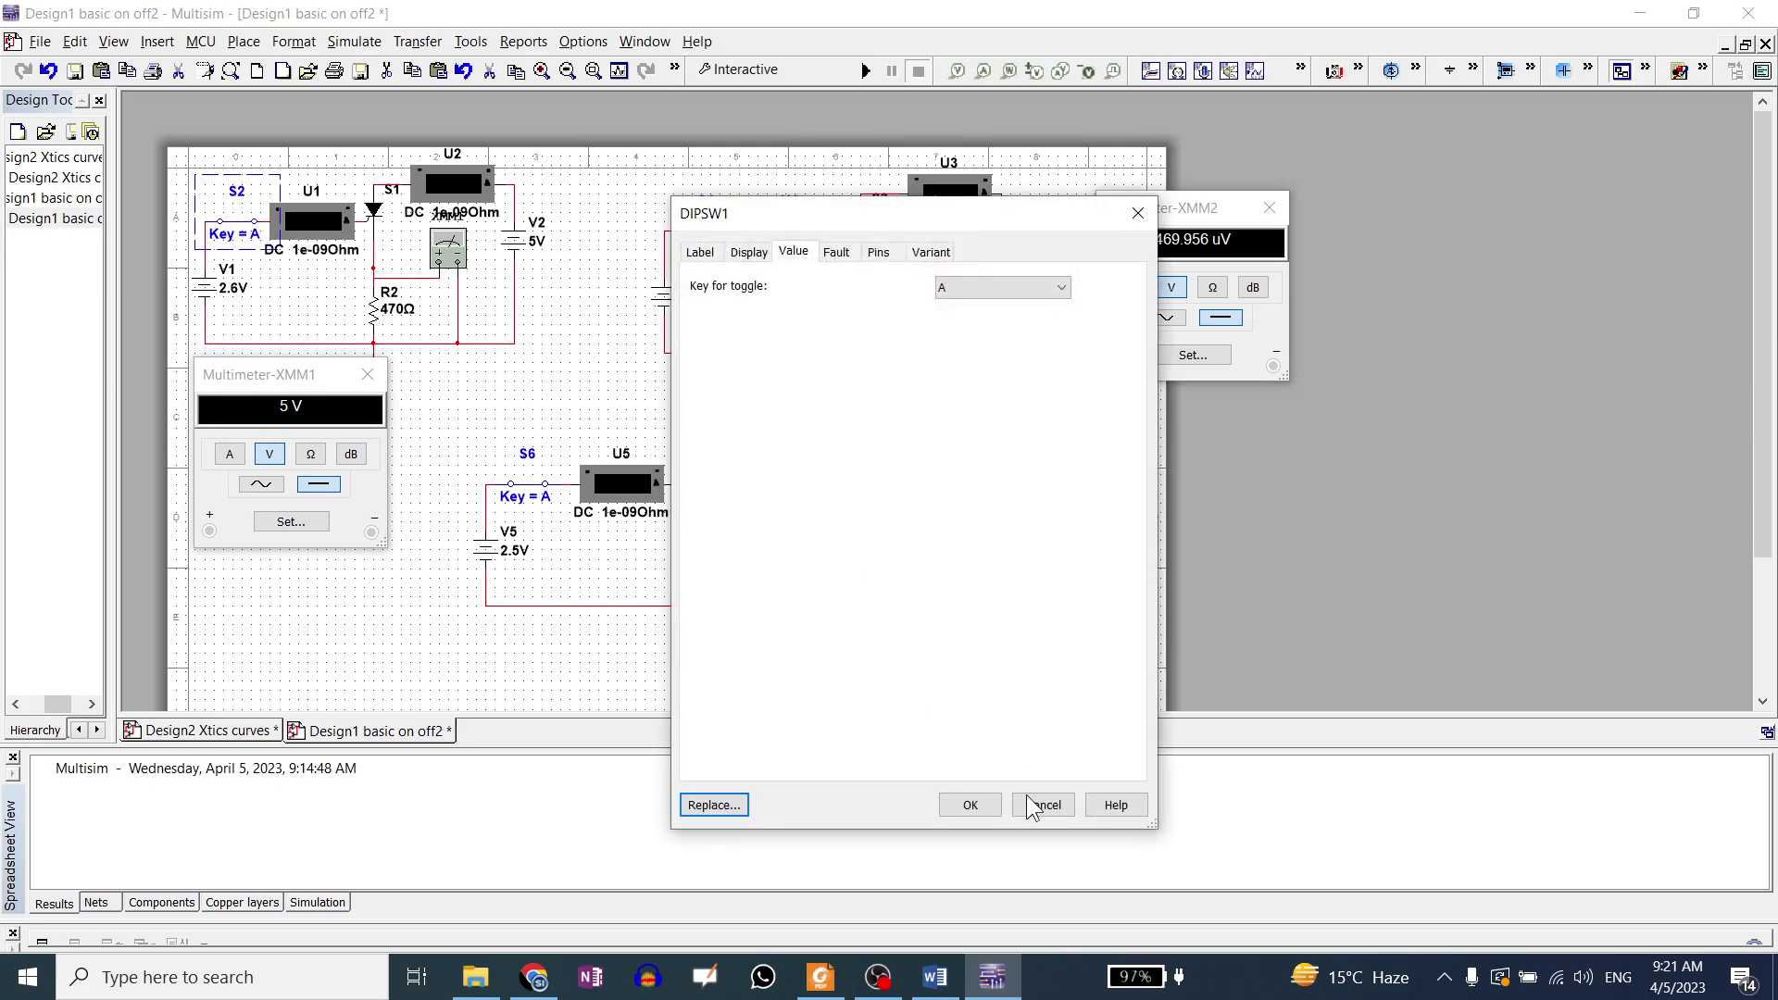
{"action": "left_click", "coordinate": [1043, 802]}
{"action": "left_click", "coordinate": [242, 233]}
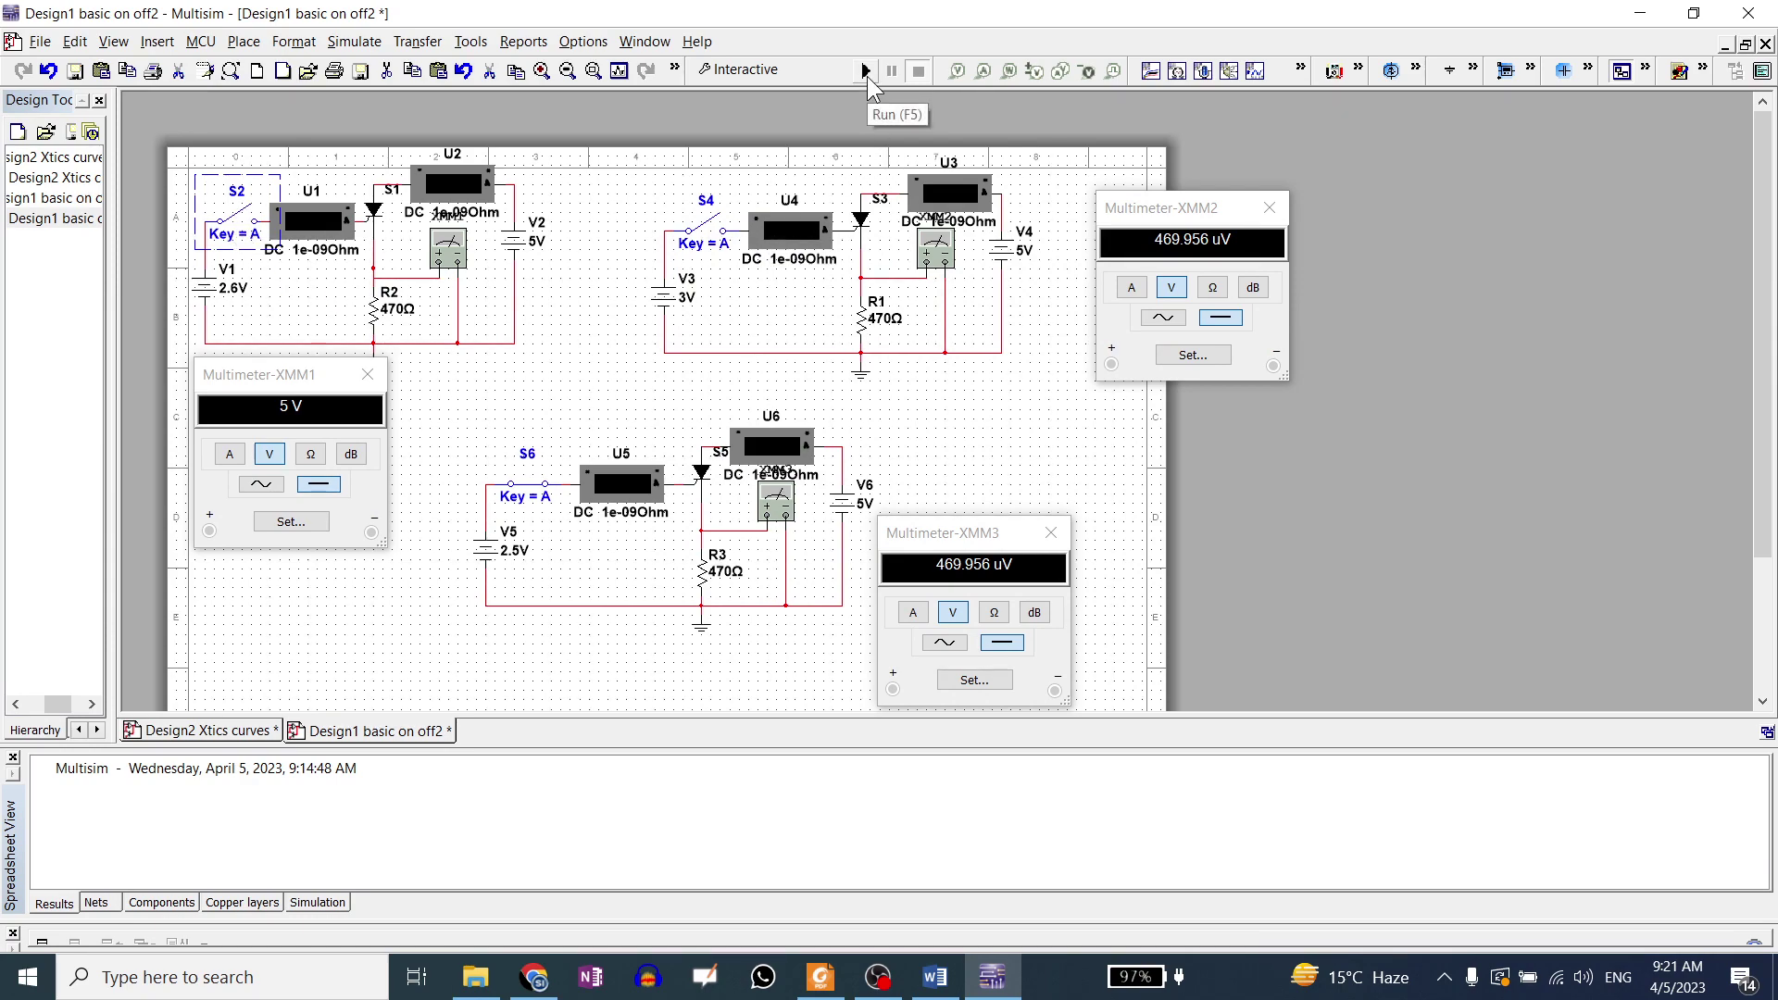
{"action": "left_click", "coordinate": [866, 72]}
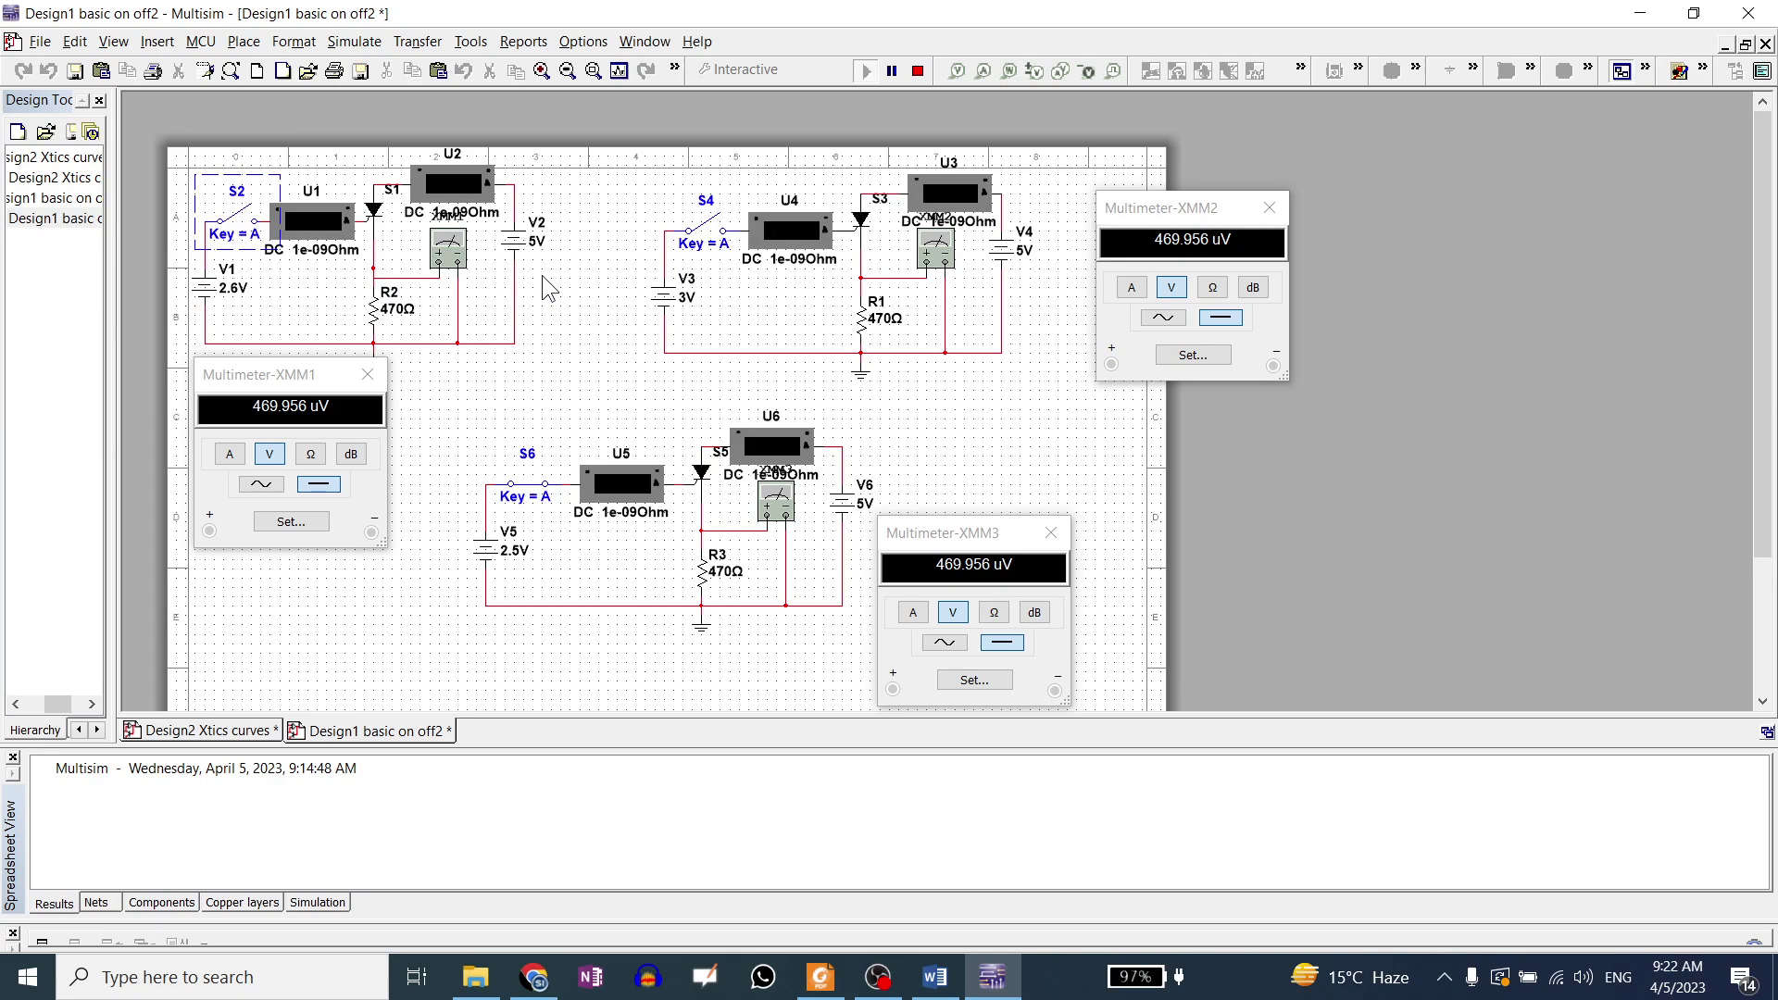
Set source V2 to 10 V and restart the simulation with switch S2 open.
{"action": "double_click", "coordinate": [519, 236]}
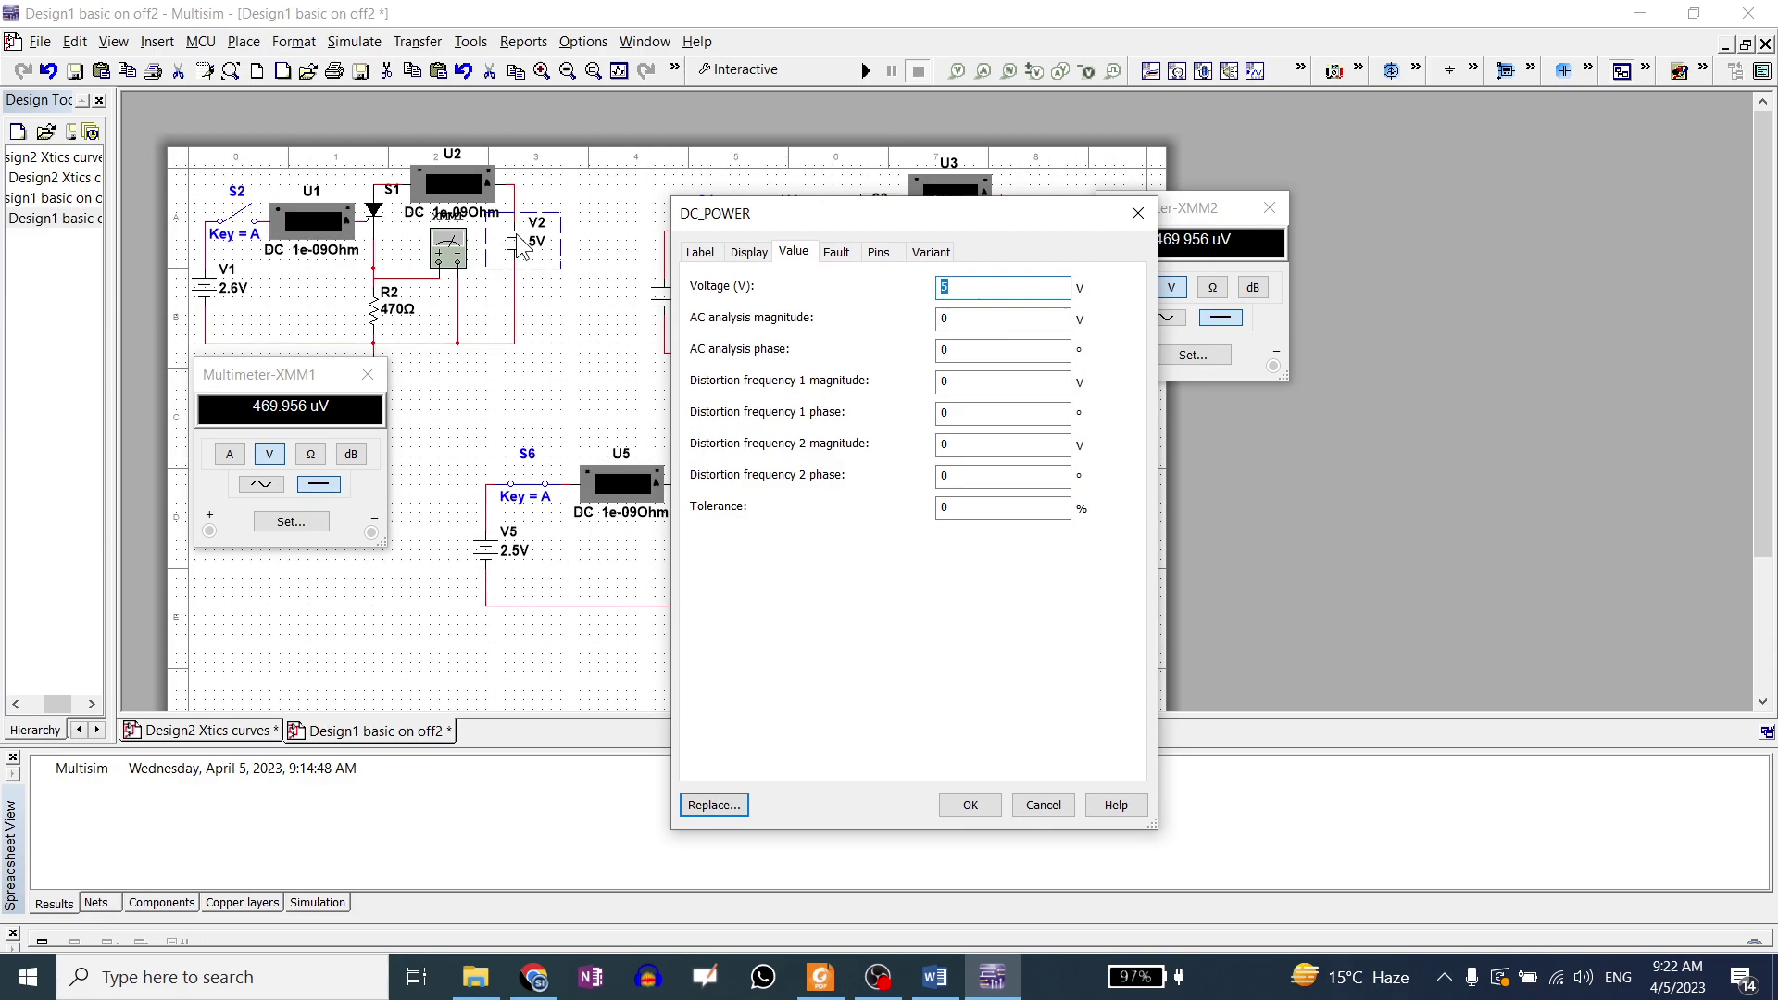
{"action": "type", "text": "10"}
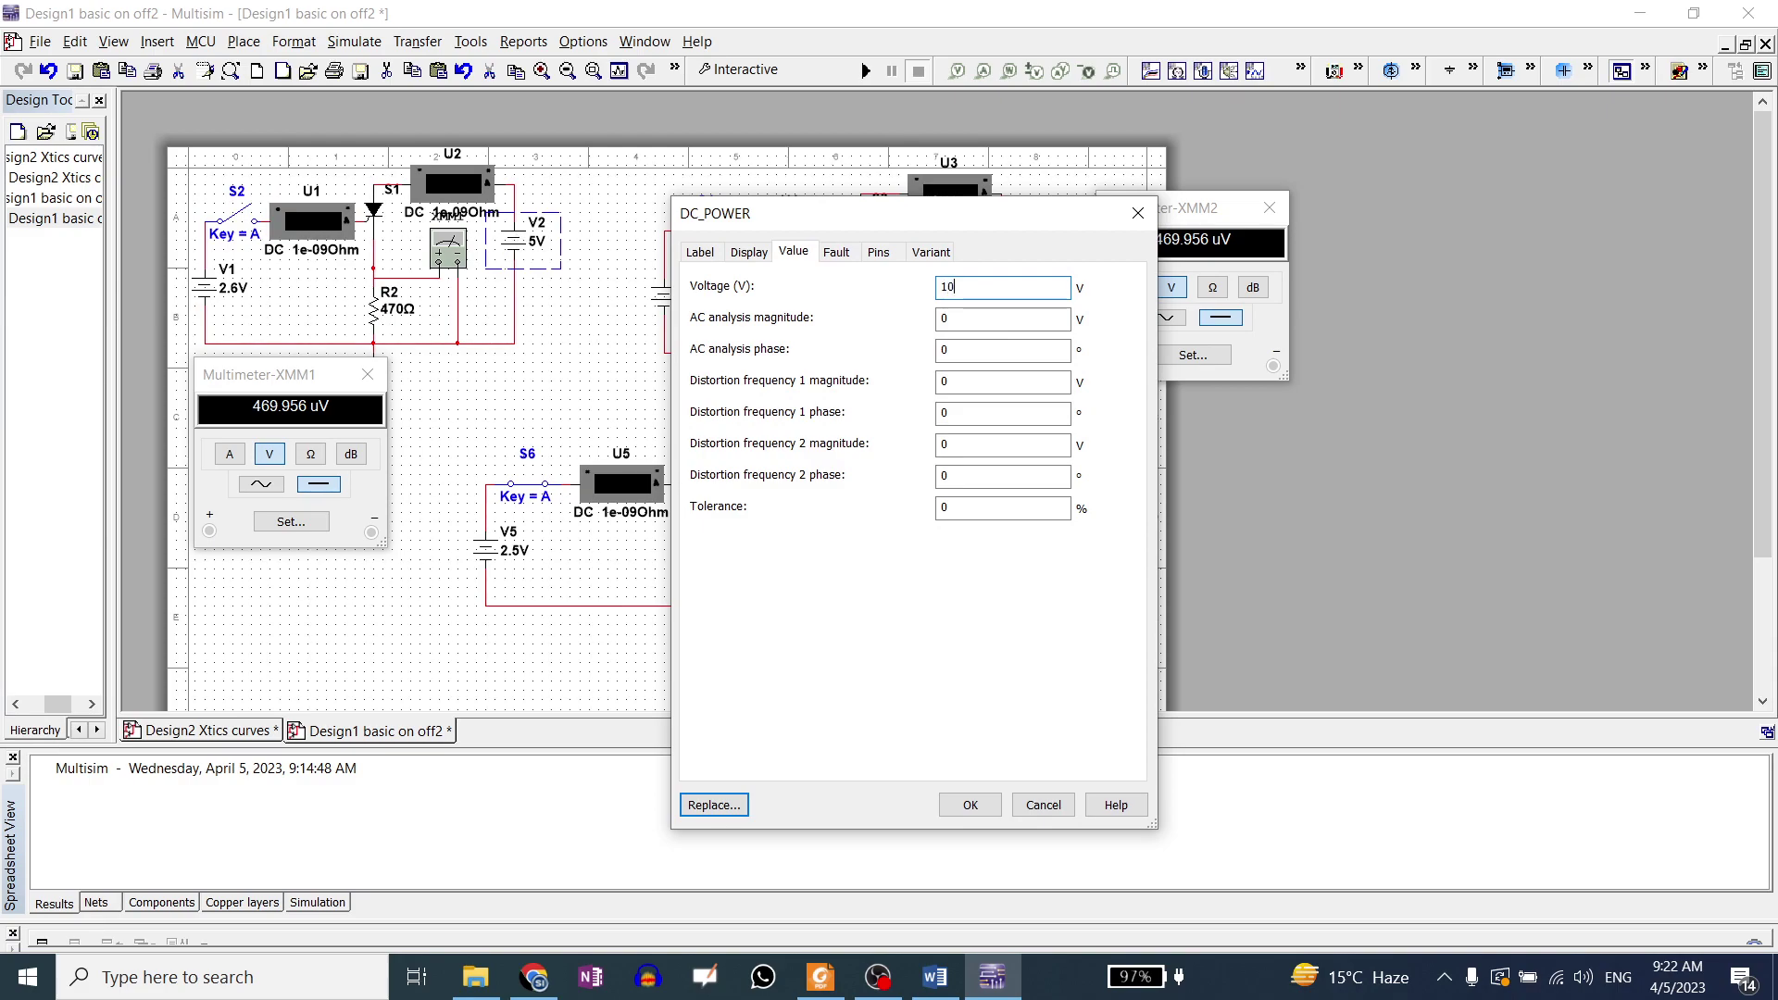
{"action": "left_click", "coordinate": [967, 805]}
{"action": "left_click", "coordinate": [867, 72]}
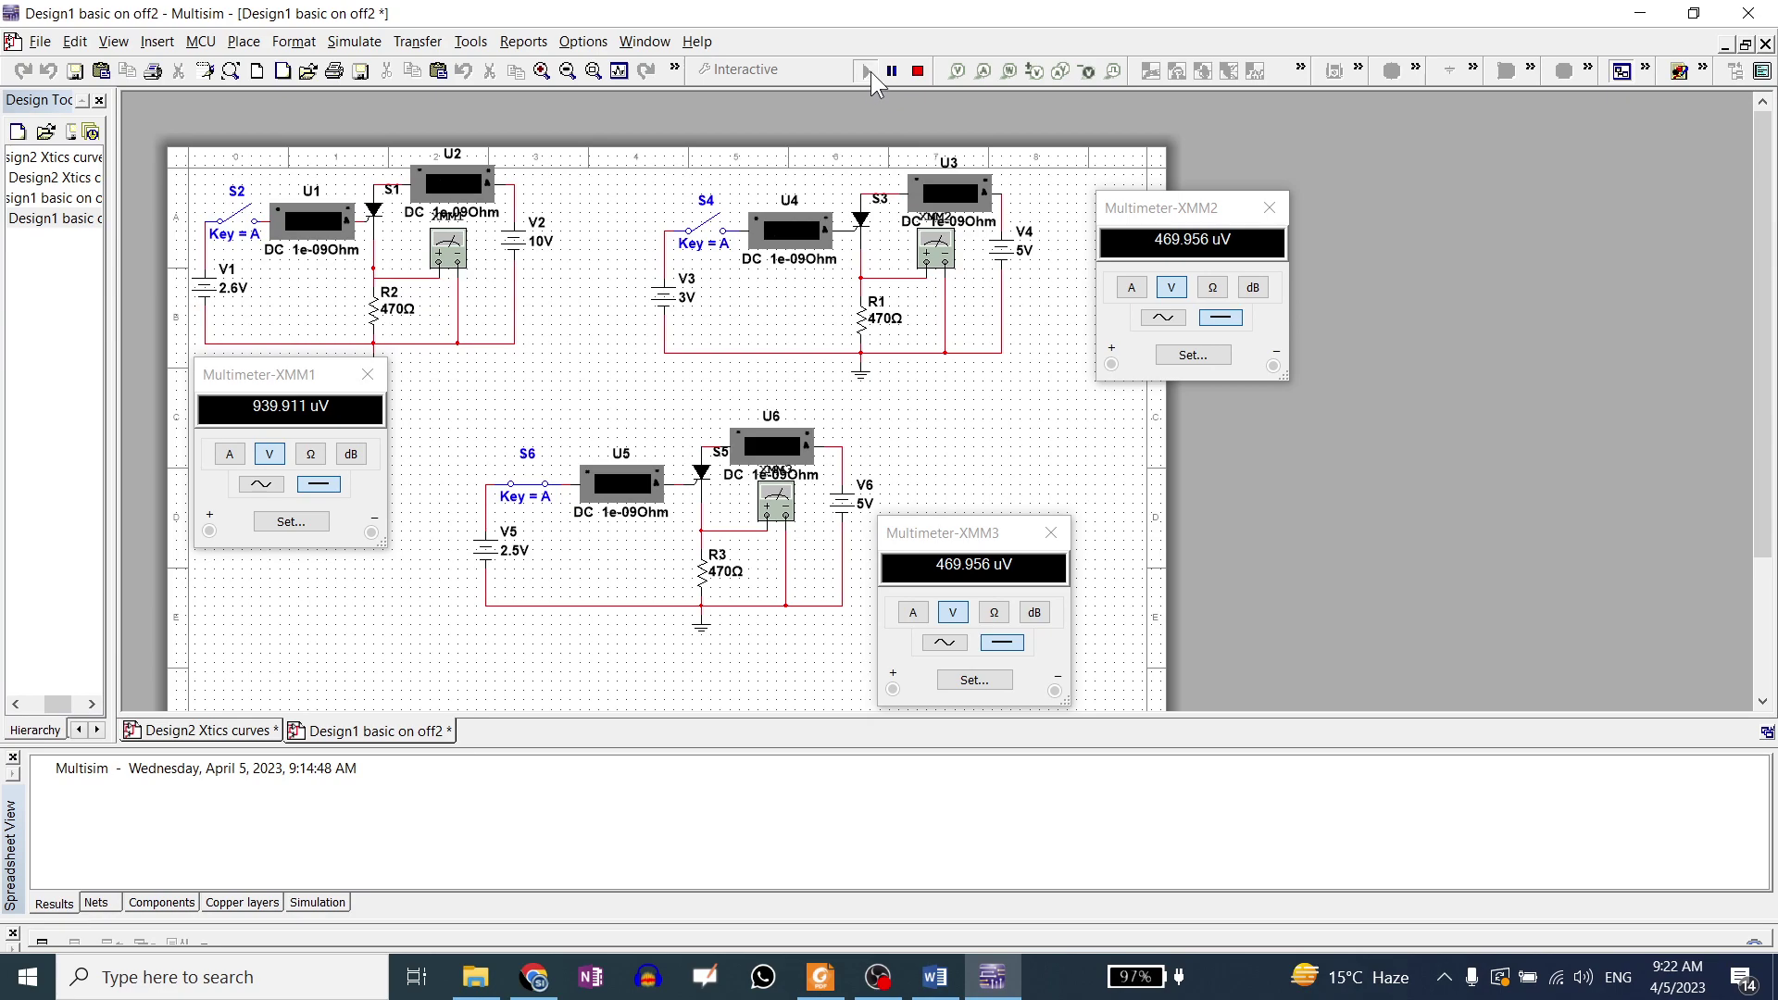
Stop the simulation, set source V2 to 50 V, and restart it with switch S2 open.
{"action": "left_click", "coordinate": [921, 72]}
{"action": "left_click", "coordinate": [515, 242]}
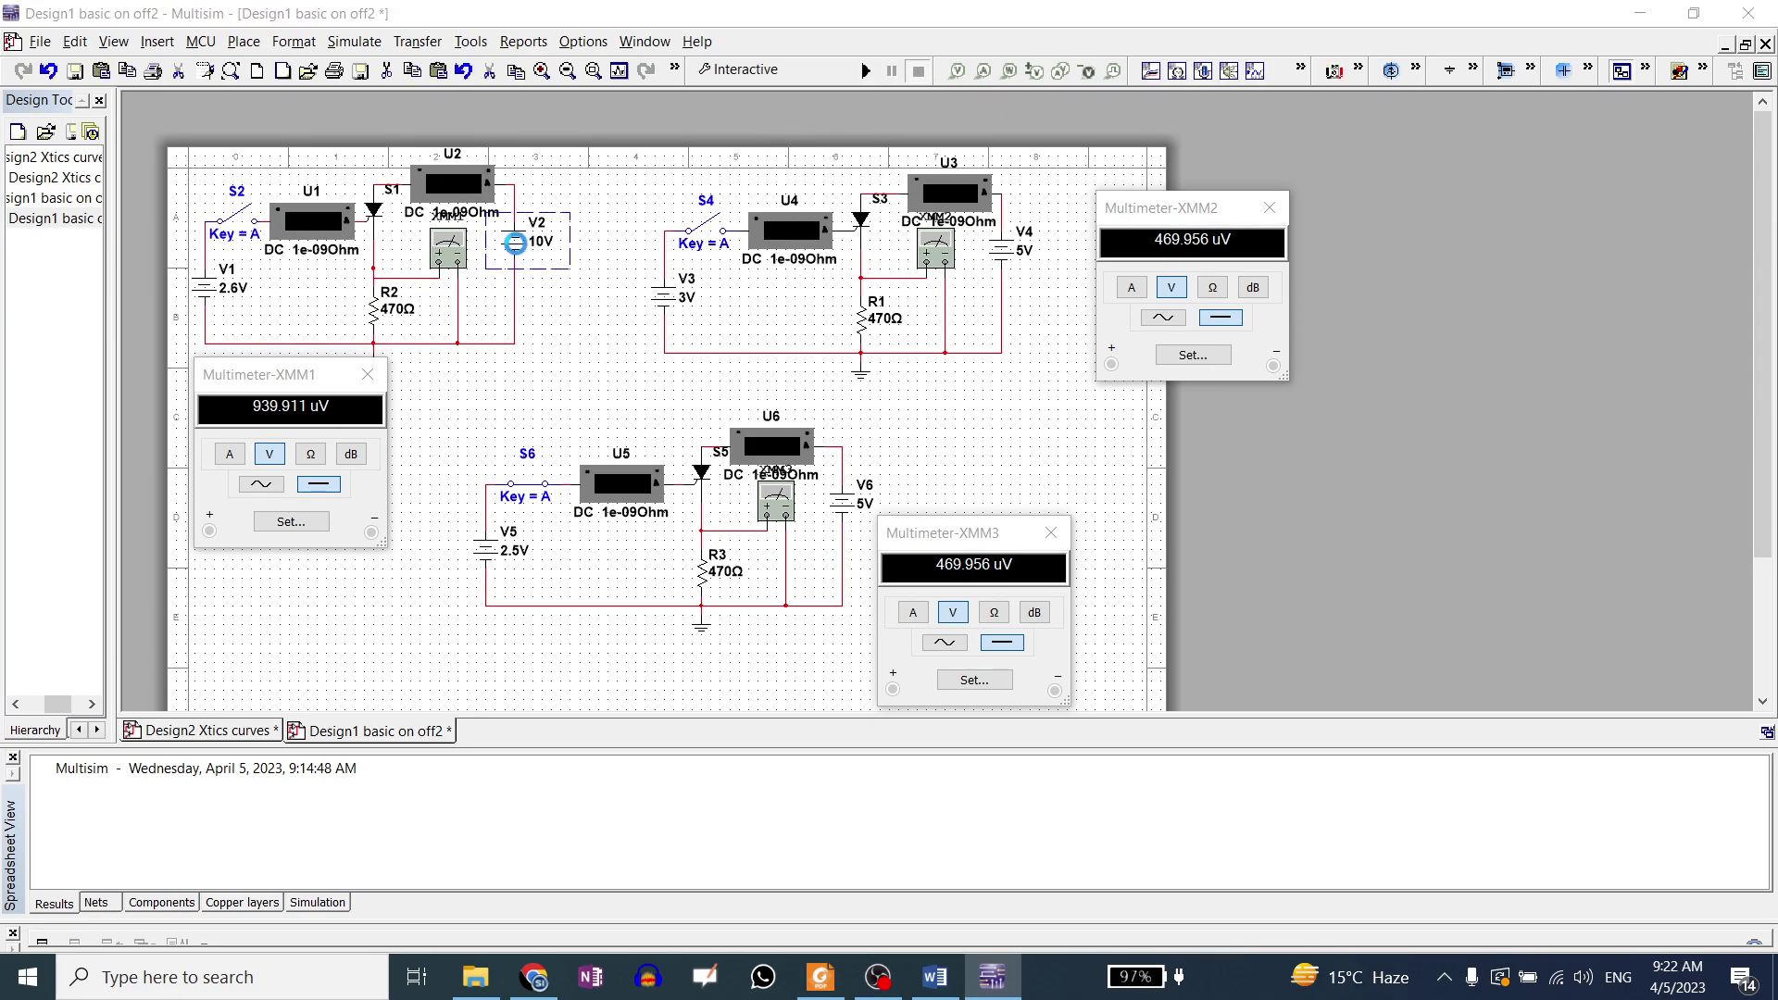
{"action": "double_click", "coordinate": [514, 243]}
{"action": "type", "text": "50"}
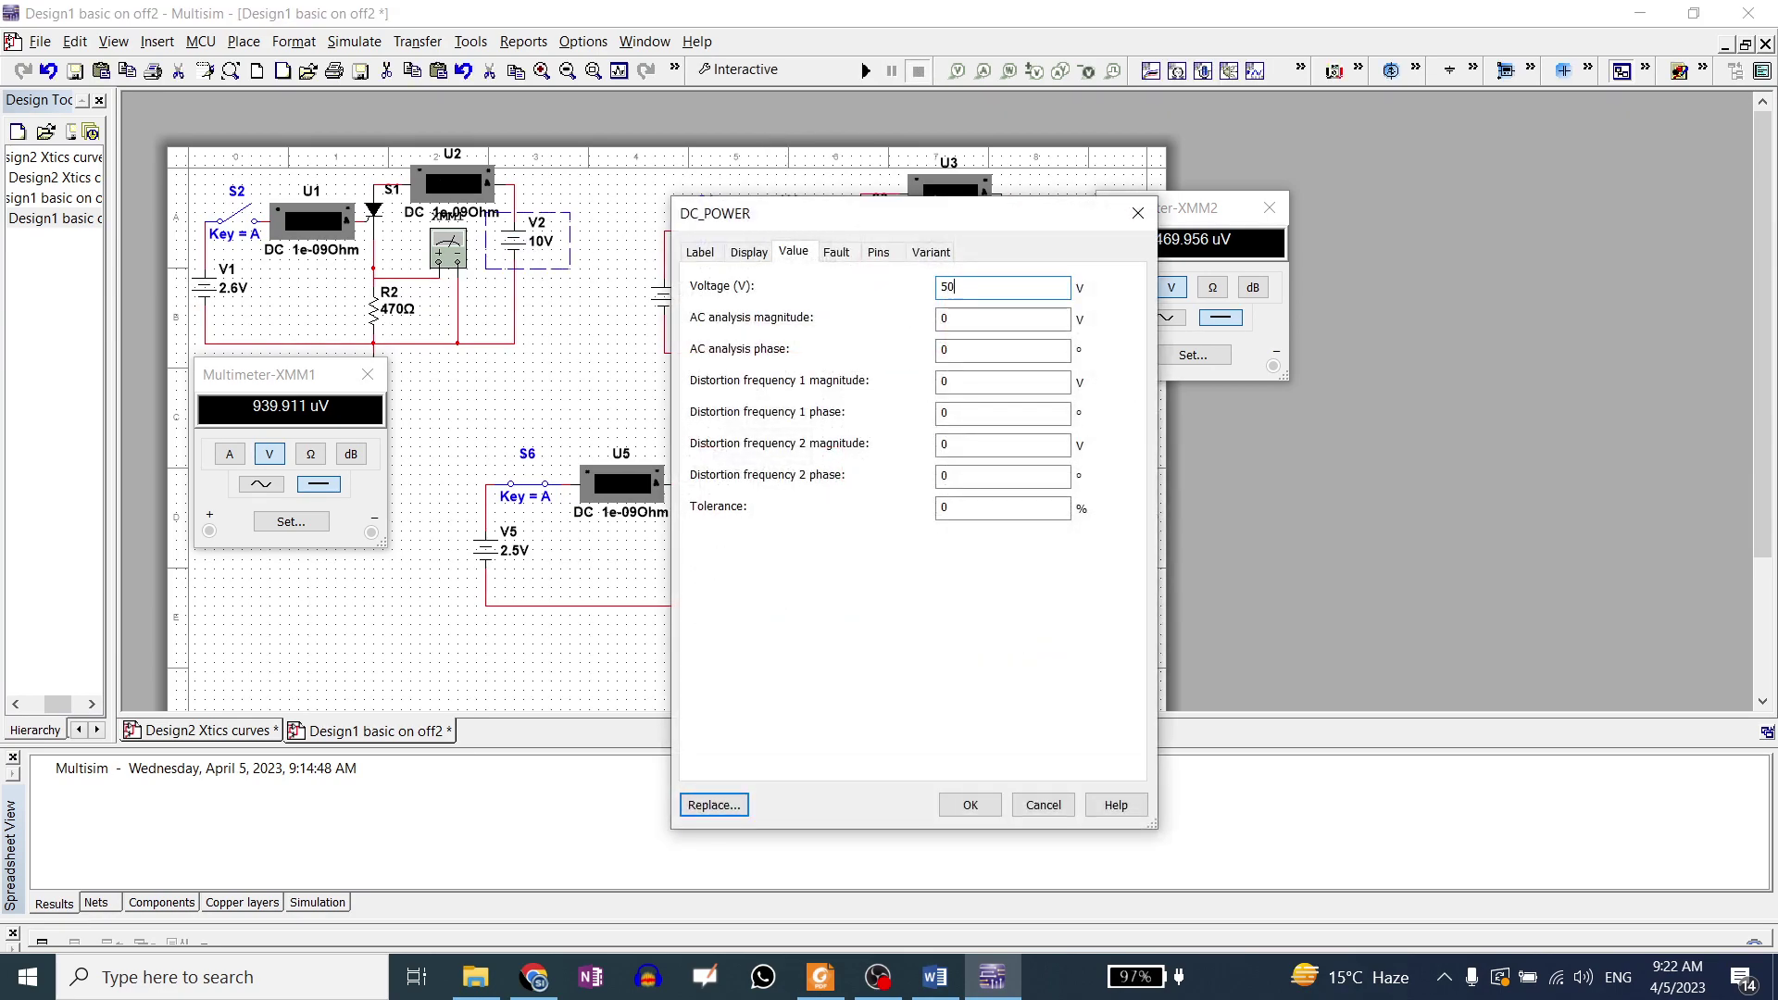
{"action": "left_click", "coordinate": [969, 805]}
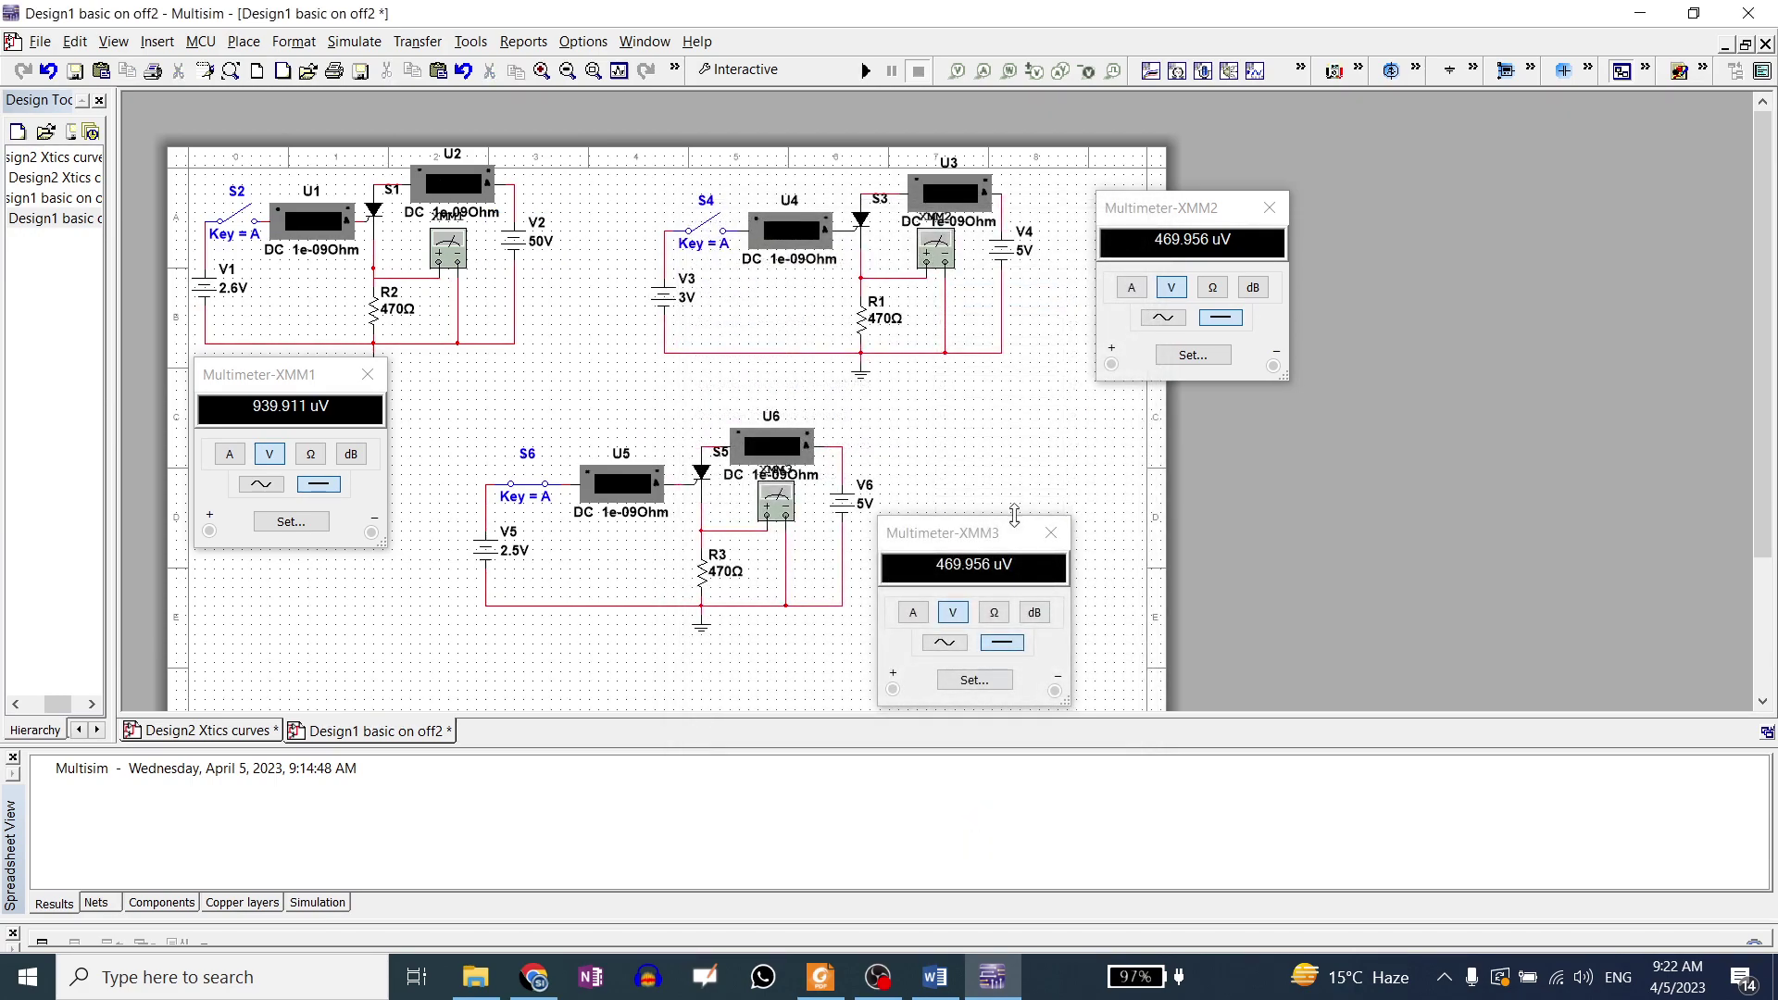
{"action": "left_click", "coordinate": [863, 75]}
Open the design file "Design4 GTO&SCR negative pulse off cct" from the Lab6a Thyristor - upload folder.
{"action": "left_click", "coordinate": [475, 977]}
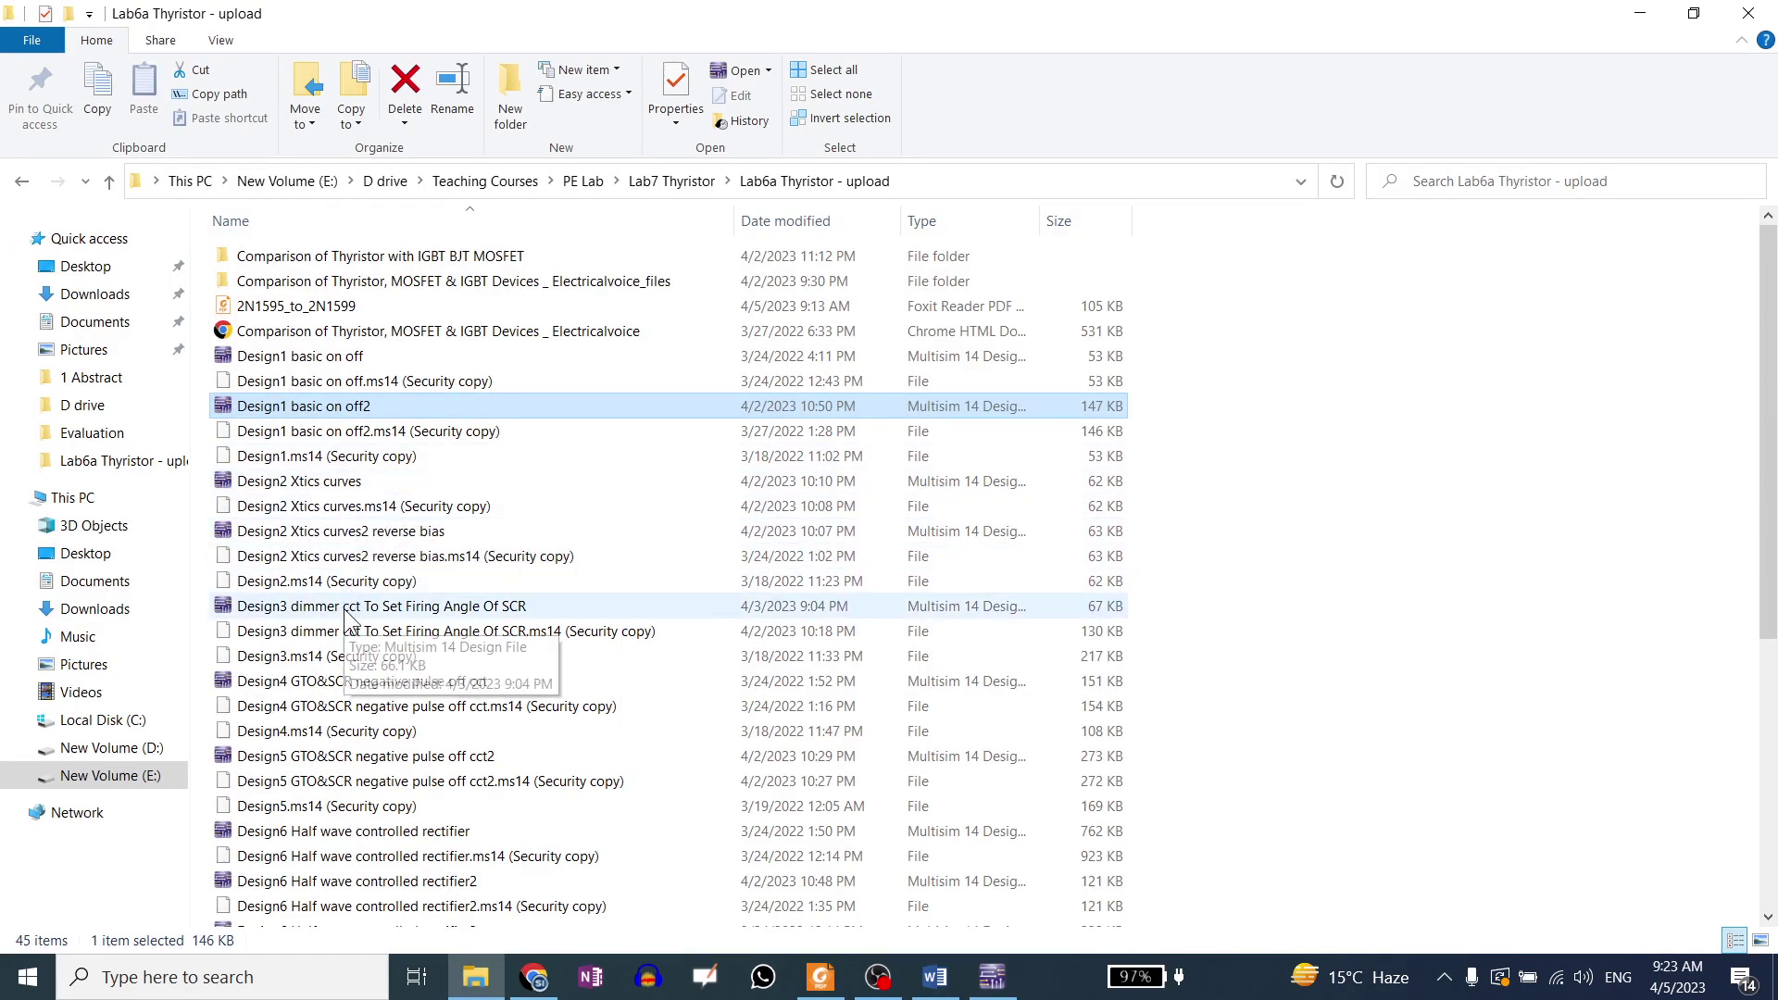
{"action": "left_click", "coordinate": [346, 689]}
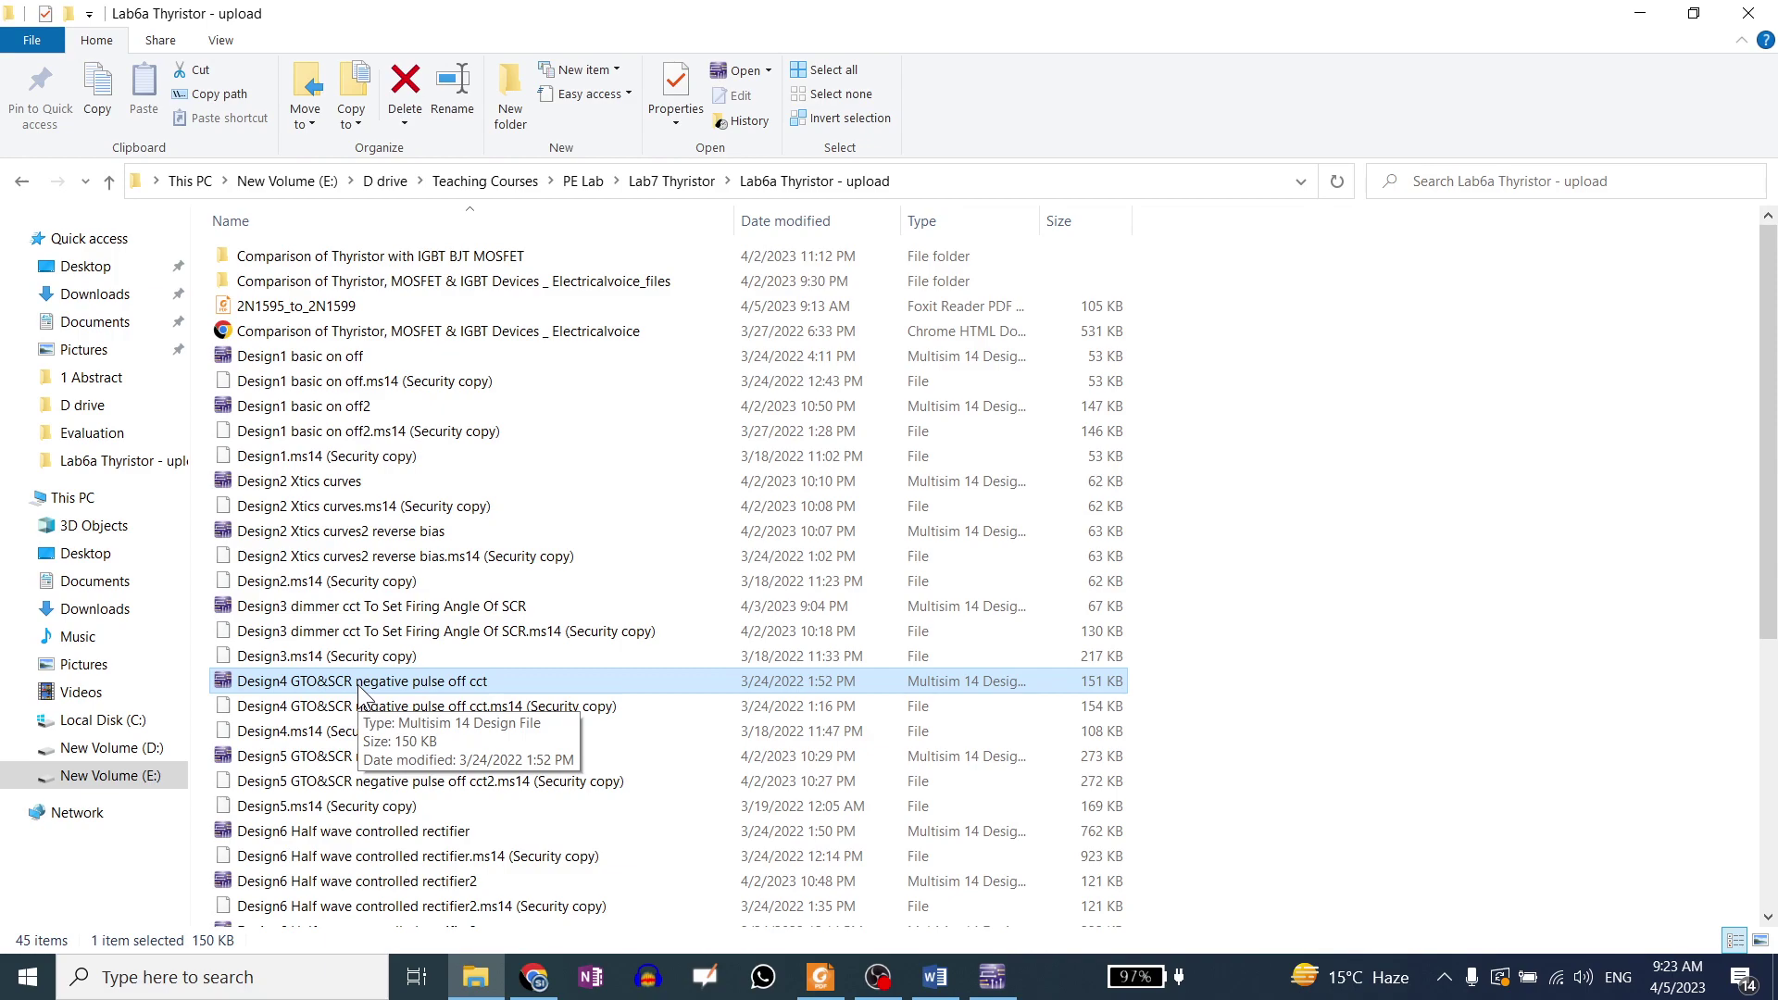
{"action": "double_click", "coordinate": [359, 687]}
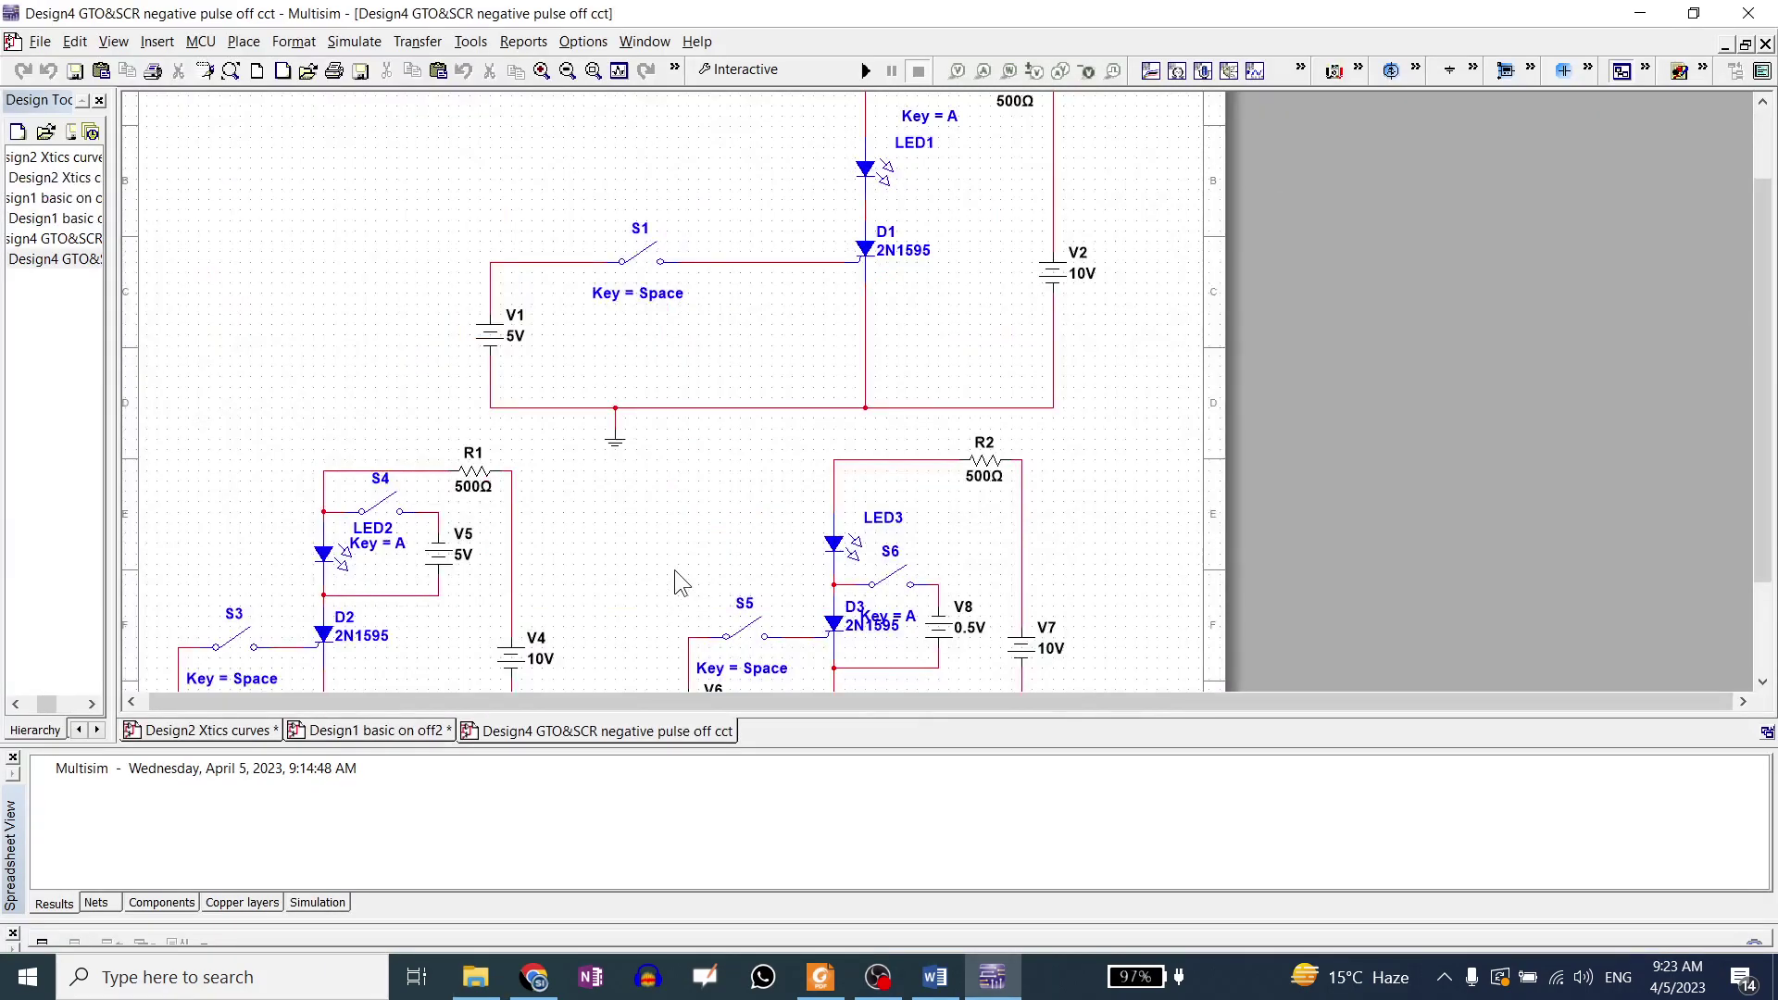
{"action": "scroll", "coordinate": [387, 327], "scroll_direction": "down", "scroll_amount": 1}
{"action": "scroll", "coordinate": [376, 368], "scroll_direction": "down", "scroll_amount": 1}
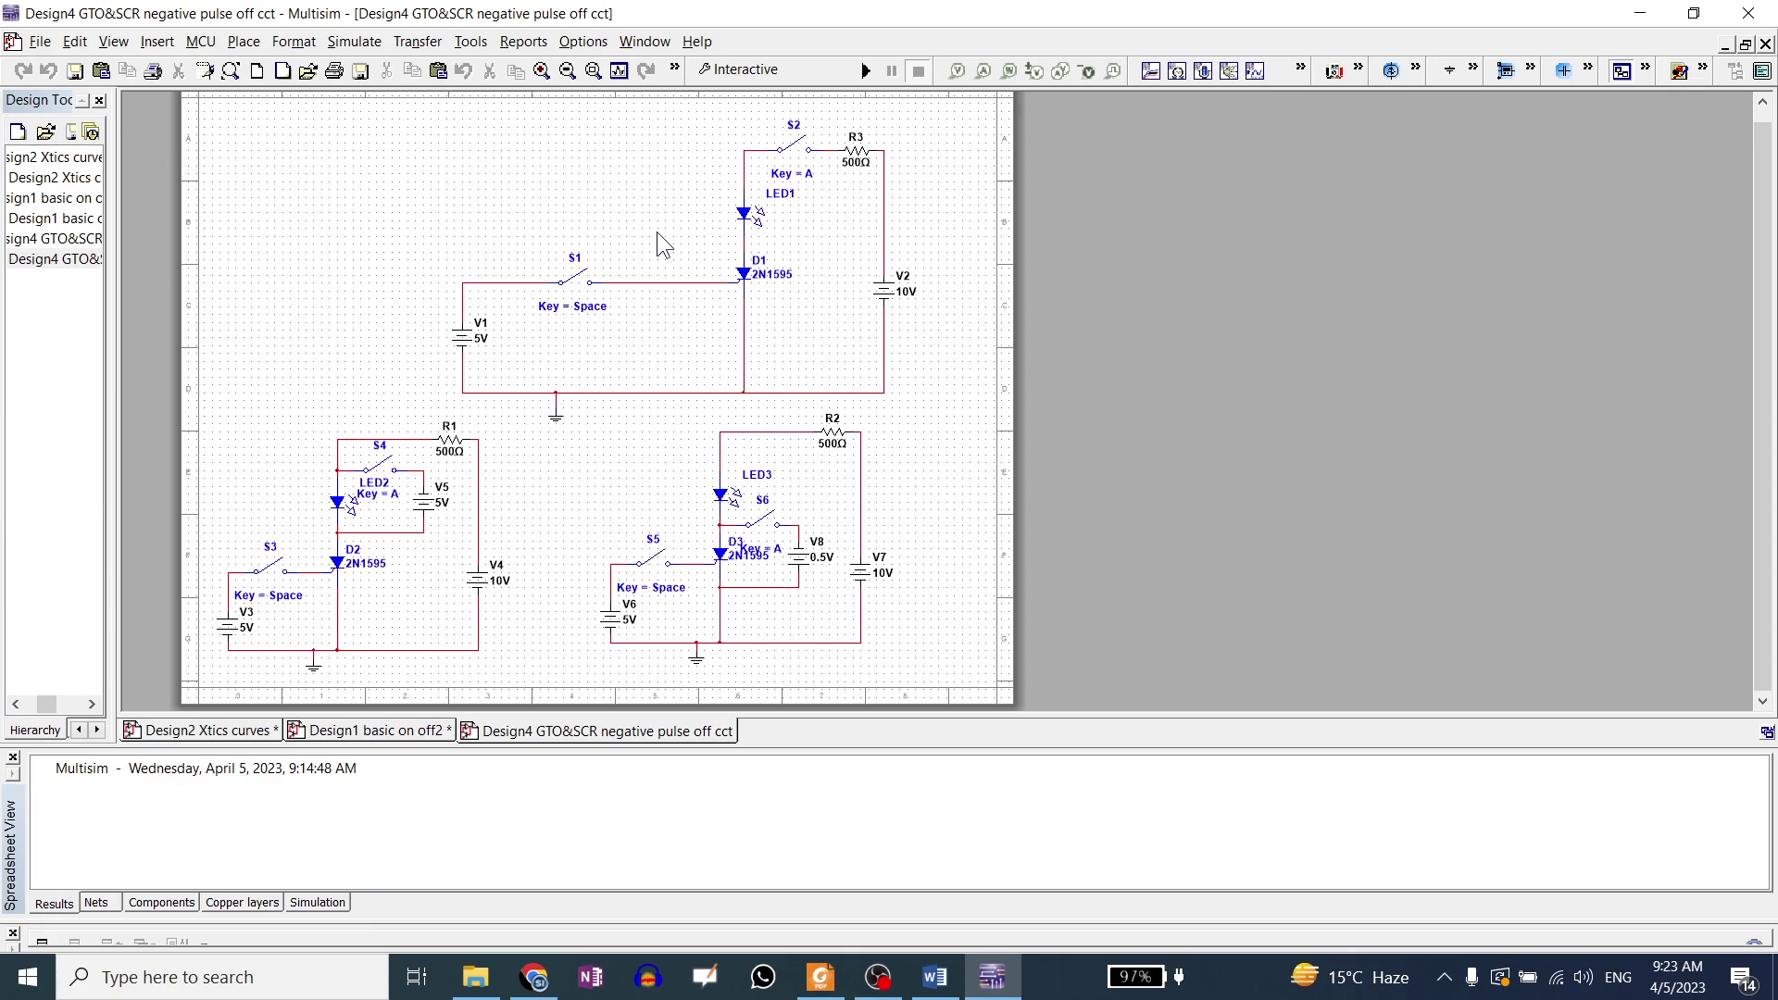
Examine the upper D1 2N1595 circuit against the gate trigger voltage and holding current ratings in the 2N1595_to_2N1599 datasheet.
{"action": "left_click", "coordinate": [820, 977]}
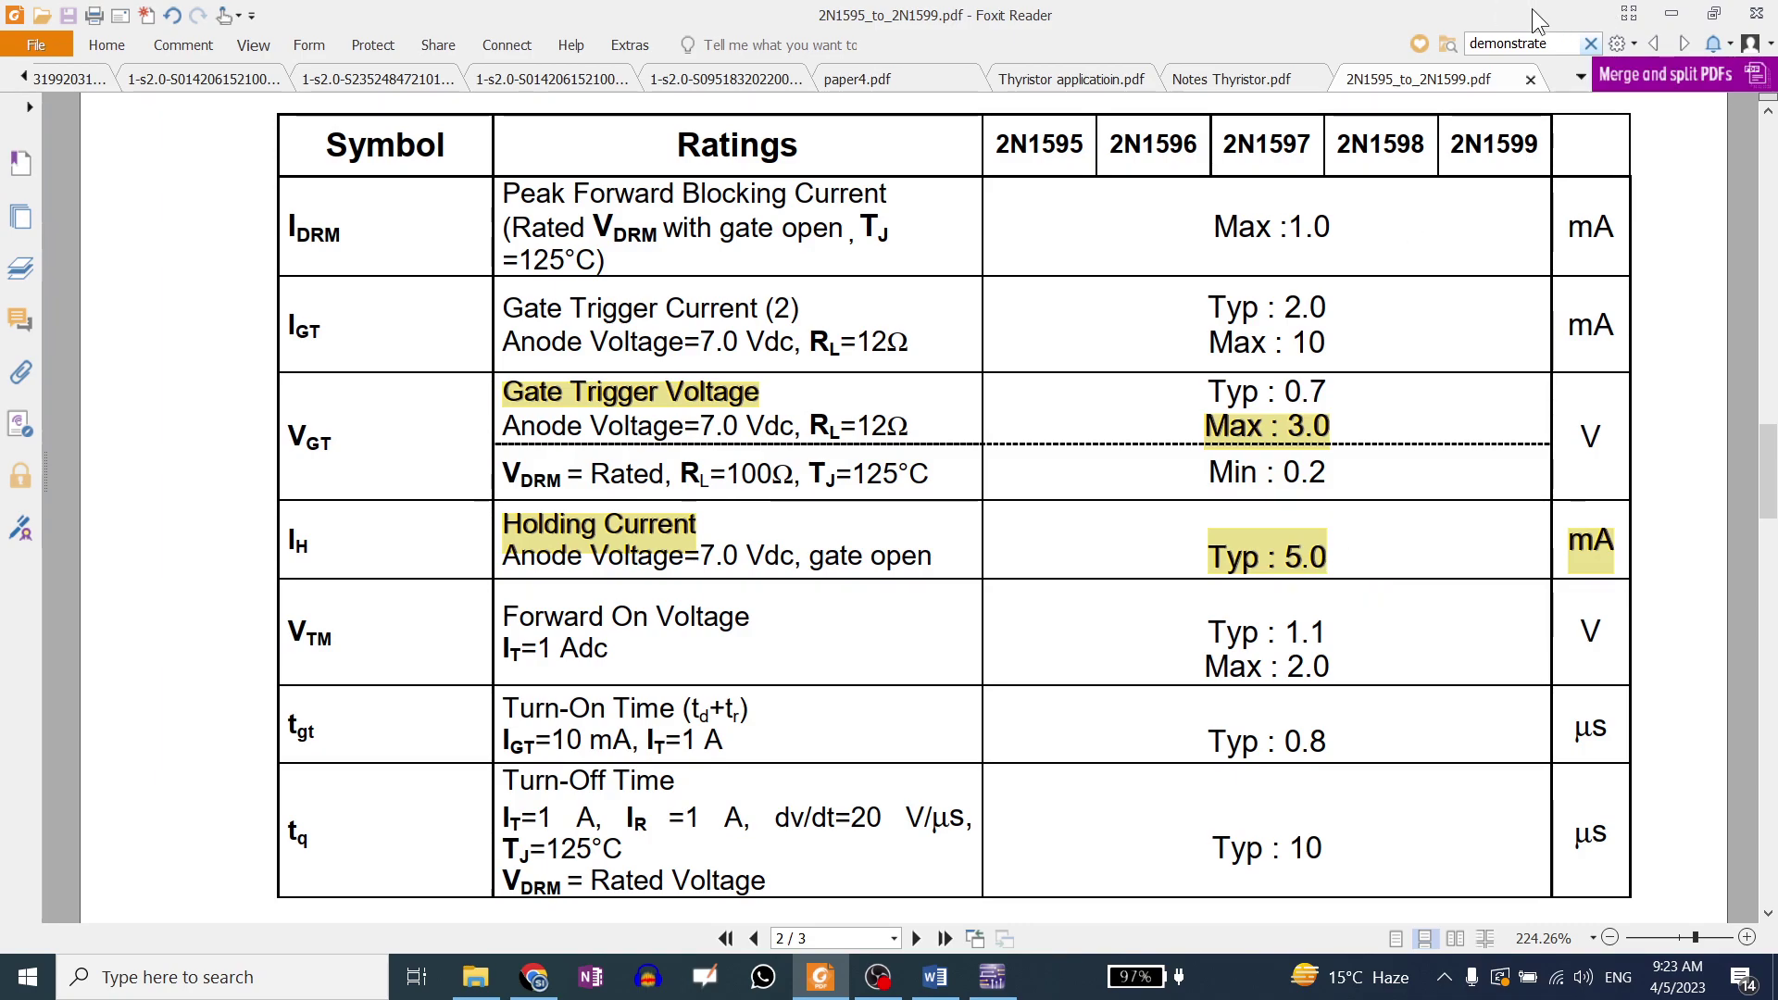
{"action": "left_click", "coordinate": [992, 977]}
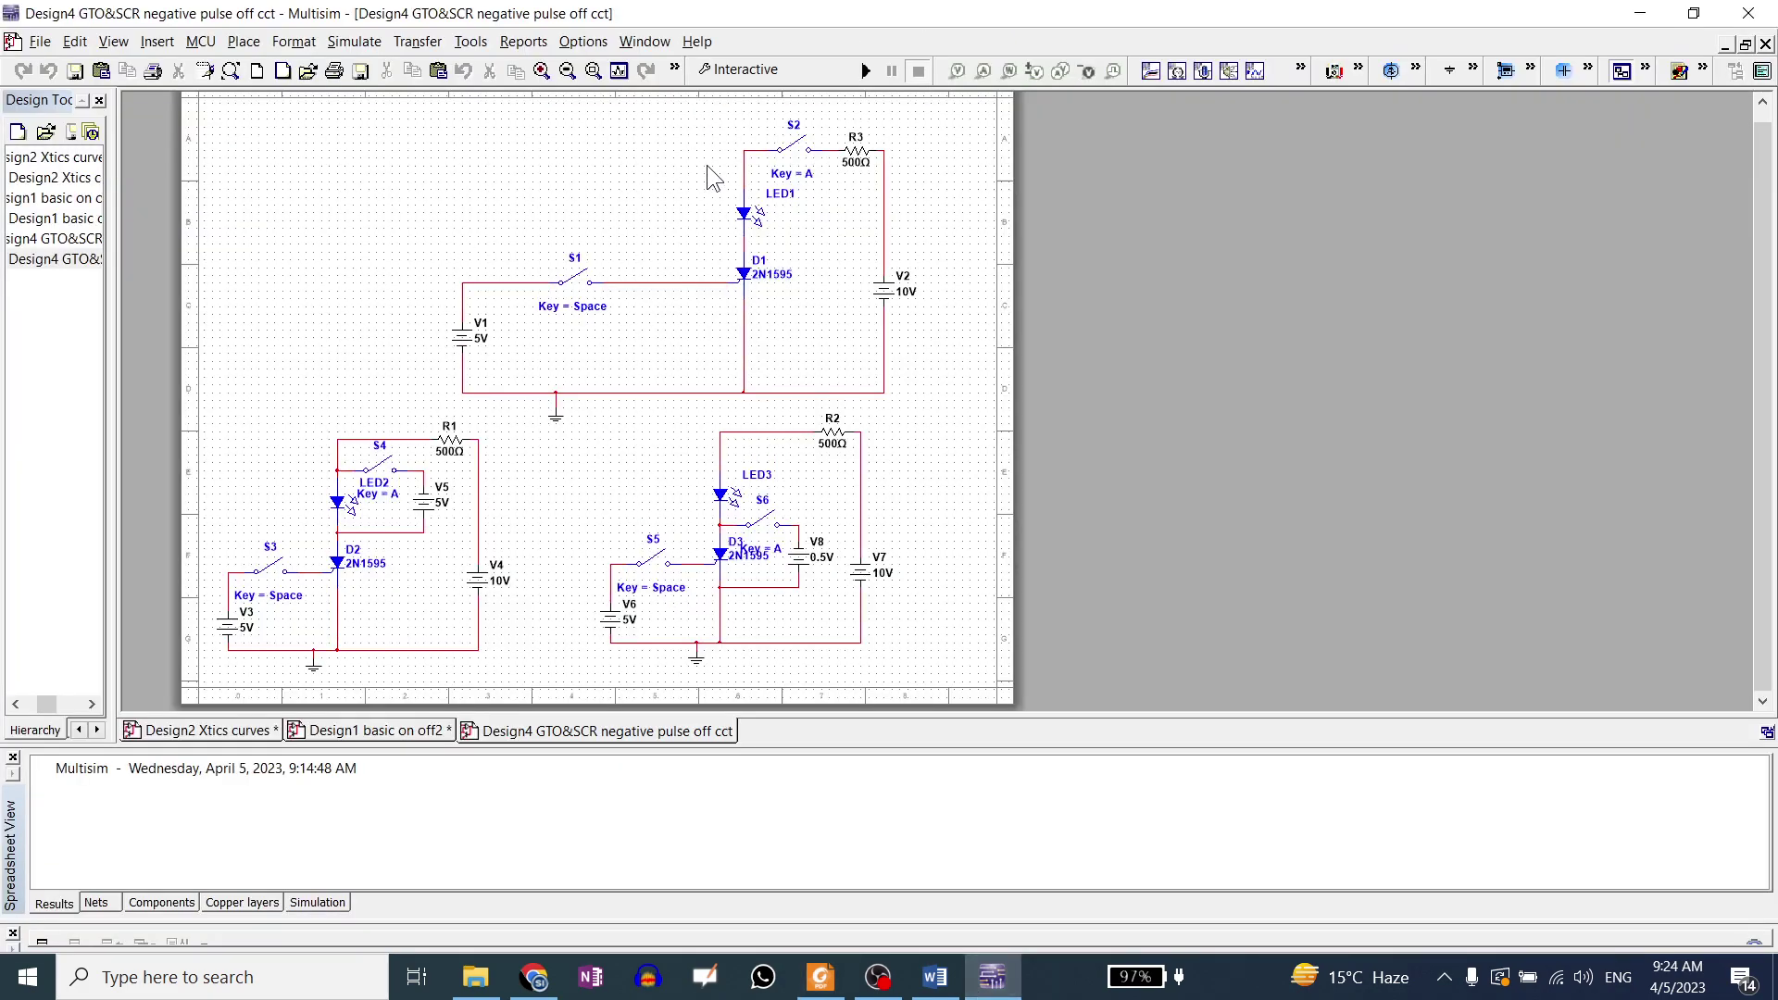
{"action": "scroll", "coordinate": [691, 201], "scroll_direction": "up", "scroll_amount": 1}
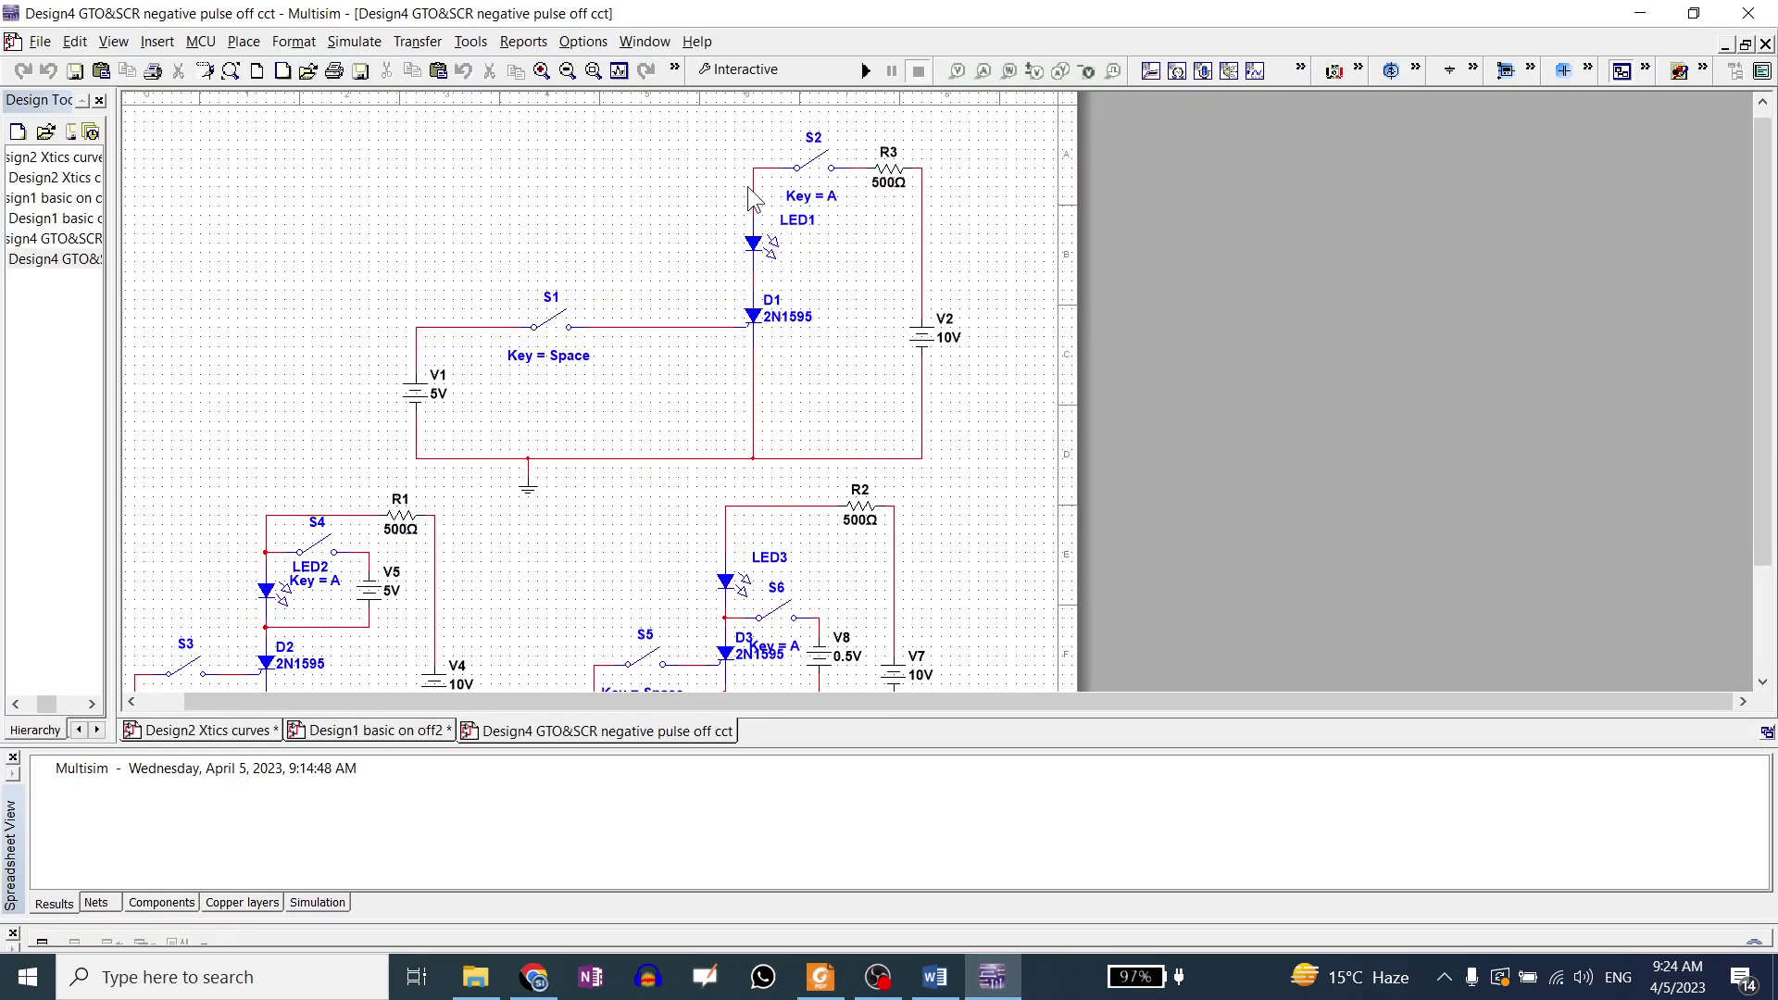
{"action": "scroll", "coordinate": [746, 185], "scroll_direction": "up", "scroll_amount": 2}
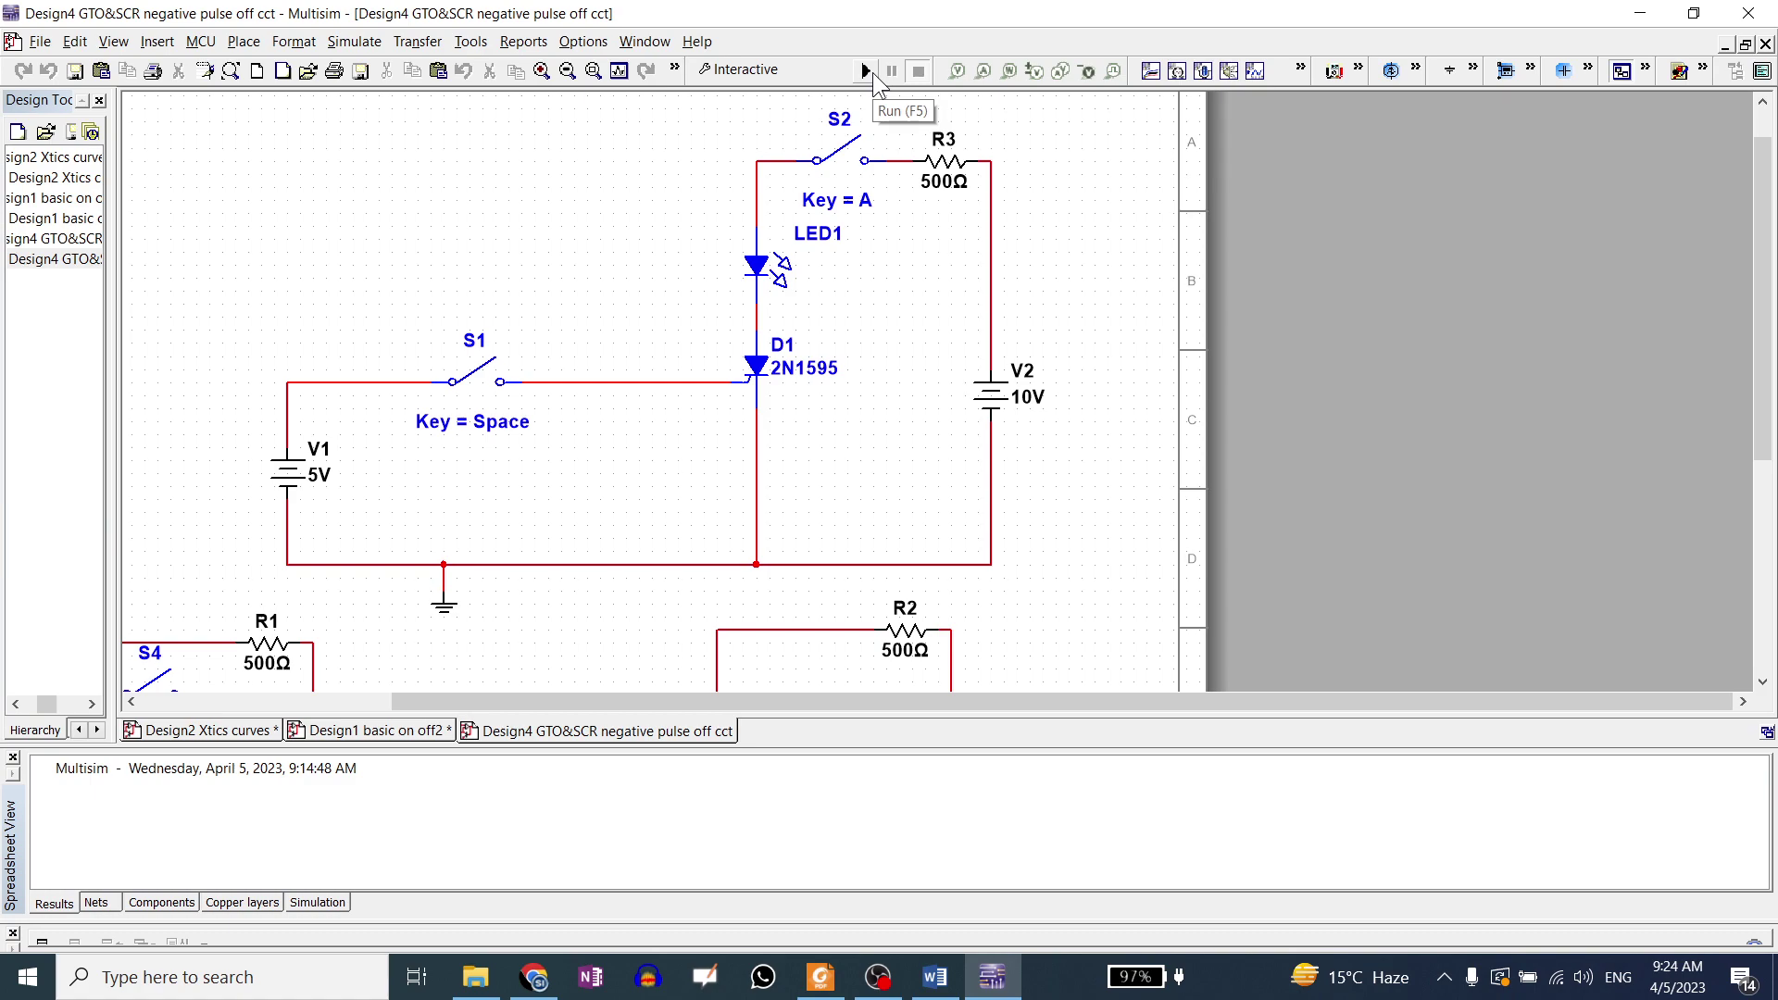
{"action": "left_click", "coordinate": [820, 985]}
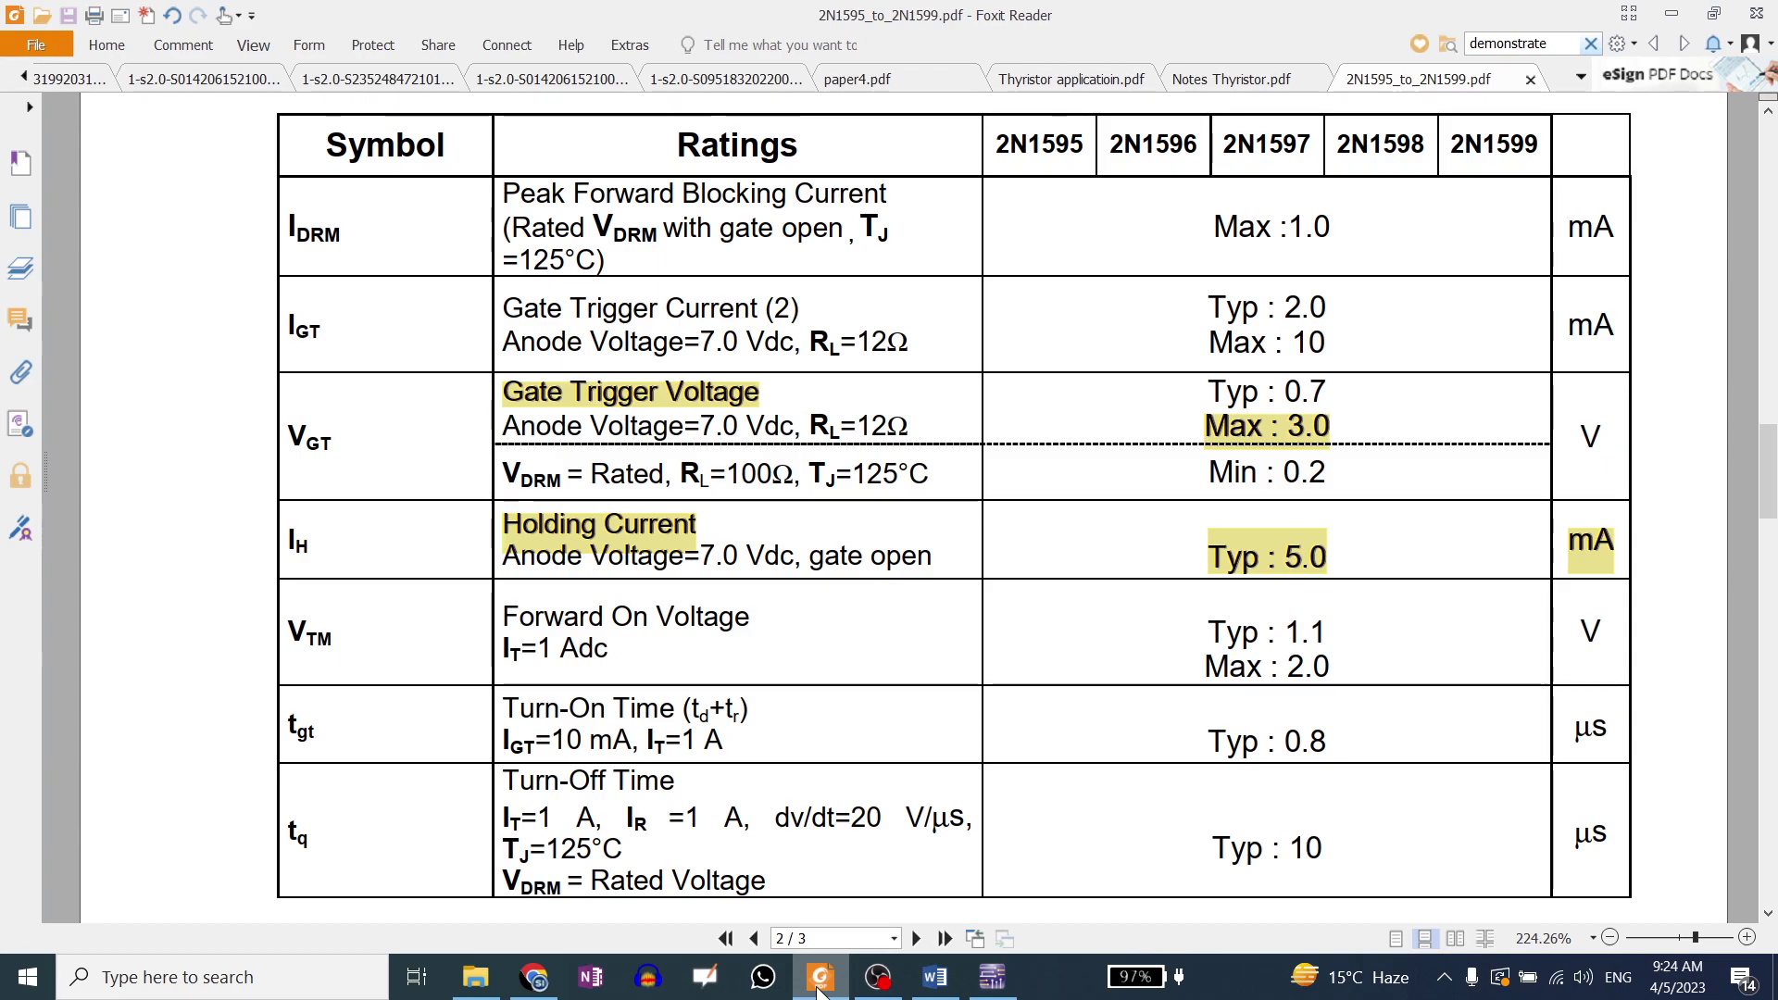
{"action": "left_click", "coordinate": [819, 985]}
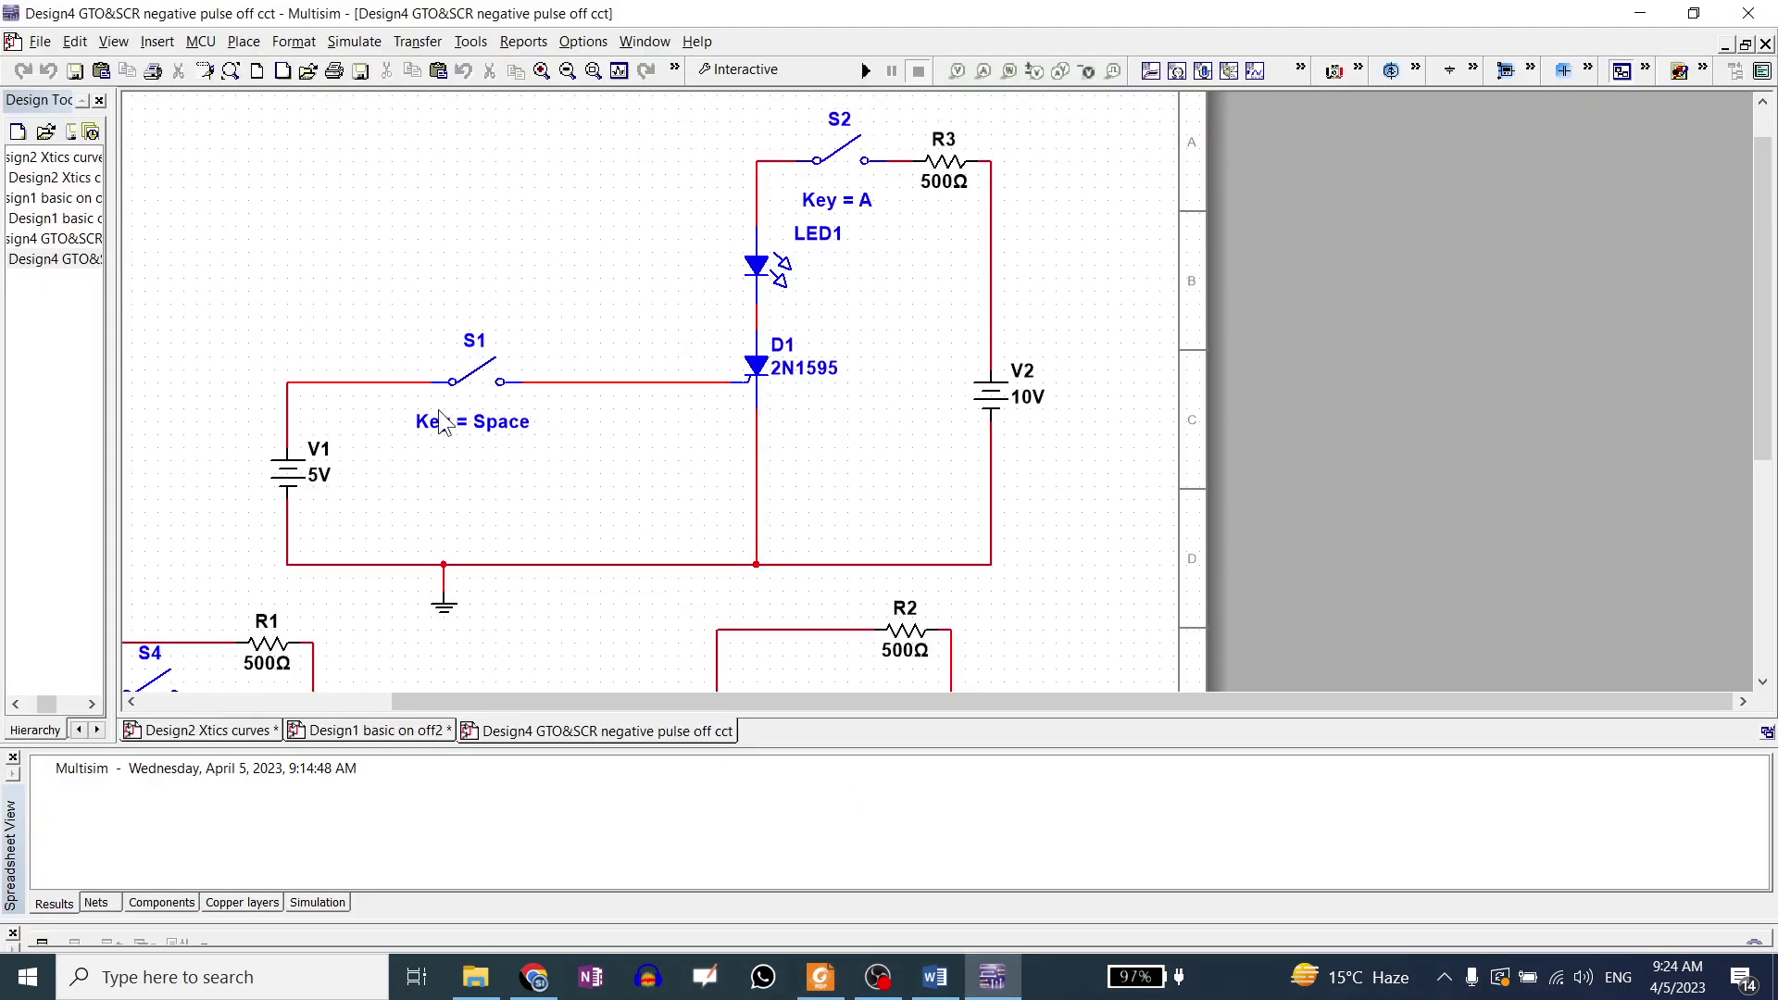
Run the Design4 simulation and close anode switch S2 and gate switch S1 to trigger D1.
{"action": "left_click", "coordinate": [865, 70]}
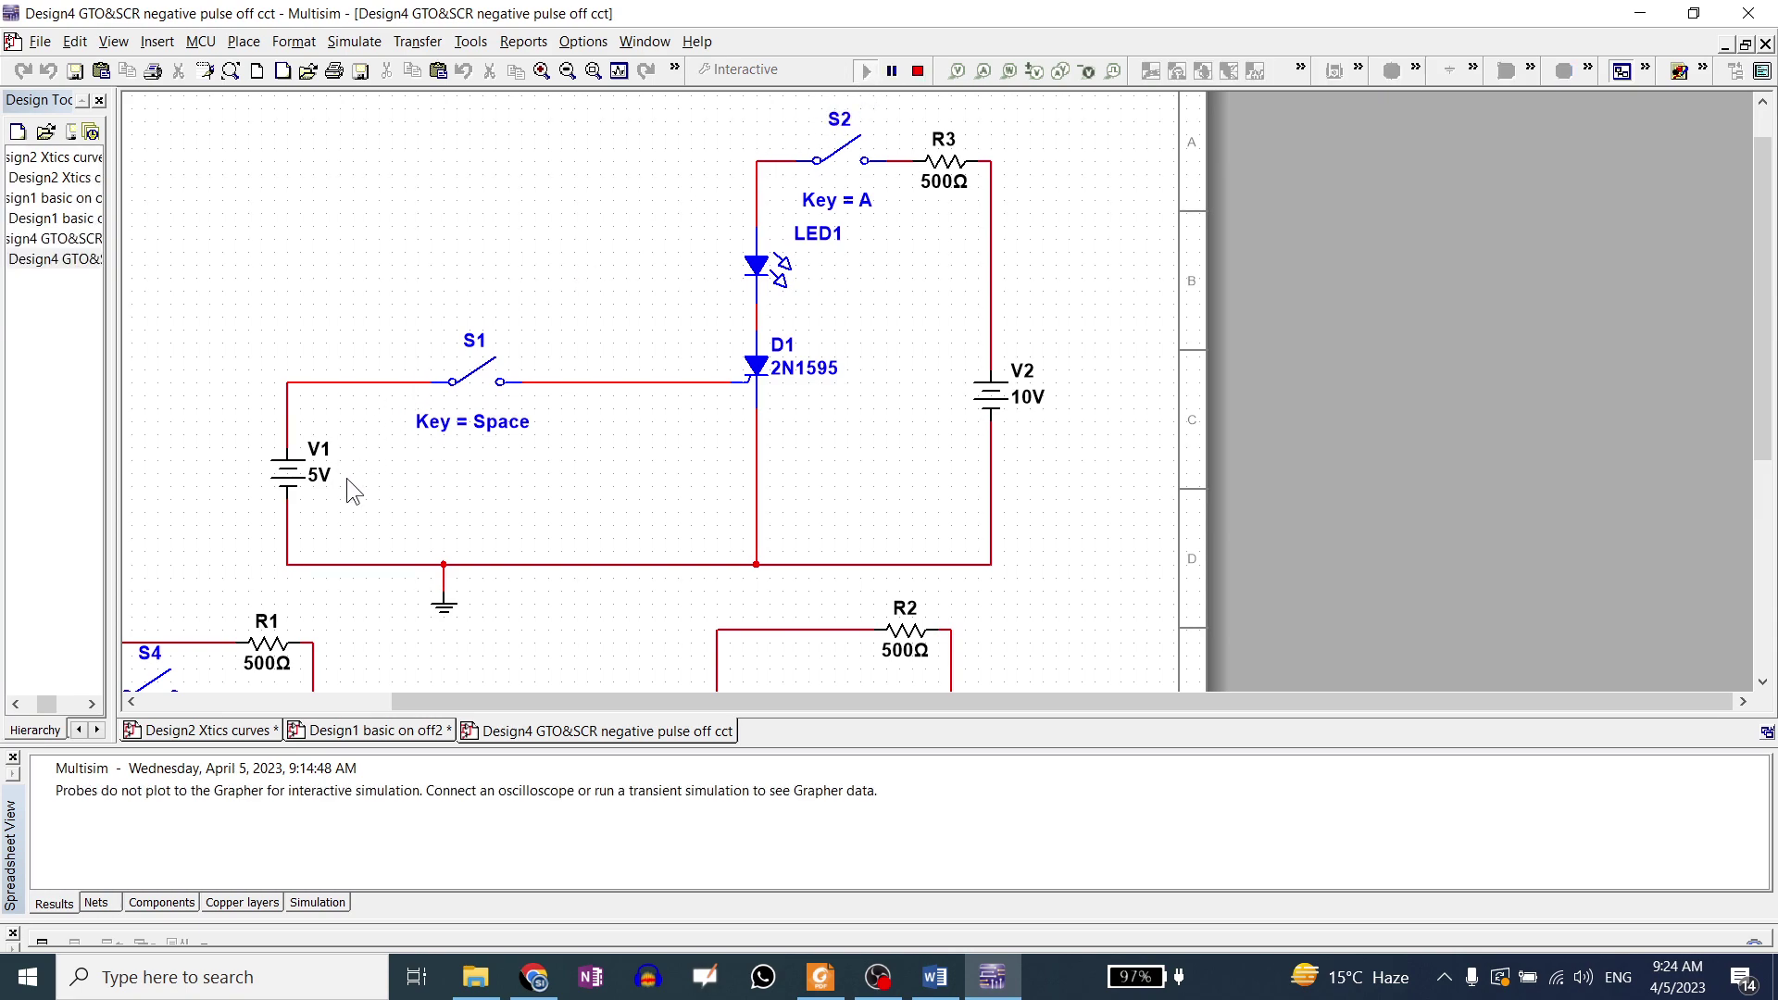
{"action": "key", "text": "a"}
{"action": "left_click", "coordinate": [472, 382]}
{"action": "left_click", "coordinate": [472, 382]}
{"action": "left_click", "coordinate": [472, 383]}
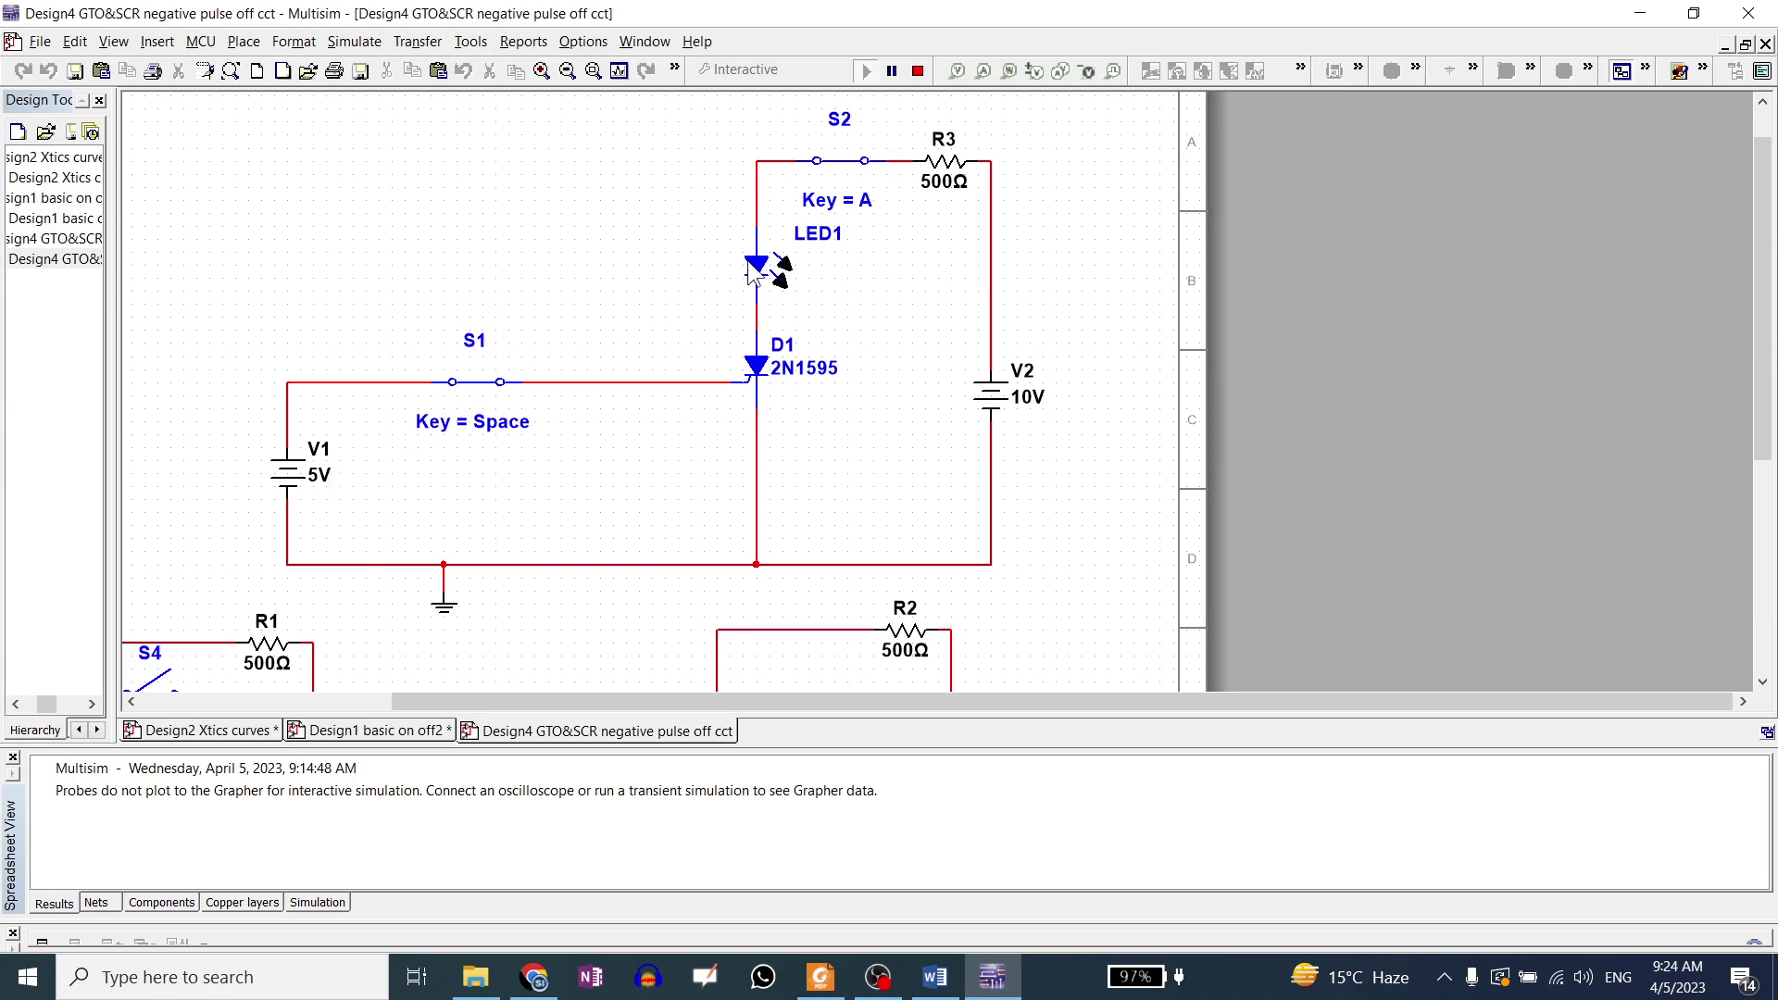
Stop the simulation, set gate source V1 to 3 V, and run the circuit again with both switches closed.
{"action": "left_click", "coordinate": [918, 71]}
{"action": "double_click", "coordinate": [293, 483]}
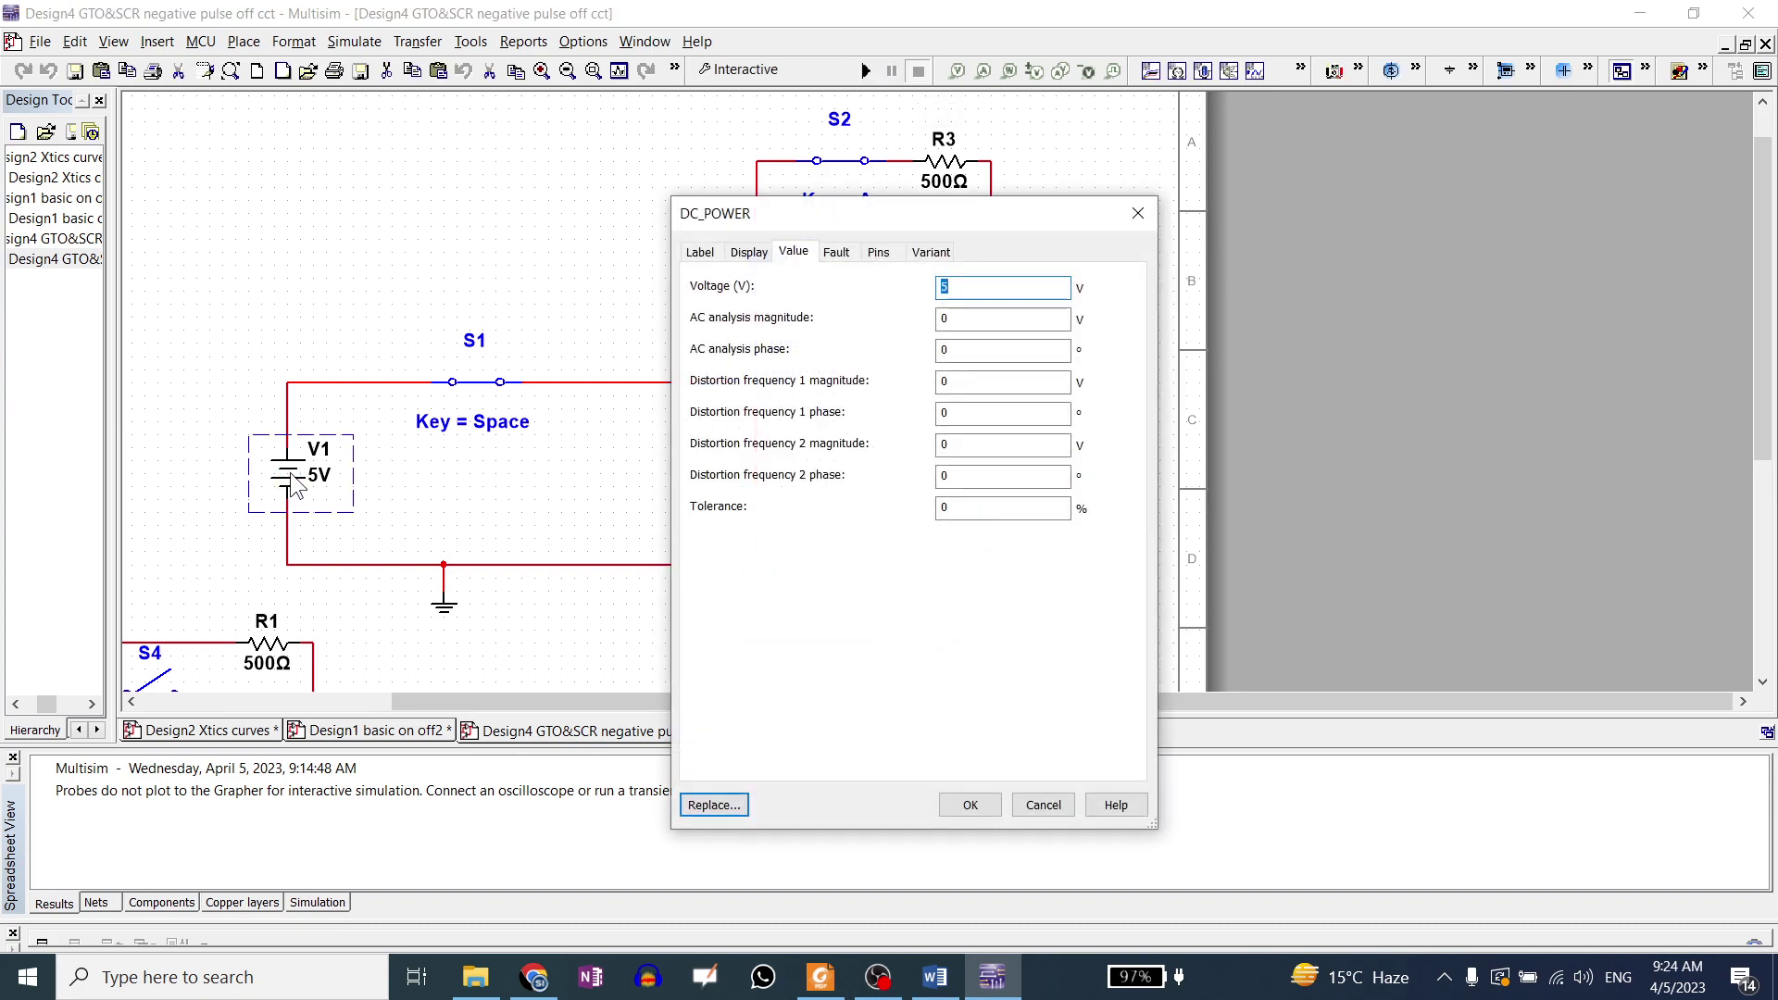
{"action": "type", "text": "3"}
{"action": "left_click", "coordinate": [970, 812]}
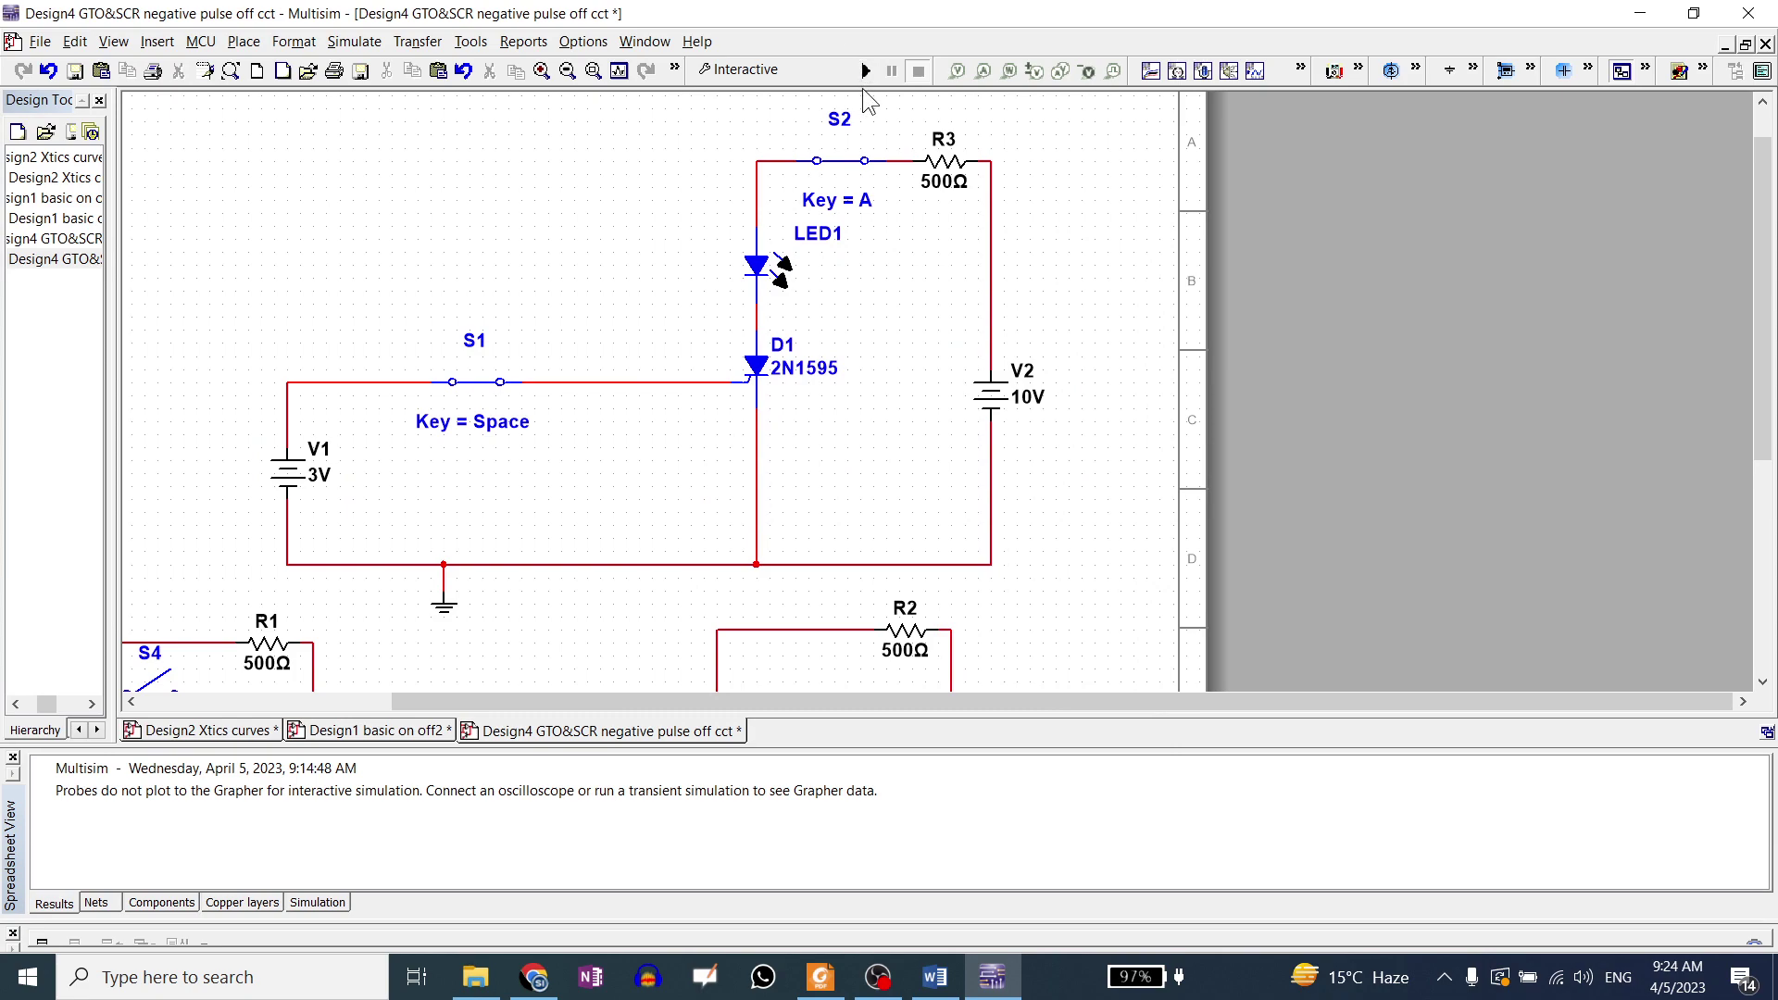
{"action": "left_click", "coordinate": [866, 71]}
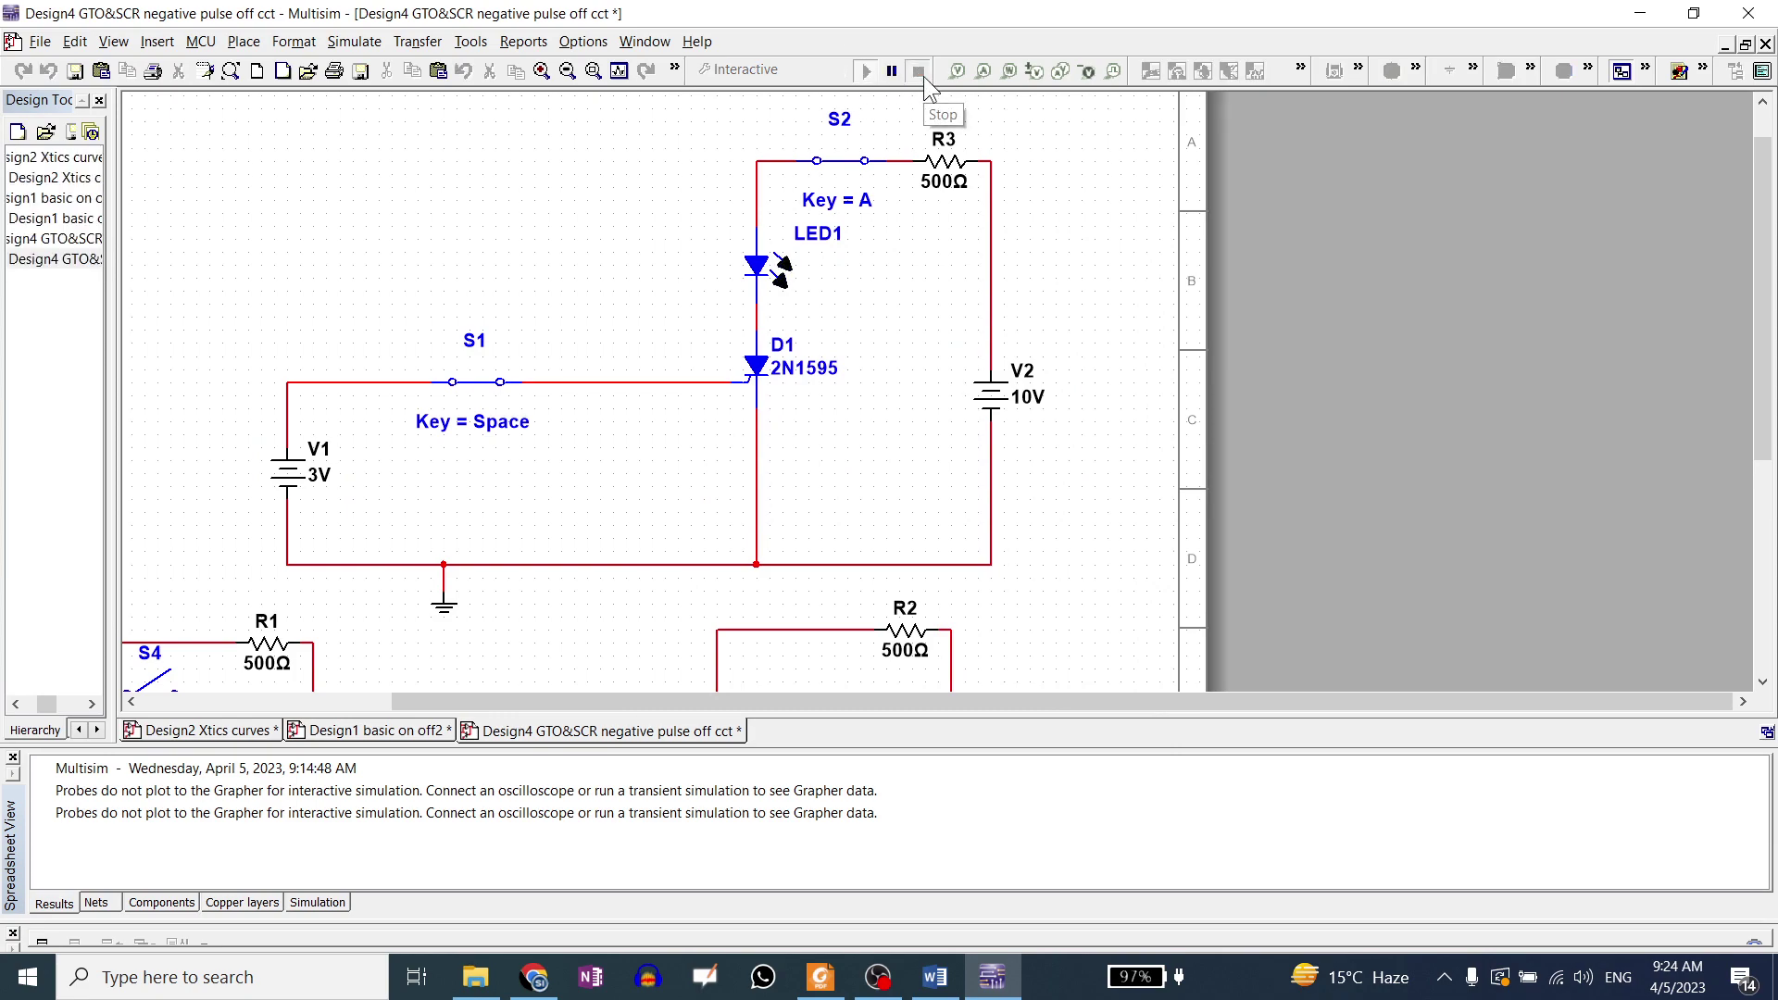
Stop the simulation, lower gate source V1 to 2.5 V, and rerun it to test whether D1 triggers.
{"action": "left_click", "coordinate": [924, 76]}
{"action": "double_click", "coordinate": [289, 471]}
{"action": "type", "text": "2"}
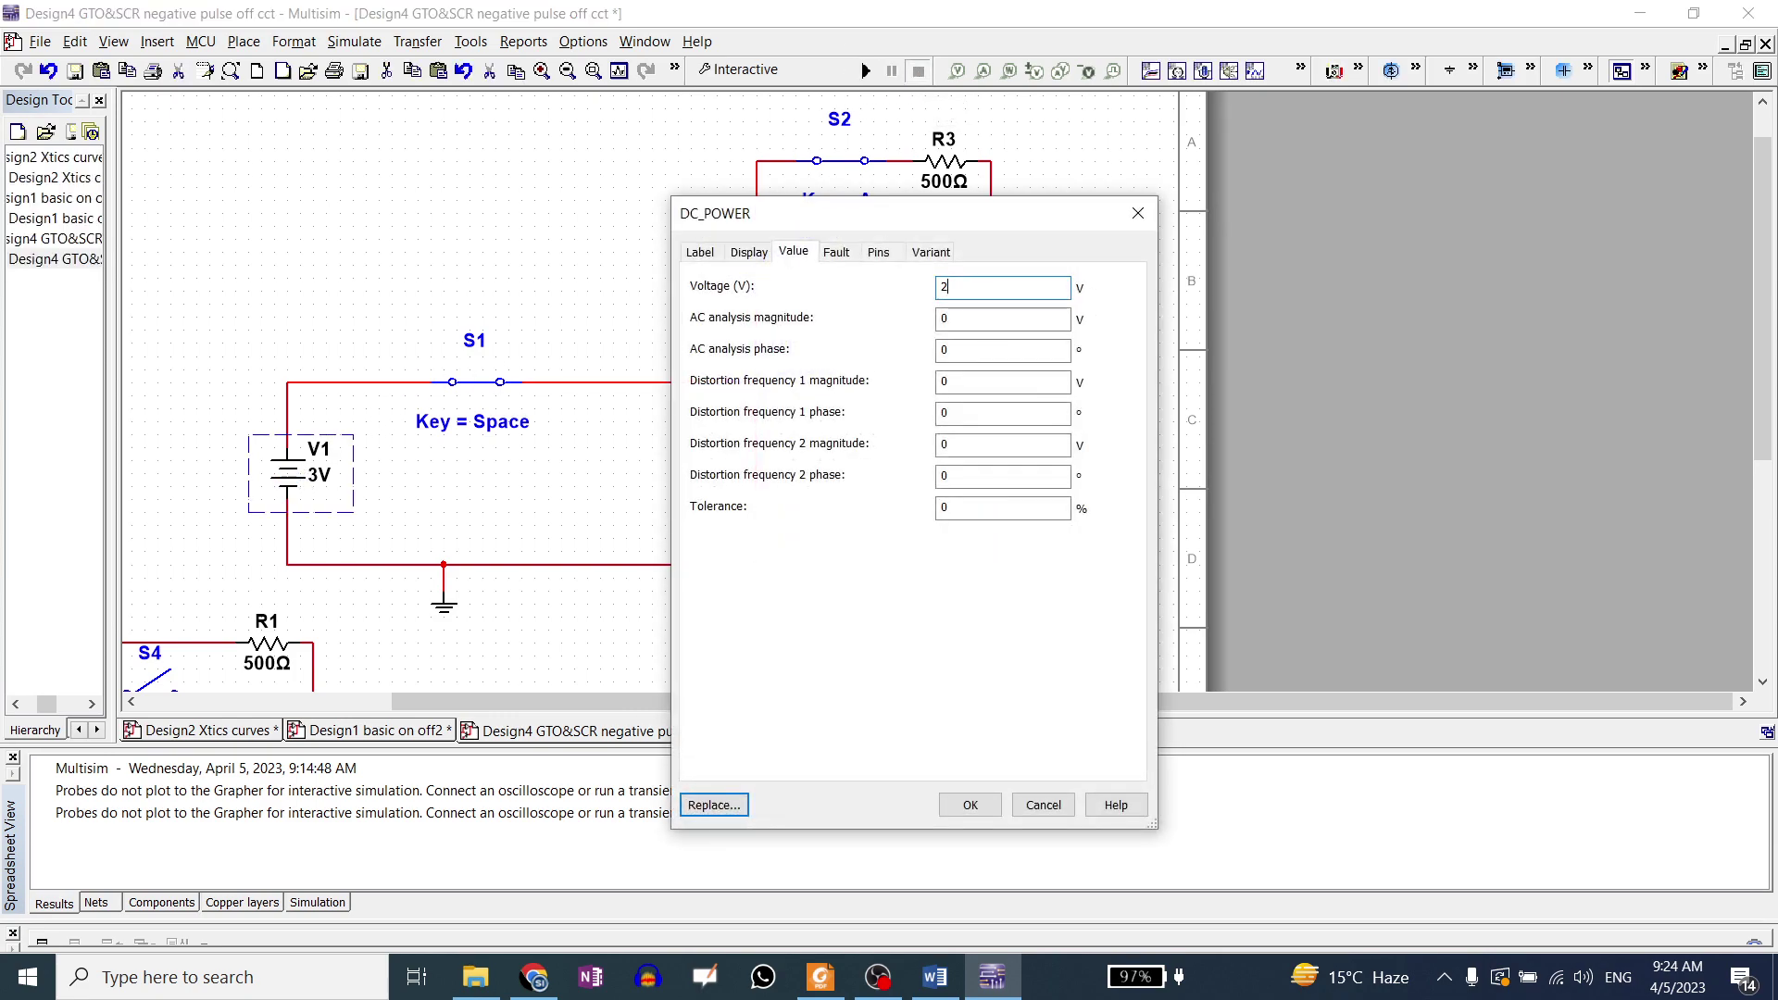
{"action": "type", "text": ".5"}
{"action": "key", "text": "Return"}
{"action": "right_click", "coordinate": [276, 493]}
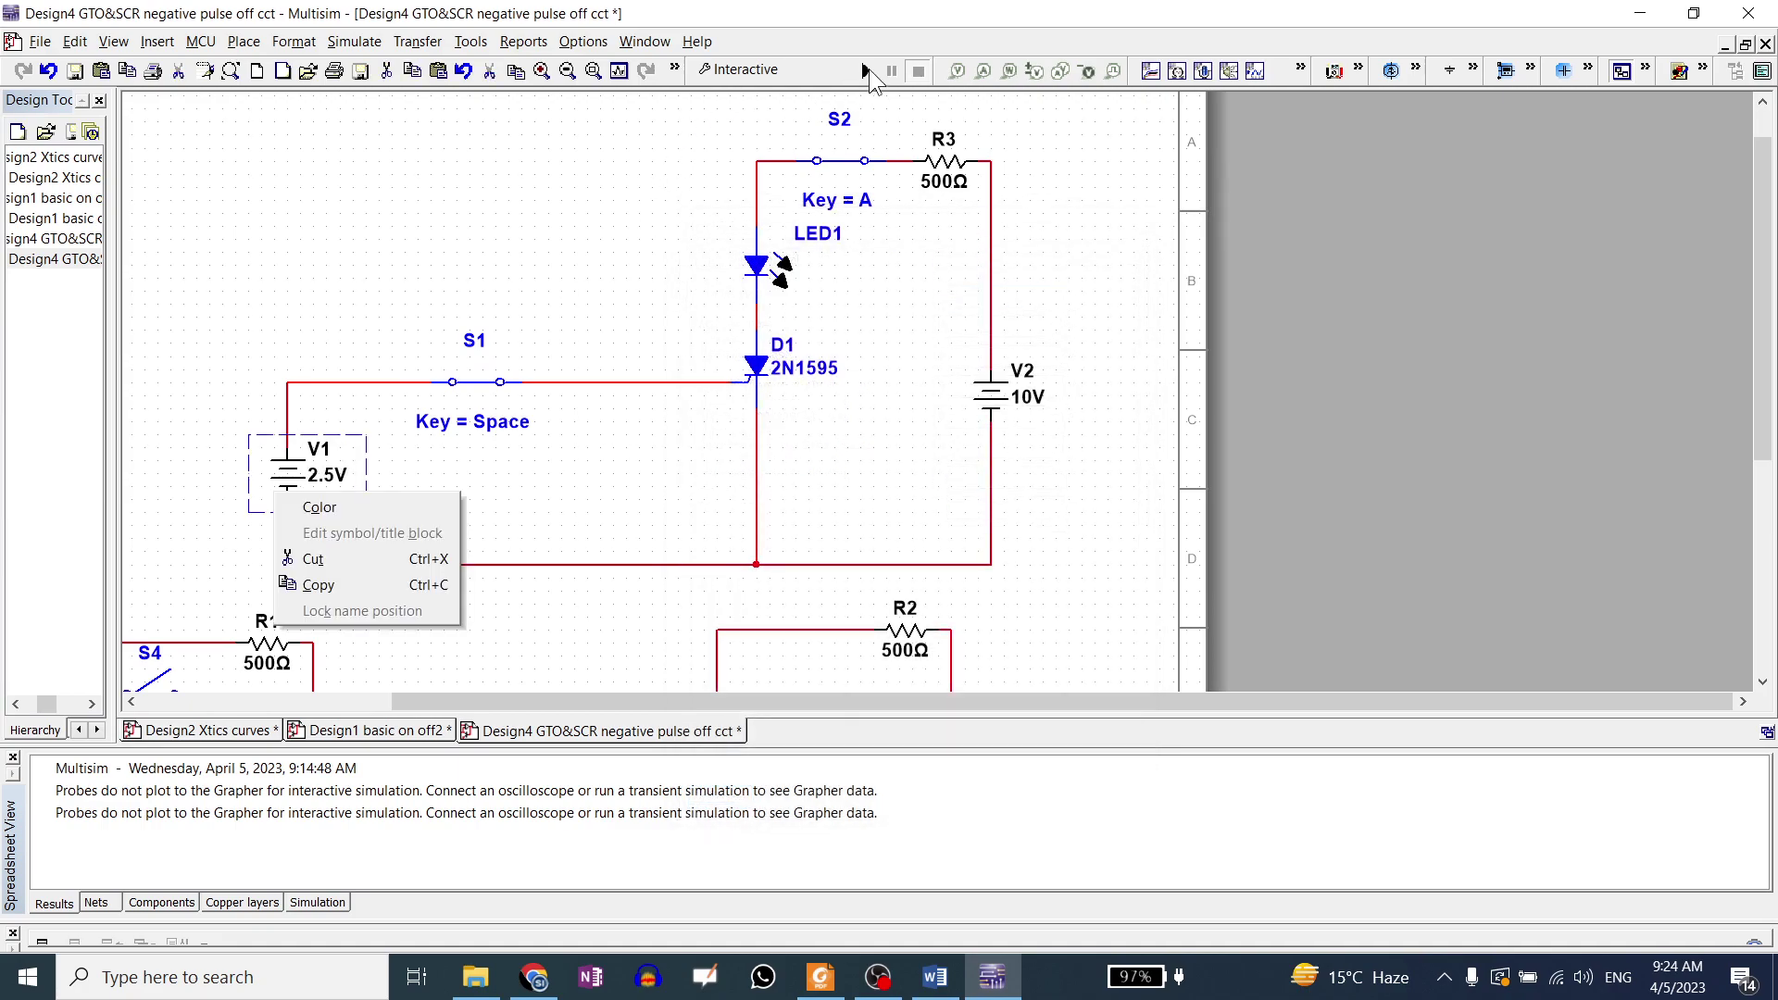
{"action": "left_click", "coordinate": [866, 71]}
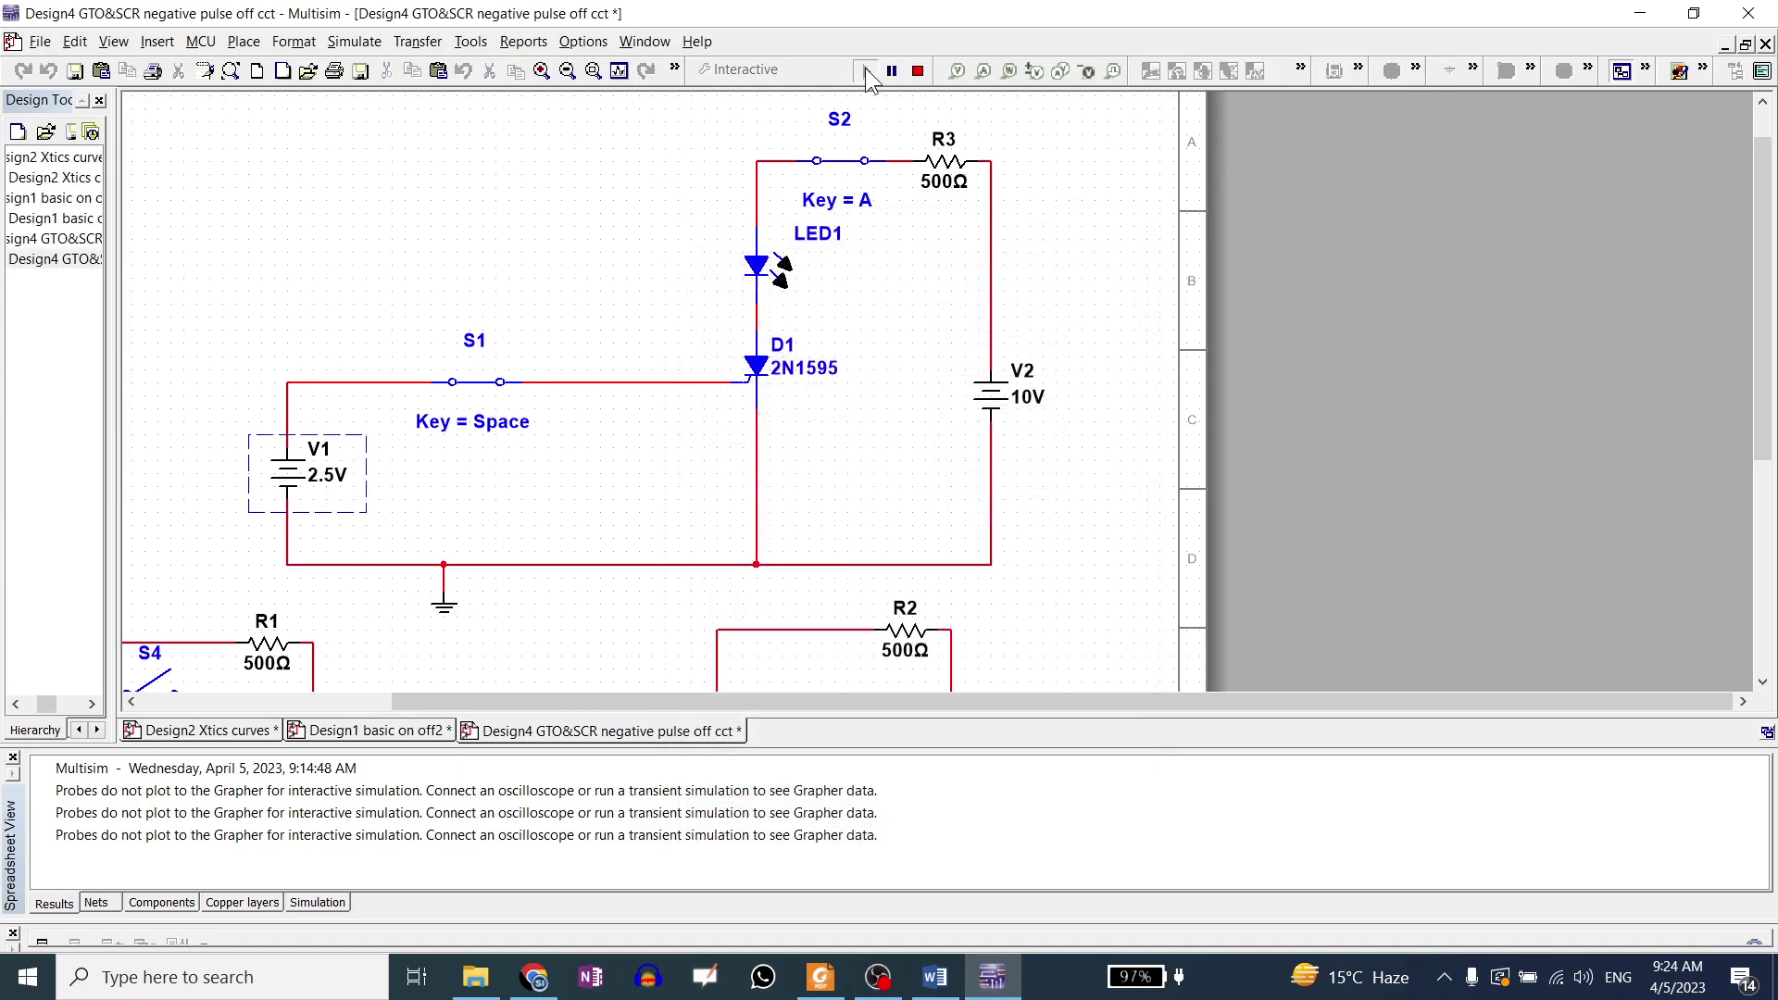
Stop the simulation, lower gate source V1 to 1.5 V, and rerun it to test D1's triggering.
{"action": "left_click", "coordinate": [918, 72]}
{"action": "double_click", "coordinate": [296, 483]}
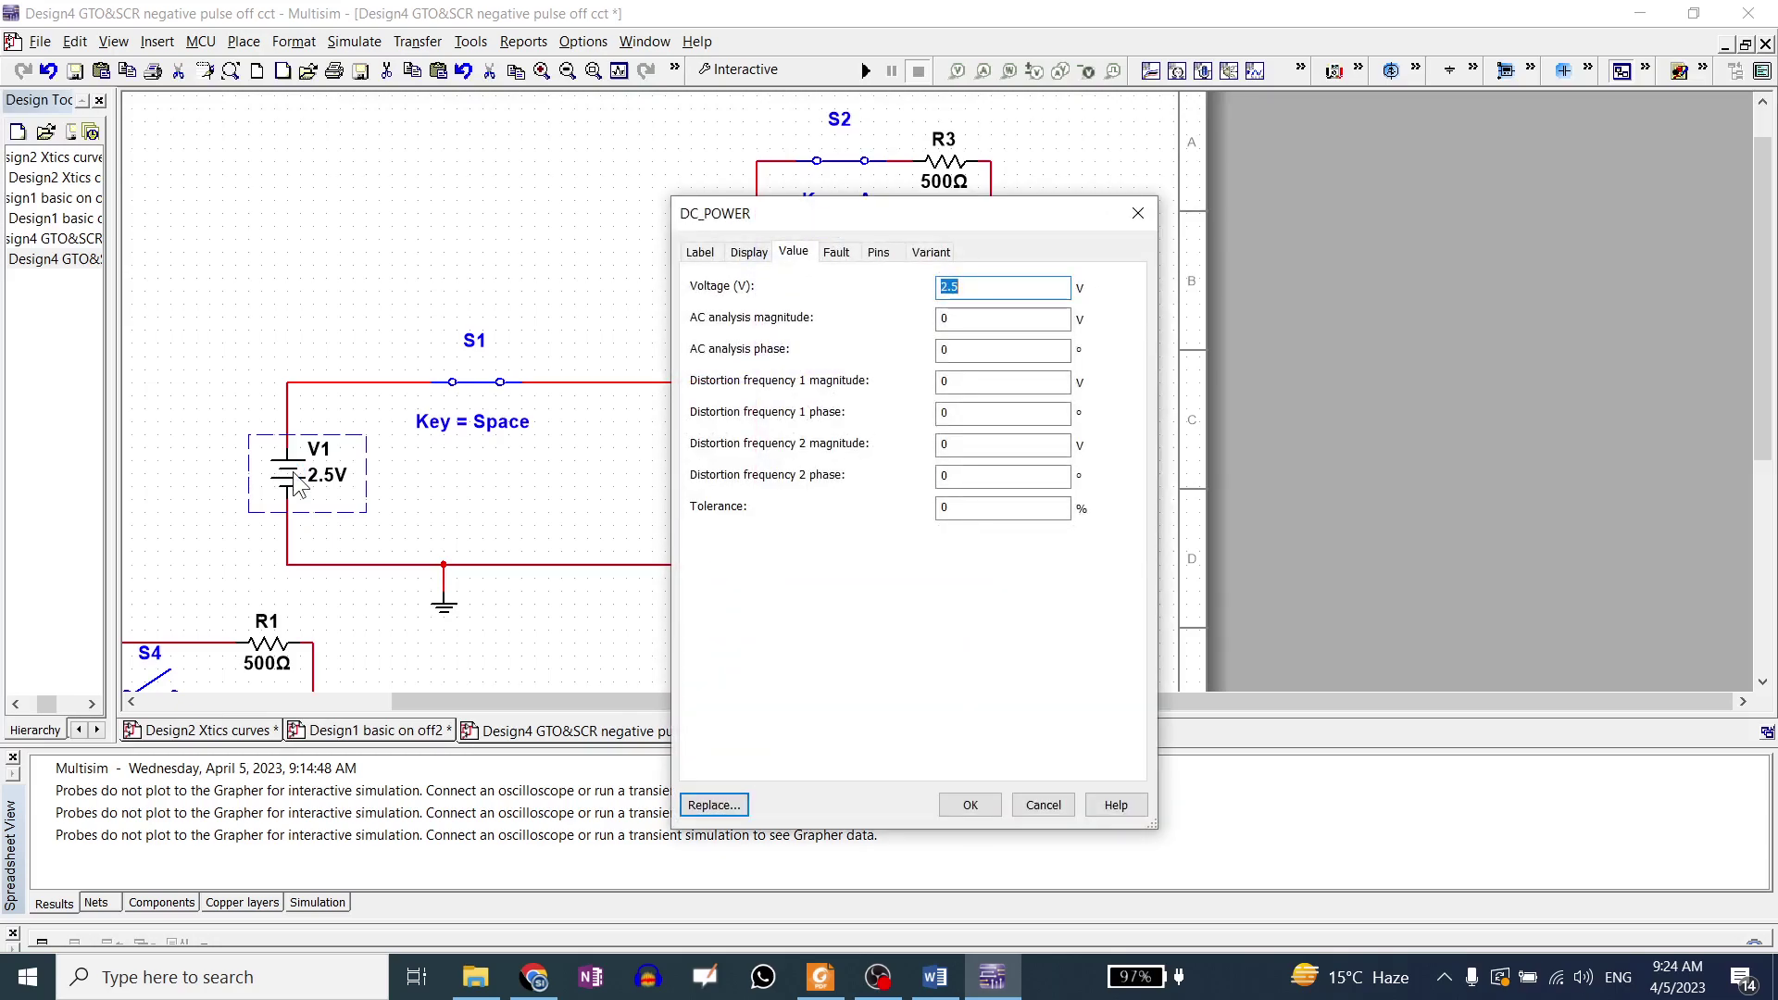
{"action": "type", "text": "1.5"}
{"action": "key", "text": "Return"}
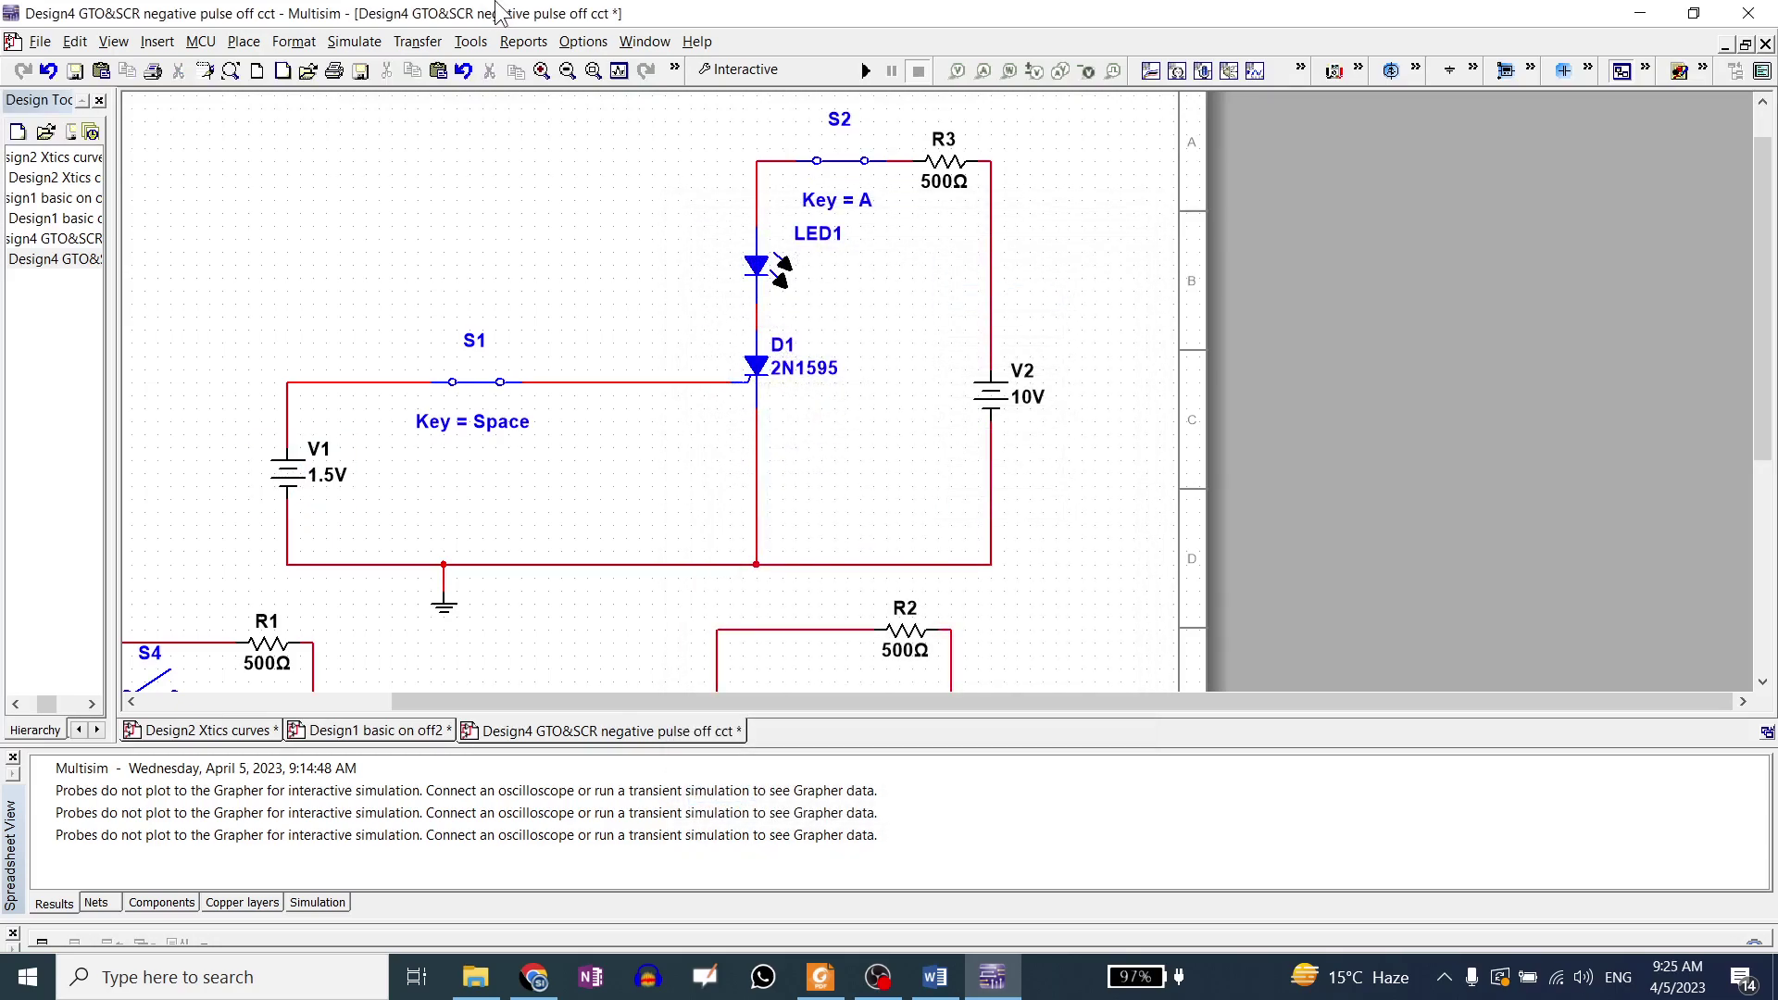
{"action": "left_click", "coordinate": [866, 72]}
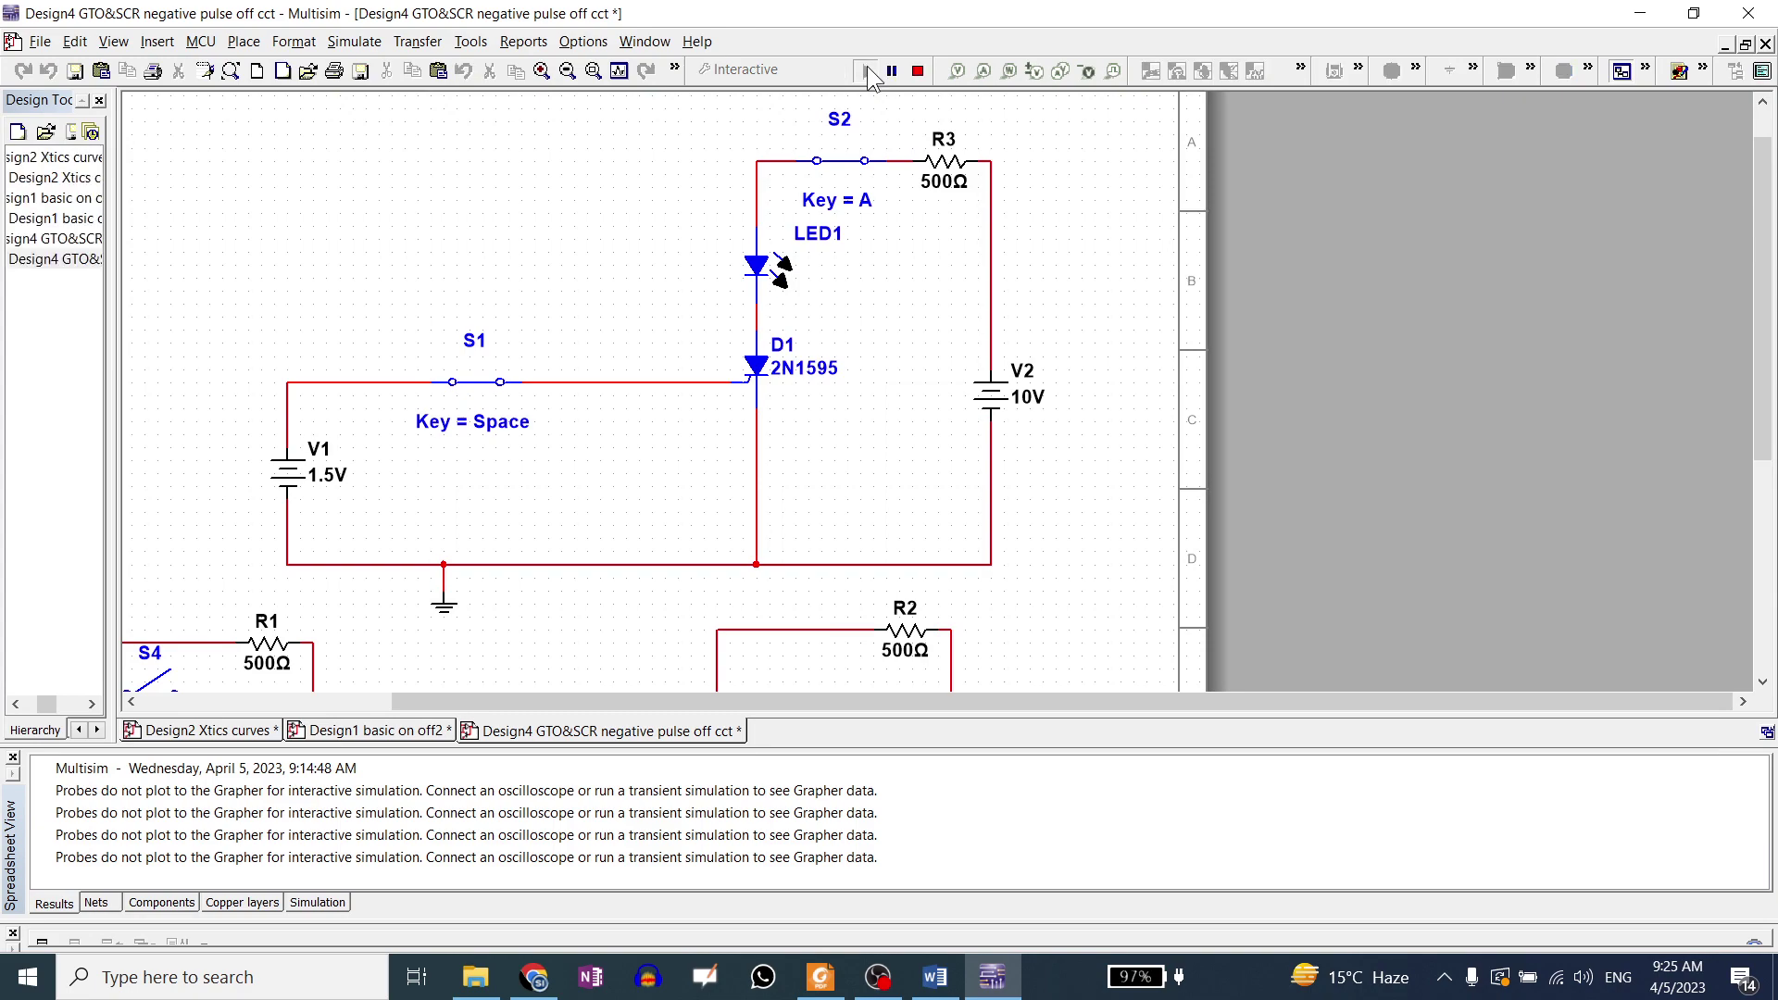
Stop the simulation, lower gate source V1 to 0.5 V, and rerun it while watching LED1.
{"action": "double_click", "coordinate": [269, 482]}
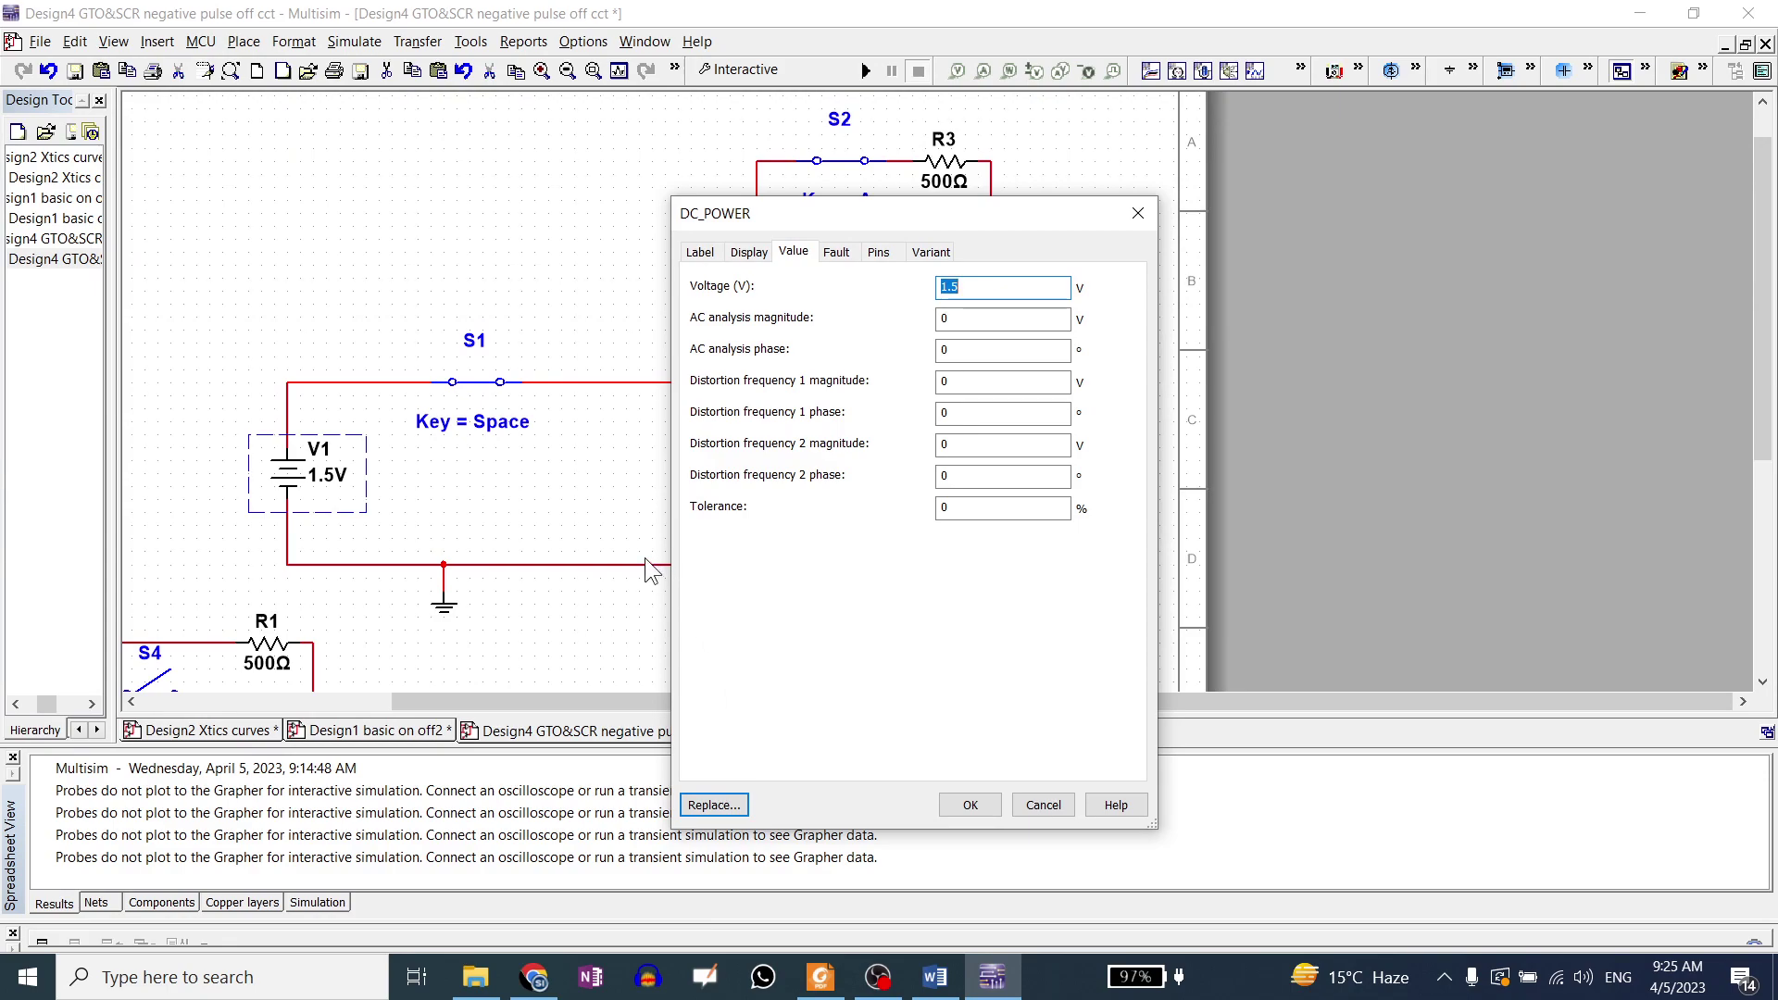
{"action": "type", "text": "0.5"}
{"action": "key", "text": "Return"}
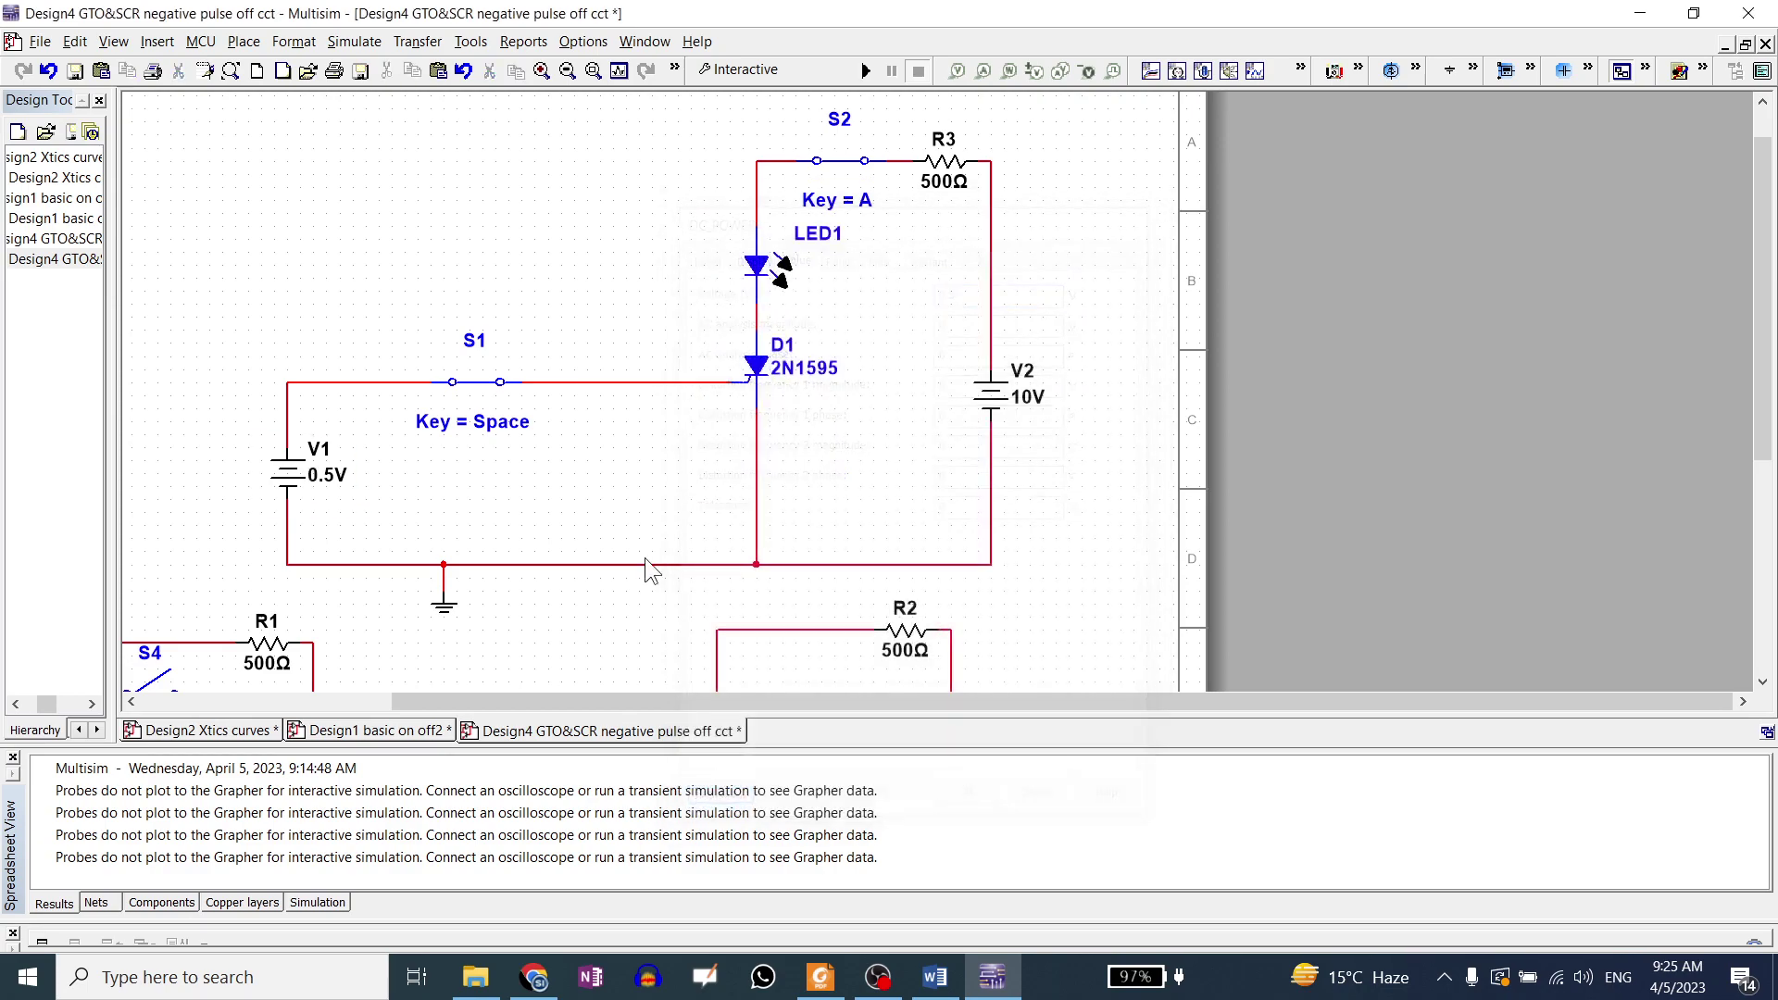
{"action": "left_click", "coordinate": [866, 70]}
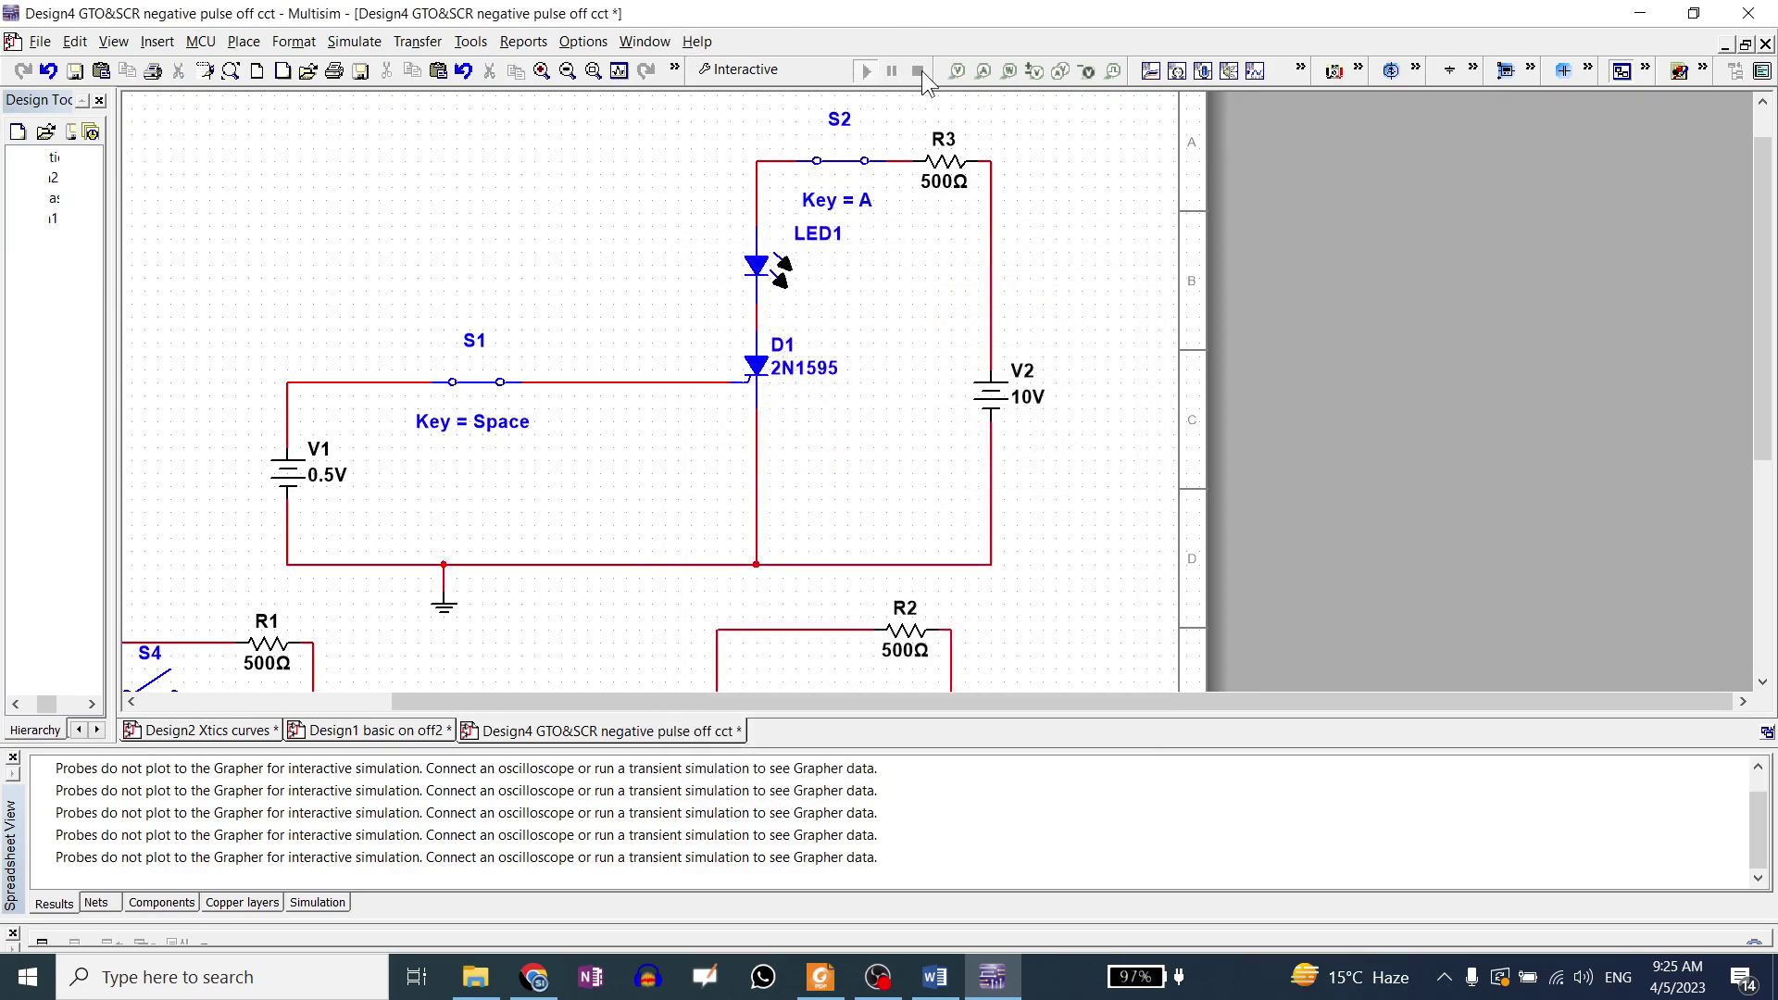
Stop the simulation, raise gate source V1 to 0.7 V, and rerun it while watching LED1.
{"action": "left_click", "coordinate": [920, 74]}
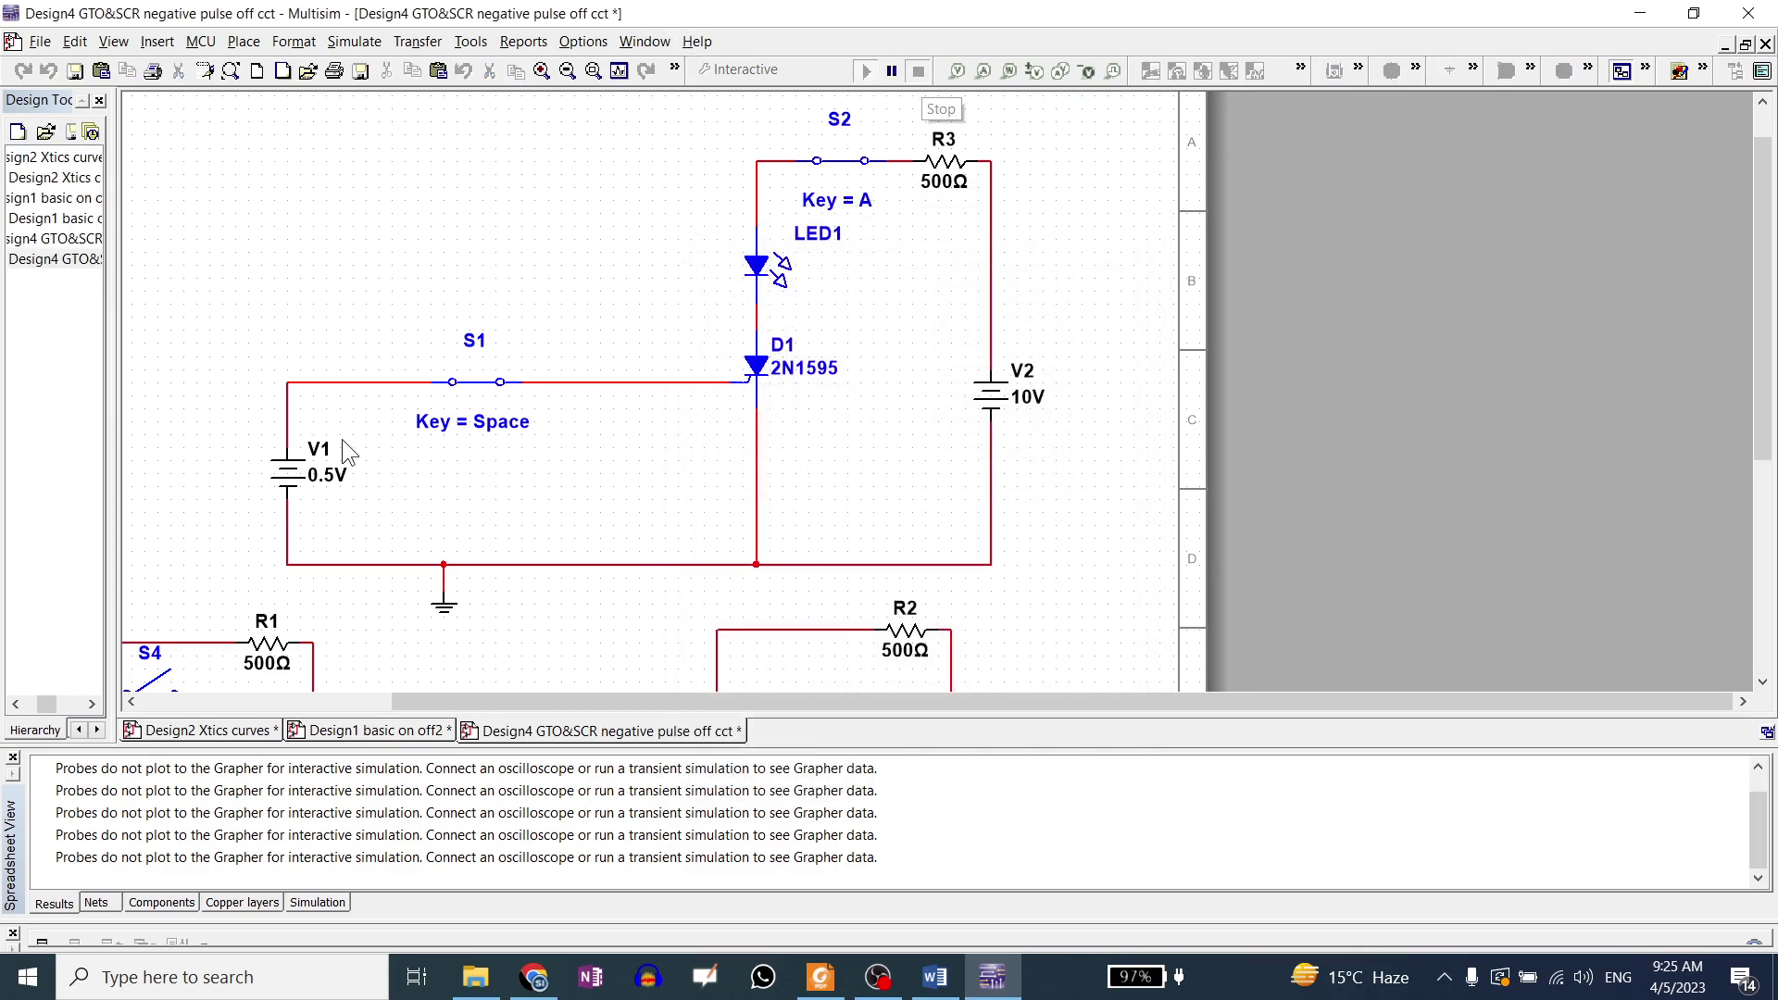
{"action": "double_click", "coordinate": [304, 472]}
{"action": "type", "text": "0.7"}
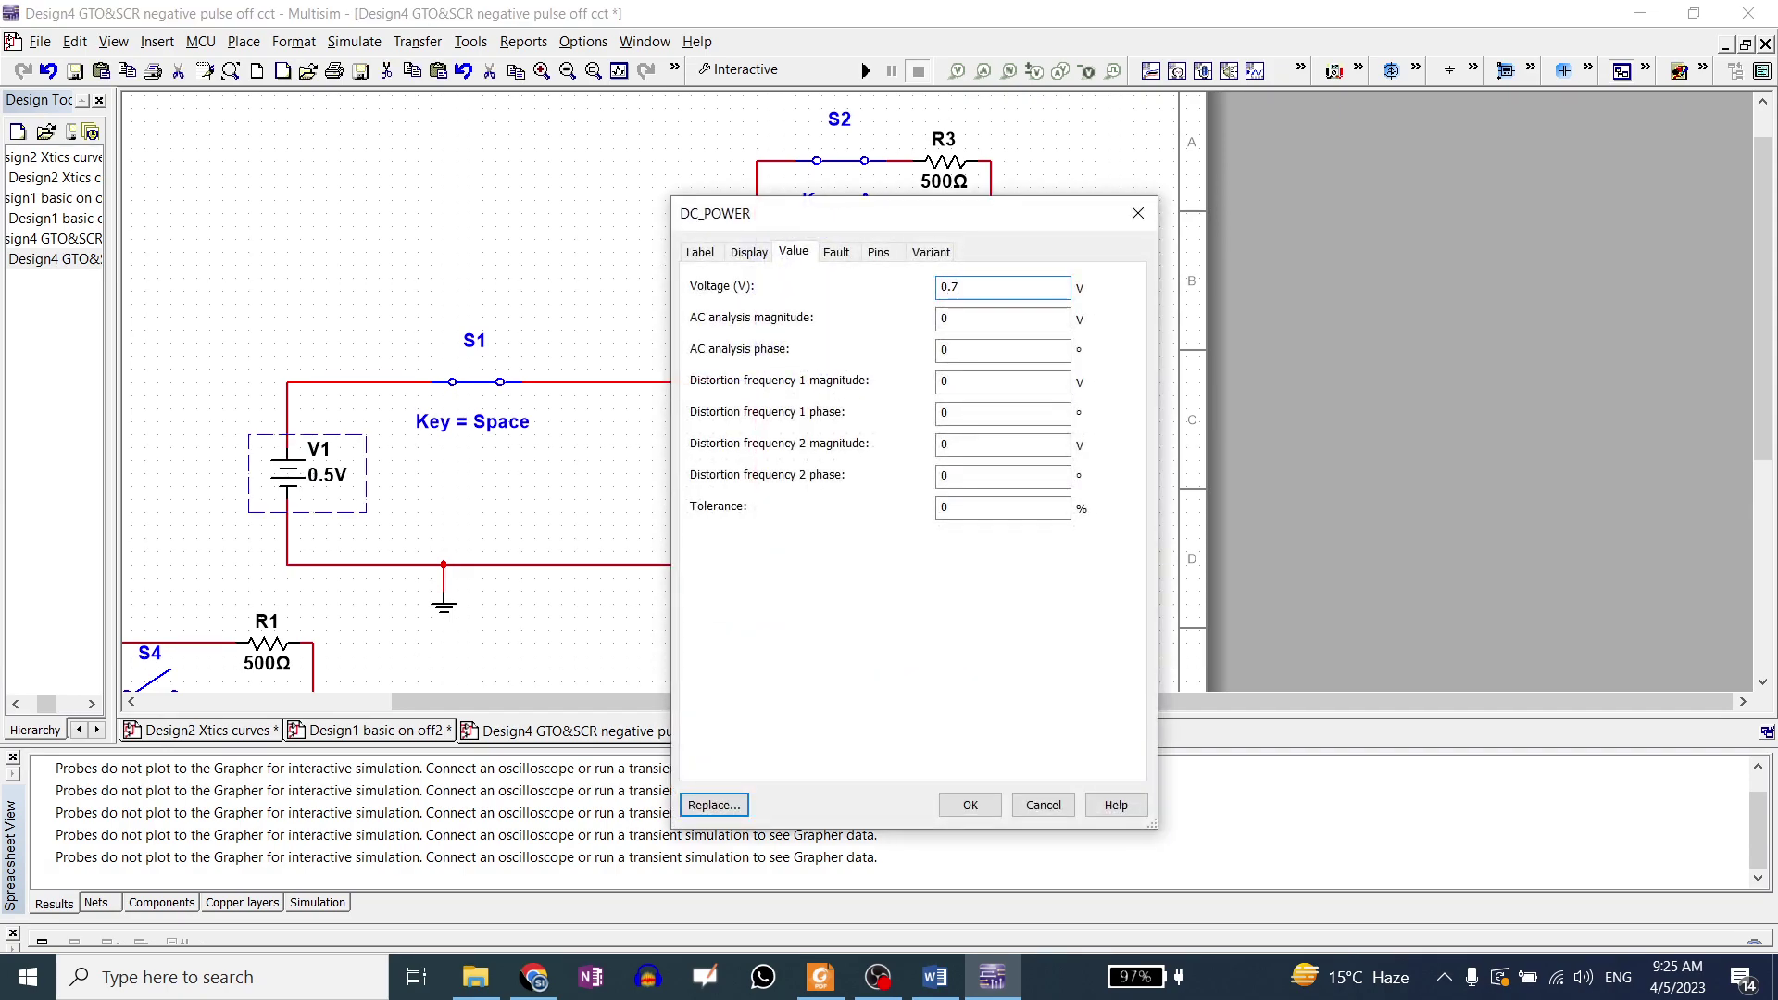
{"action": "key", "text": "Return"}
{"action": "left_click", "coordinate": [866, 70]}
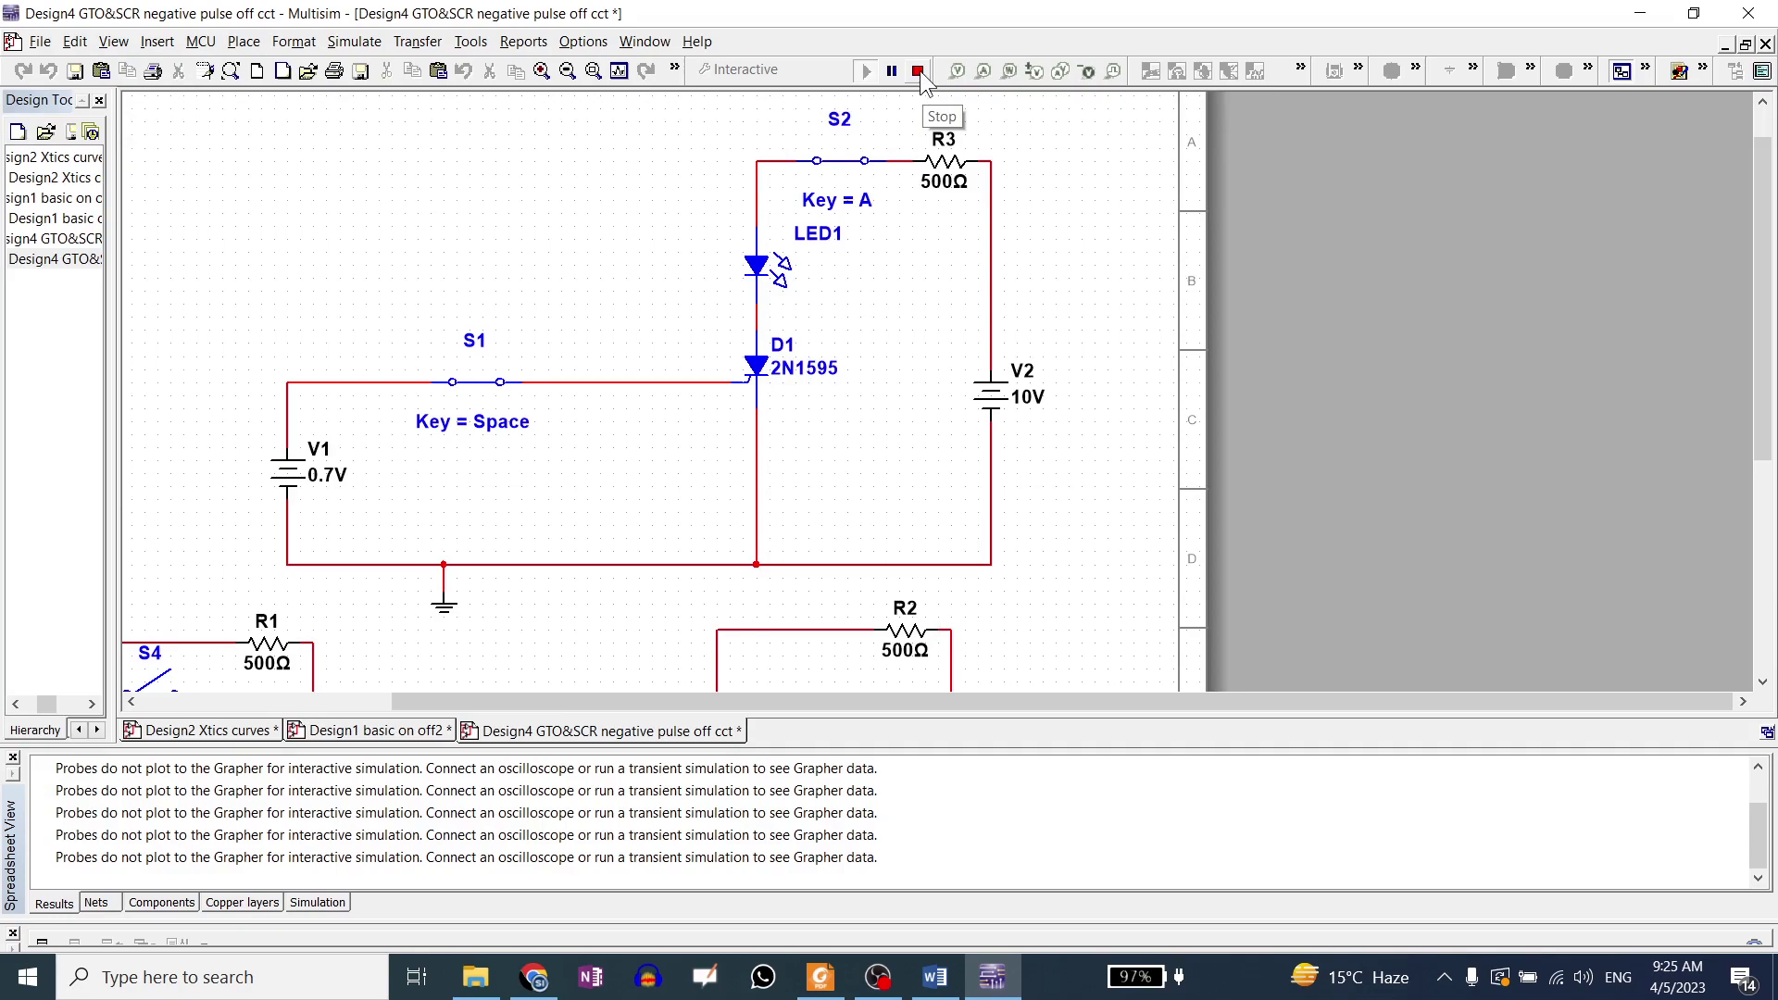
Stop the simulation, raise gate source V1 to 0.8 V, and rerun it to find D1's trigger point.
{"action": "left_click", "coordinate": [917, 70]}
{"action": "double_click", "coordinate": [301, 489]}
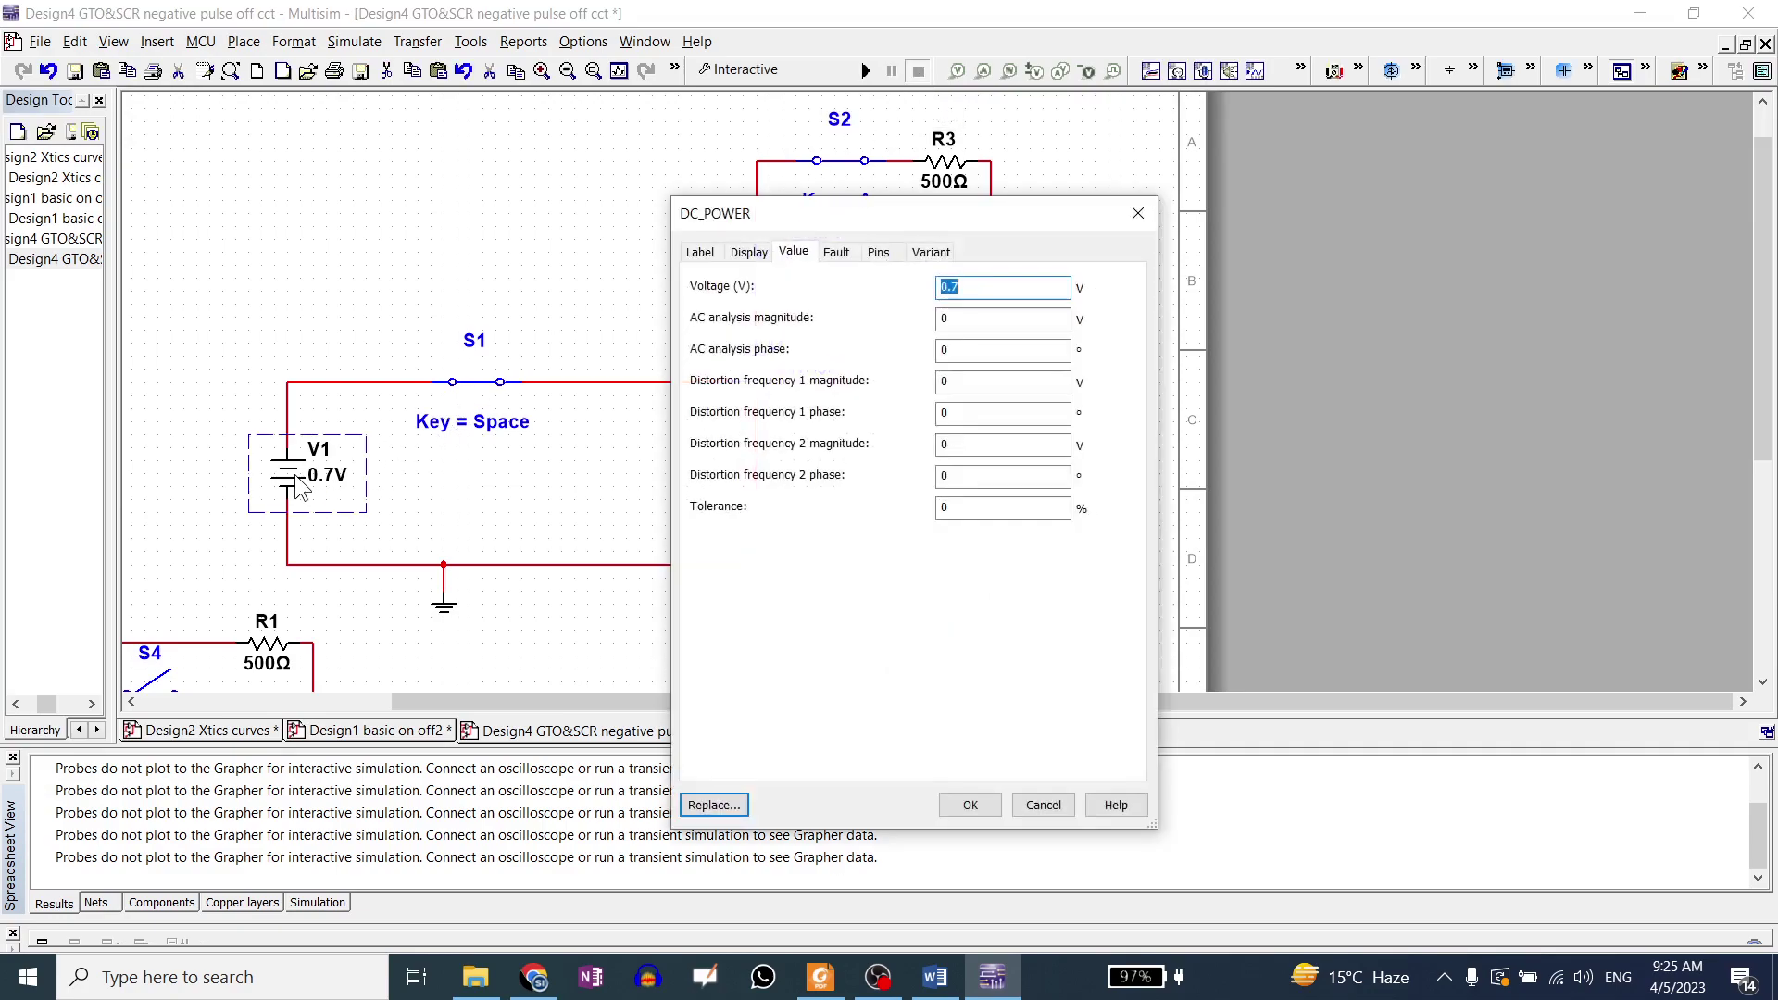
{"action": "type", "text": "0.7"}
{"action": "key", "text": "Return"}
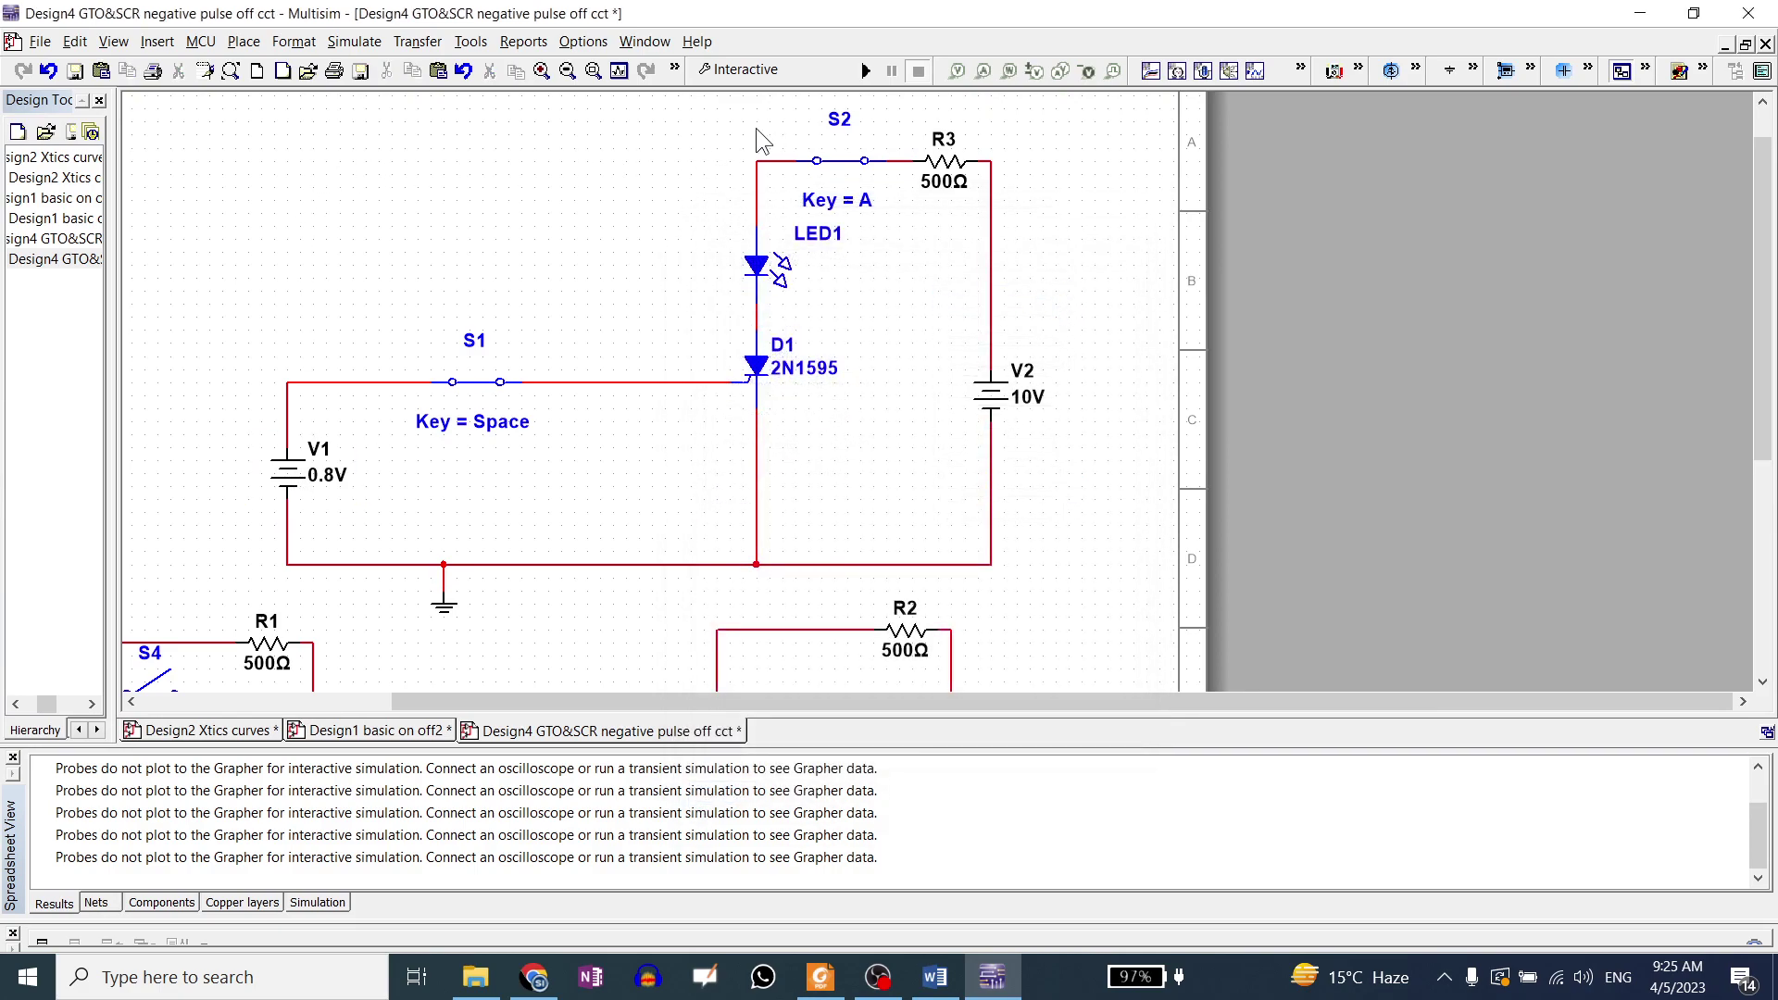
{"action": "key", "text": "F5"}
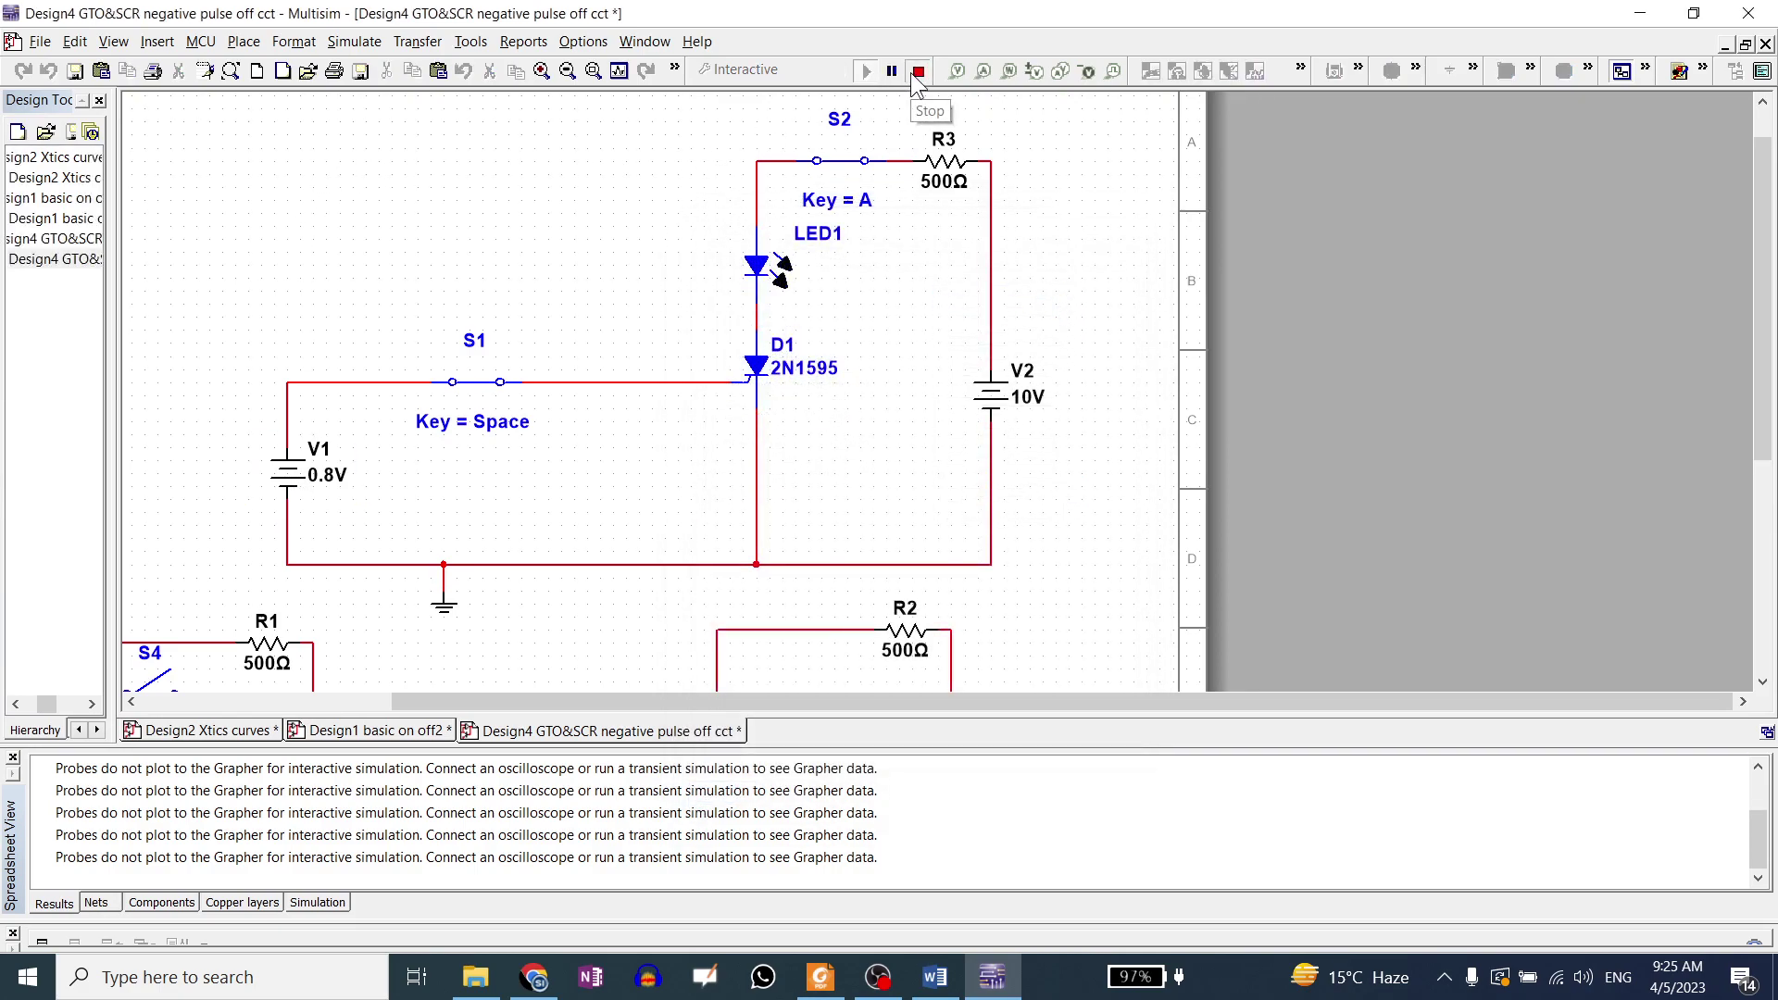
Stop the simulation and examine the typical and maximum gate trigger voltage ratings in the 2N1595_to_2N1599 datasheet.
{"action": "left_click", "coordinate": [914, 73]}
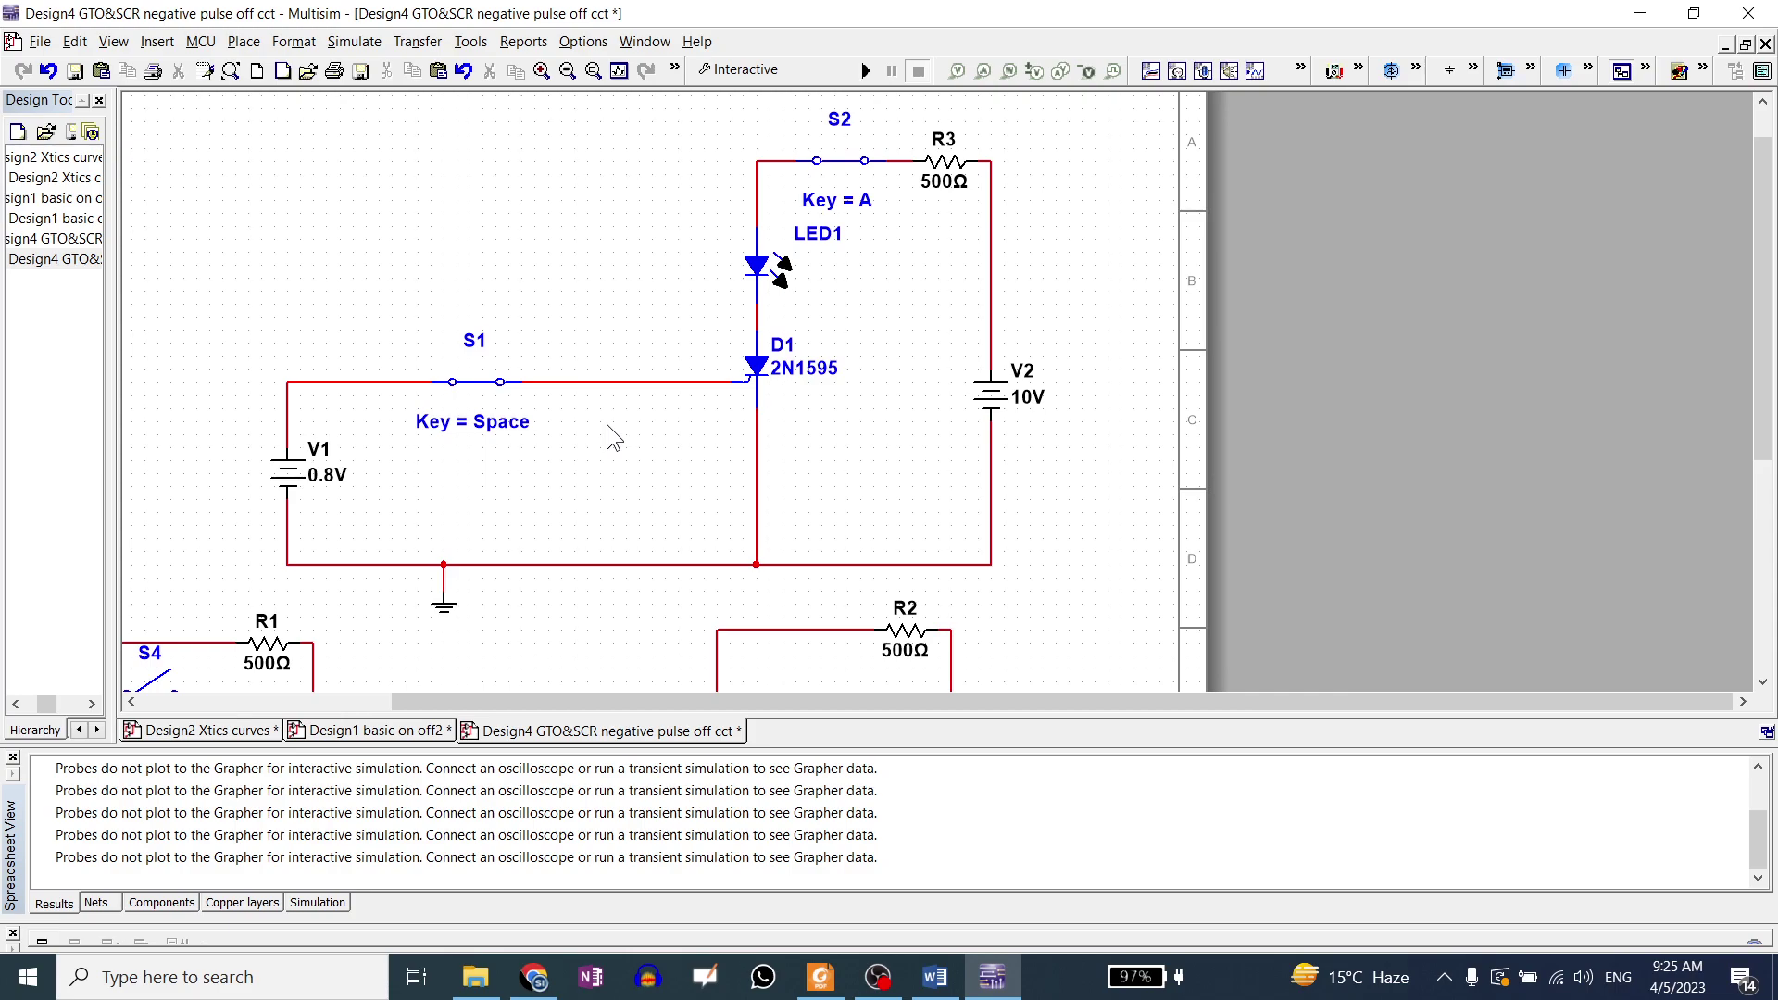
{"action": "left_click", "coordinate": [819, 977]}
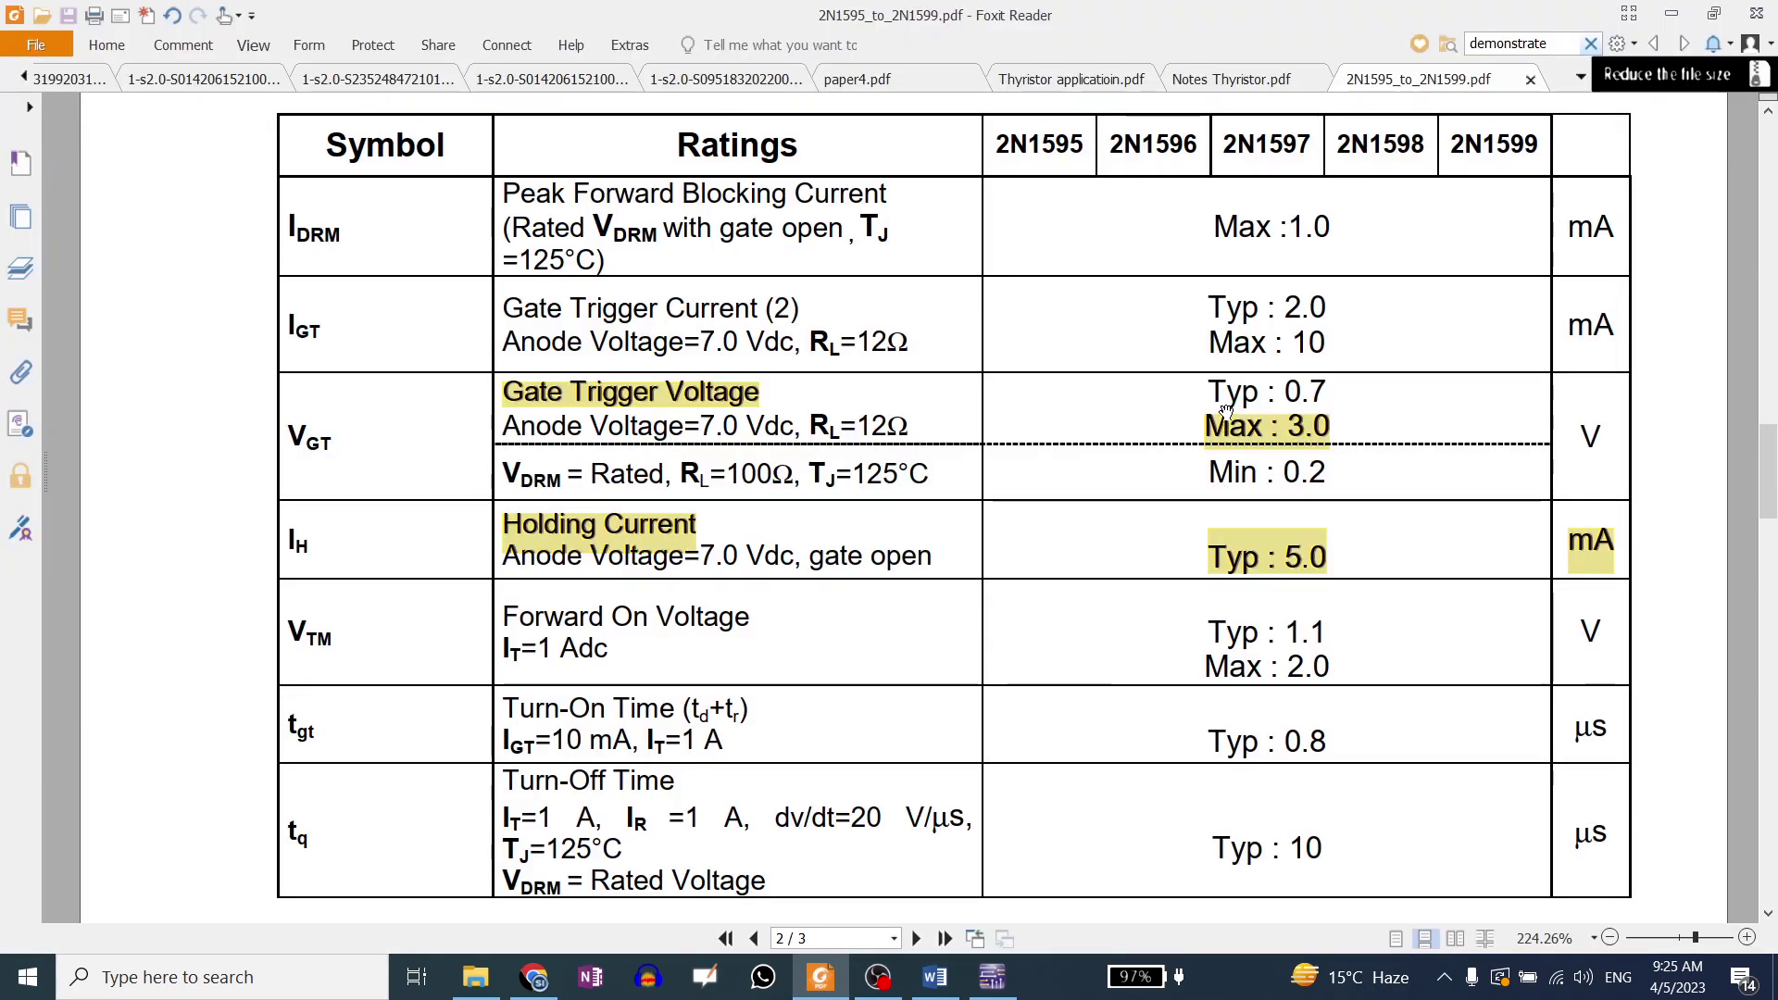
{"action": "left_click_drag", "start_coordinate": [1207, 392], "coordinate": [1329, 430]}
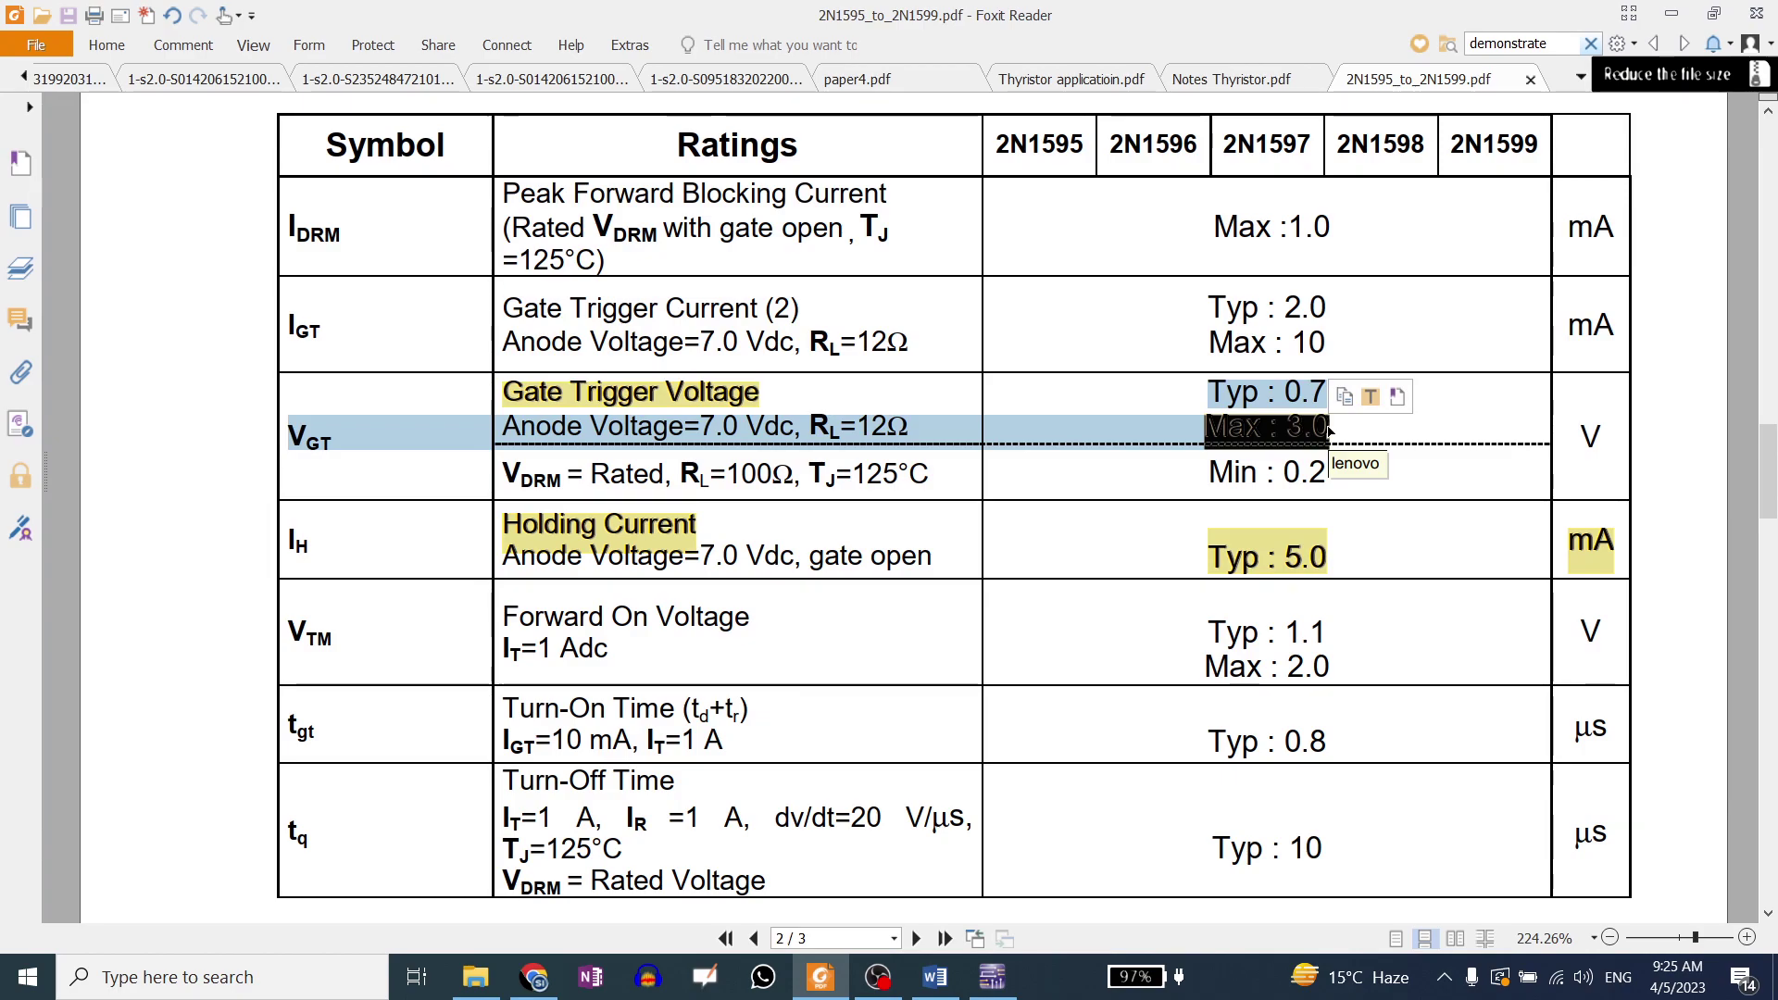
Return to the Multisim circuit and set anode source V2 to 7 V to match the datasheet test condition.
{"action": "left_click", "coordinate": [1007, 986]}
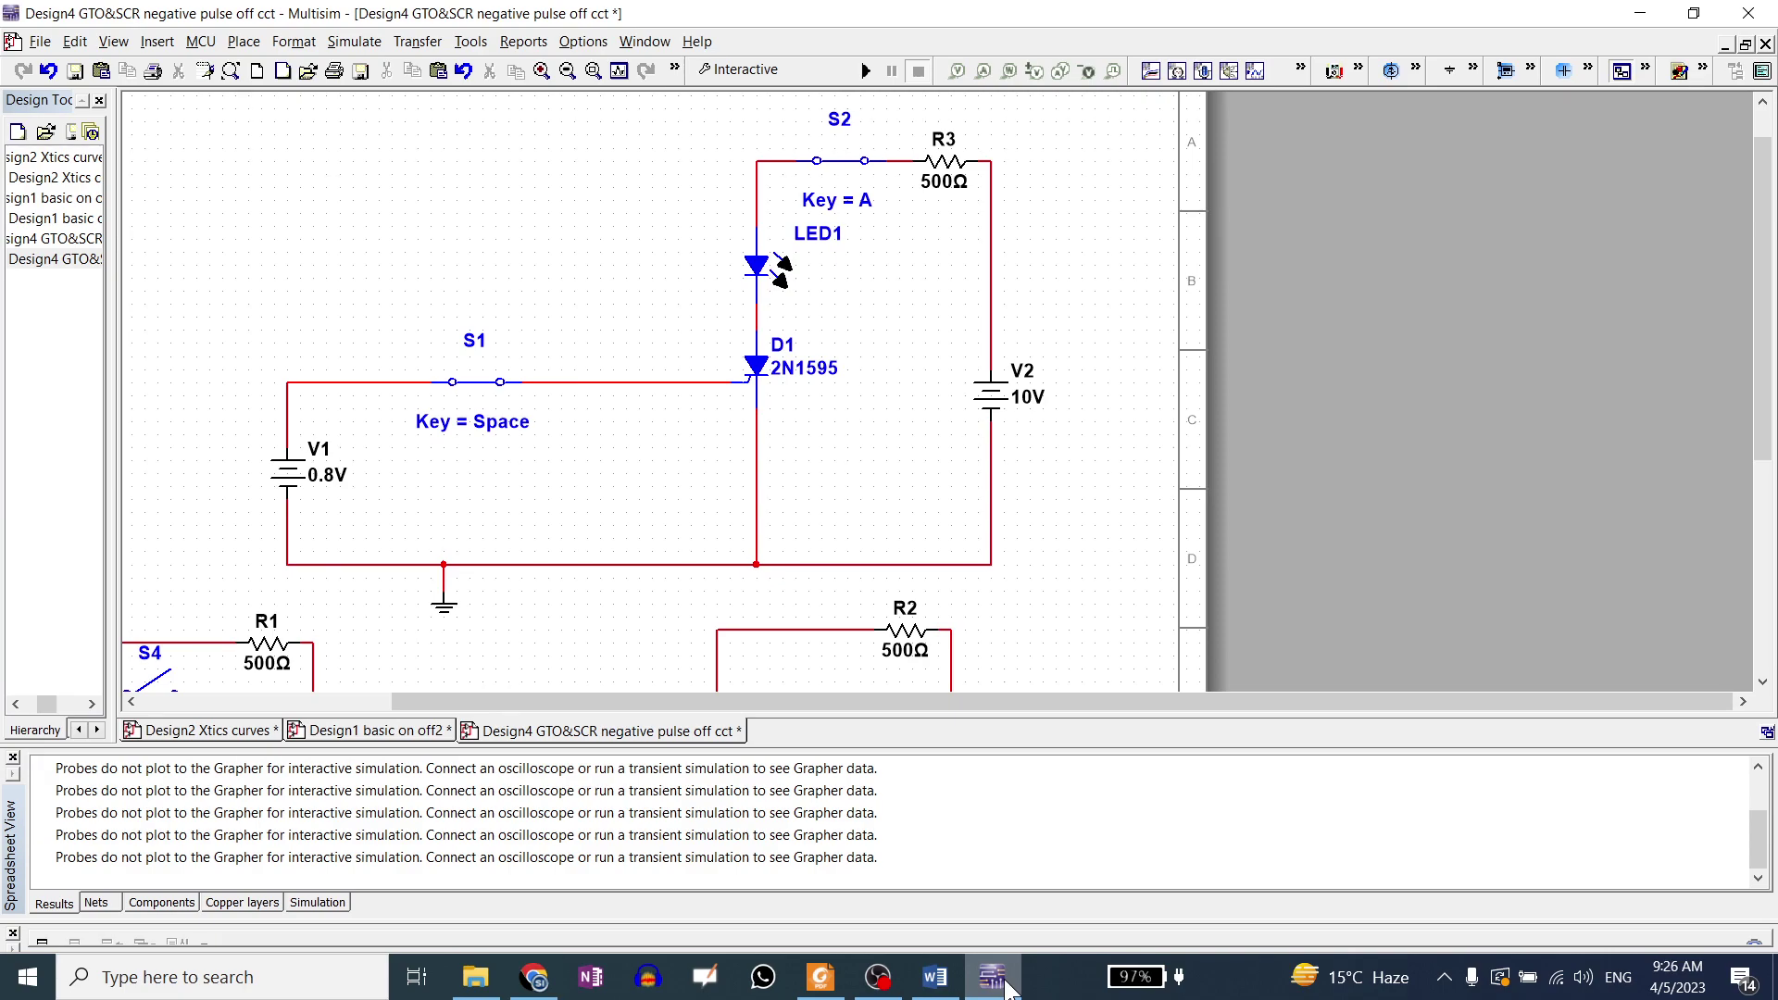
{"action": "double_click", "coordinate": [996, 398]}
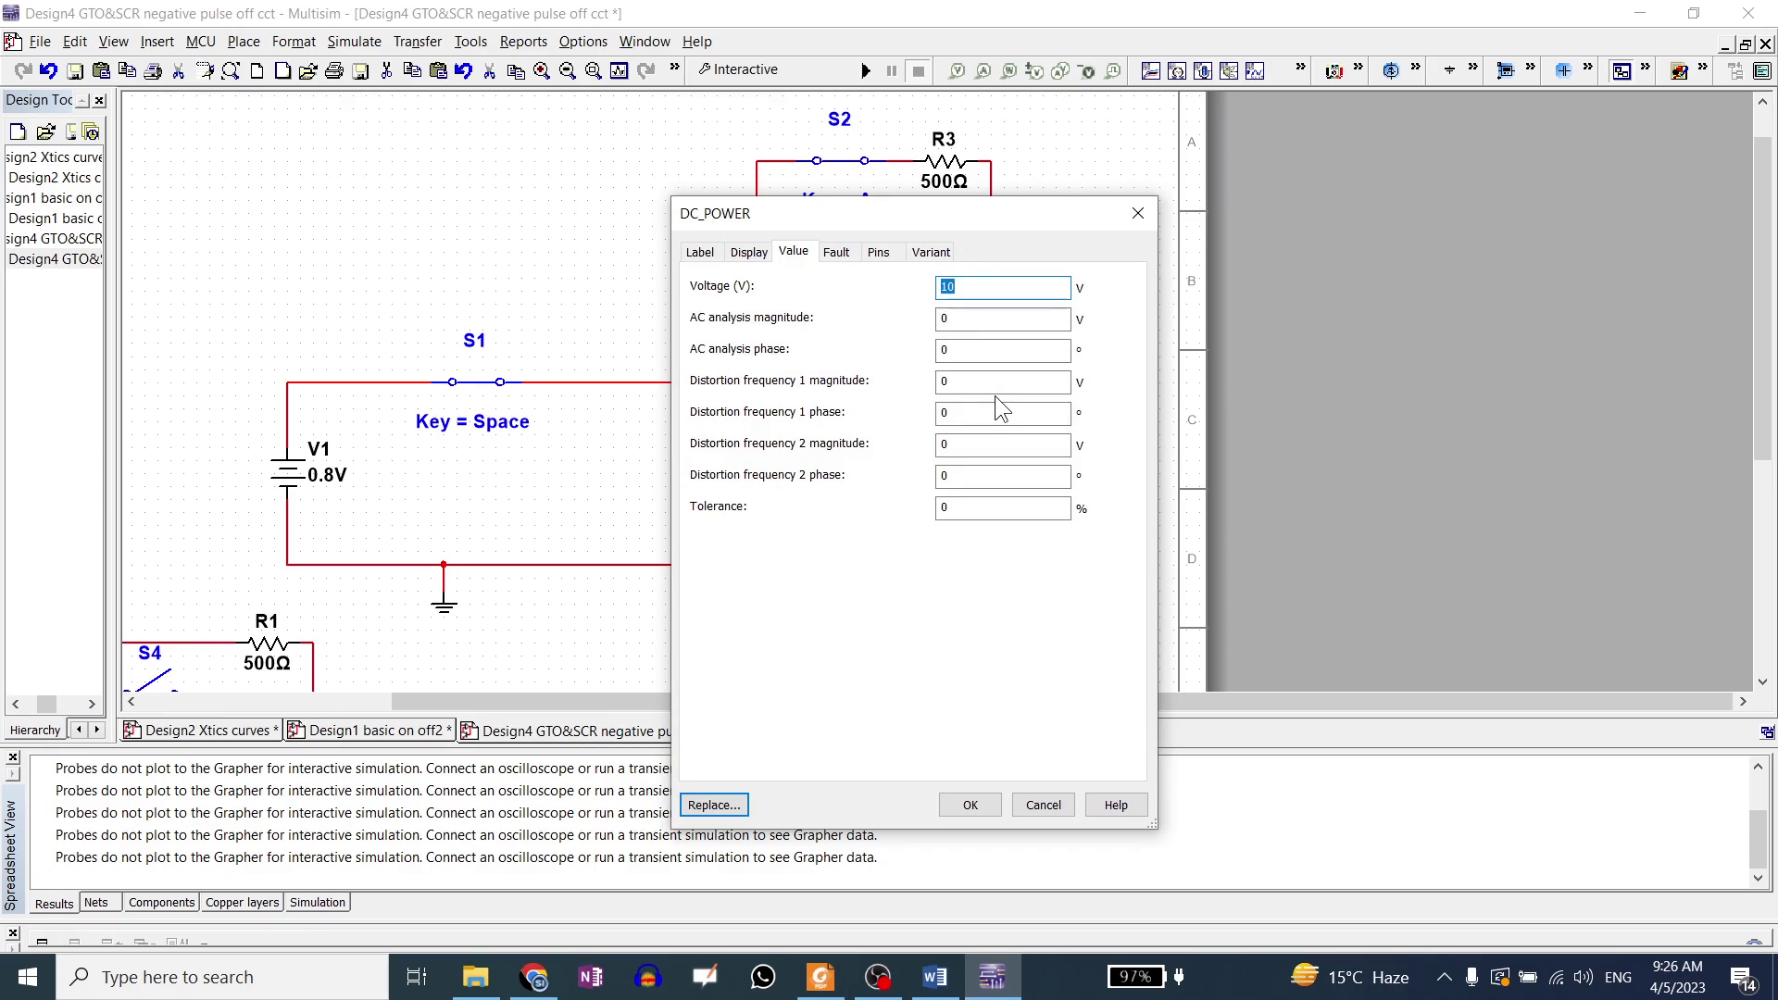
{"action": "type", "text": "7"}
{"action": "key", "text": "Return"}
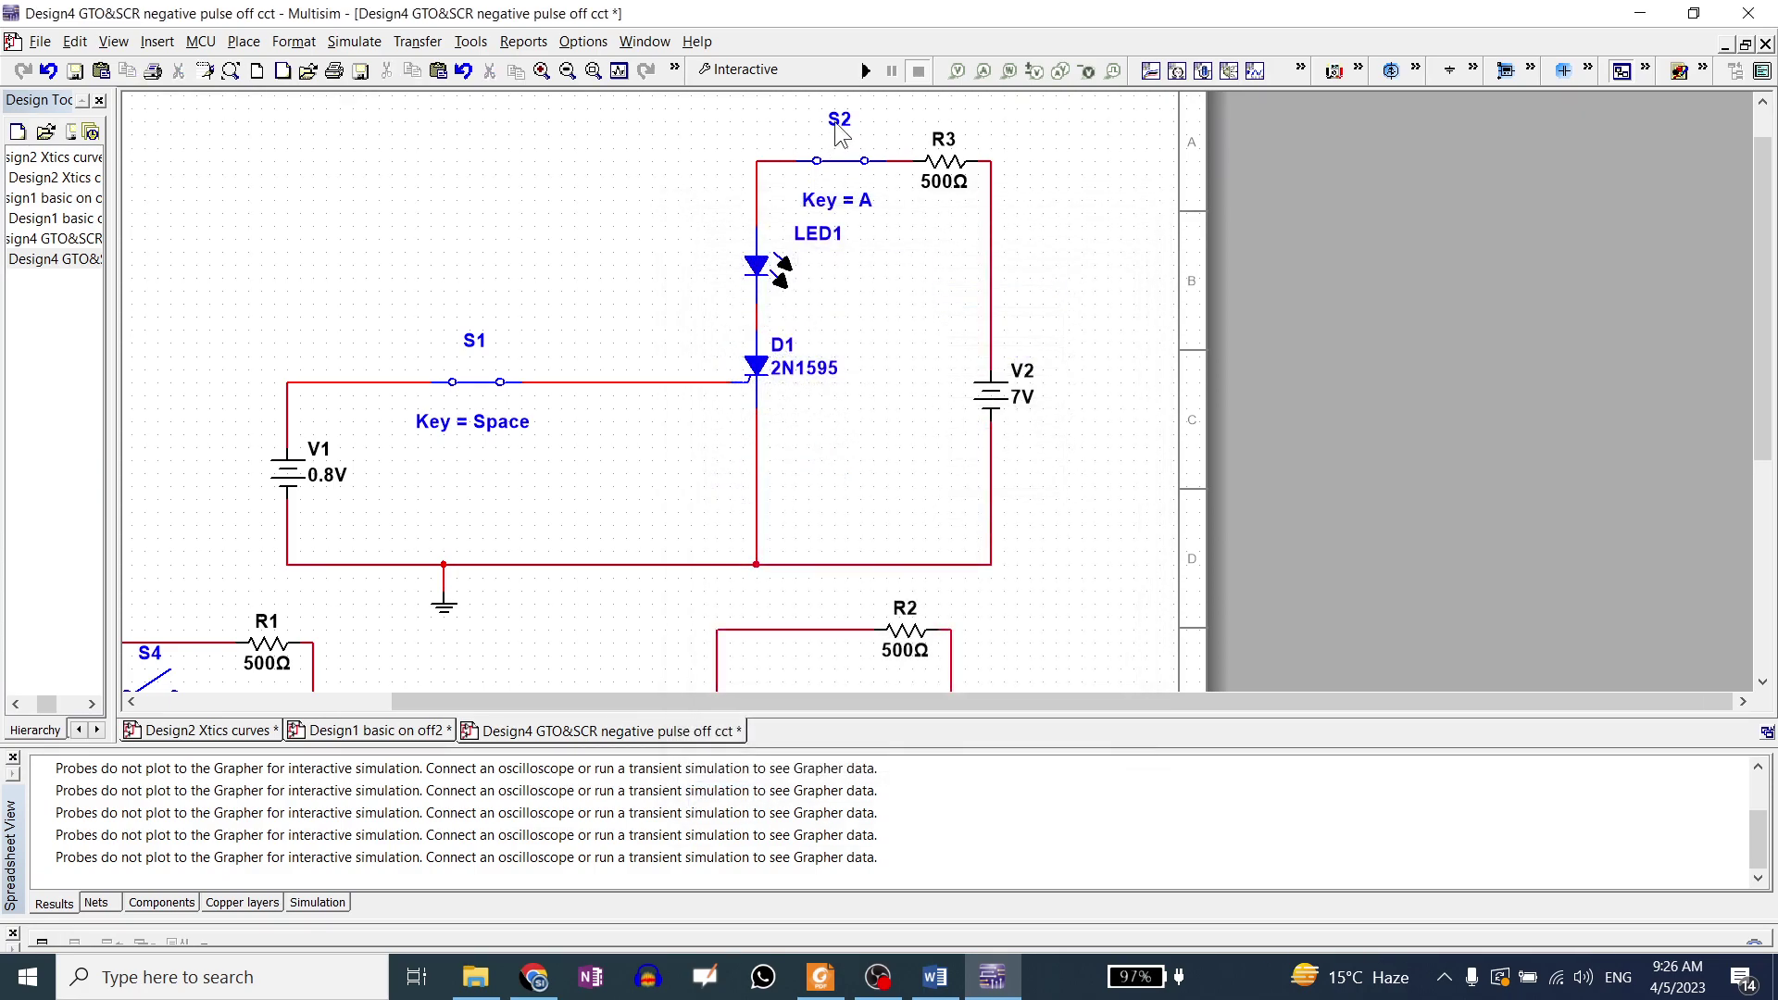
{"action": "double_click", "coordinate": [296, 477]}
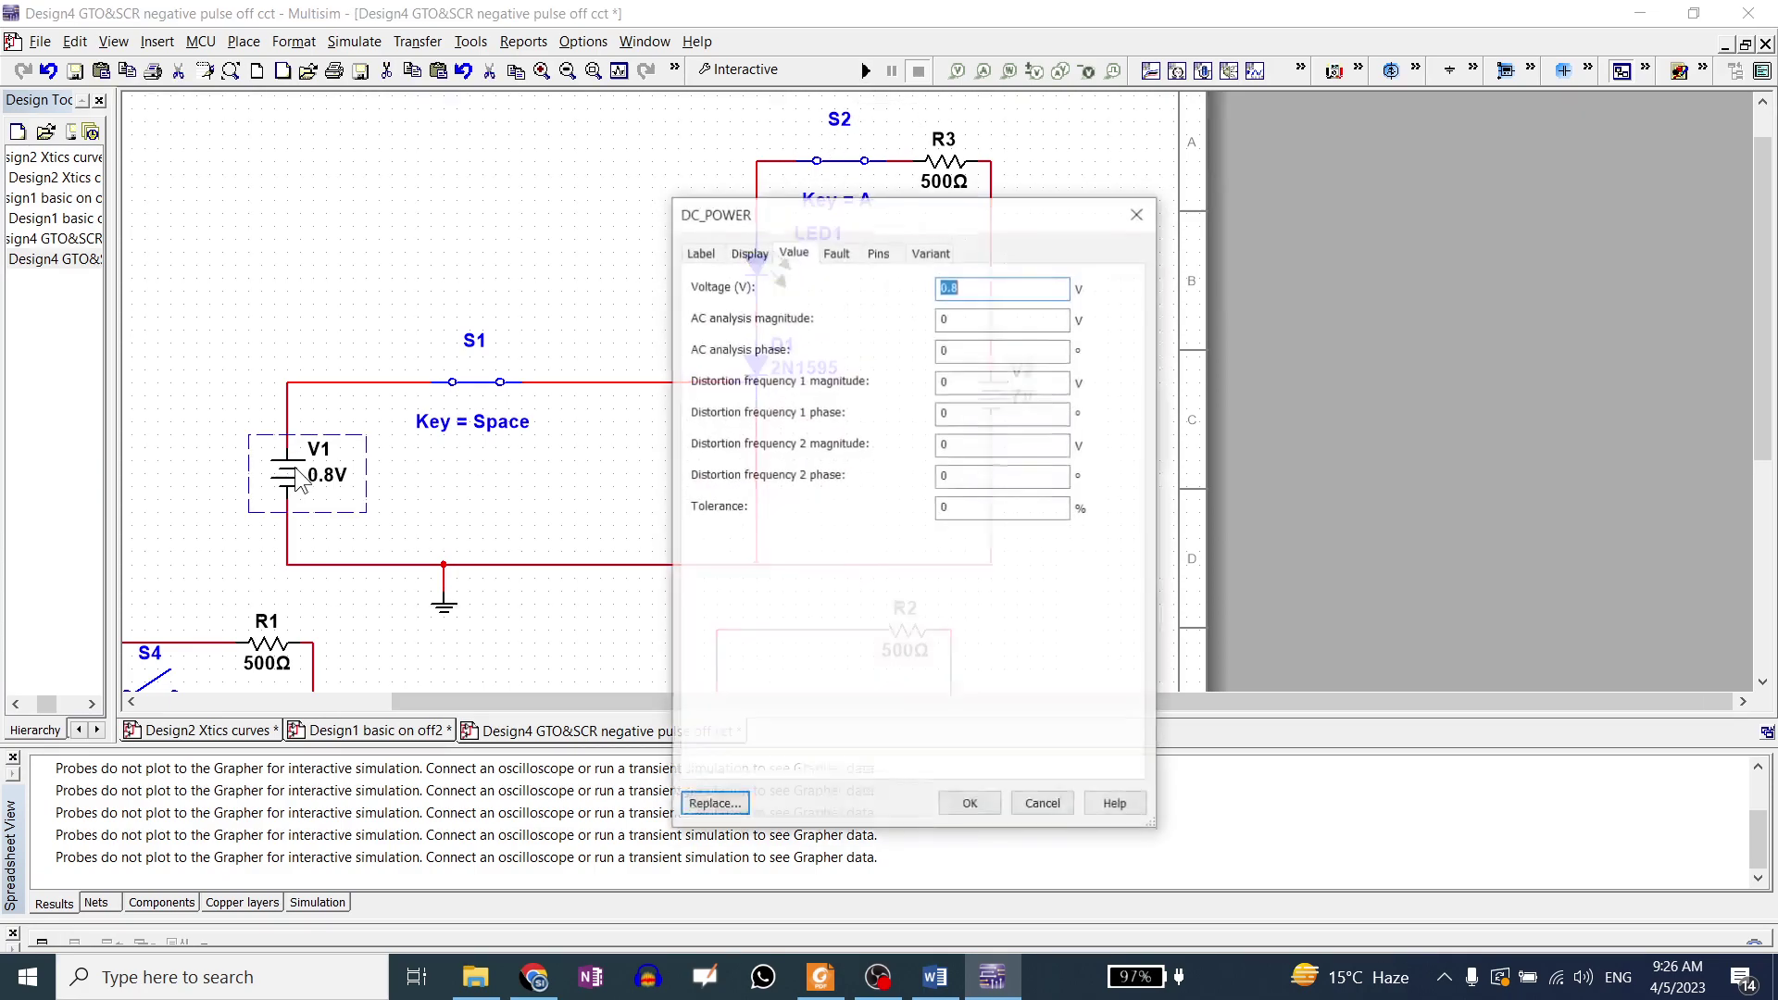
{"action": "type", "text": "0."}
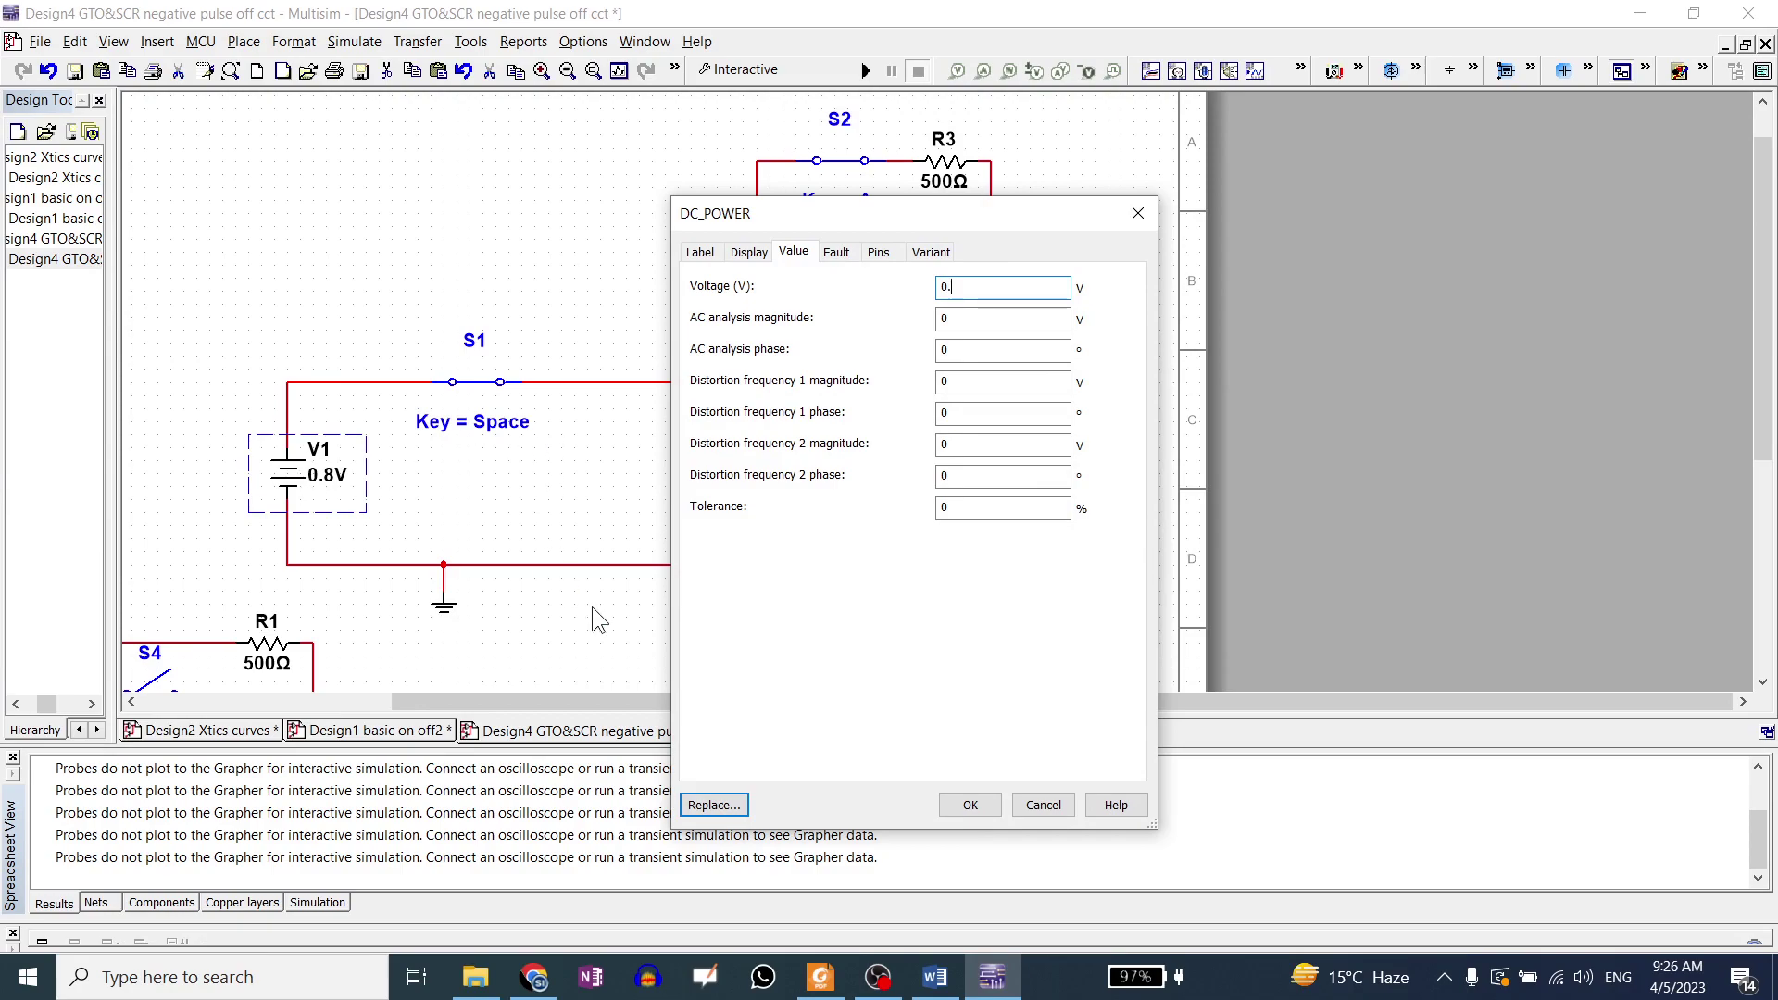
{"action": "left_click", "coordinate": [1029, 806]}
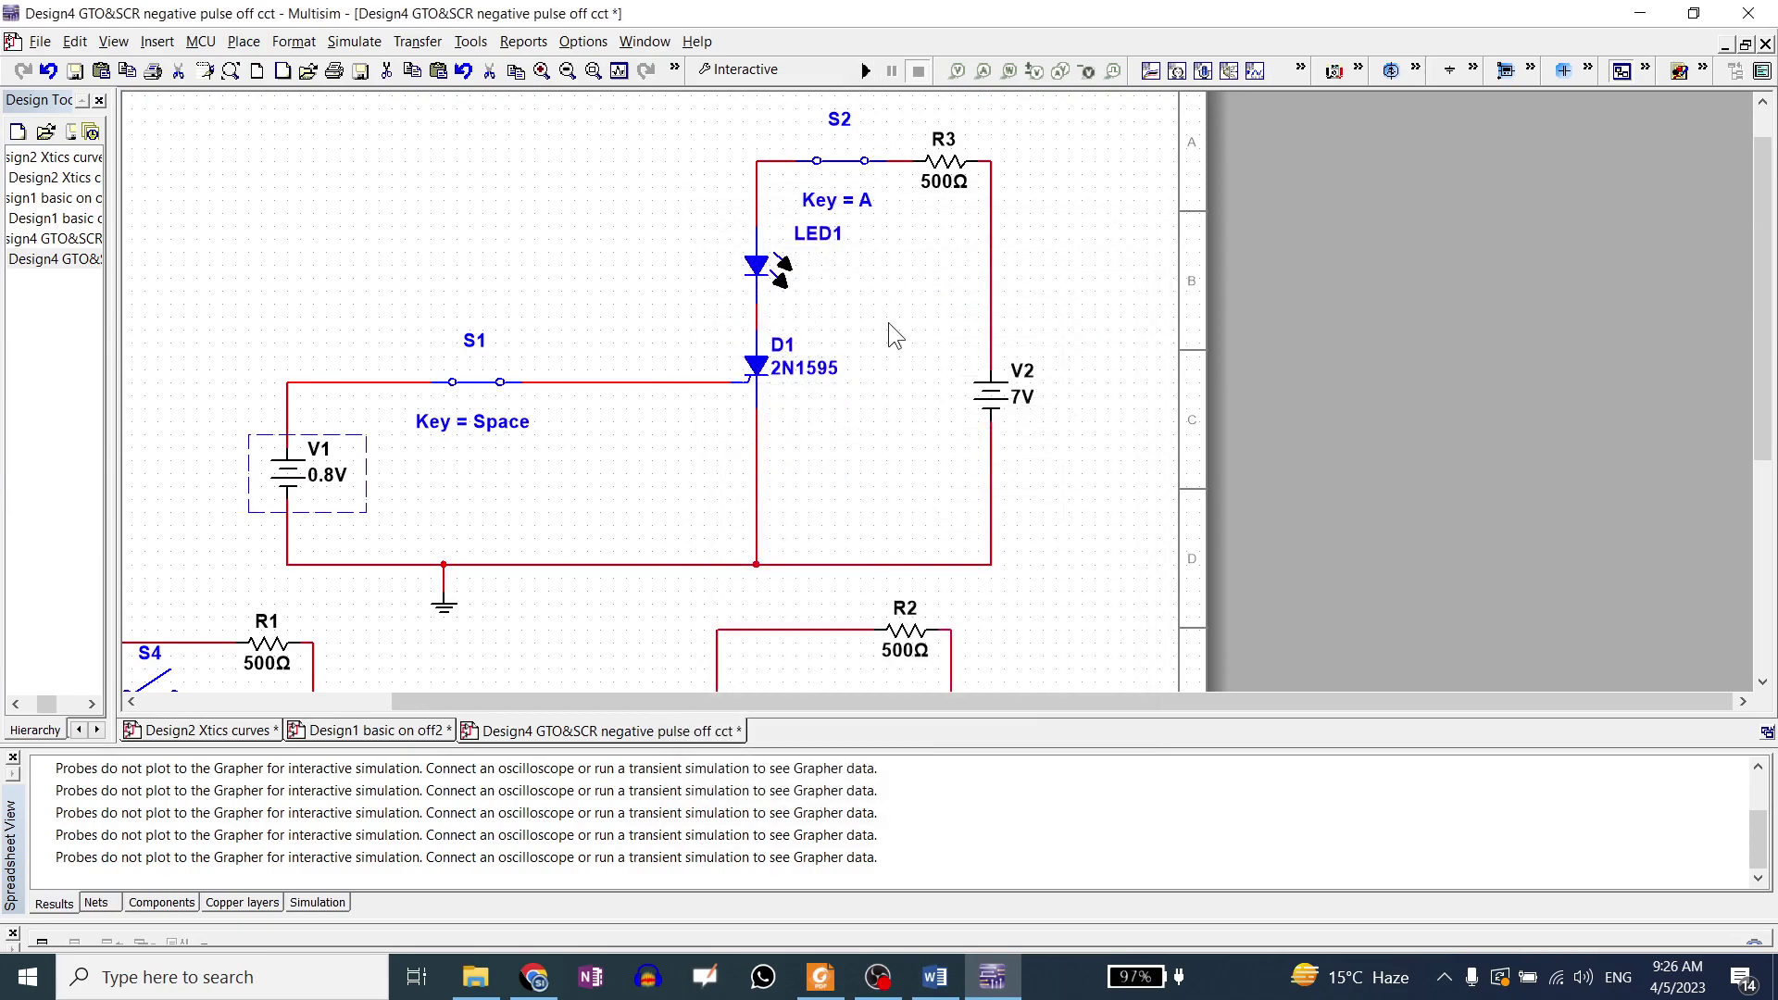
Check the load resistance in the datasheet's gate trigger voltage condition, set R3 to 12 Ω, and run the simulation.
{"action": "left_click", "coordinate": [822, 980]}
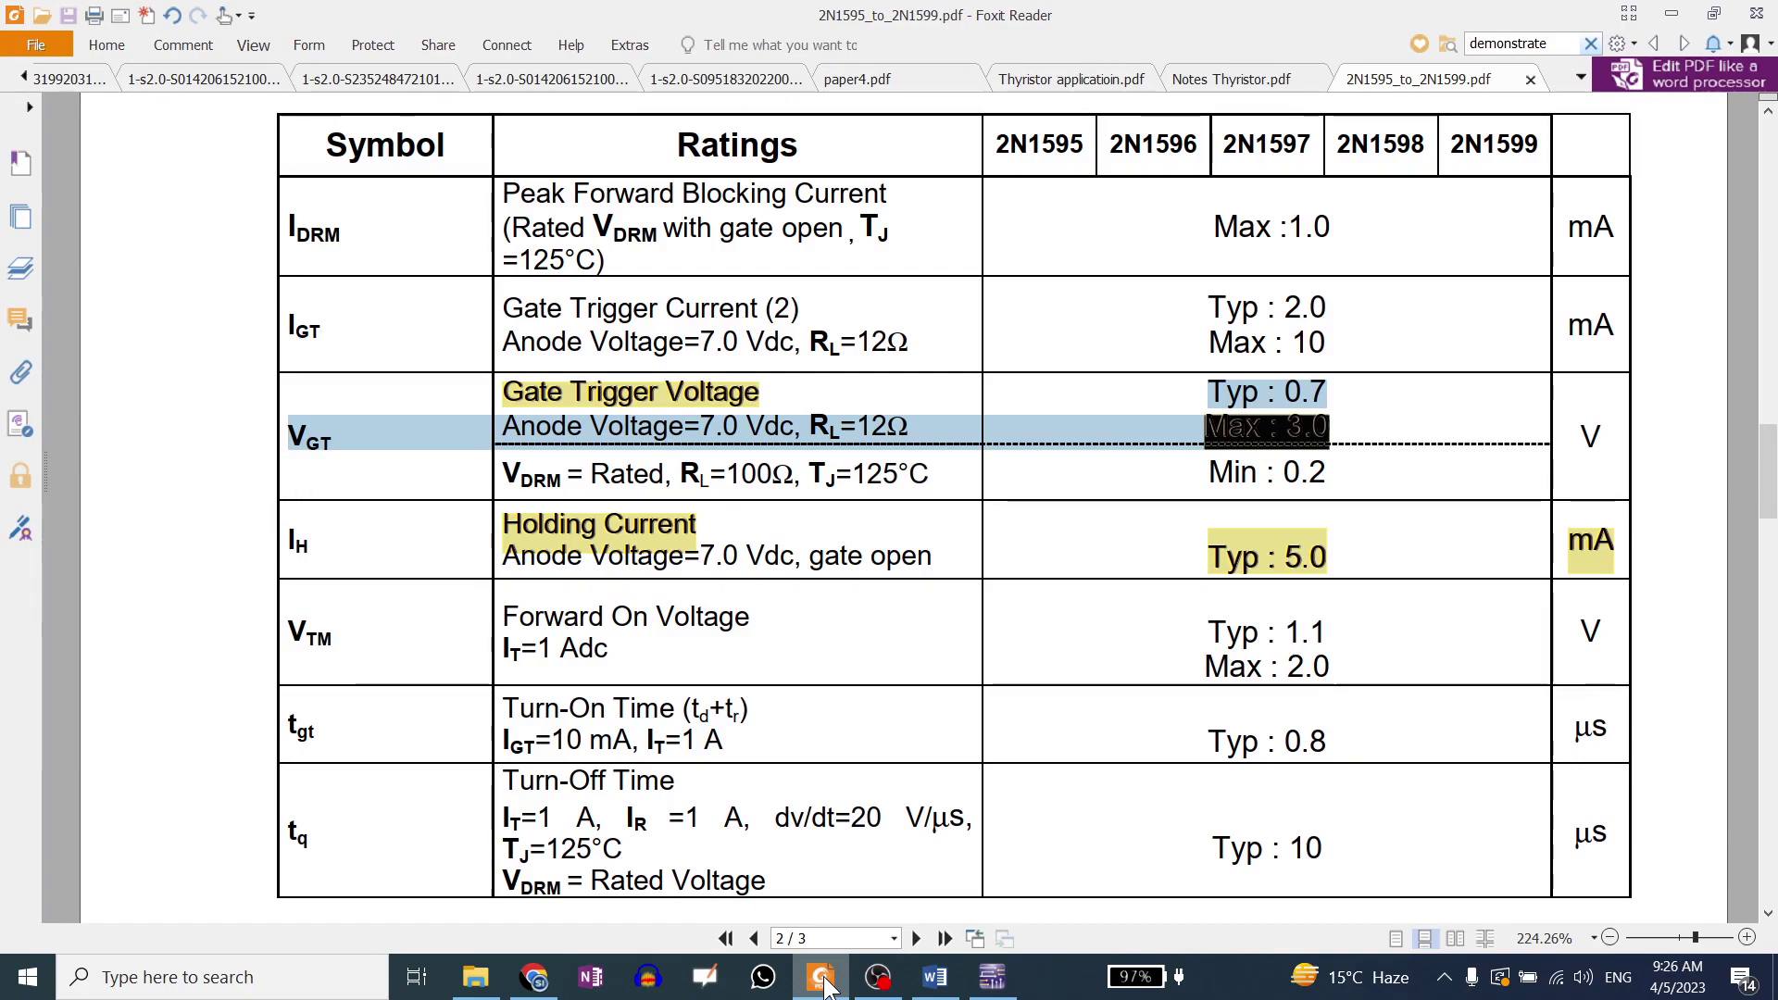
{"action": "left_click", "coordinate": [991, 977]}
{"action": "left_click", "coordinate": [950, 171]}
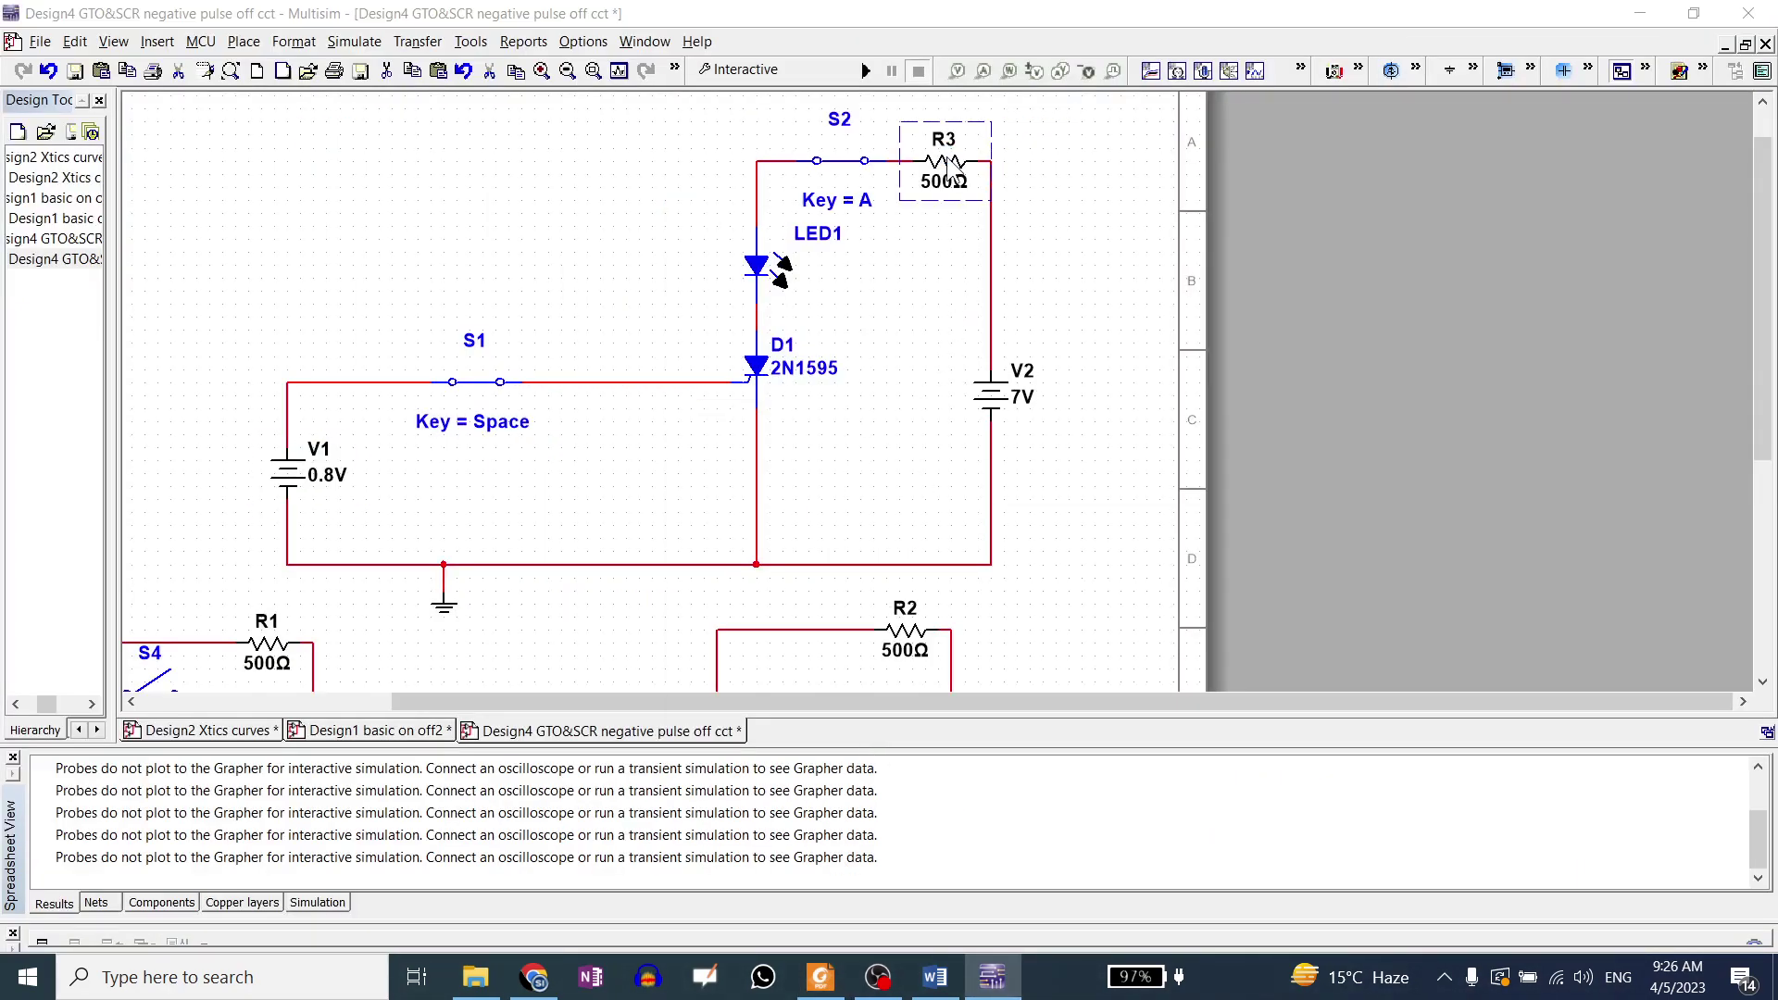
{"action": "double_click", "coordinate": [950, 171]}
{"action": "type", "text": "12"}
{"action": "key", "text": "Return"}
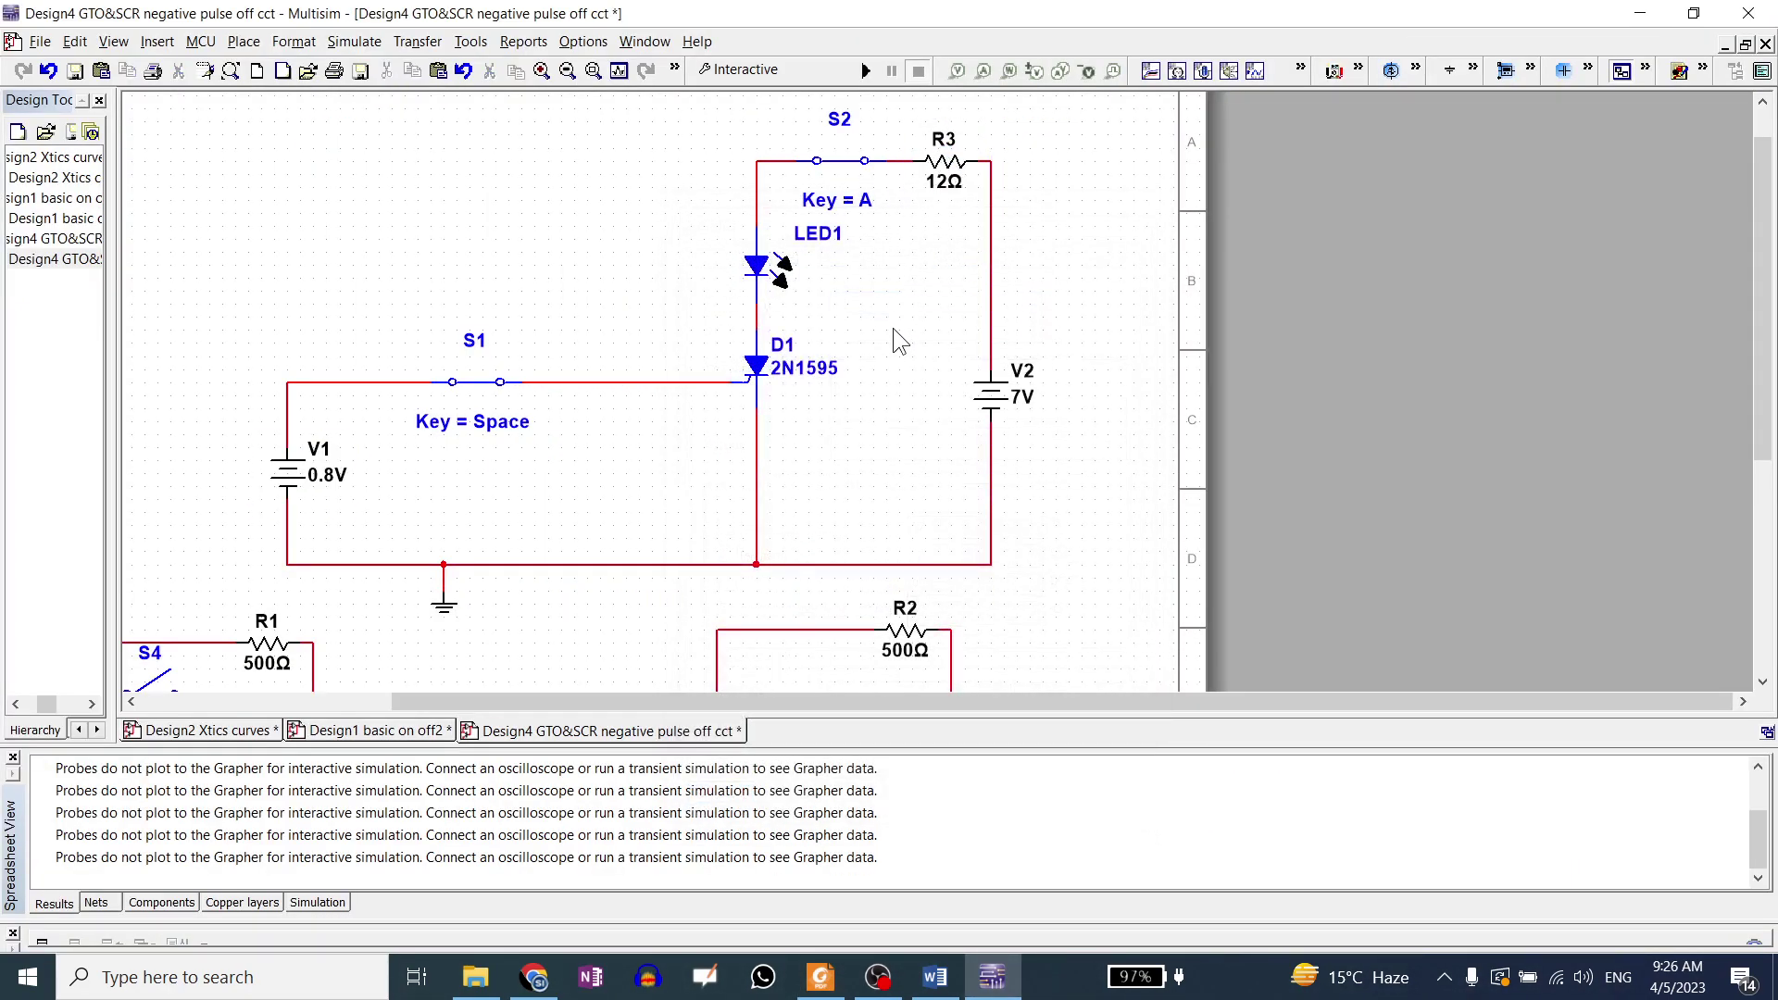
{"action": "left_click", "coordinate": [867, 72]}
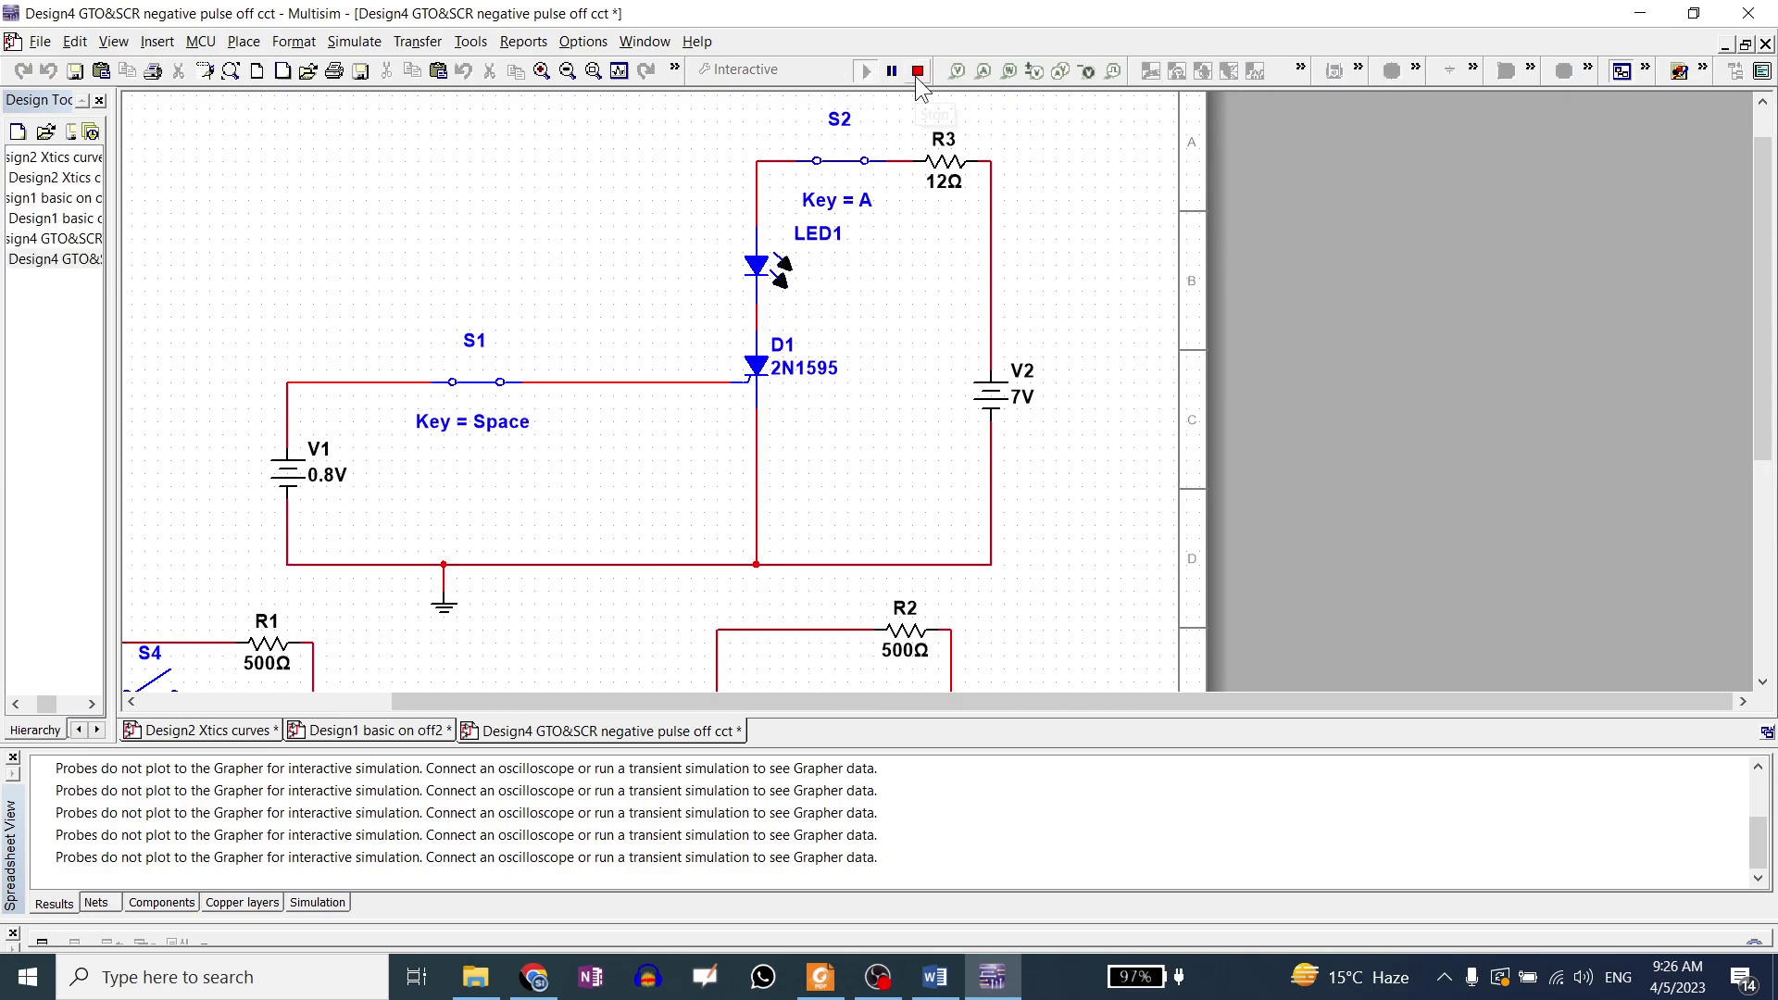
Stop the simulation, set gate source V1 to 0.3 V, and rerun it with the 12 Ω load.
{"action": "double_click", "coordinate": [295, 474]}
{"action": "type", "text": "0.3"}
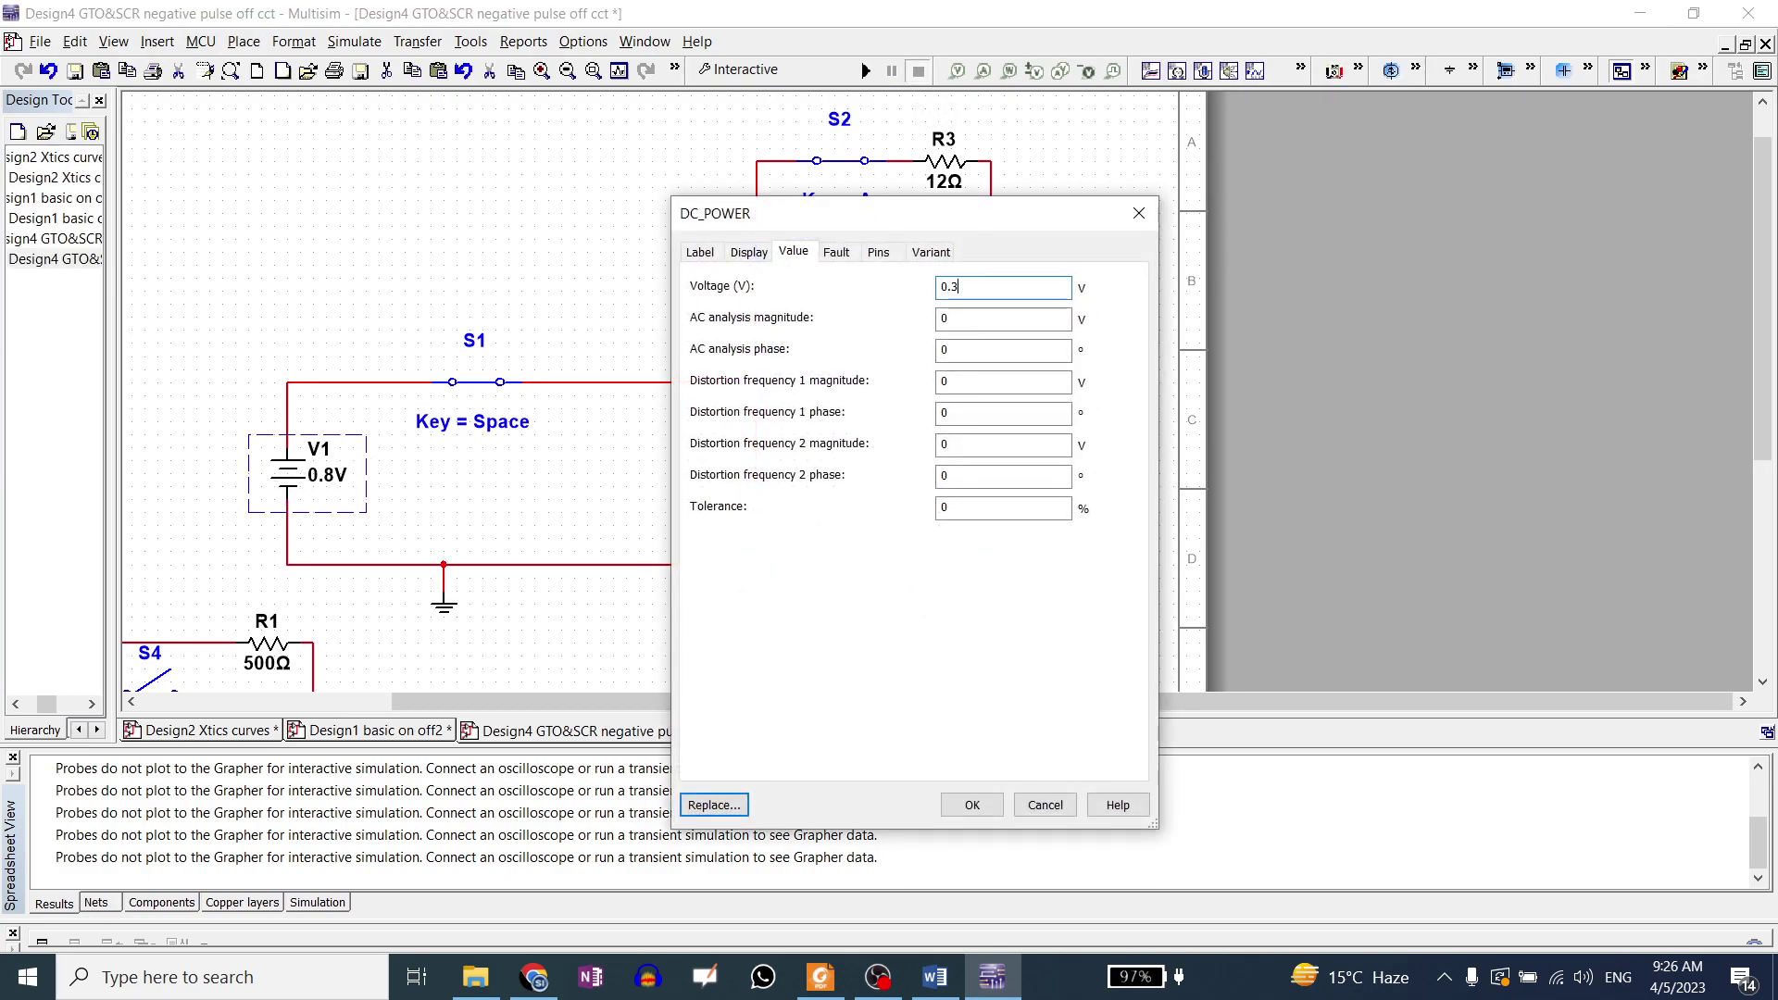
{"action": "key", "text": "Return"}
{"action": "left_click", "coordinate": [867, 71]}
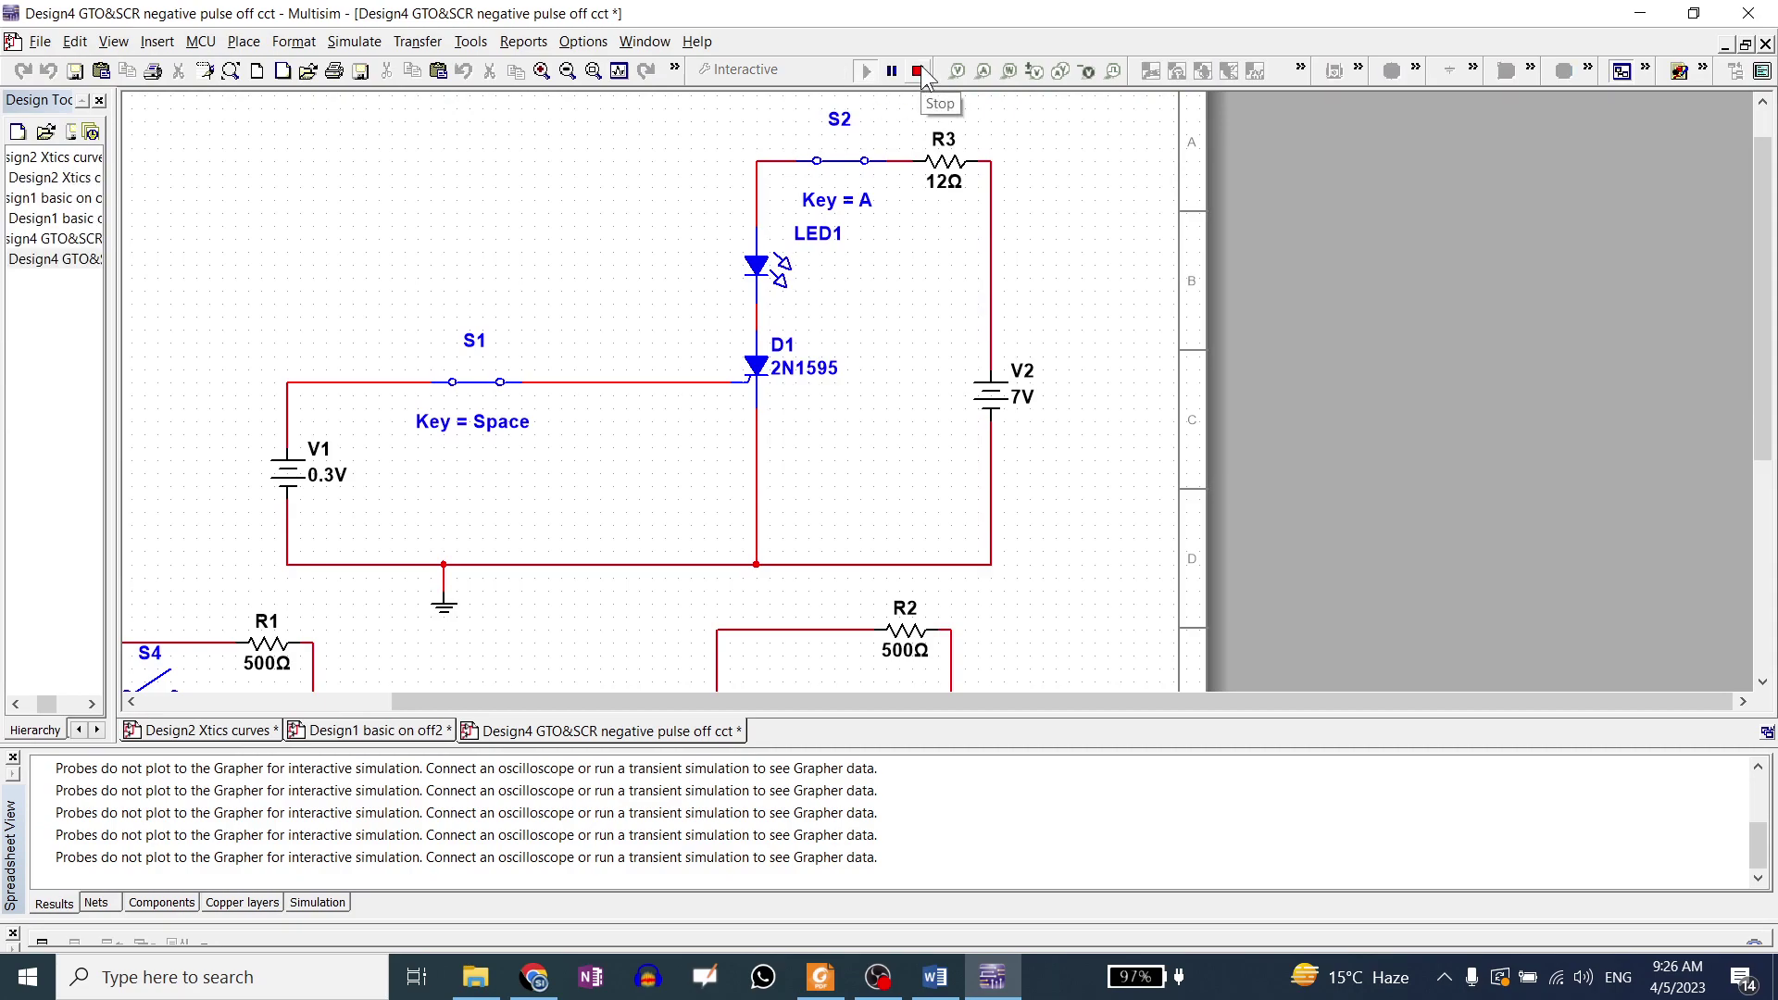
Set gate source V1 to 0.4 V, run the simulation with the 12 Ω load, and stop it.
{"action": "double_click", "coordinate": [294, 474]}
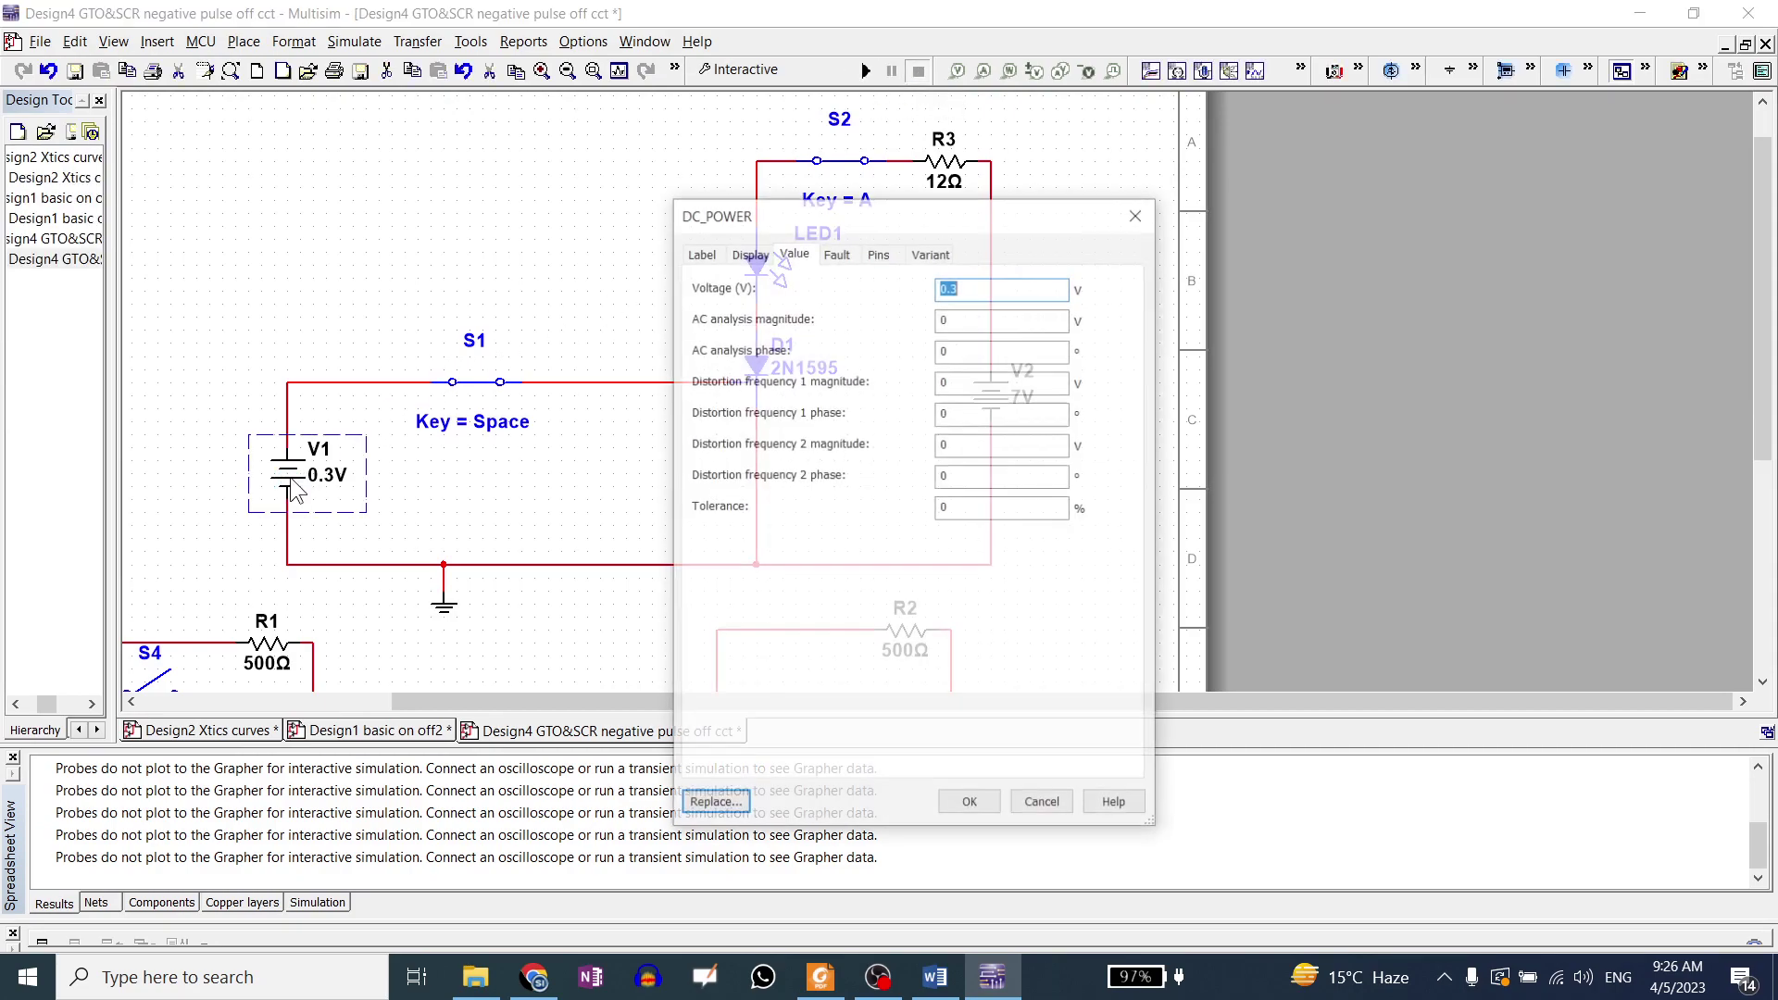
{"action": "type", "text": "0.4"}
{"action": "key", "text": "Return"}
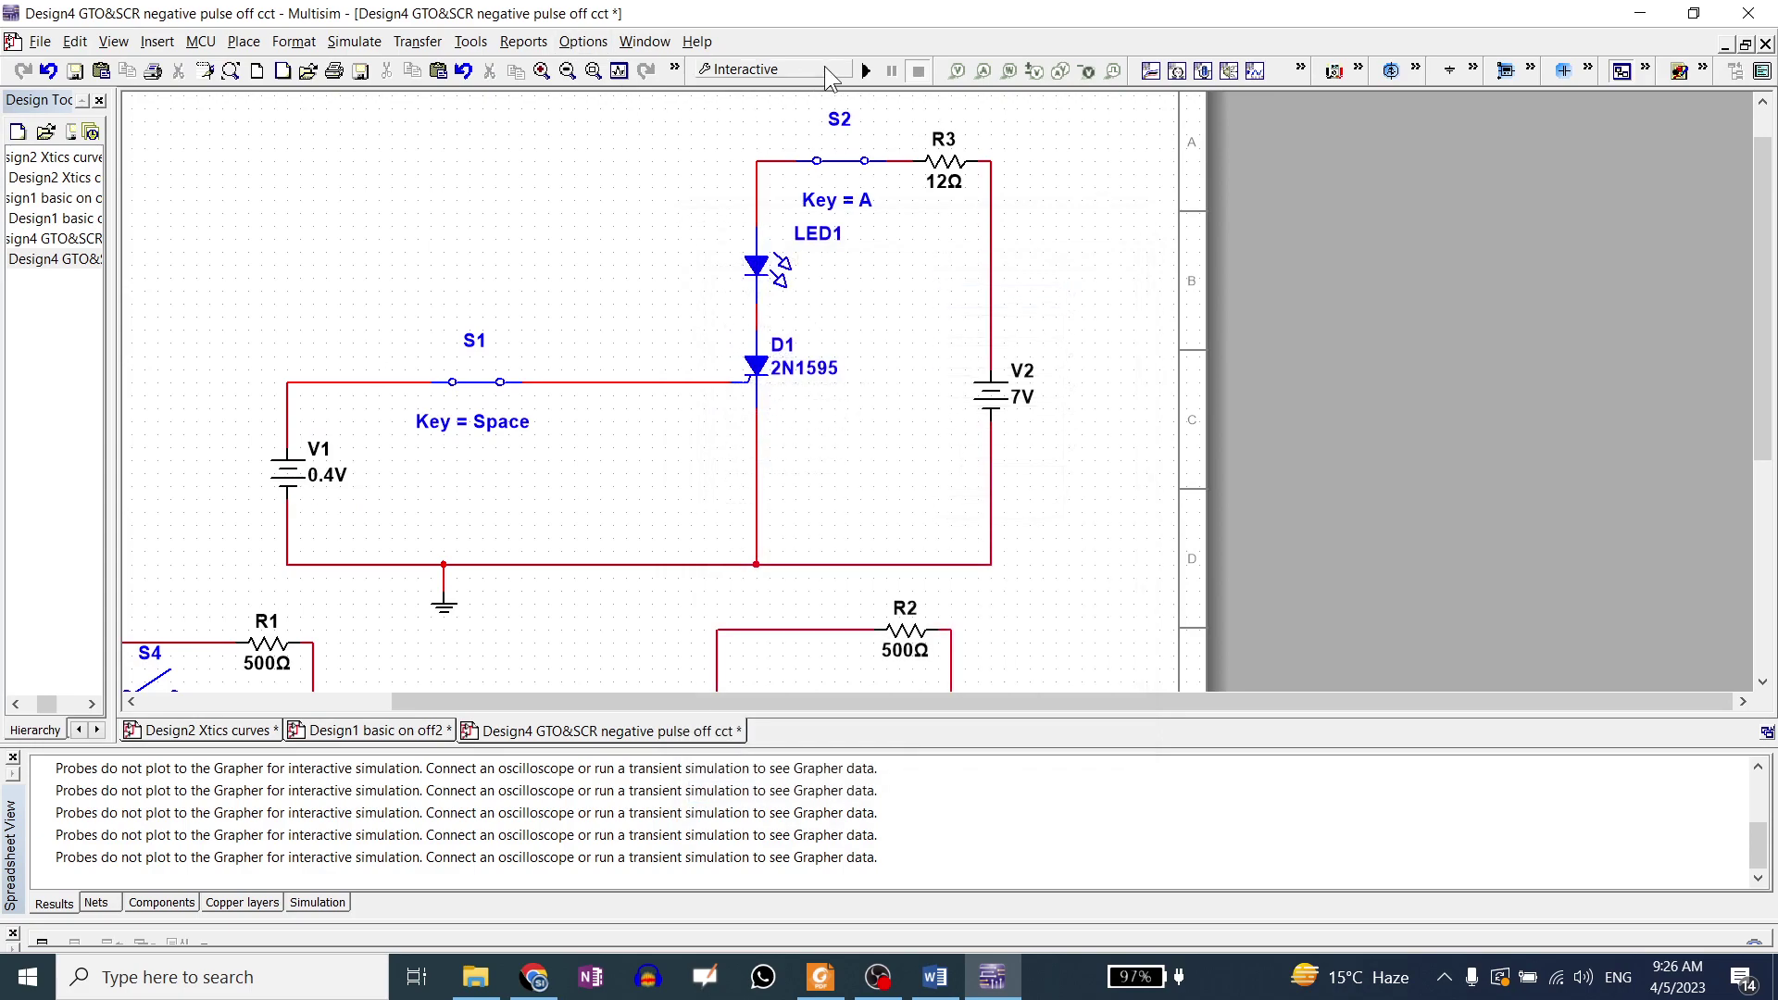
{"action": "left_click", "coordinate": [868, 71]}
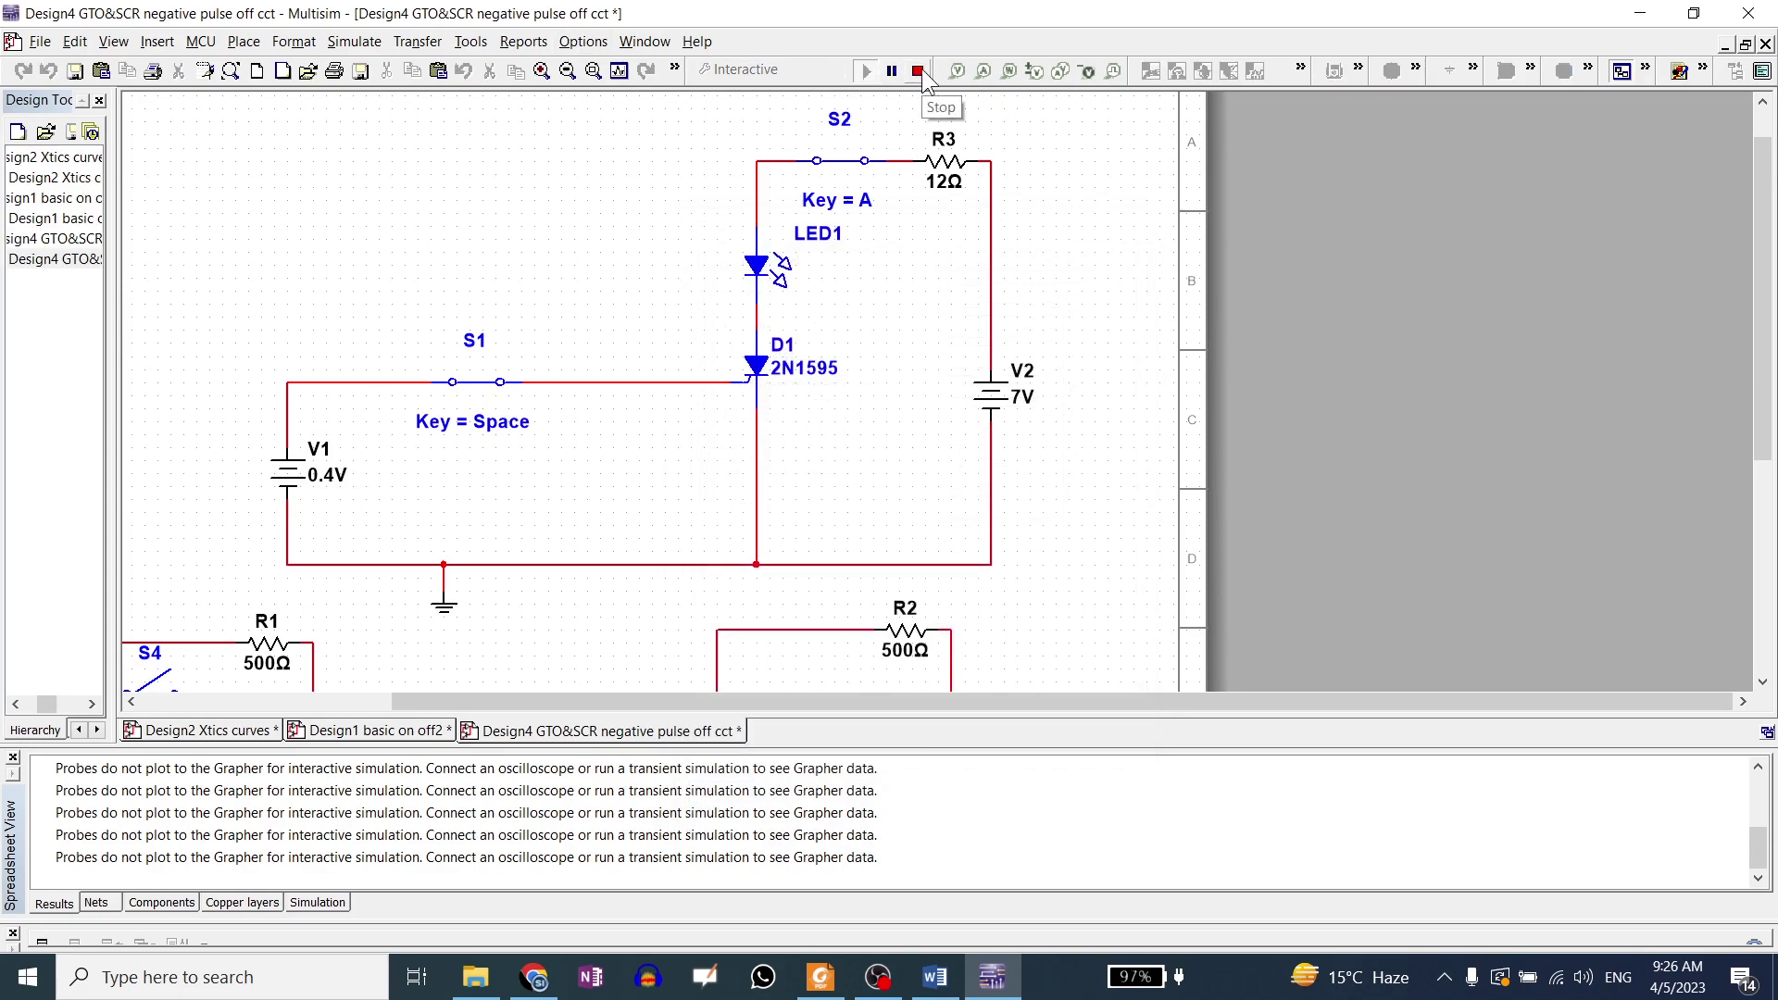
{"action": "left_click", "coordinate": [918, 72]}
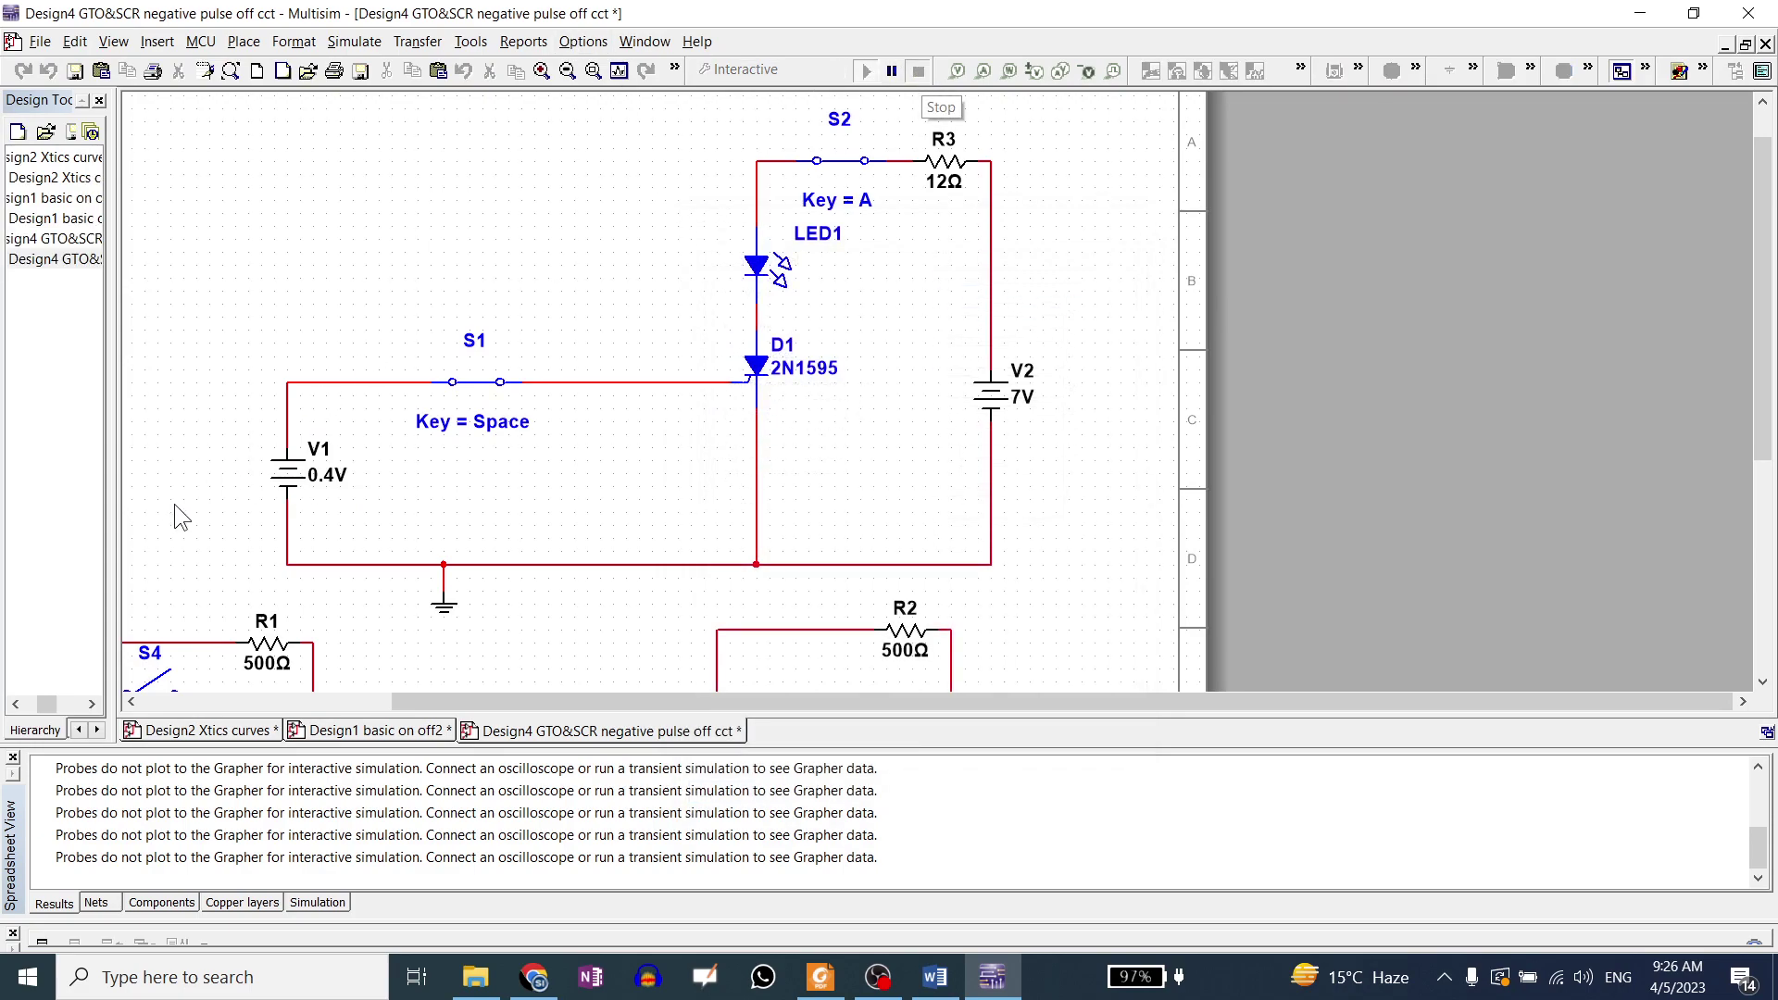
Raise gate source V1 to 0.5 V and rerun the simulation to test thyristor triggering.
{"action": "double_click", "coordinate": [294, 474]}
{"action": "type", "text": "0.5"}
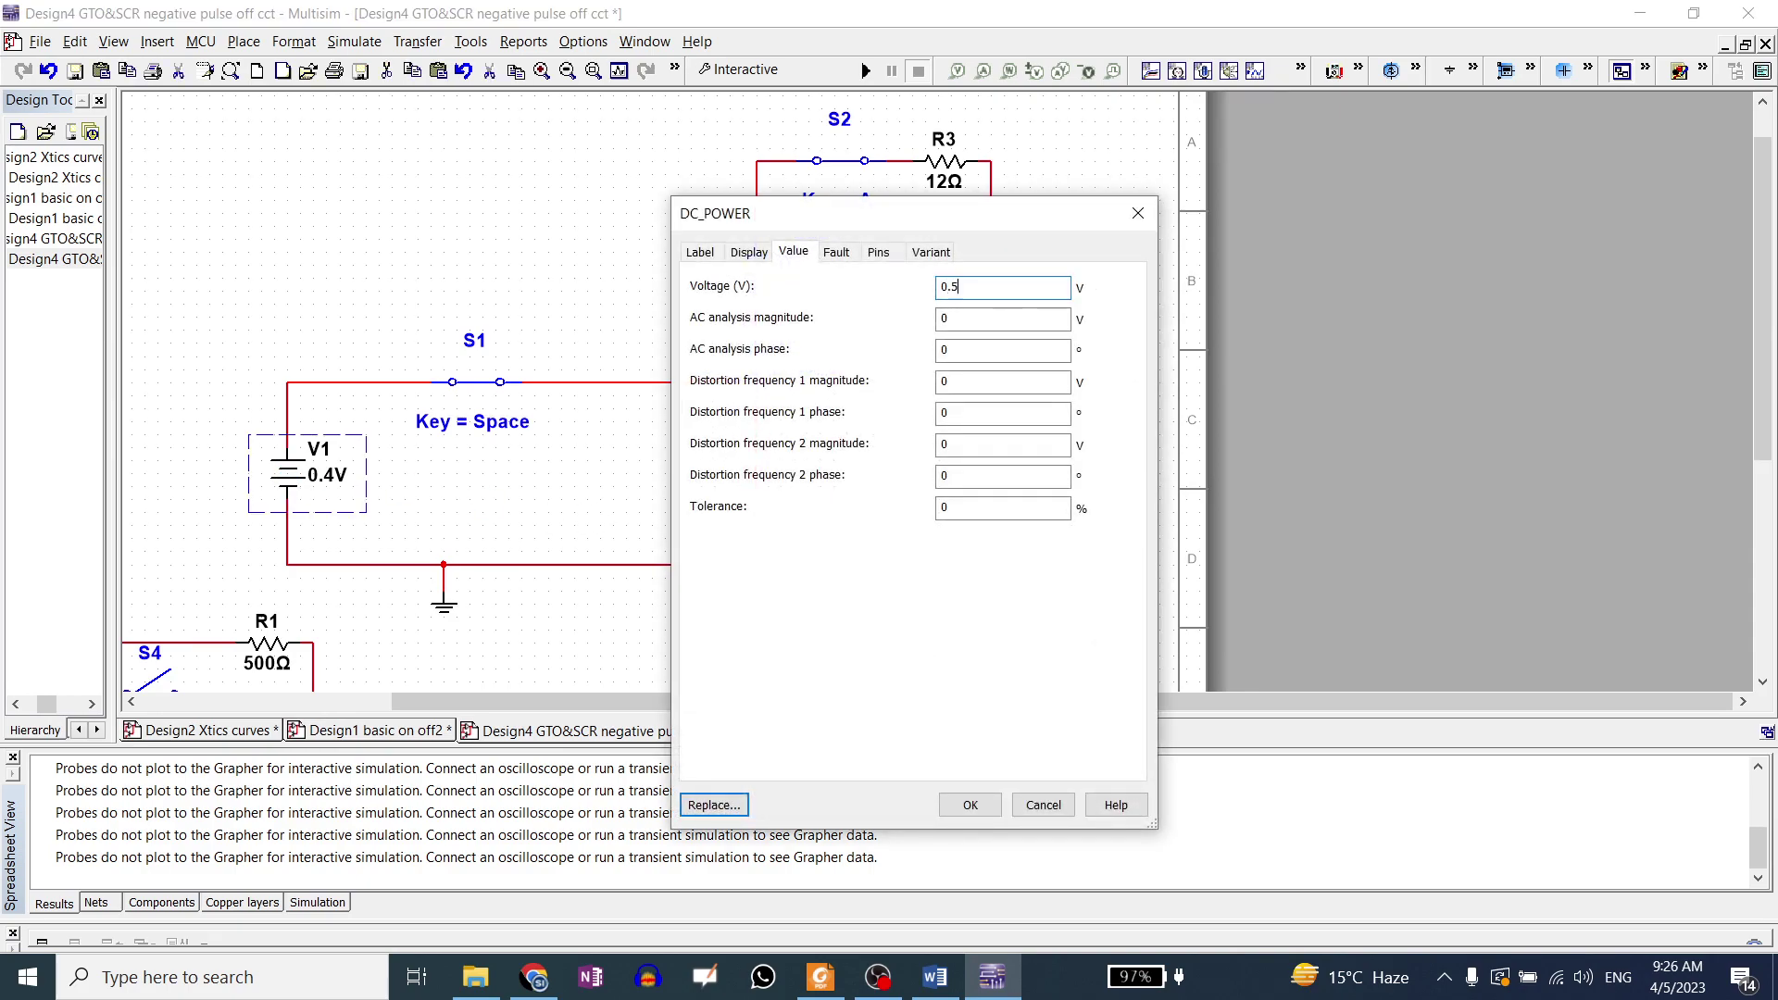
{"action": "key", "text": "Return"}
{"action": "left_click", "coordinate": [874, 71]}
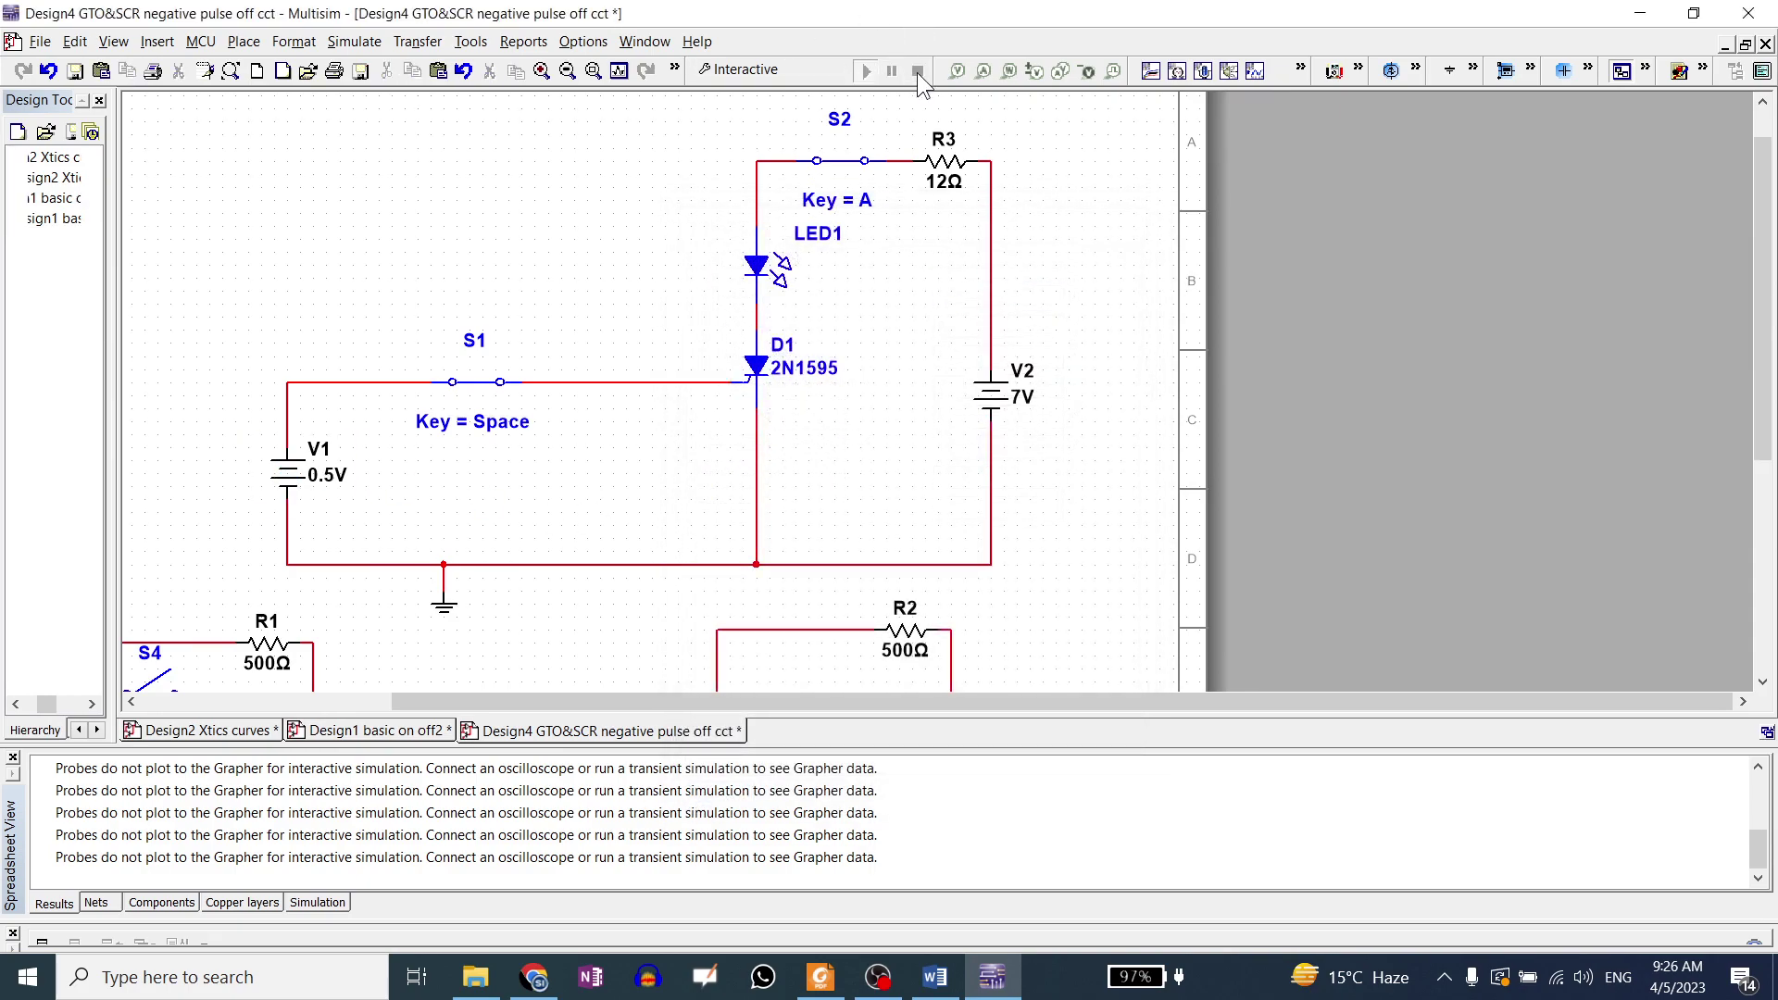
Set gate source V1 to 0.7 V, run the simulation to check LED1, and stop it.
{"action": "double_click", "coordinate": [295, 472]}
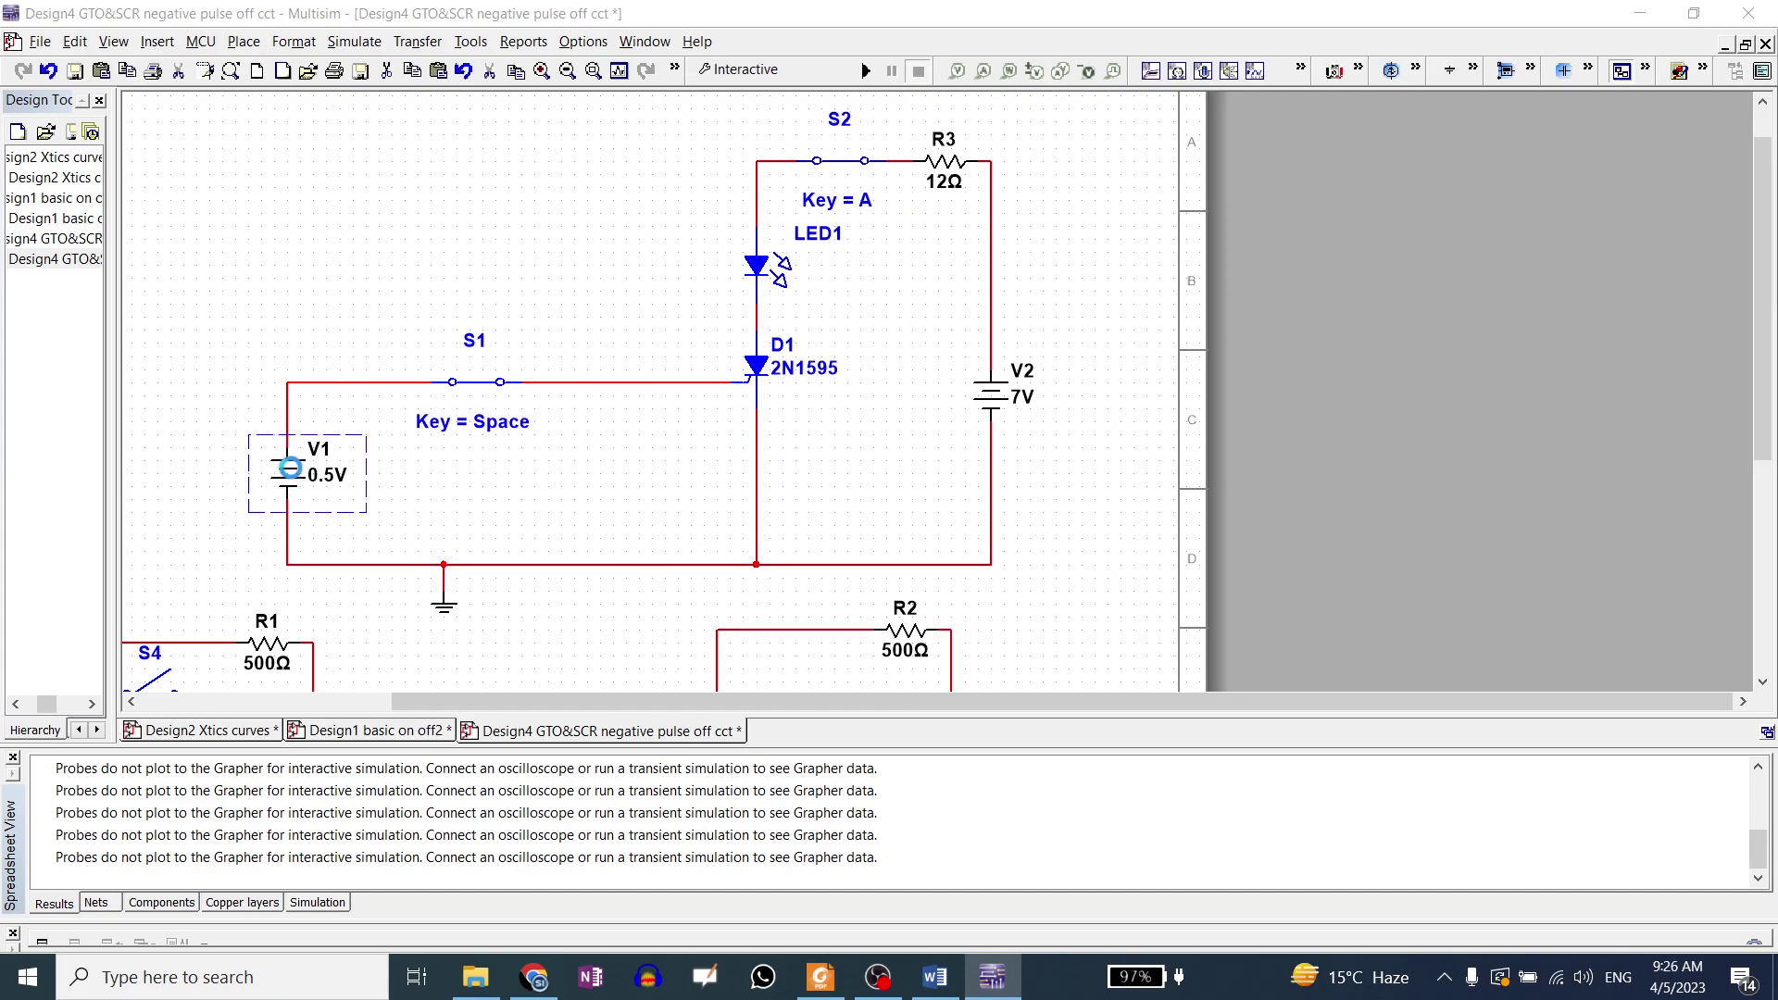
{"action": "type", "text": "0.7"}
{"action": "key", "text": "Return"}
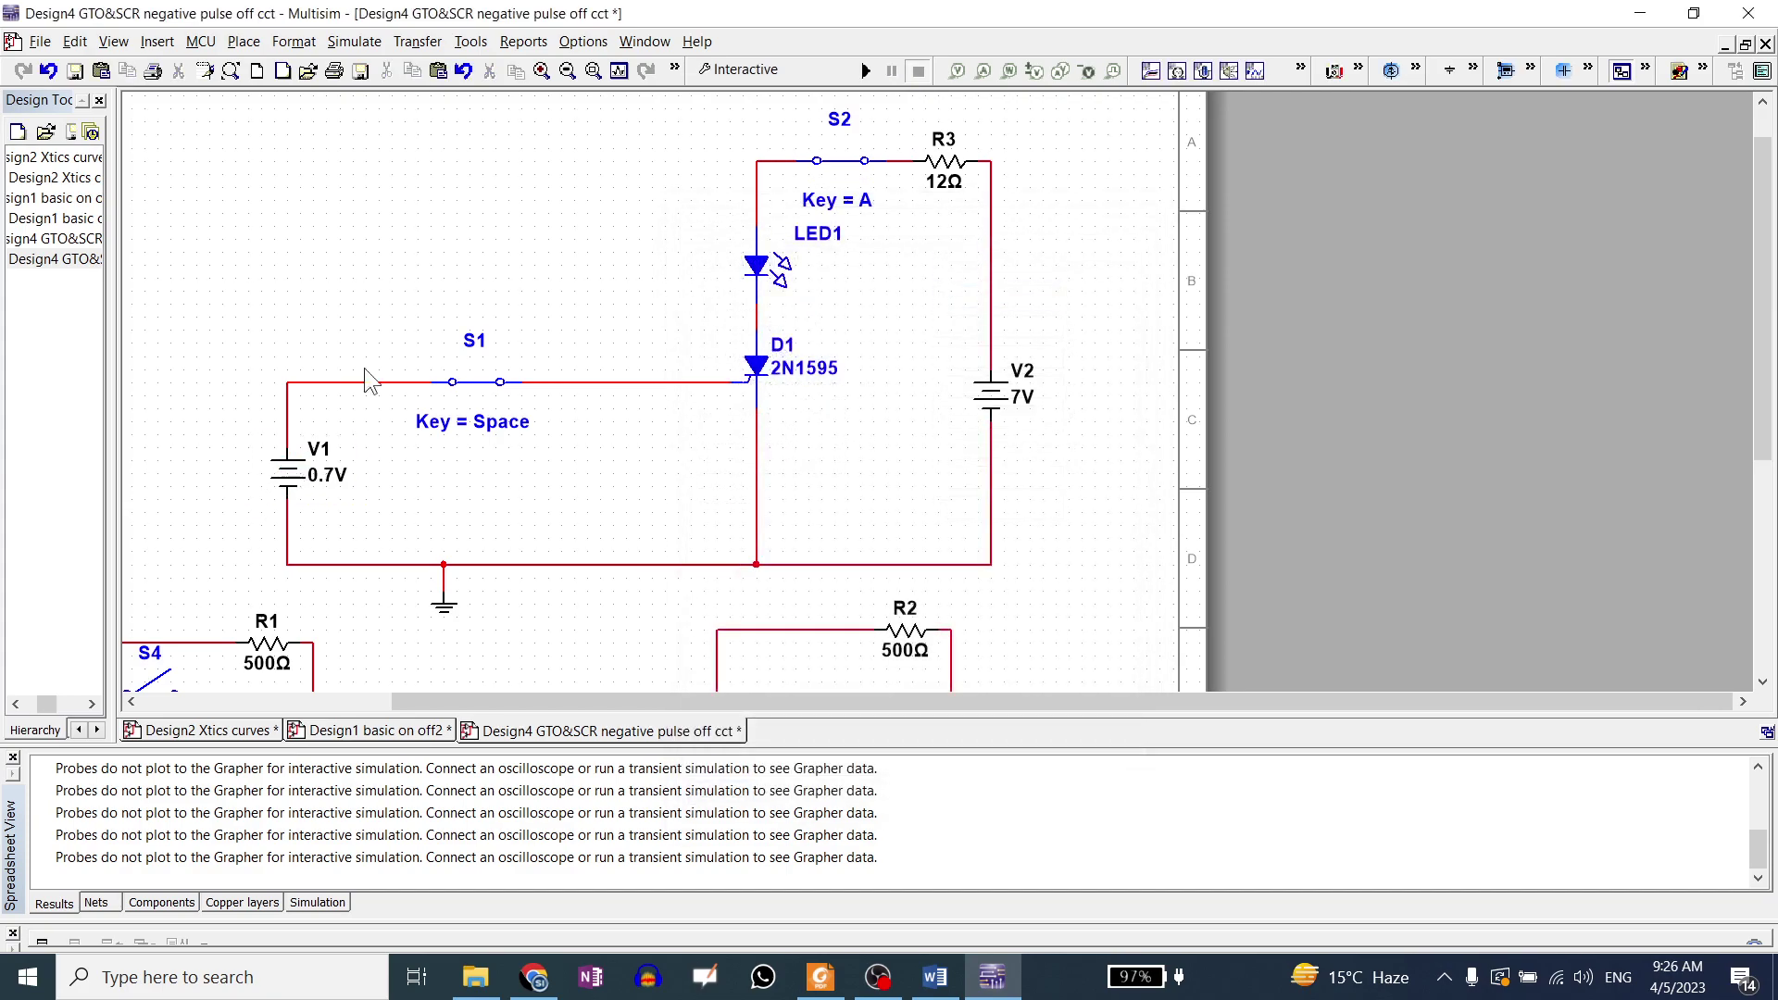
{"action": "left_click", "coordinate": [866, 72]}
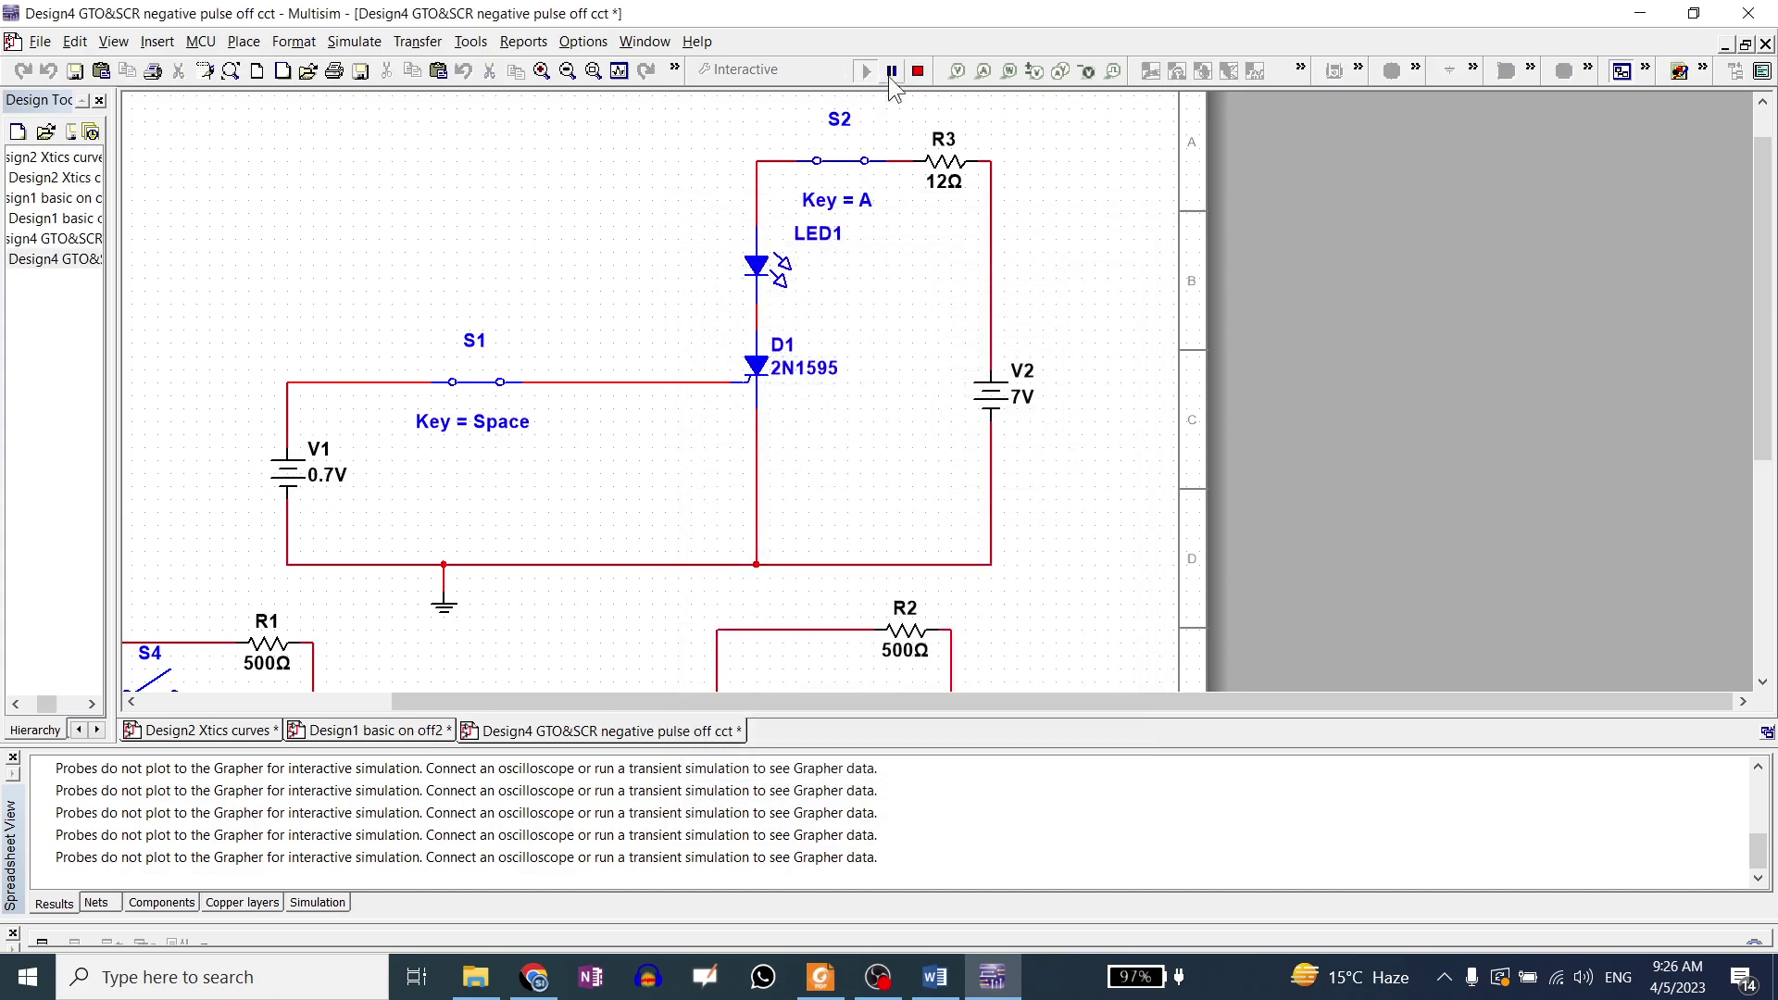
{"action": "left_click", "coordinate": [921, 73]}
Set gate source V1 to 0.8 V, run the simulation to check for turn-on, and stop it.
{"action": "double_click", "coordinate": [294, 483]}
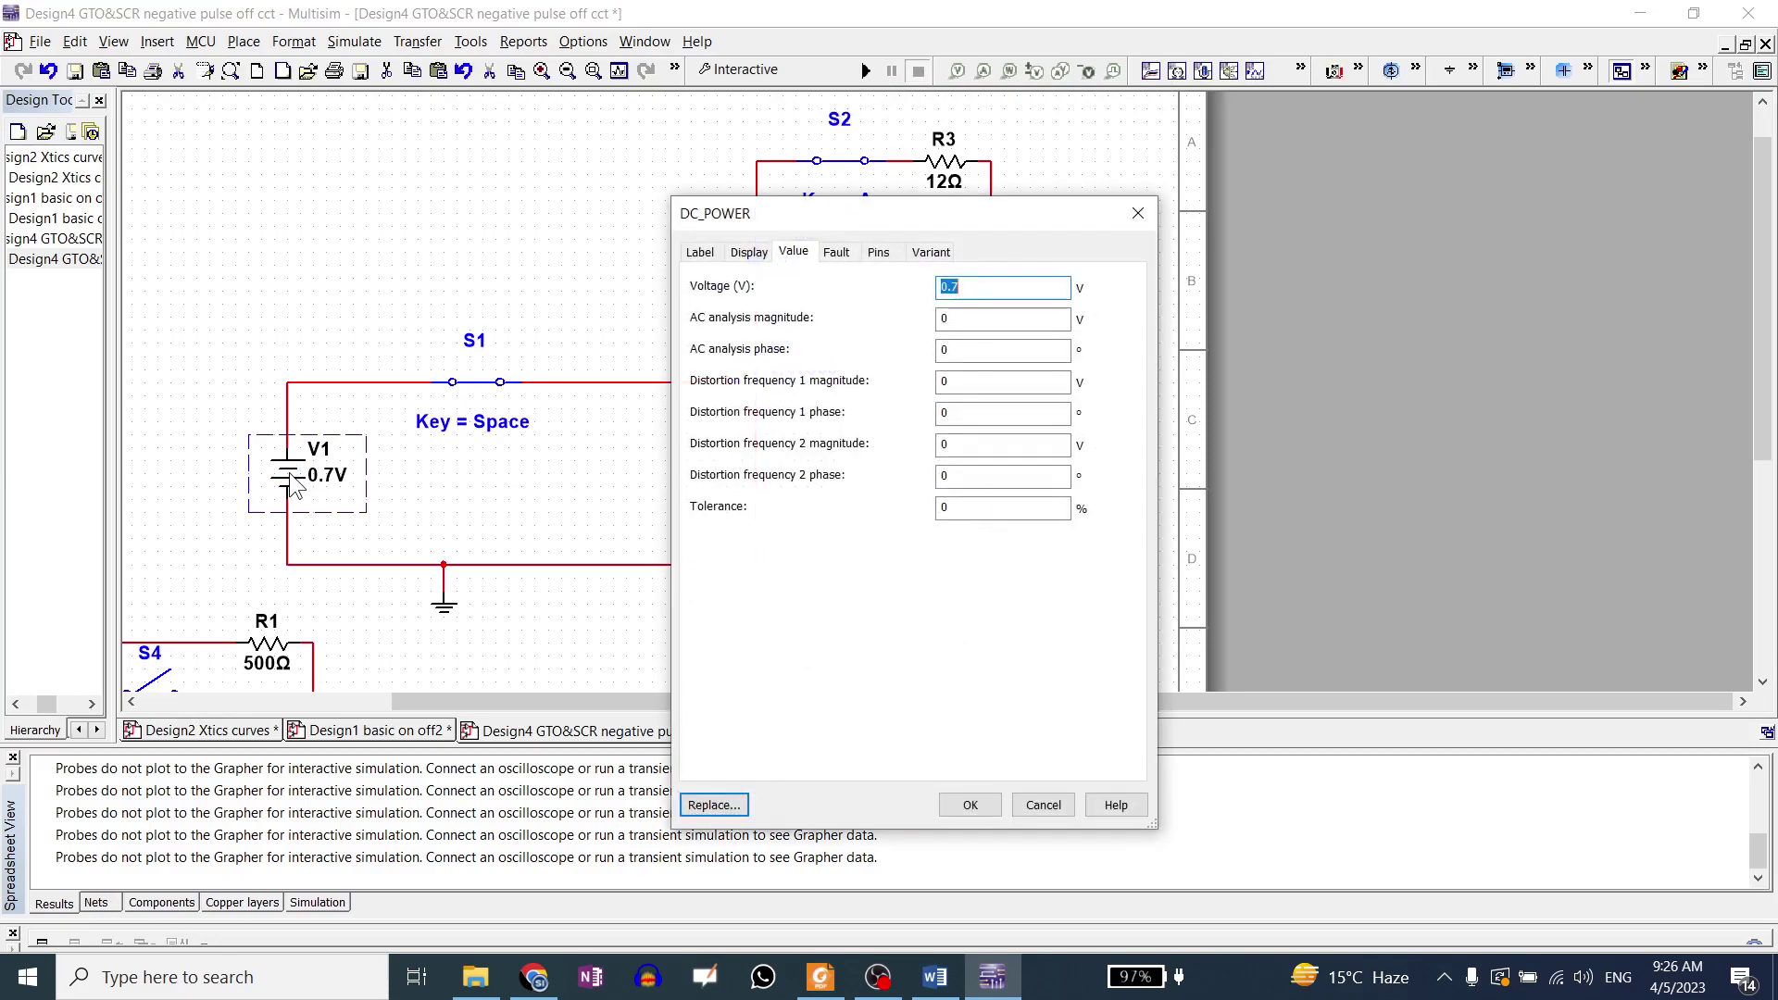
{"action": "type", "text": "0.8"}
{"action": "key", "text": "Return"}
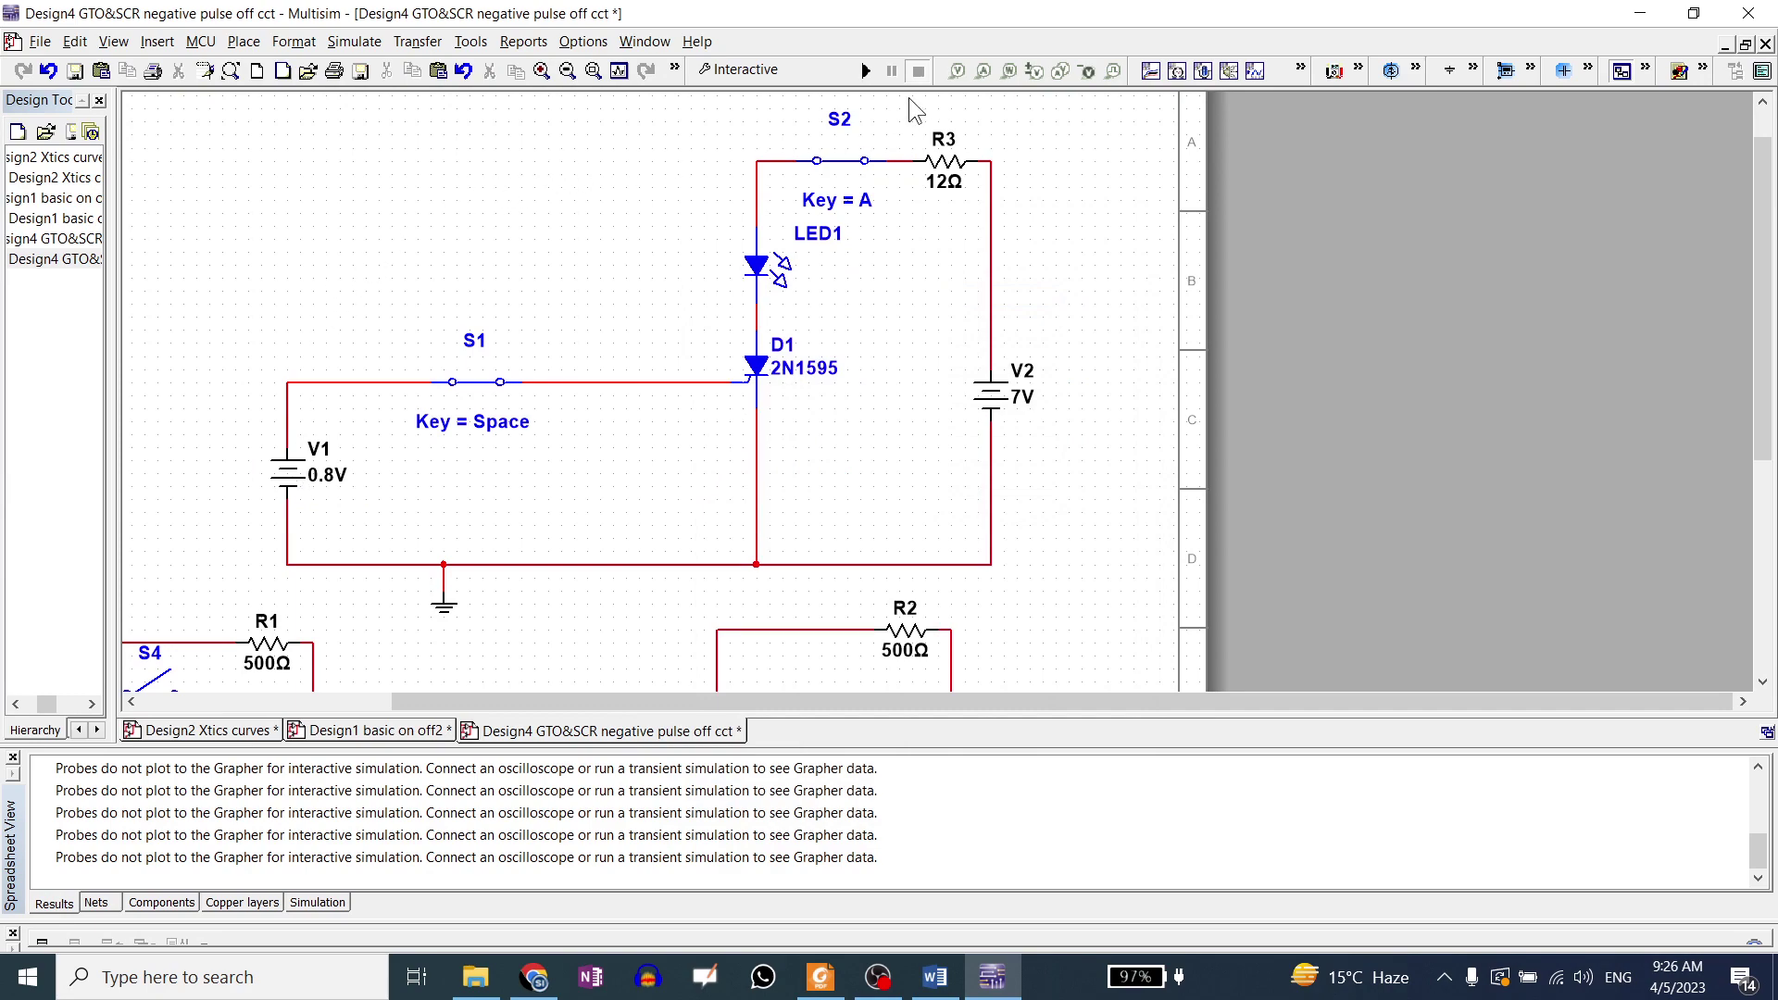
{"action": "left_click", "coordinate": [865, 81]}
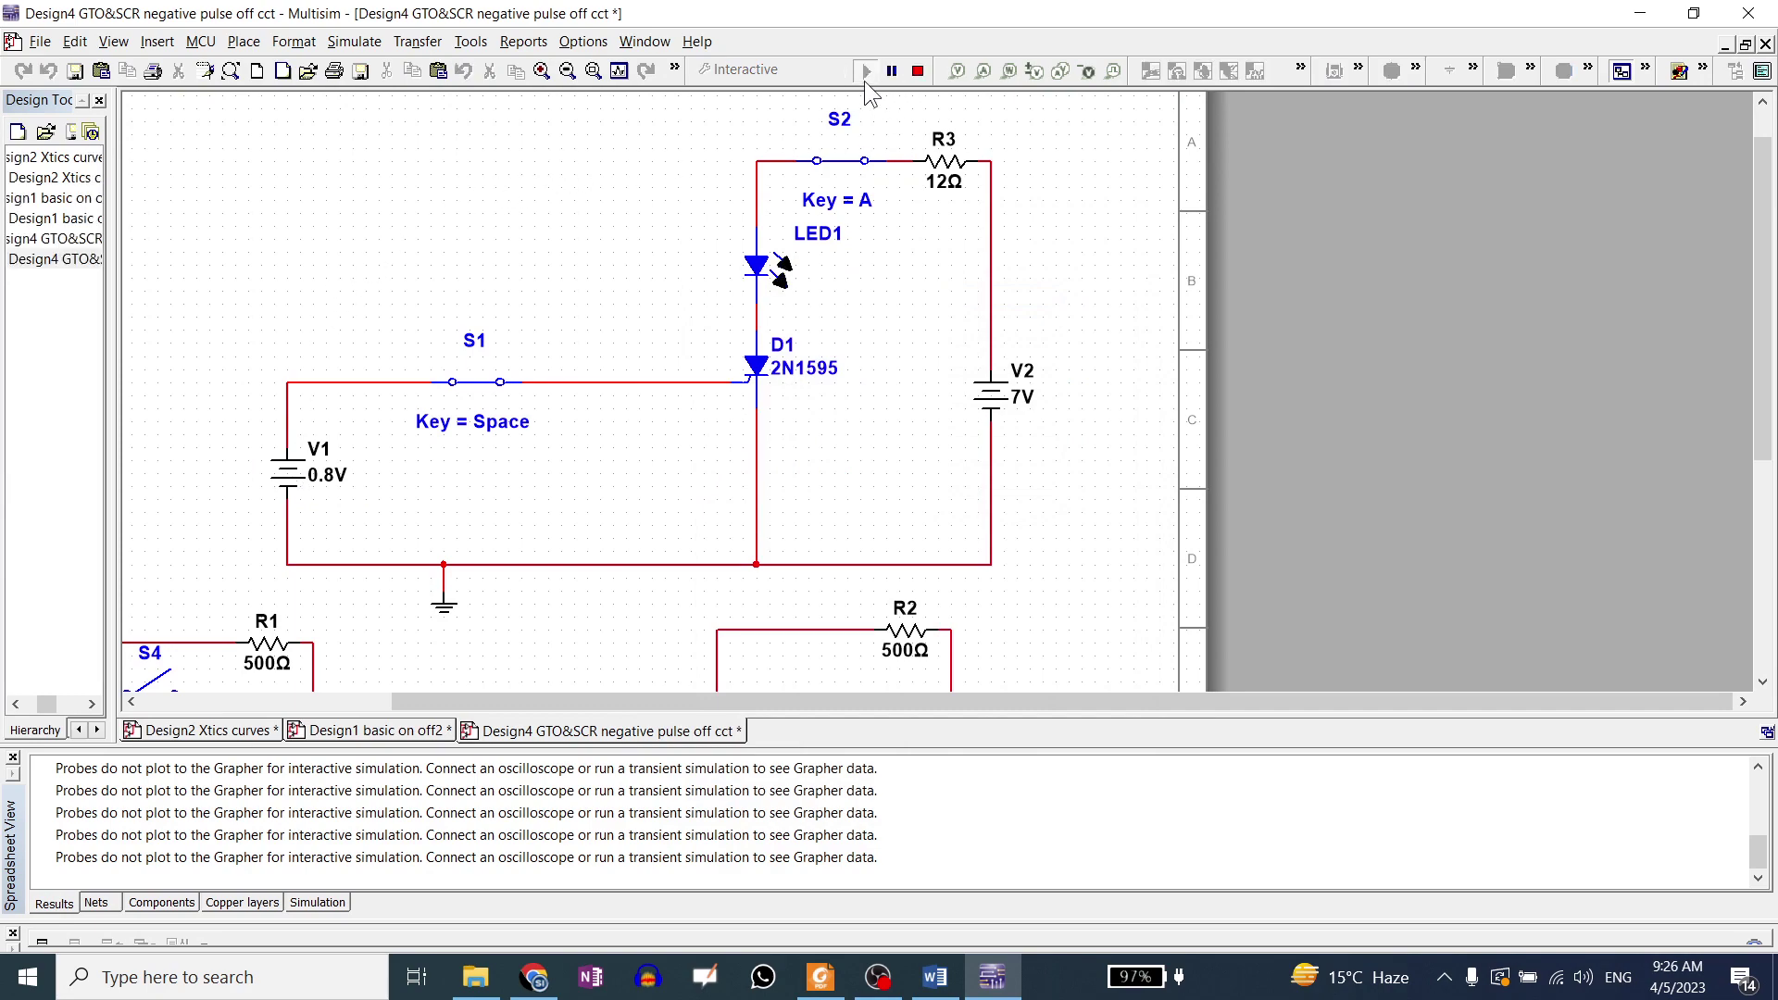
{"action": "left_click", "coordinate": [917, 72]}
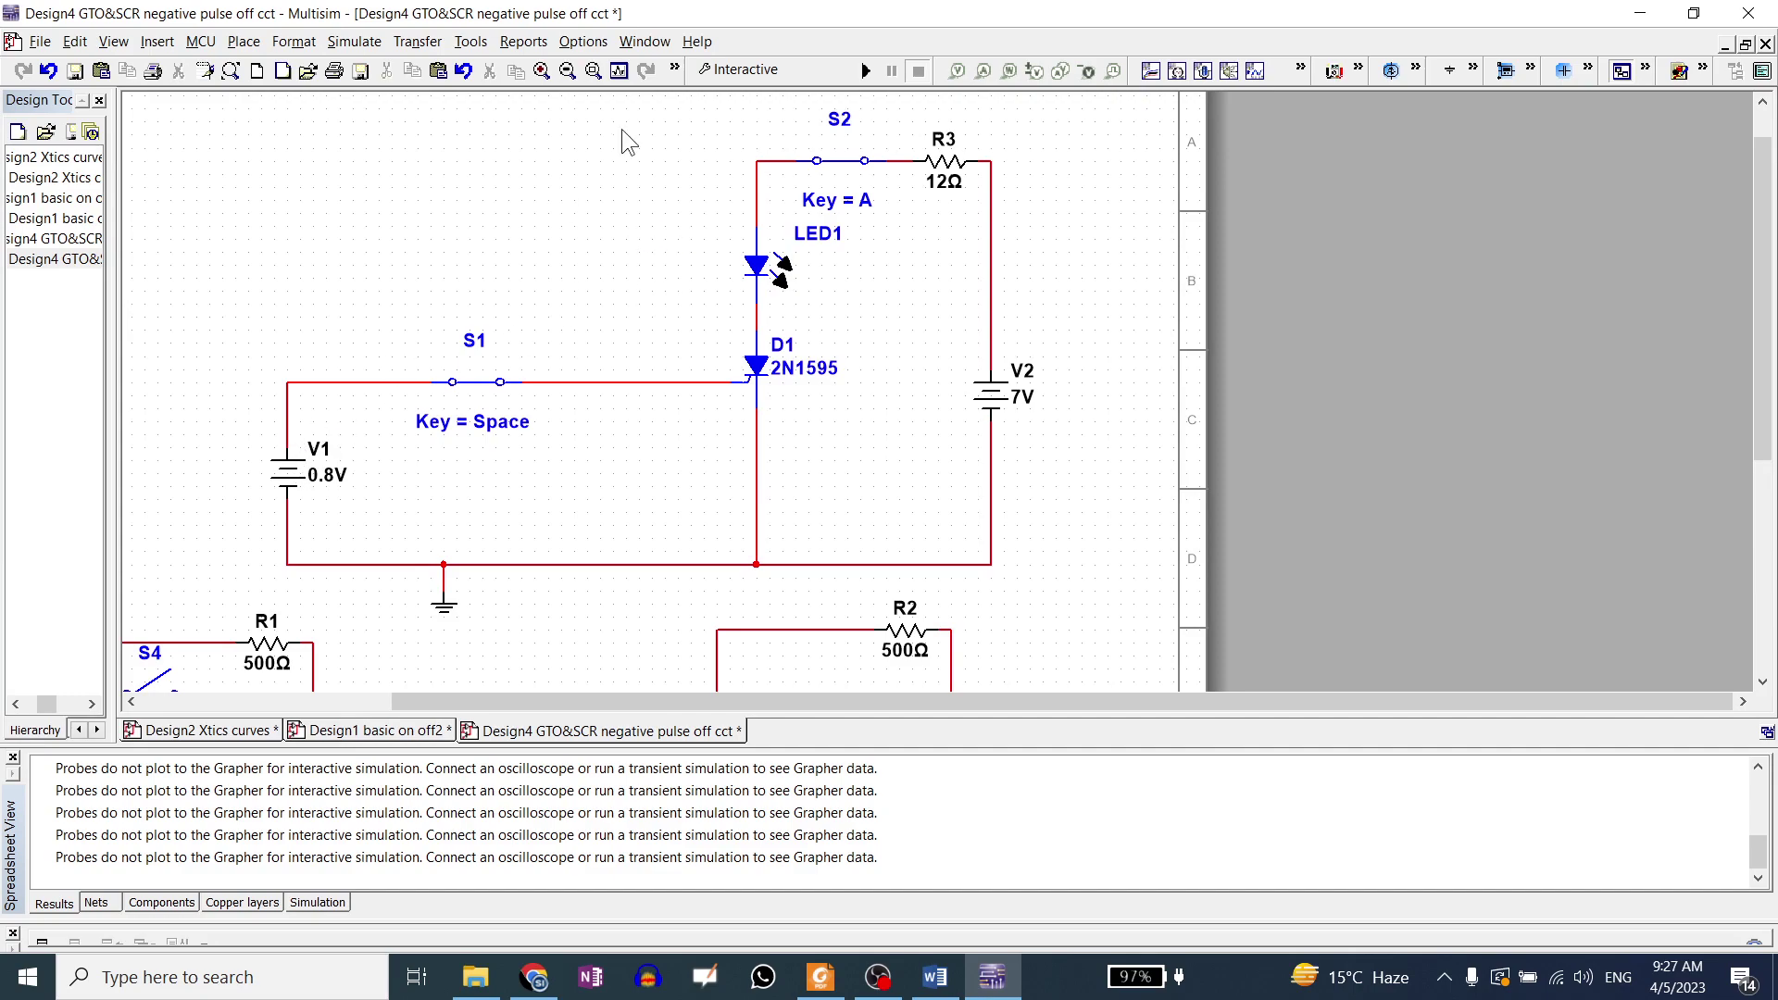
Lower gate source V1 to 0.75 V to narrow down the trigger voltage, run the simulation, and stop it.
{"action": "double_click", "coordinate": [289, 472]}
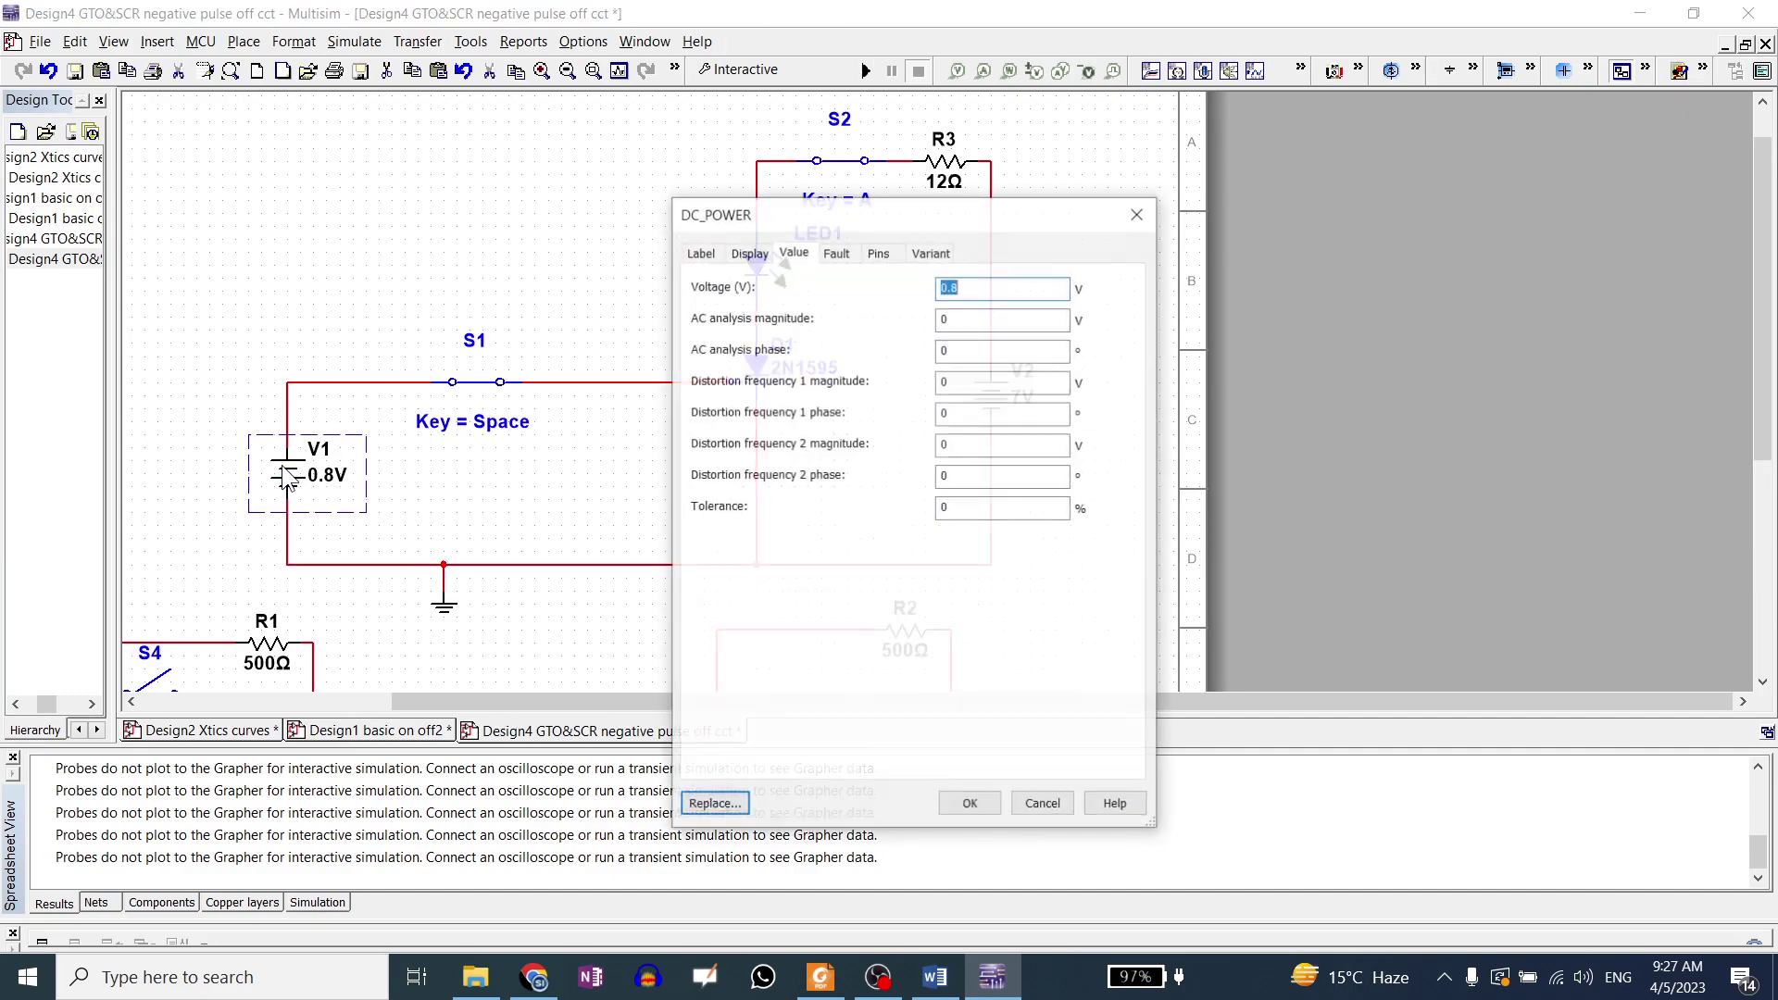
{"action": "type", "text": "0.75"}
{"action": "key", "text": "Return"}
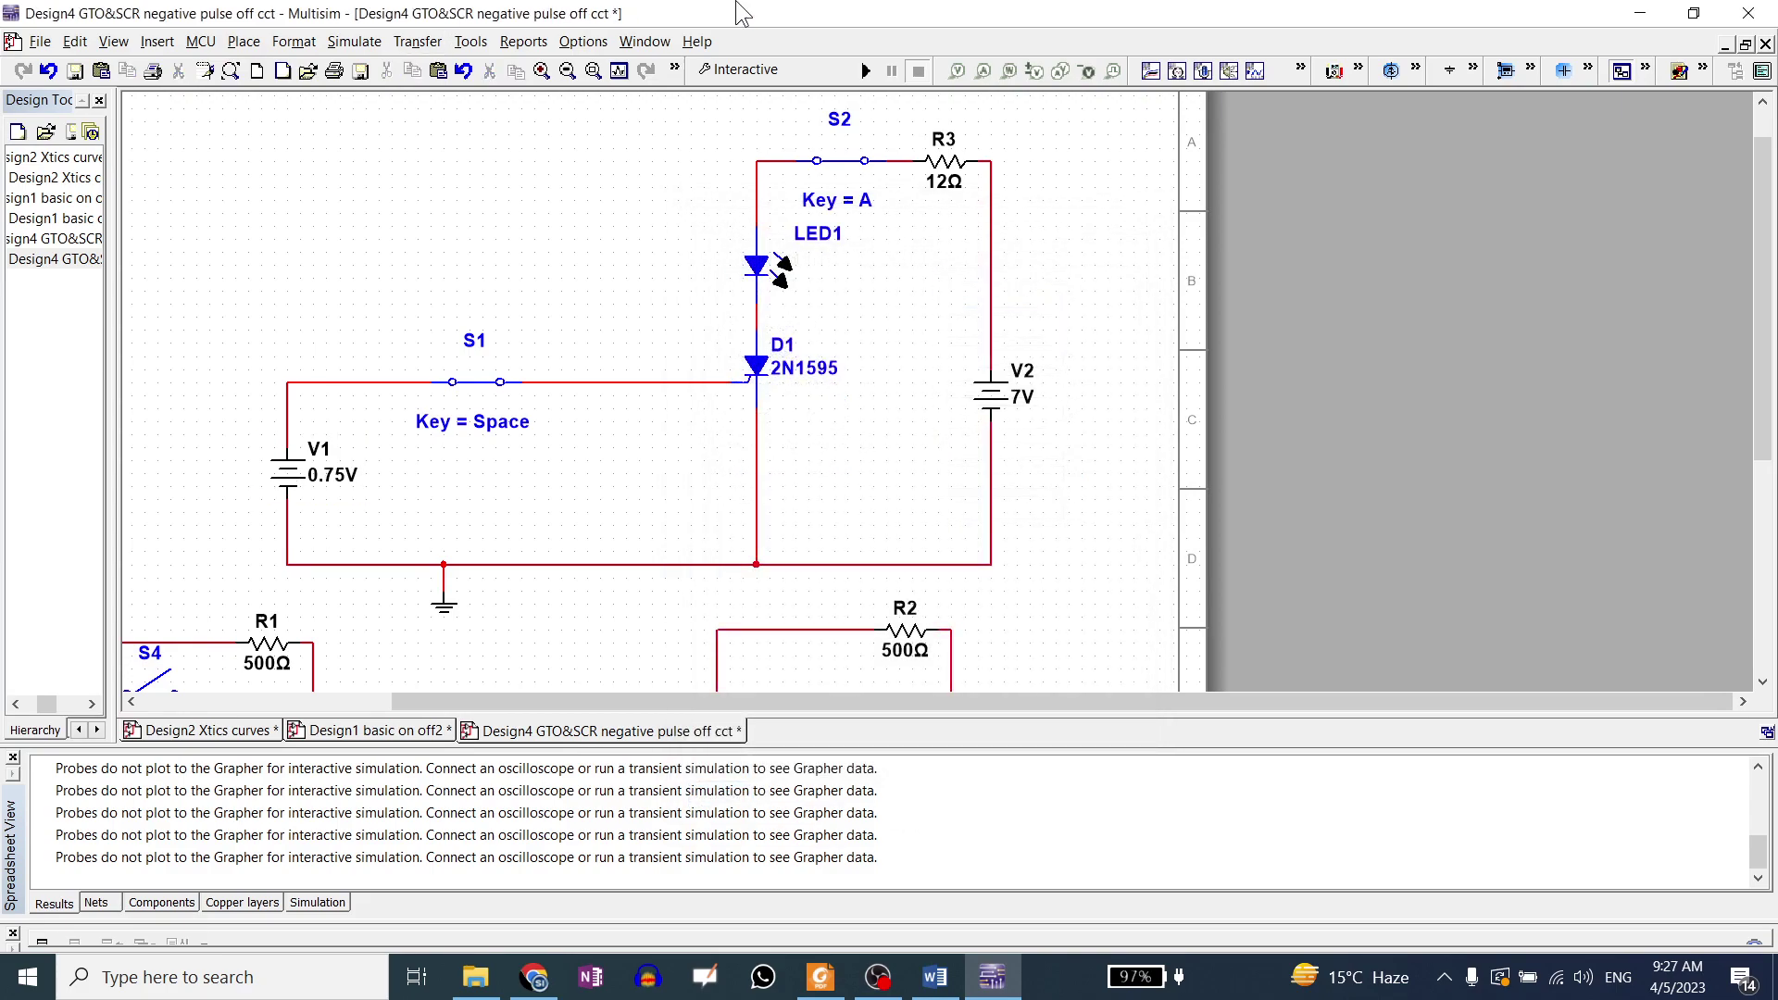
{"action": "left_click", "coordinate": [866, 71]}
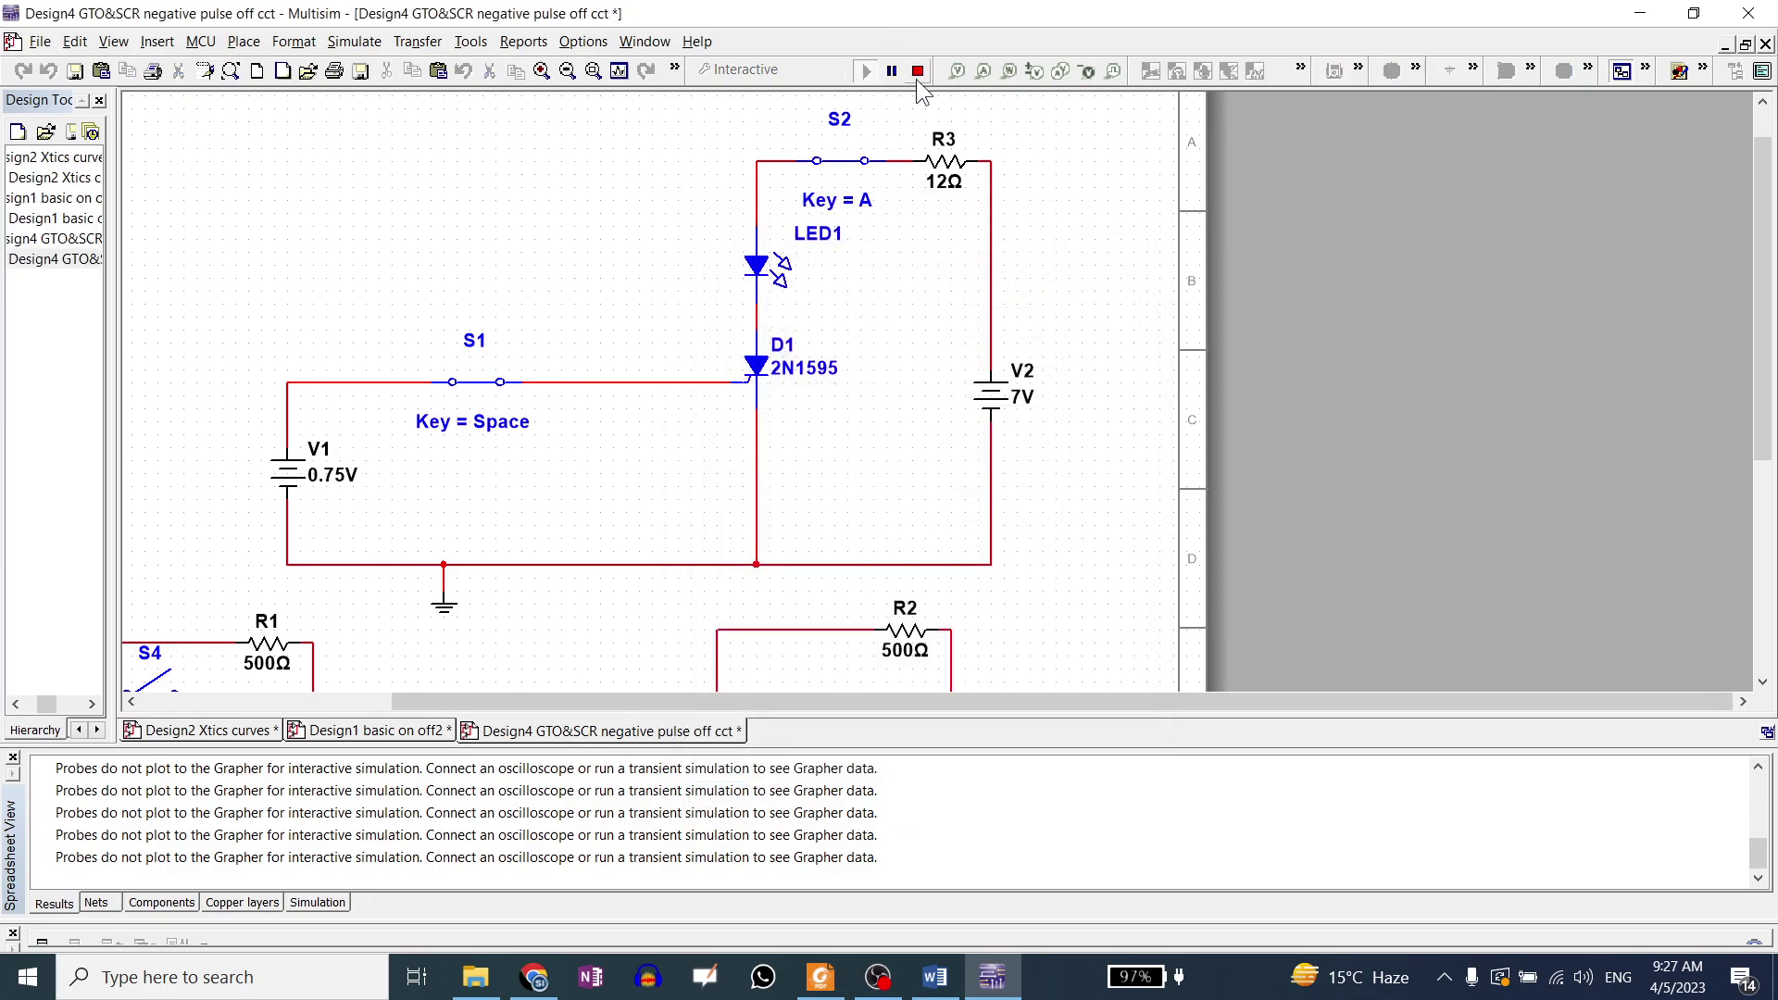
{"action": "left_click", "coordinate": [914, 80]}
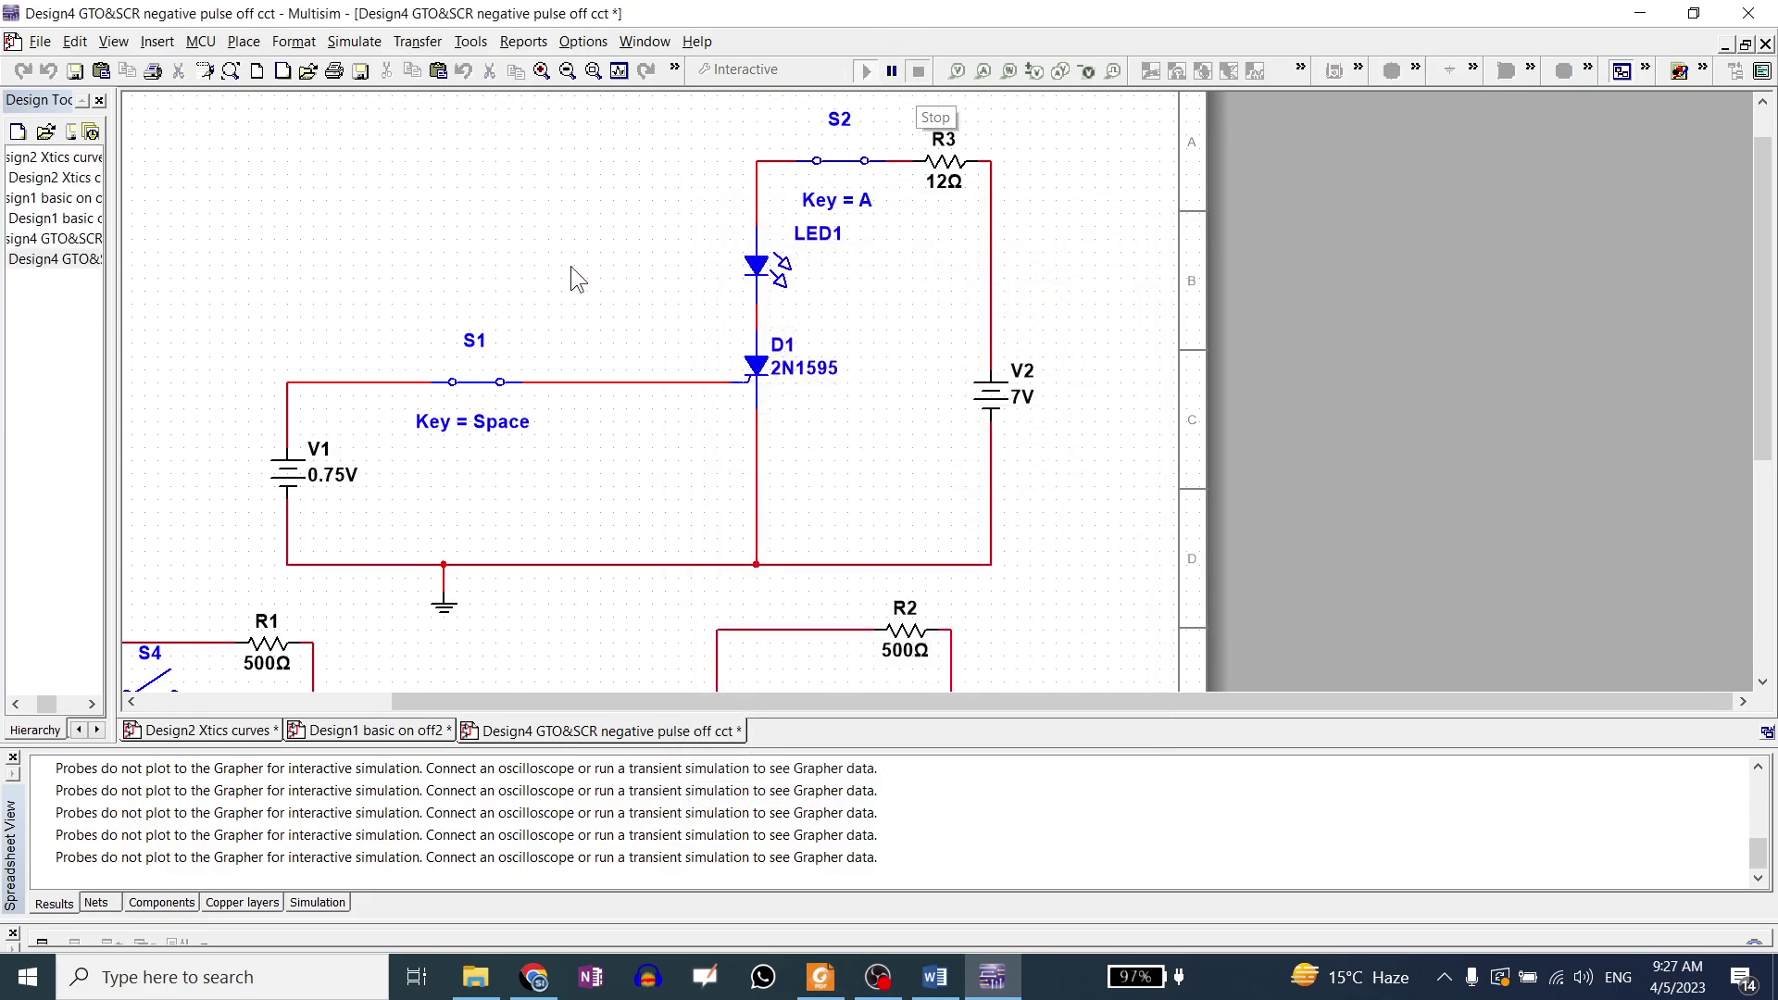
Set gate source V1 to 0.78 V, run the simulation to test the trigger threshold, and stop it.
{"action": "left_click", "coordinate": [305, 477]}
{"action": "double_click", "coordinate": [306, 477]}
{"action": "type", "text": "78"}
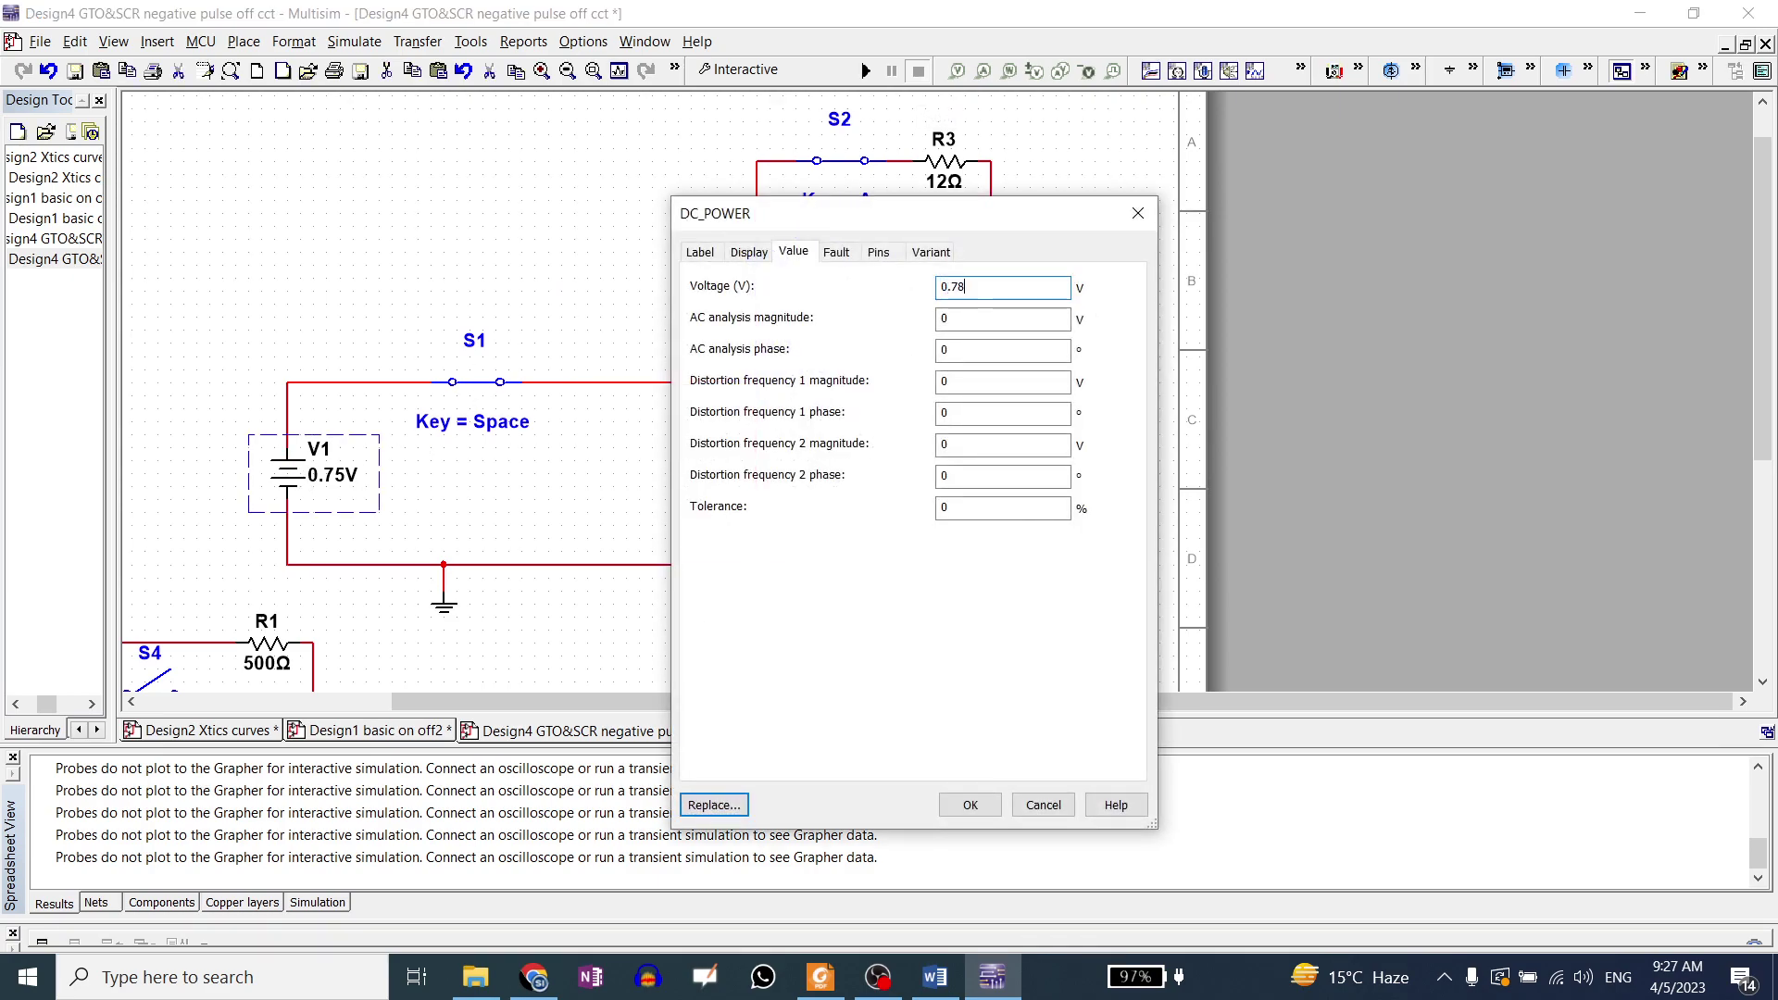
{"action": "key", "text": "Return"}
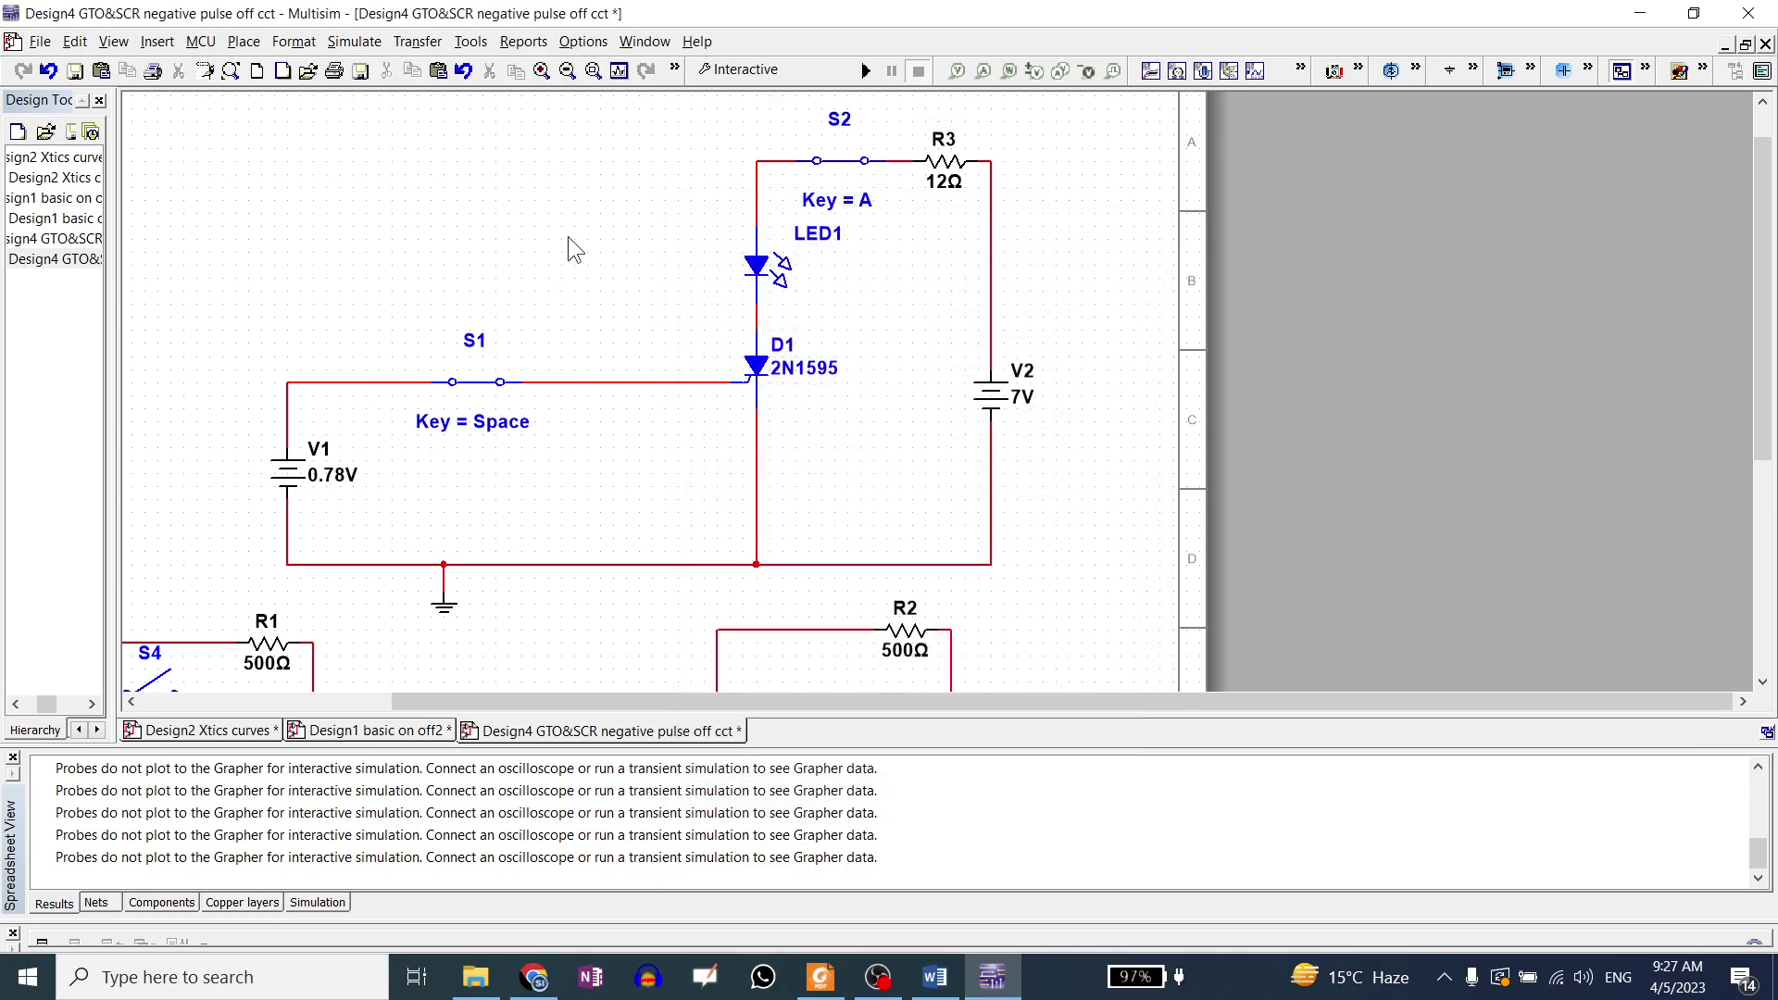
{"action": "left_click", "coordinate": [864, 72]}
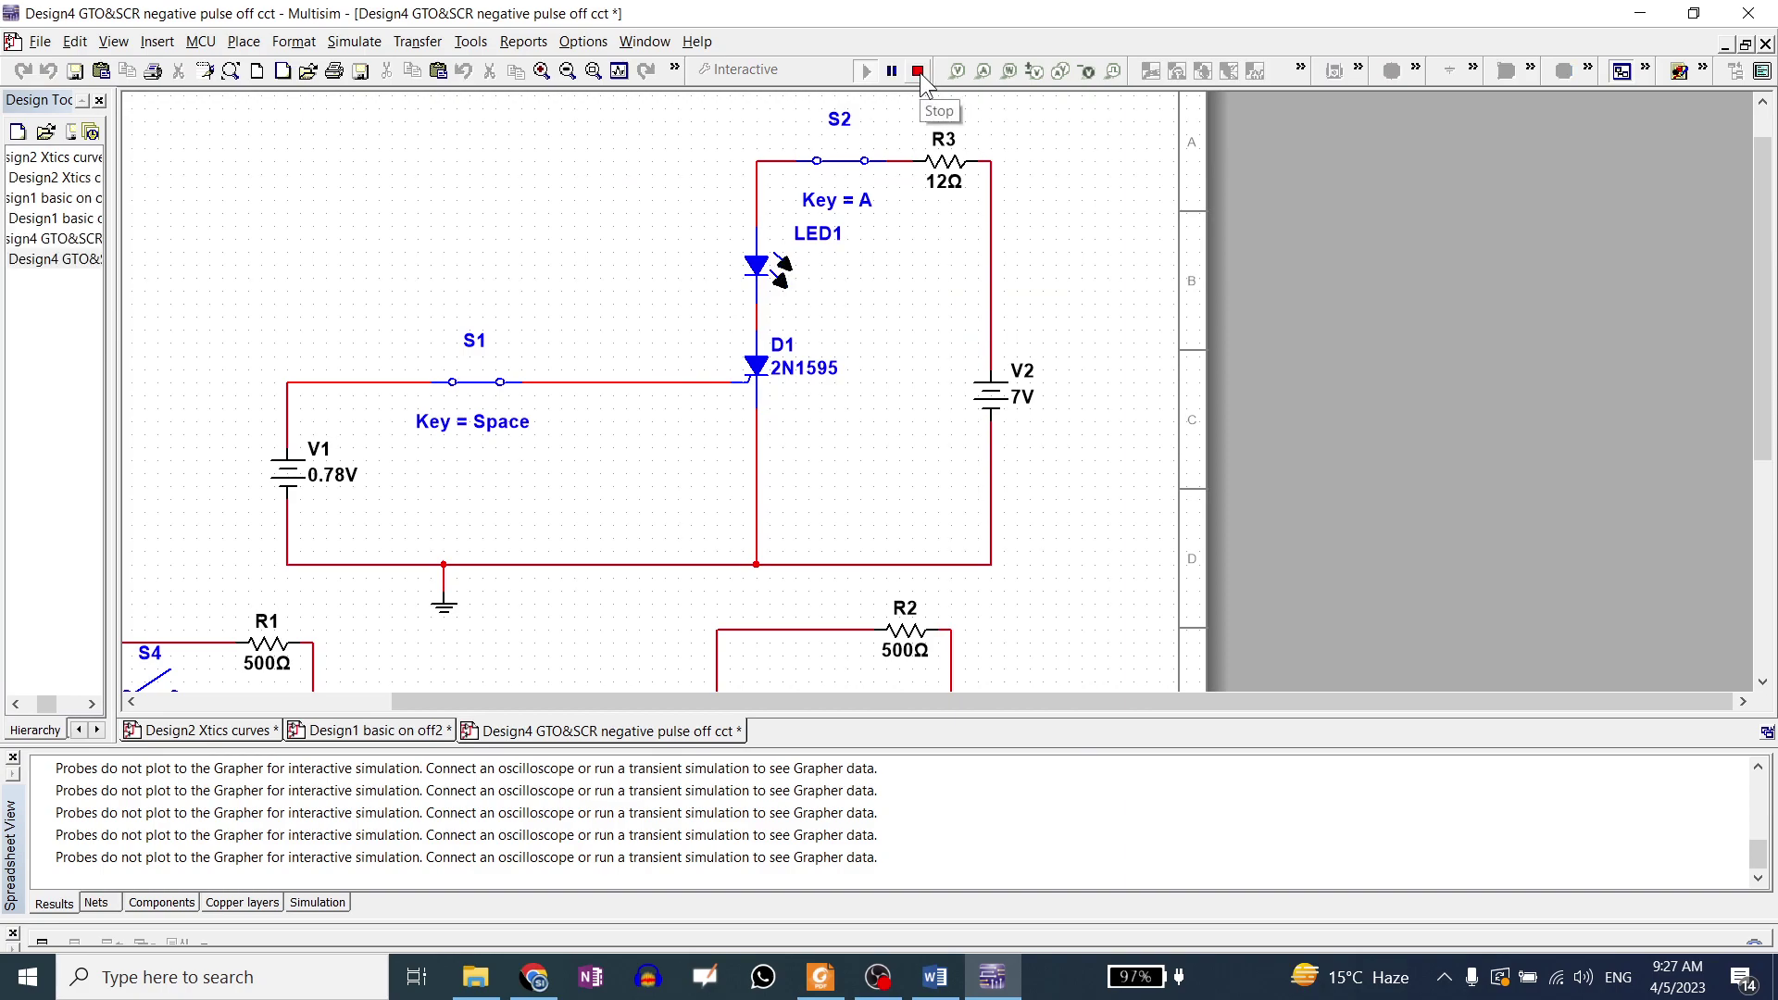
{"action": "left_click", "coordinate": [917, 72]}
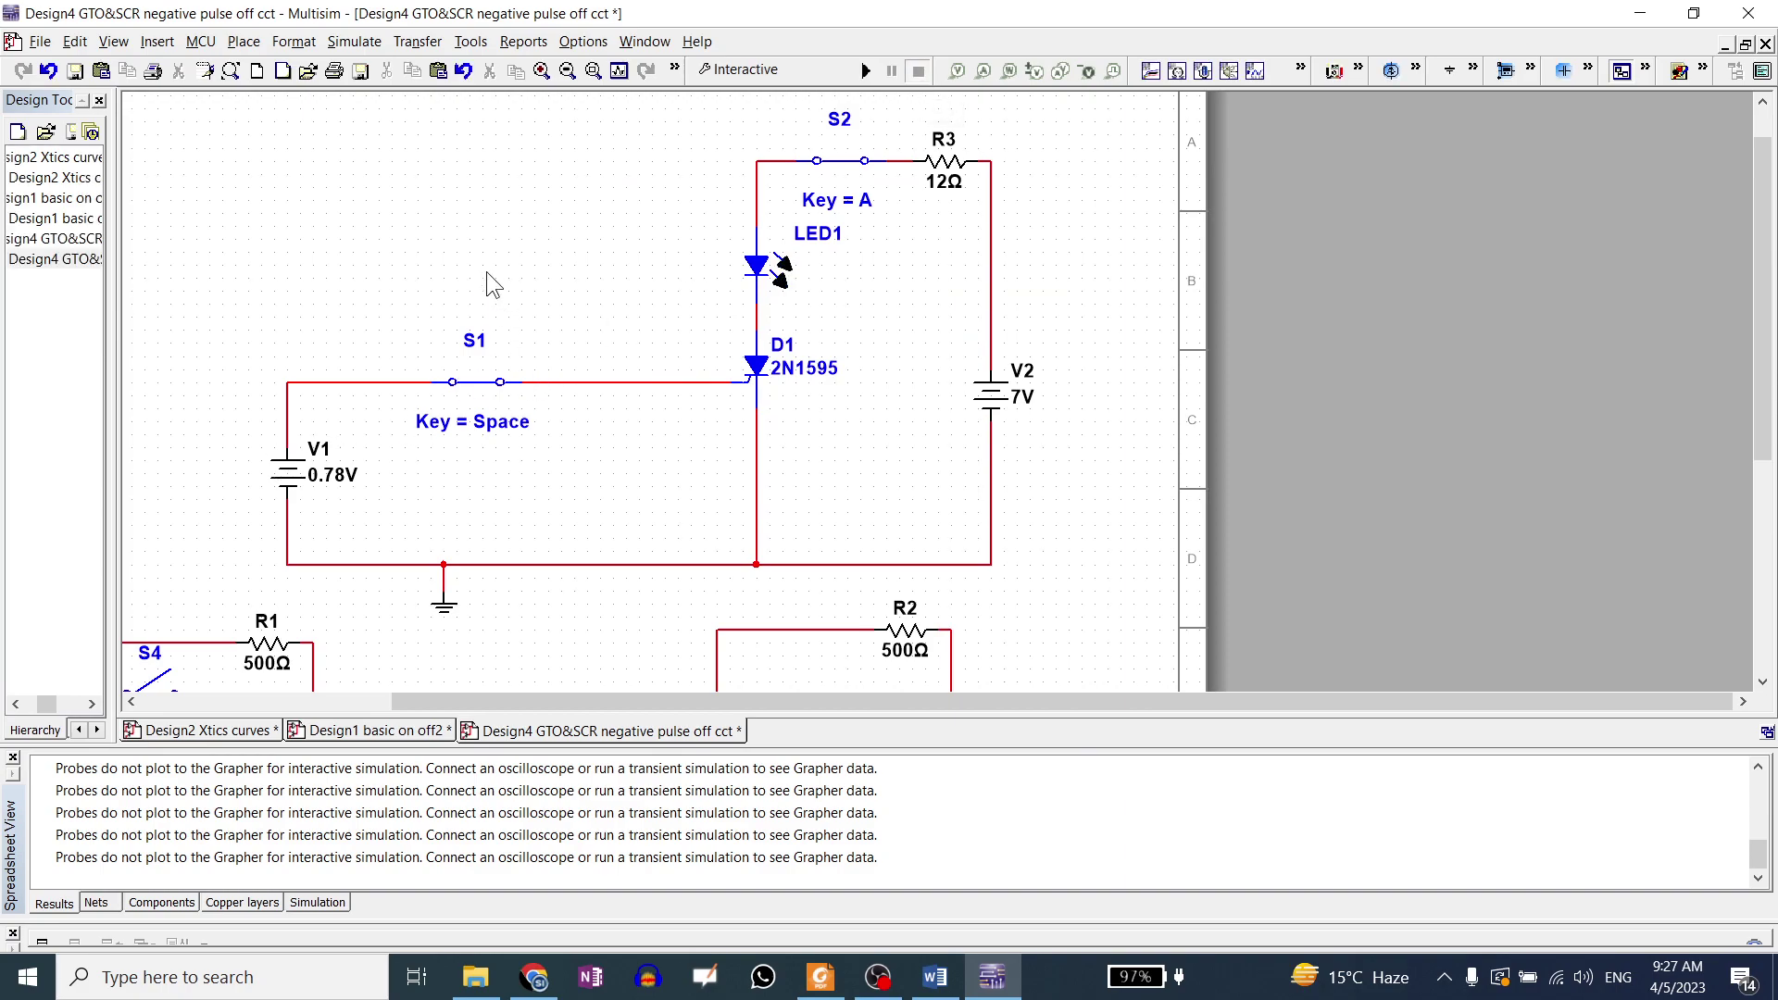
Look over the three 2N1595 circuits on the sheet and return to the D1 circuit with series switch S2.
{"action": "scroll", "coordinate": [620, 178], "scroll_direction": "down", "scroll_amount": 1}
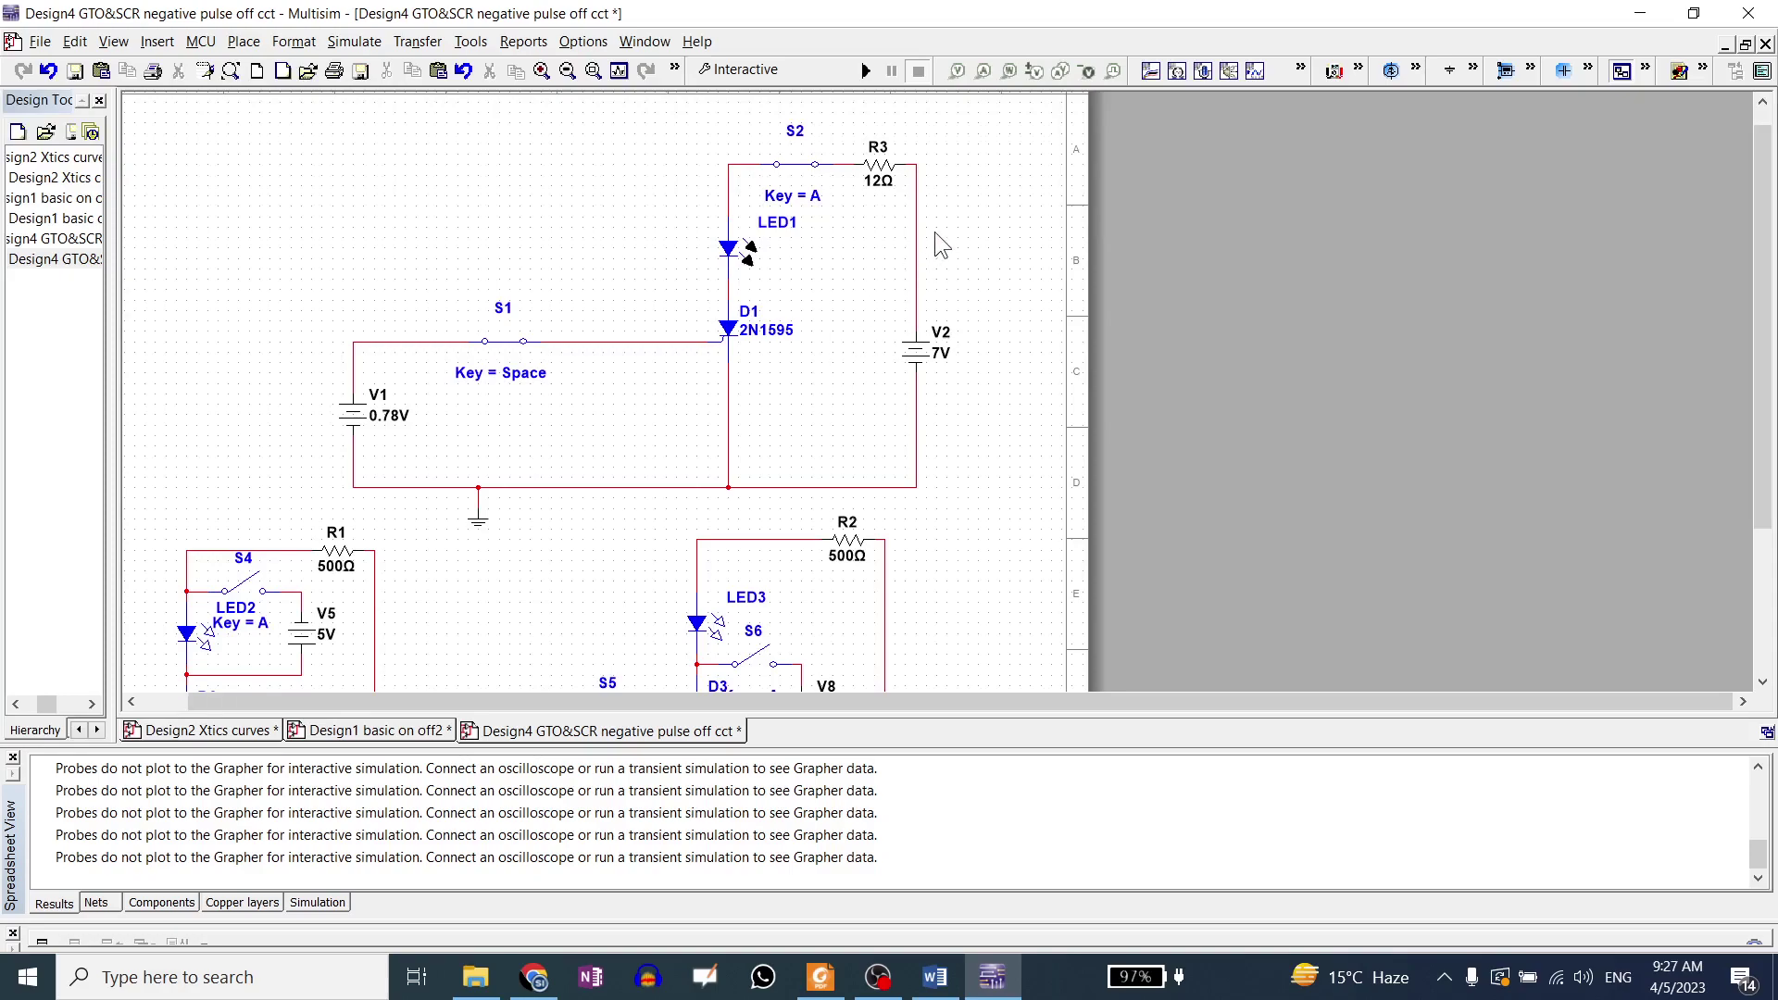
{"action": "scroll", "coordinate": [935, 232], "scroll_direction": "down", "scroll_amount": 2}
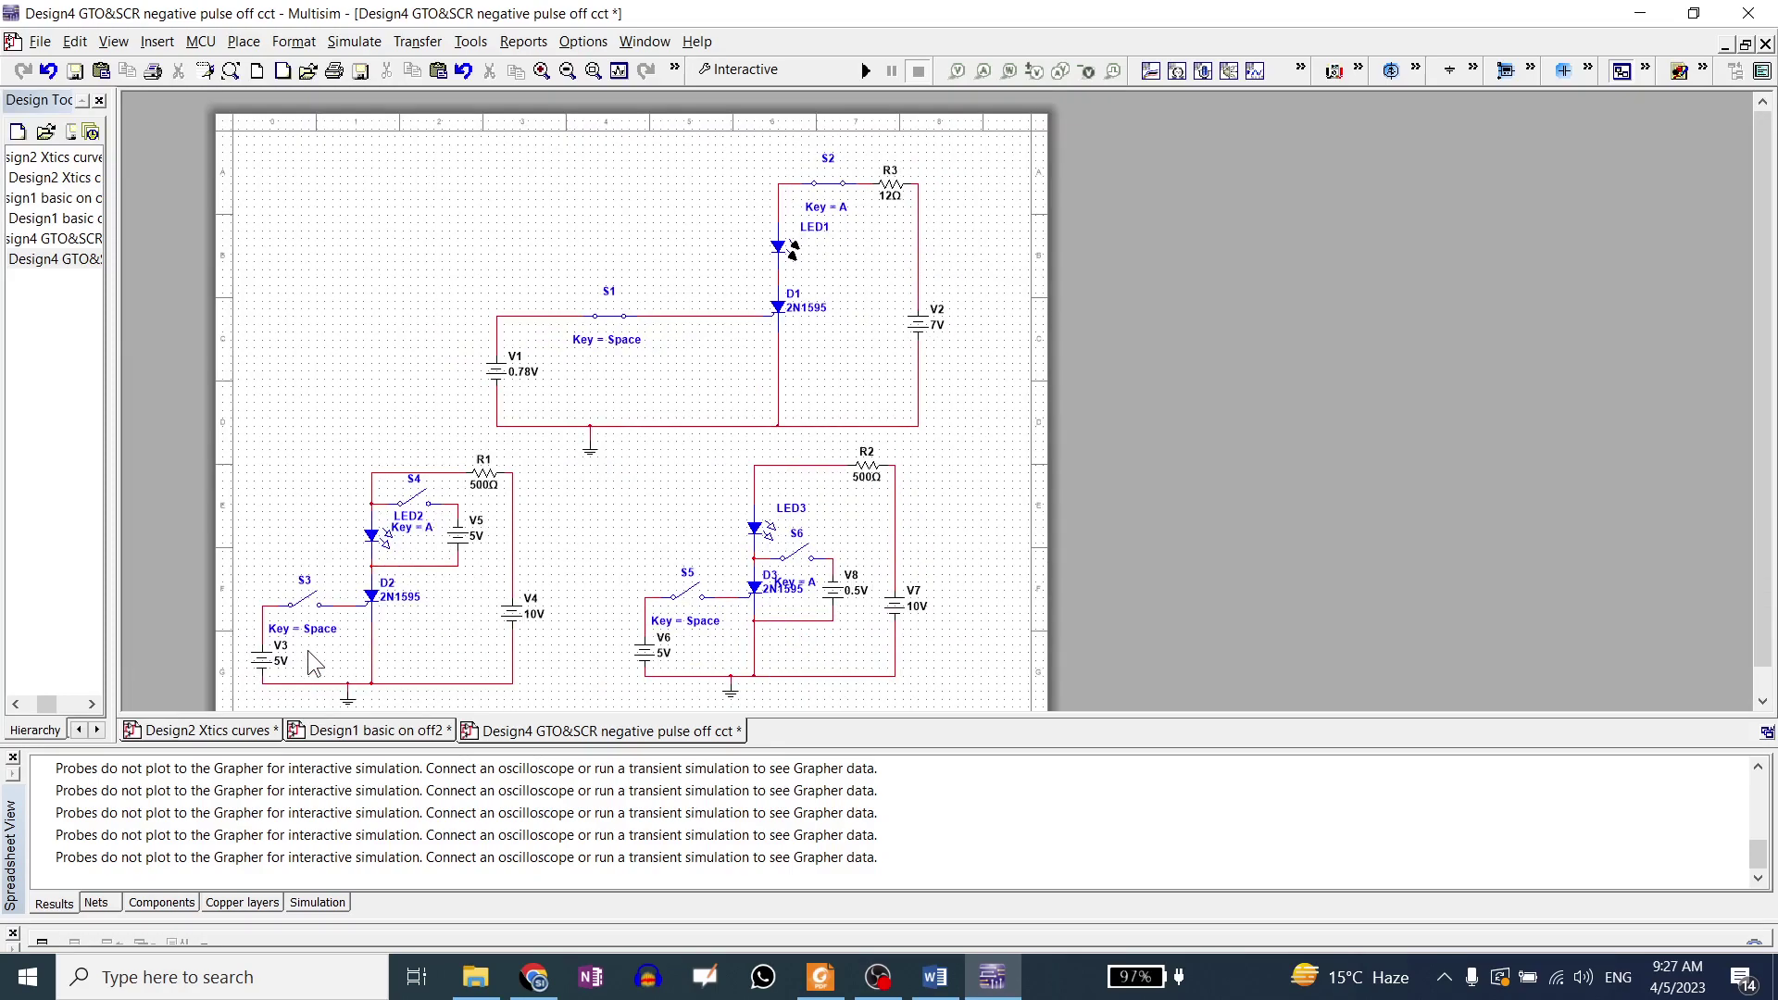
{"action": "scroll", "coordinate": [315, 639], "scroll_direction": "up", "scroll_amount": 1}
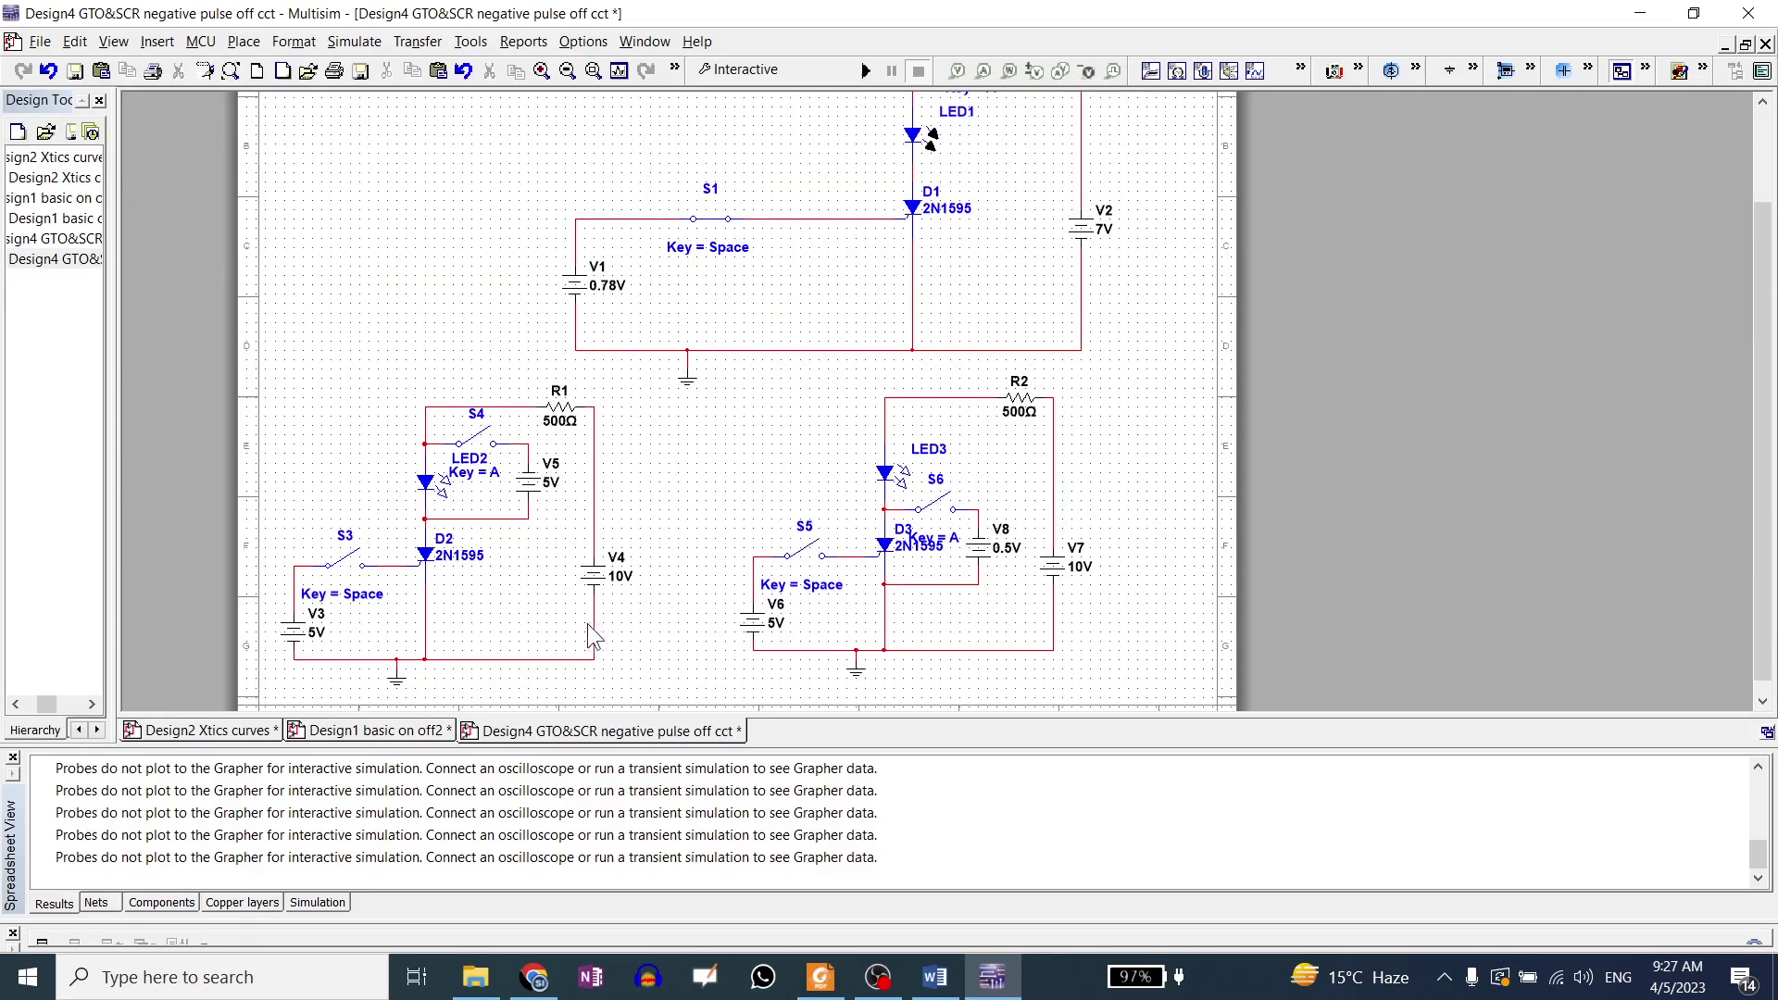
{"action": "scroll", "coordinate": [587, 624], "scroll_direction": "down", "scroll_amount": 1}
{"action": "scroll", "coordinate": [824, 194], "scroll_direction": "up", "scroll_amount": 1}
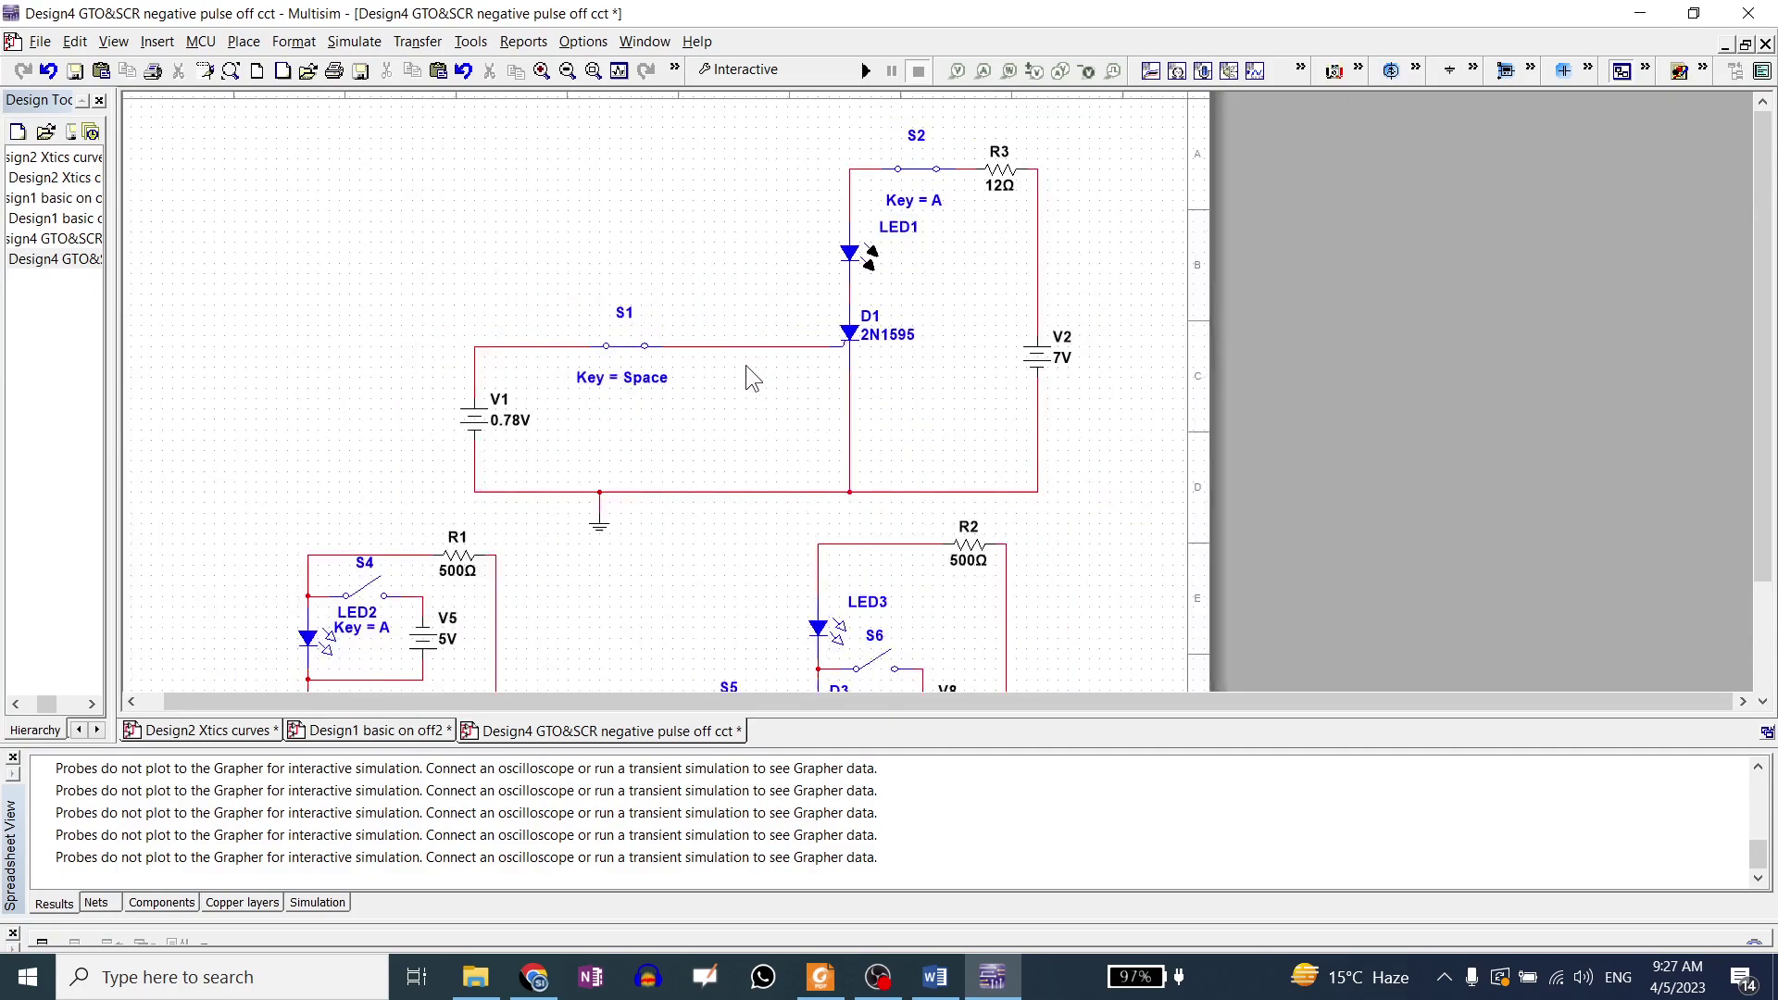
{"action": "scroll", "coordinate": [799, 237], "scroll_direction": "down", "scroll_amount": 1}
{"action": "scroll", "coordinate": [797, 248], "scroll_direction": "up", "scroll_amount": 2}
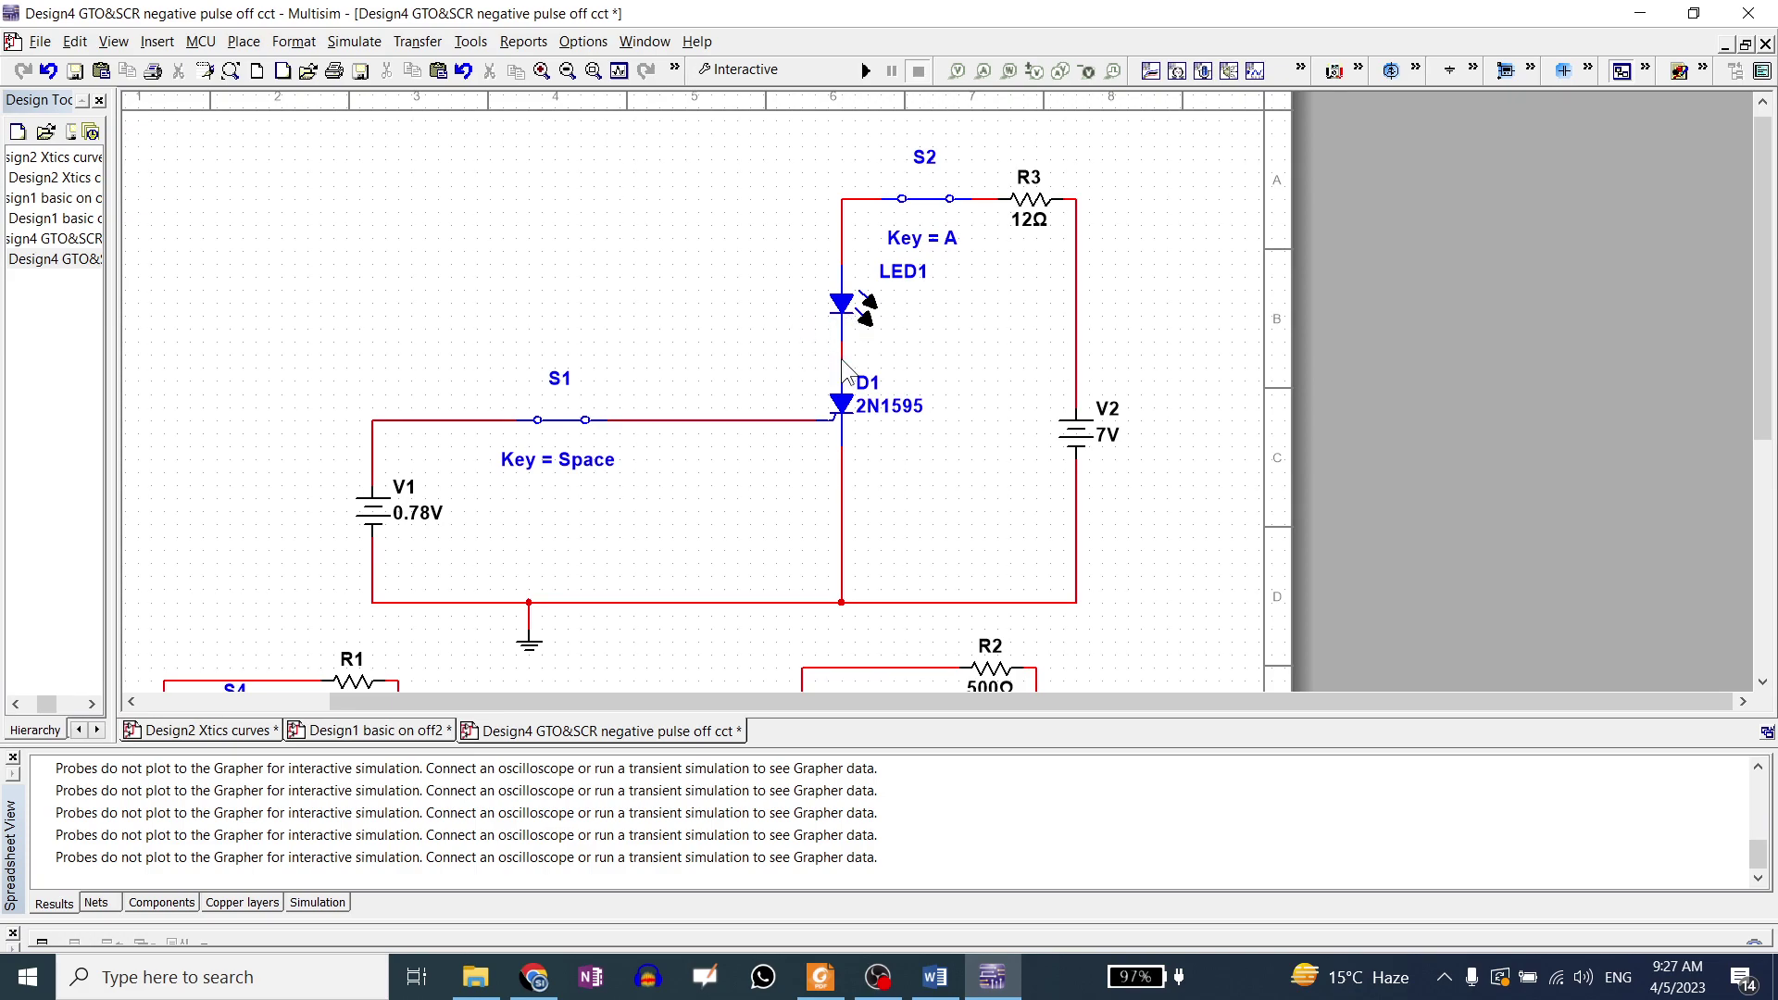
Run the simulation and toggle series switch S2 to interrupt and restore the anode current of D1, leaving it closed.
{"action": "left_click", "coordinate": [937, 211]}
{"action": "left_click", "coordinate": [935, 212]}
{"action": "left_click", "coordinate": [935, 212]}
{"action": "left_click", "coordinate": [937, 212]}
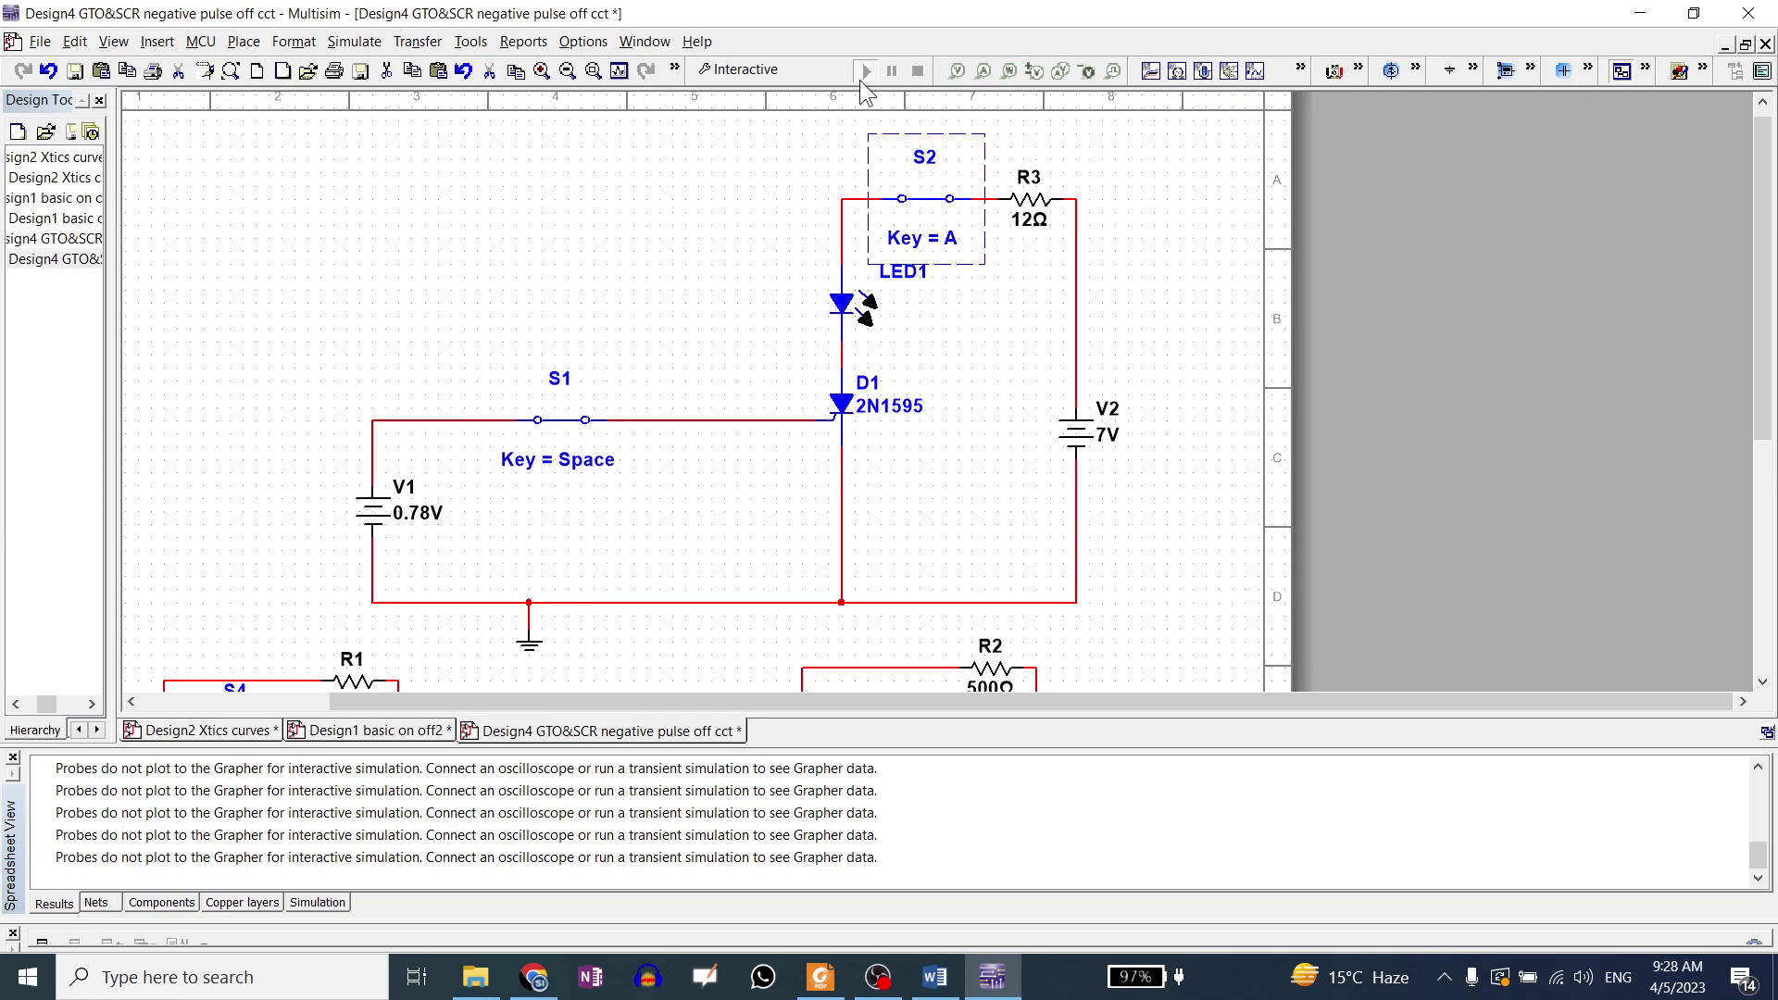
{"action": "left_click", "coordinate": [865, 71]}
{"action": "left_click", "coordinate": [930, 212]}
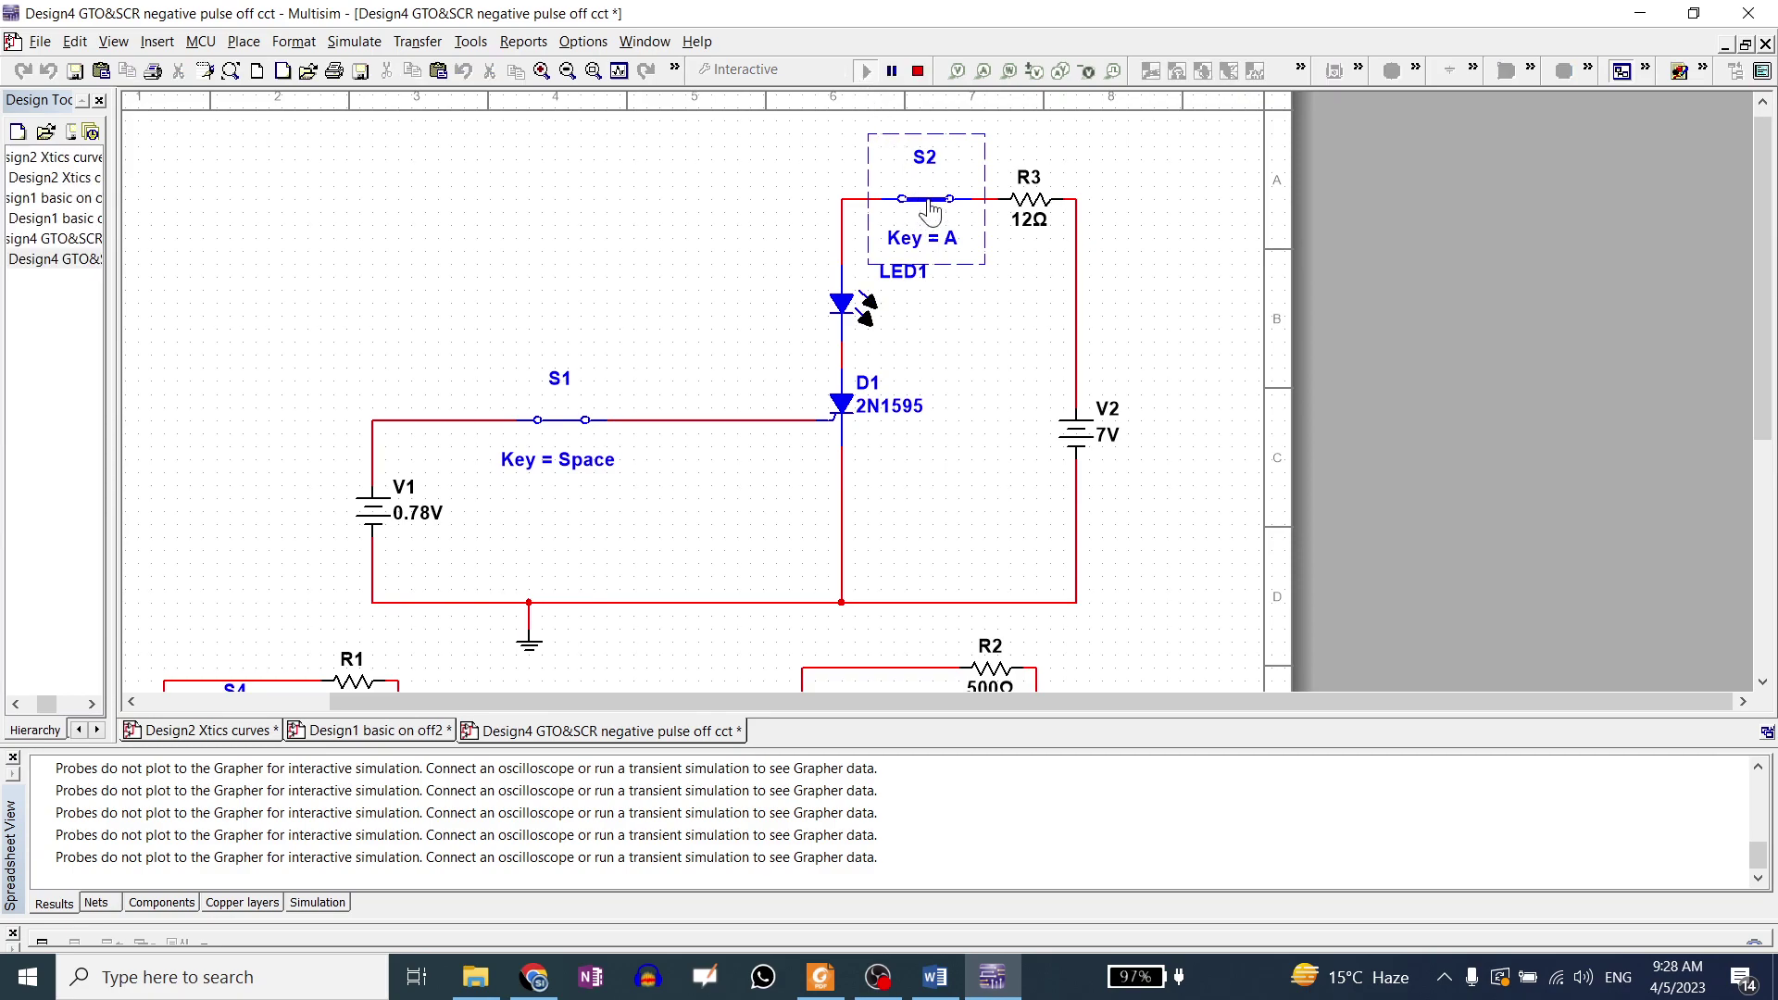
{"action": "left_click", "coordinate": [930, 212]}
{"action": "left_click", "coordinate": [932, 200]}
In the D2 circuit, close gate switch S3 and toggle S4 to switch source V5 in and out across LED2.
{"action": "scroll", "coordinate": [1119, 120], "scroll_direction": "down", "scroll_amount": 1}
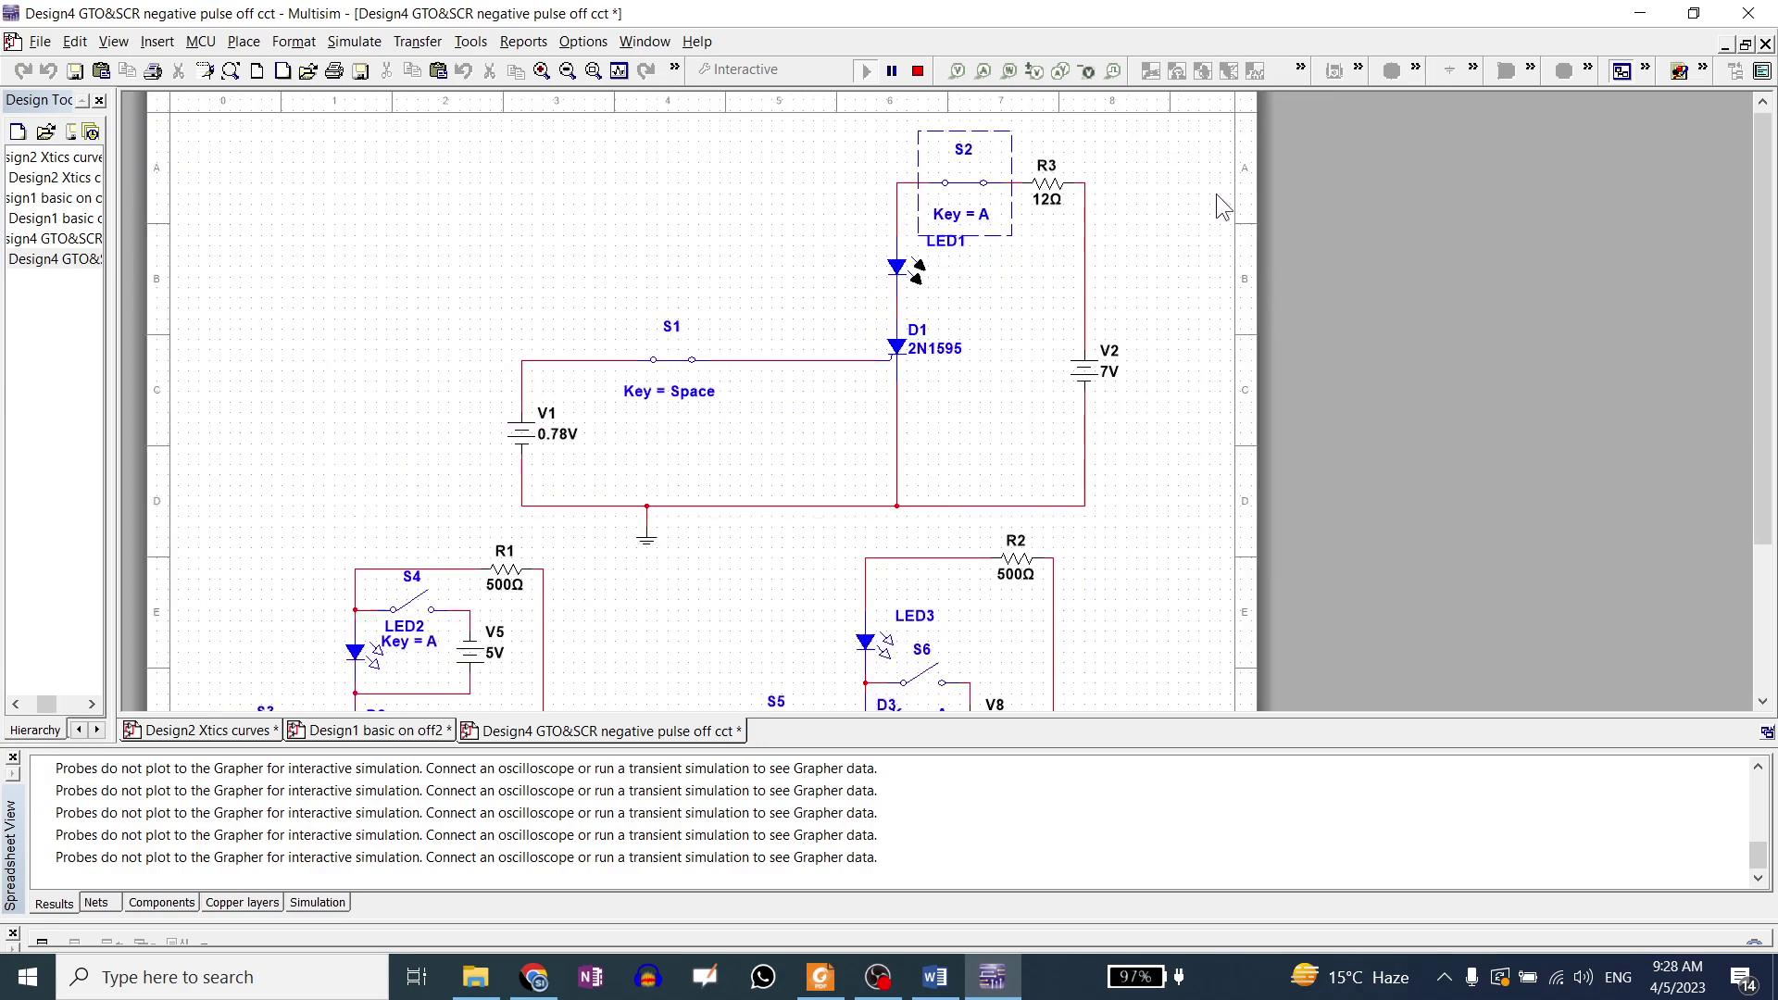
{"action": "scroll", "coordinate": [1274, 241], "scroll_direction": "down", "scroll_amount": 2}
{"action": "scroll", "coordinate": [682, 615], "scroll_direction": "up", "scroll_amount": 4}
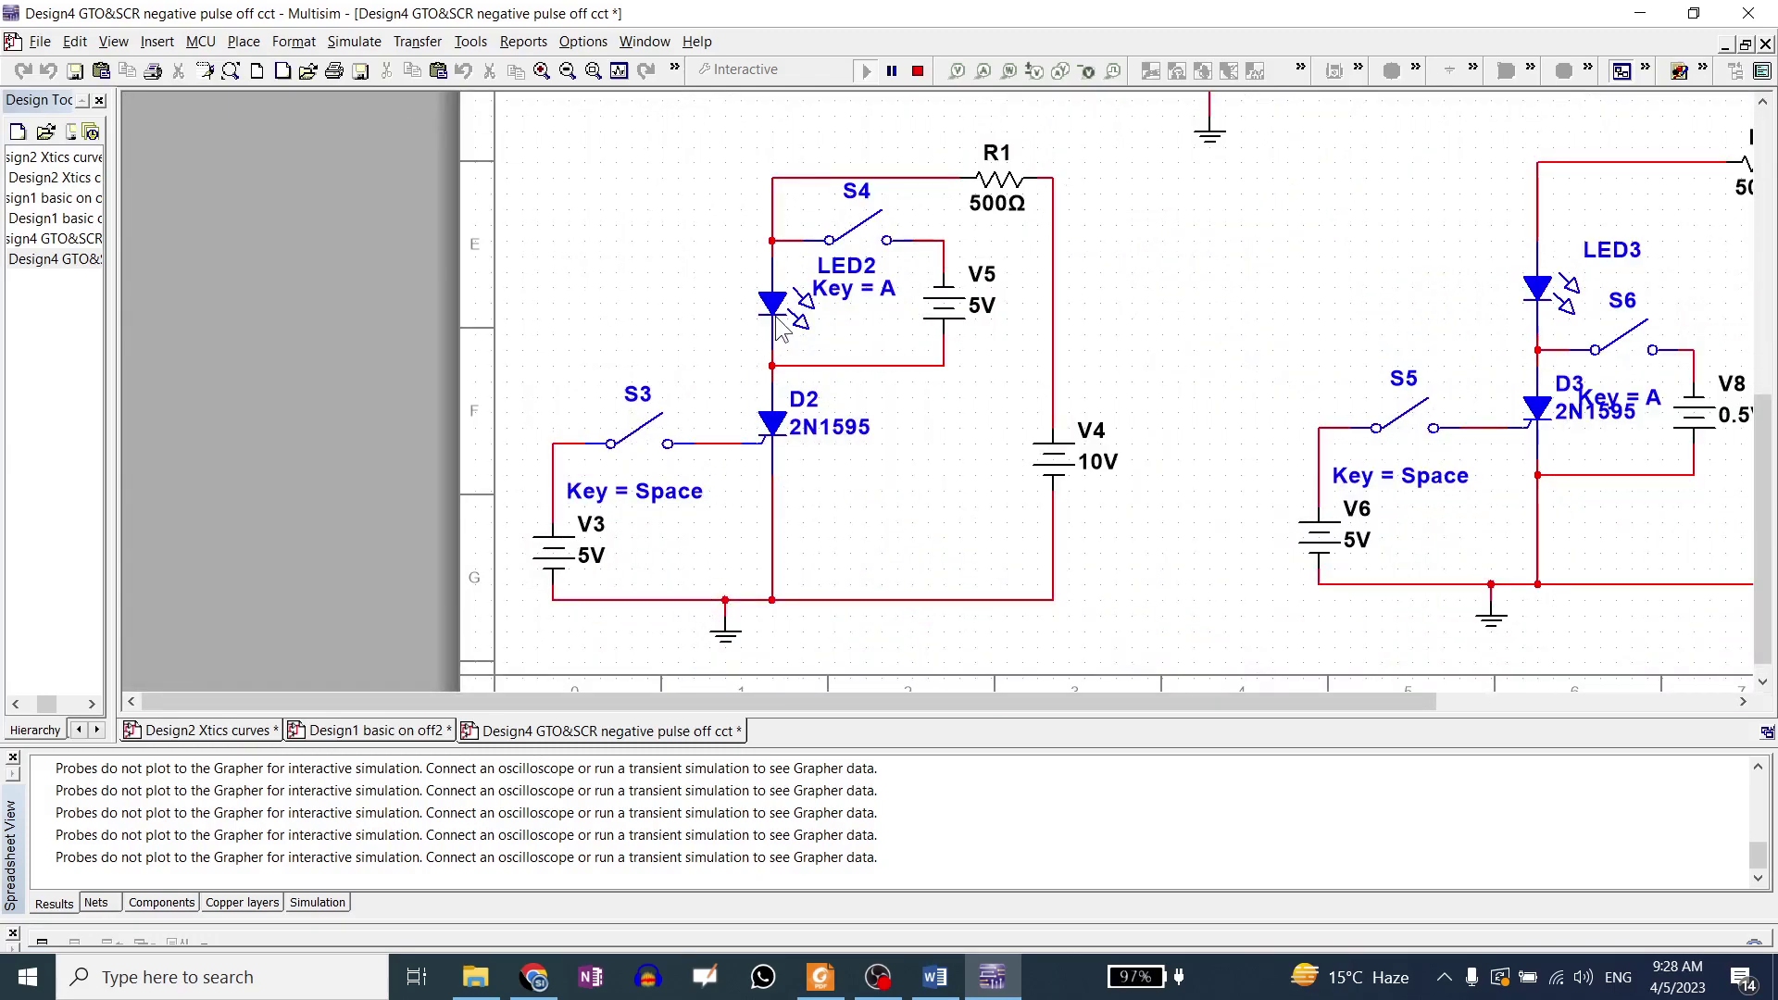
{"action": "left_click", "coordinate": [648, 444]}
{"action": "left_click", "coordinate": [857, 241]}
{"action": "left_click", "coordinate": [873, 240]}
{"action": "left_click", "coordinate": [874, 244]}
Run the simulation, close gate switch S5 in the D3 circuit, toggle S6 to connect V8 across D3, and stop.
{"action": "left_click_drag", "start_coordinate": [1007, 701], "coordinate": [1382, 701]}
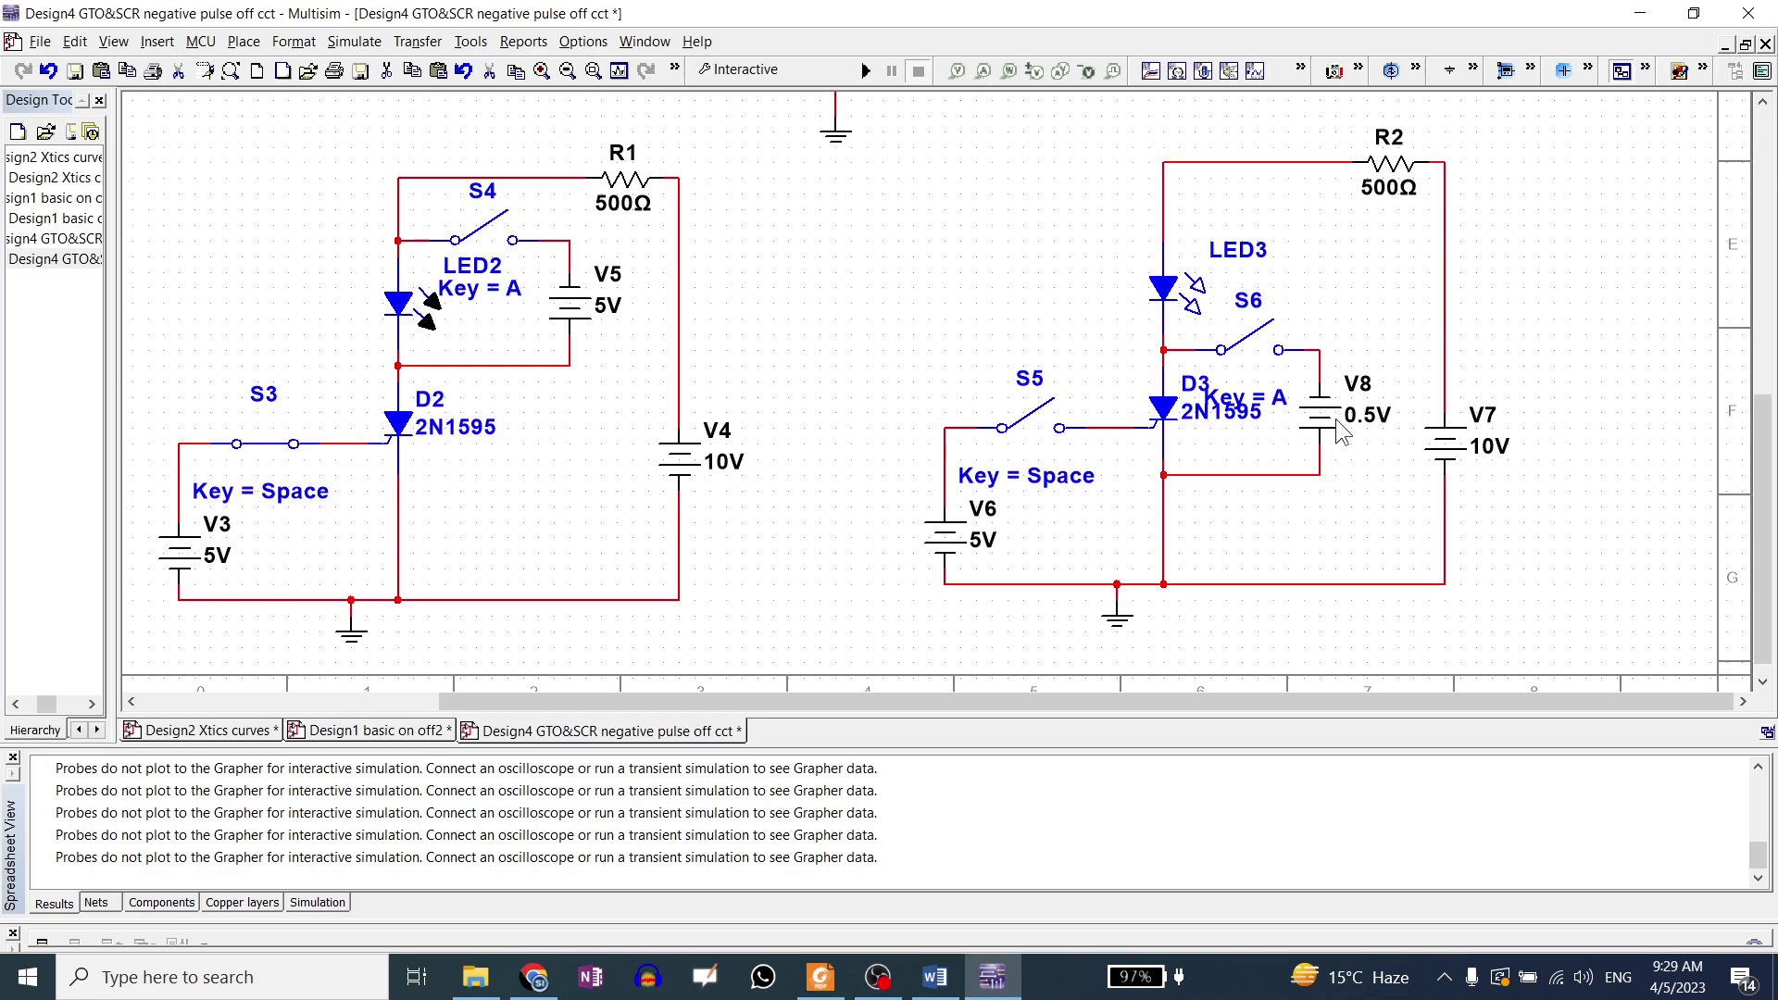
{"action": "left_click", "coordinate": [866, 70]}
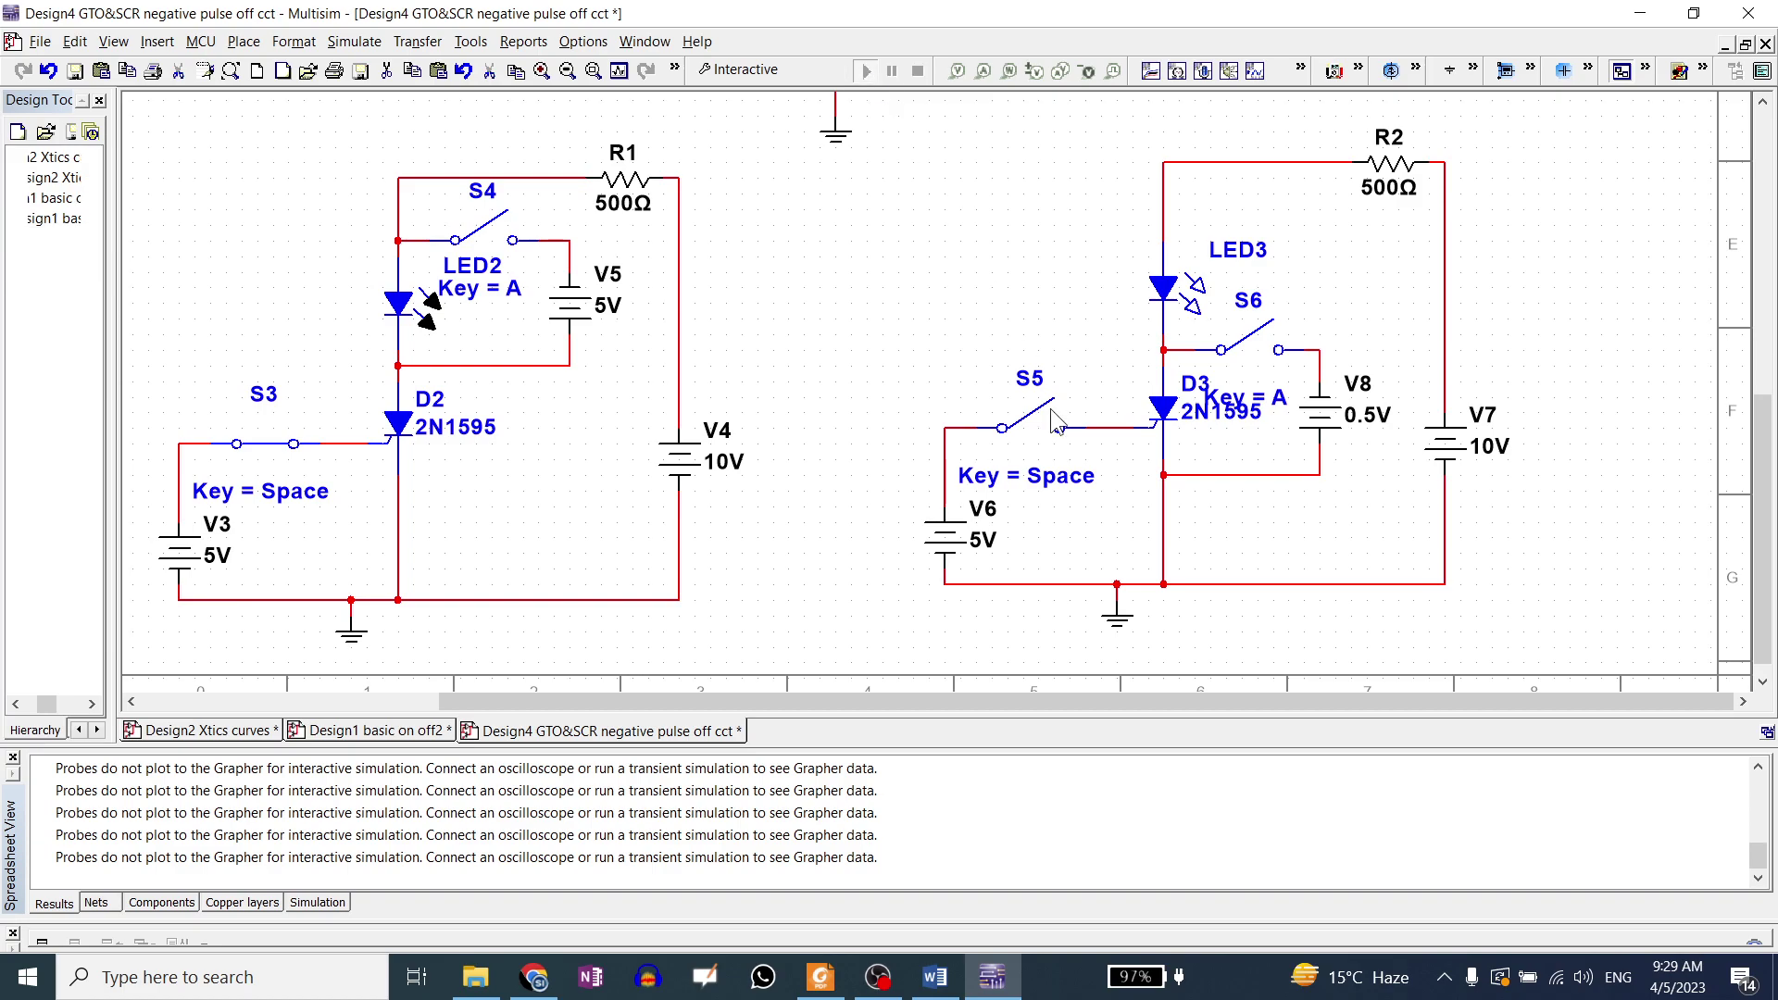
{"action": "left_click", "coordinate": [1041, 431]}
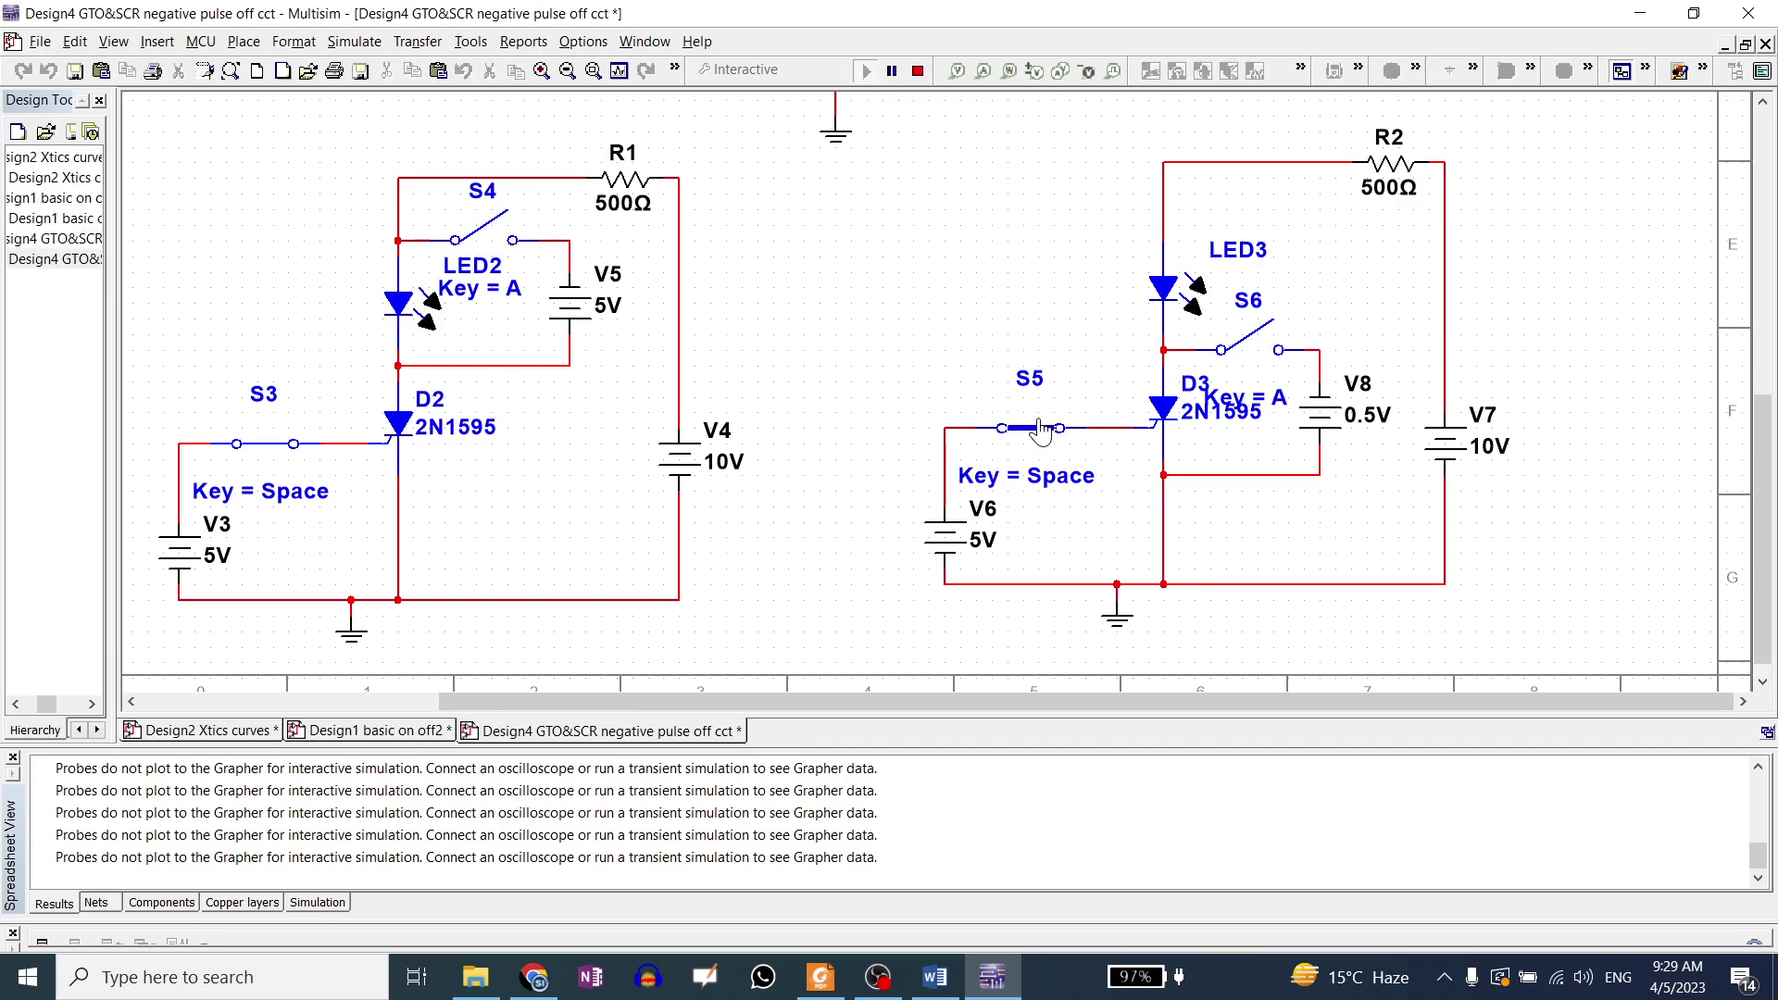
{"action": "left_click", "coordinate": [1262, 350]}
{"action": "left_click", "coordinate": [1262, 352]}
{"action": "left_click", "coordinate": [1262, 352]}
{"action": "left_click", "coordinate": [918, 70]}
Set the voltage of source V8 in the D3 circuit to 5 V.
{"action": "left_click", "coordinate": [1333, 426]}
{"action": "double_click", "coordinate": [1333, 426]}
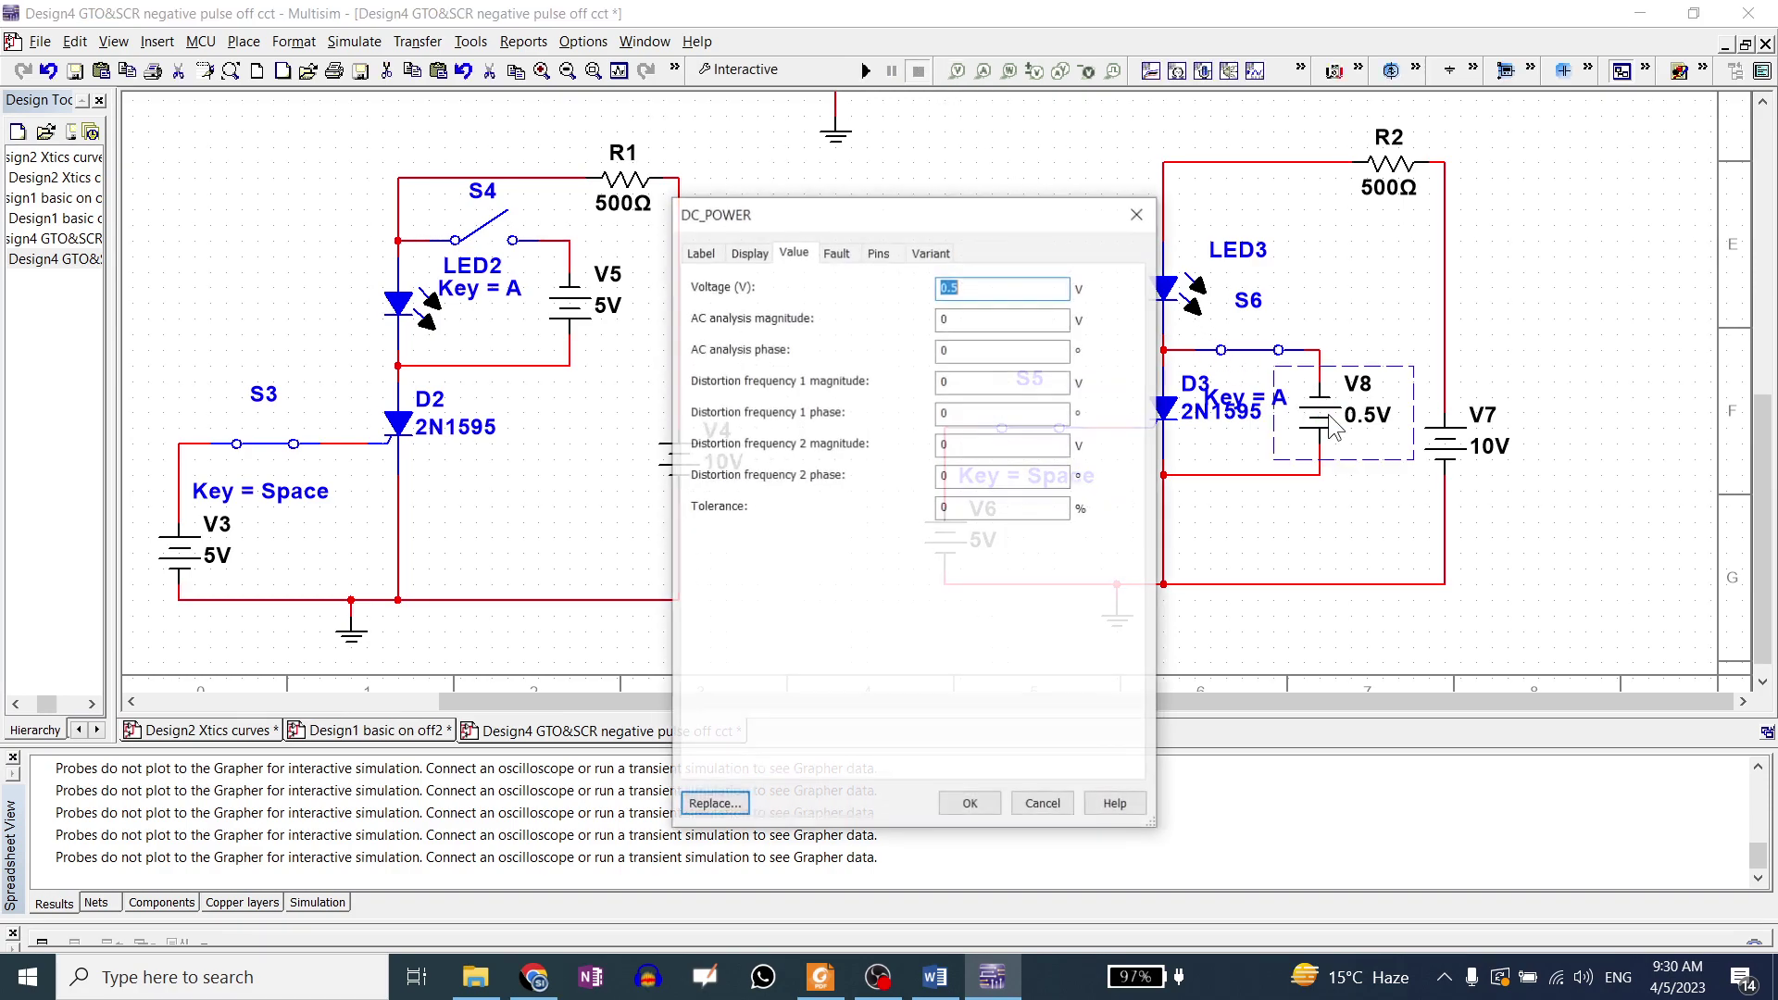
{"action": "type", "text": "0."}
{"action": "key", "text": "BackSpace"}
{"action": "key", "text": "BackSpace"}
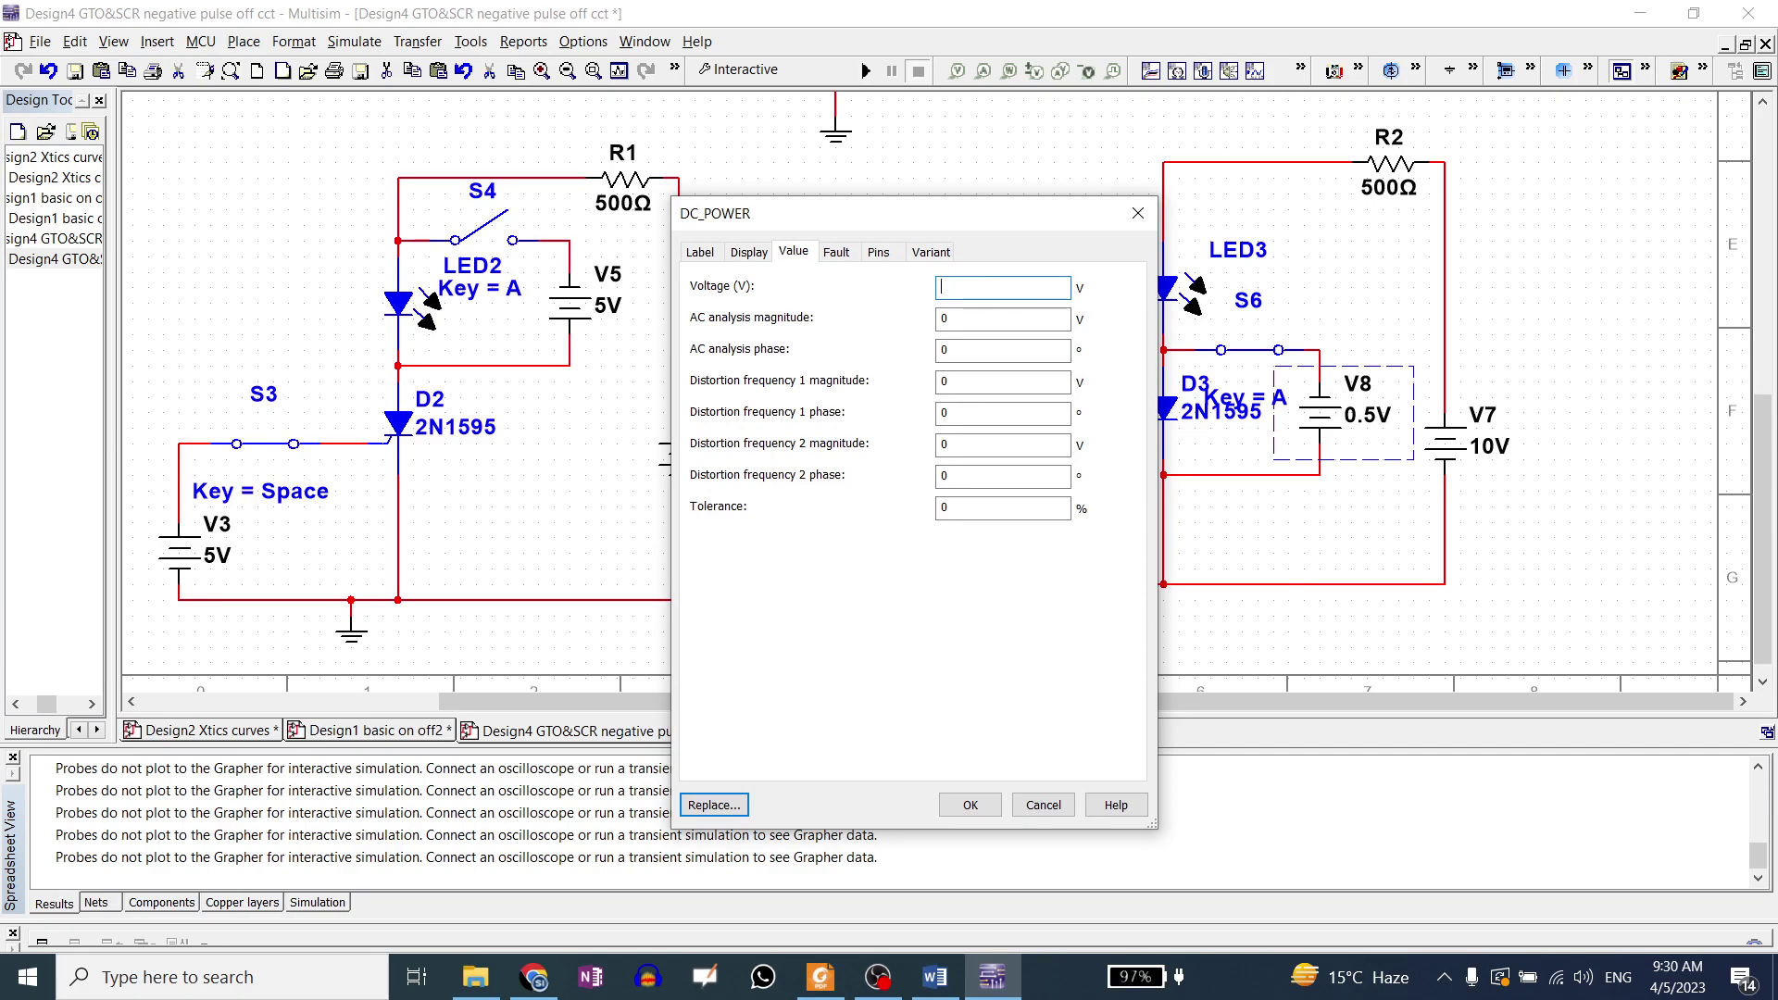
{"action": "type", "text": "5"}
{"action": "key", "text": "Return"}
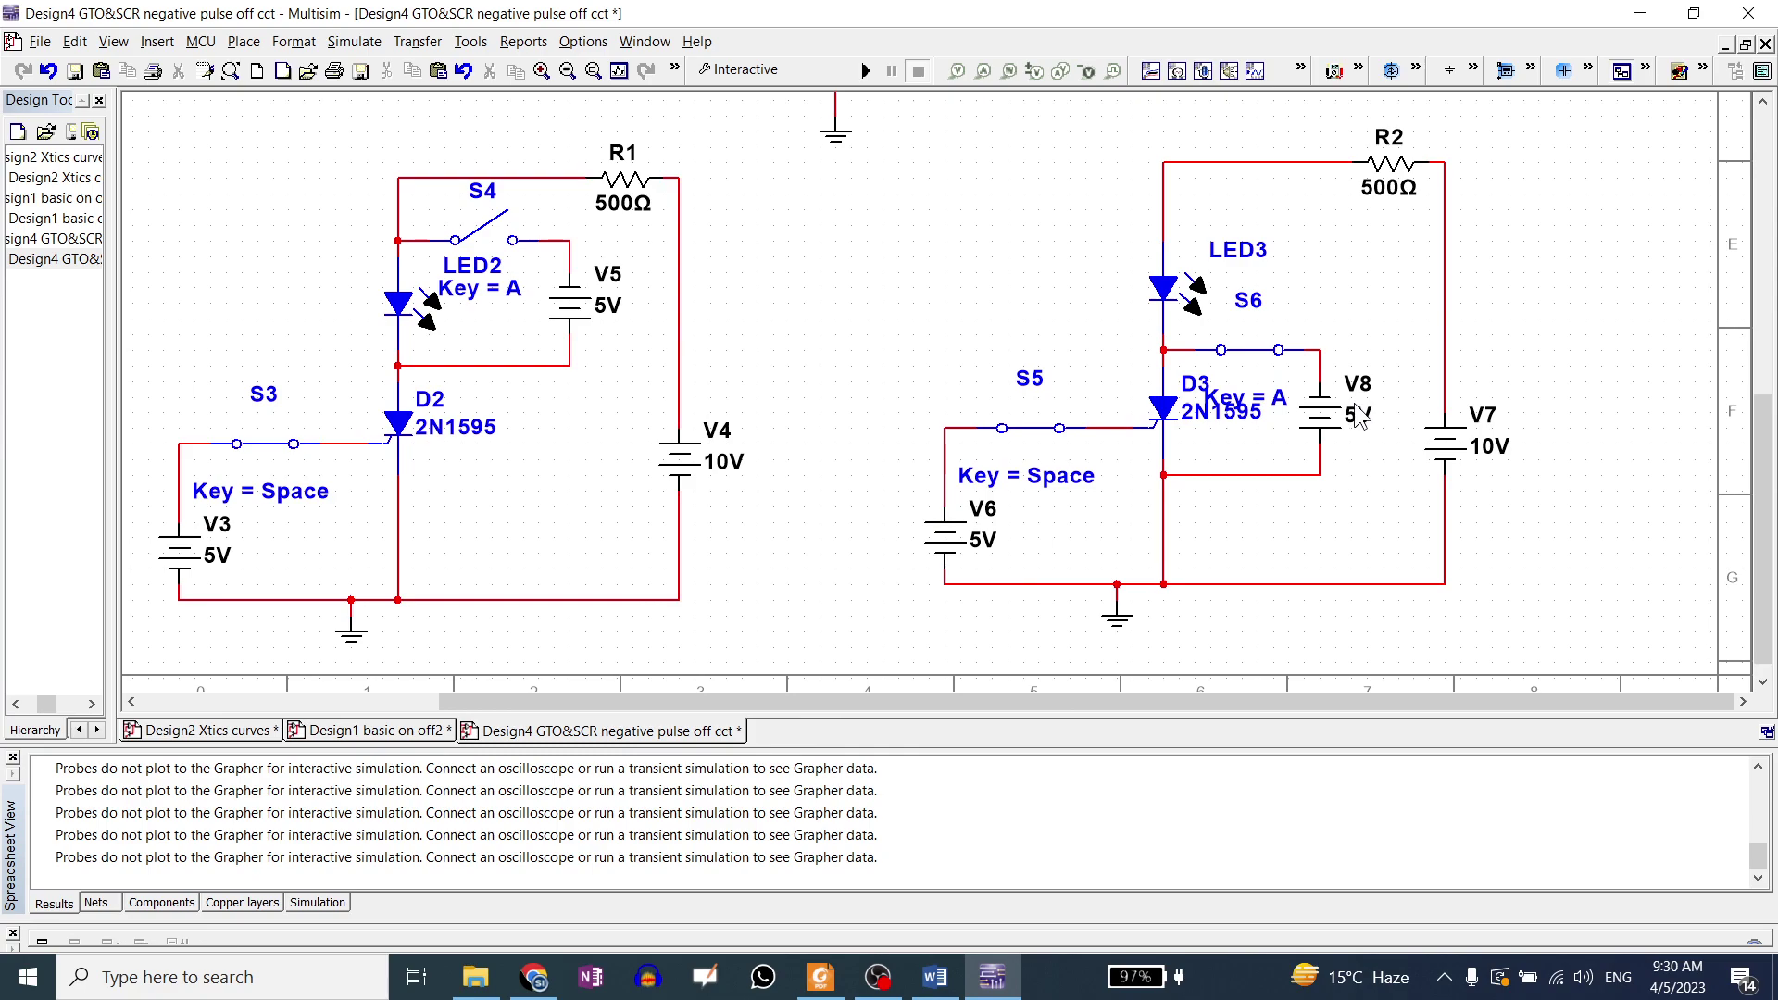
Set V8 to 1 V and run the simulation, toggling S6 to switch V8 across D3 before stopping with S6 open.
{"action": "double_click", "coordinate": [1333, 419]}
{"action": "type", "text": "1"}
{"action": "key", "text": "Return"}
{"action": "left_click", "coordinate": [866, 72]}
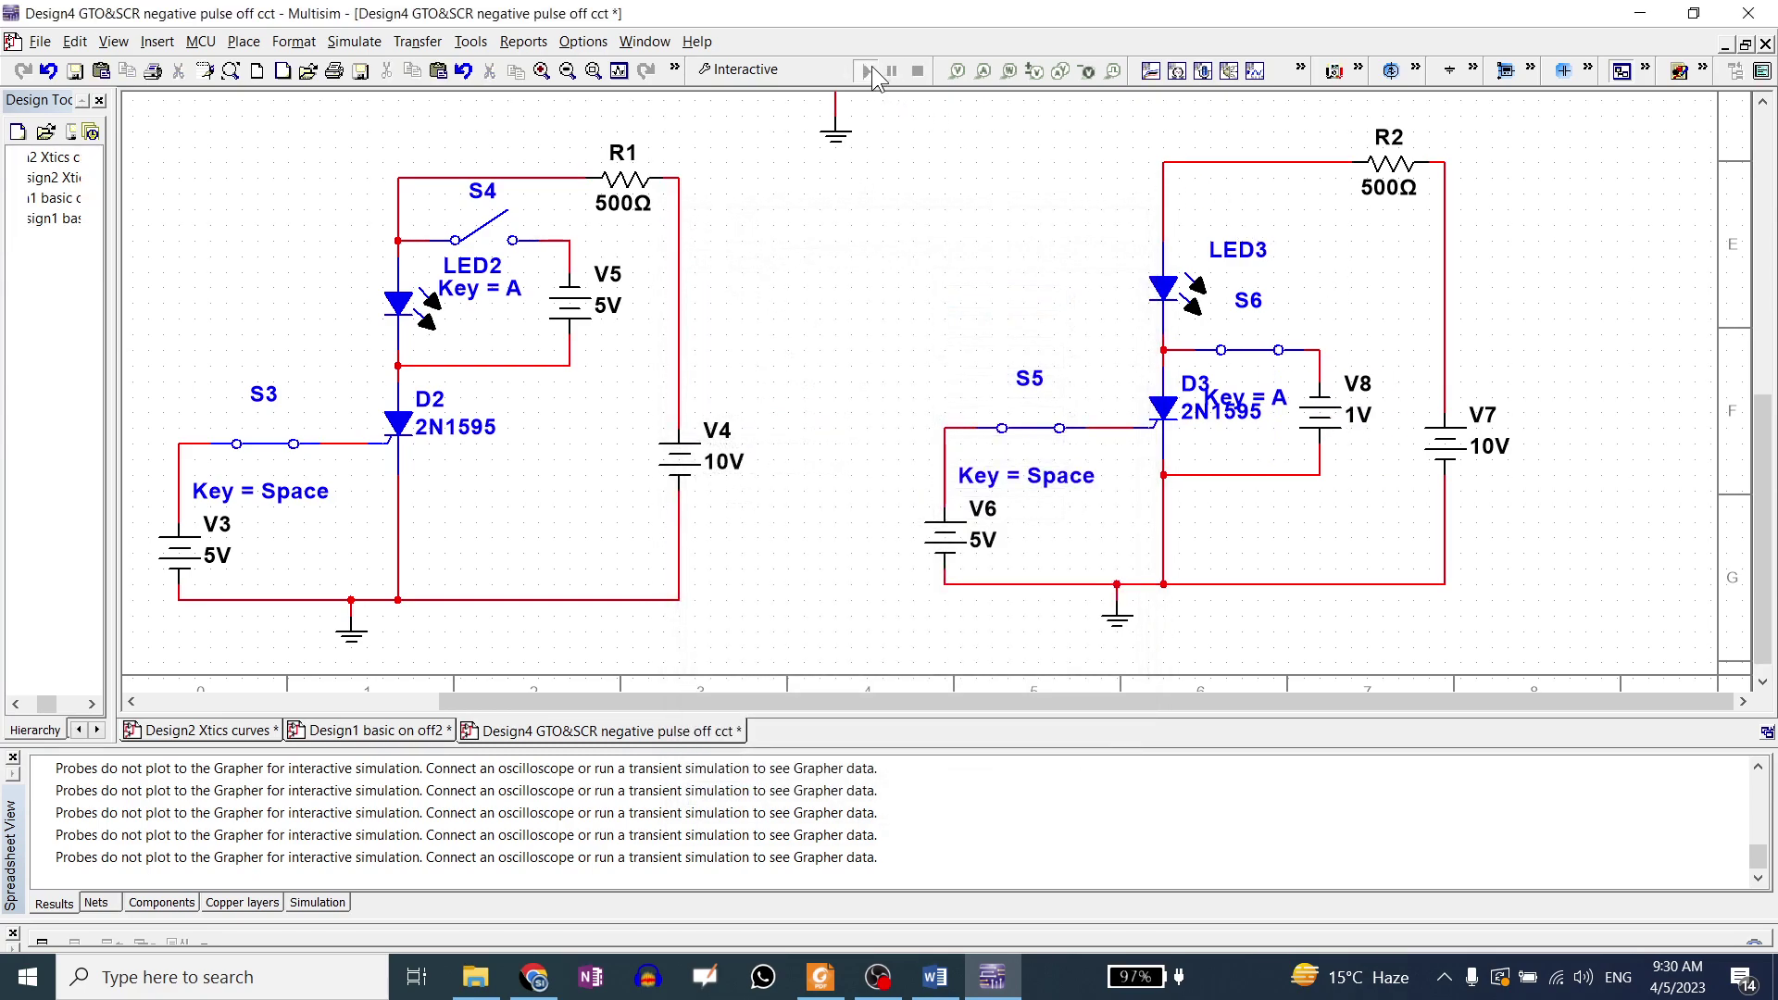
{"action": "left_click", "coordinate": [1250, 338]}
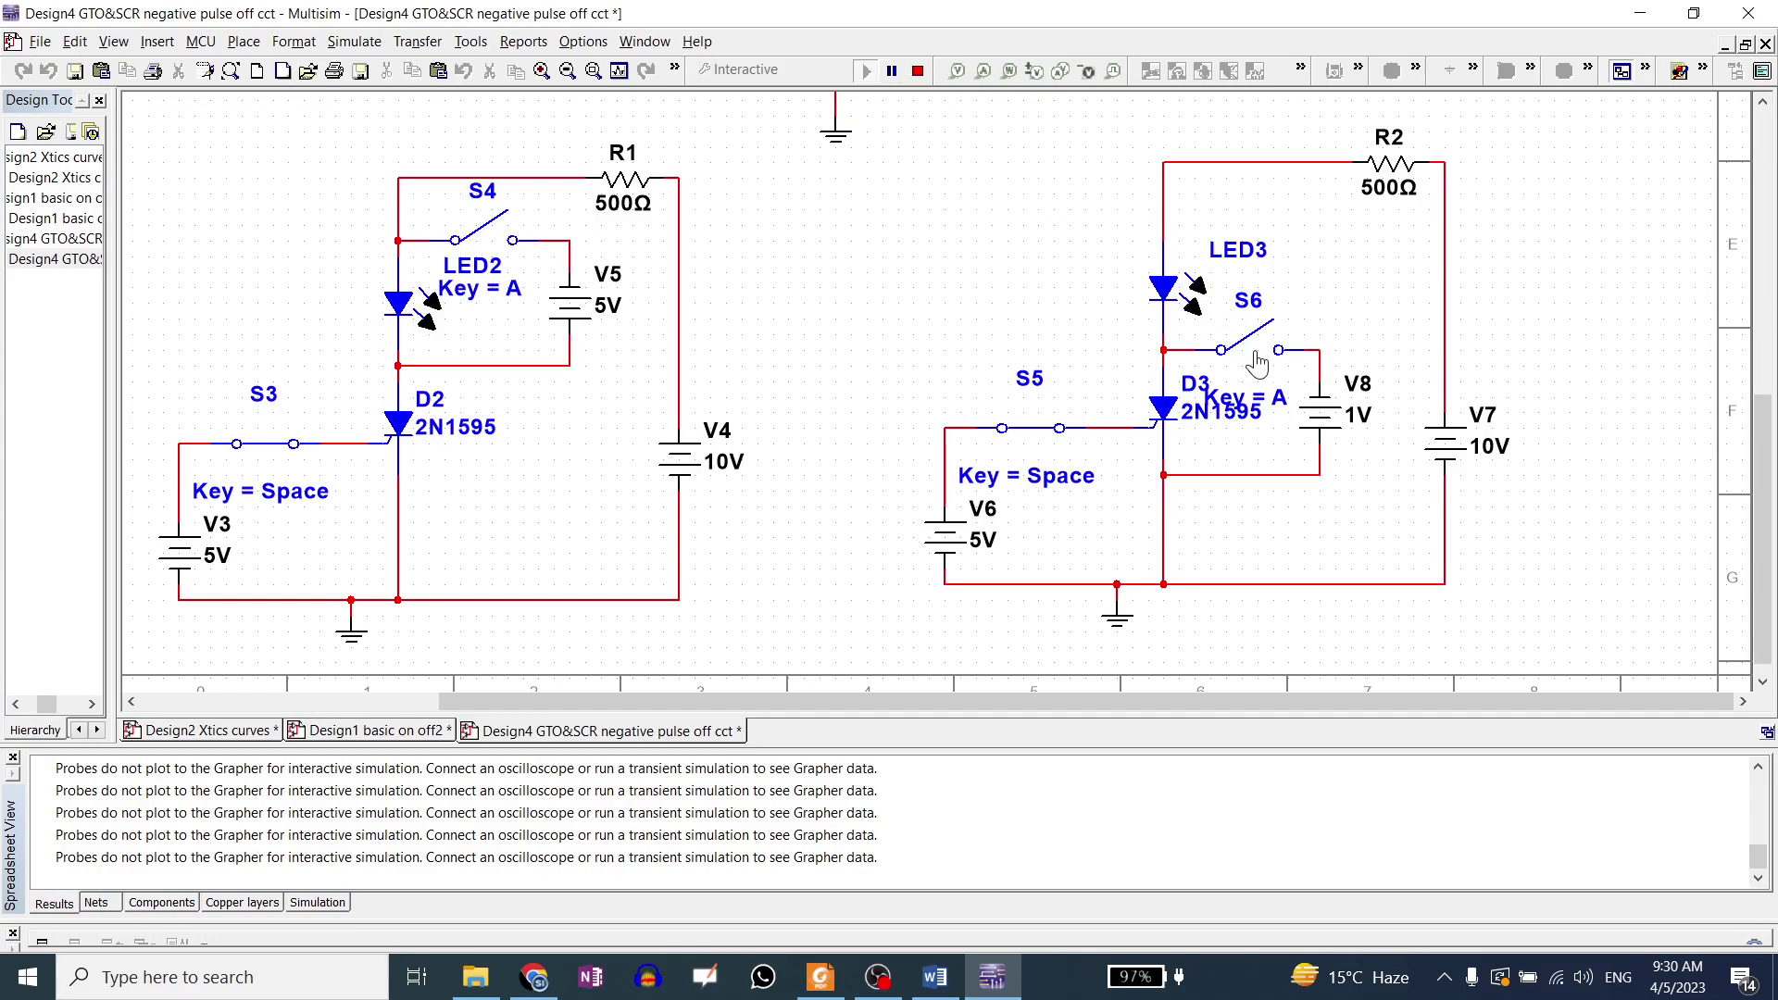
{"action": "double_click", "coordinate": [1249, 338]}
{"action": "left_click", "coordinate": [1138, 213]}
{"action": "left_click", "coordinate": [1252, 357]}
{"action": "left_click", "coordinate": [1252, 356]}
{"action": "left_click", "coordinate": [917, 71]}
Set V8 to 3 V, run the simulation, and close and reopen S6 to apply V8 across D3.
{"action": "double_click", "coordinate": [1329, 417]}
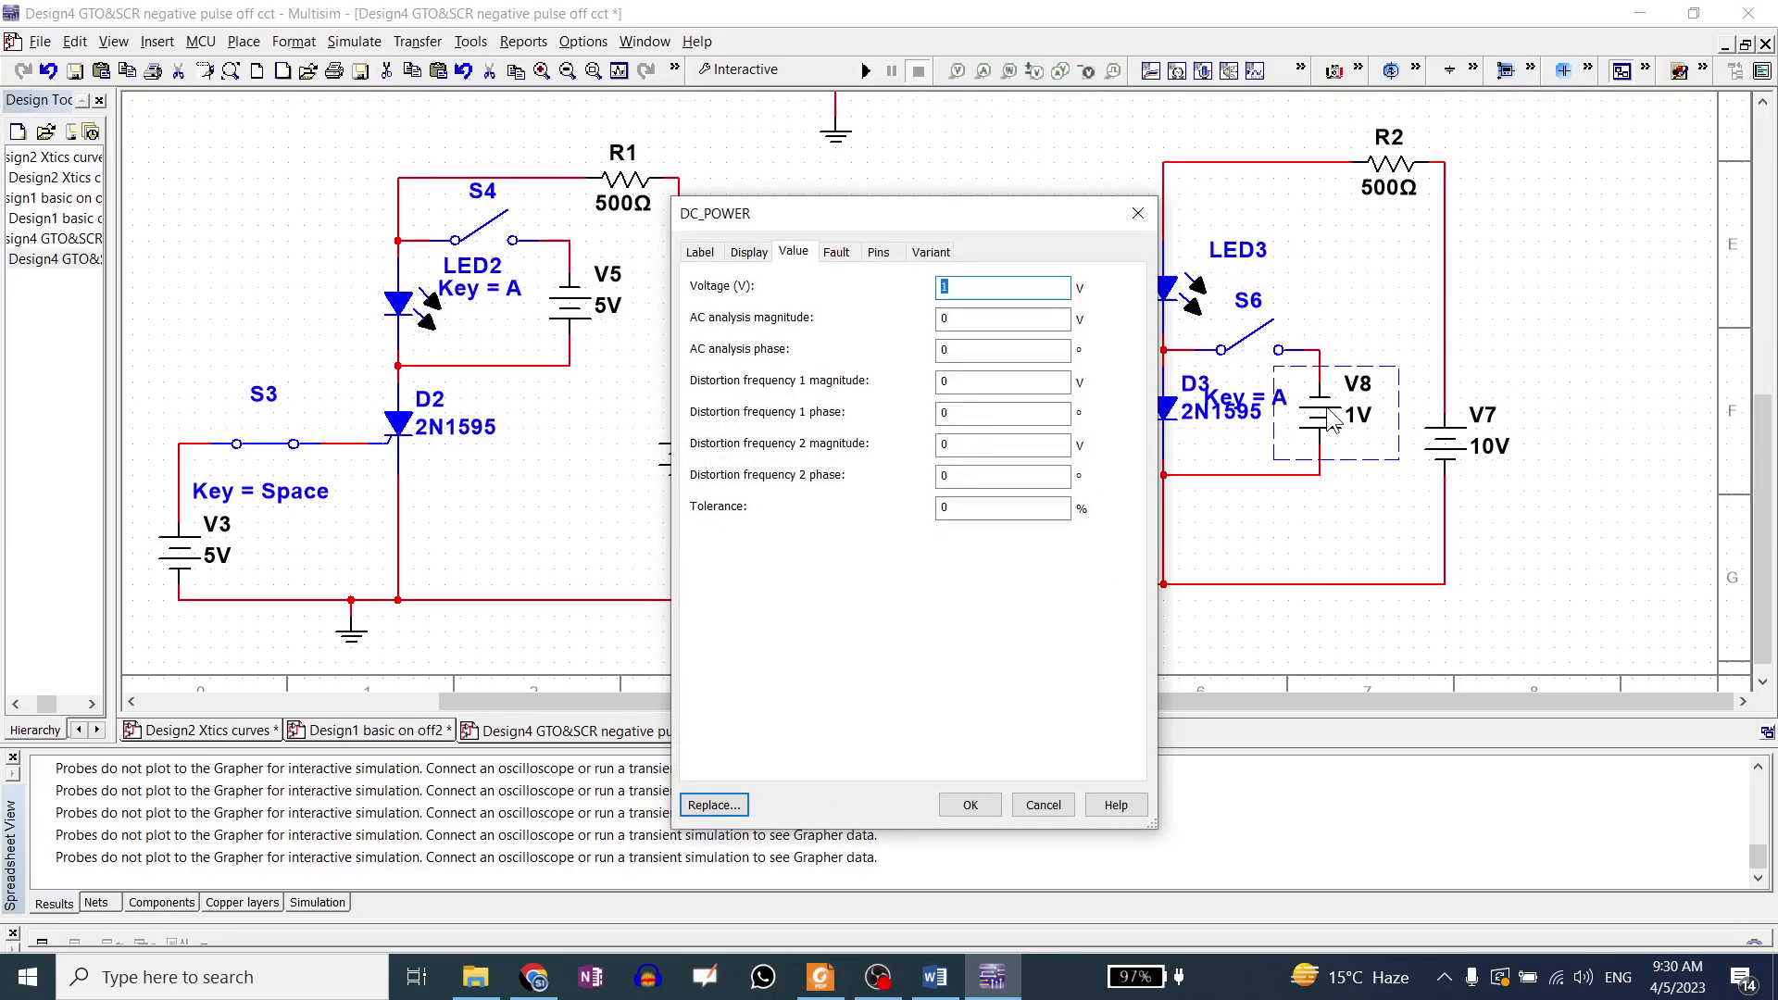
{"action": "type", "text": "3"}
{"action": "key", "text": "Return"}
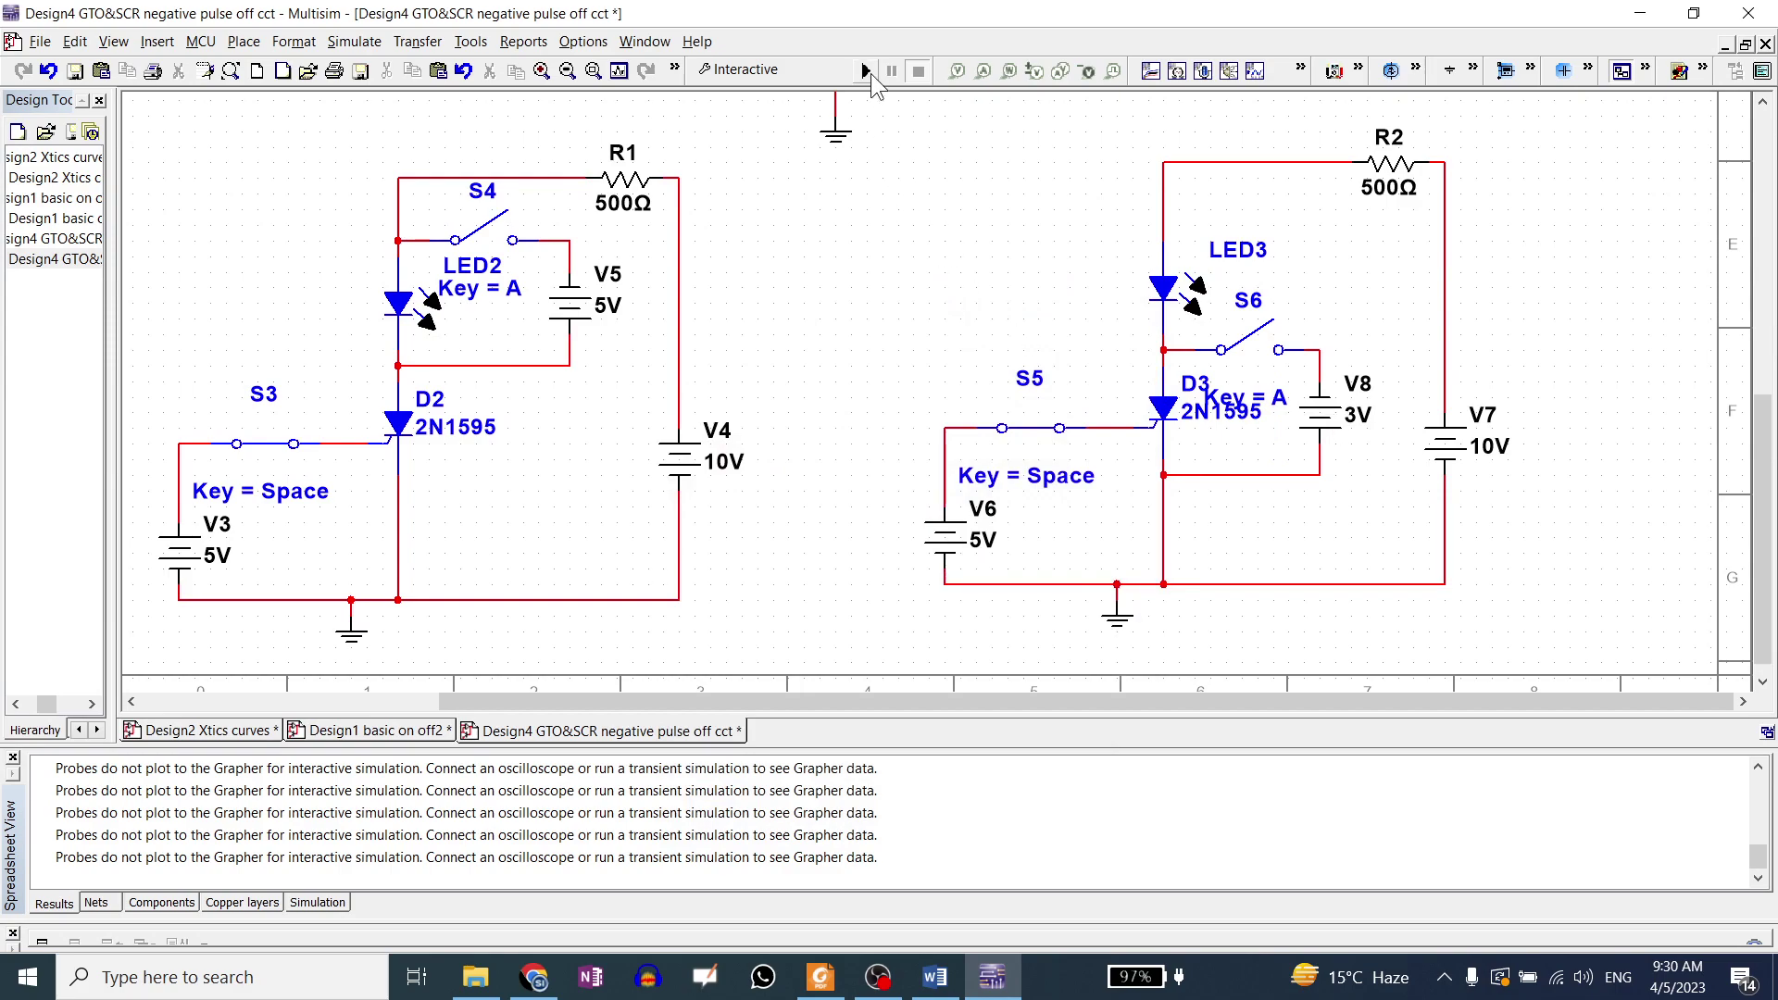
{"action": "left_click", "coordinate": [866, 71]}
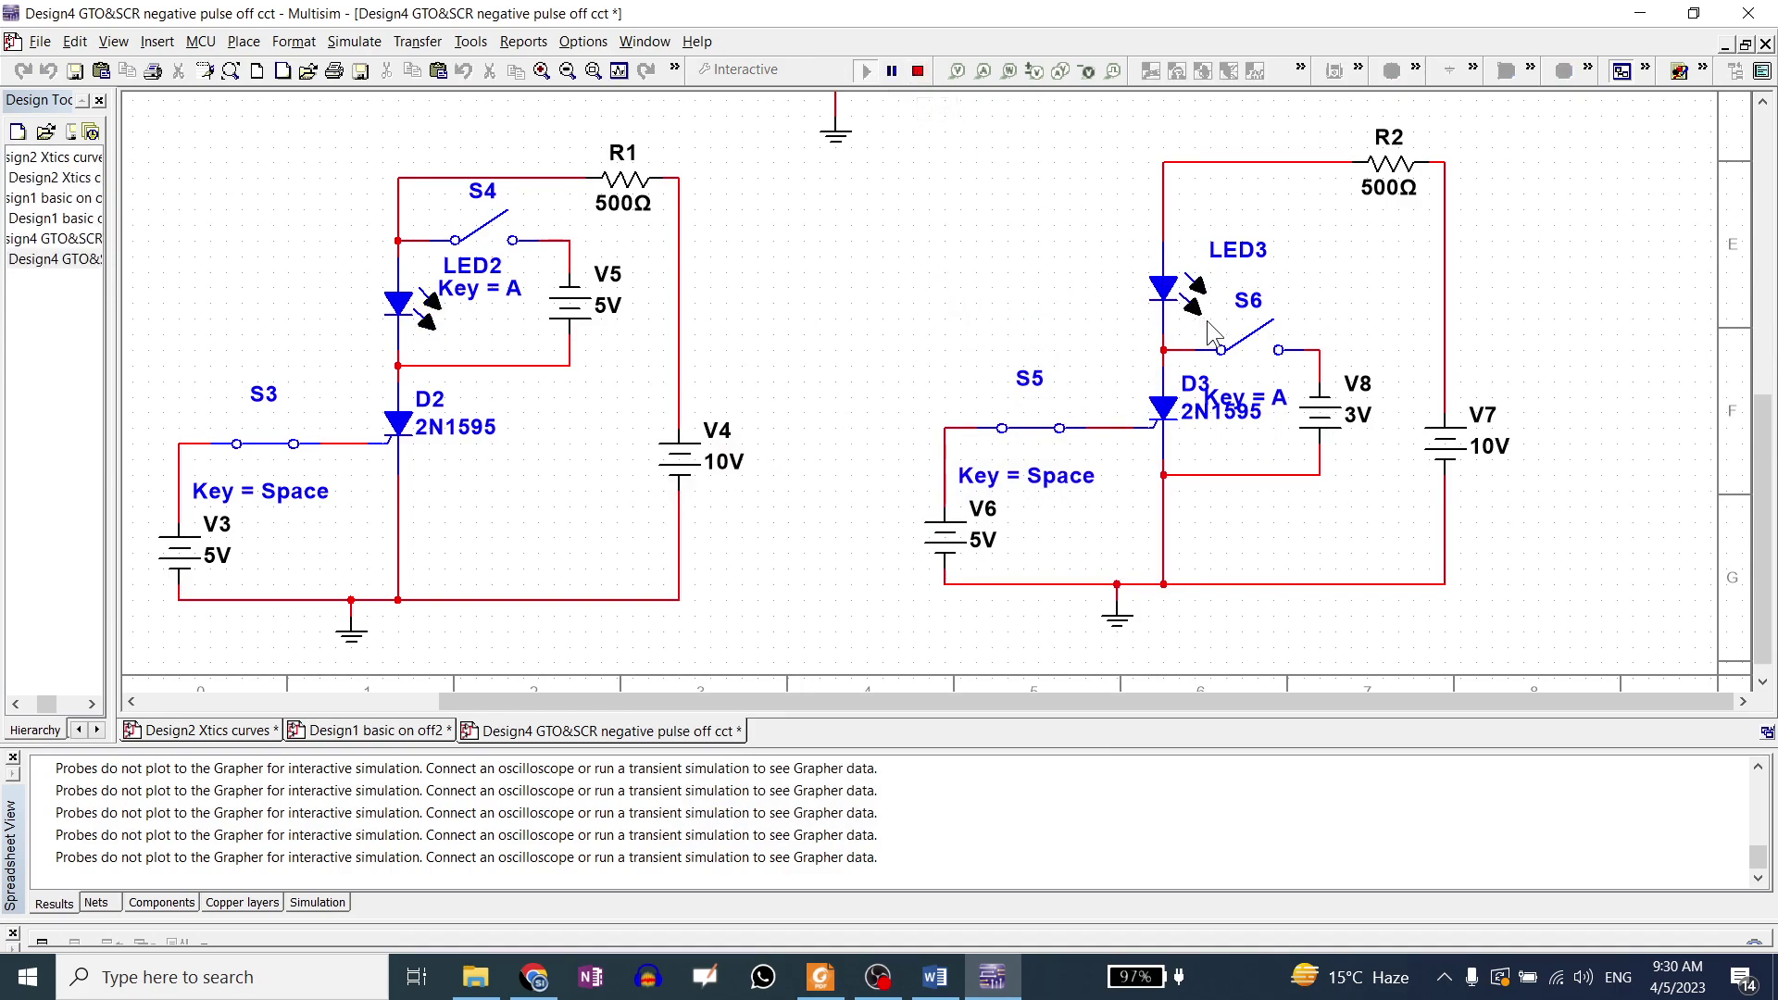
{"action": "left_click", "coordinate": [1246, 349]}
{"action": "left_click", "coordinate": [1268, 357]}
Toggle gate switch S5 and leave it open, toggle S6 and leave it closed, and stop the simulation.
{"action": "left_click", "coordinate": [1047, 431]}
{"action": "left_click", "coordinate": [1046, 432]}
{"action": "left_click", "coordinate": [1047, 432]}
{"action": "left_click", "coordinate": [1253, 346]}
{"action": "left_click", "coordinate": [1253, 345]}
{"action": "left_click", "coordinate": [1250, 352]}
{"action": "left_click", "coordinate": [917, 72]}
Switch to File Explorer and open the Multisim design "Design5 GTO&SCR negative pulse off cct2" from the Lab6a Thyristor - upload folder.
{"action": "left_click", "coordinate": [475, 977]}
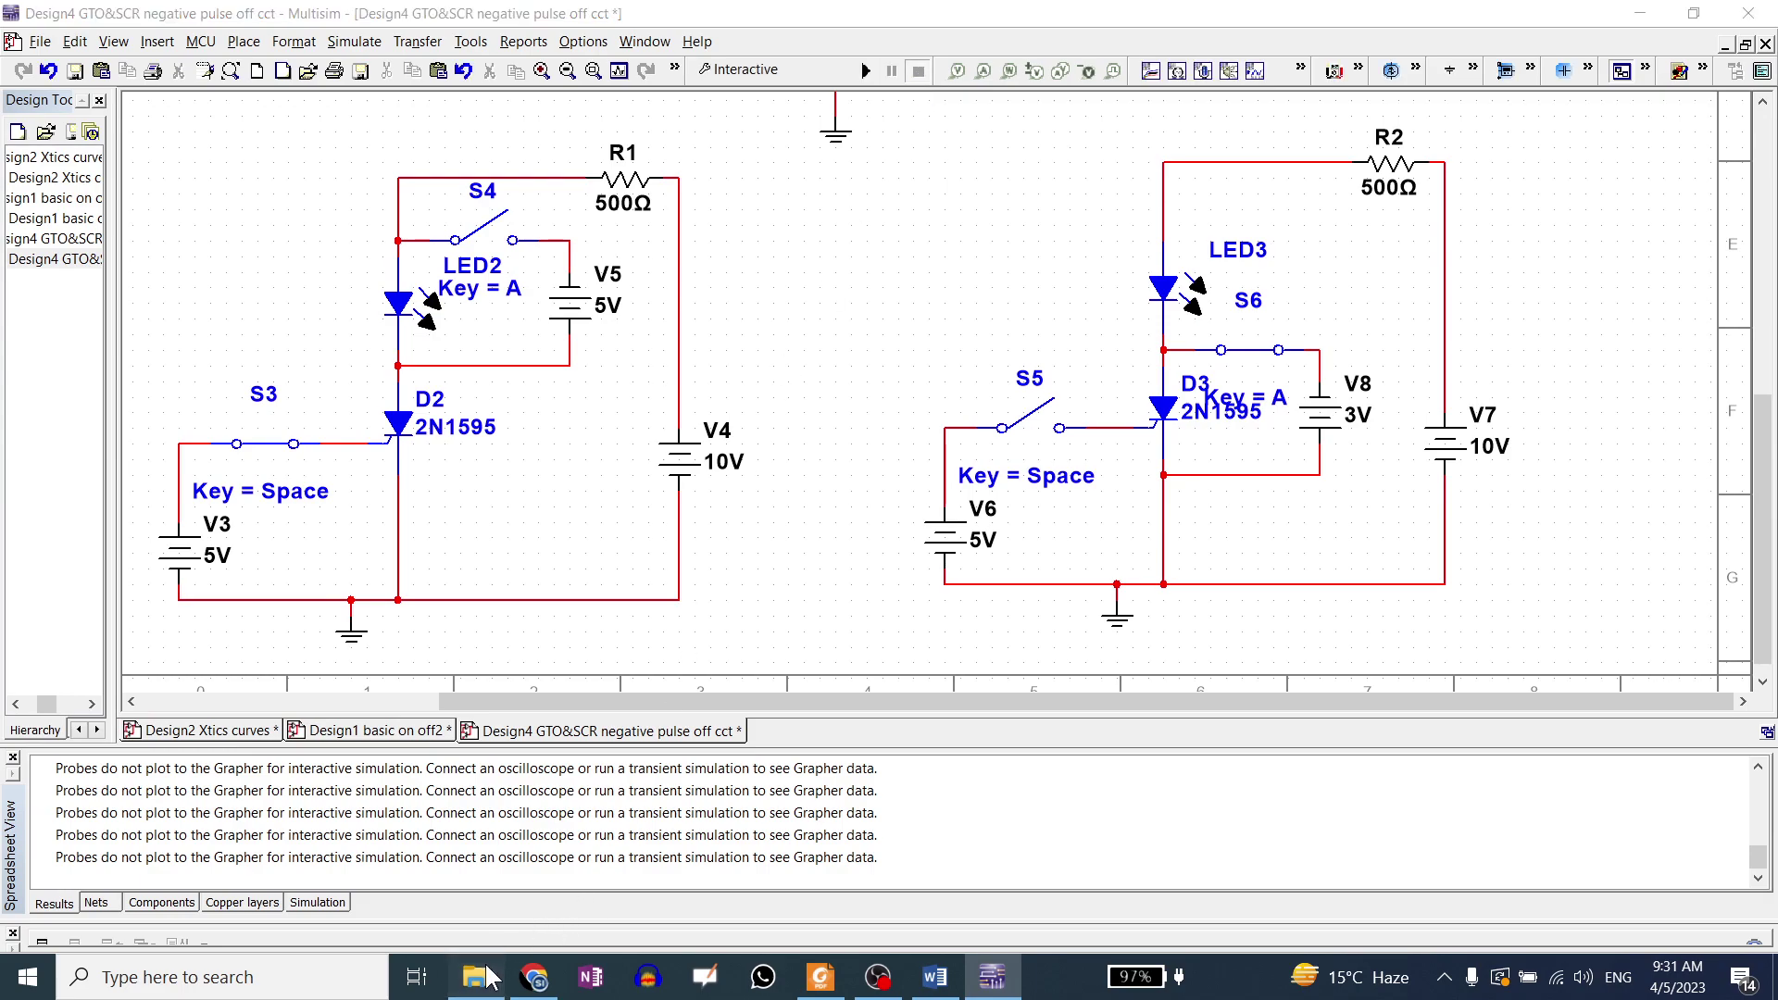
{"action": "scroll", "coordinate": [459, 583], "scroll_direction": "down", "scroll_amount": 1}
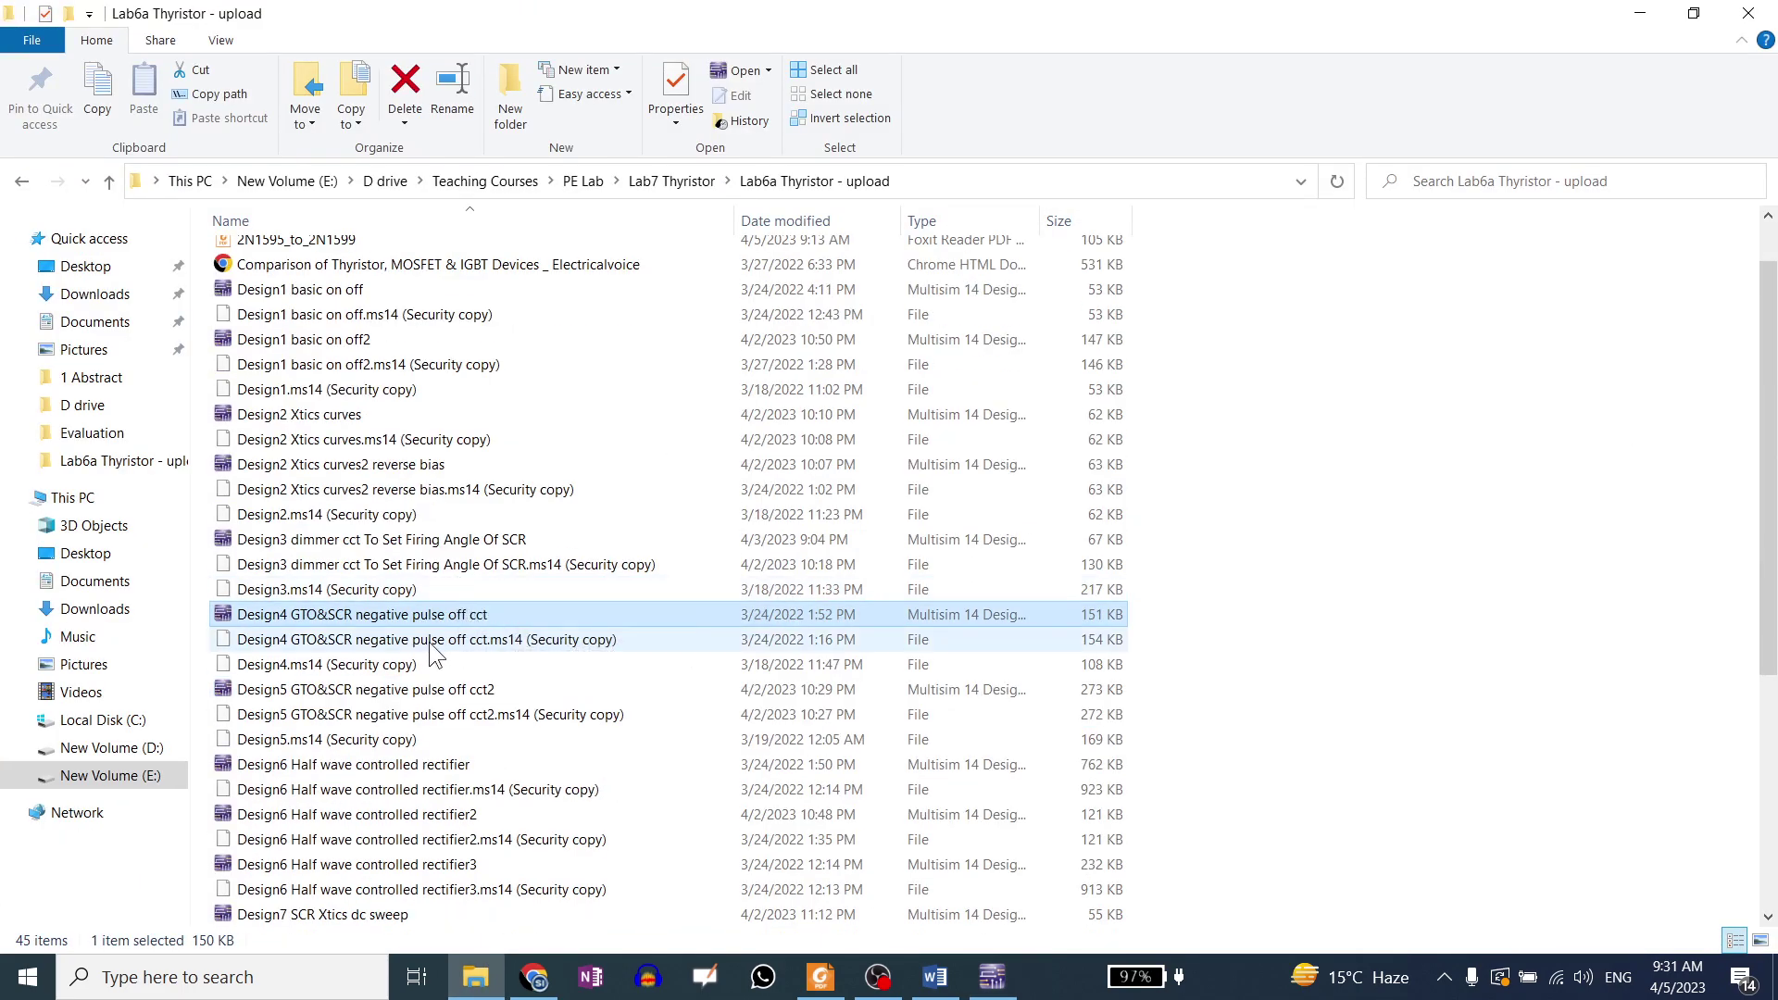
{"action": "scroll", "coordinate": [456, 616], "scroll_direction": "down", "scroll_amount": 1}
{"action": "scroll", "coordinate": [456, 620], "scroll_direction": "down", "scroll_amount": 1}
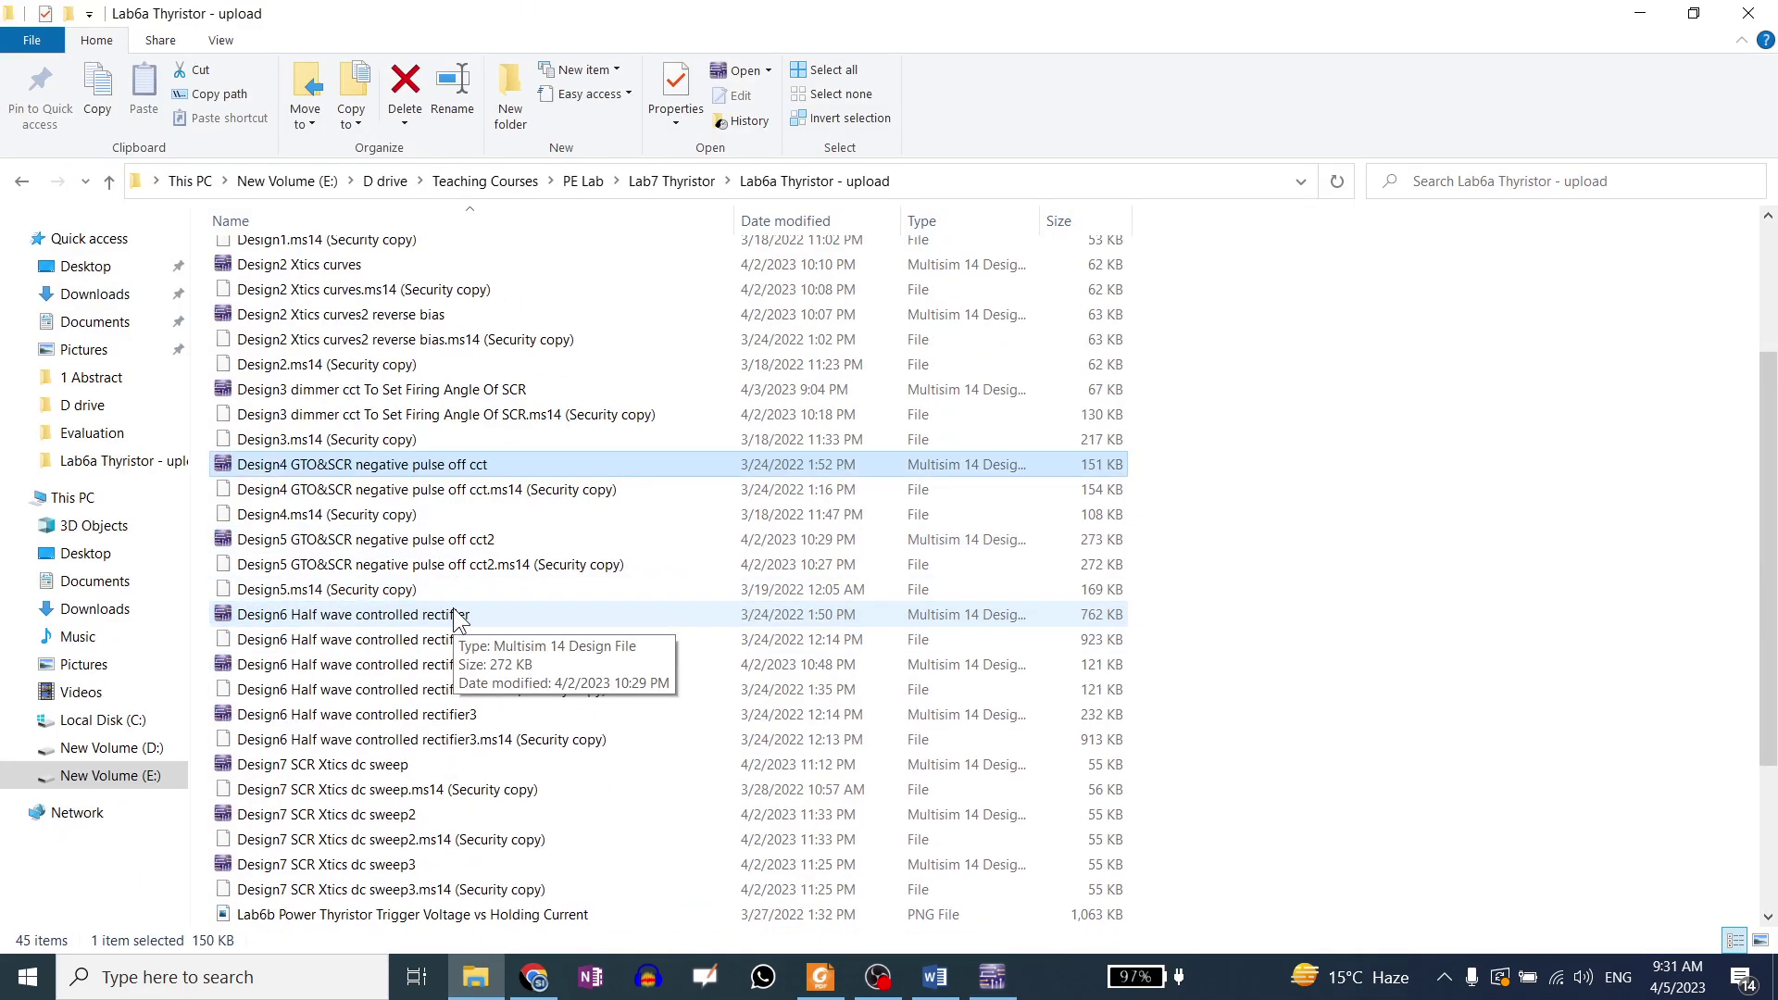
{"action": "scroll", "coordinate": [456, 618], "scroll_direction": "down", "scroll_amount": 1}
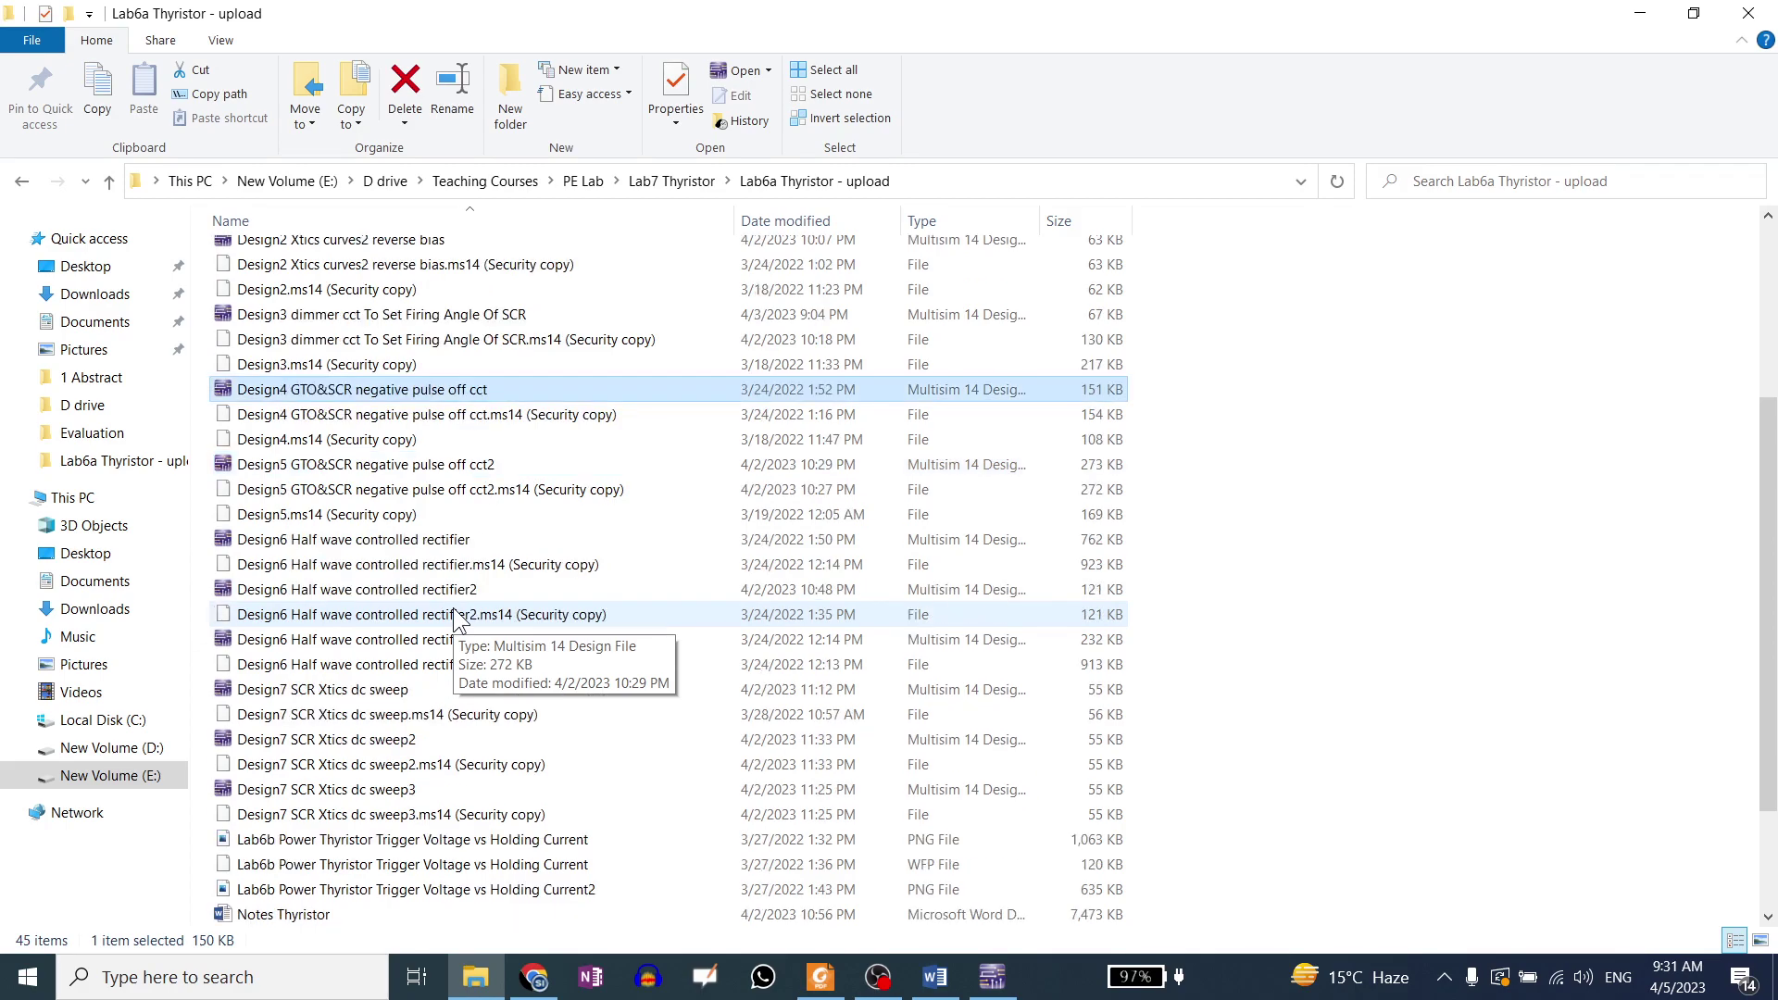
{"action": "double_click", "coordinate": [387, 464]}
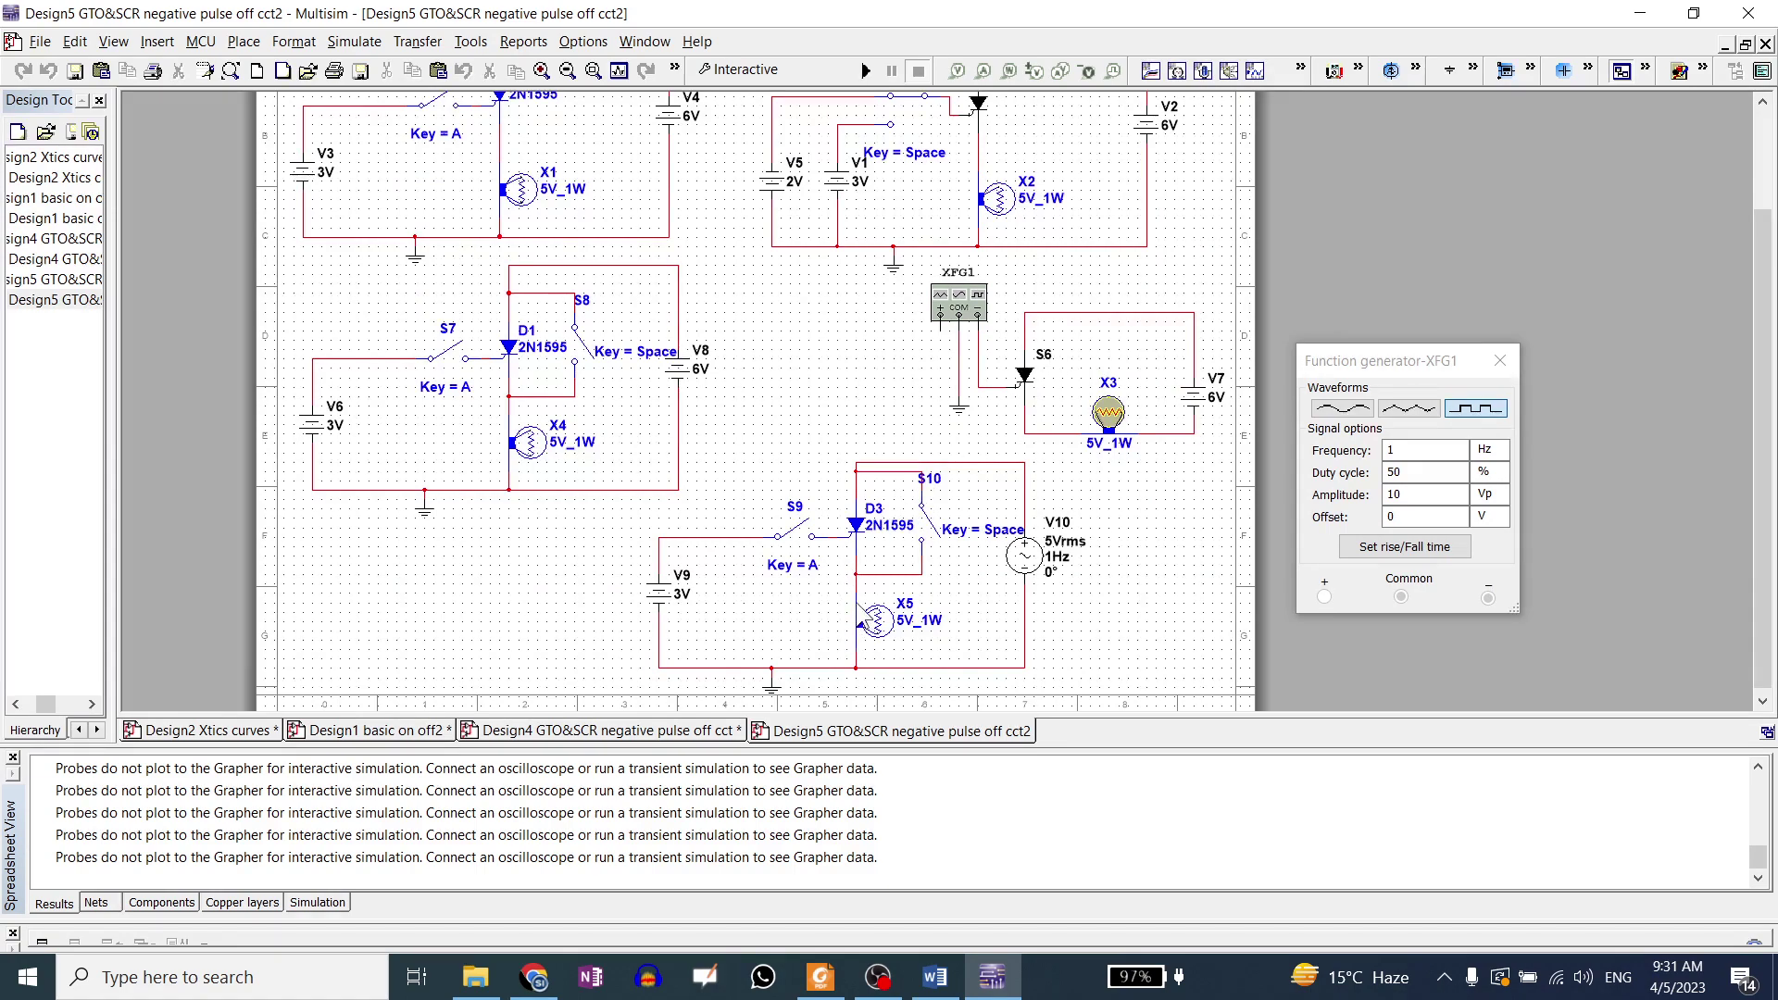
In the D1 circuit with bypass switch S8, run the simulation, close and reopen gate switch S7, and stop.
{"action": "scroll", "coordinate": [844, 628], "scroll_direction": "up", "scroll_amount": 3}
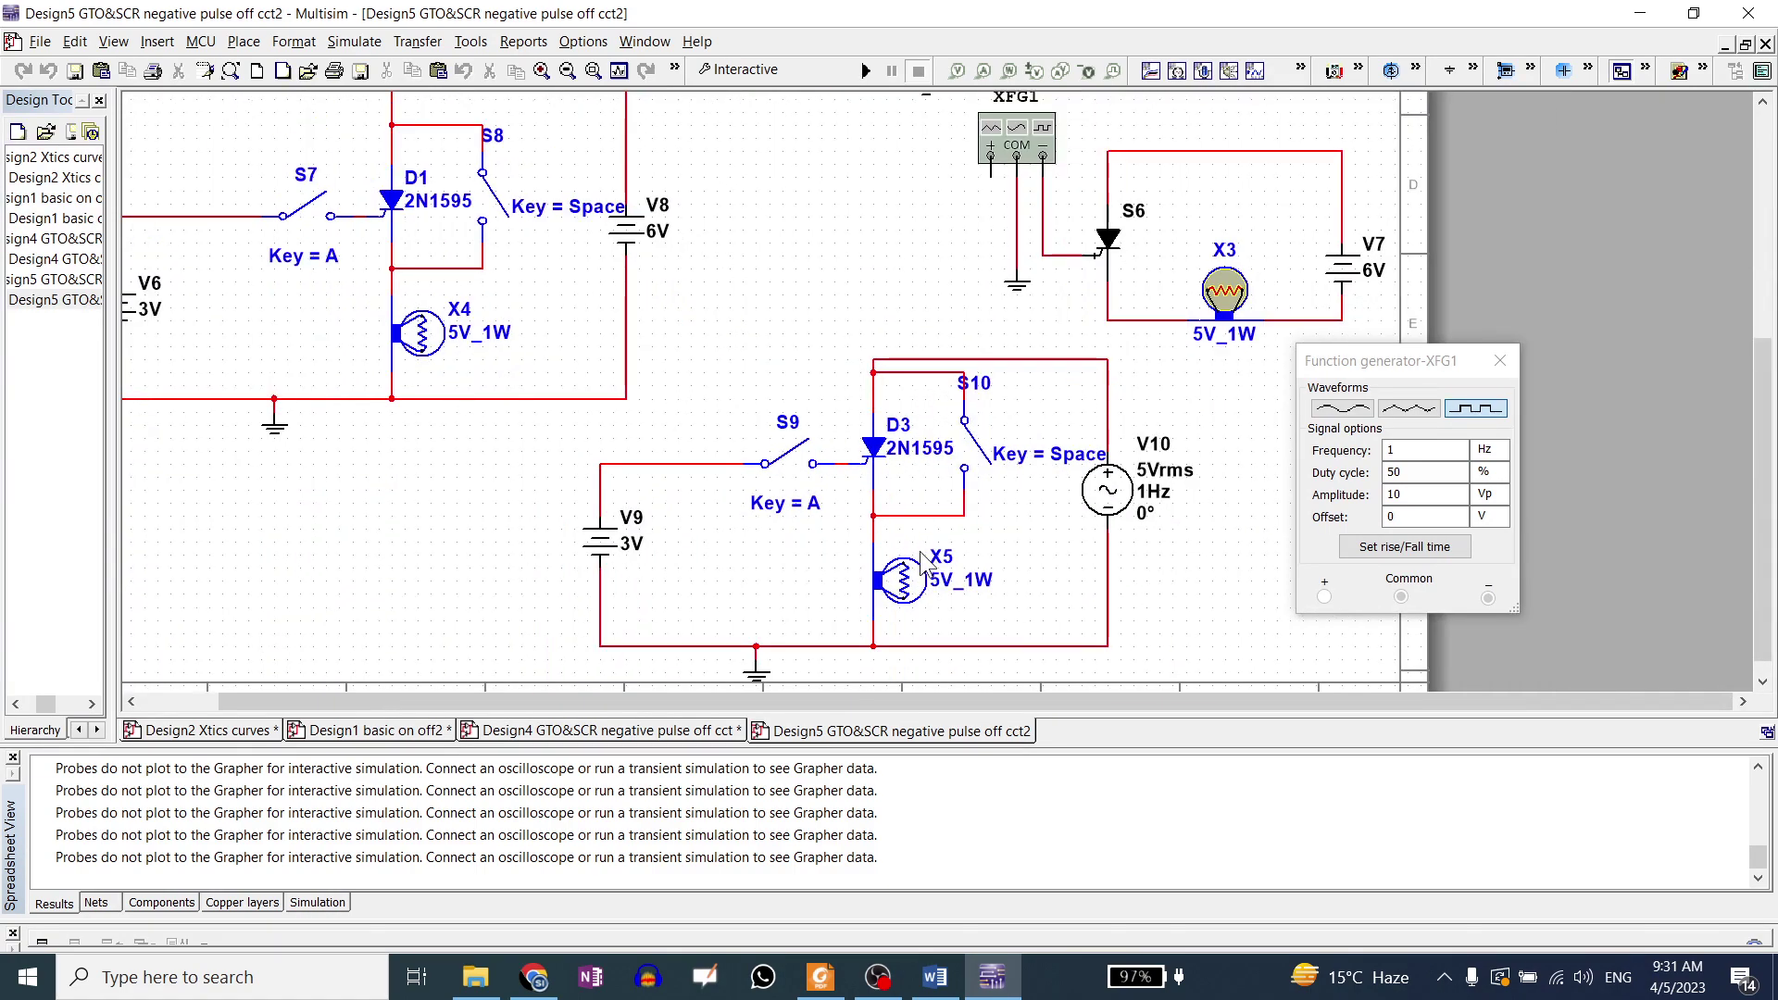
{"action": "scroll", "coordinate": [920, 552], "scroll_direction": "down", "scroll_amount": 5}
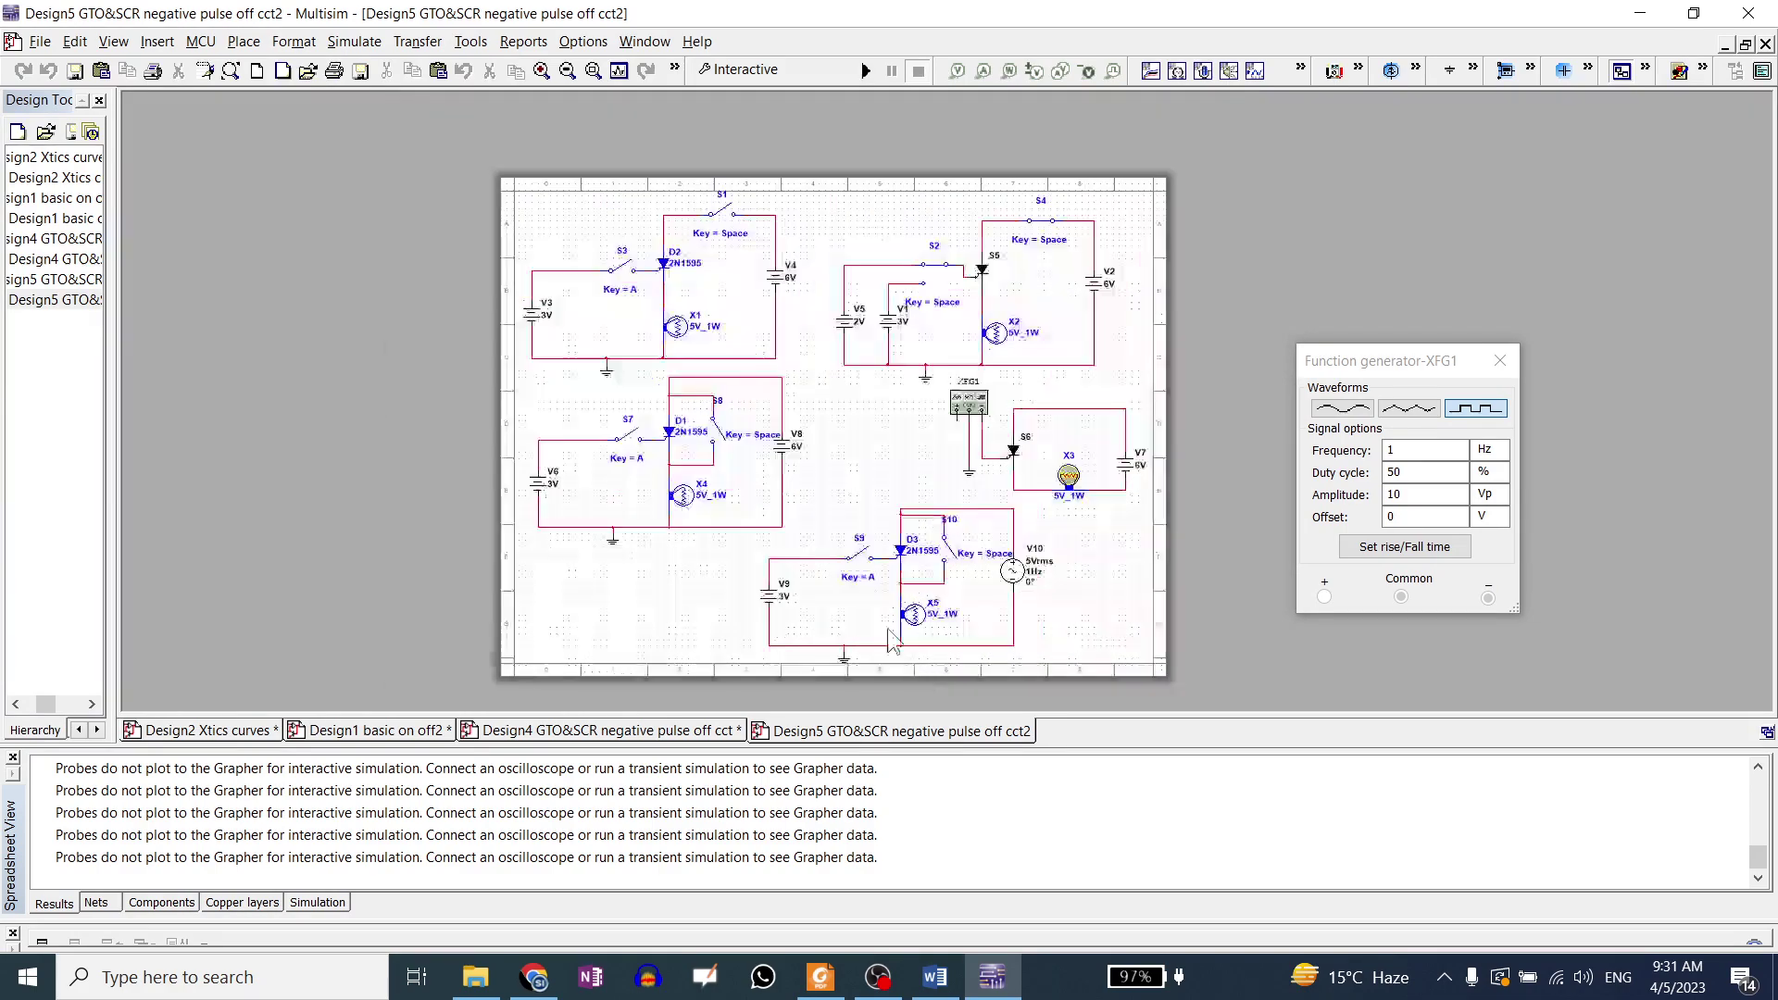
{"action": "scroll", "coordinate": [659, 455], "scroll_direction": "up", "scroll_amount": 4}
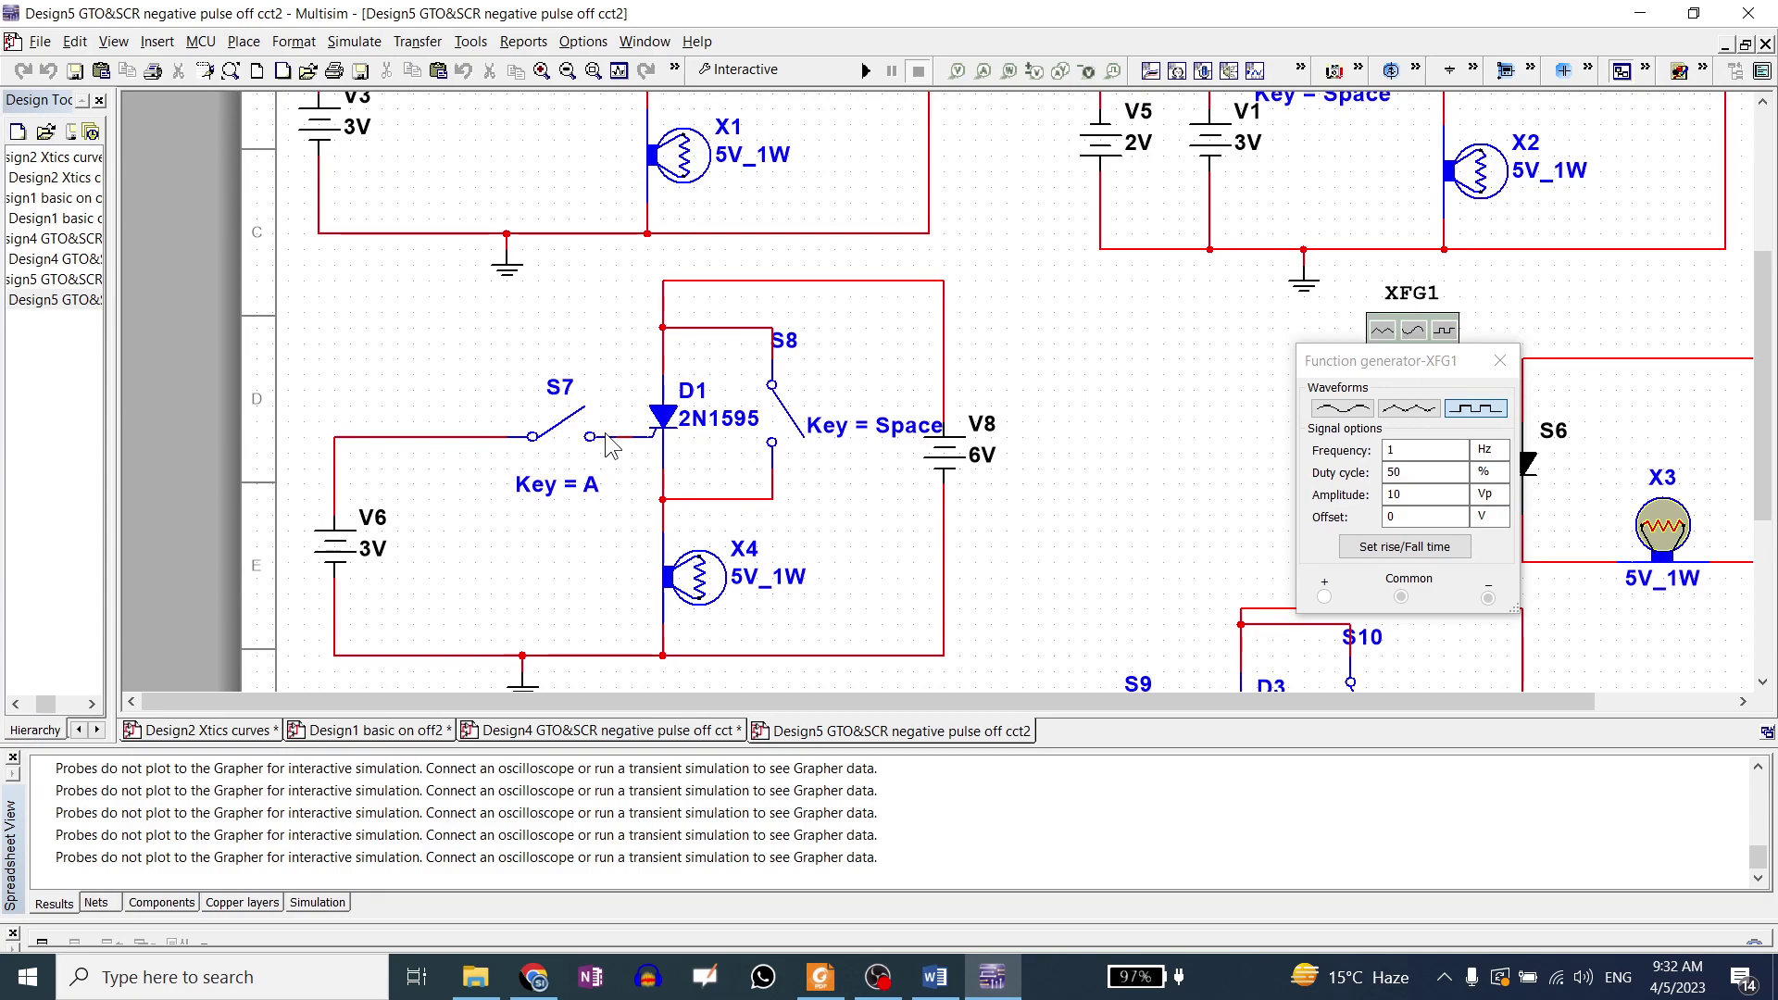
{"action": "left_click", "coordinate": [865, 72]}
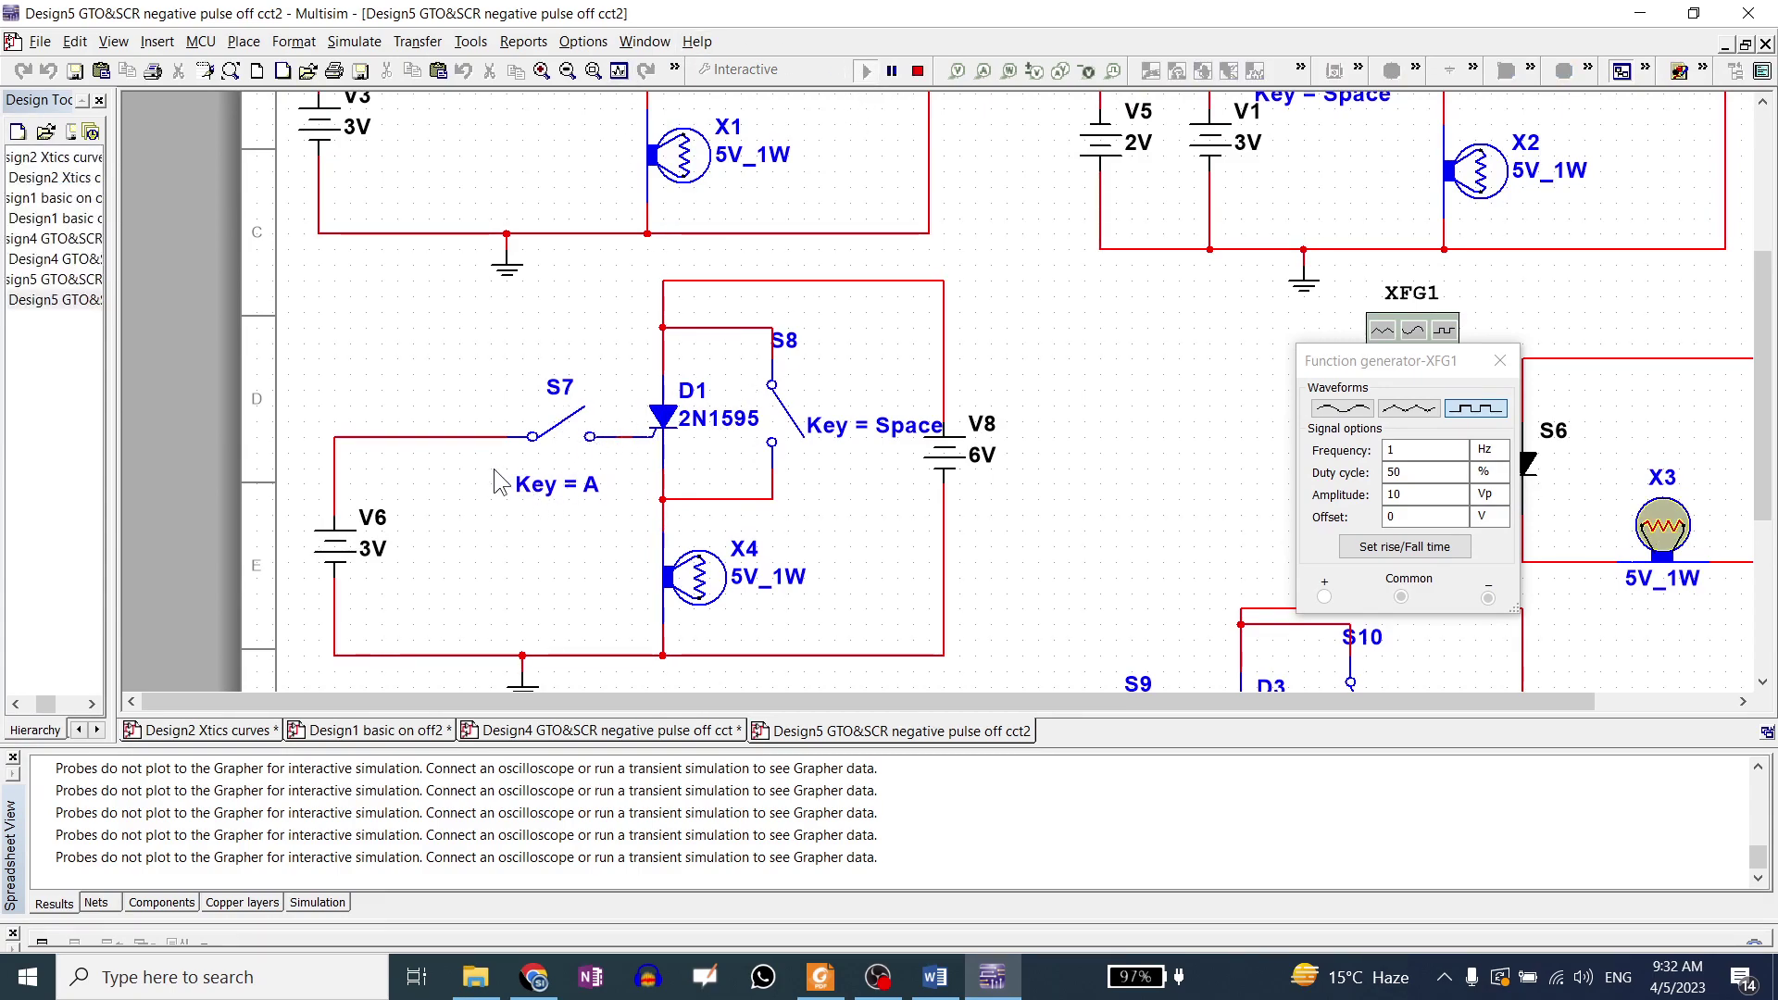
{"action": "left_click", "coordinate": [552, 439]}
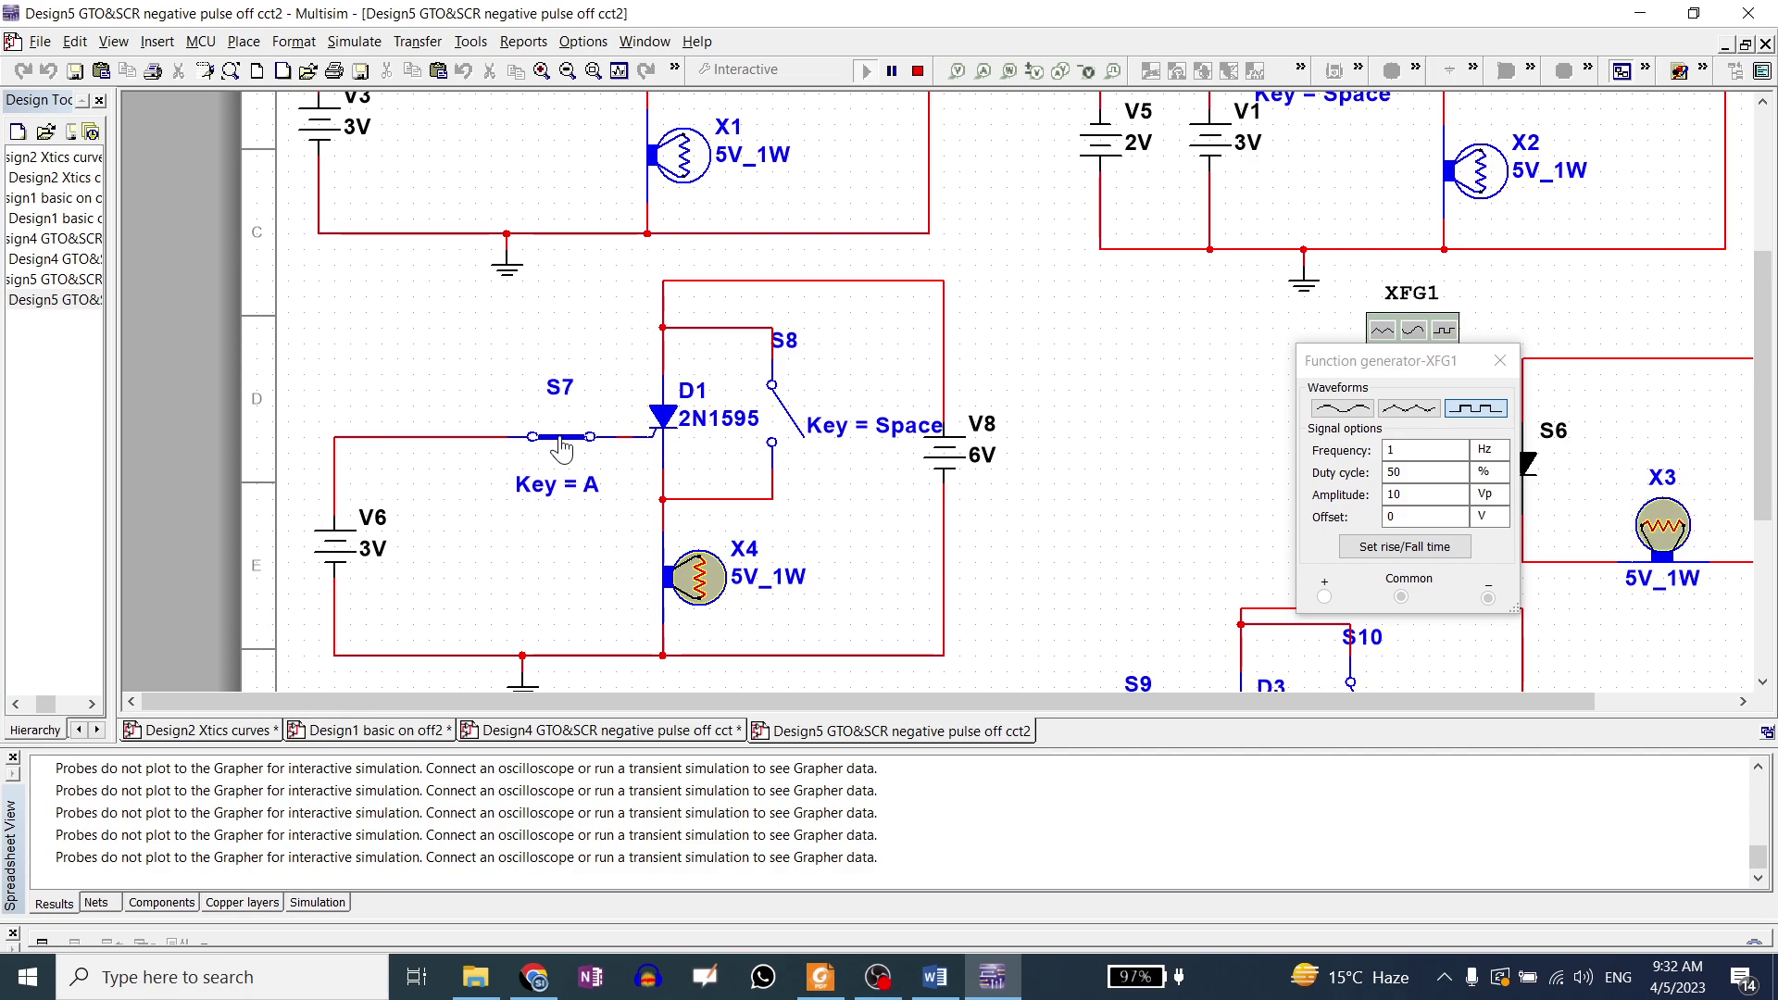
{"action": "left_click", "coordinate": [559, 439]}
{"action": "left_click", "coordinate": [918, 70]}
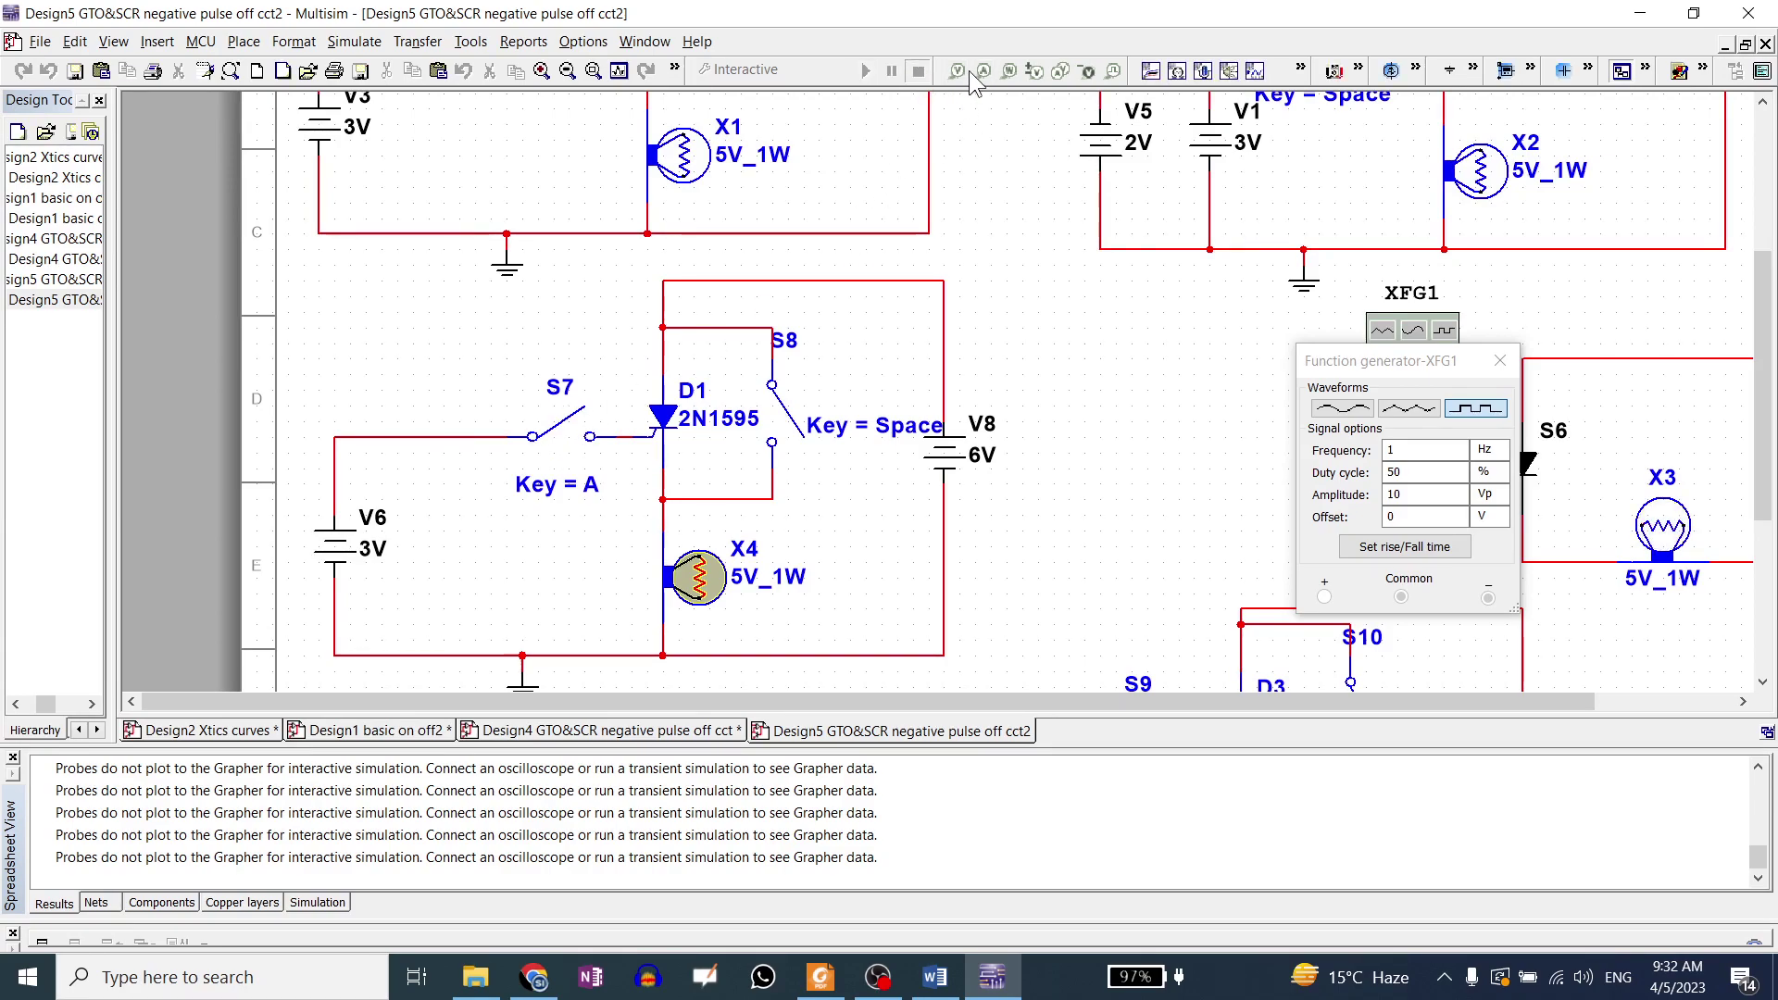
Place a current probe on the supply wire between V8 and D1's anode, and move its readout clear of the circuit.
{"action": "left_click", "coordinate": [983, 70]}
{"action": "left_click", "coordinate": [743, 280]}
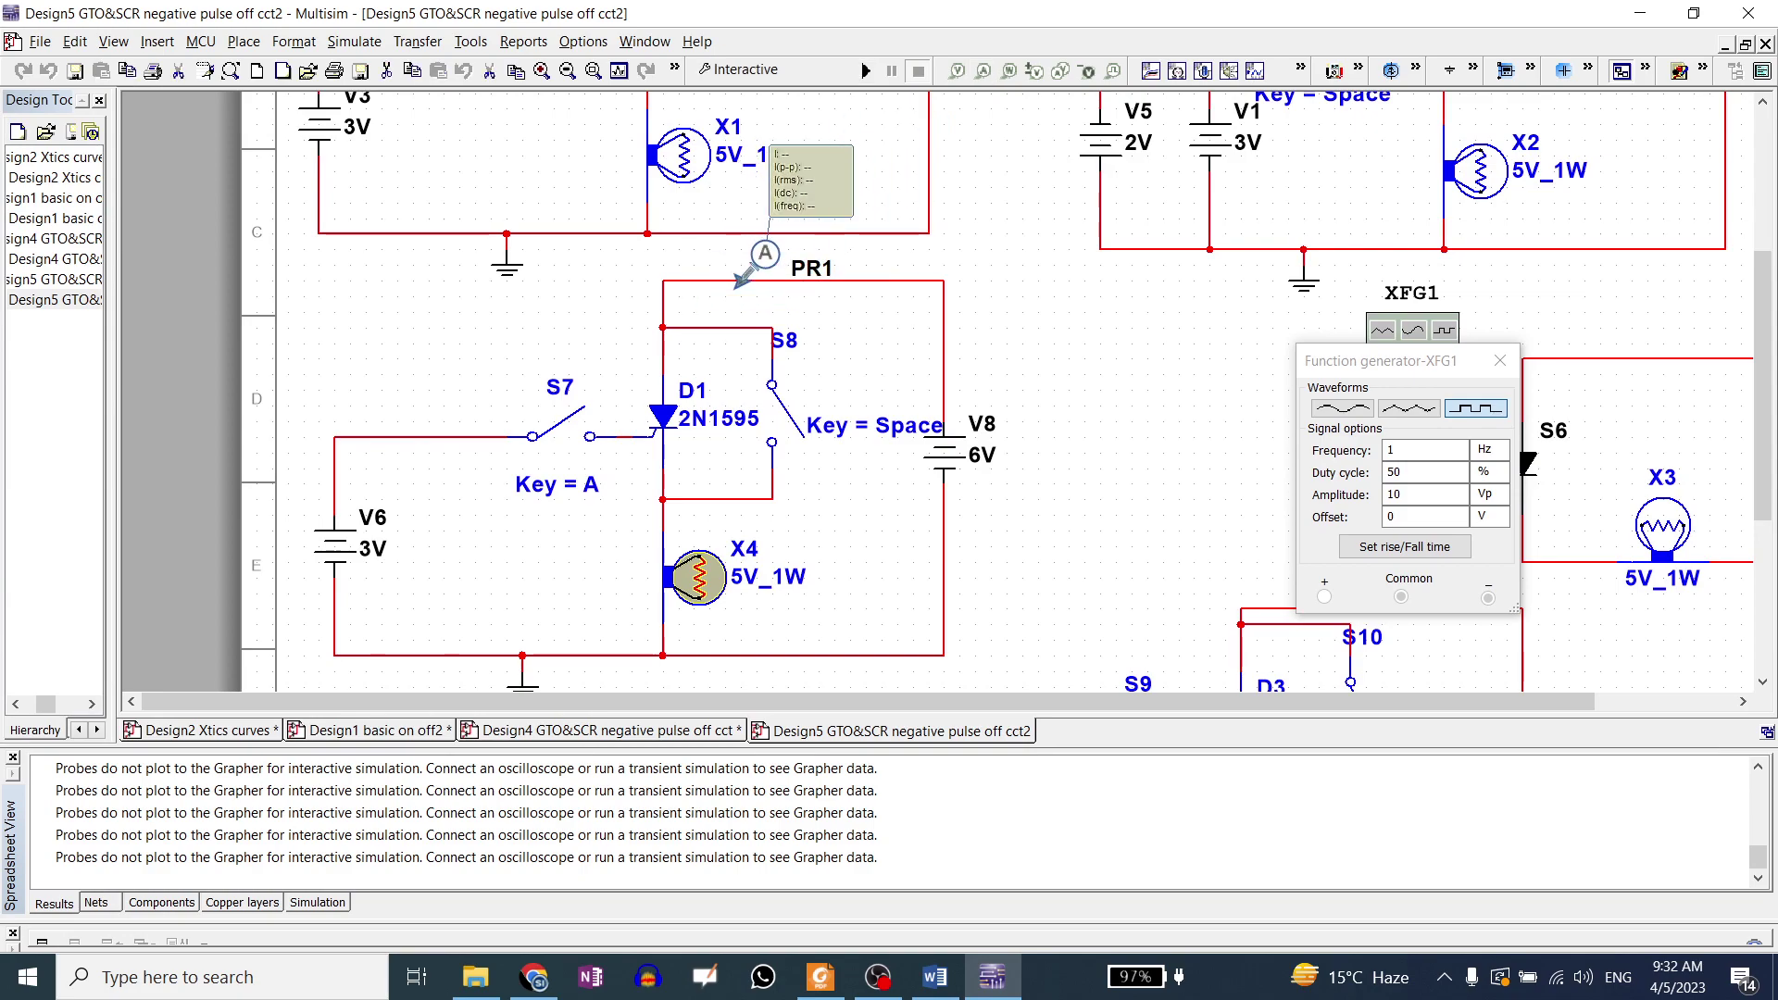
{"action": "right_click", "coordinate": [744, 290]}
{"action": "left_click", "coordinate": [815, 367]}
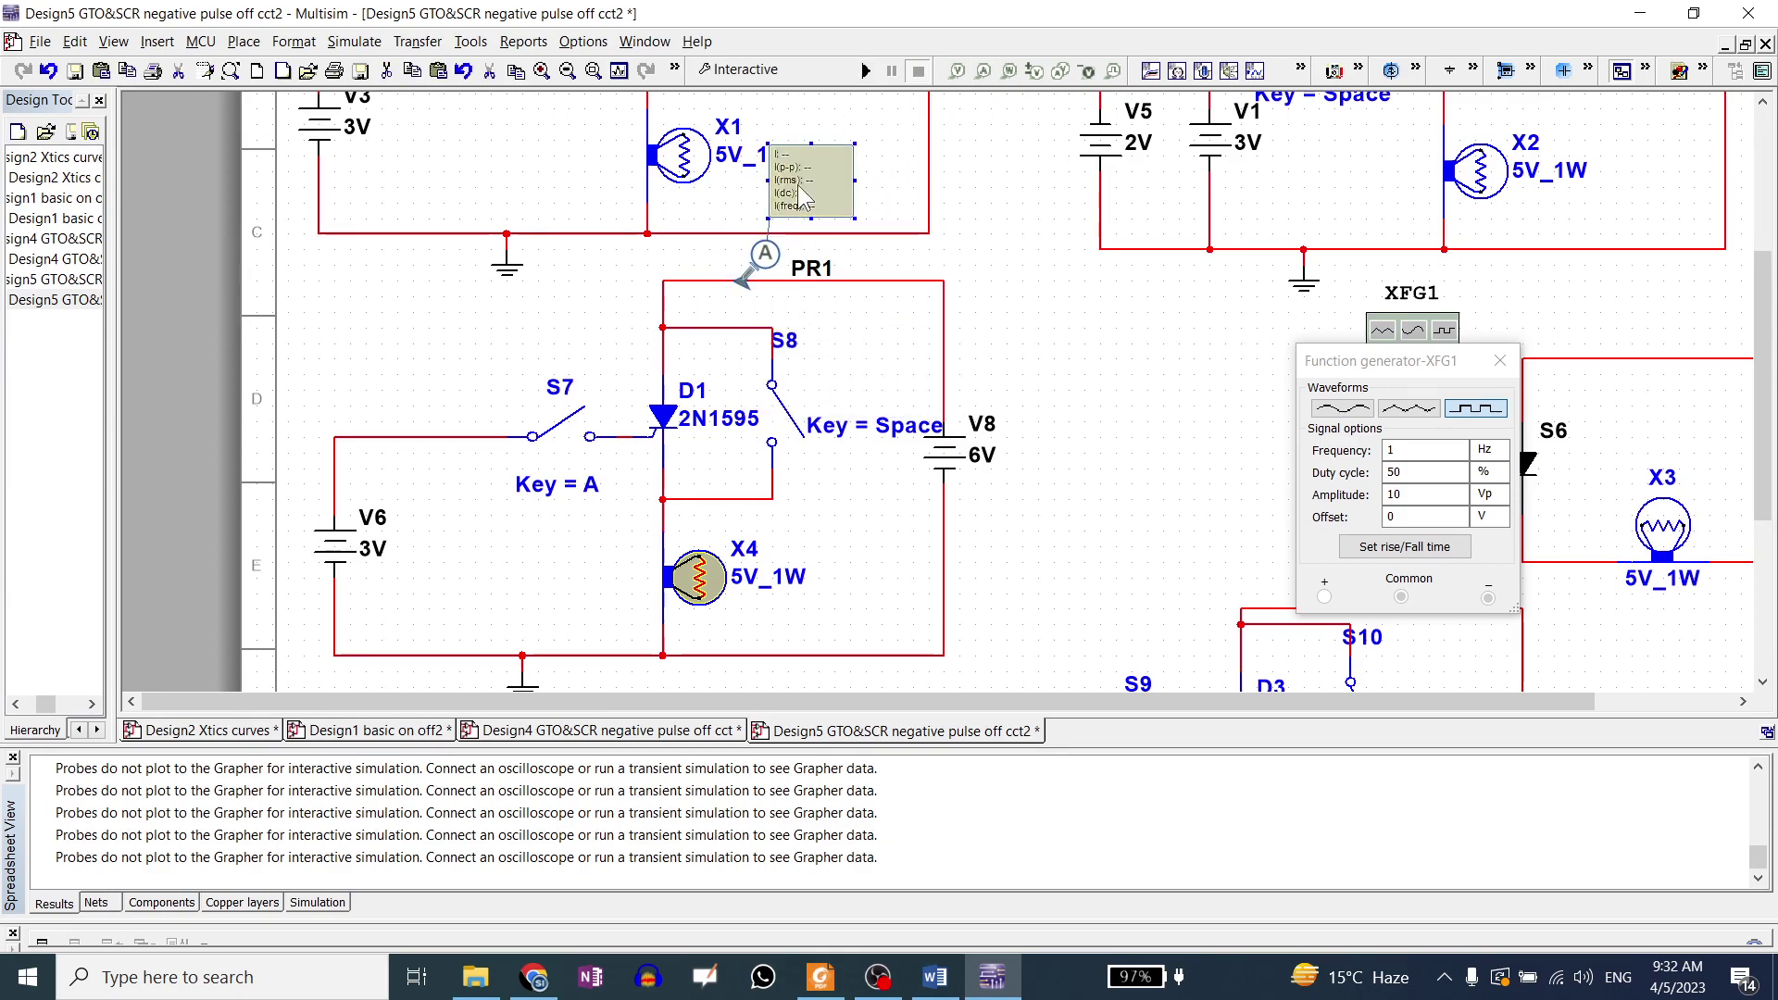
{"action": "left_click_drag", "start_coordinate": [951, 215], "coordinate": [1009, 278]}
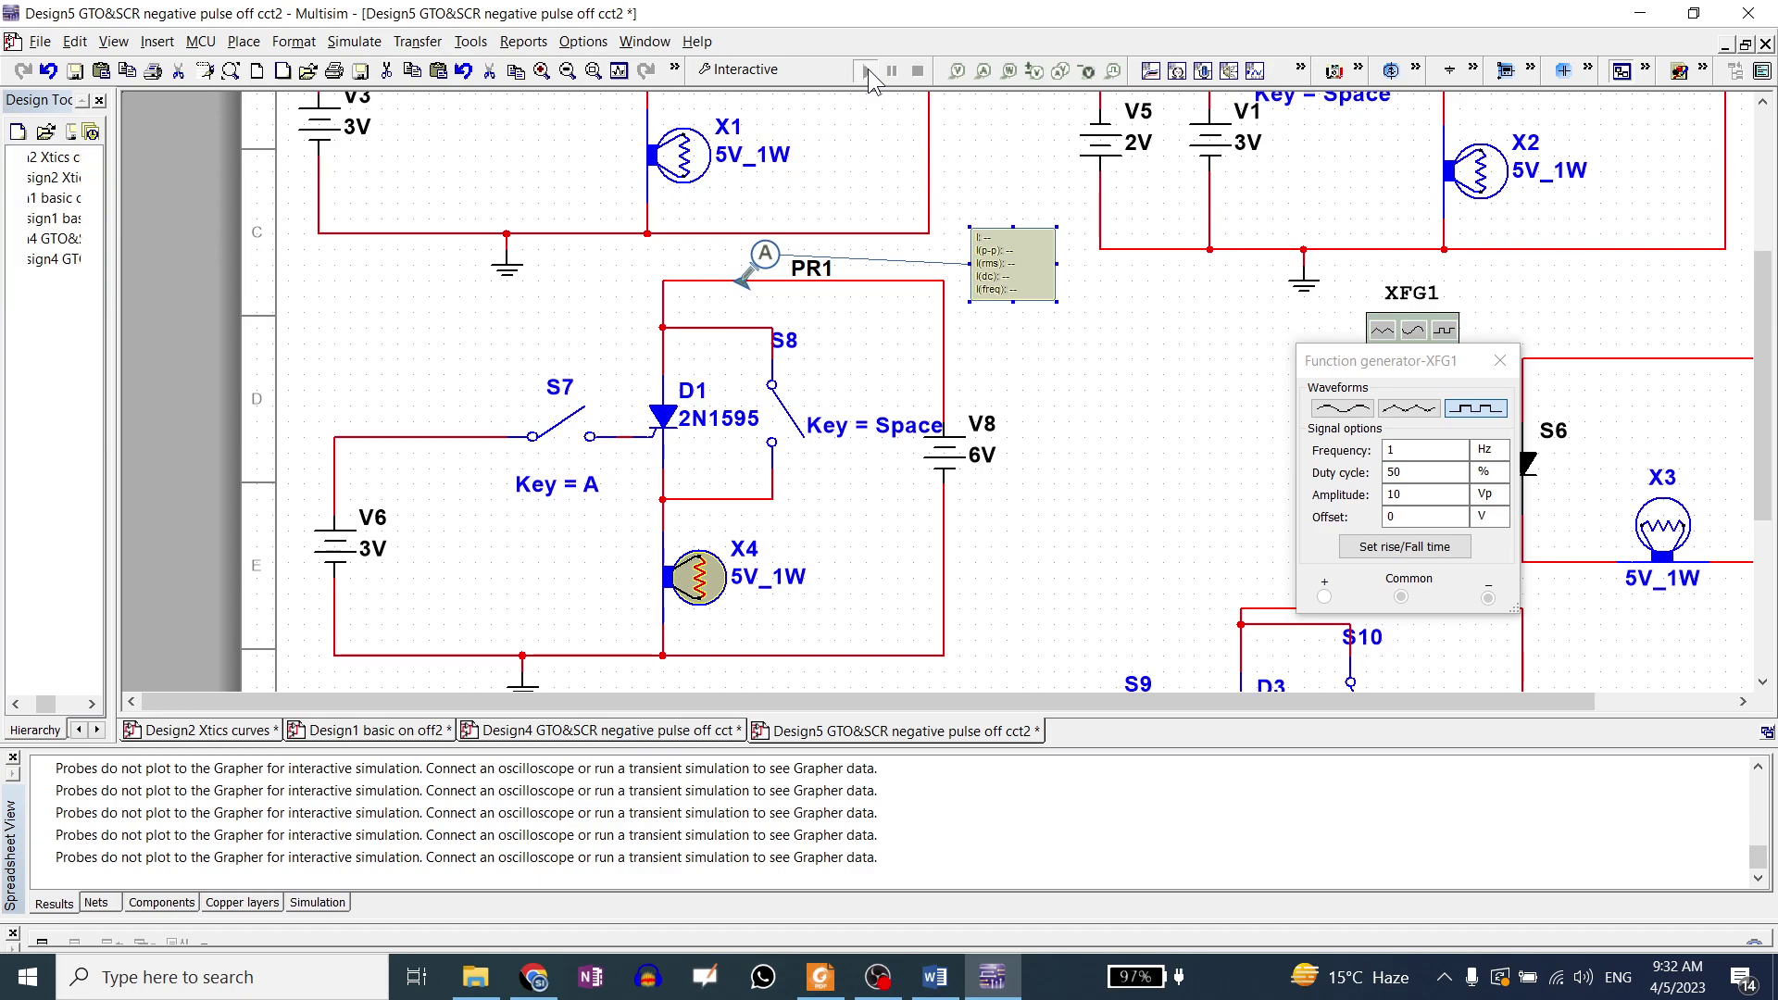
Run the simulation with the supply current probe in place, close and reopen gate switch S7, and stop.
{"action": "left_click", "coordinate": [867, 73]}
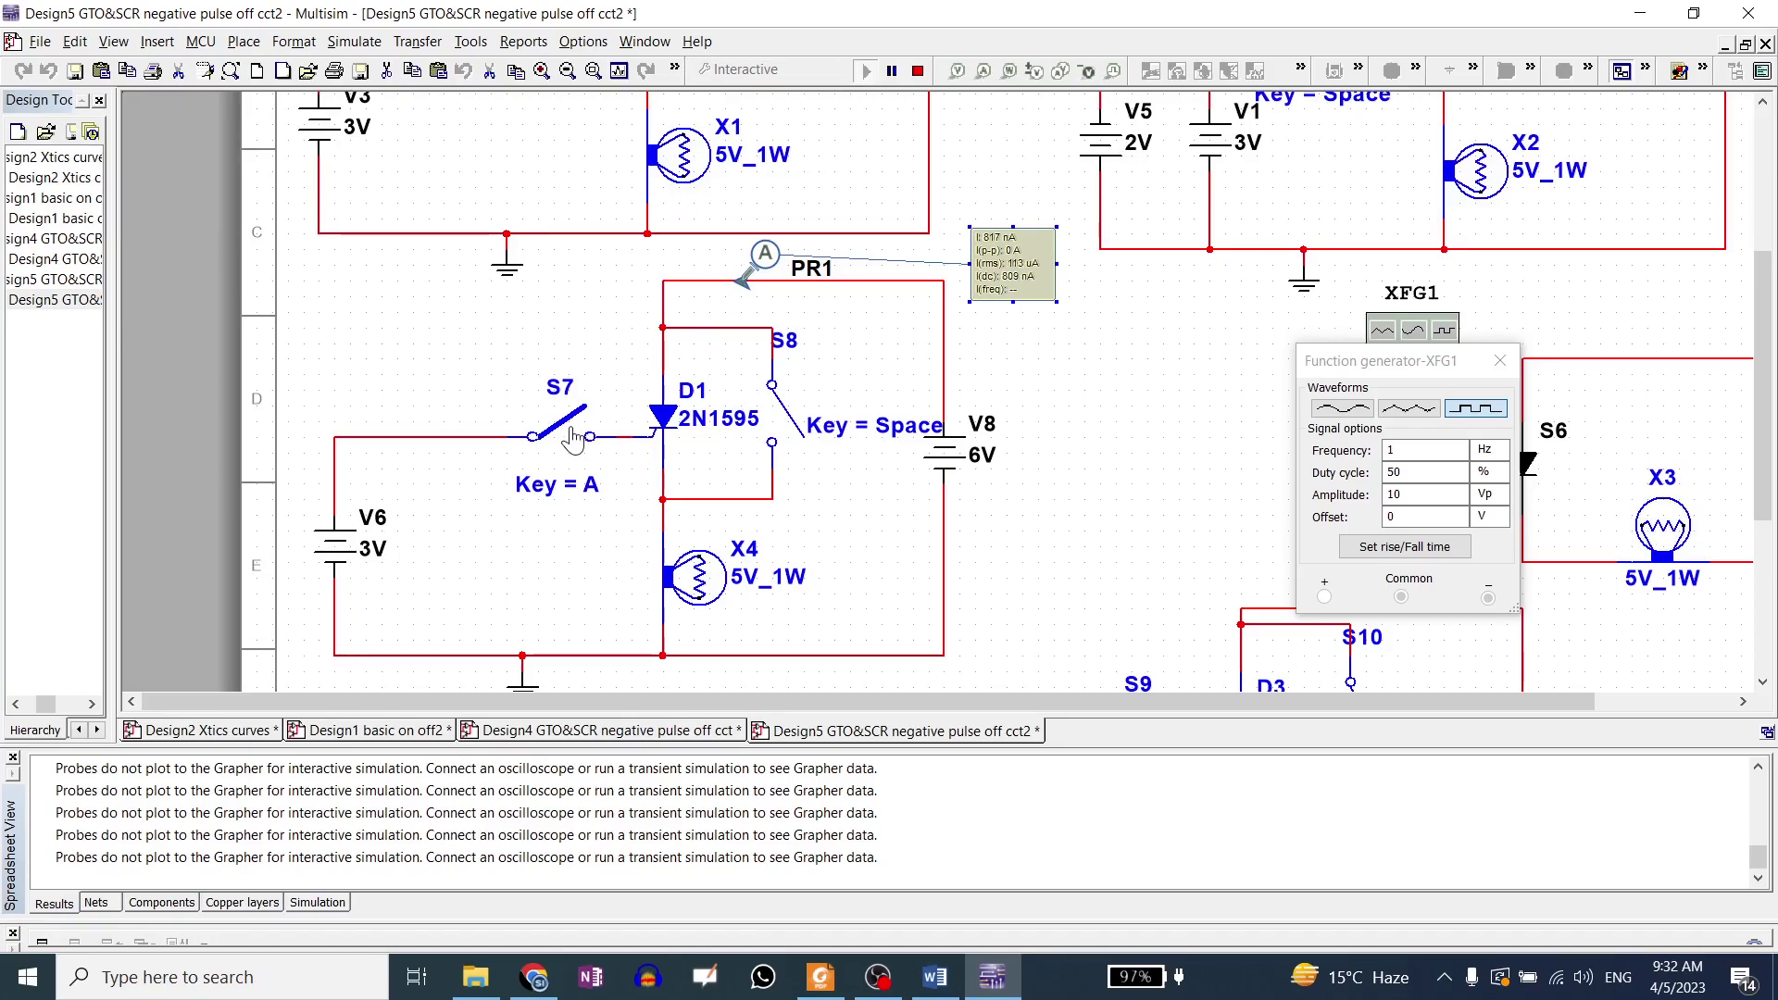
{"action": "left_click", "coordinate": [574, 438]}
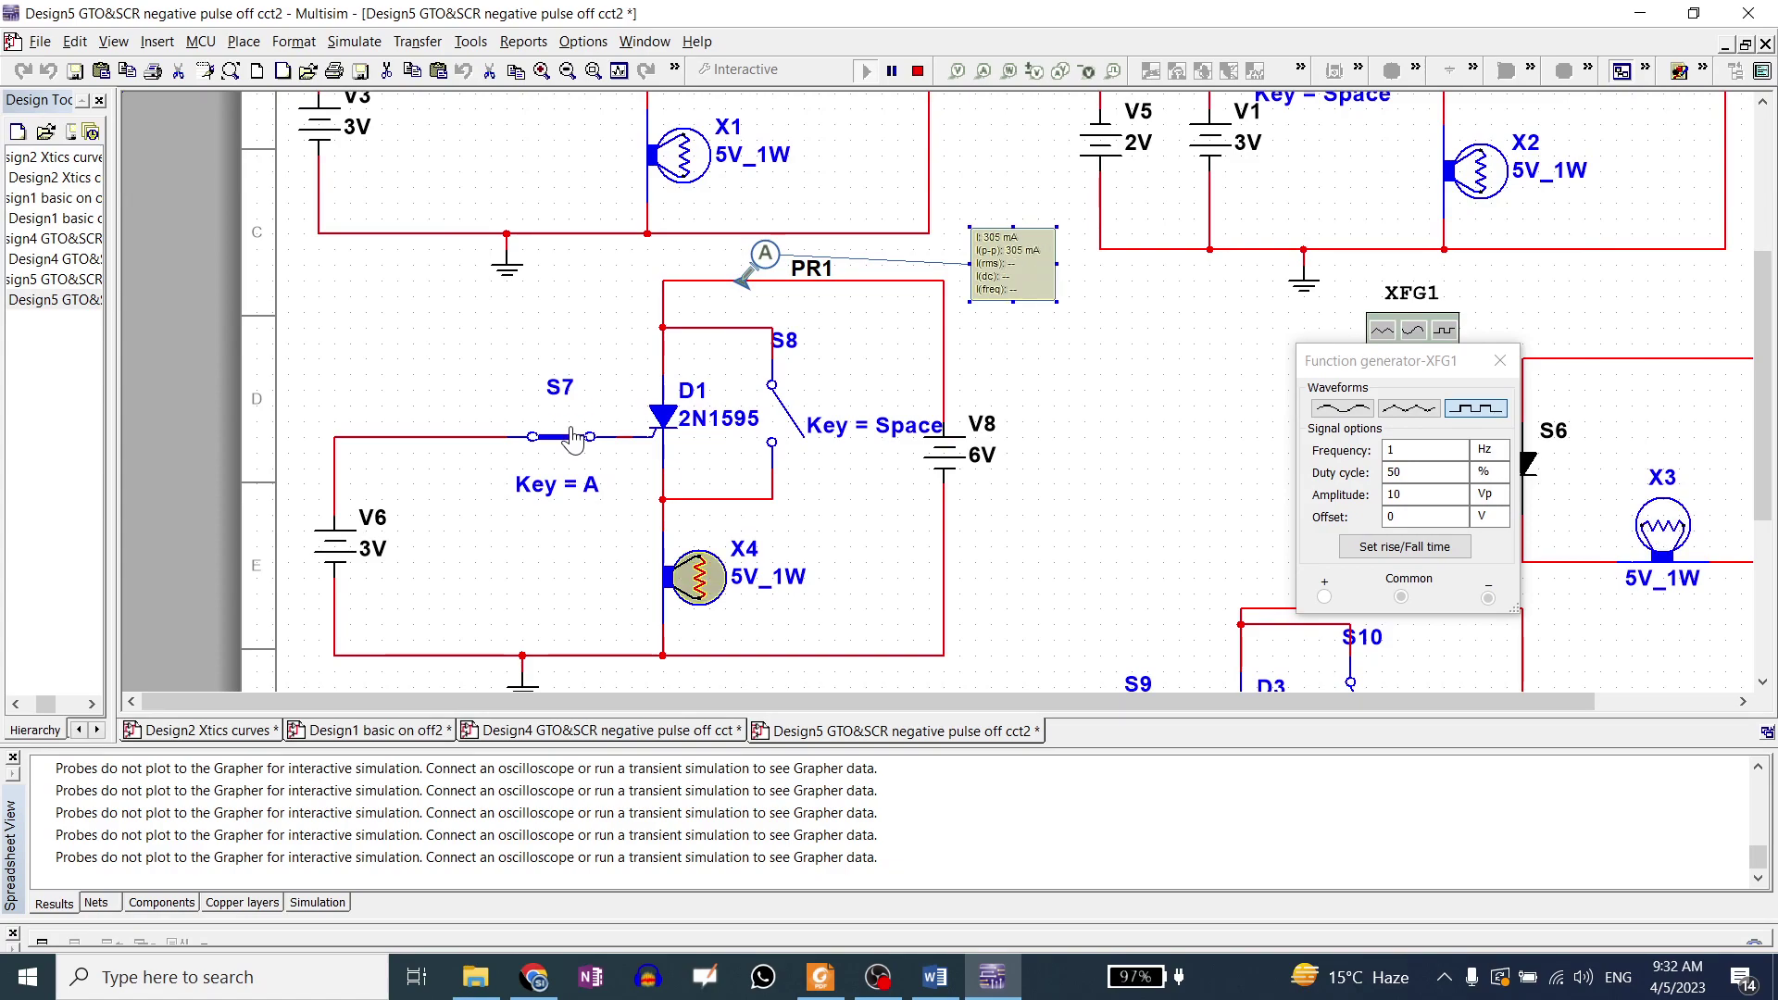
{"action": "left_click", "coordinate": [574, 438]}
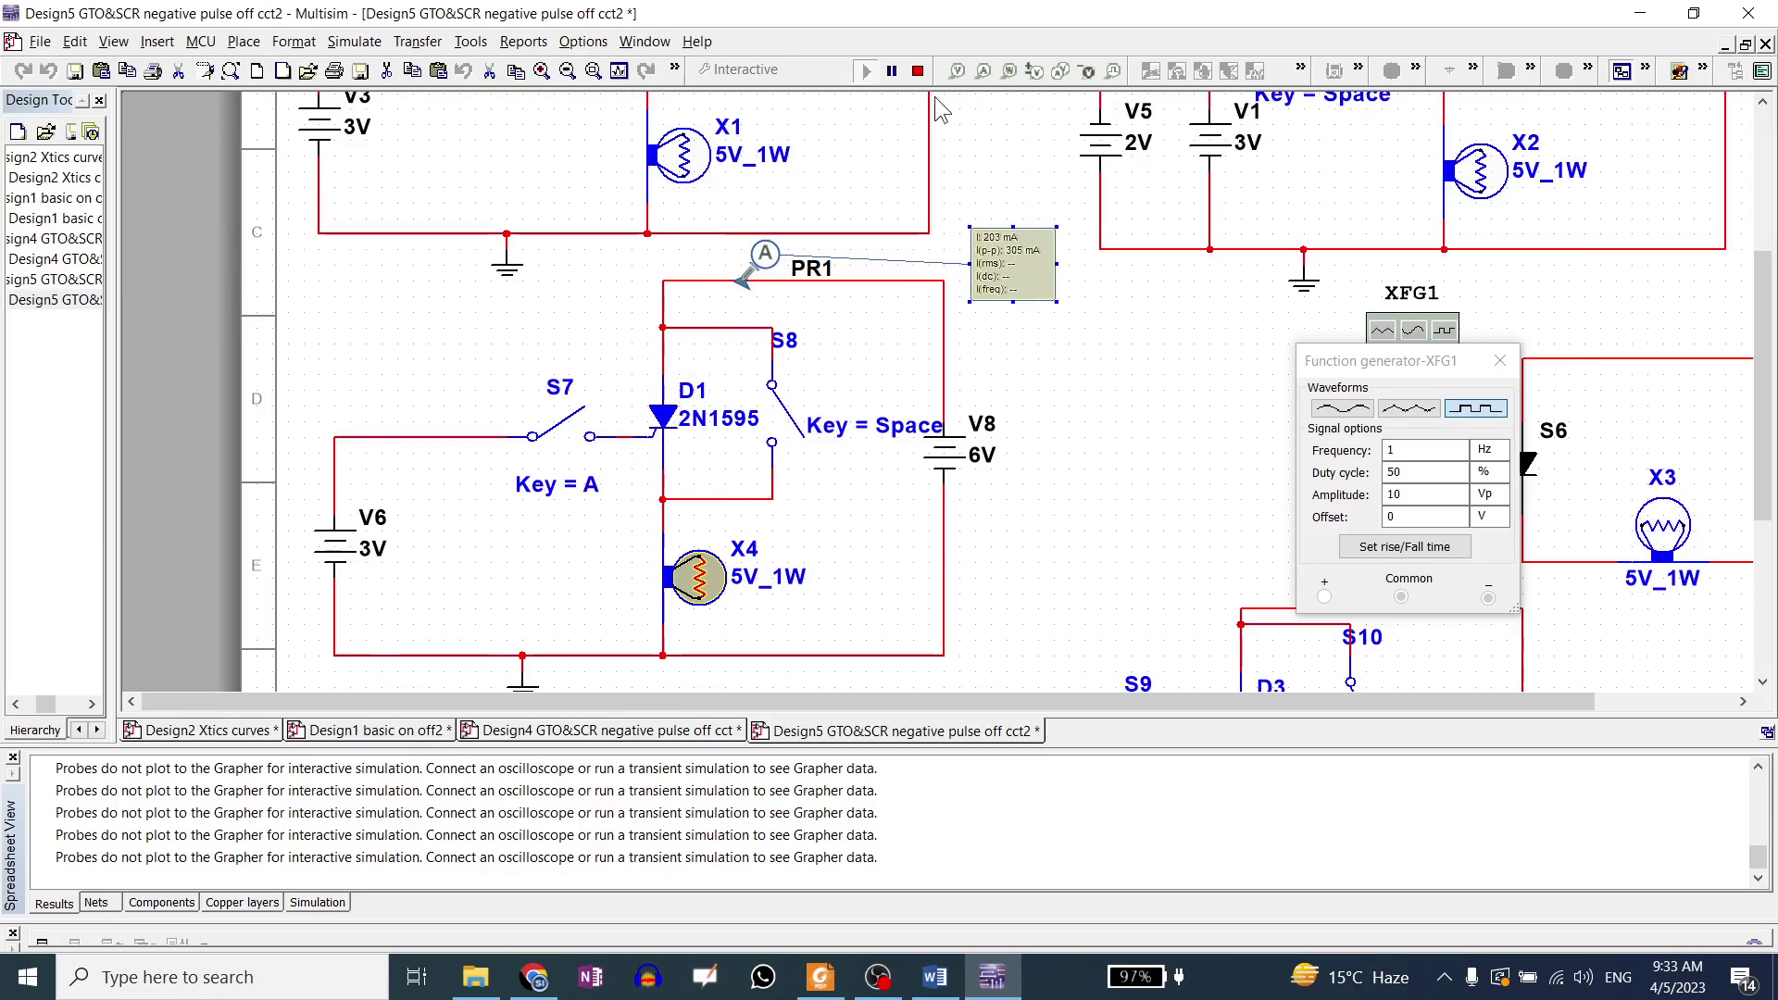
{"action": "left_click", "coordinate": [917, 70]}
Place a second current probe on the wire below D1's cathode and move its readout beside gate switch S7.
{"action": "left_click", "coordinate": [648, 467]}
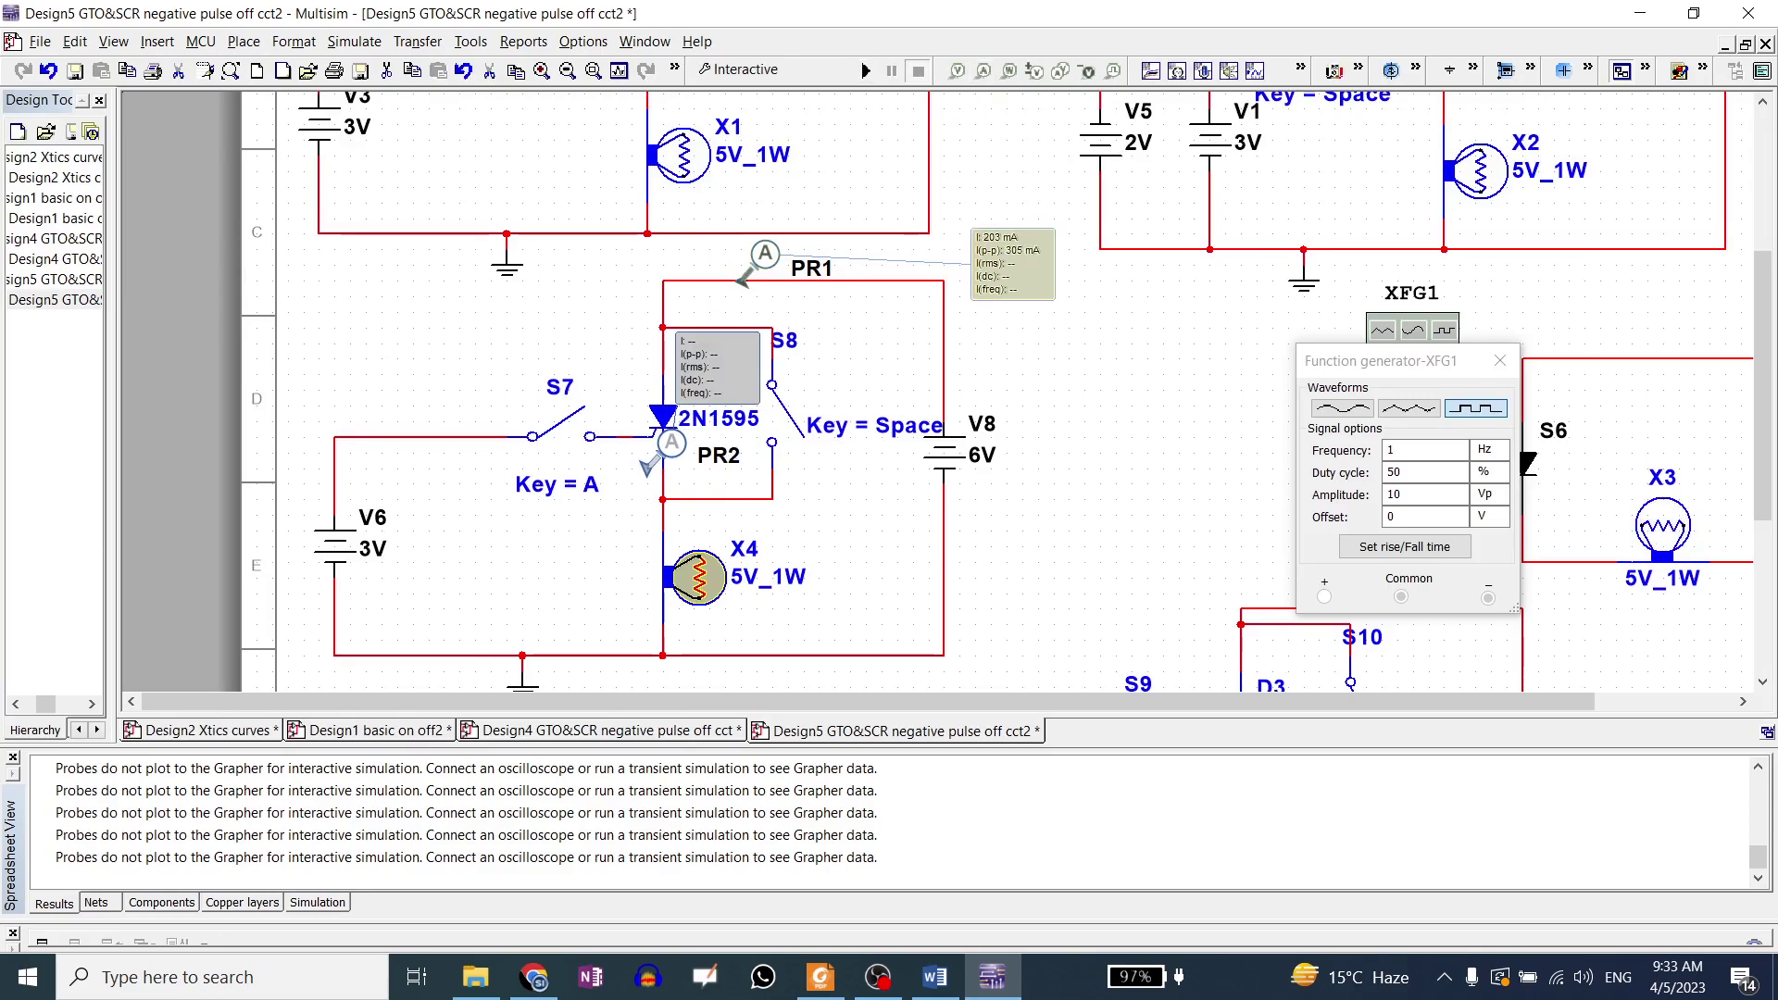
{"action": "left_click", "coordinate": [665, 480]}
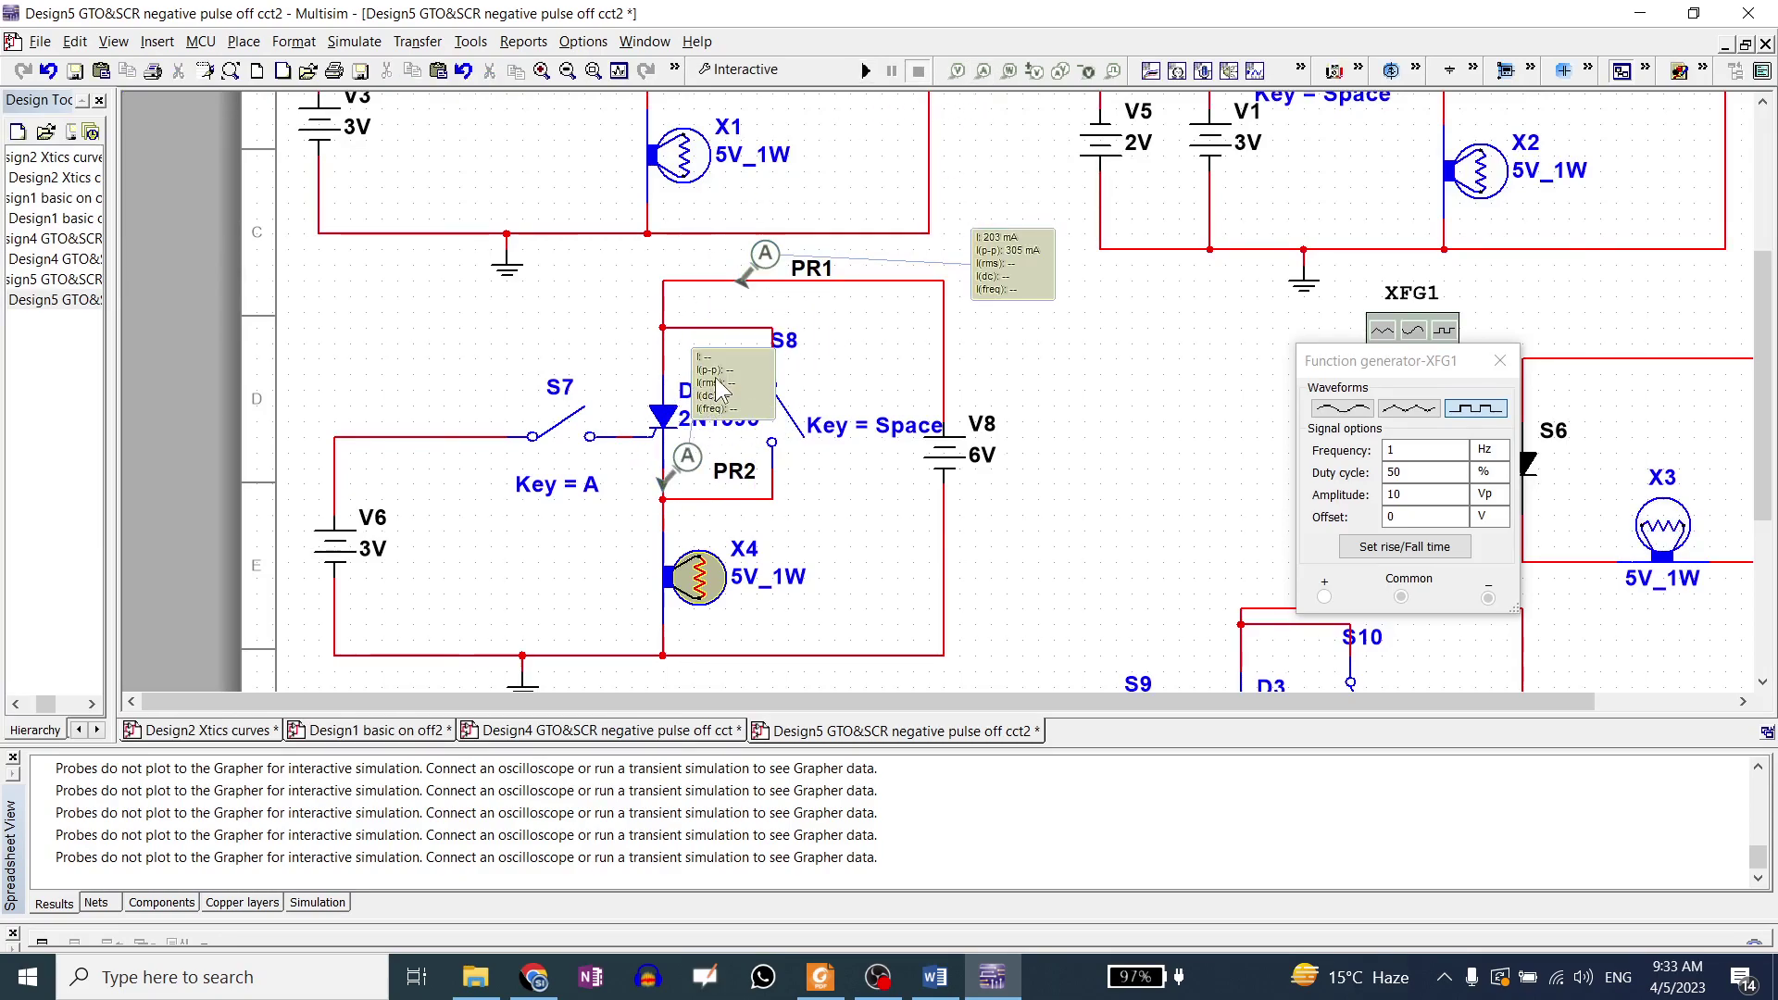
{"action": "left_click_drag", "start_coordinate": [720, 389], "coordinate": [459, 382]}
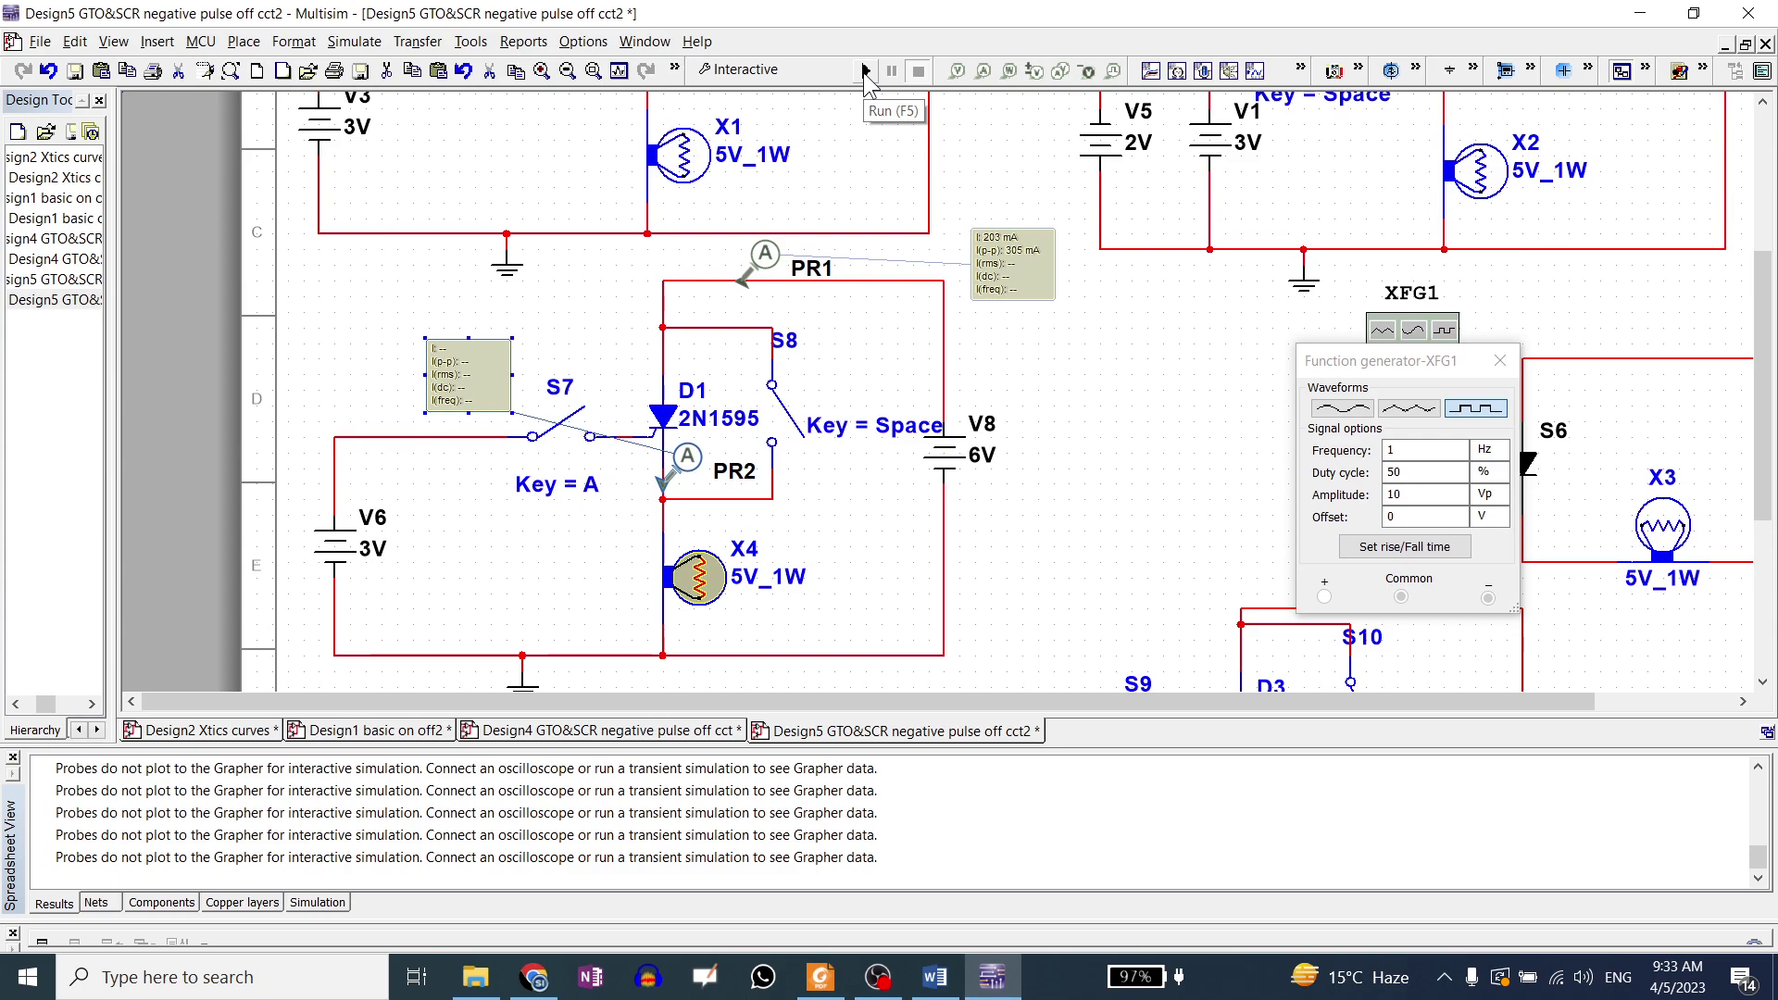
Run the simulation, pulse gate switch S7 to trigger D1, and close and reopen S8 to bypass D1's current.
{"action": "left_click", "coordinate": [864, 72]}
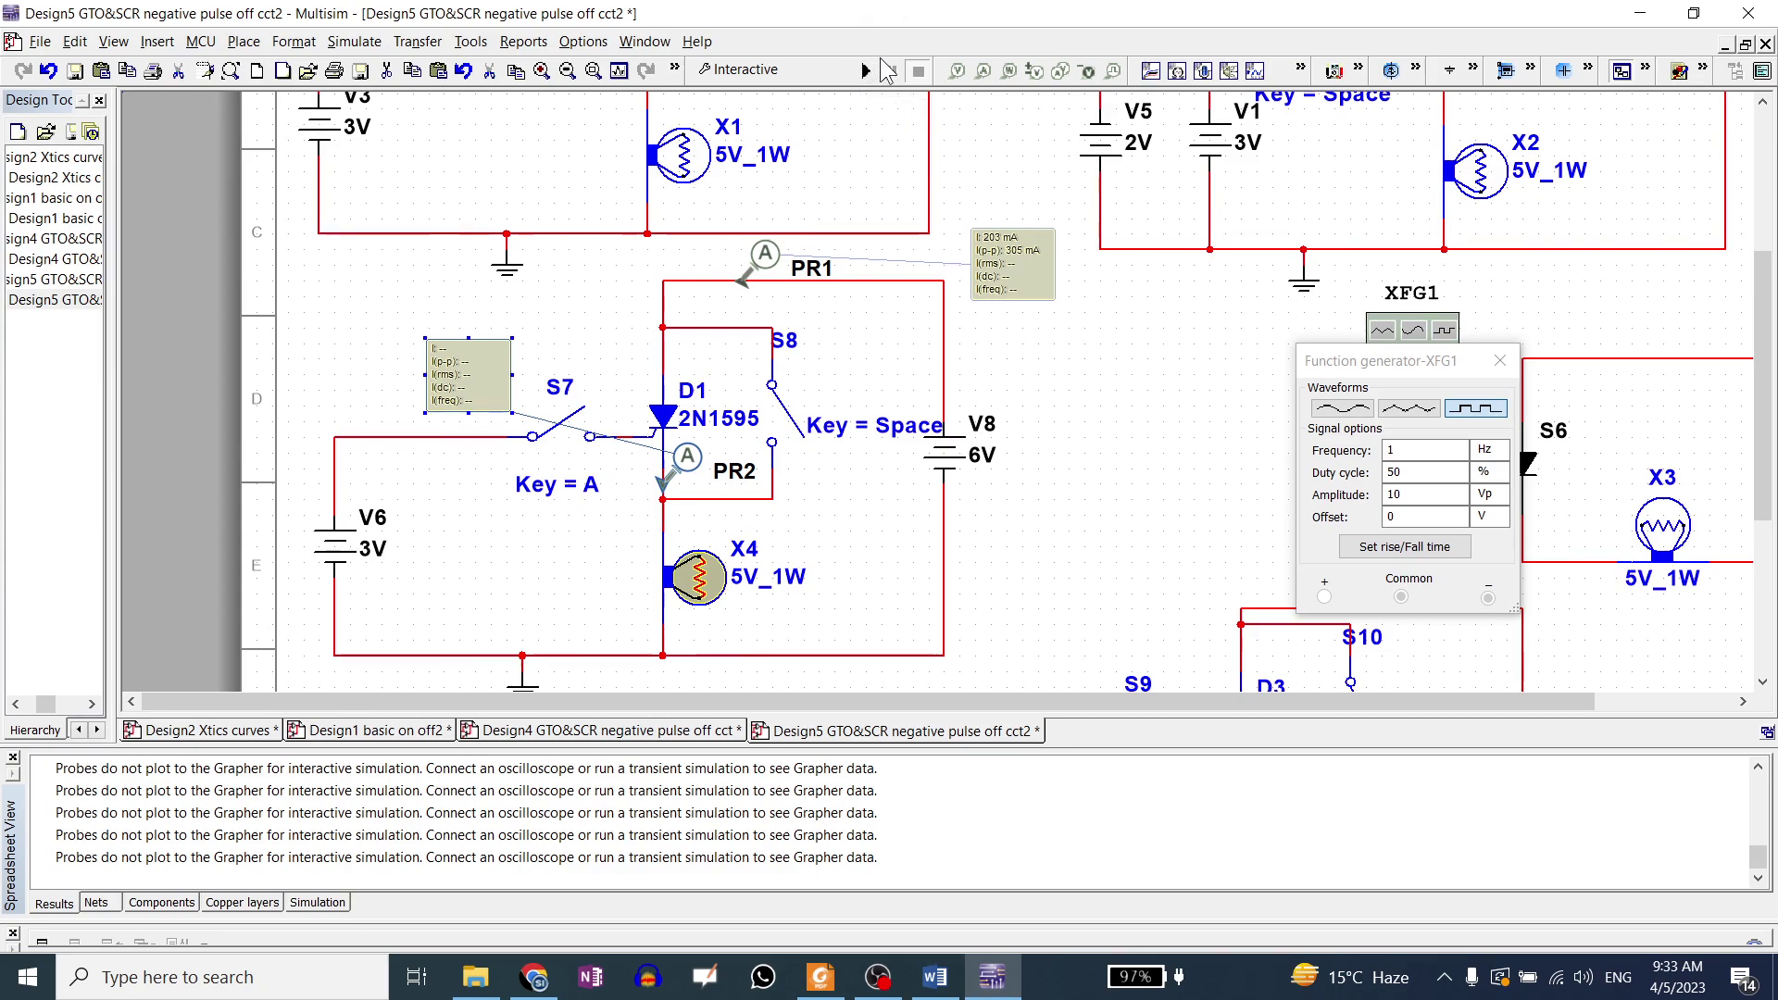
{"action": "left_click", "coordinate": [556, 439]}
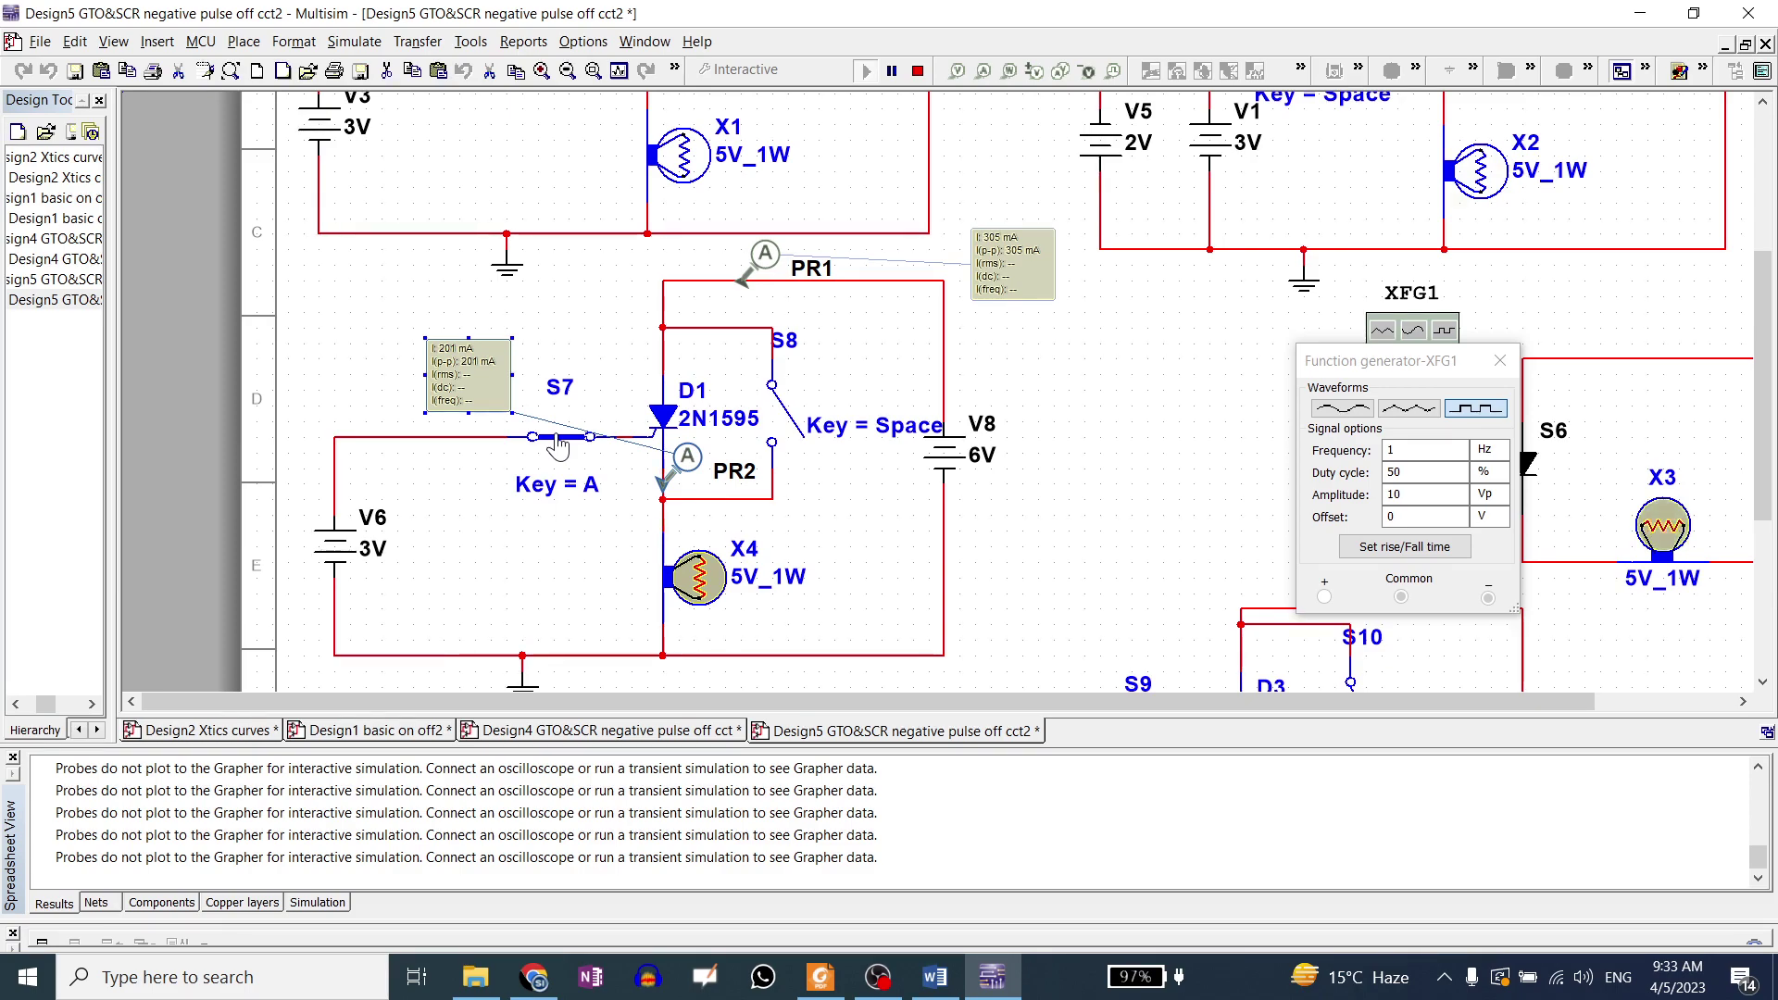
{"action": "left_click", "coordinate": [557, 439]}
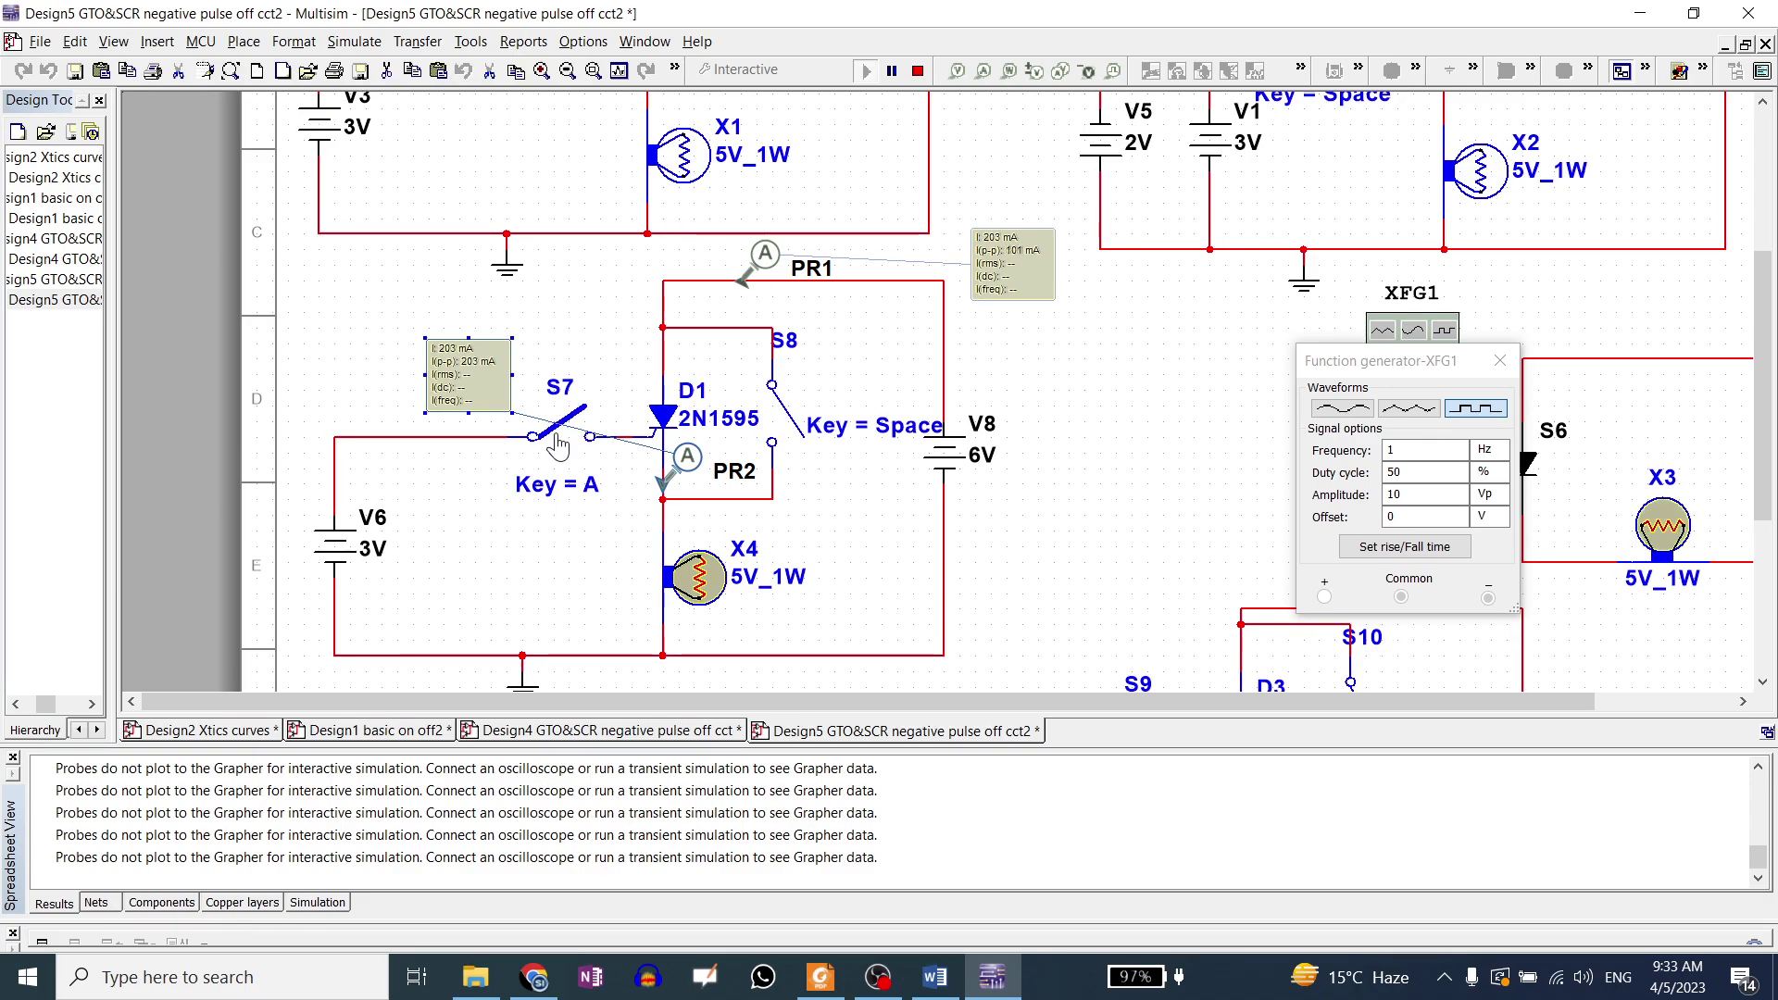
{"action": "left_click", "coordinate": [783, 412]}
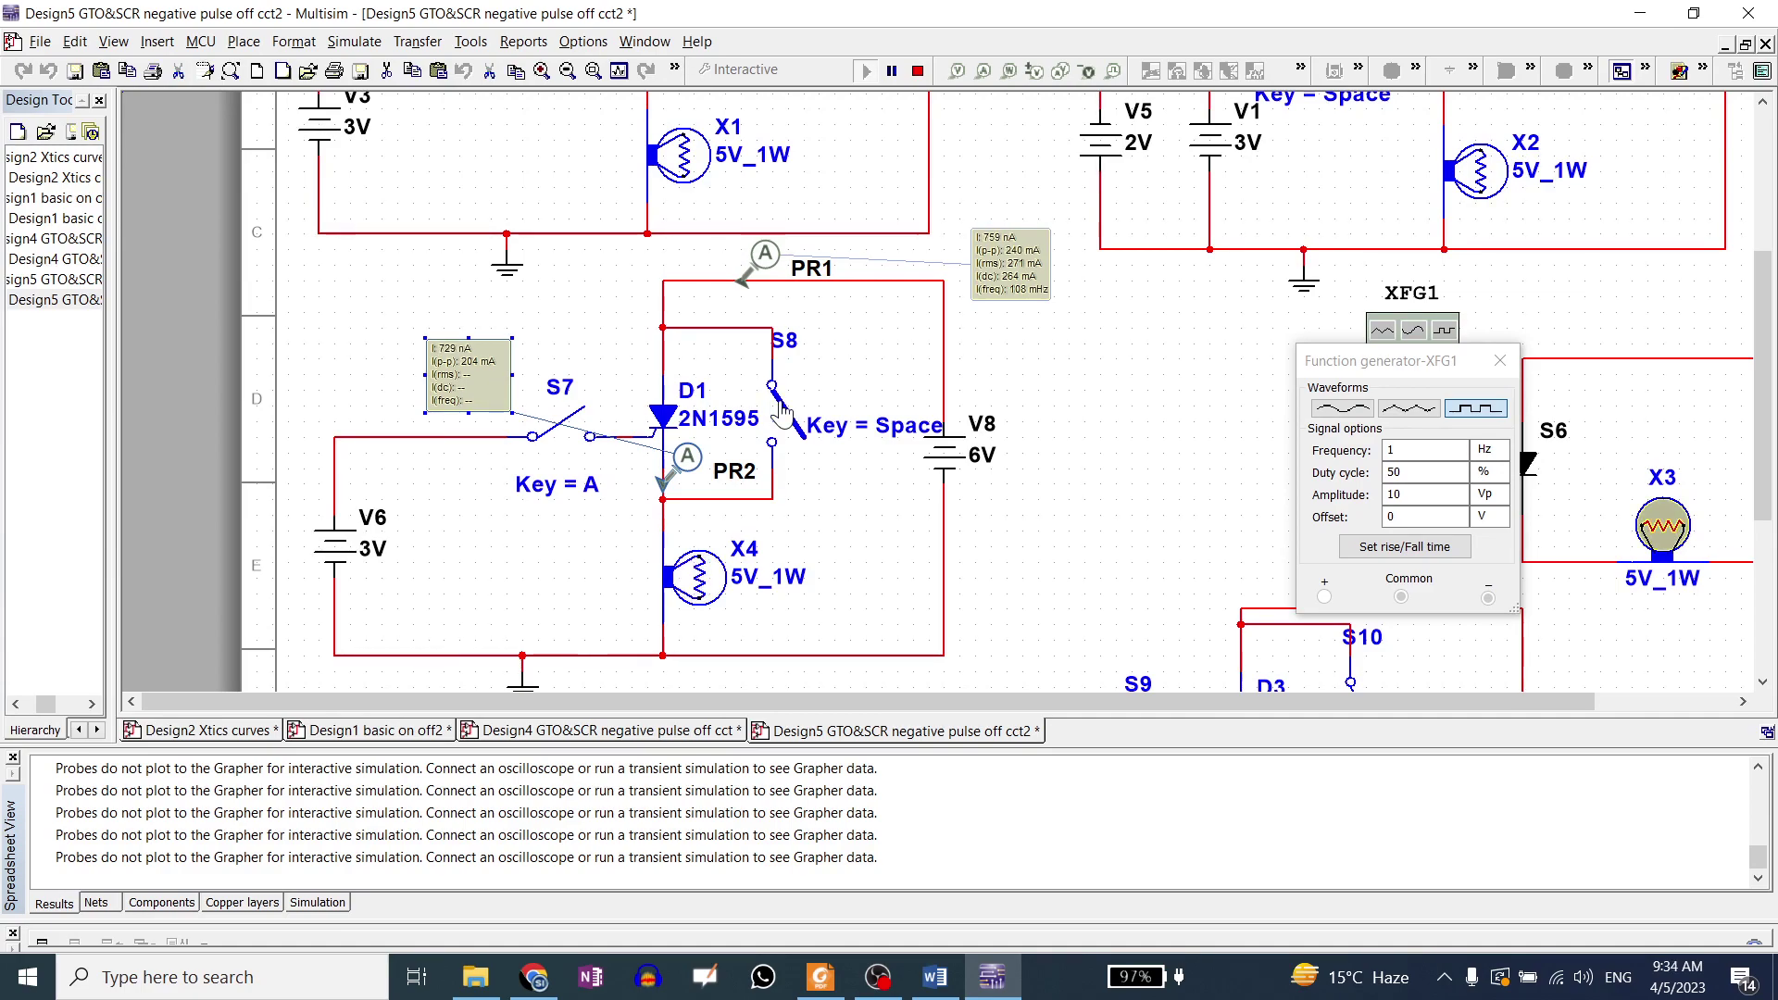
Close gate switch S7 and keep it closed while closing and reopening bypass switch S8 across D1.
{"action": "left_click", "coordinate": [561, 437]}
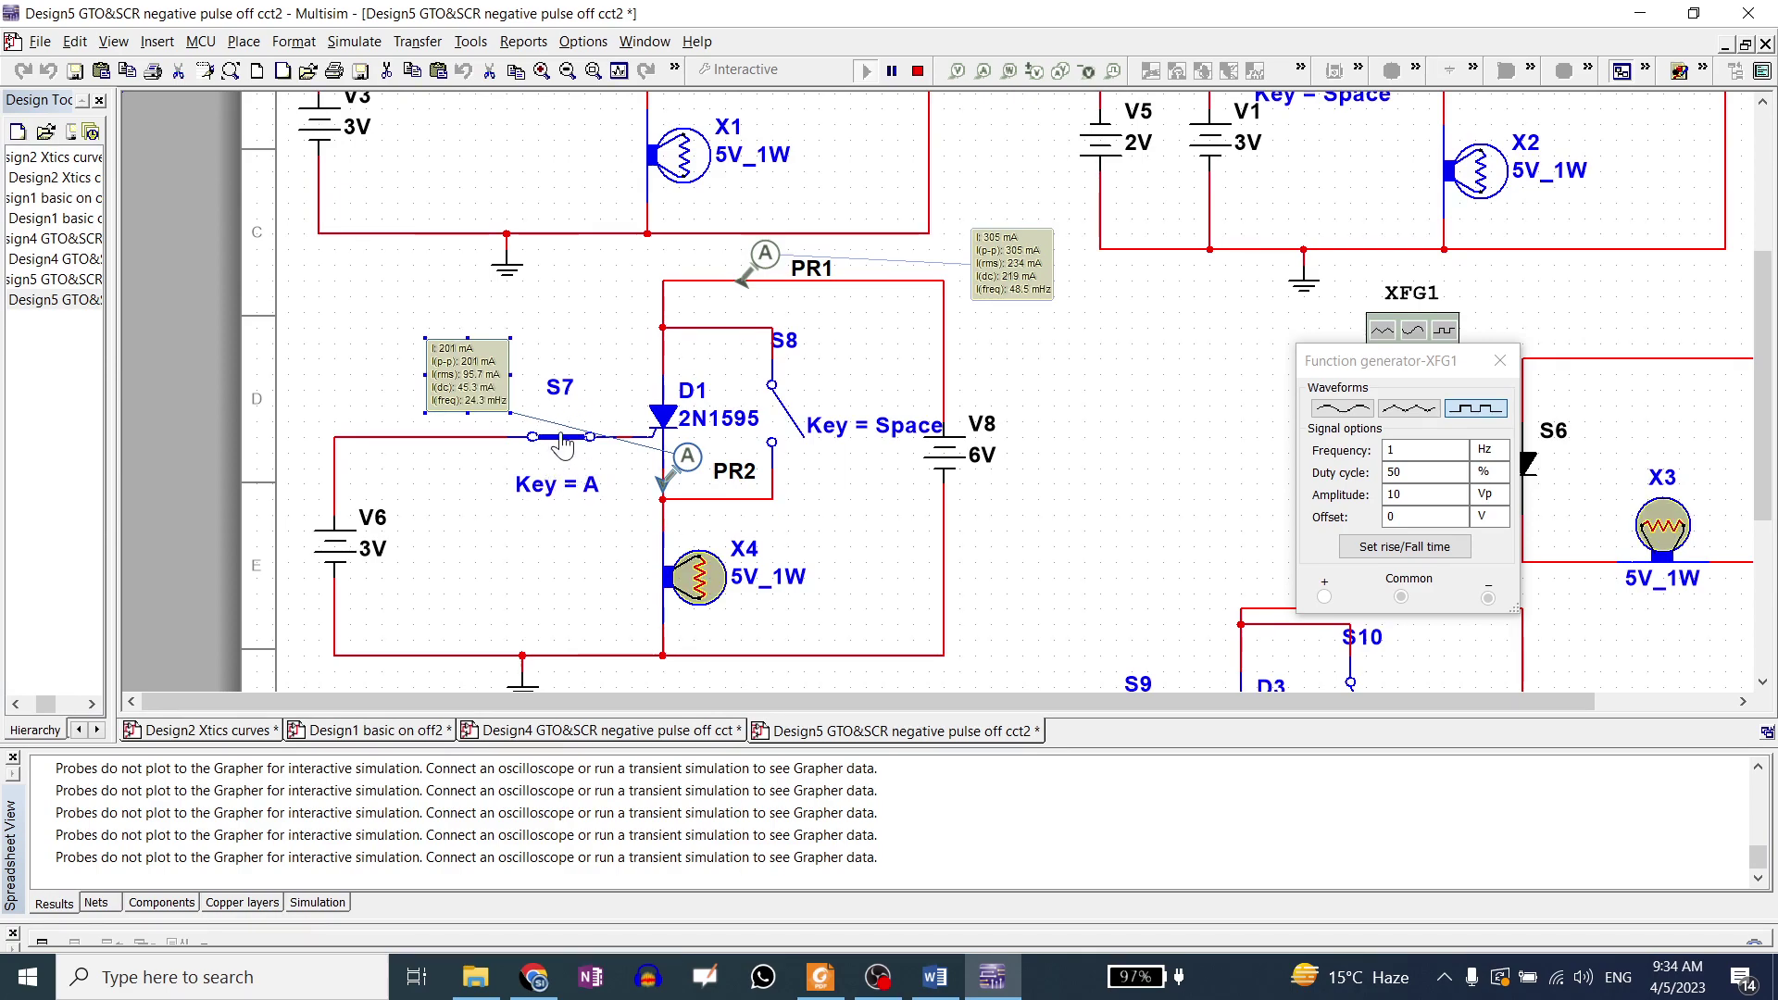
{"action": "left_click", "coordinate": [782, 423]}
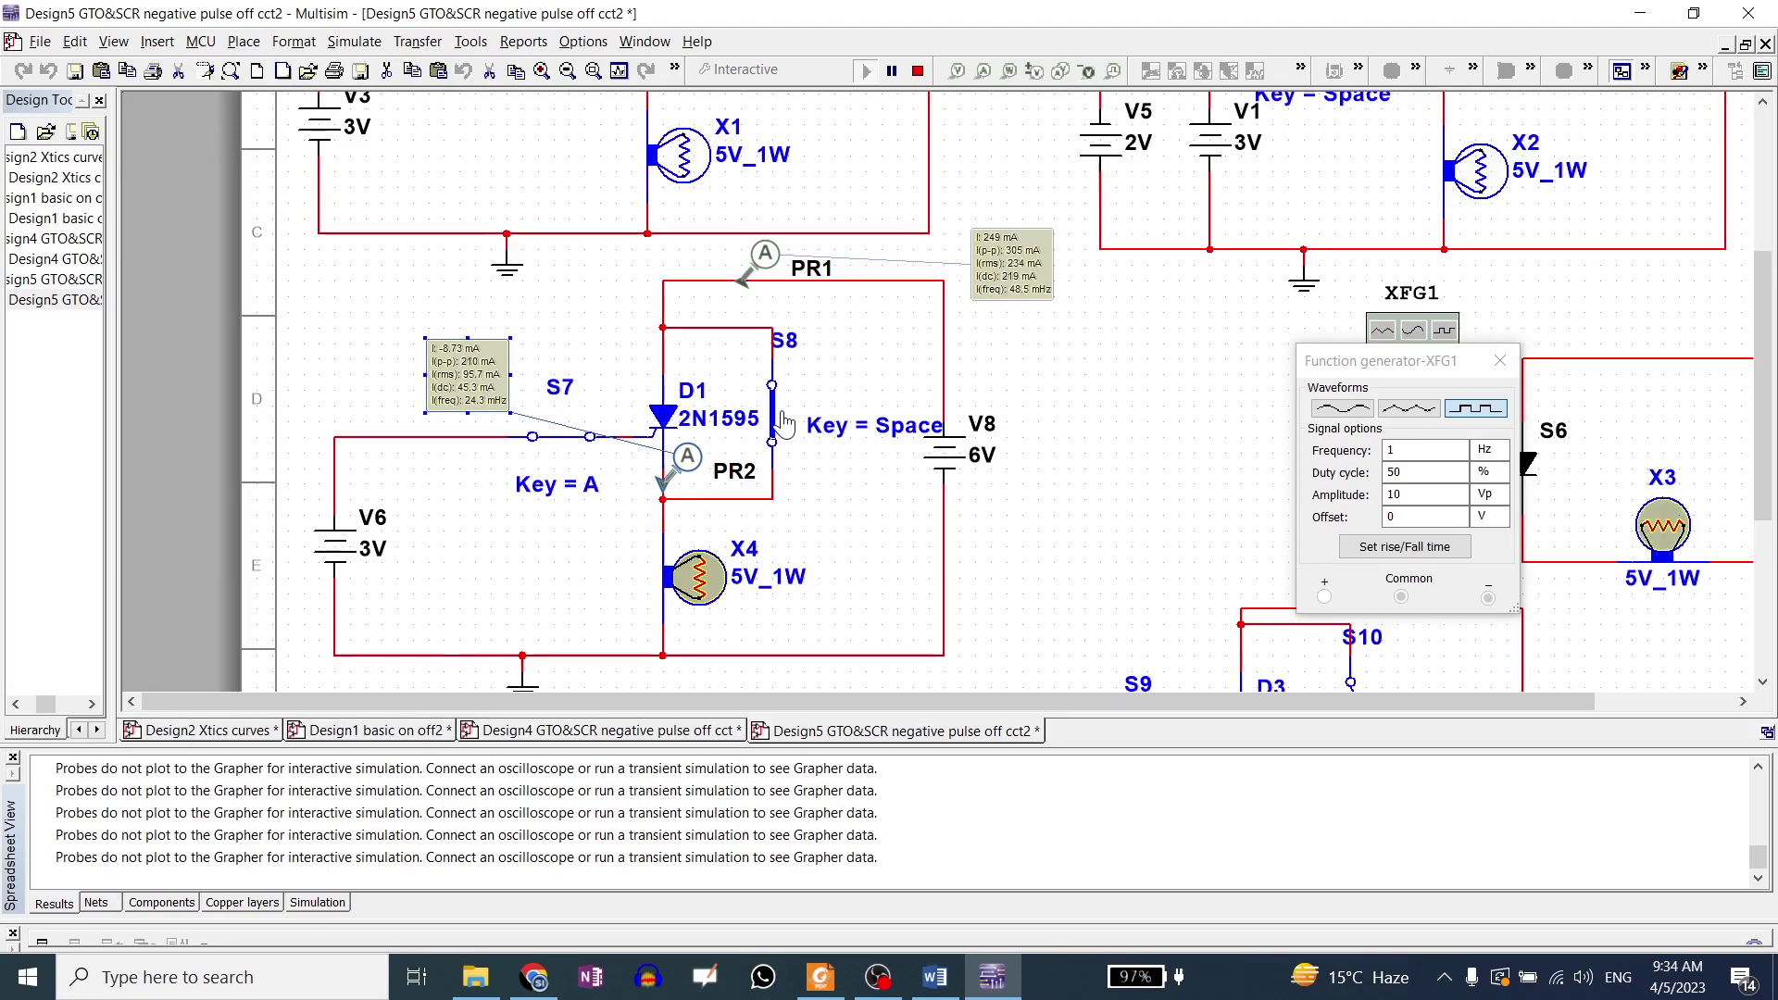
{"action": "left_click", "coordinate": [782, 423]}
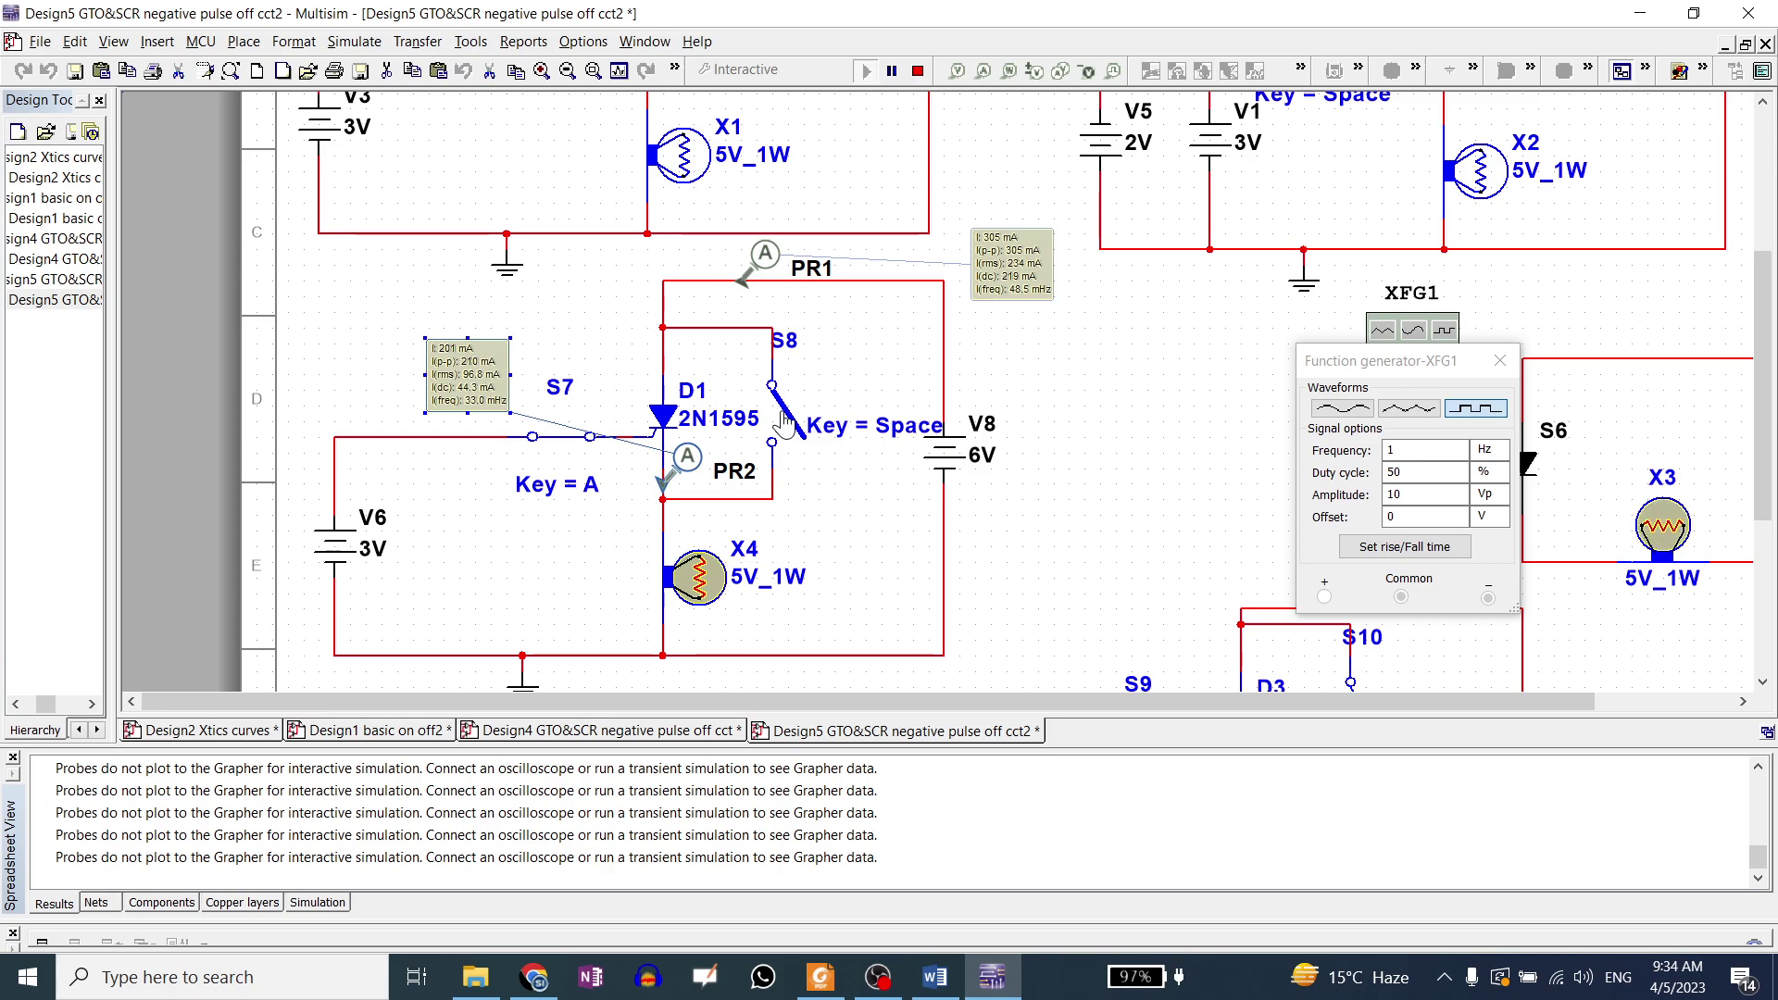
Open gate switch S7 and stop the simulation of the D1 bypass circuit.
{"action": "key", "text": "a"}
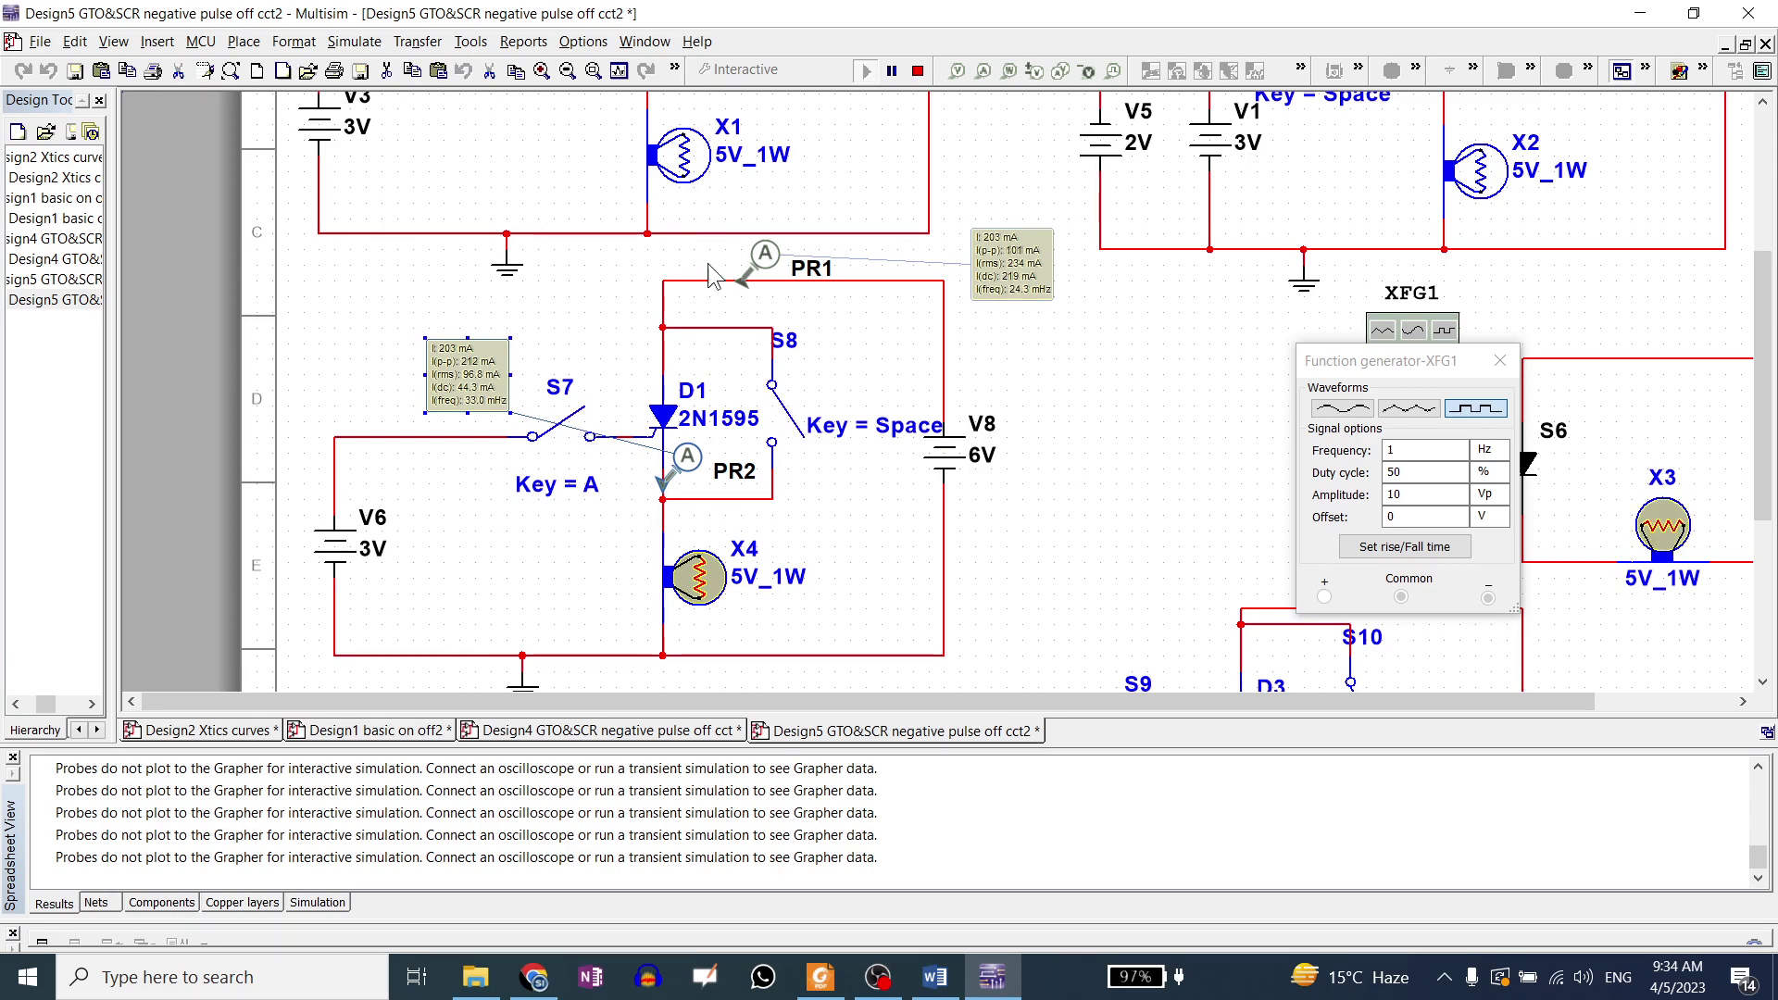
{"action": "left_click", "coordinate": [918, 72]}
Set selector switch S2 to gate source V1 in the GTO S5 circuit, run the simulation, and stop it.
{"action": "scroll", "coordinate": [782, 639], "scroll_direction": "down", "scroll_amount": 2}
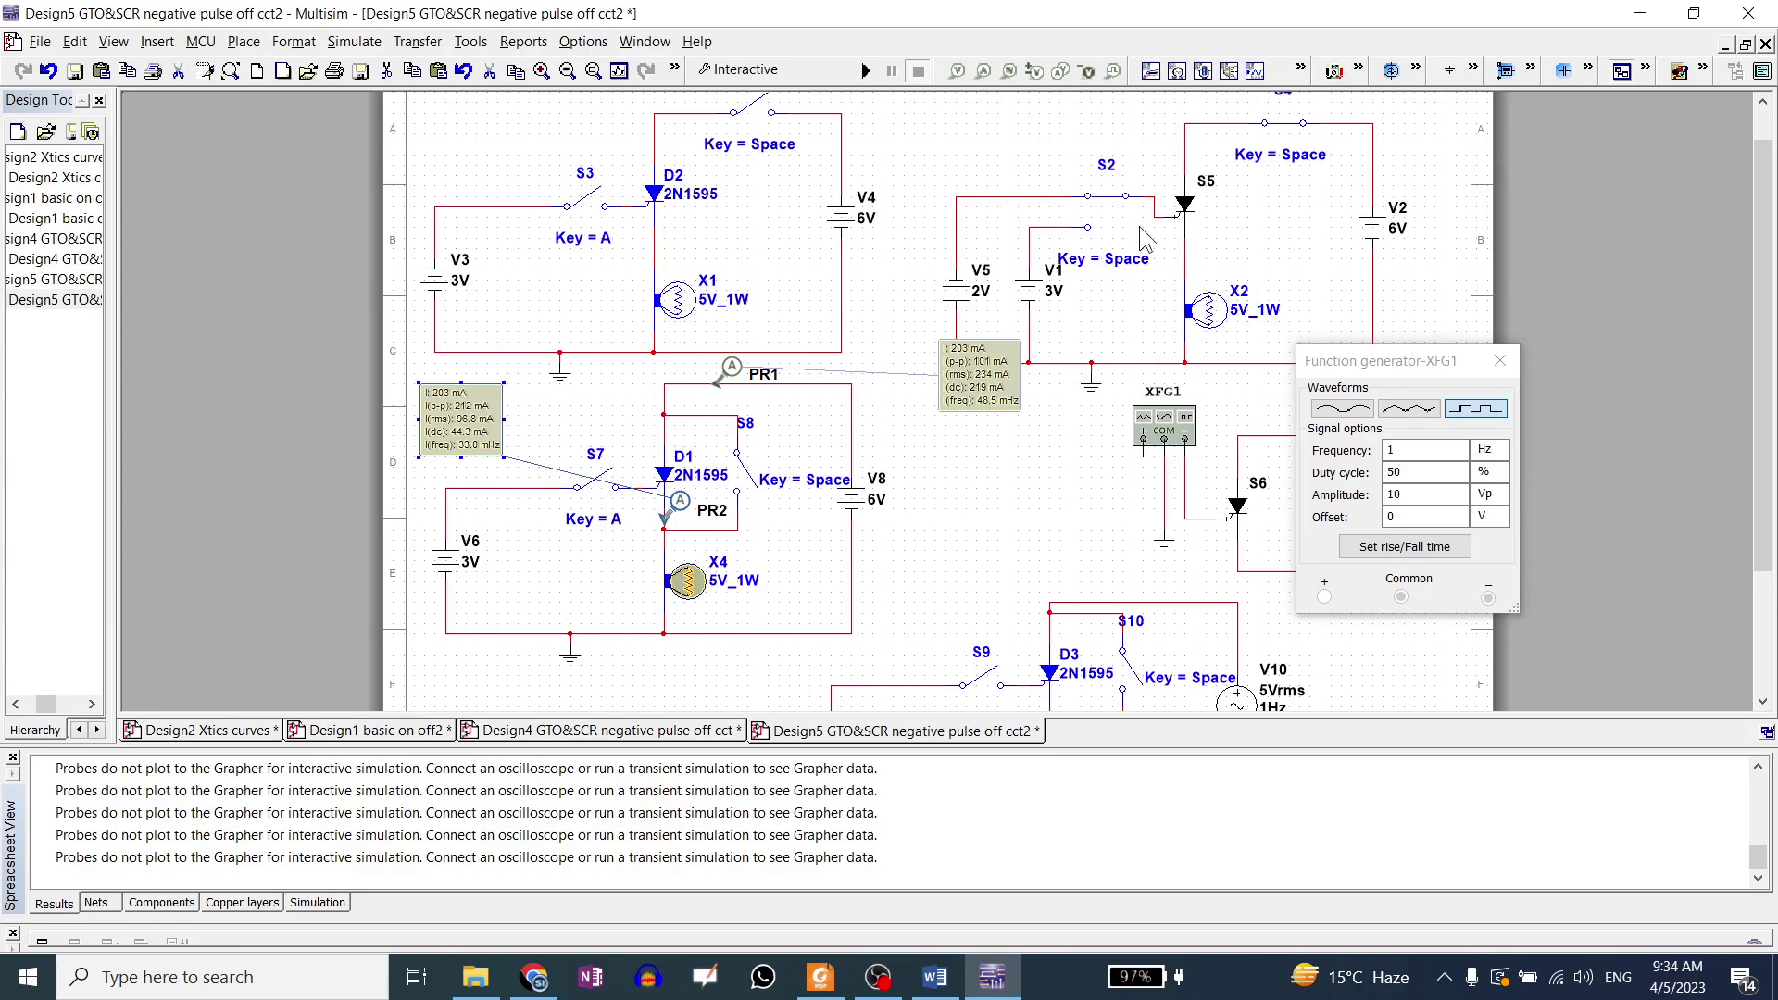
{"action": "scroll", "coordinate": [1074, 430], "scroll_direction": "up", "scroll_amount": 1}
{"action": "scroll", "coordinate": [1207, 235], "scroll_direction": "up", "scroll_amount": 2}
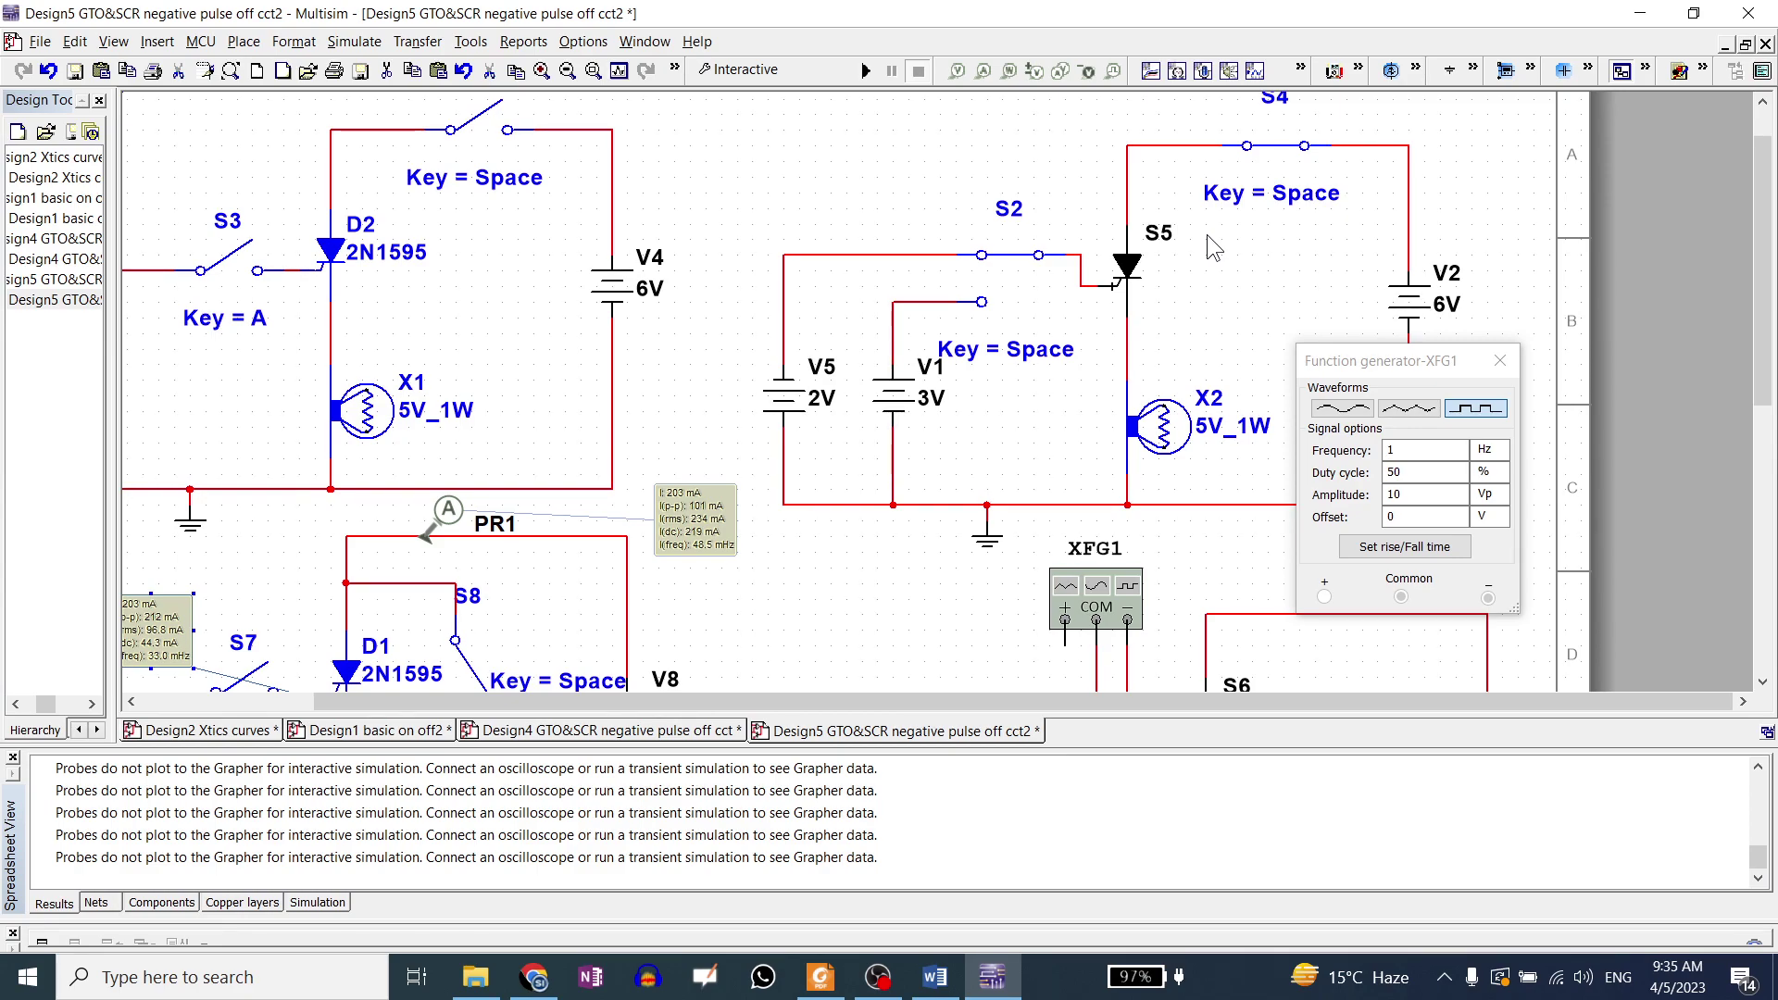
{"action": "left_click", "coordinate": [1000, 273]}
{"action": "left_click", "coordinate": [862, 78]}
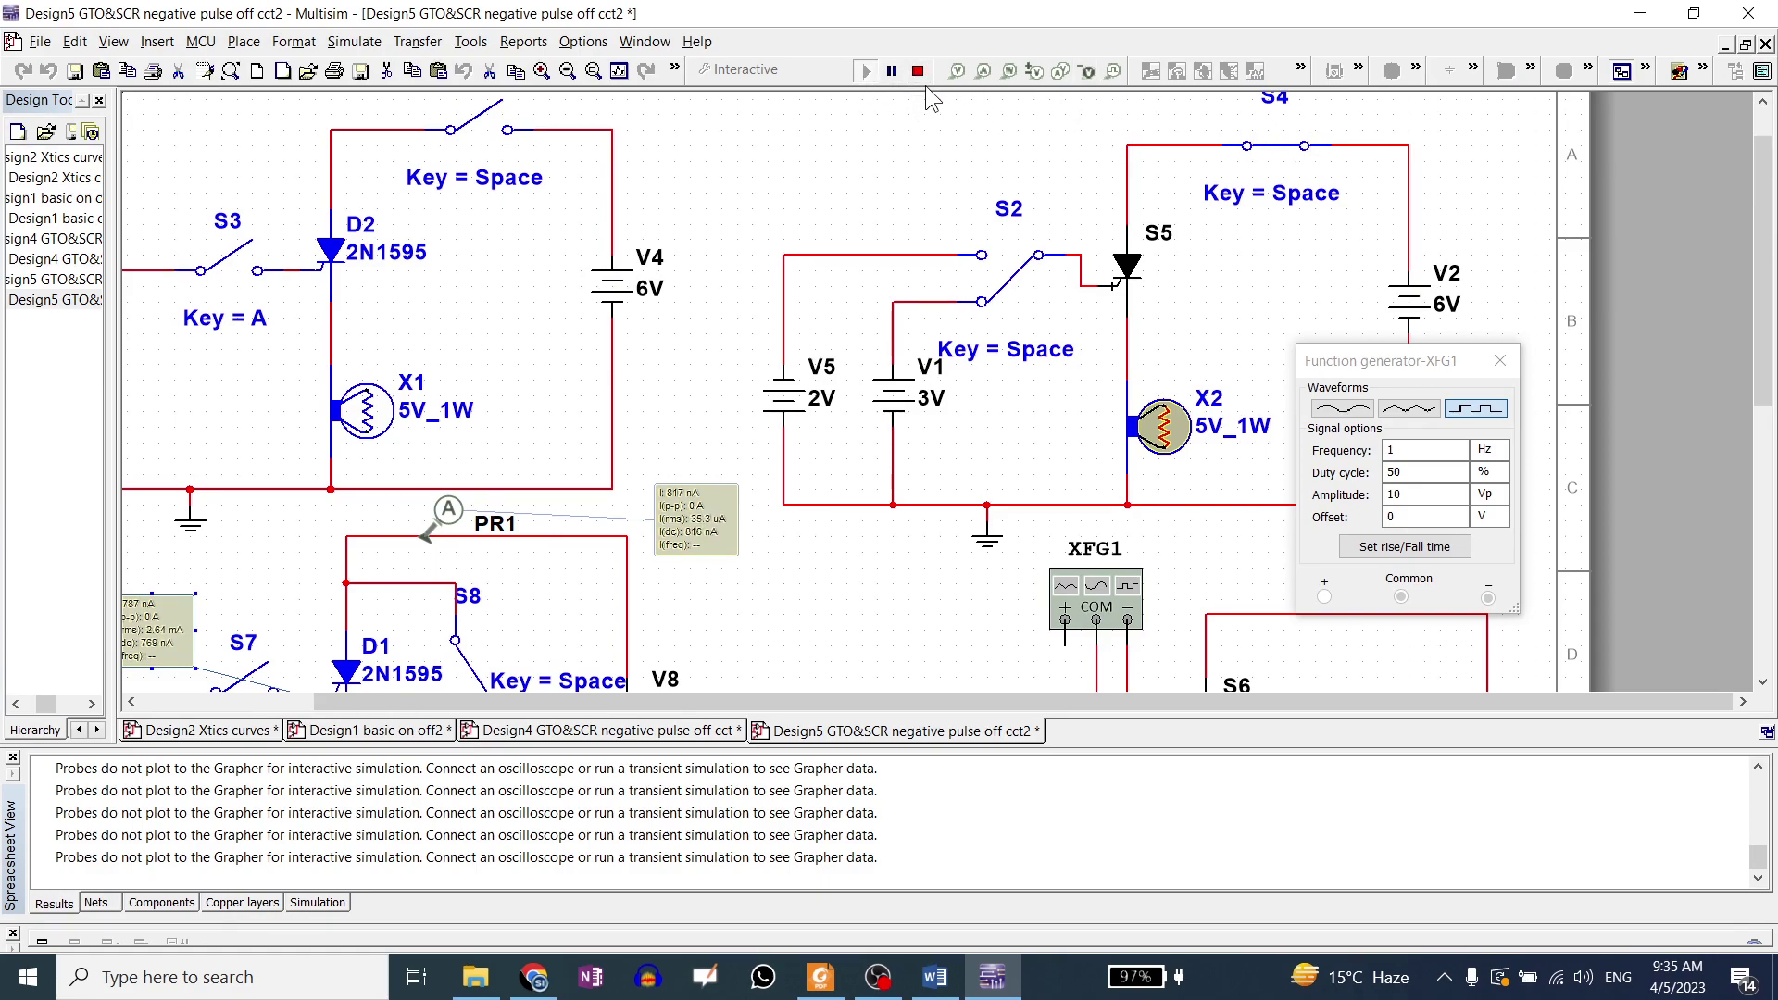
{"action": "left_click", "coordinate": [918, 73]}
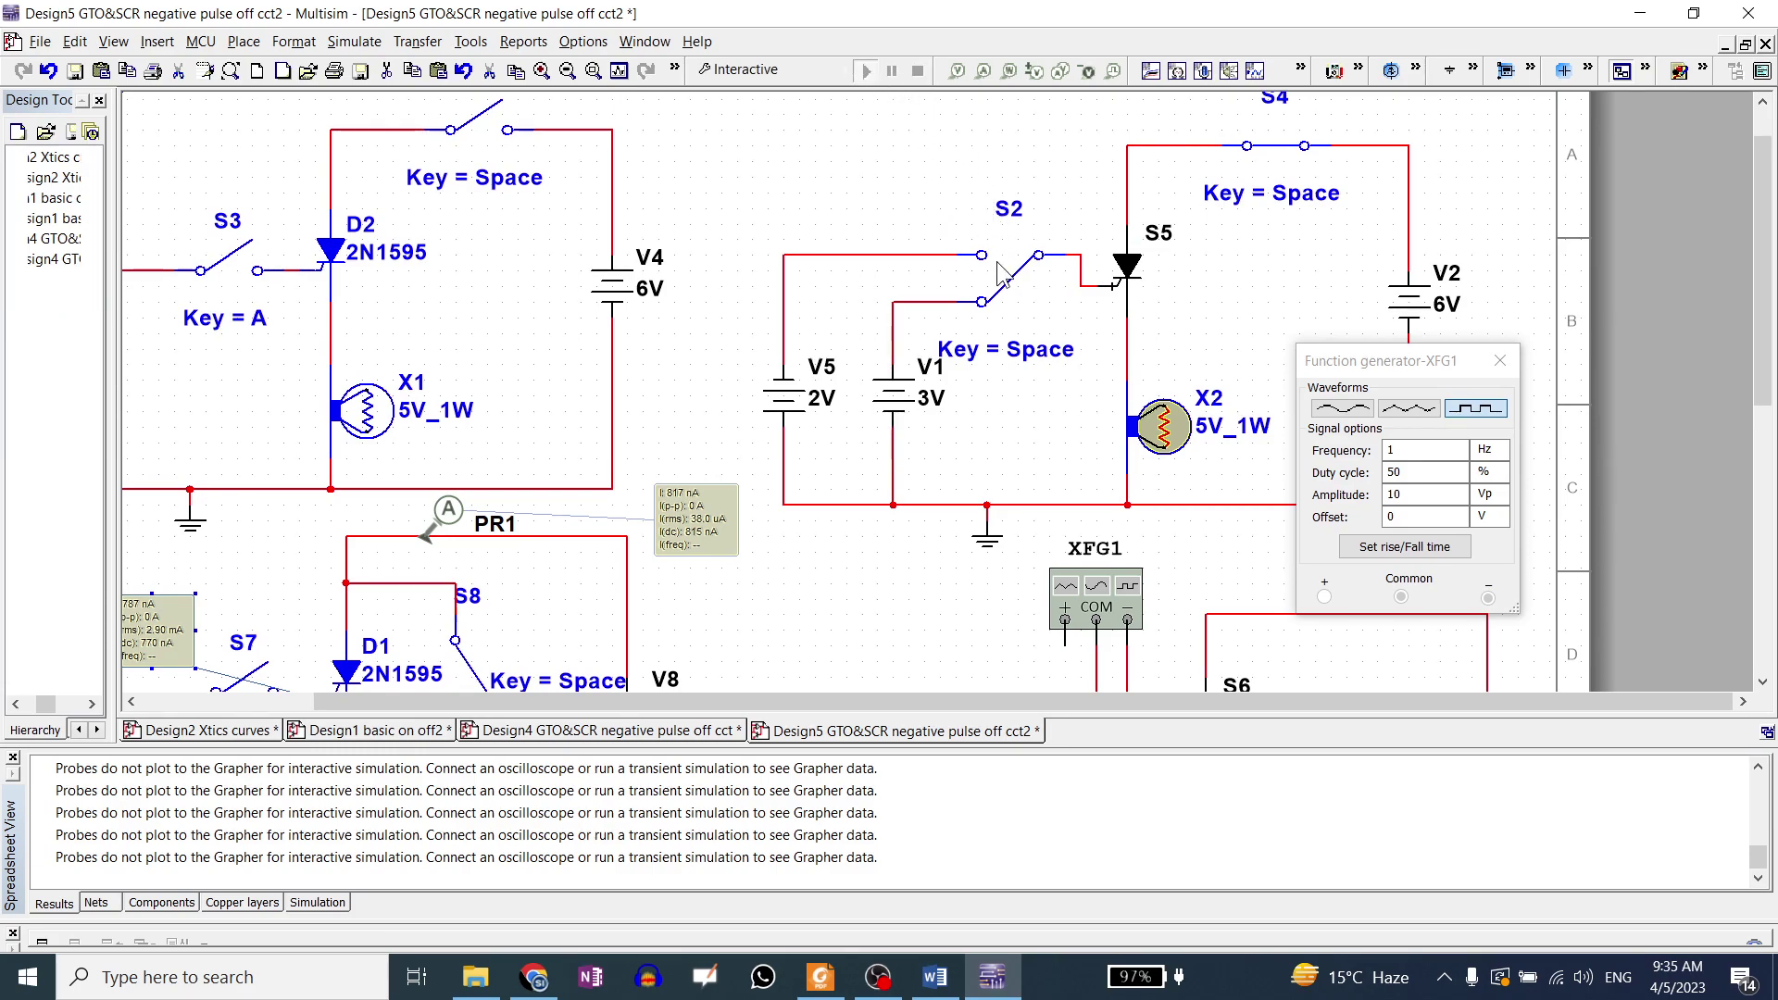
Rerun the simulation, switch S2 to source V5 while it runs, then stop and return S2 to V1.
{"action": "key", "text": "F5"}
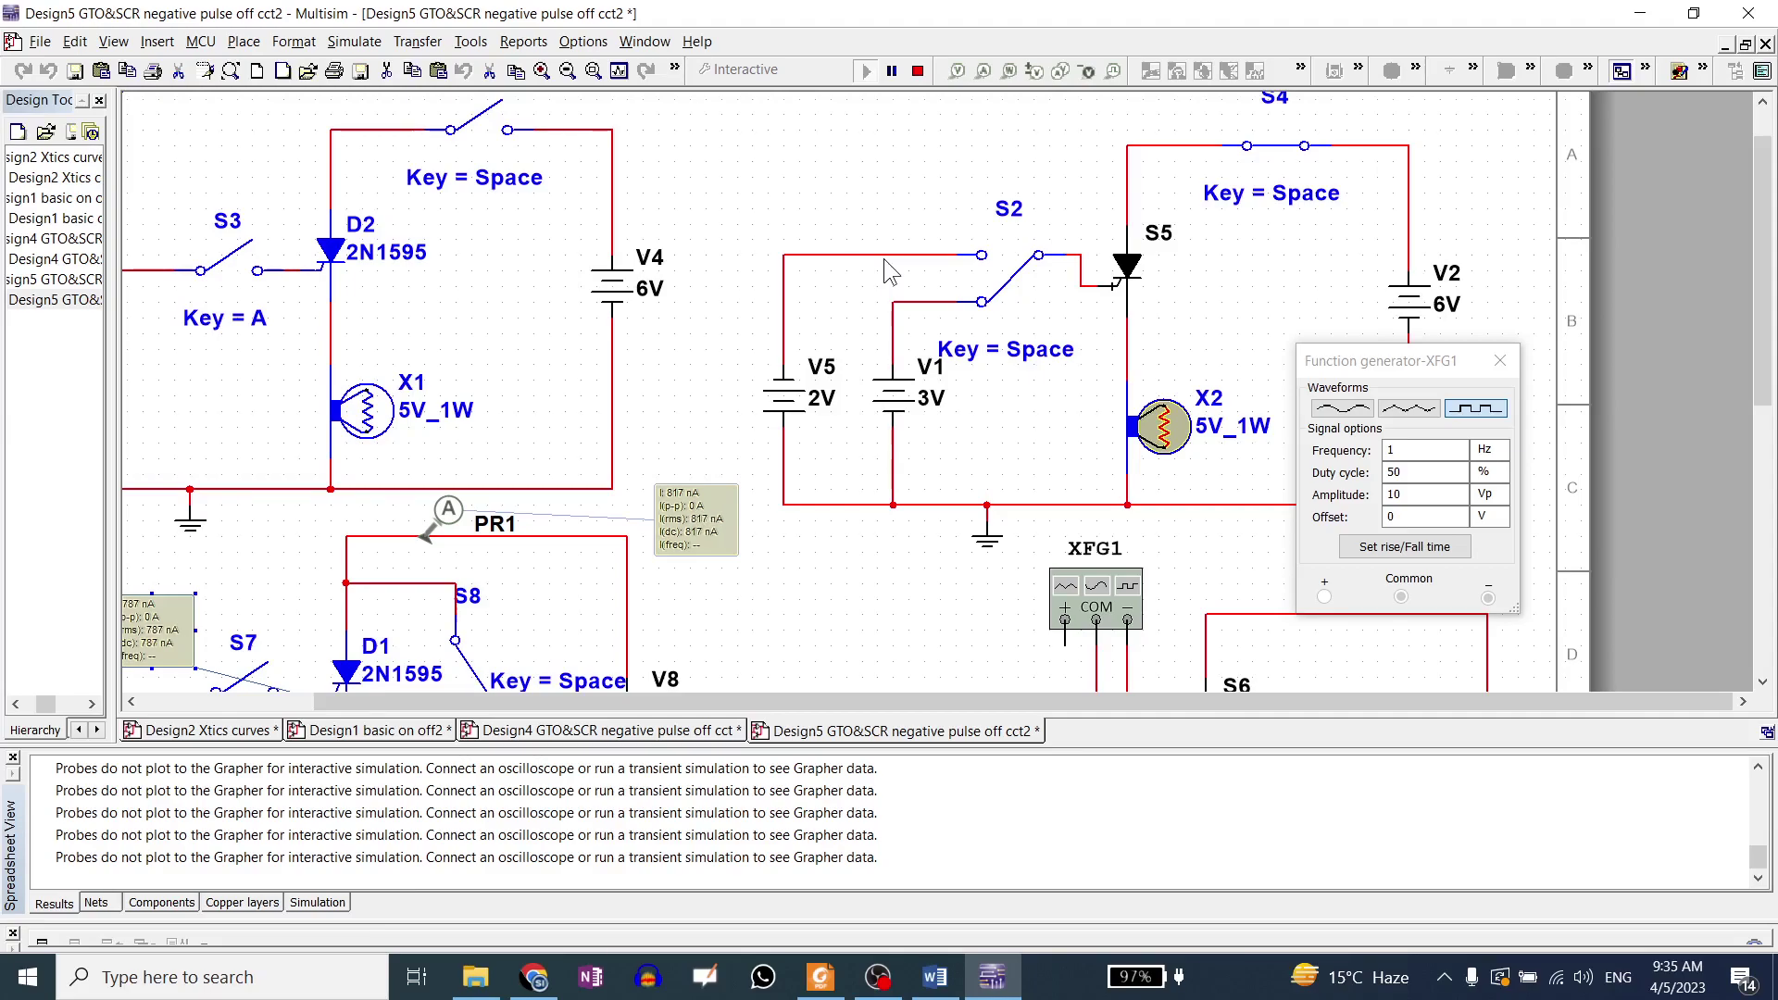
{"action": "left_click", "coordinate": [1003, 287]}
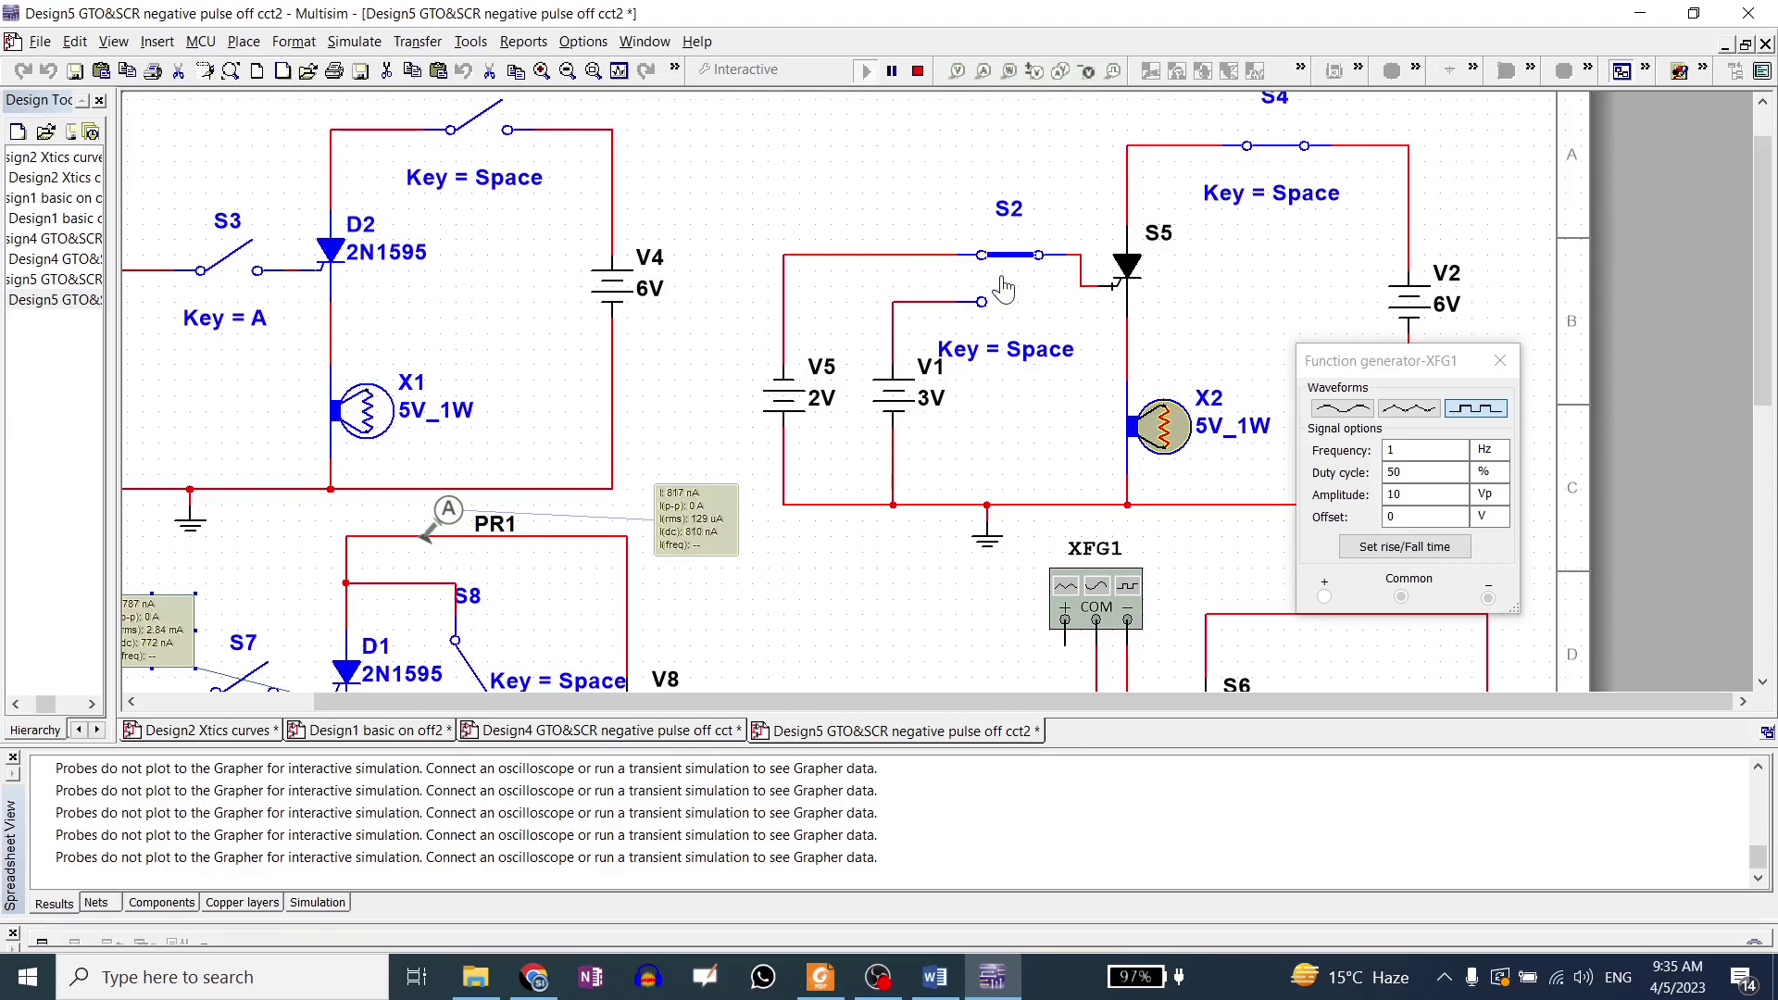
{"action": "left_click", "coordinate": [919, 71]}
{"action": "left_click", "coordinate": [1019, 275]}
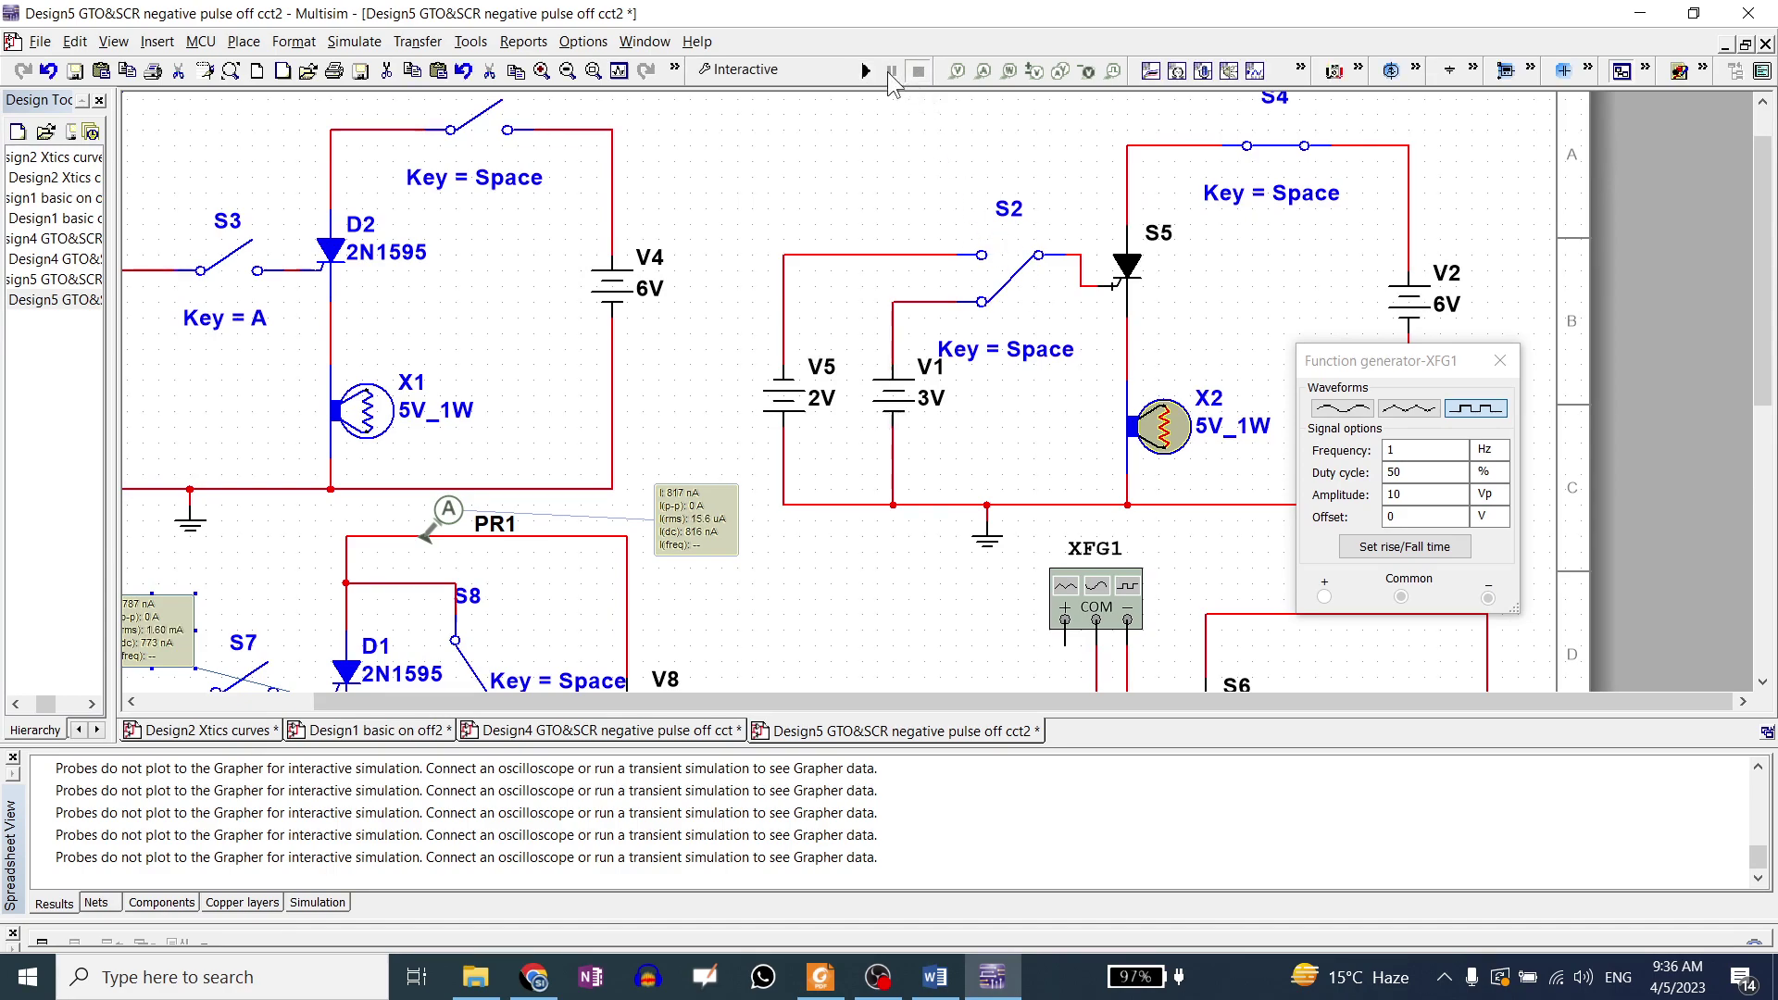
Set S2 to source V5 before starting, run the GTO simulation from that position, and stop it.
{"action": "left_click", "coordinate": [988, 264]}
{"action": "left_click", "coordinate": [870, 72]}
{"action": "left_click", "coordinate": [922, 74]}
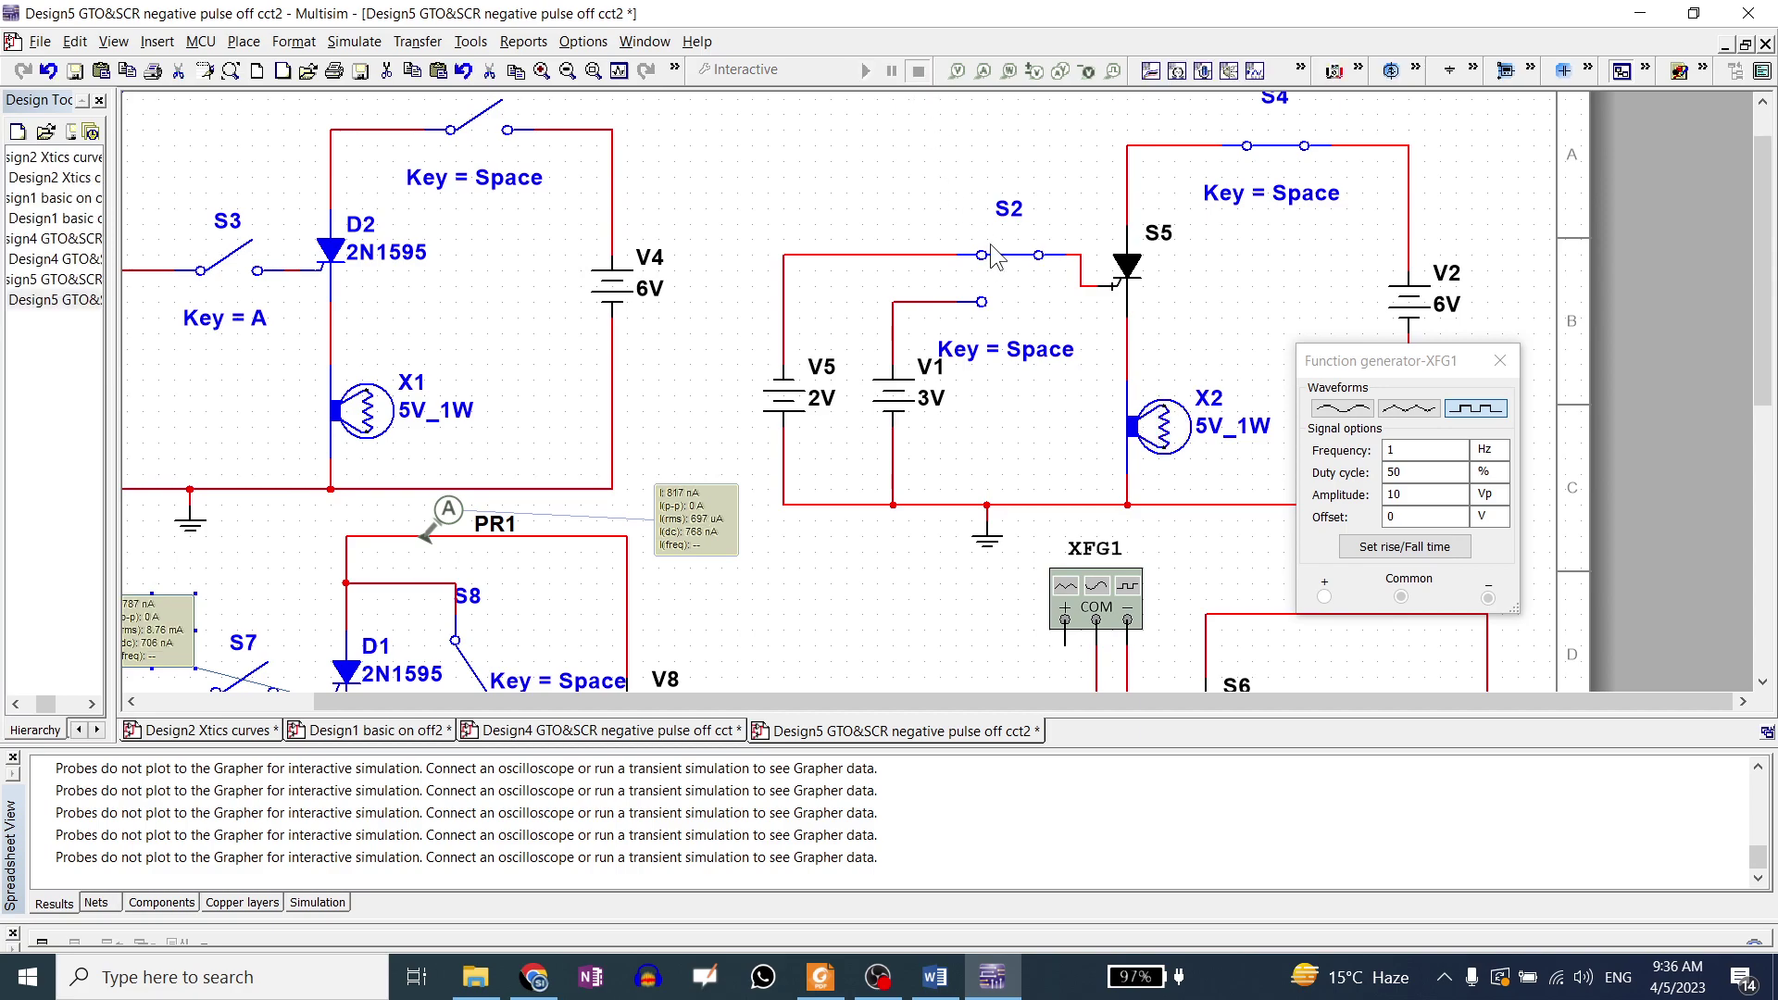
Start the simulation with S2 on source V1, switch S2 to V5 during the run, and stop.
{"action": "left_click", "coordinate": [1011, 269]}
{"action": "left_click", "coordinate": [868, 69]}
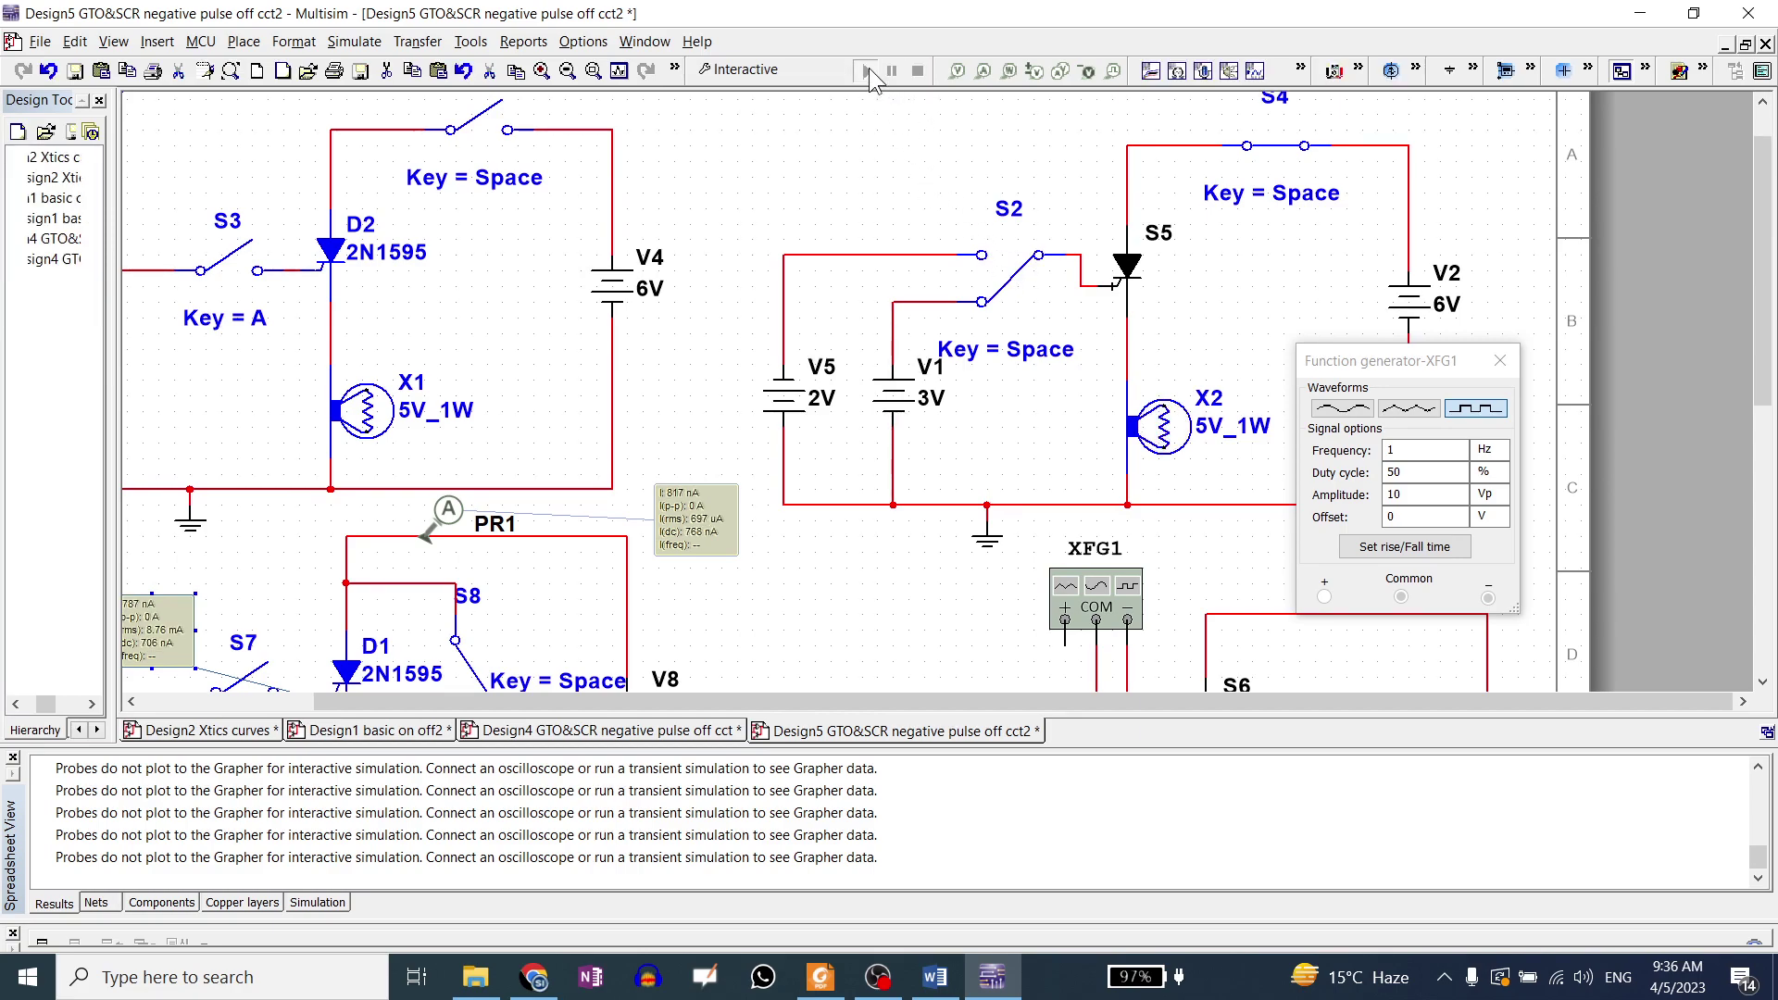
{"action": "left_click", "coordinate": [1013, 275]}
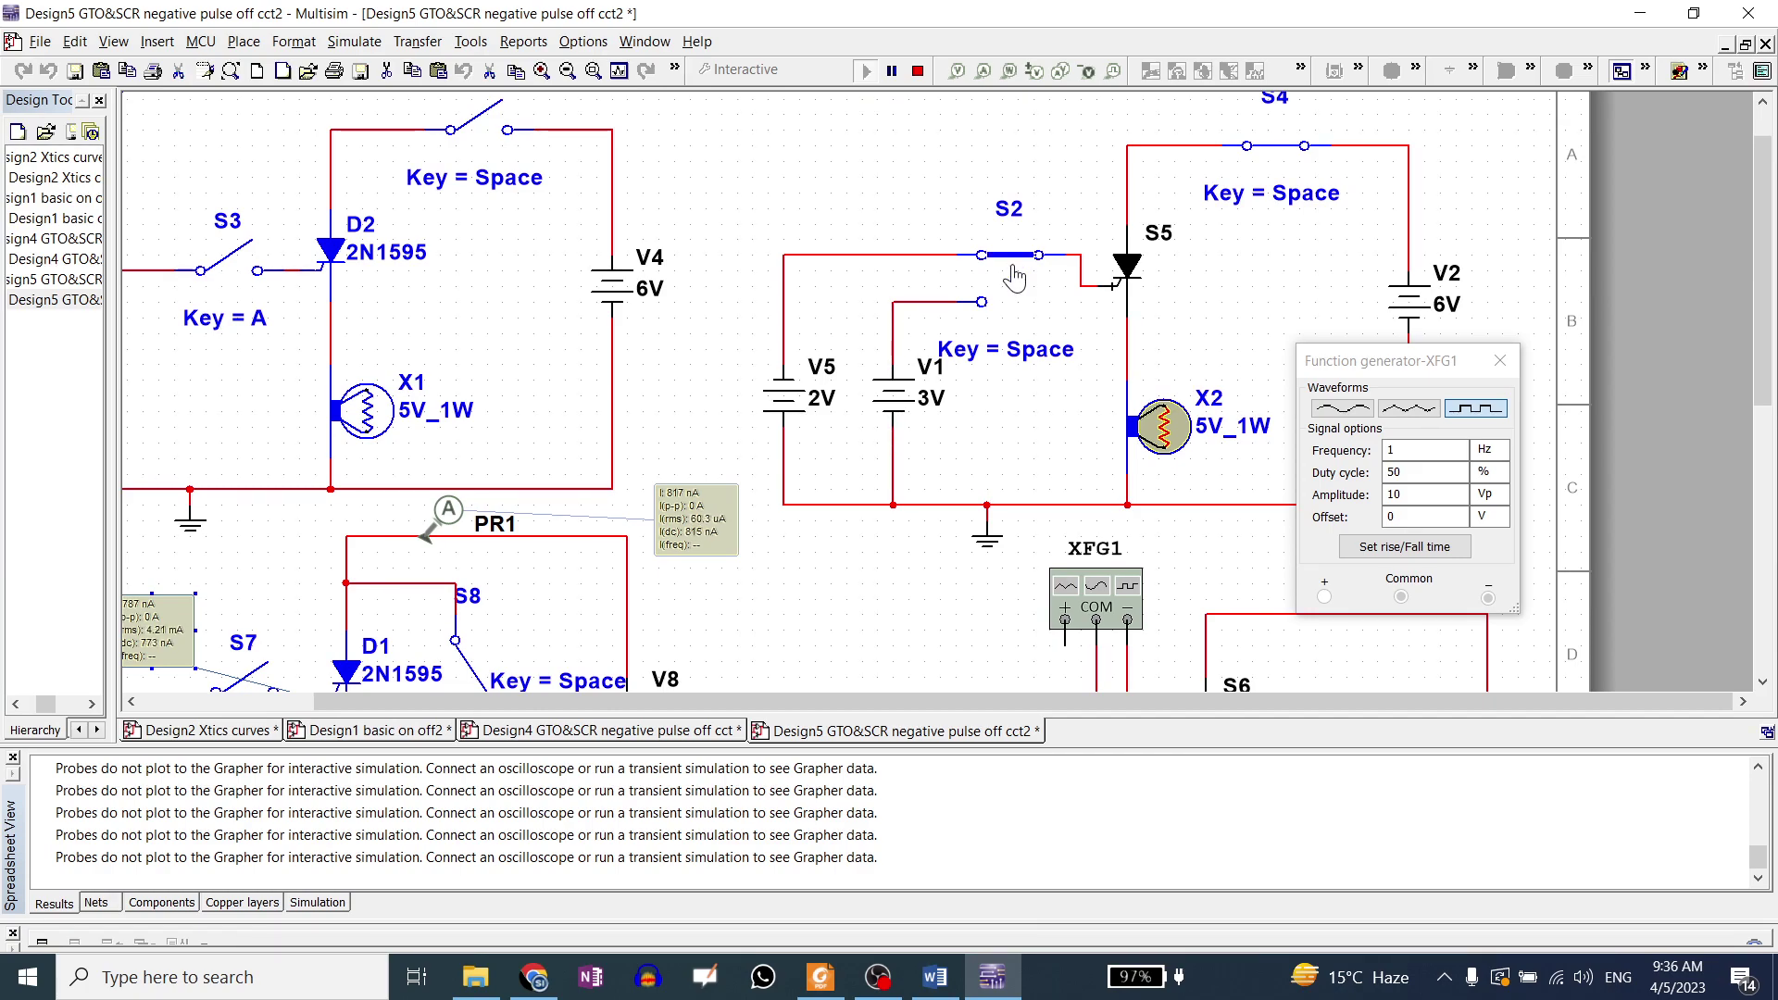
{"action": "left_click", "coordinate": [916, 73]}
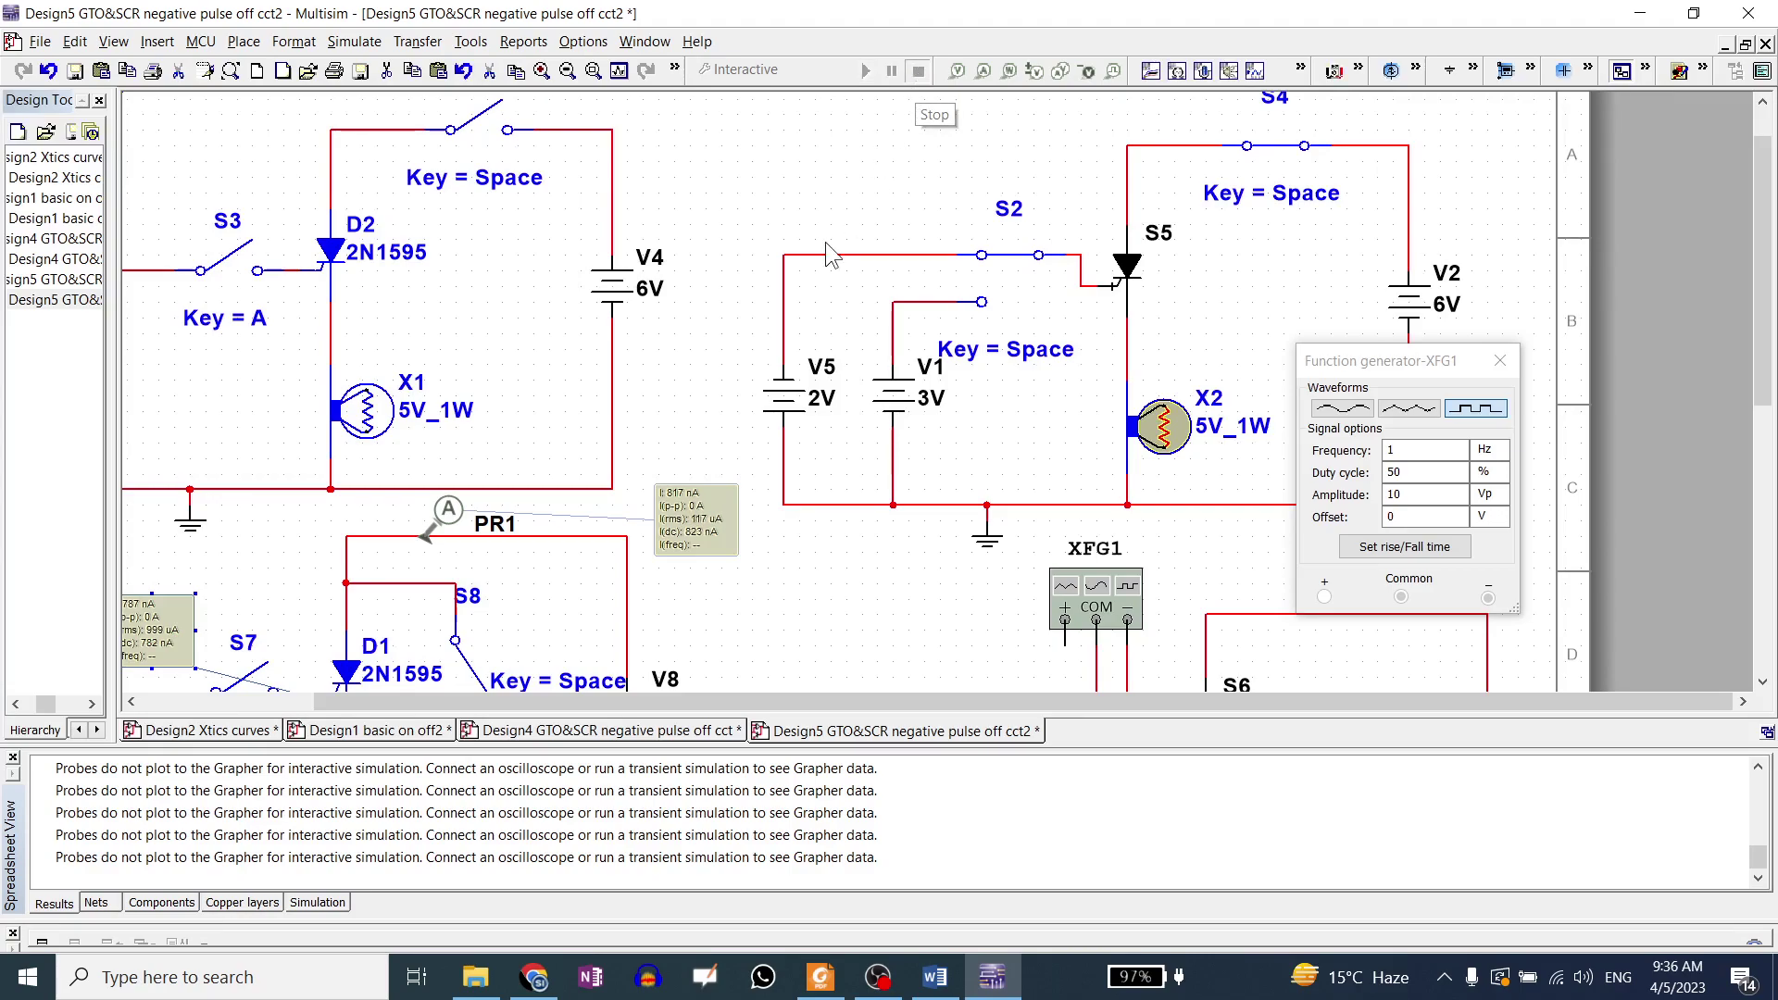
Set source V5 to 3 V, run the simulation with S2 on V5, and stop it.
{"action": "double_click", "coordinate": [793, 414]}
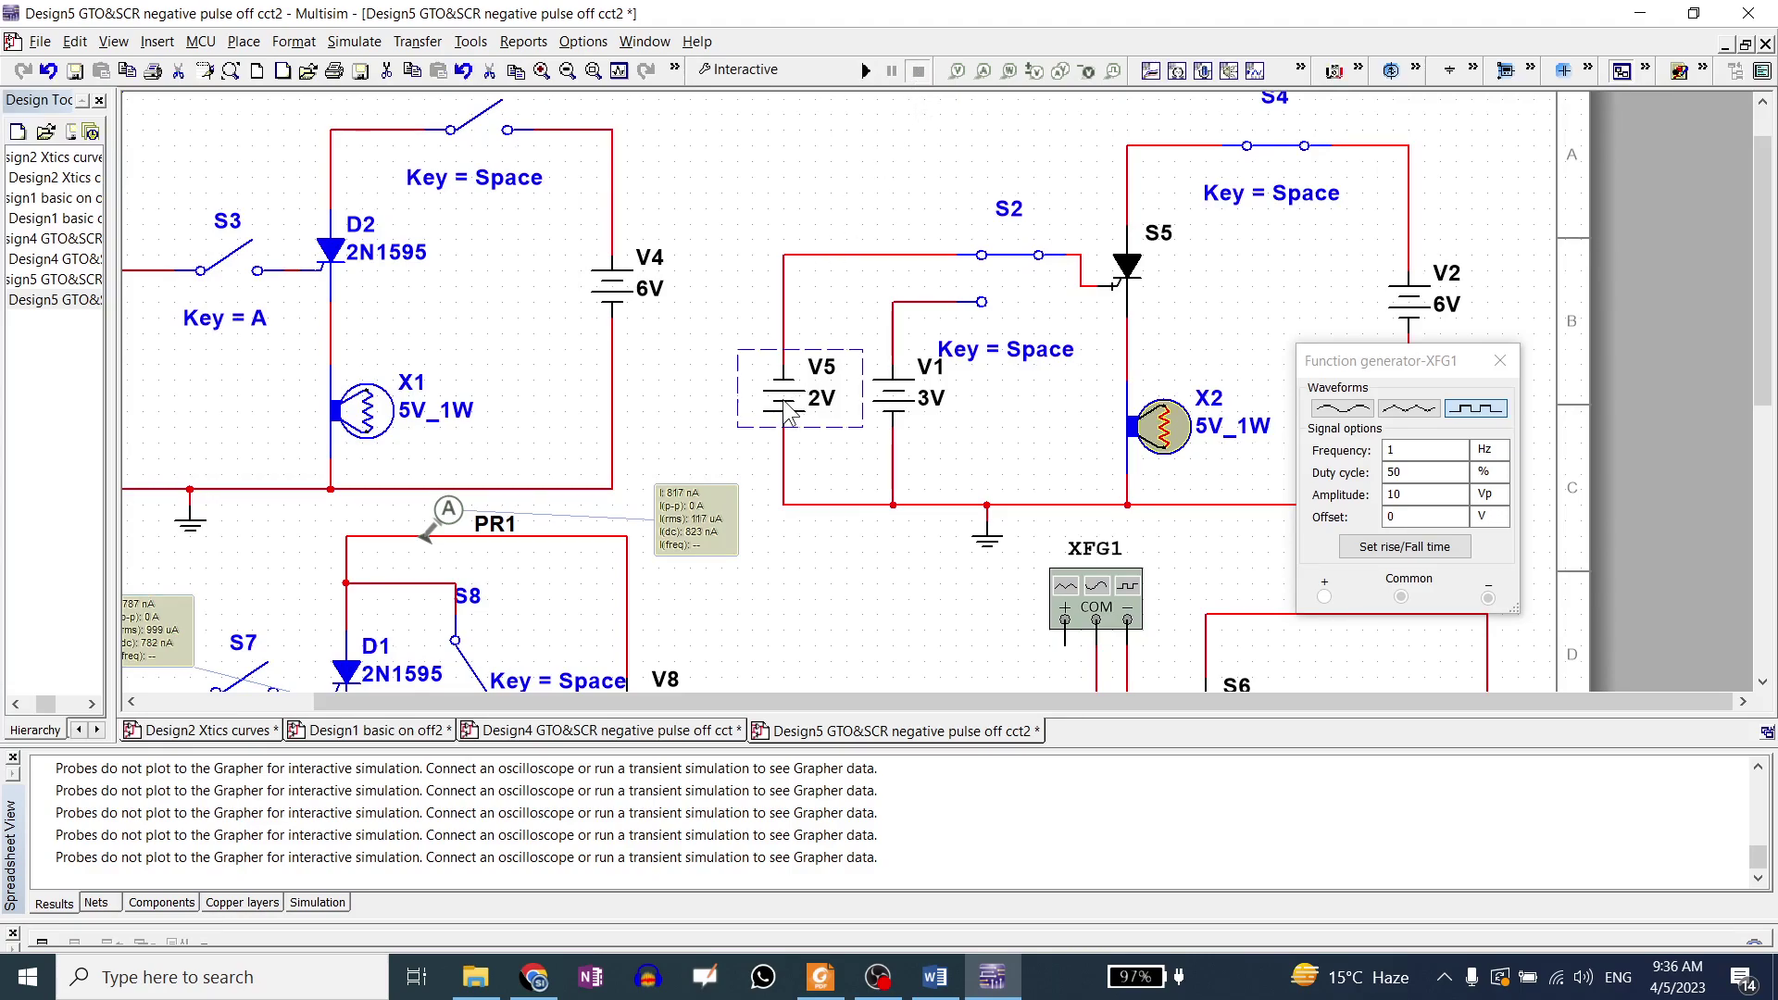
{"action": "type", "text": "3"}
{"action": "key", "text": "Return"}
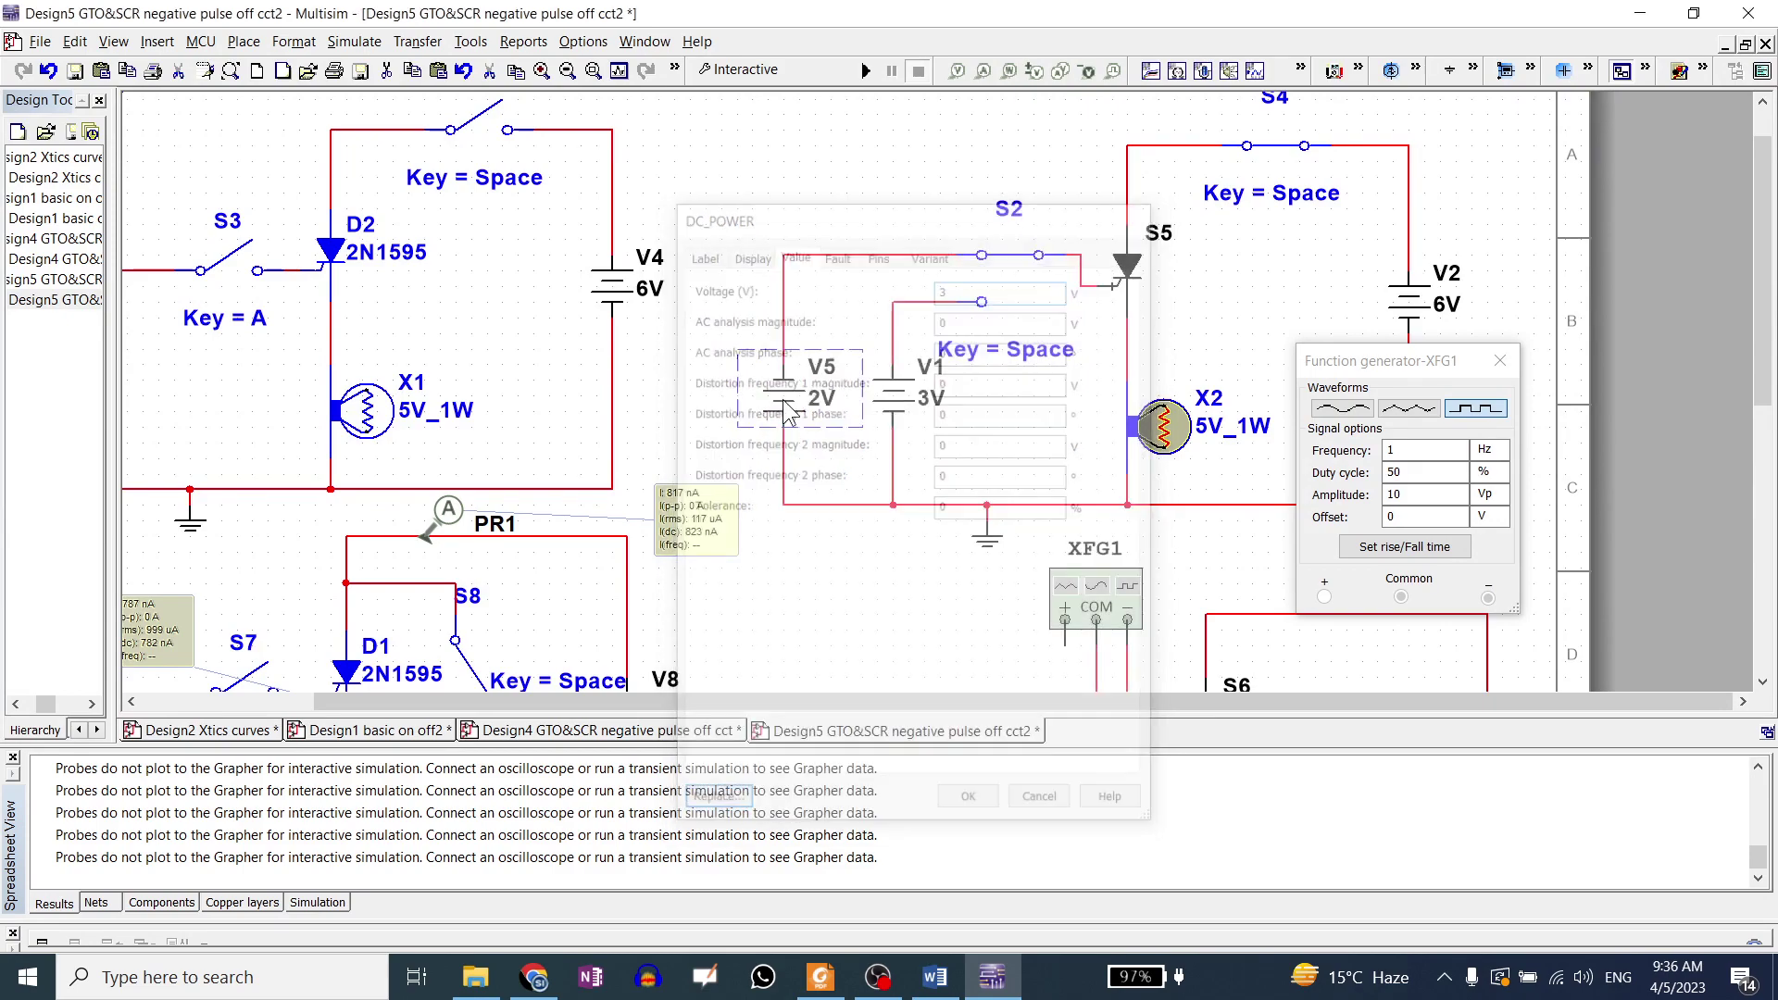
{"action": "left_click", "coordinate": [867, 71]}
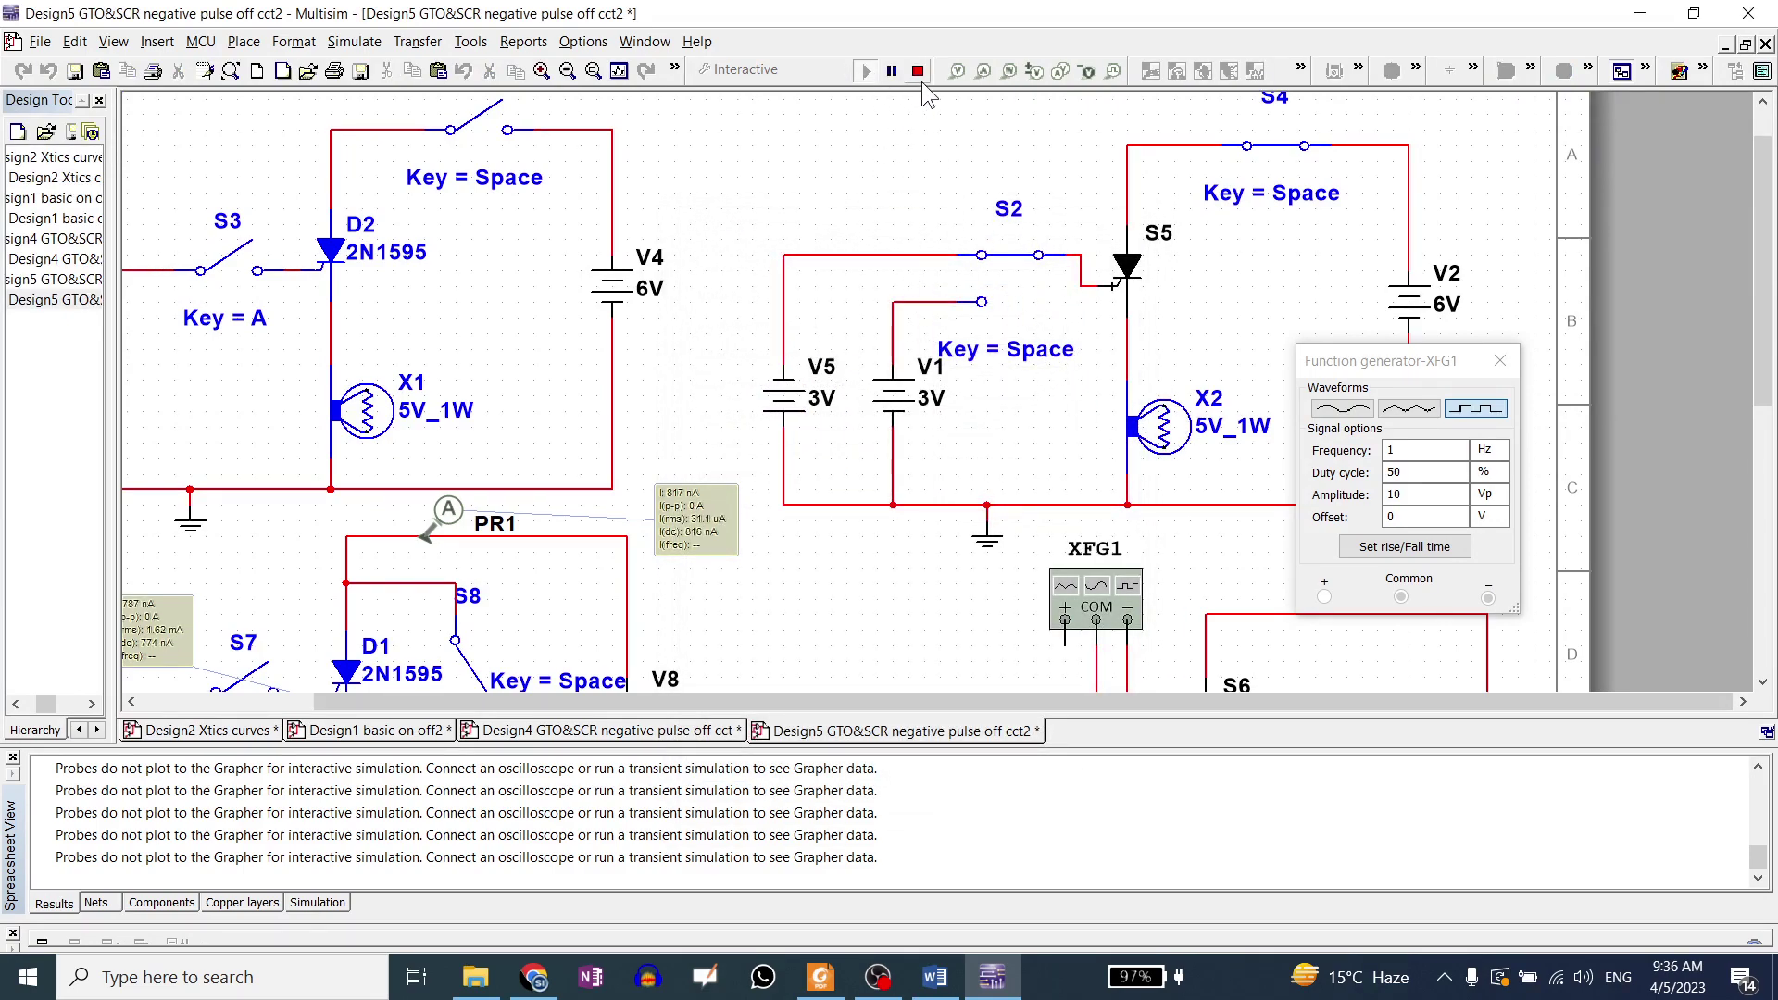
{"action": "left_click", "coordinate": [918, 72]}
Examine the remaining circuits on the sheet, especially the AC-supplied D3 circuit with source V10 and switches S9 and S10.
{"action": "scroll", "coordinate": [982, 324], "scroll_direction": "down", "scroll_amount": 1}
{"action": "scroll", "coordinate": [860, 308], "scroll_direction": "down", "scroll_amount": 1}
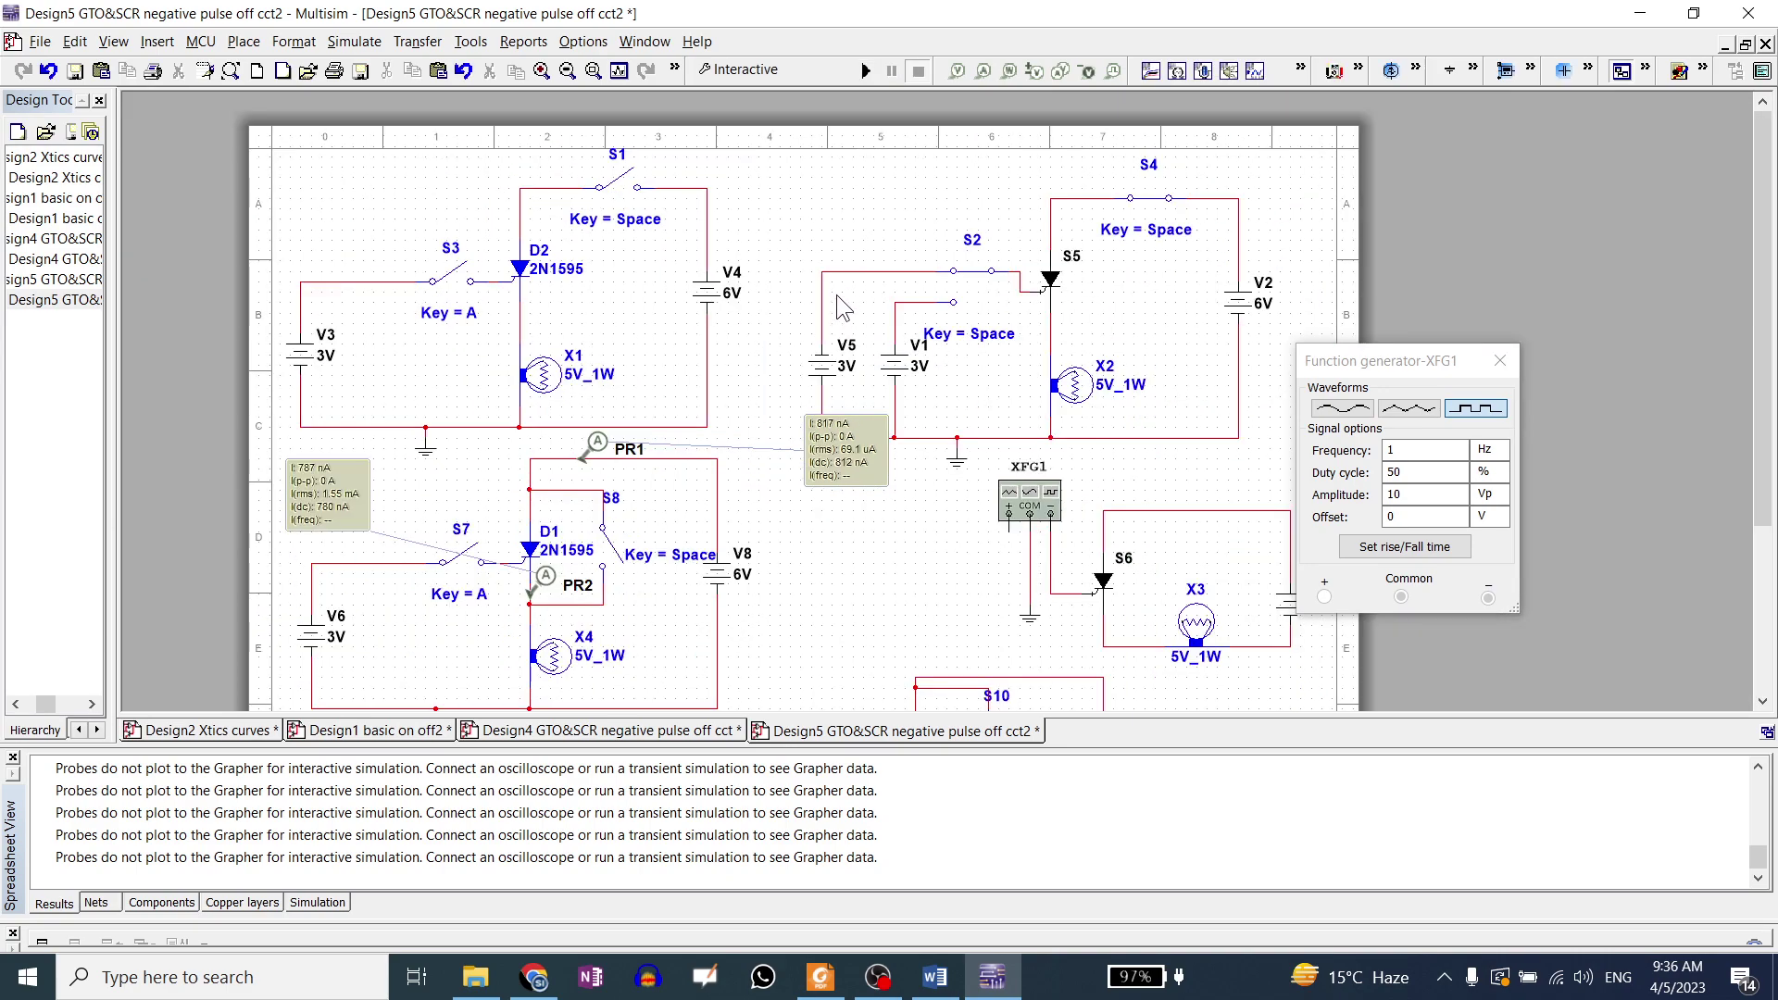
{"action": "scroll", "coordinate": [857, 380], "scroll_direction": "down", "scroll_amount": 1}
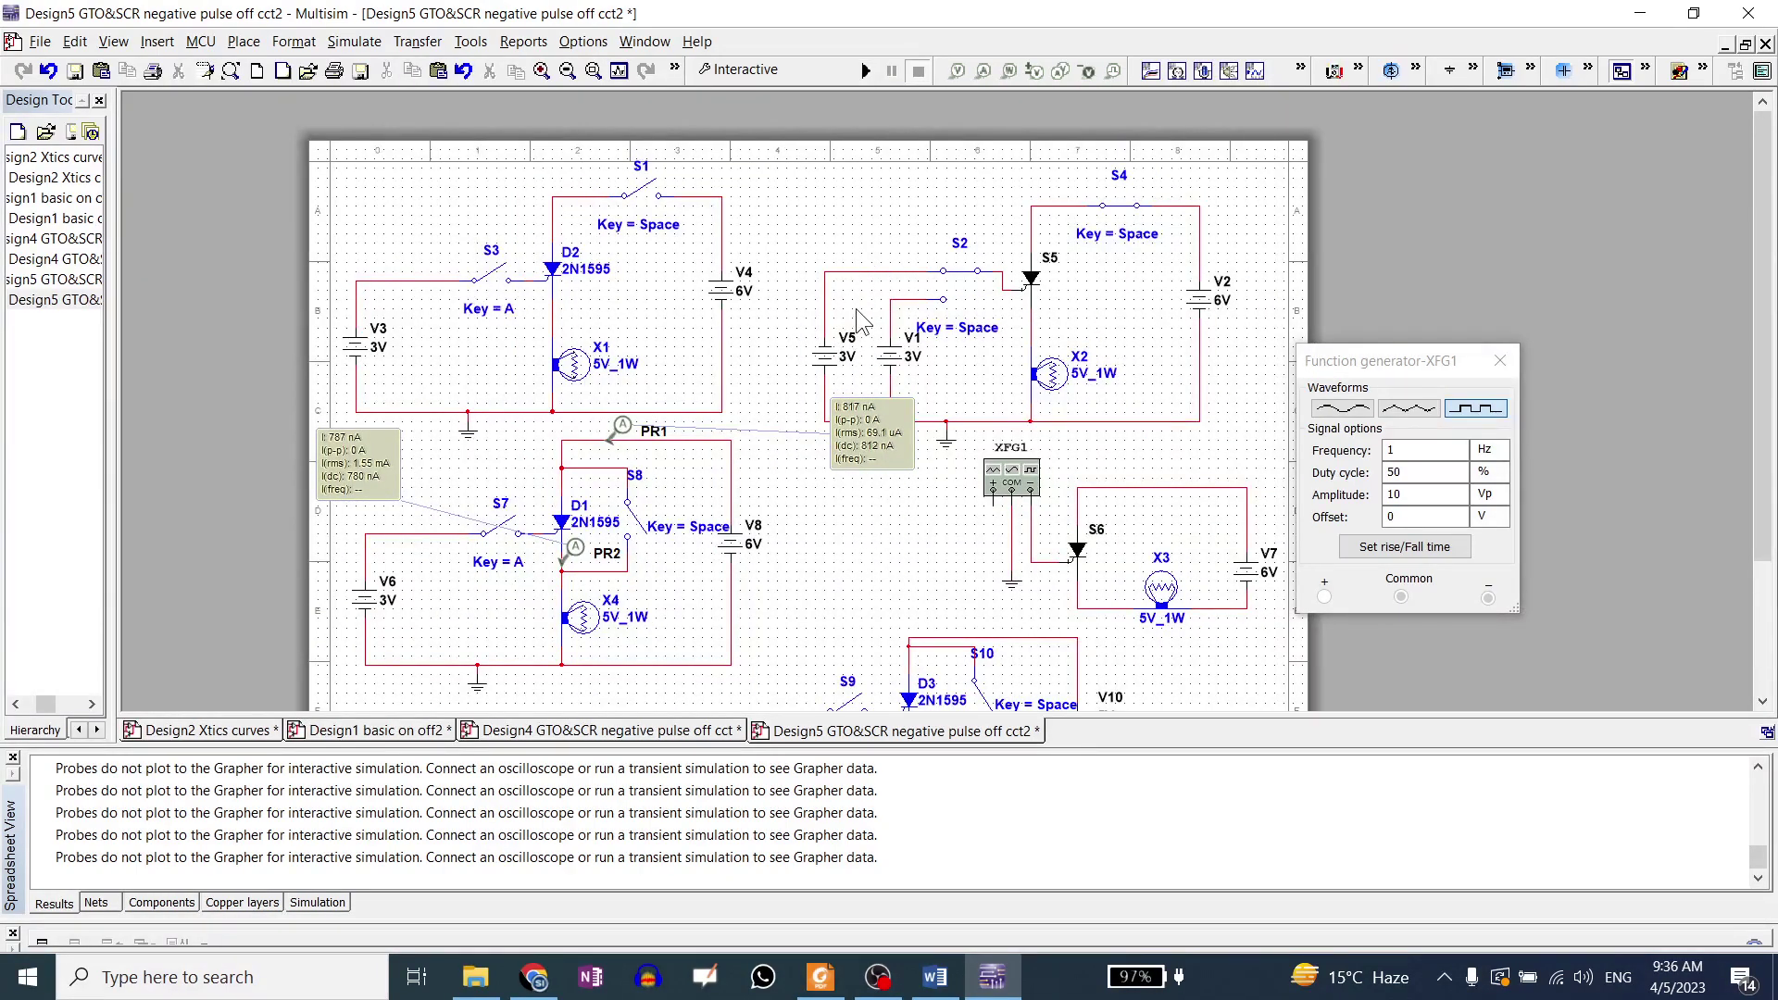
{"action": "scroll", "coordinate": [878, 555], "scroll_direction": "down", "scroll_amount": 2}
{"action": "scroll", "coordinate": [878, 519], "scroll_direction": "up", "scroll_amount": 1}
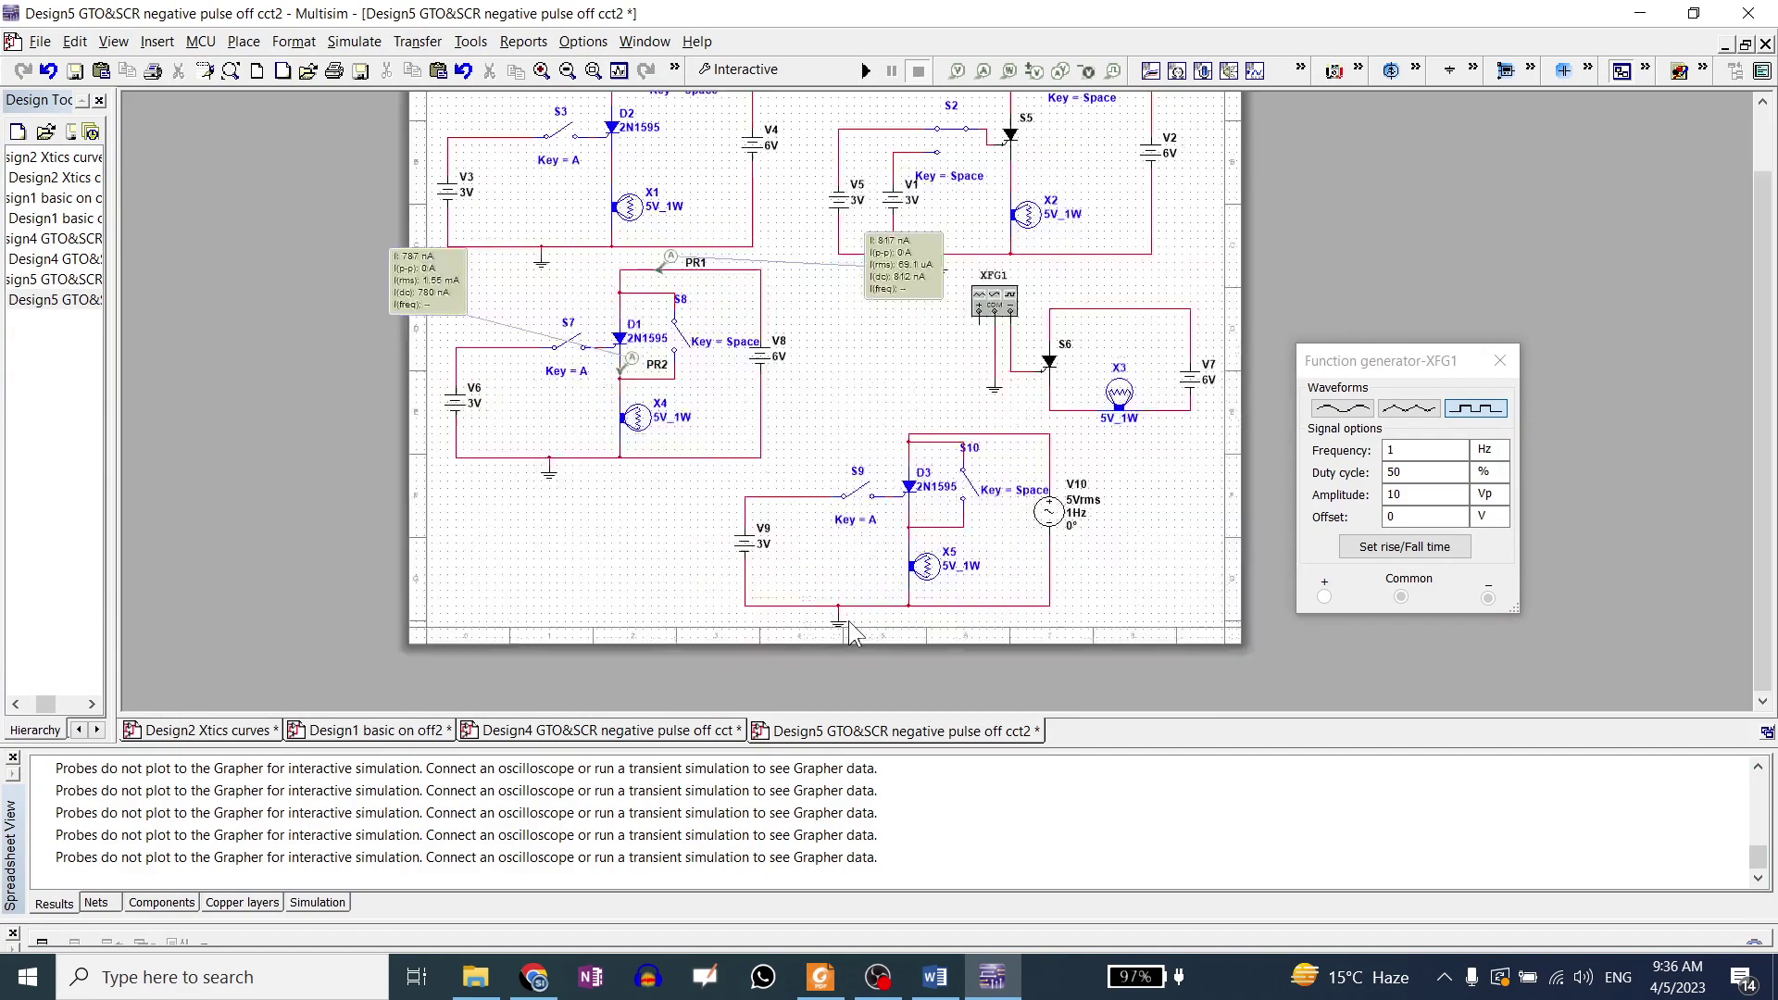
{"action": "scroll", "coordinate": [806, 519], "scroll_direction": "up", "scroll_amount": 2}
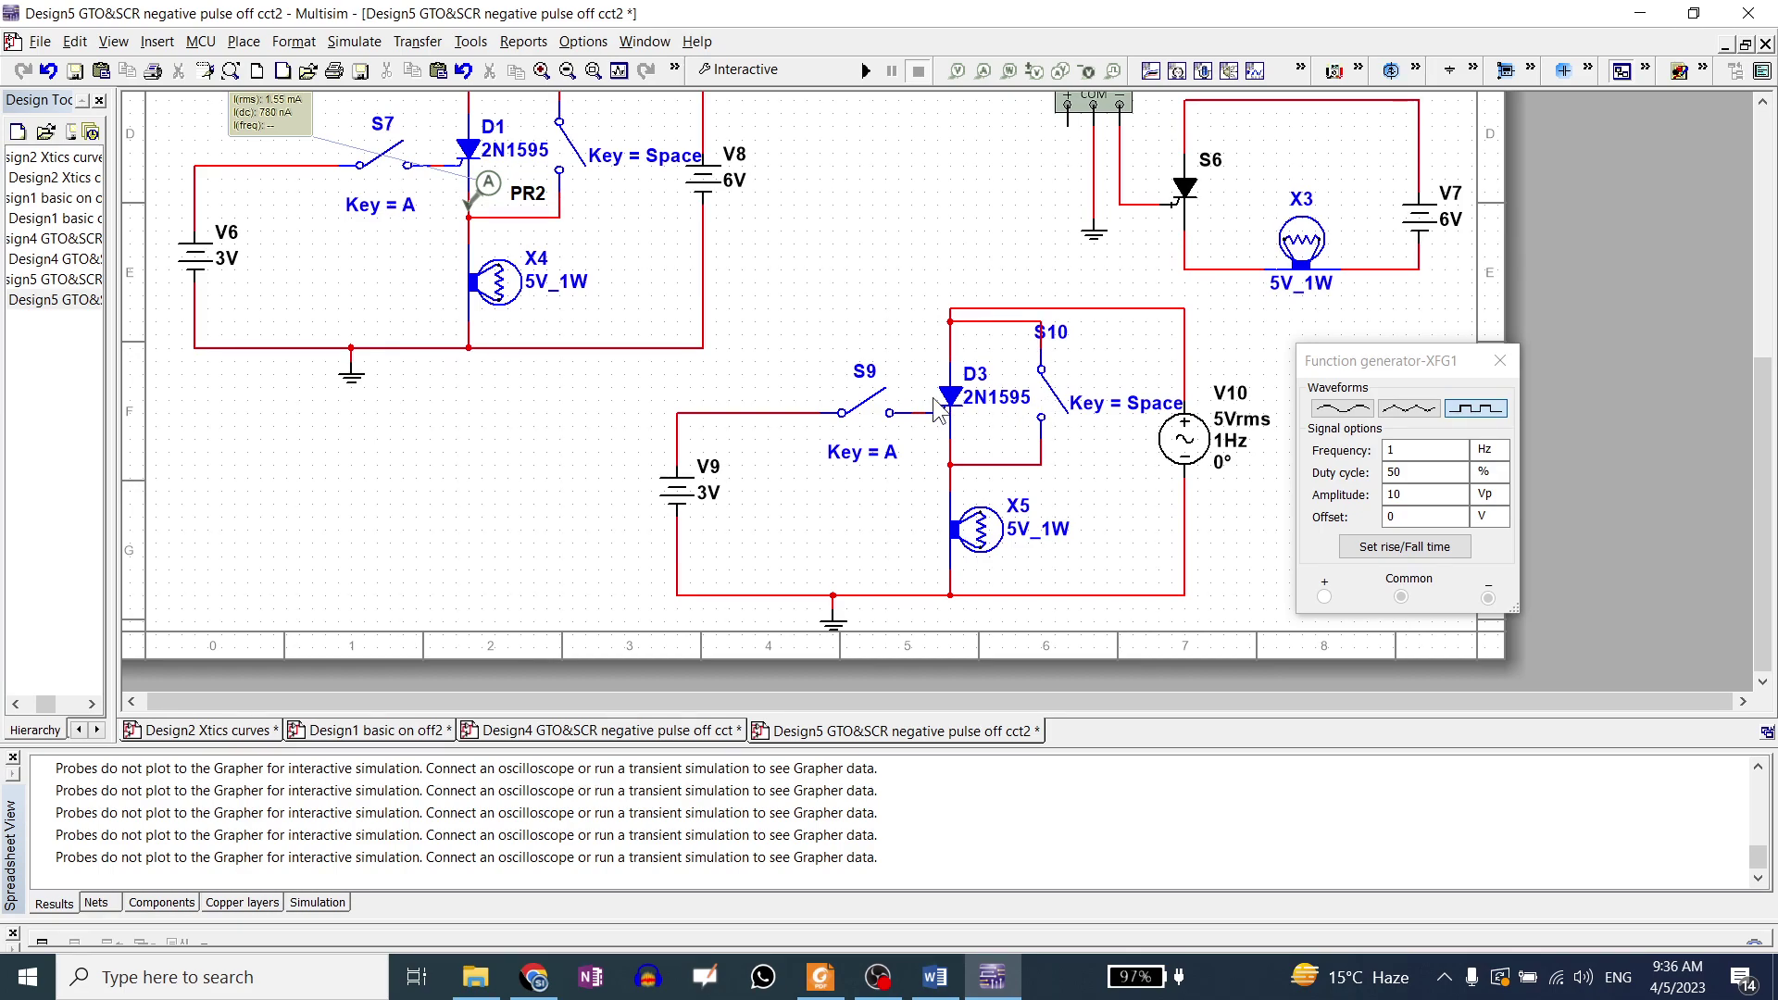
{"action": "scroll", "coordinate": [806, 431], "scroll_direction": "down", "scroll_amount": 2}
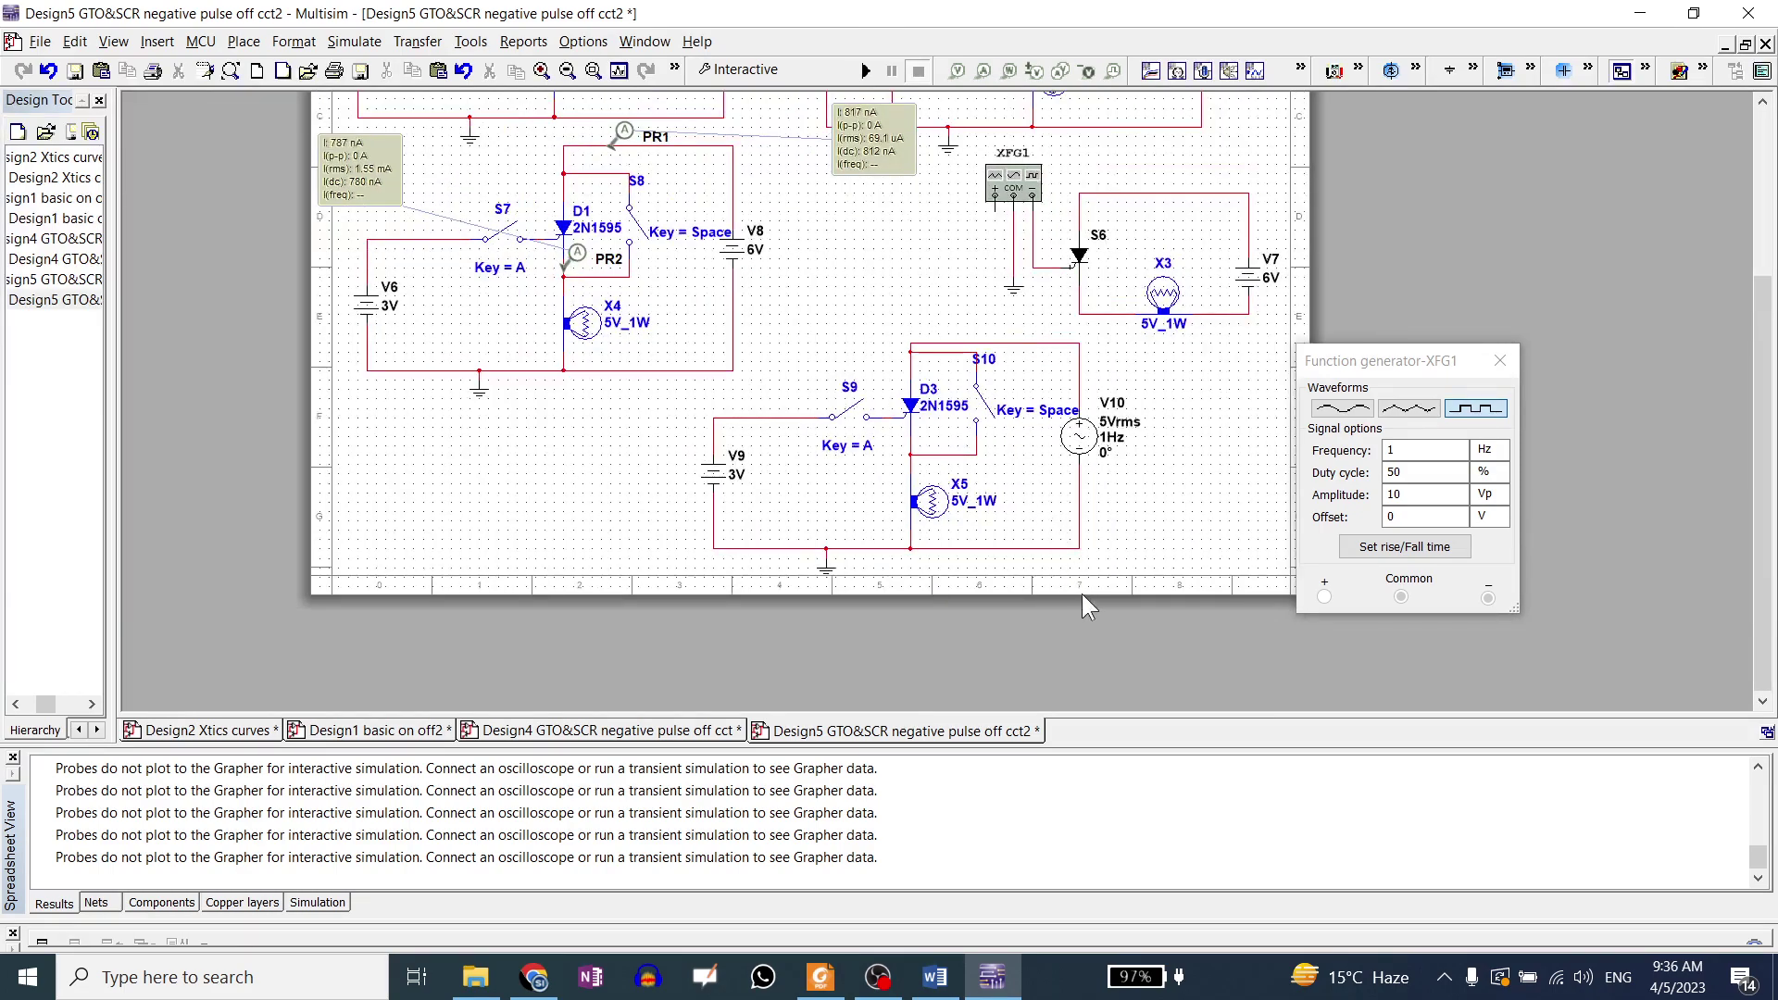
{"action": "scroll", "coordinate": [903, 292], "scroll_direction": "down", "scroll_amount": 2}
{"action": "scroll", "coordinate": [845, 243], "scroll_direction": "up", "scroll_amount": 2}
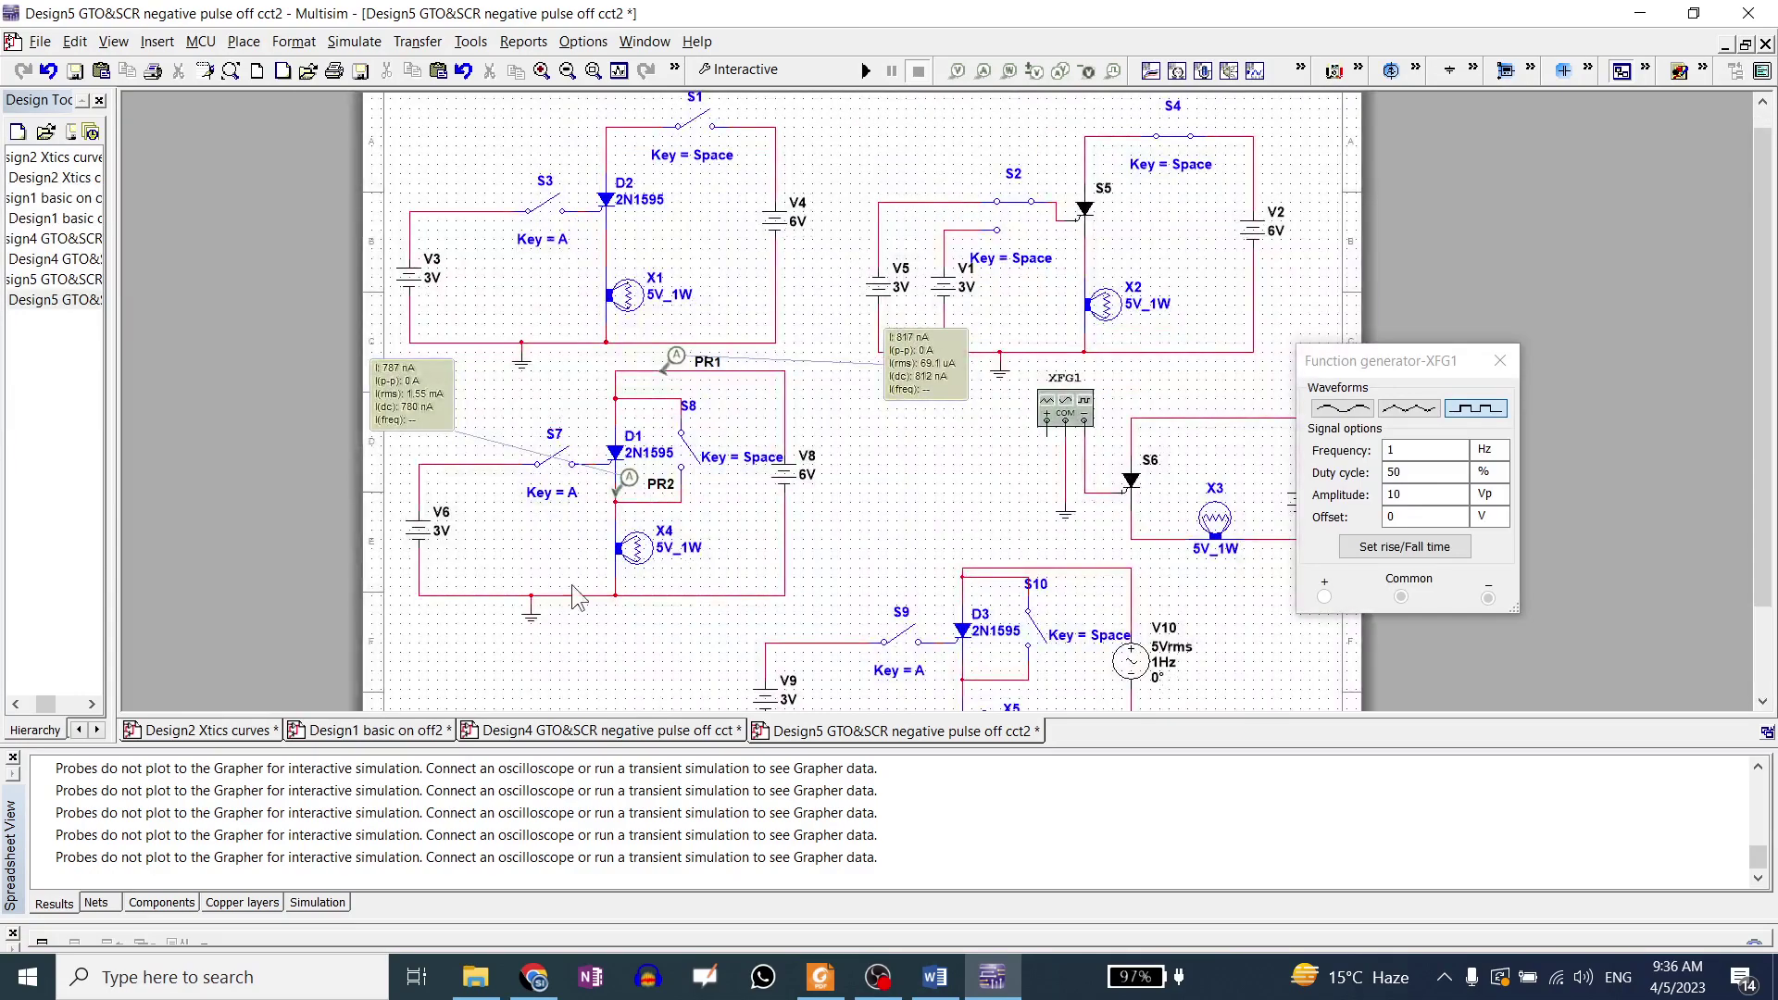
Switch to File Explorer and open the design Design2 Xtics curves from the Lab6a Thyristor - upload folder.
{"action": "left_click", "coordinate": [475, 977]}
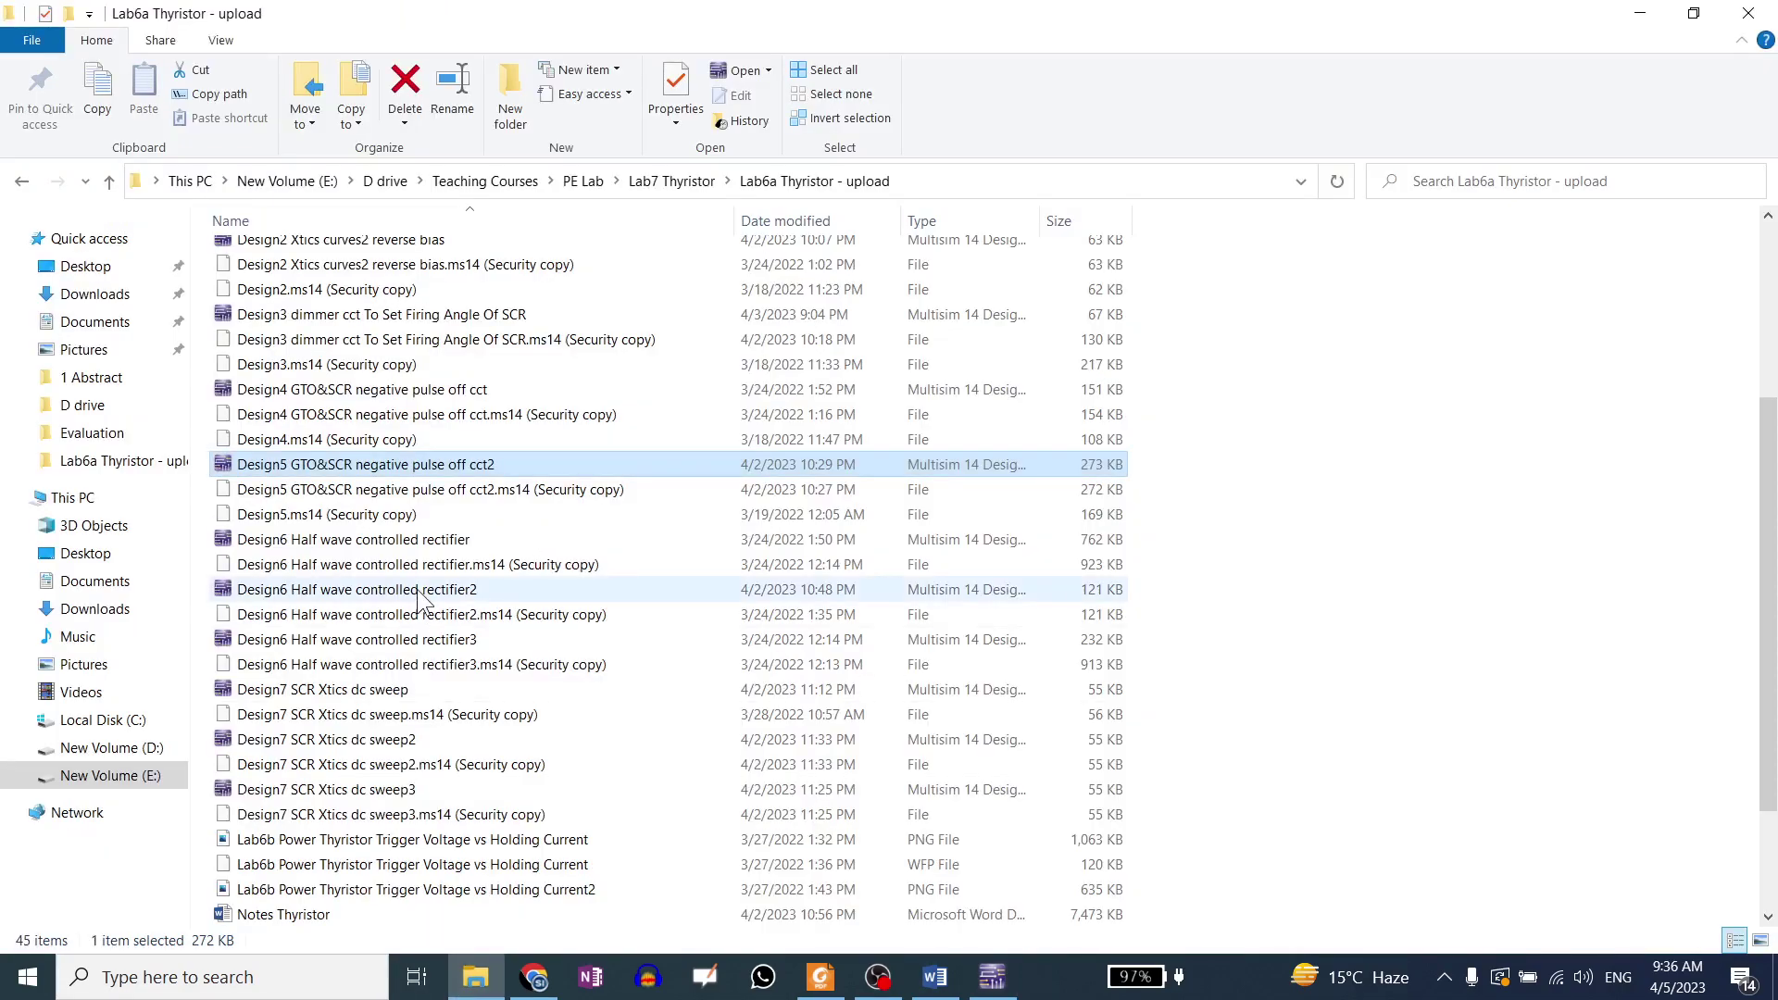
{"action": "scroll", "coordinate": [448, 524], "scroll_direction": "up", "scroll_amount": 3}
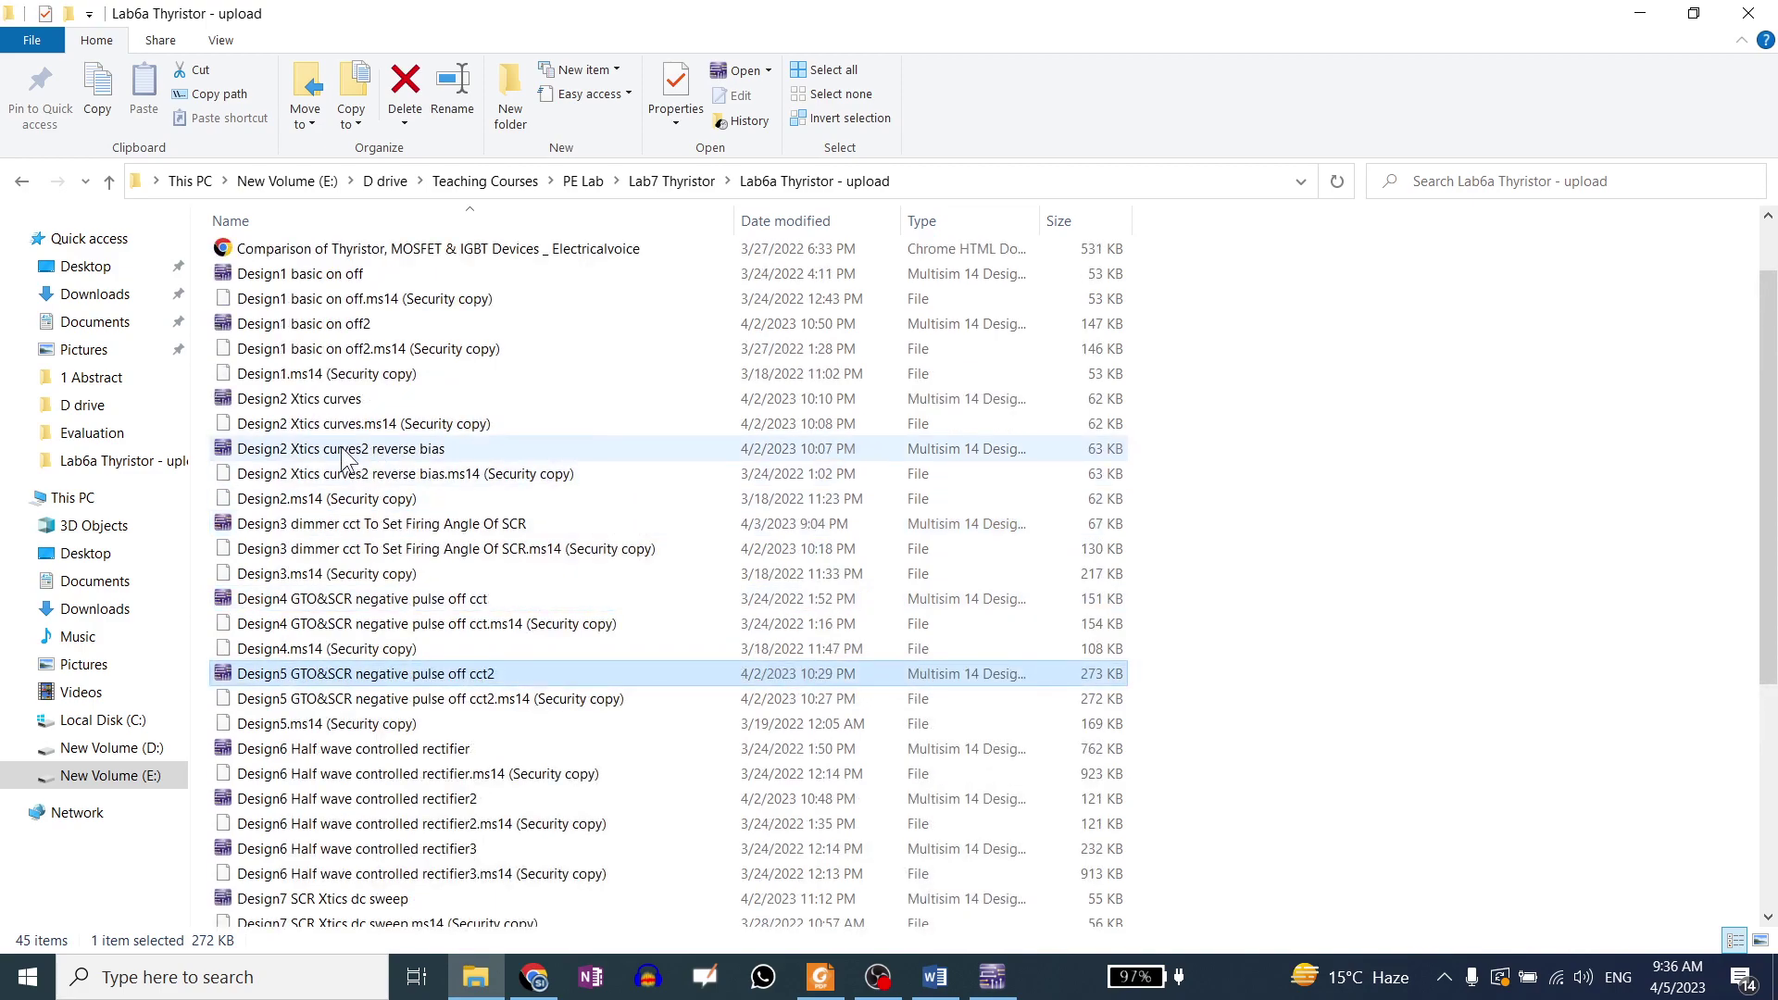
{"action": "double_click", "coordinate": [320, 398]}
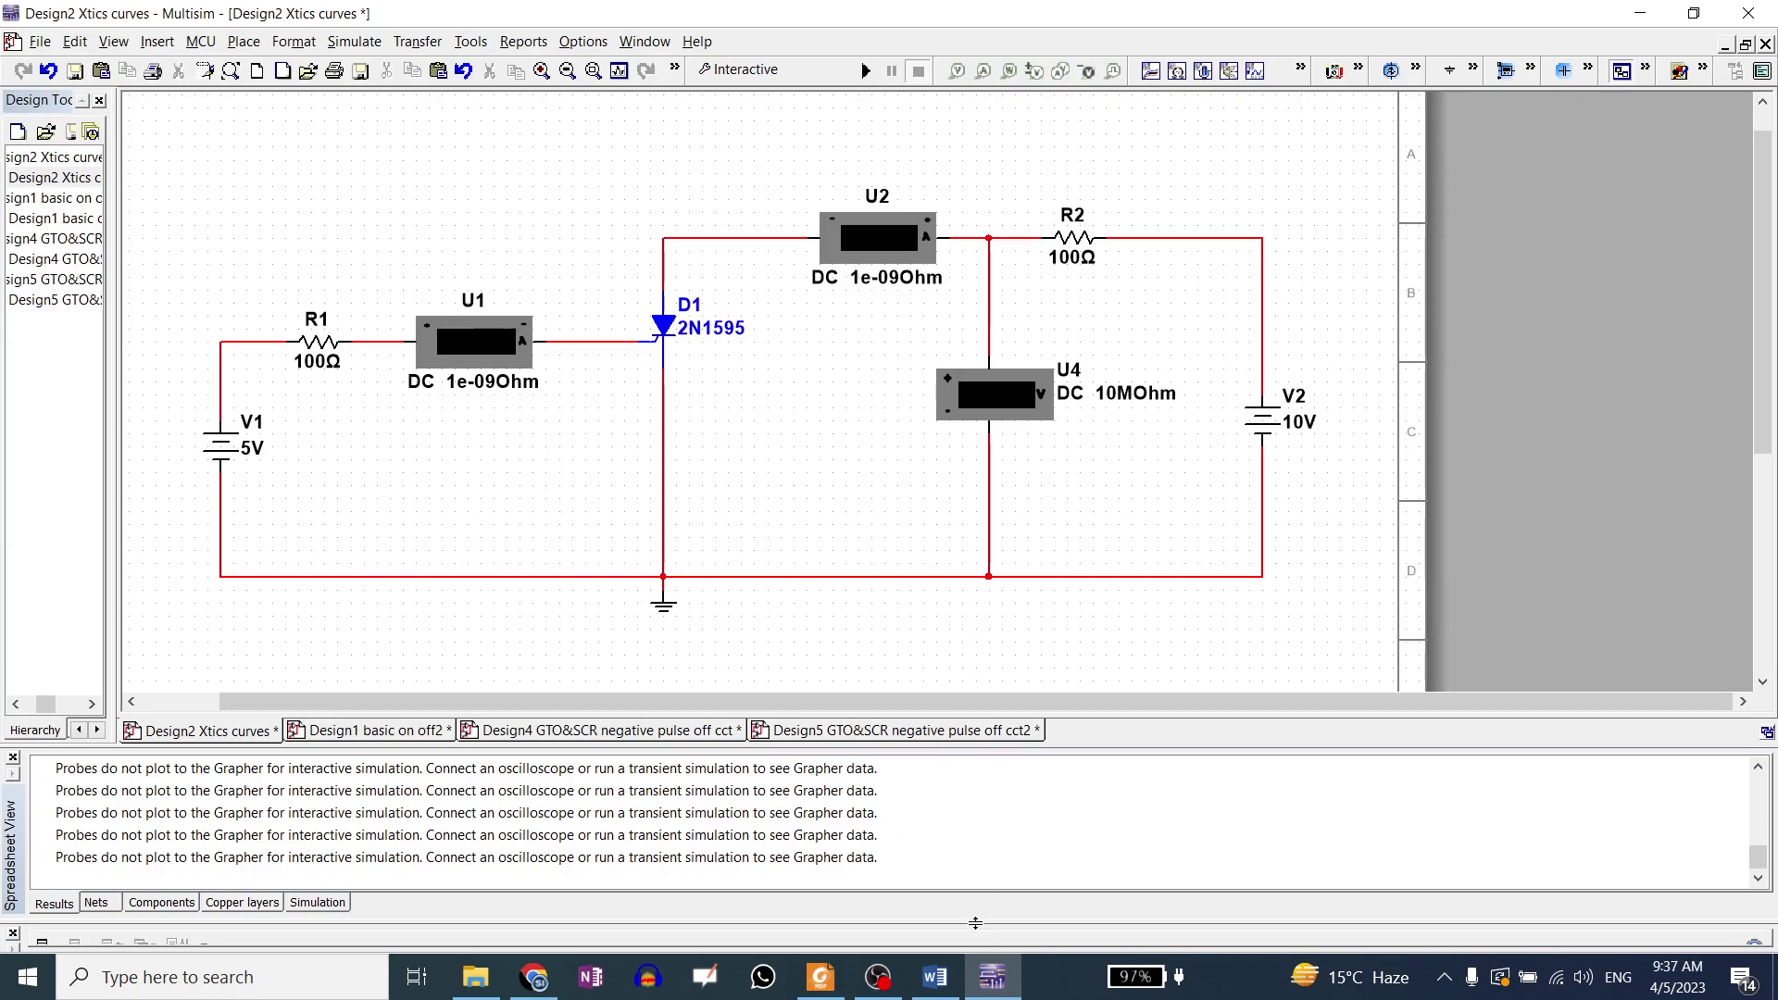
Switch to Foxit Reader, examine the forward and reverse SCR characteristics in Notes Thyristor.pdf, and compare them with the Design2 circuit.
{"action": "left_click", "coordinate": [817, 987]}
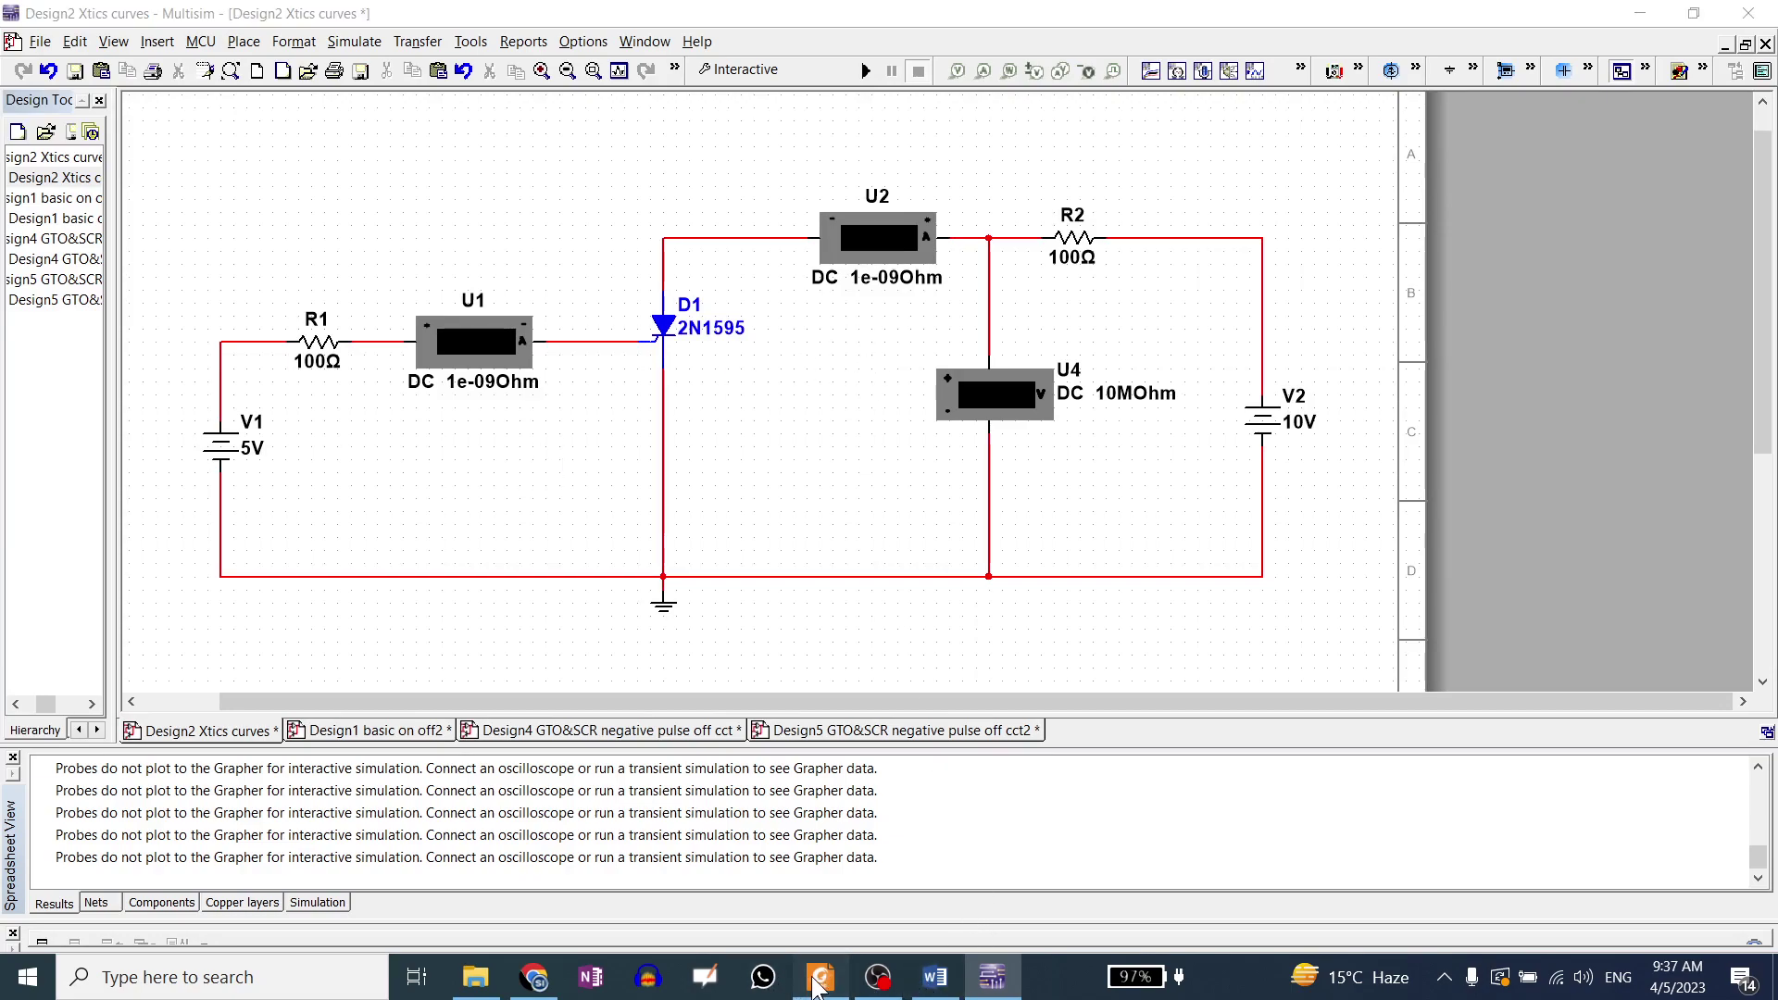
{"action": "left_click", "coordinate": [1231, 80]}
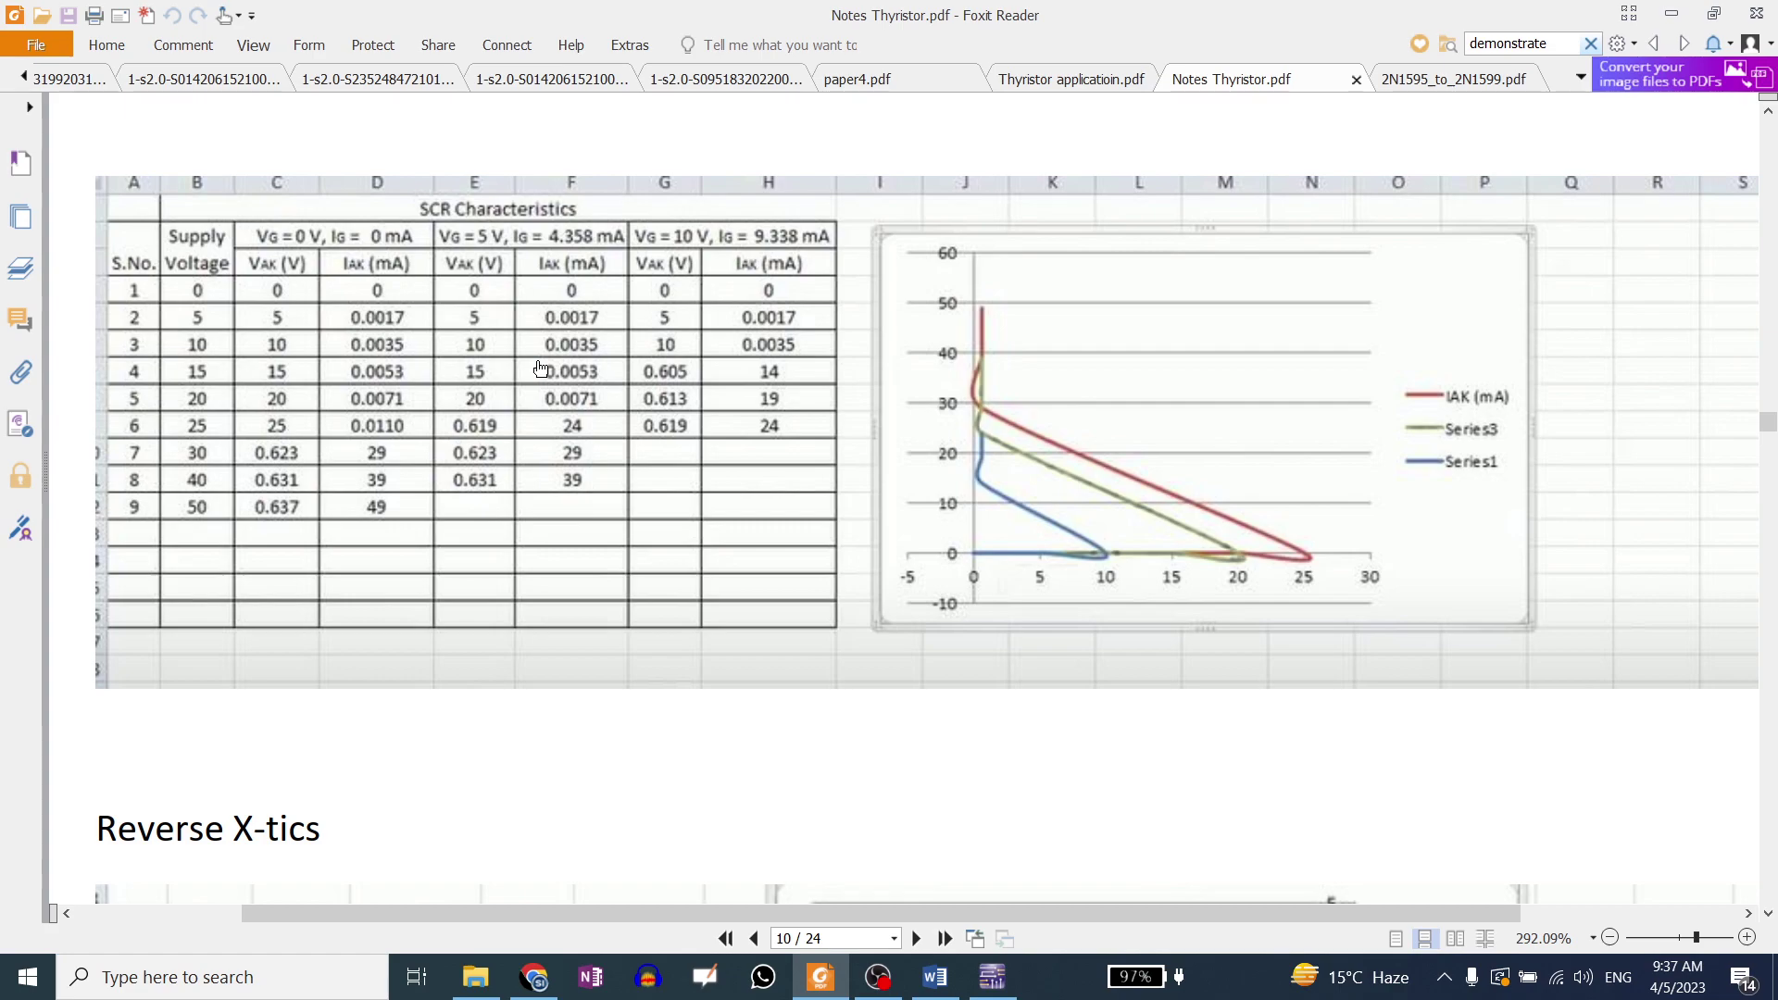
{"action": "scroll", "coordinate": [736, 409], "scroll_direction": "down", "scroll_amount": 5}
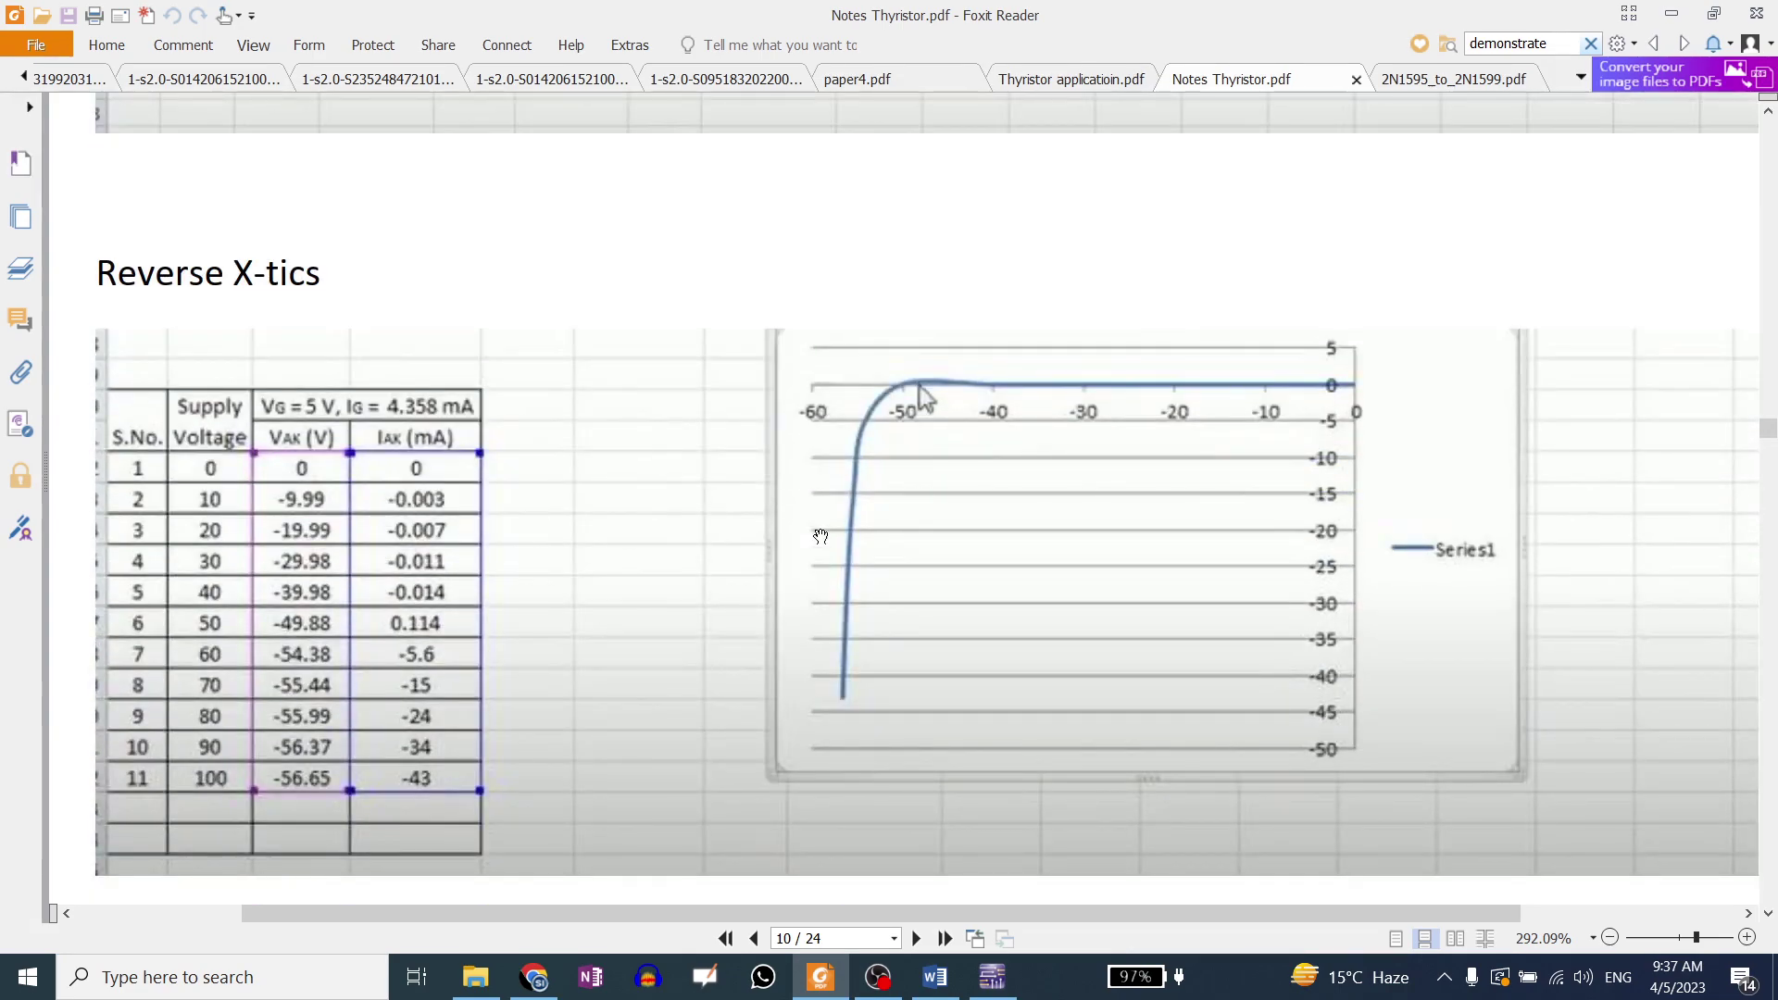
{"action": "scroll", "coordinate": [820, 518], "scroll_direction": "up", "scroll_amount": 6}
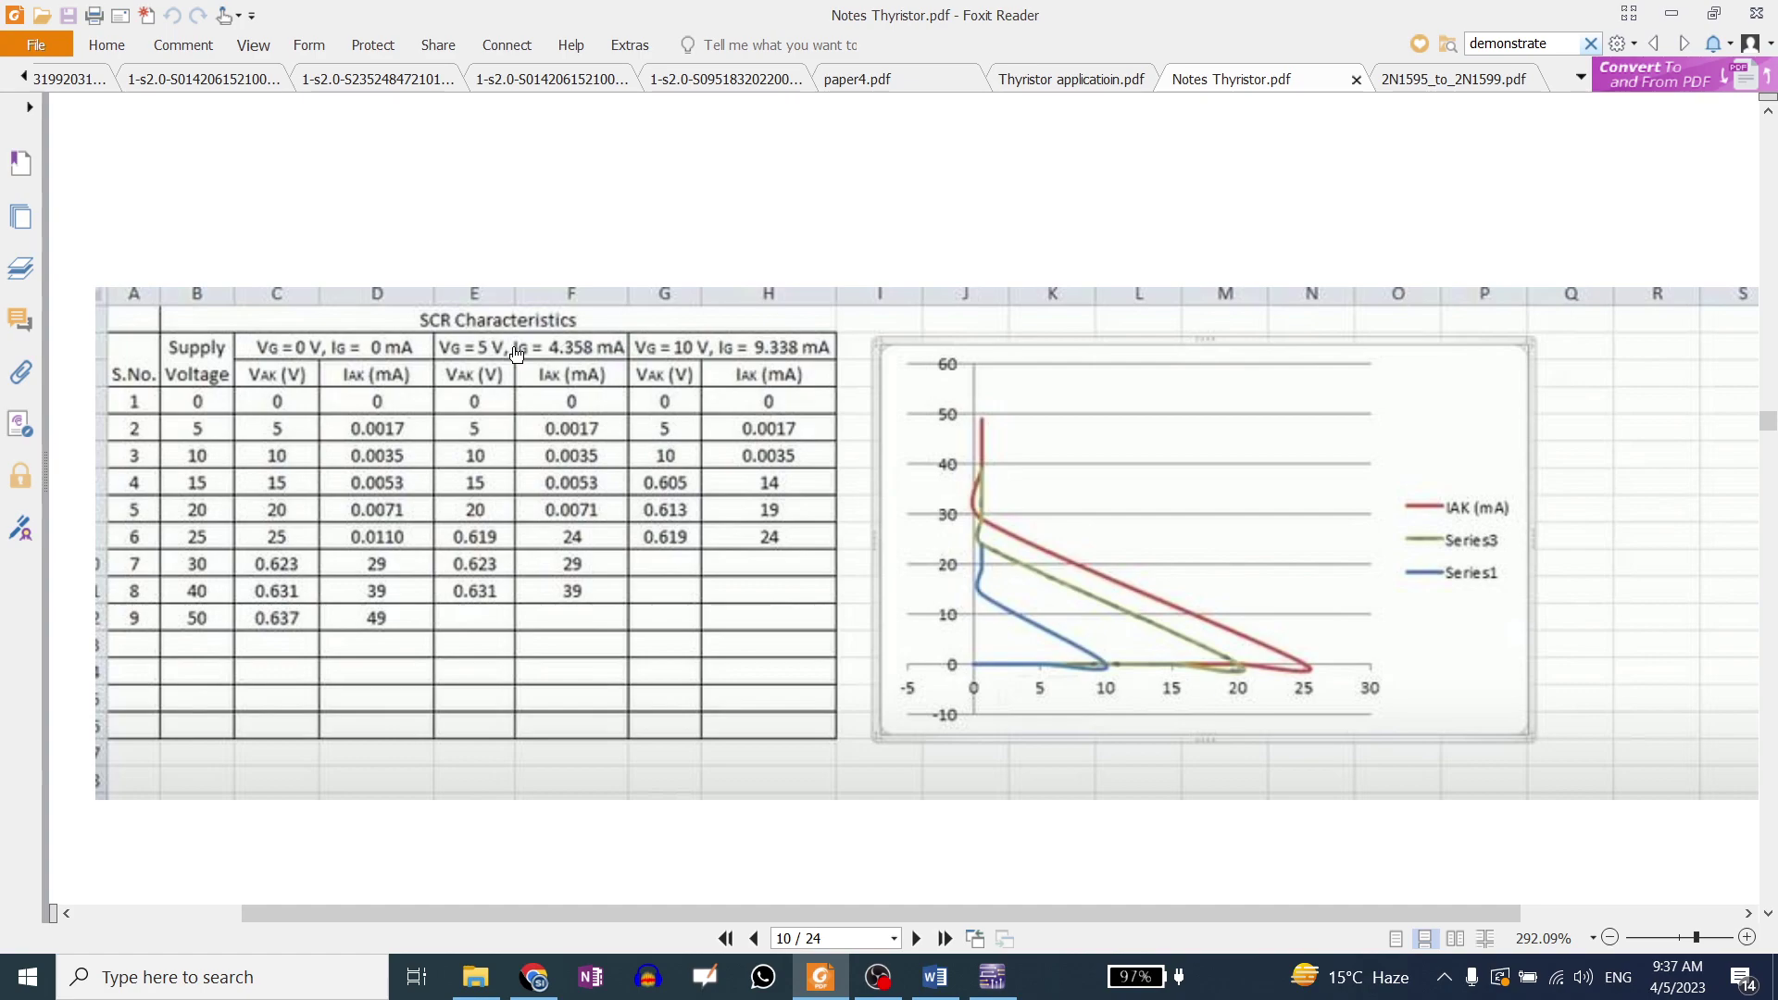
{"action": "left_click", "coordinate": [992, 976]}
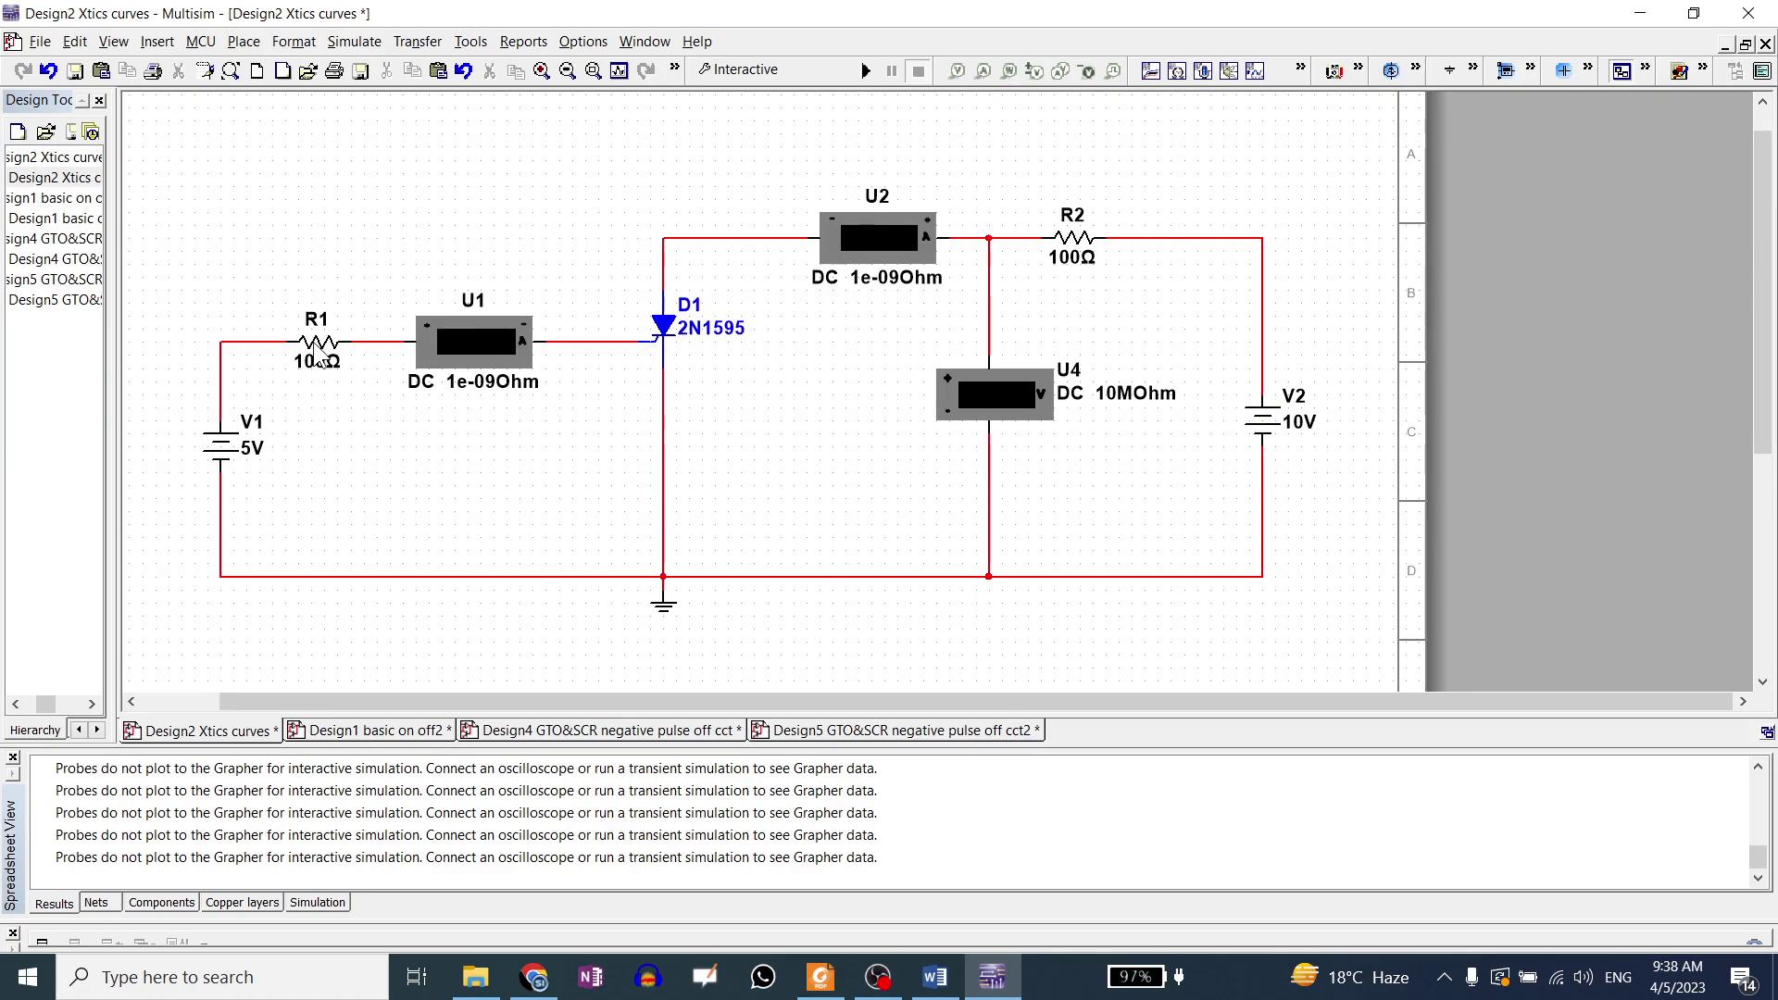
{"action": "left_click", "coordinate": [819, 977]}
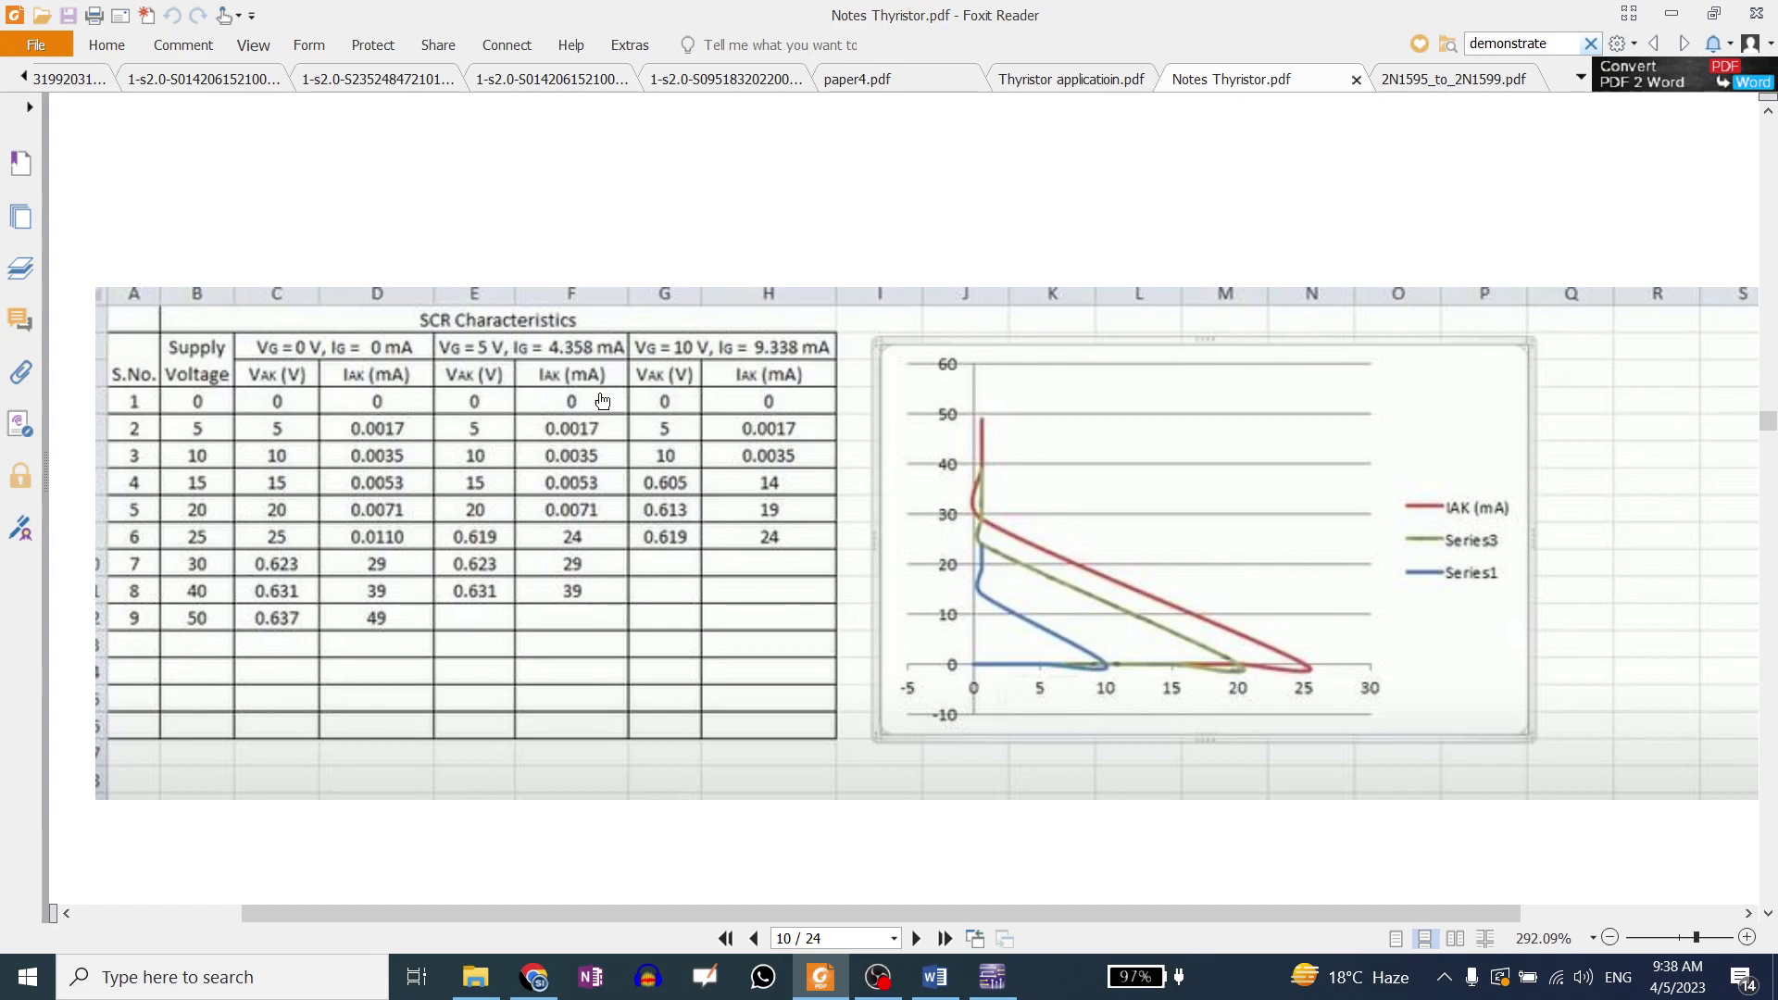
Switch to Multisim, run the Design2 simulation, inspect R1's resistance setting without changing it, and stop the simulation.
{"action": "left_click", "coordinate": [991, 977]}
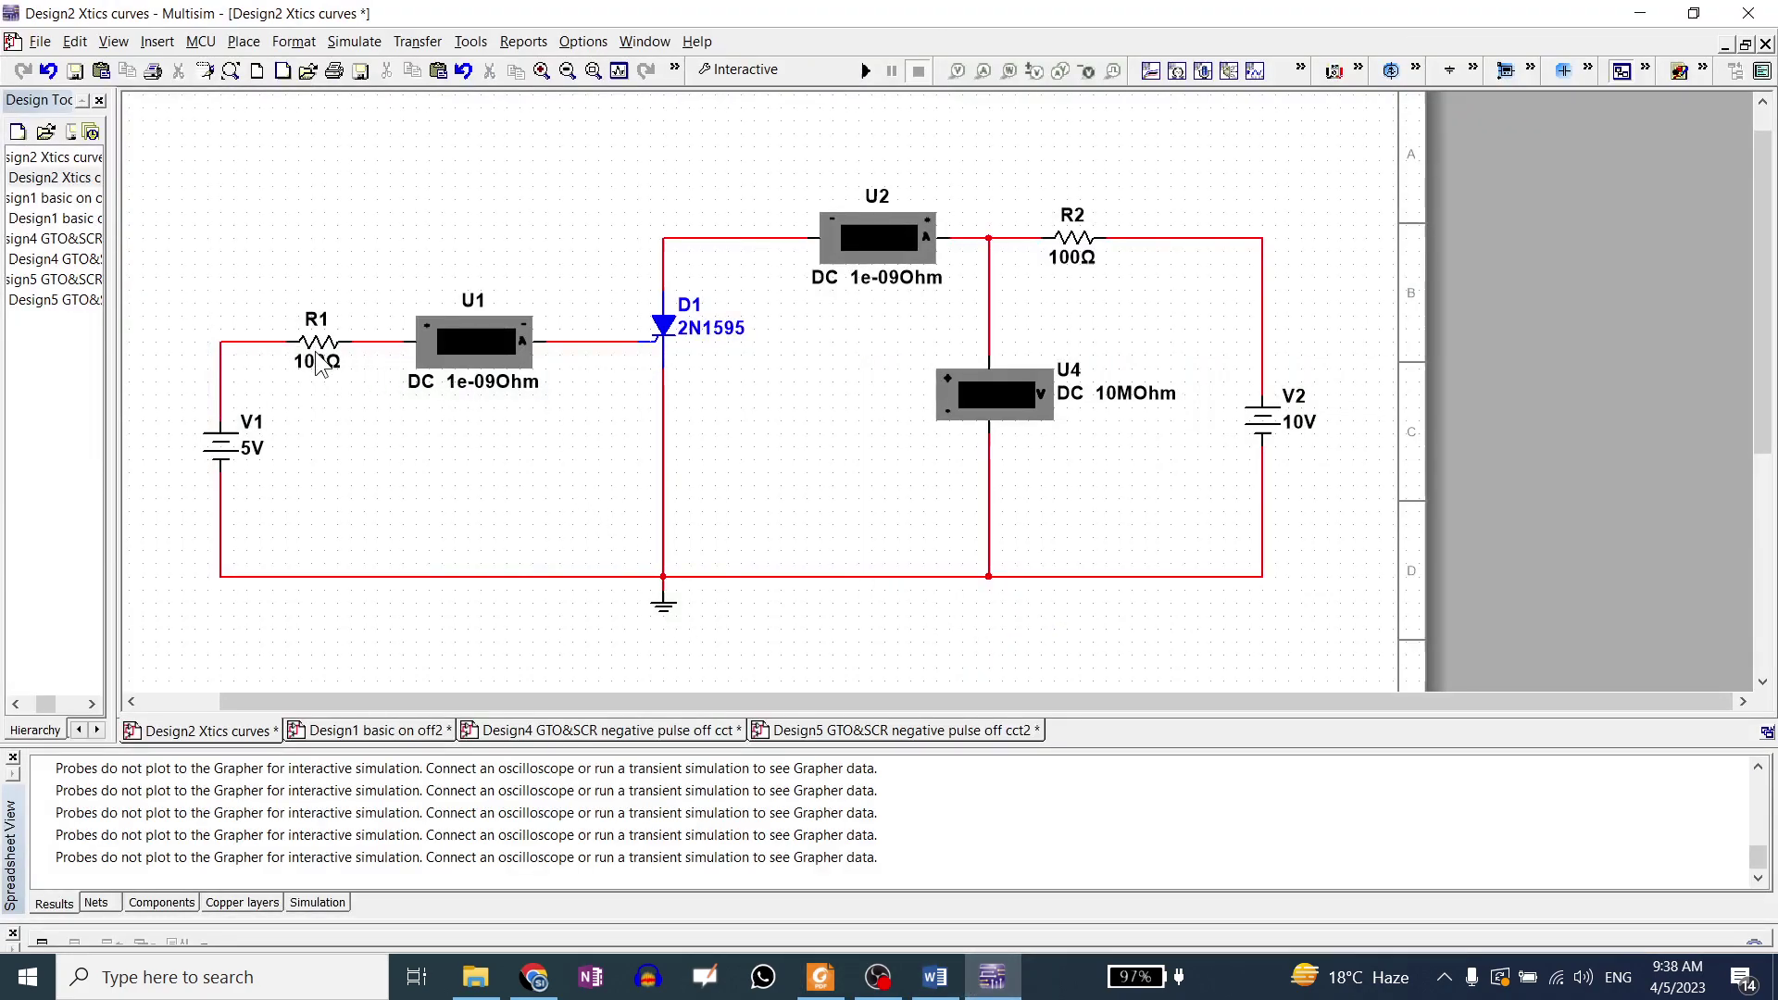
{"action": "left_click", "coordinate": [866, 70]}
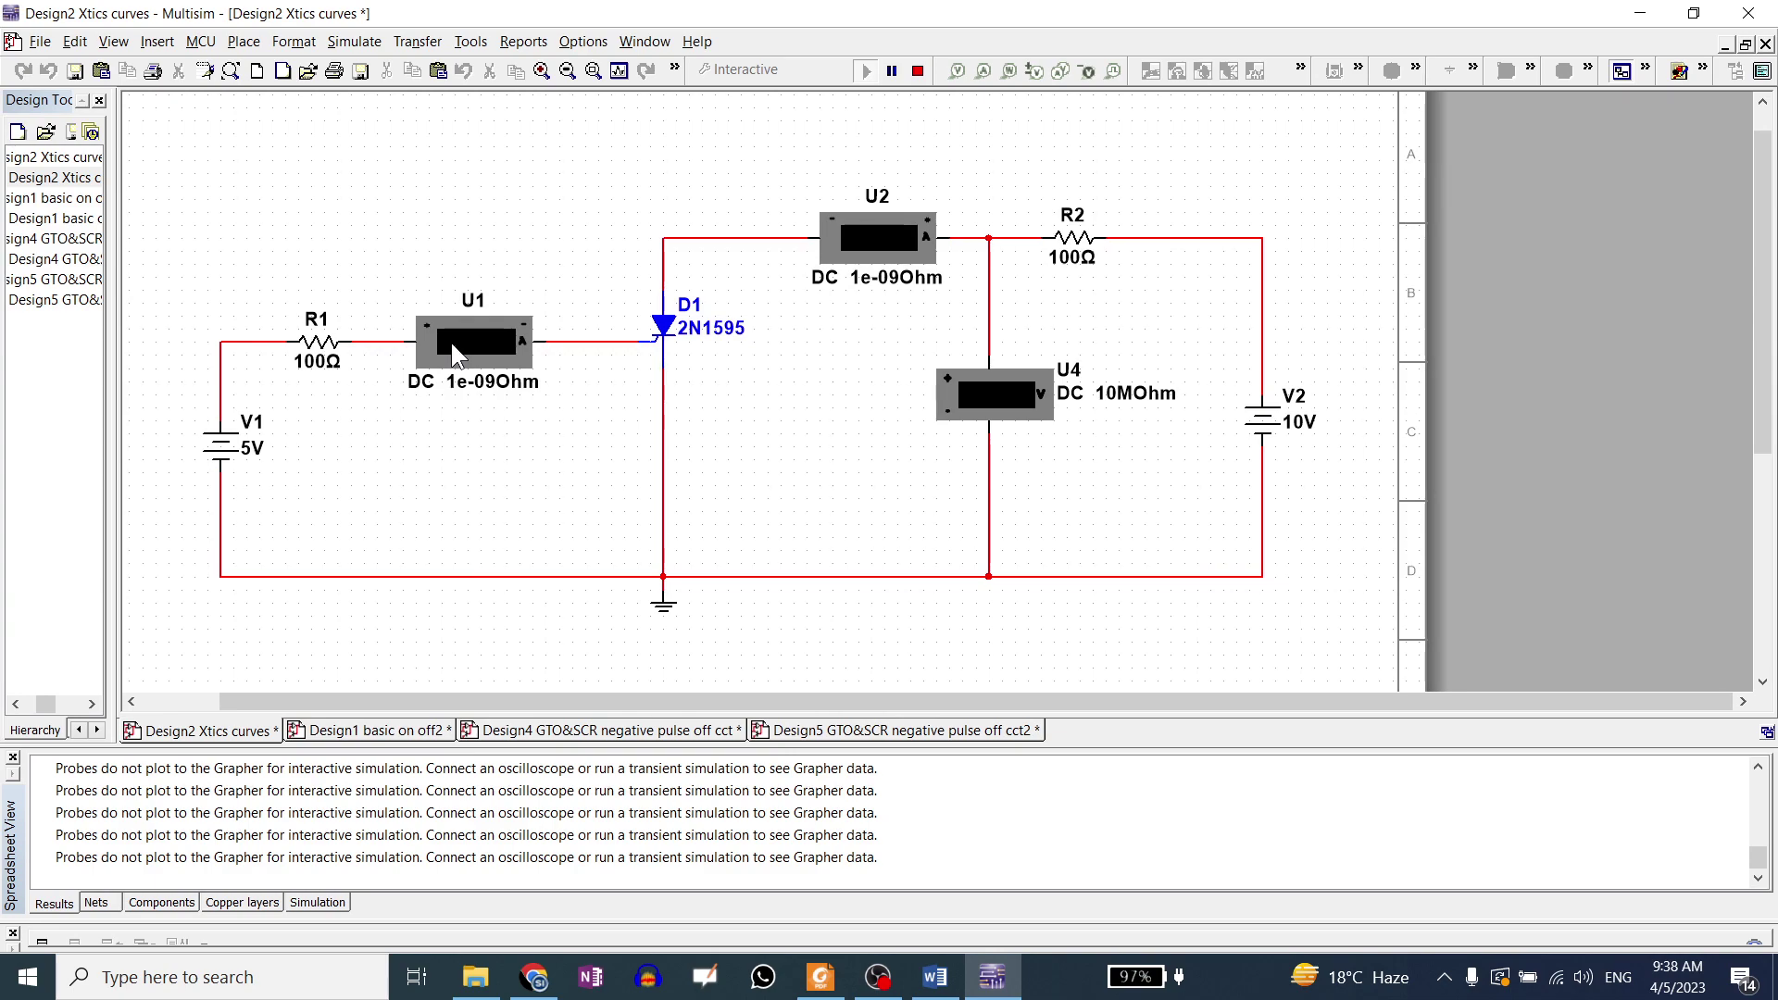
{"action": "double_click", "coordinate": [317, 341]}
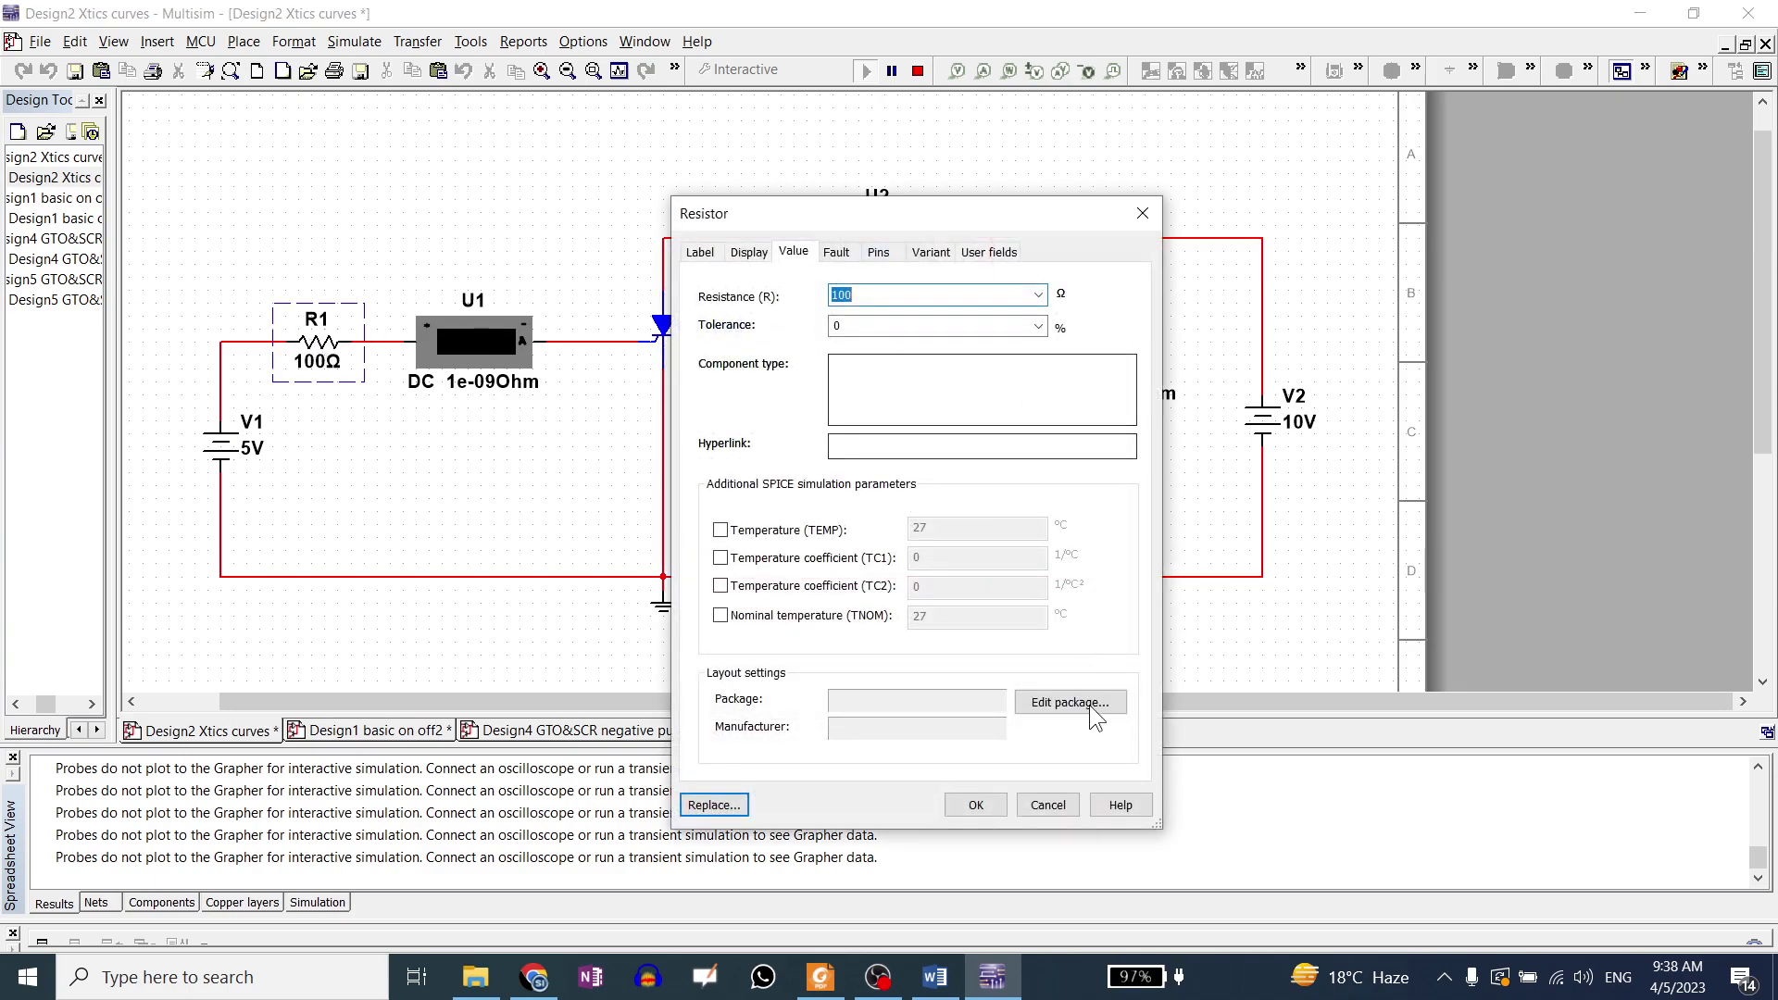
{"action": "left_click", "coordinate": [1061, 807]}
{"action": "left_click", "coordinate": [912, 74]}
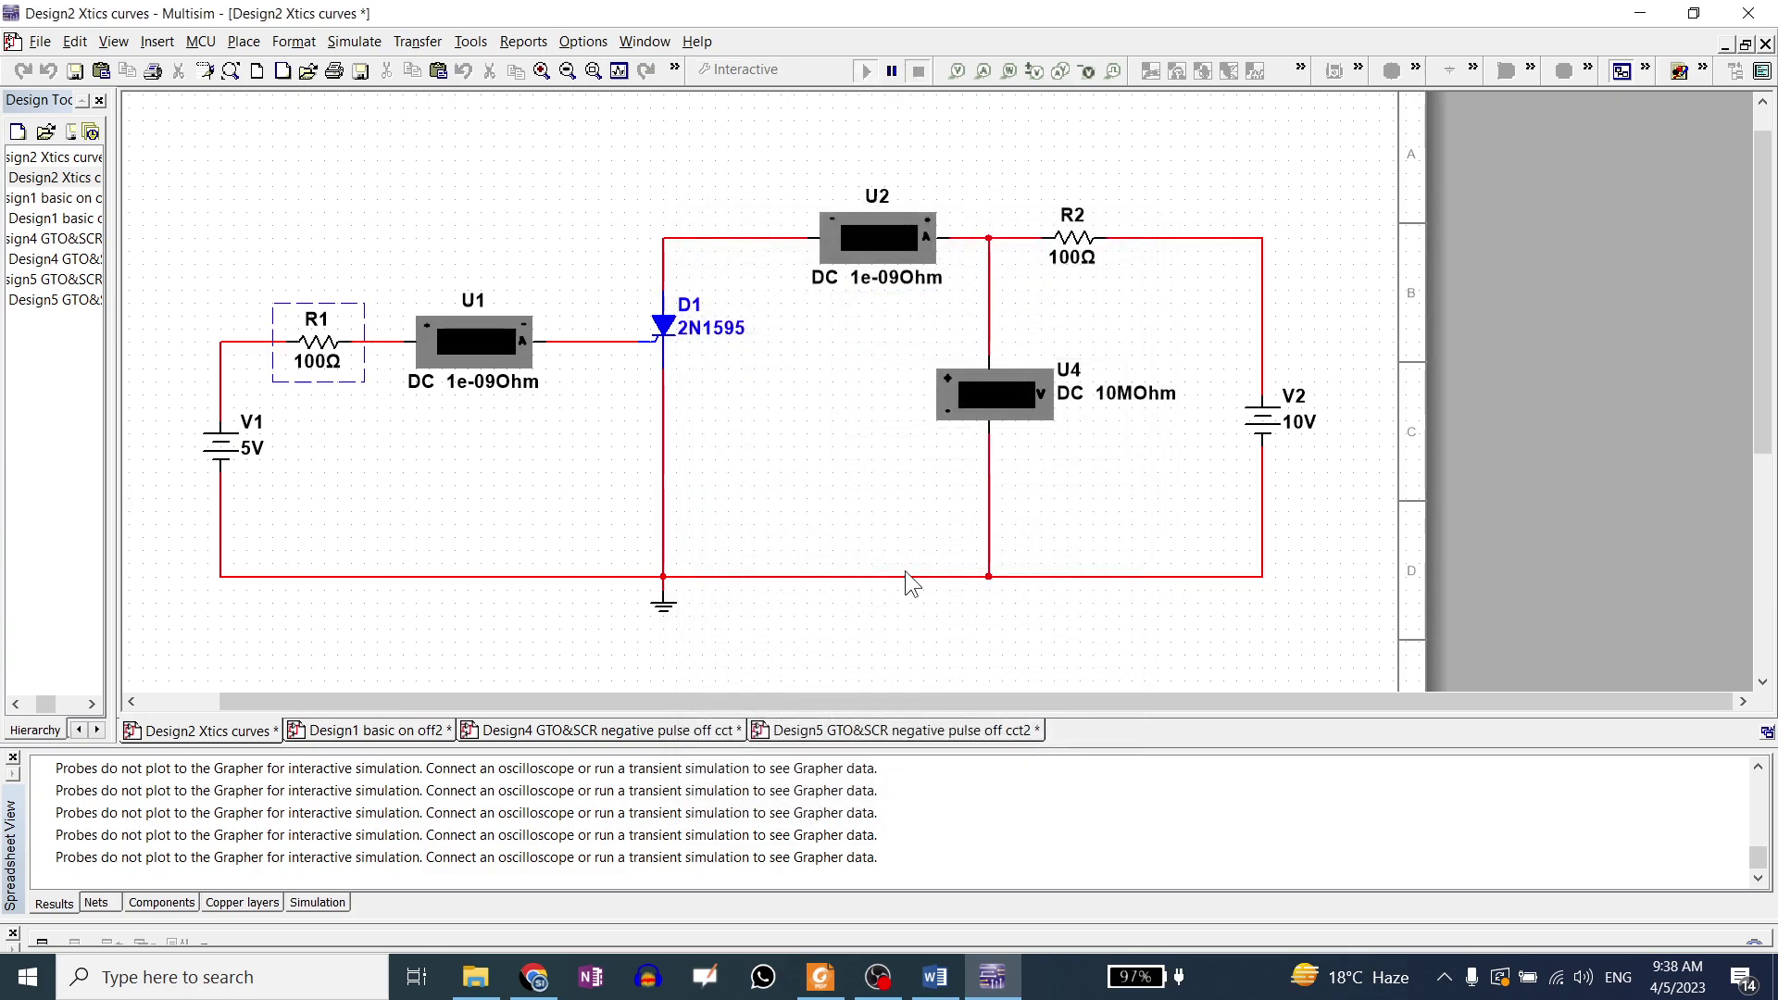
Consult the SCR characteristics table in Foxit Reader, return to Multisim, set R1 to 800 Ω, and run and stop the simulation.
{"action": "left_click", "coordinate": [819, 977]}
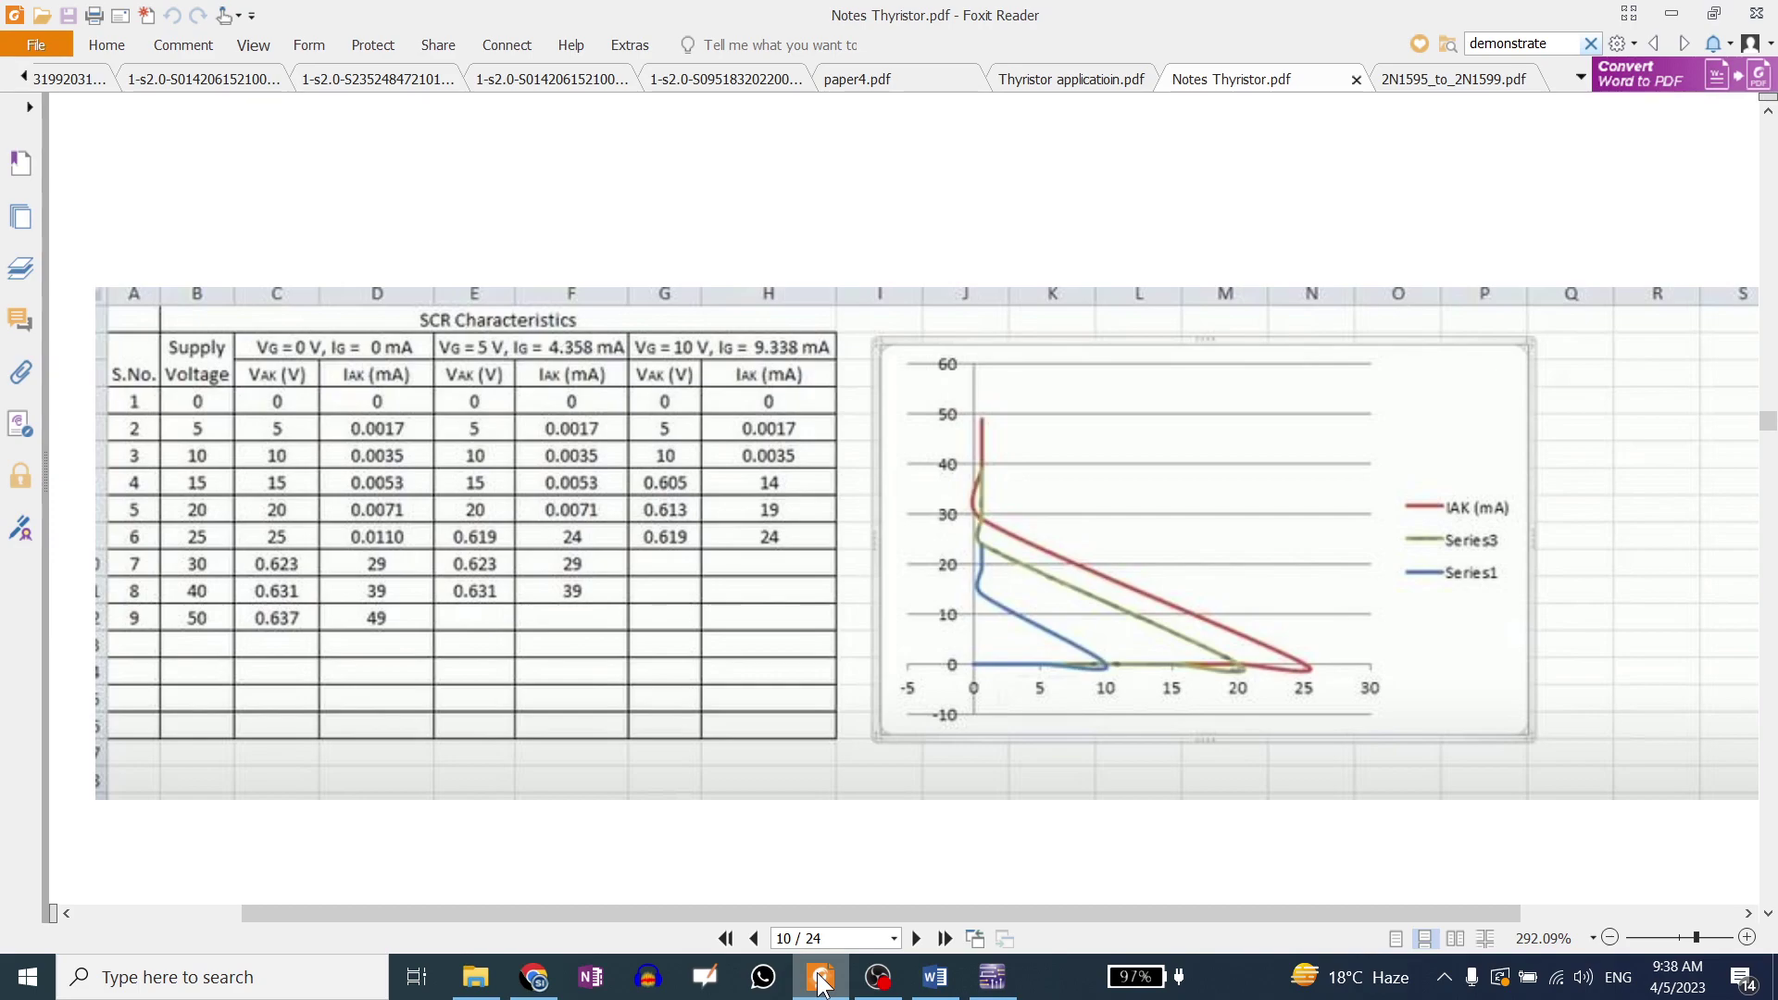
{"action": "left_click", "coordinate": [819, 979]}
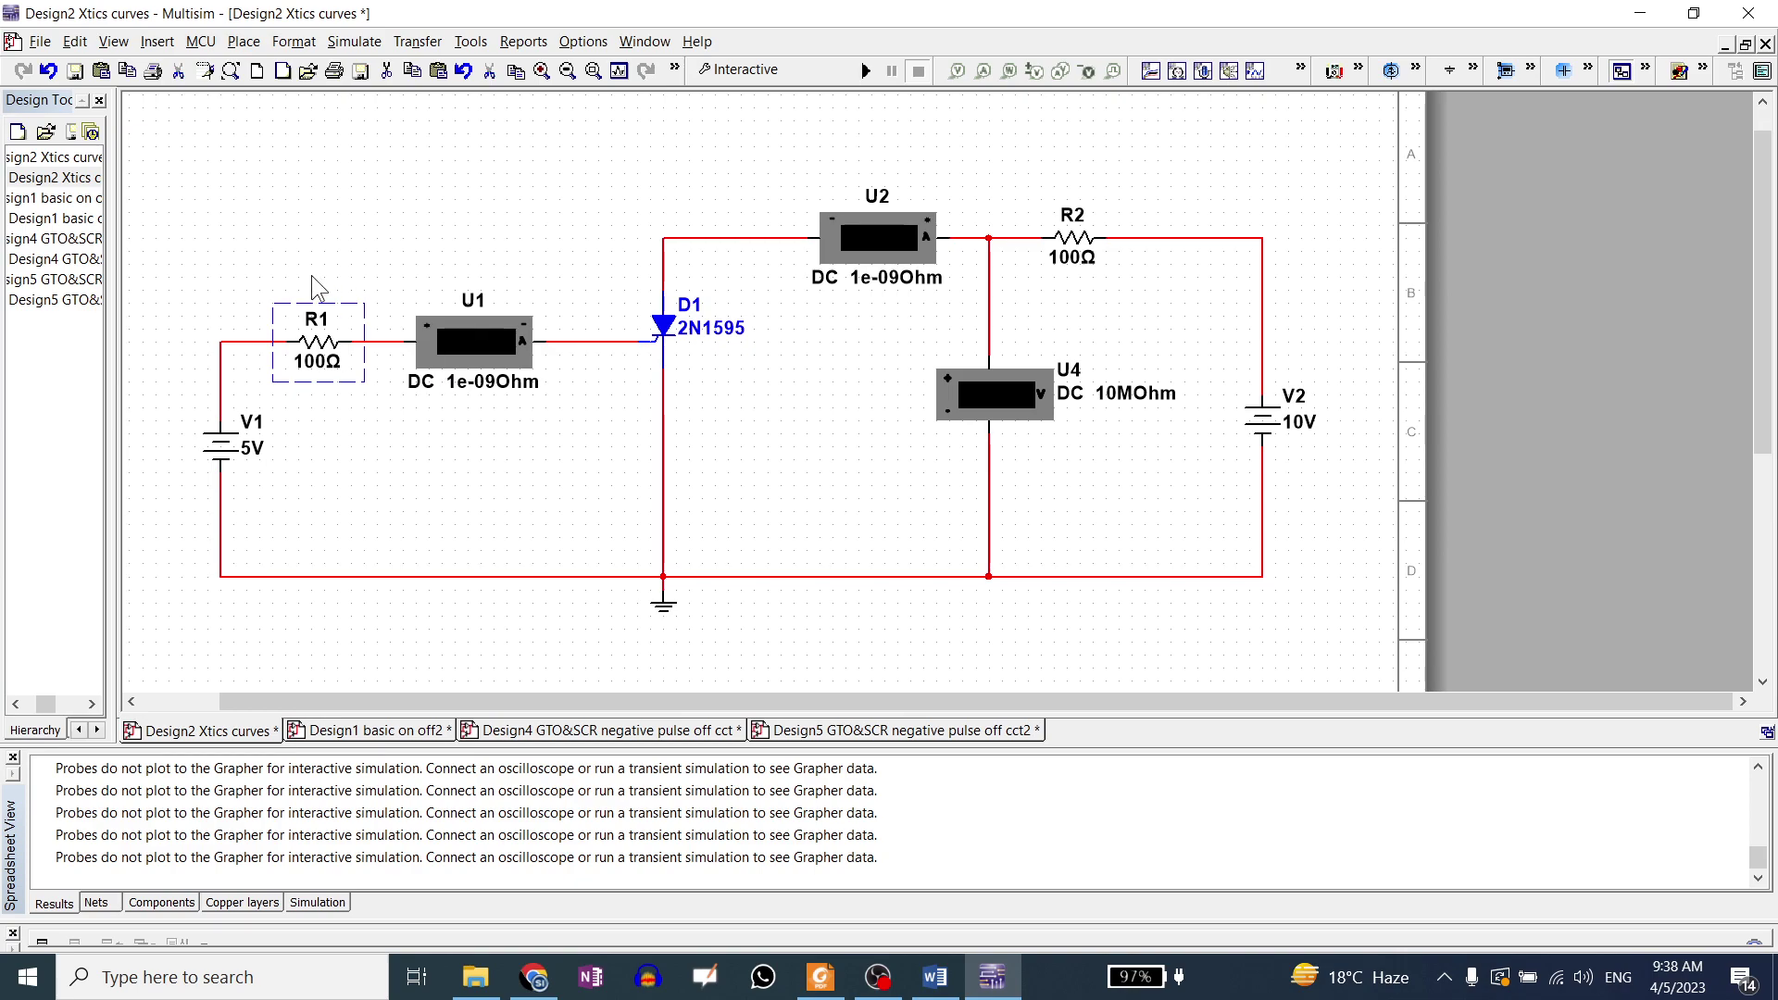
{"action": "left_click", "coordinate": [311, 329]}
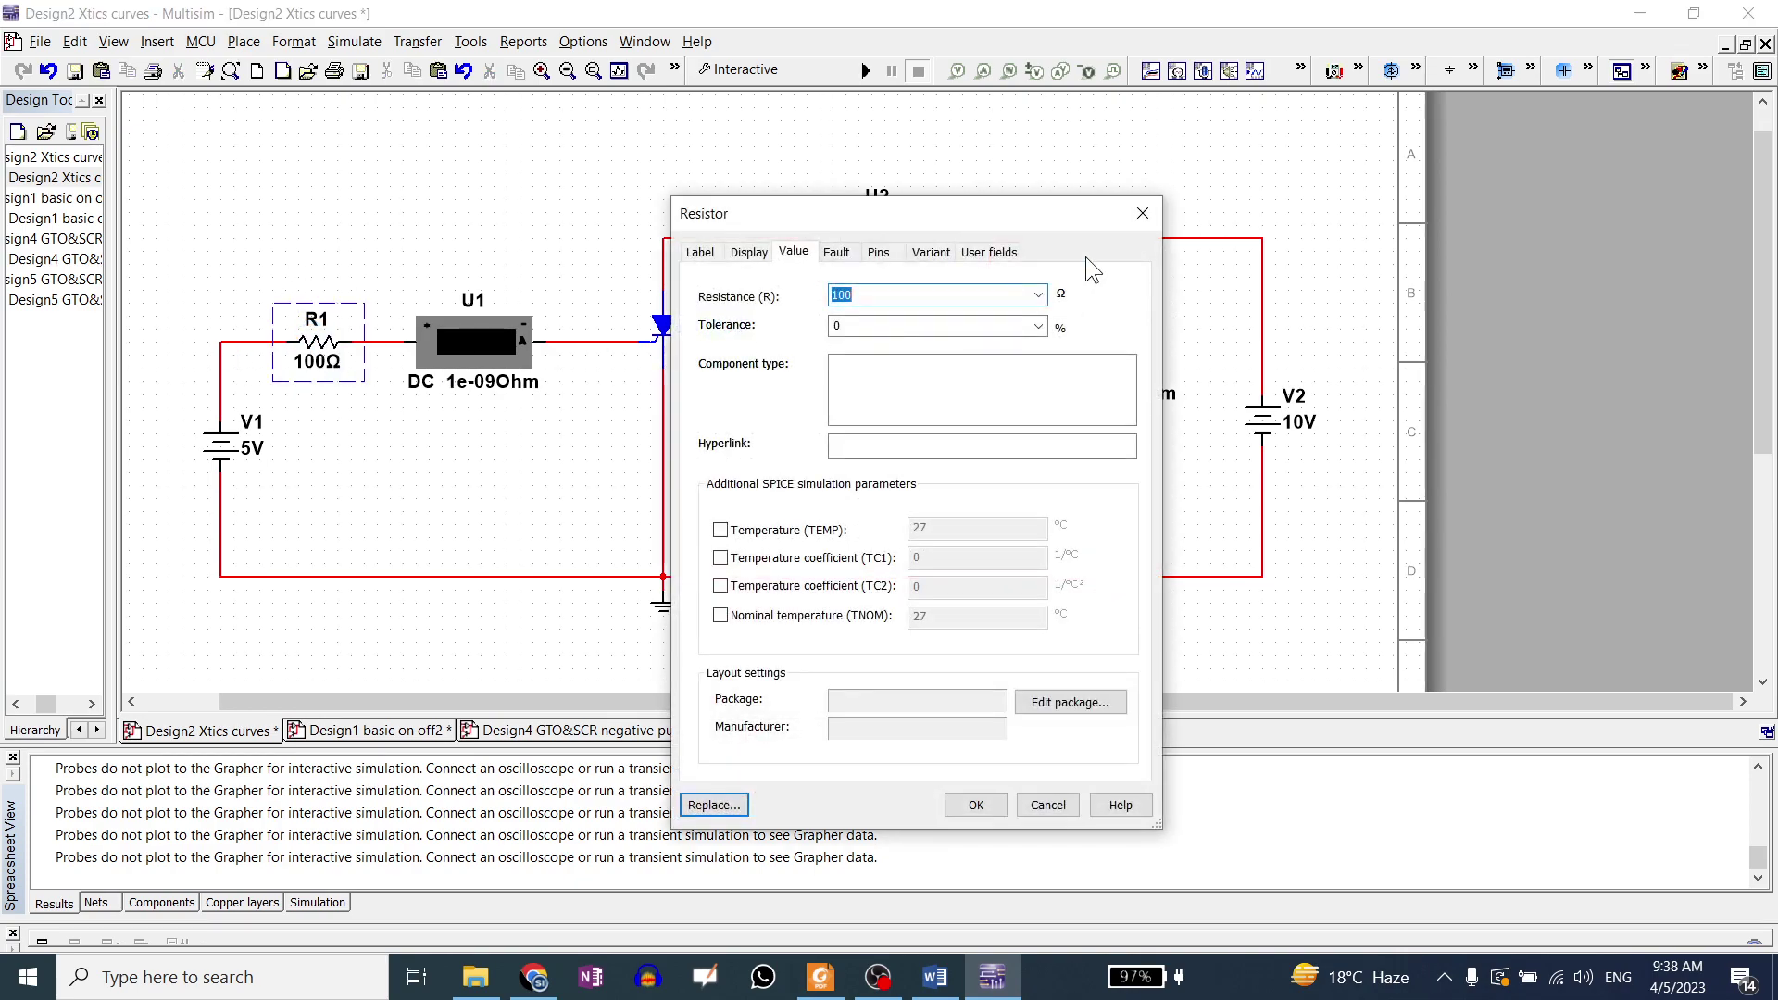
{"action": "left_click", "coordinate": [1148, 206]}
{"action": "double_click", "coordinate": [315, 357]}
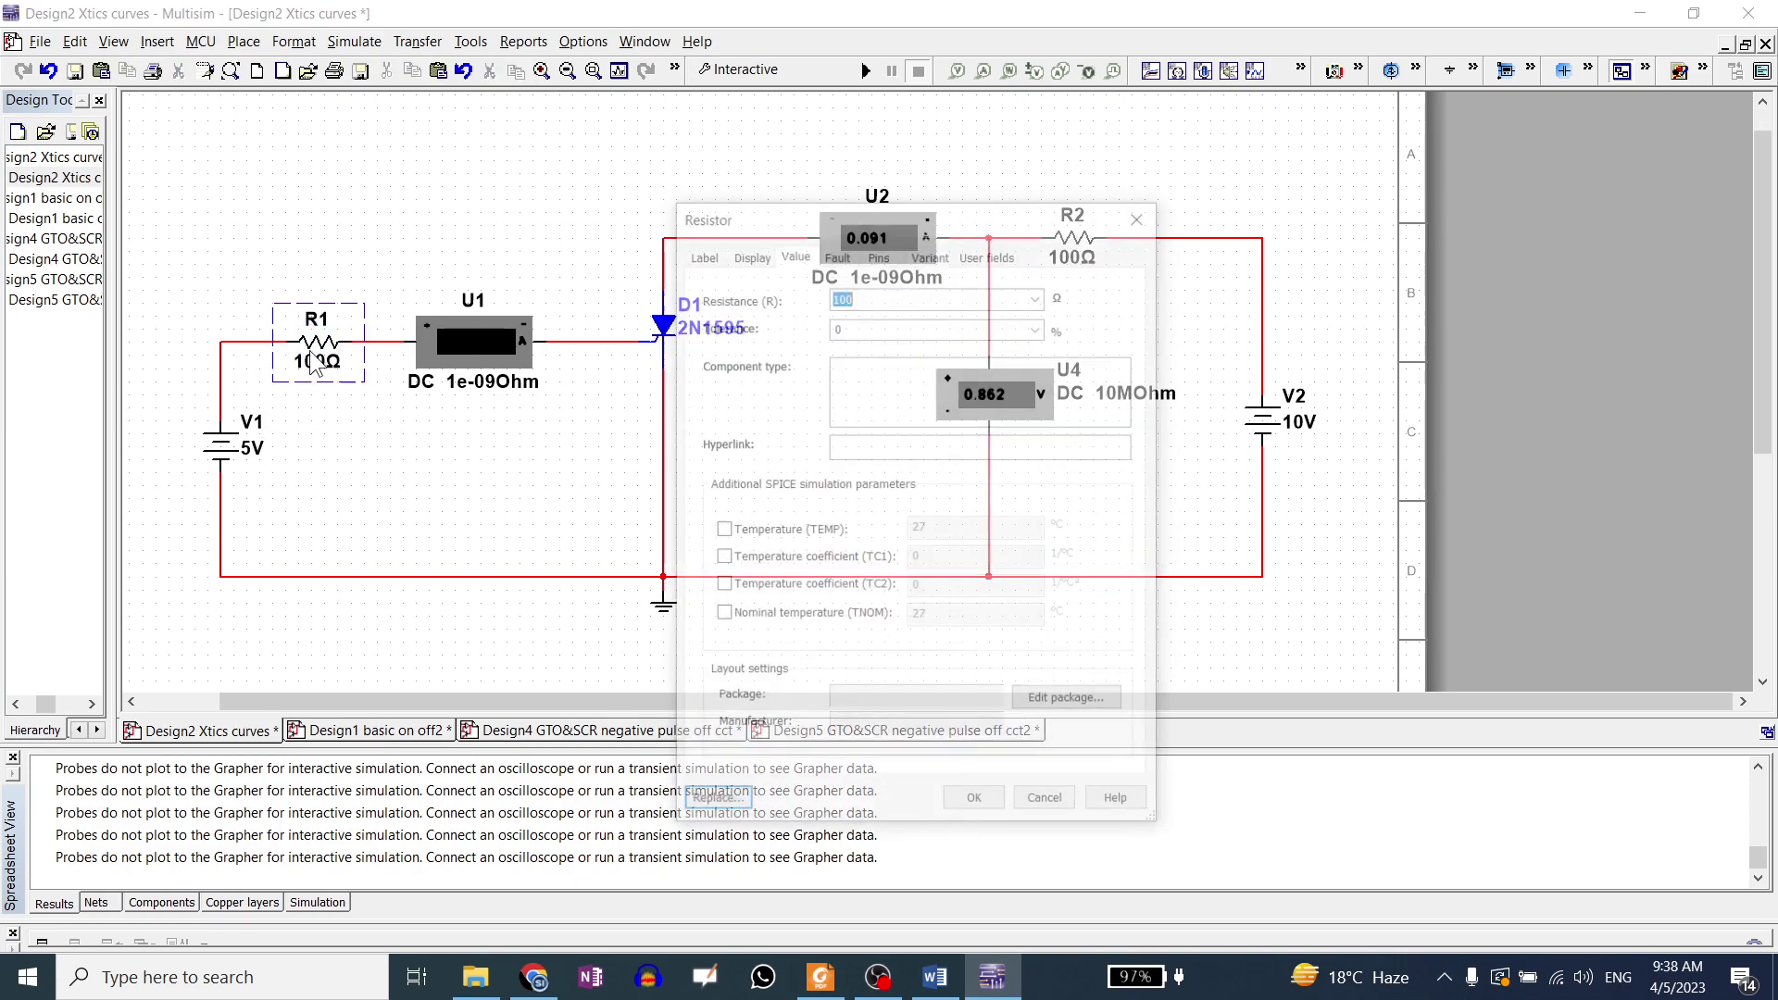
{"action": "type", "text": "800"}
{"action": "key", "text": "Return"}
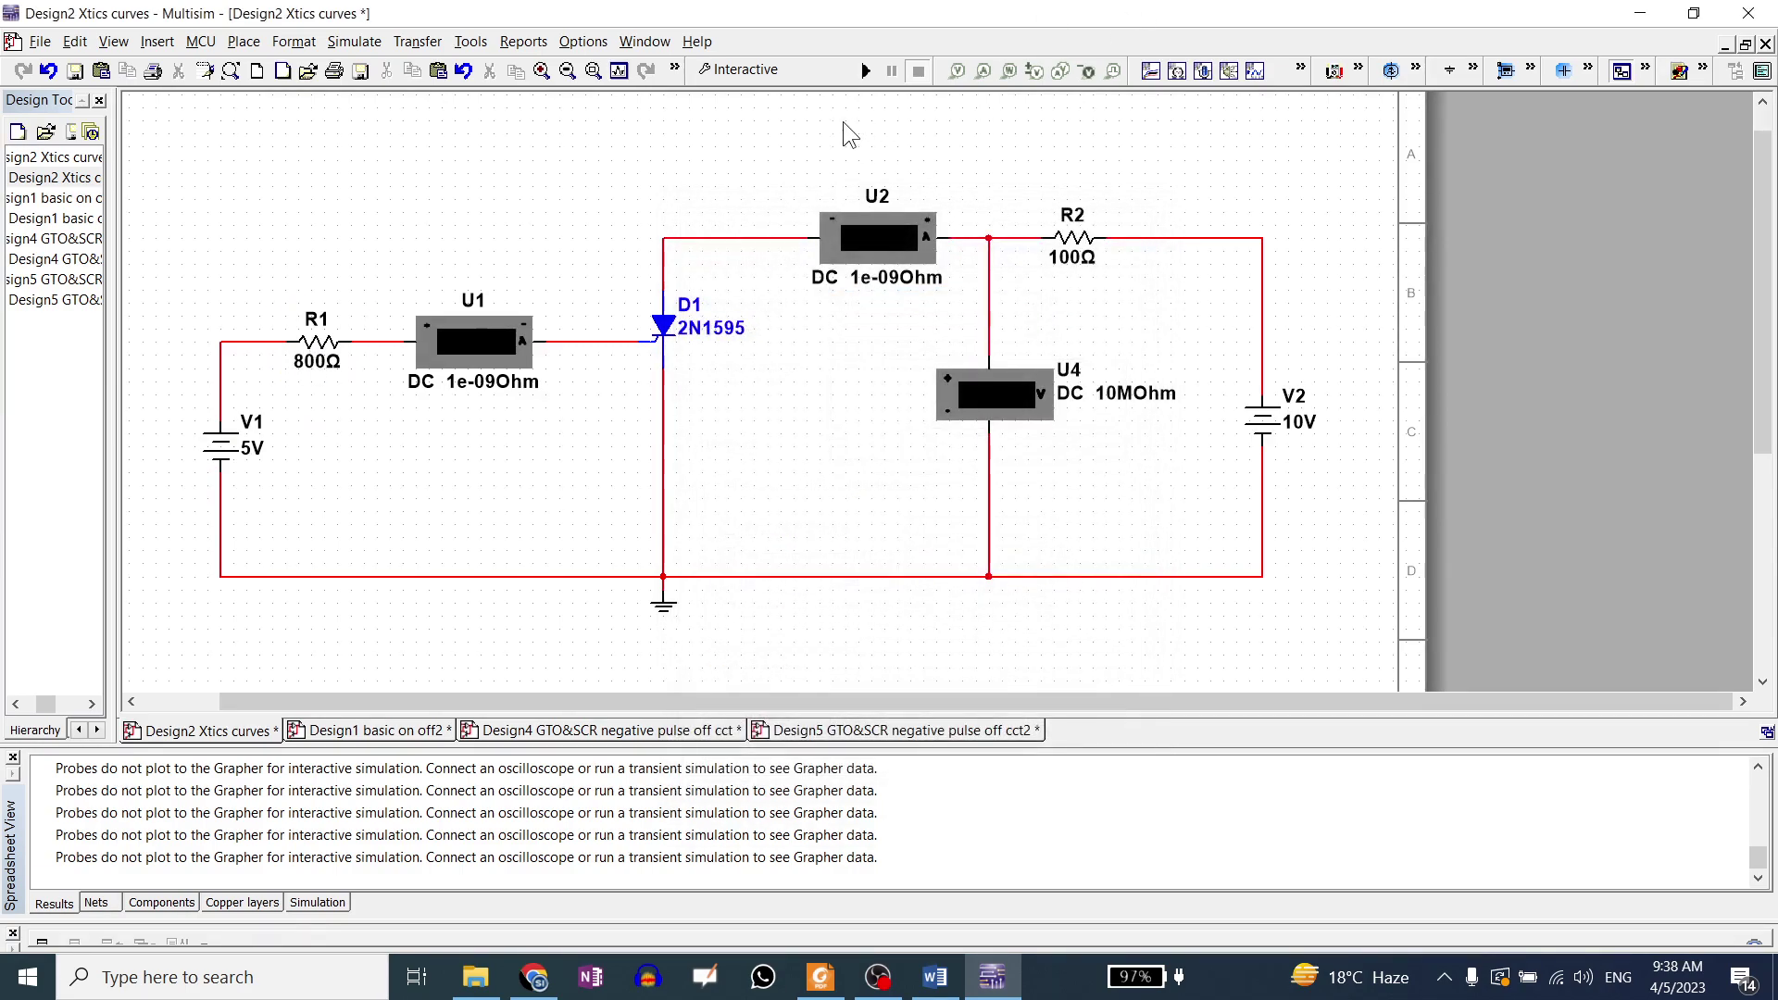
{"action": "left_click", "coordinate": [867, 71]}
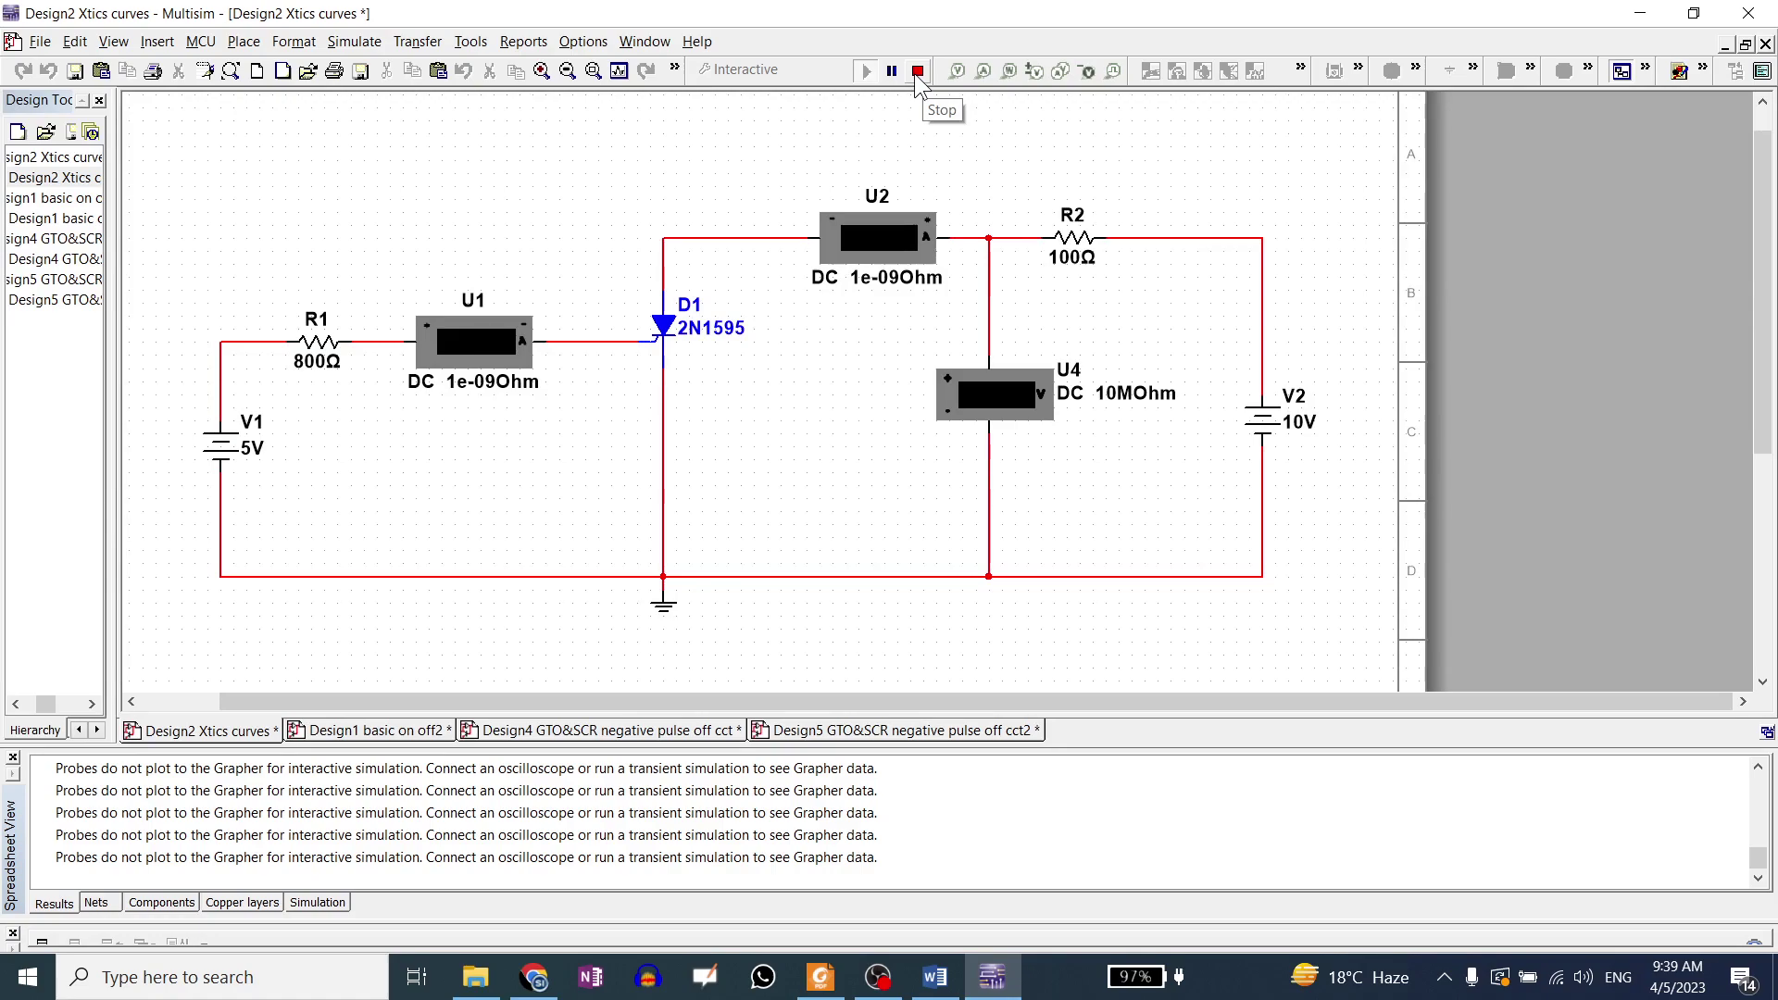
{"action": "left_click", "coordinate": [915, 72]}
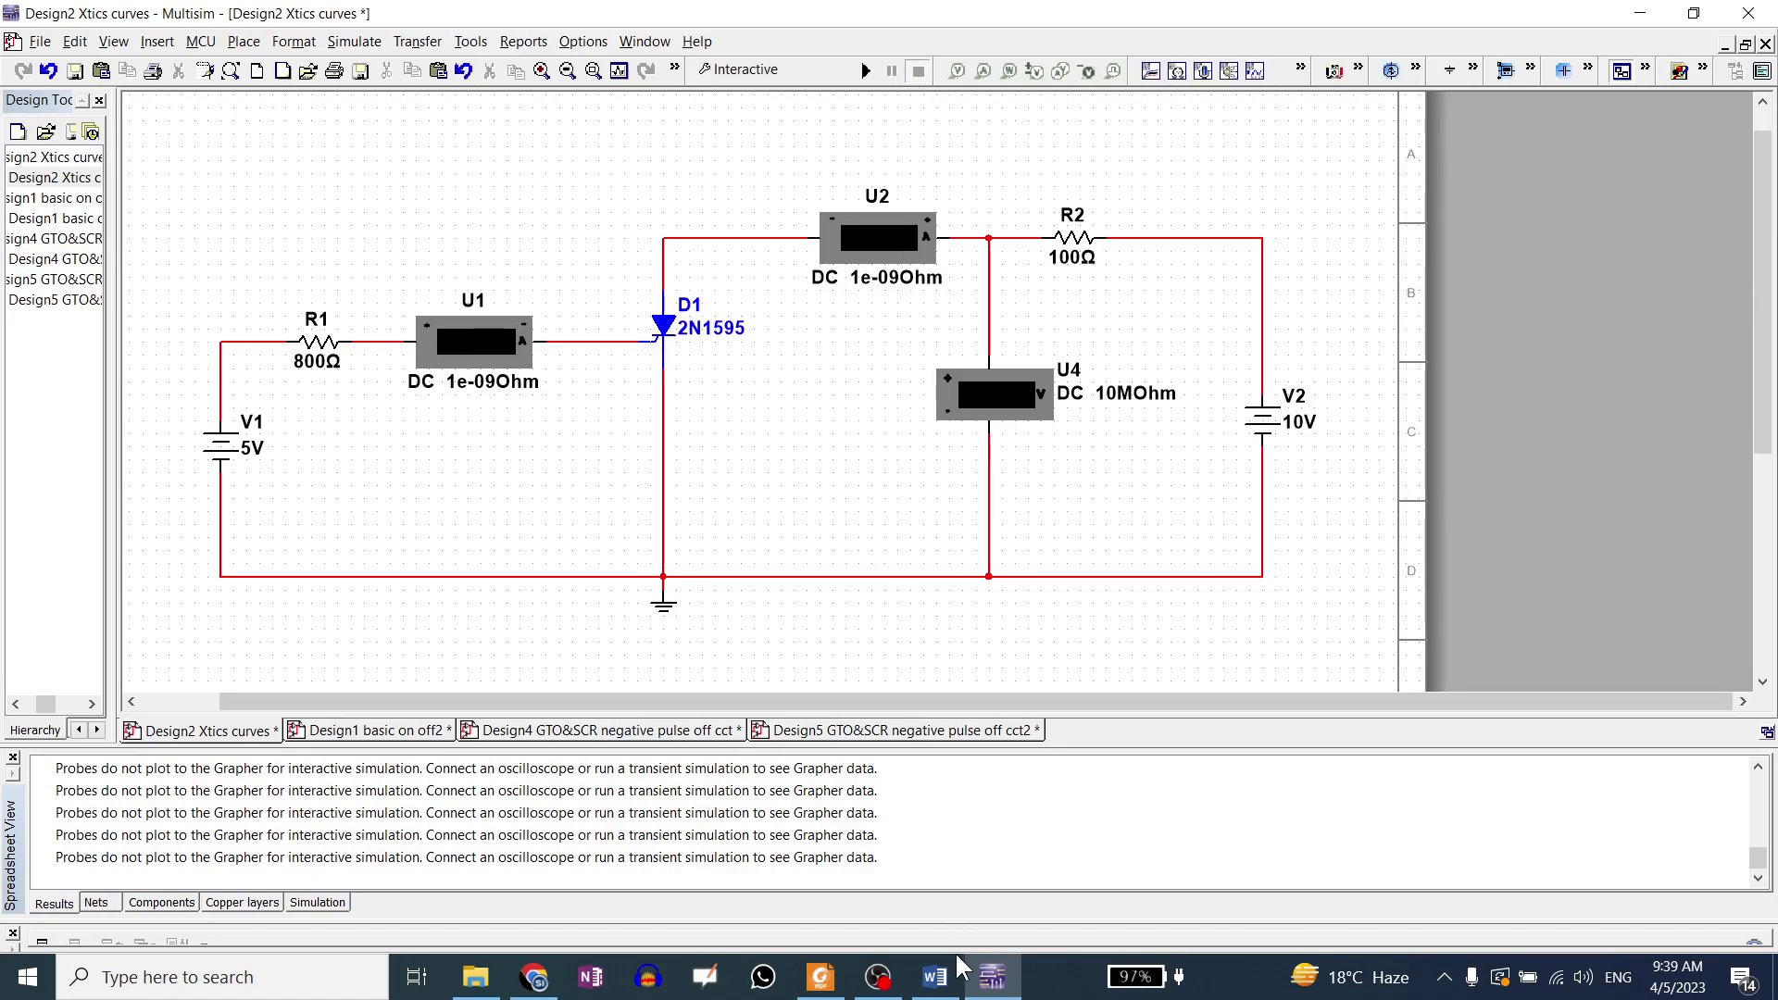
Set R1's resistance to 900 Ω, and run and stop the simulation to test the gate circuit.
{"action": "double_click", "coordinate": [326, 361]}
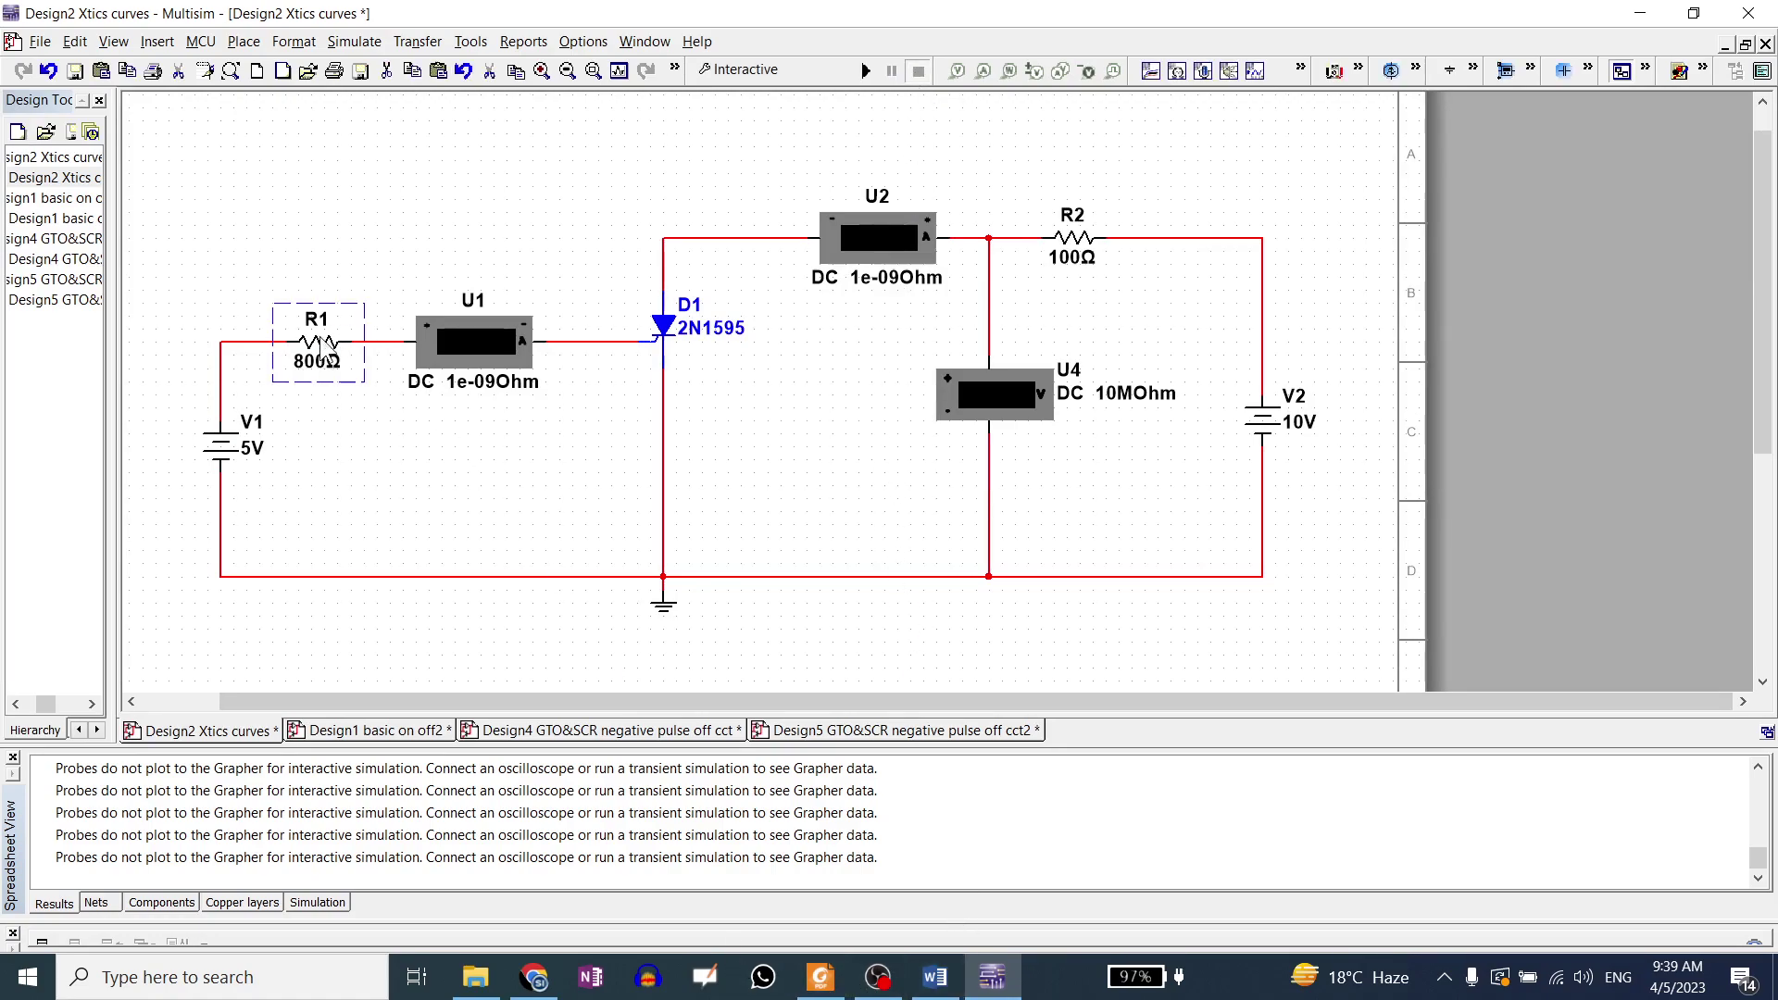
{"action": "type", "text": "900"}
{"action": "key", "text": "Return"}
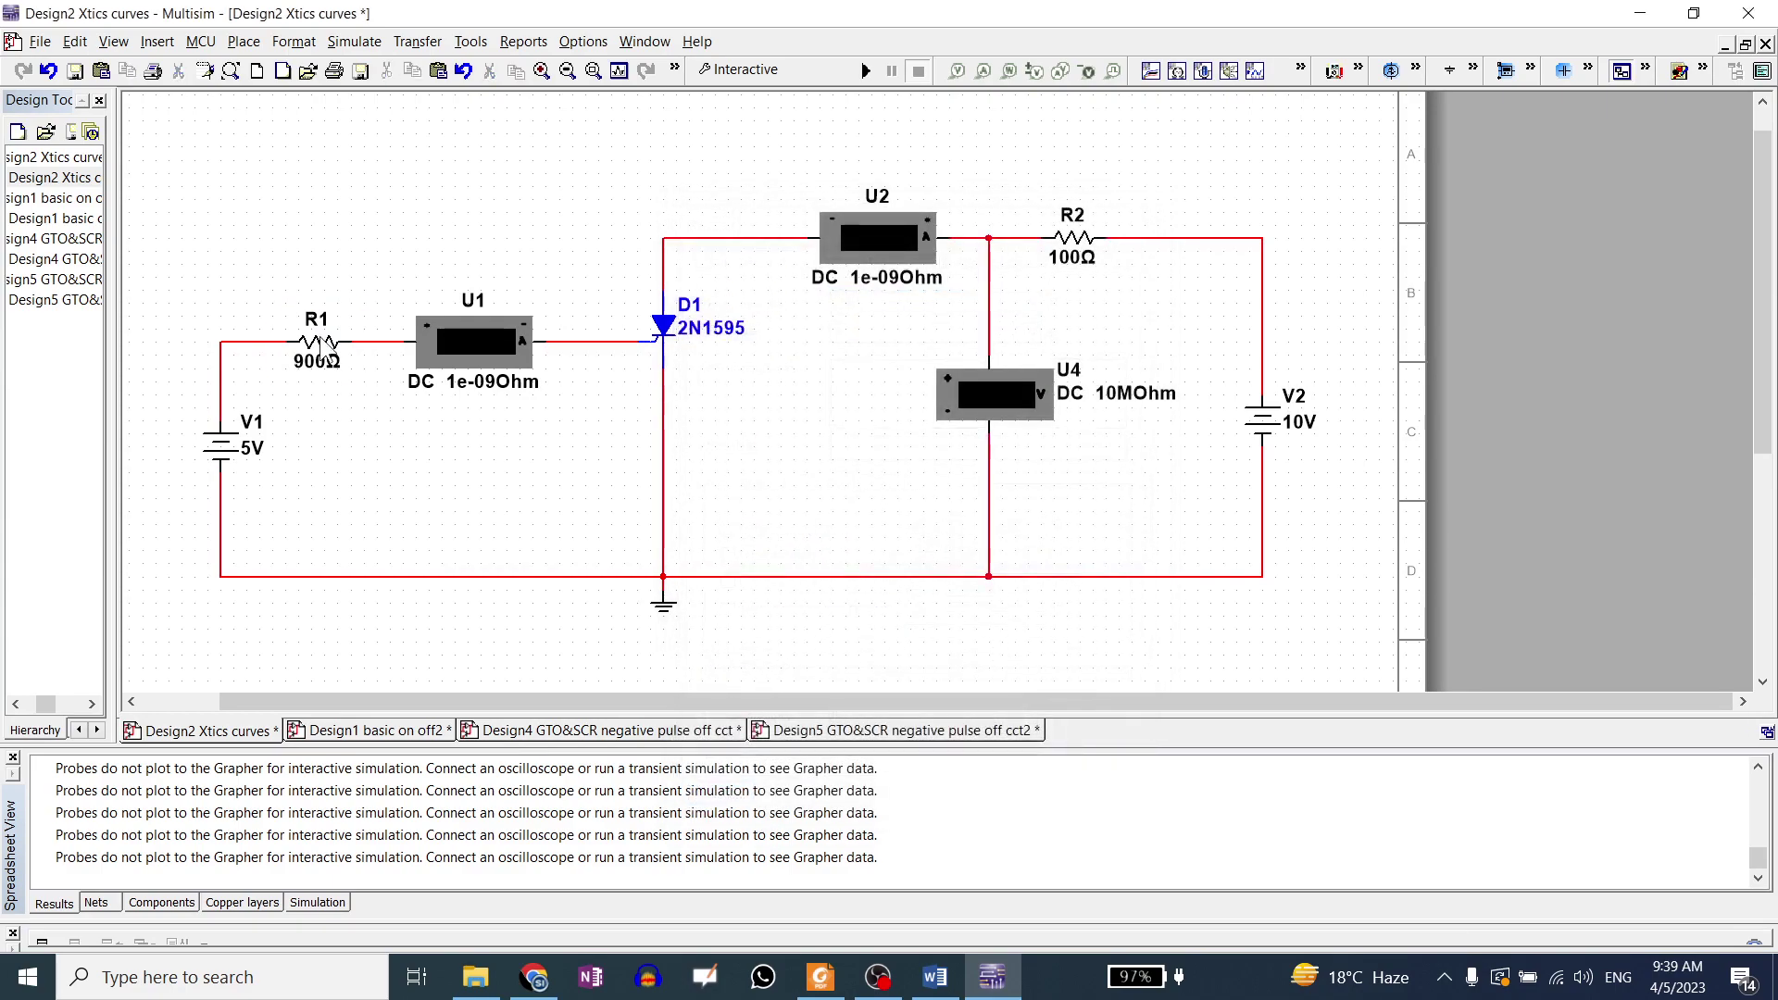
{"action": "left_click", "coordinate": [865, 71]}
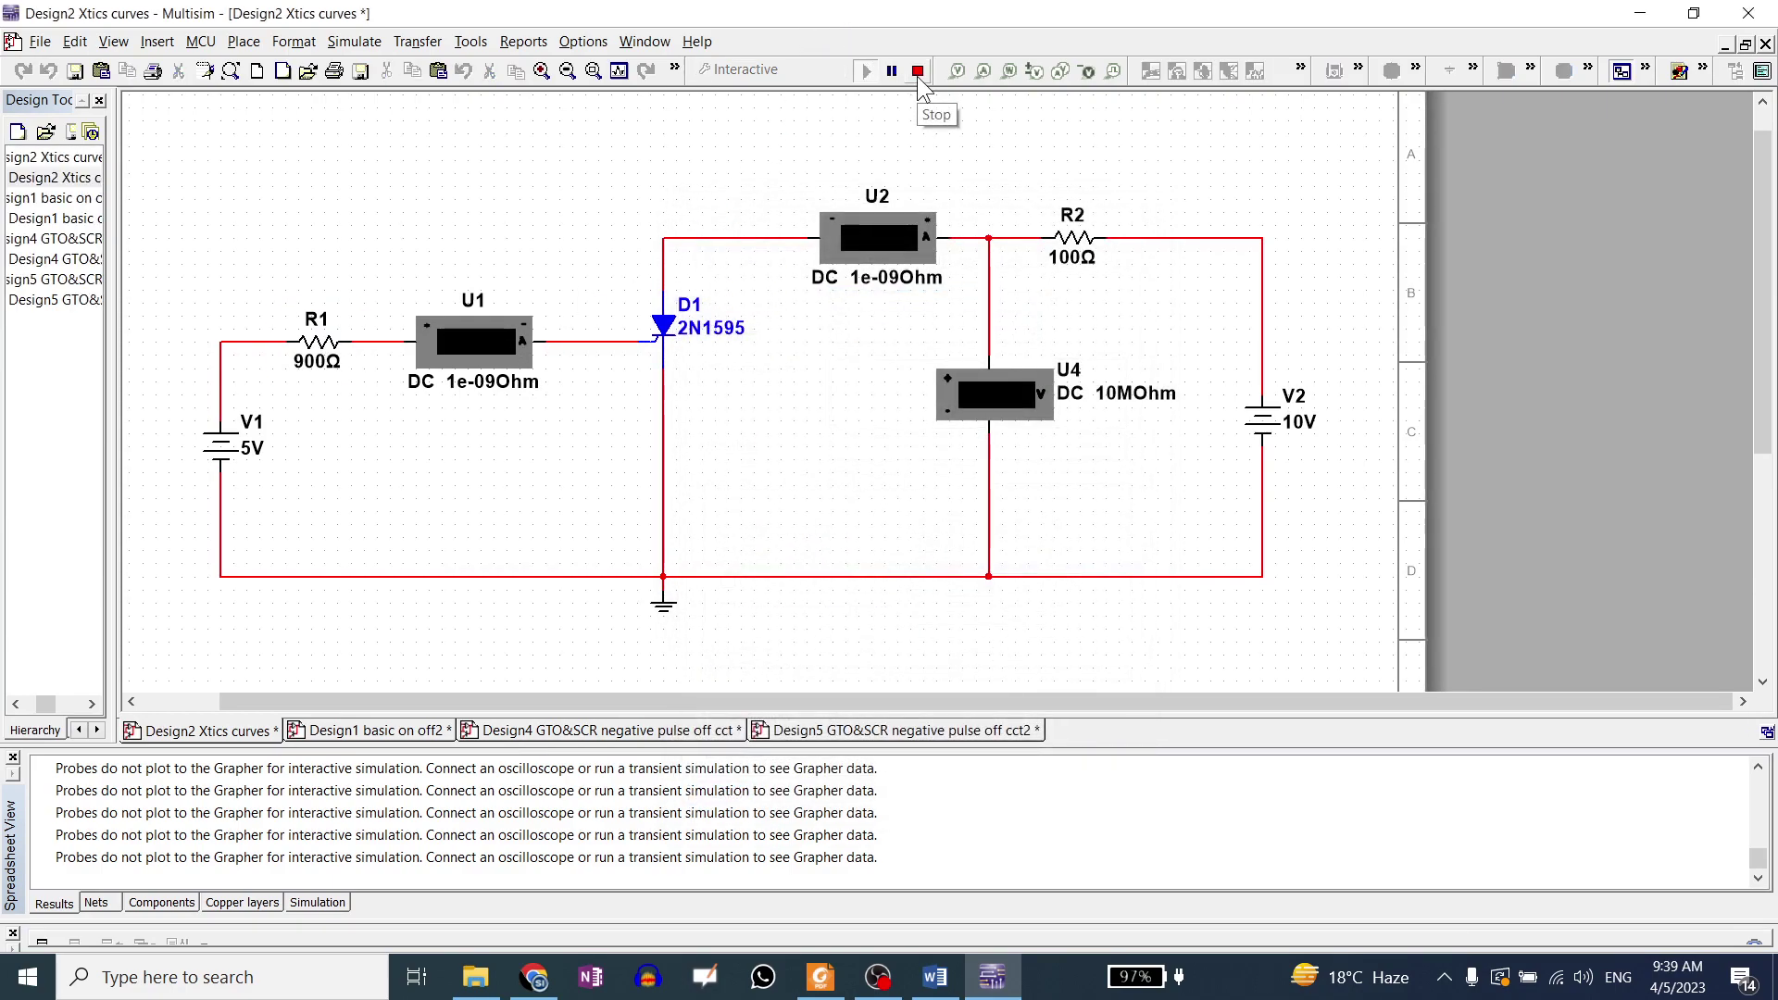
{"action": "left_click", "coordinate": [917, 71]}
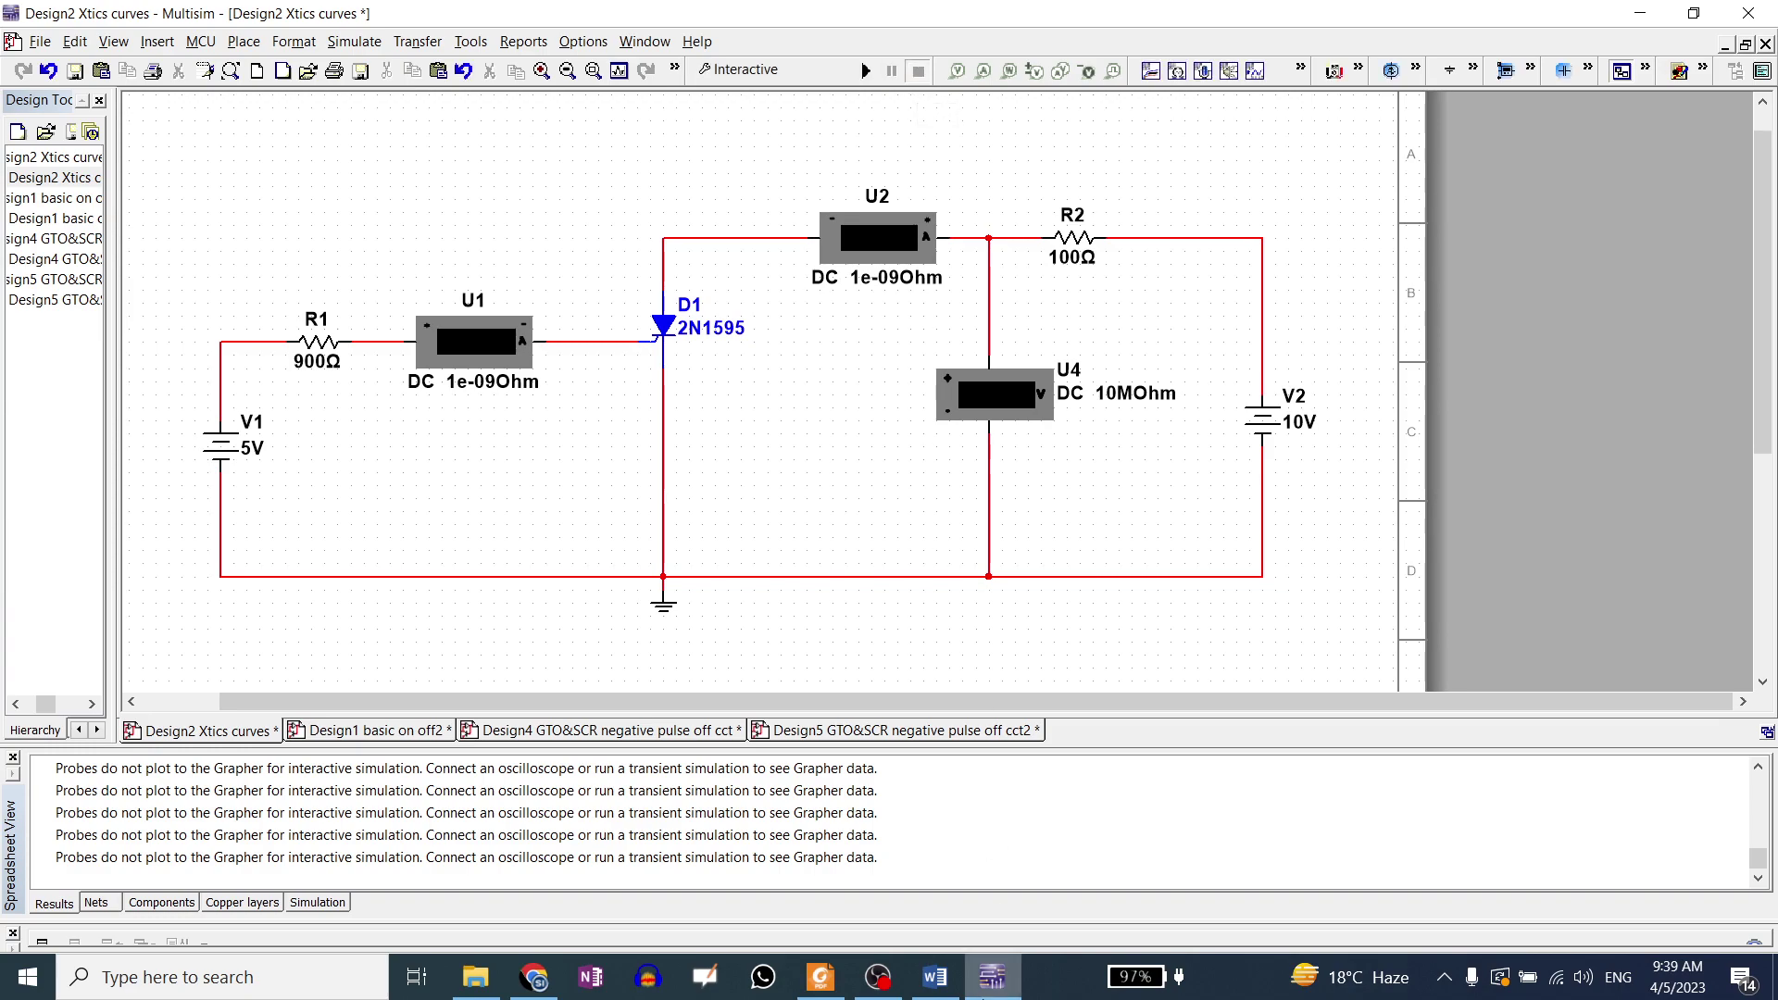
Check the characteristics table in Foxit Reader, return to Multisim, place a voltage probe on D1's anode wire, and run the simulation.
{"action": "left_click", "coordinate": [811, 987]}
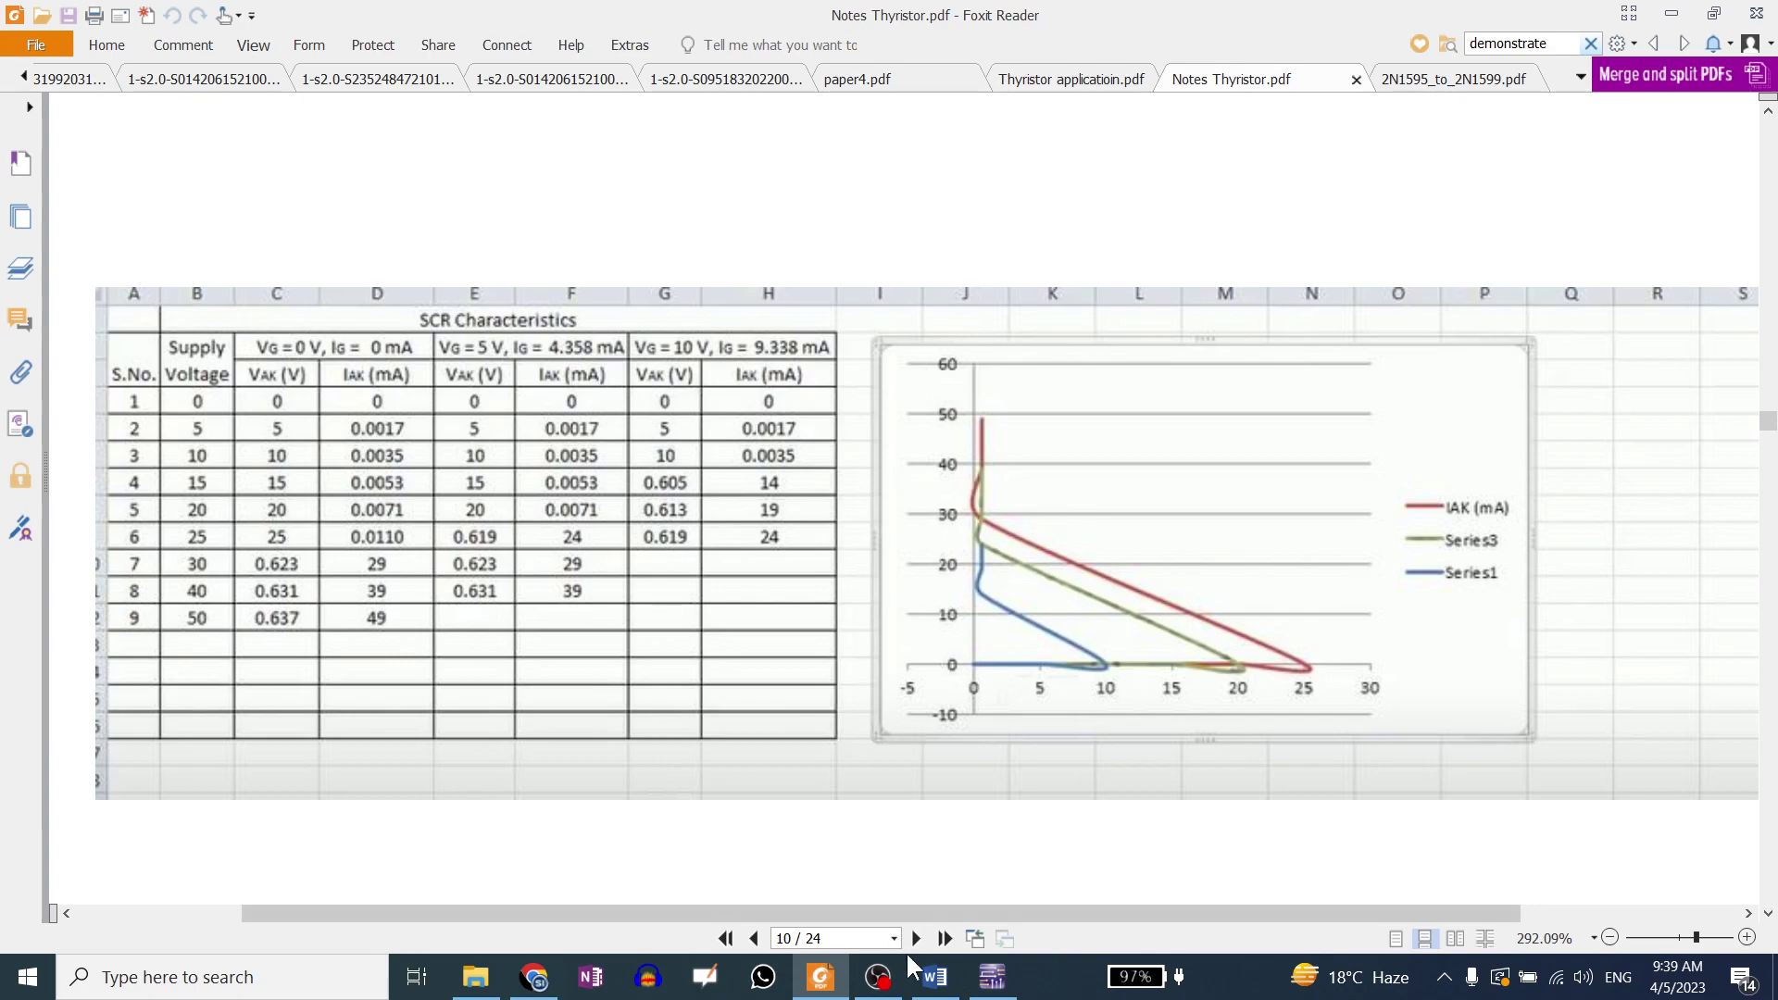
{"action": "left_click", "coordinate": [992, 979]}
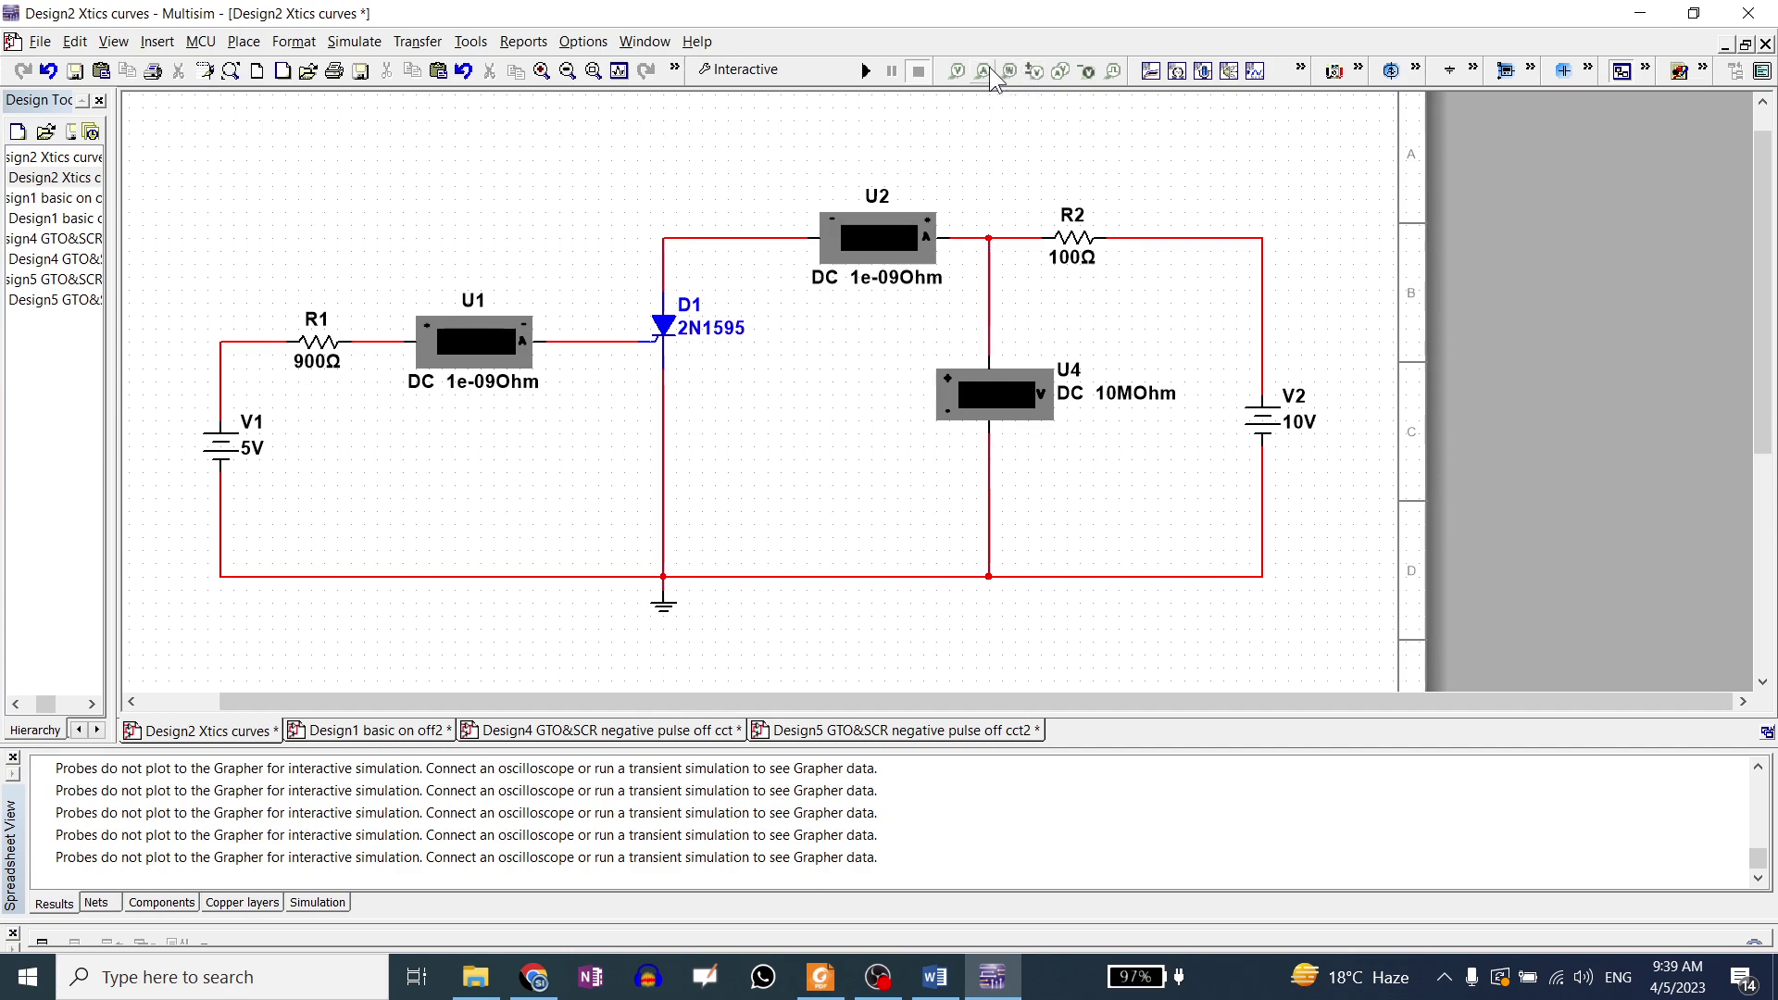
{"action": "left_click", "coordinate": [957, 71]}
{"action": "left_click", "coordinate": [695, 245]}
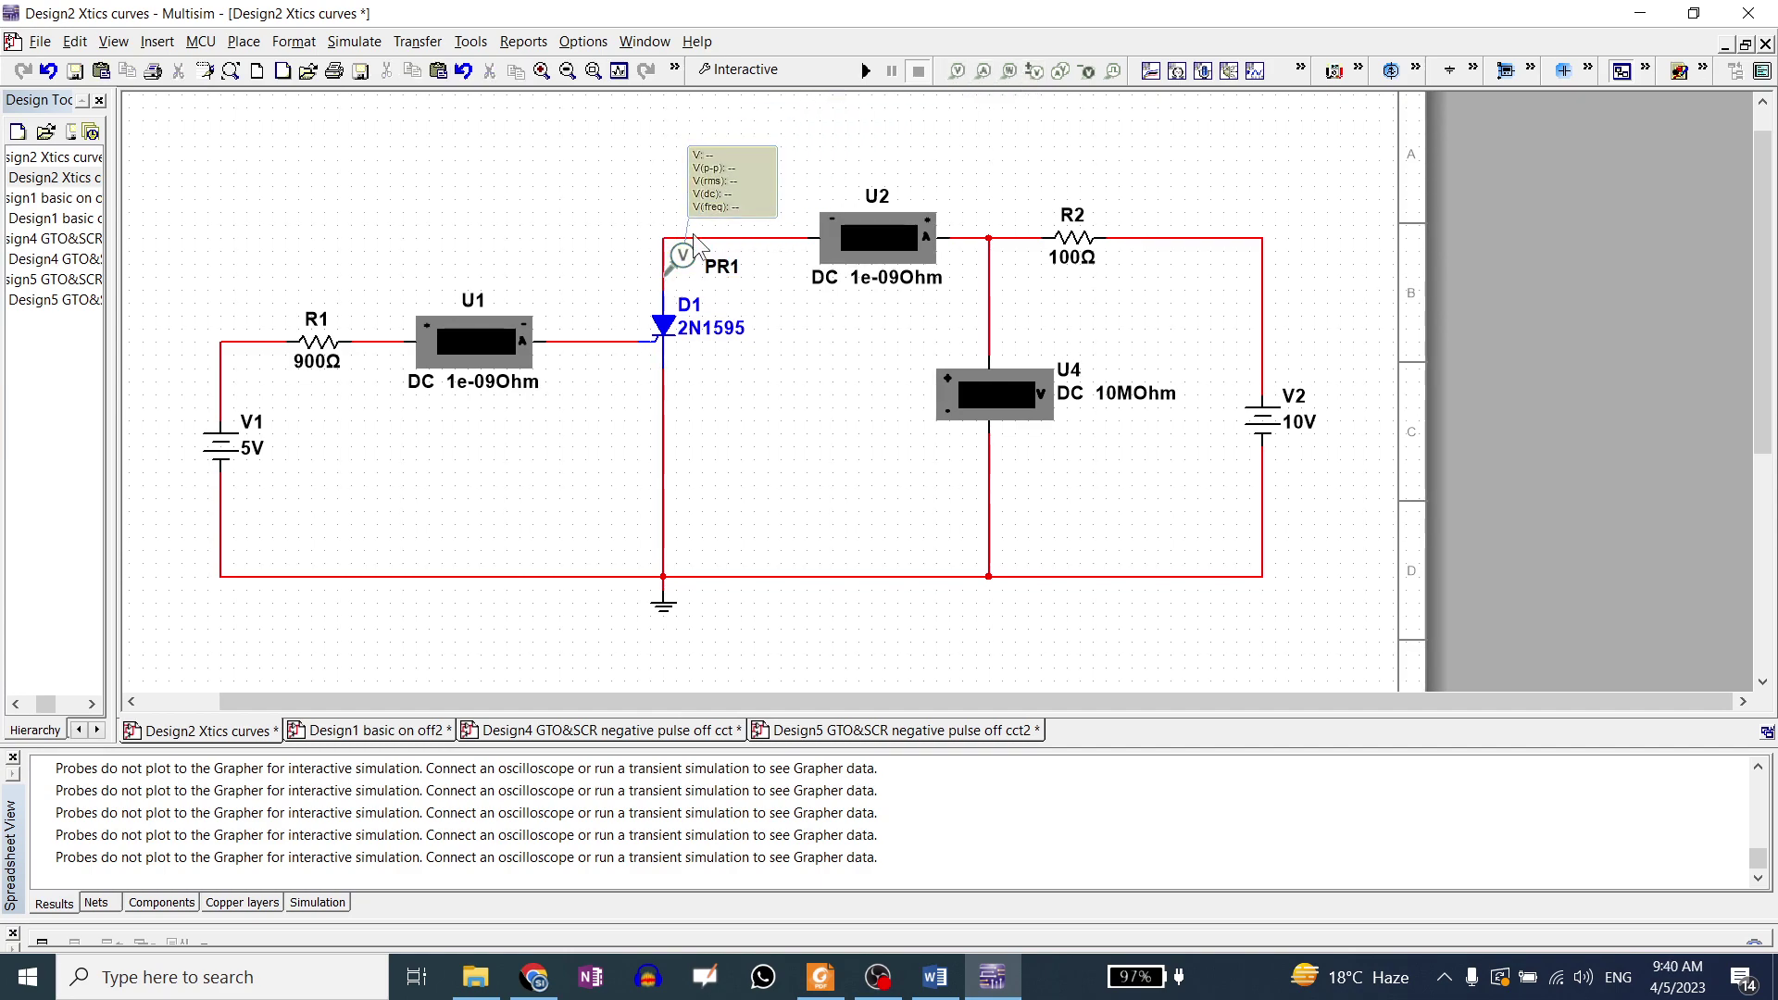
{"action": "left_click_drag", "start_coordinate": [732, 185], "coordinate": [607, 183]}
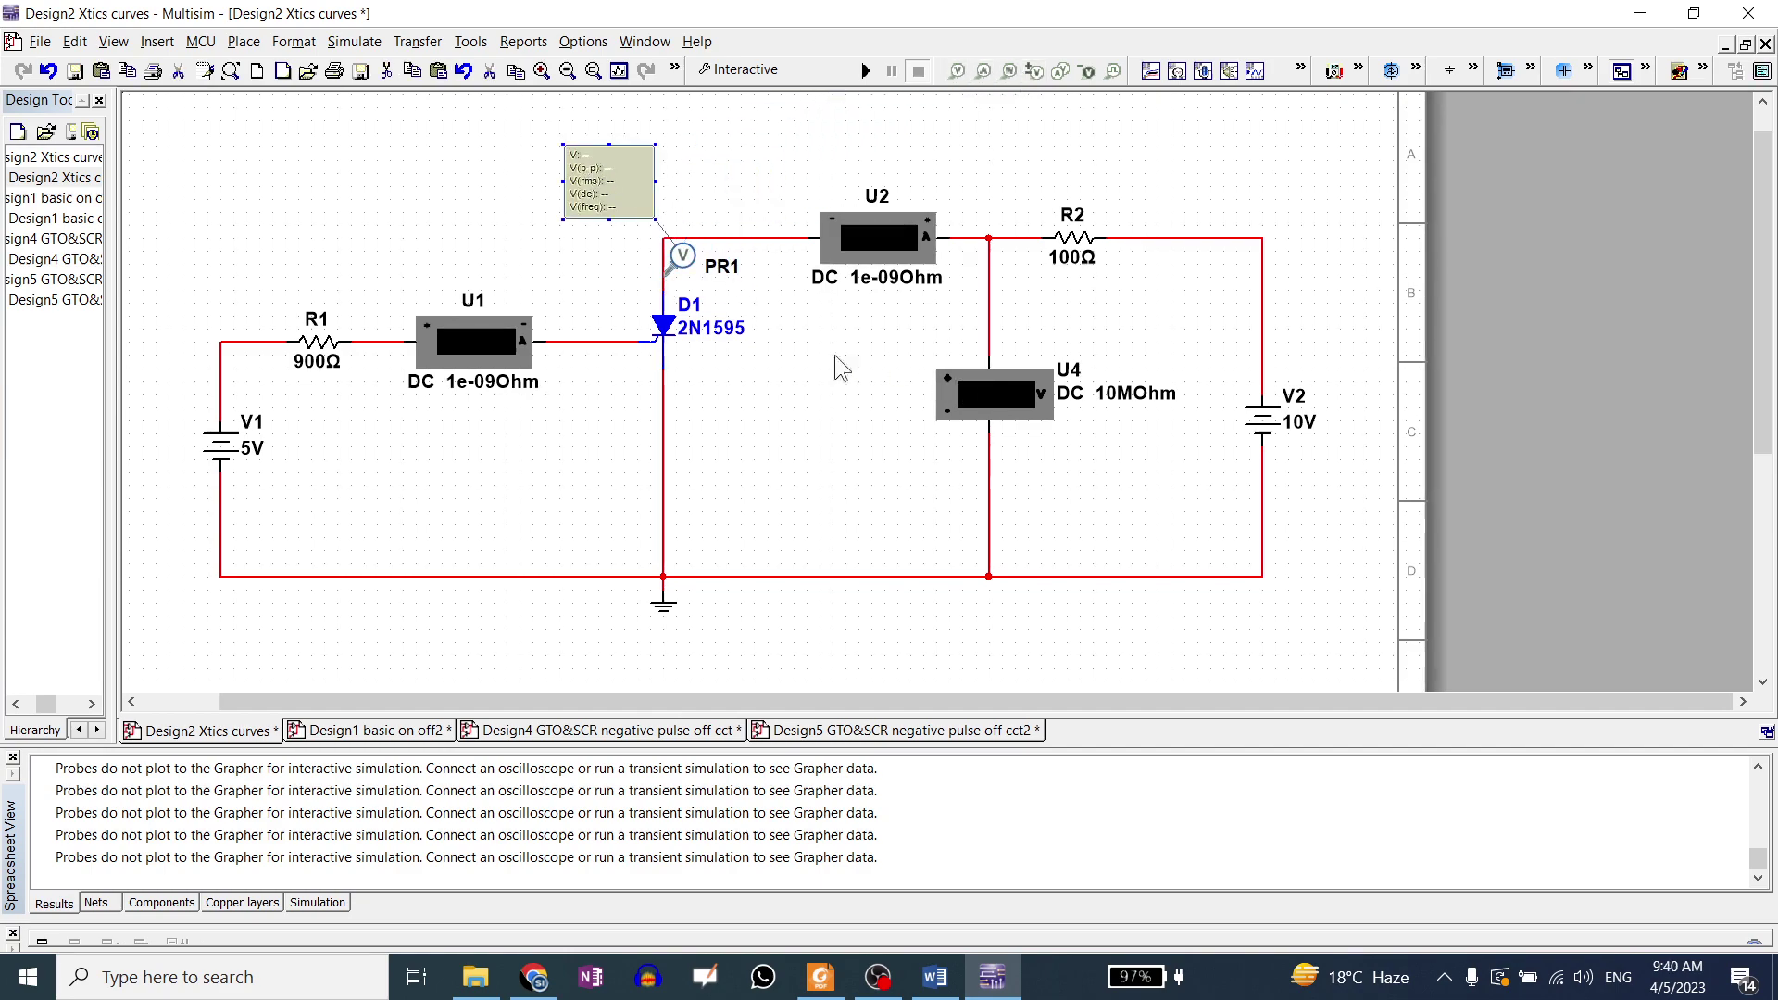
{"action": "left_click", "coordinate": [866, 72]}
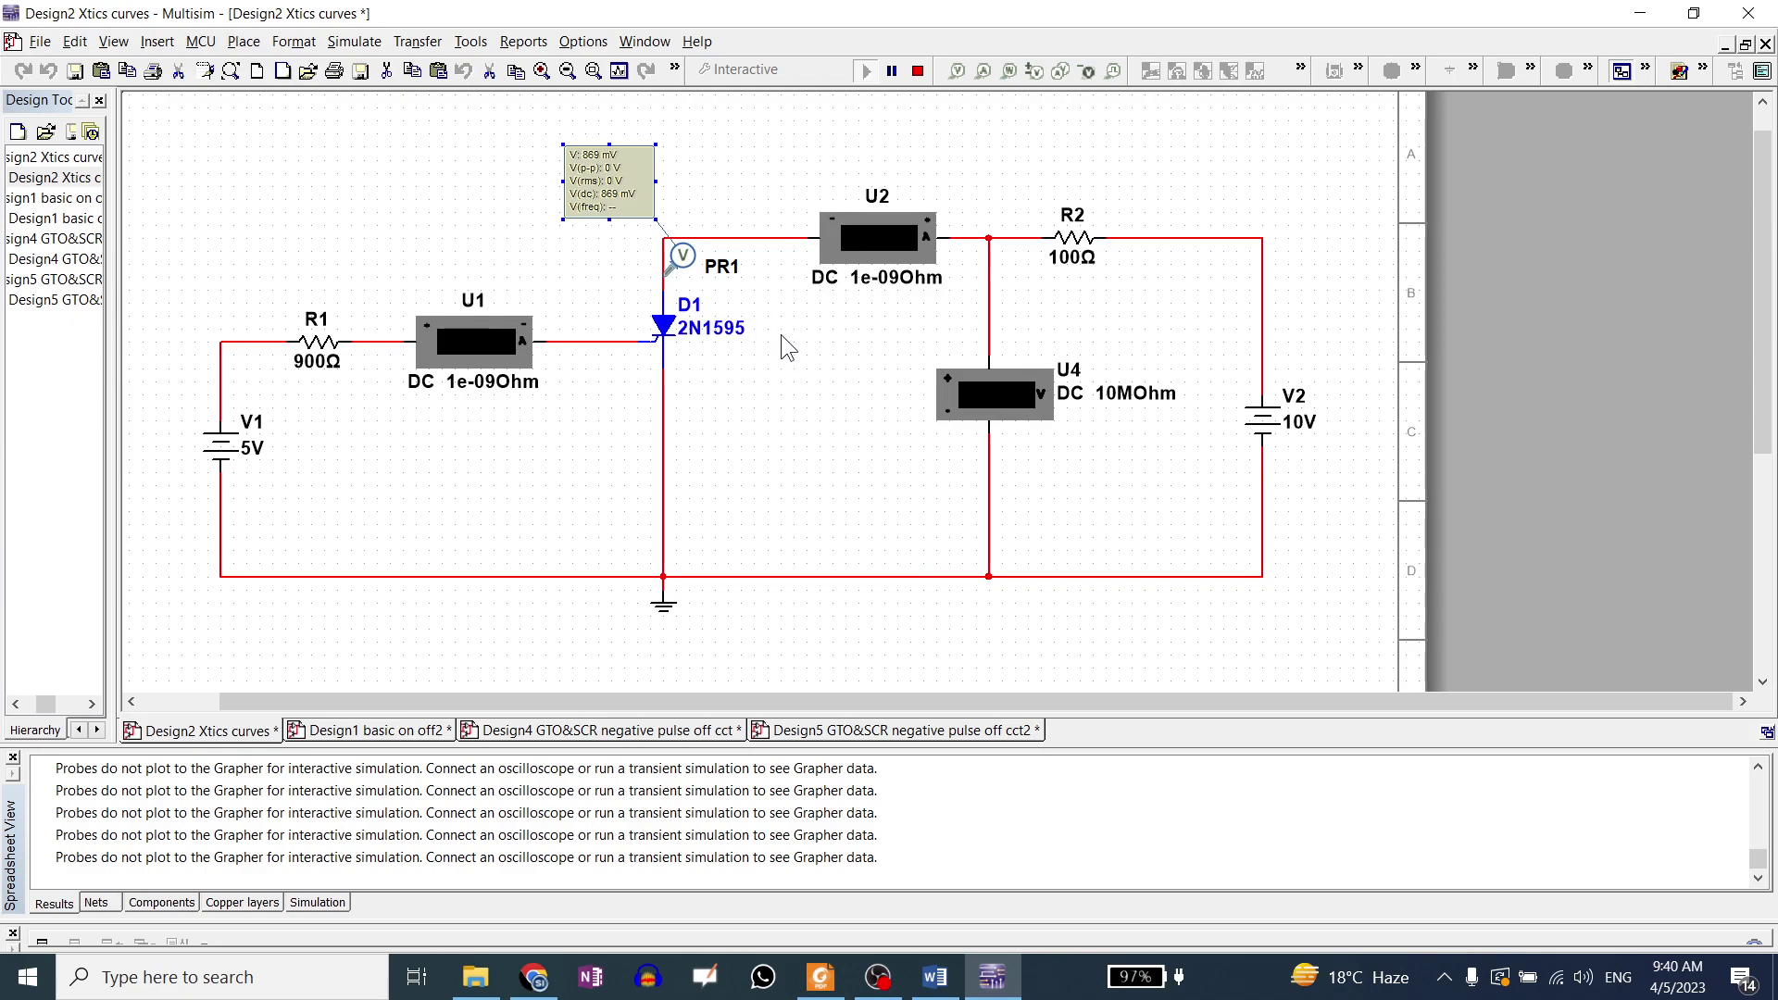
Switch to Foxit Reader, compare the SCR characteristics table with the 2N1595 blocking ratings in 2N1595_to_2N1599.pdf, and return to Multisim.
{"action": "mouse_move", "coordinate": [821, 989]}
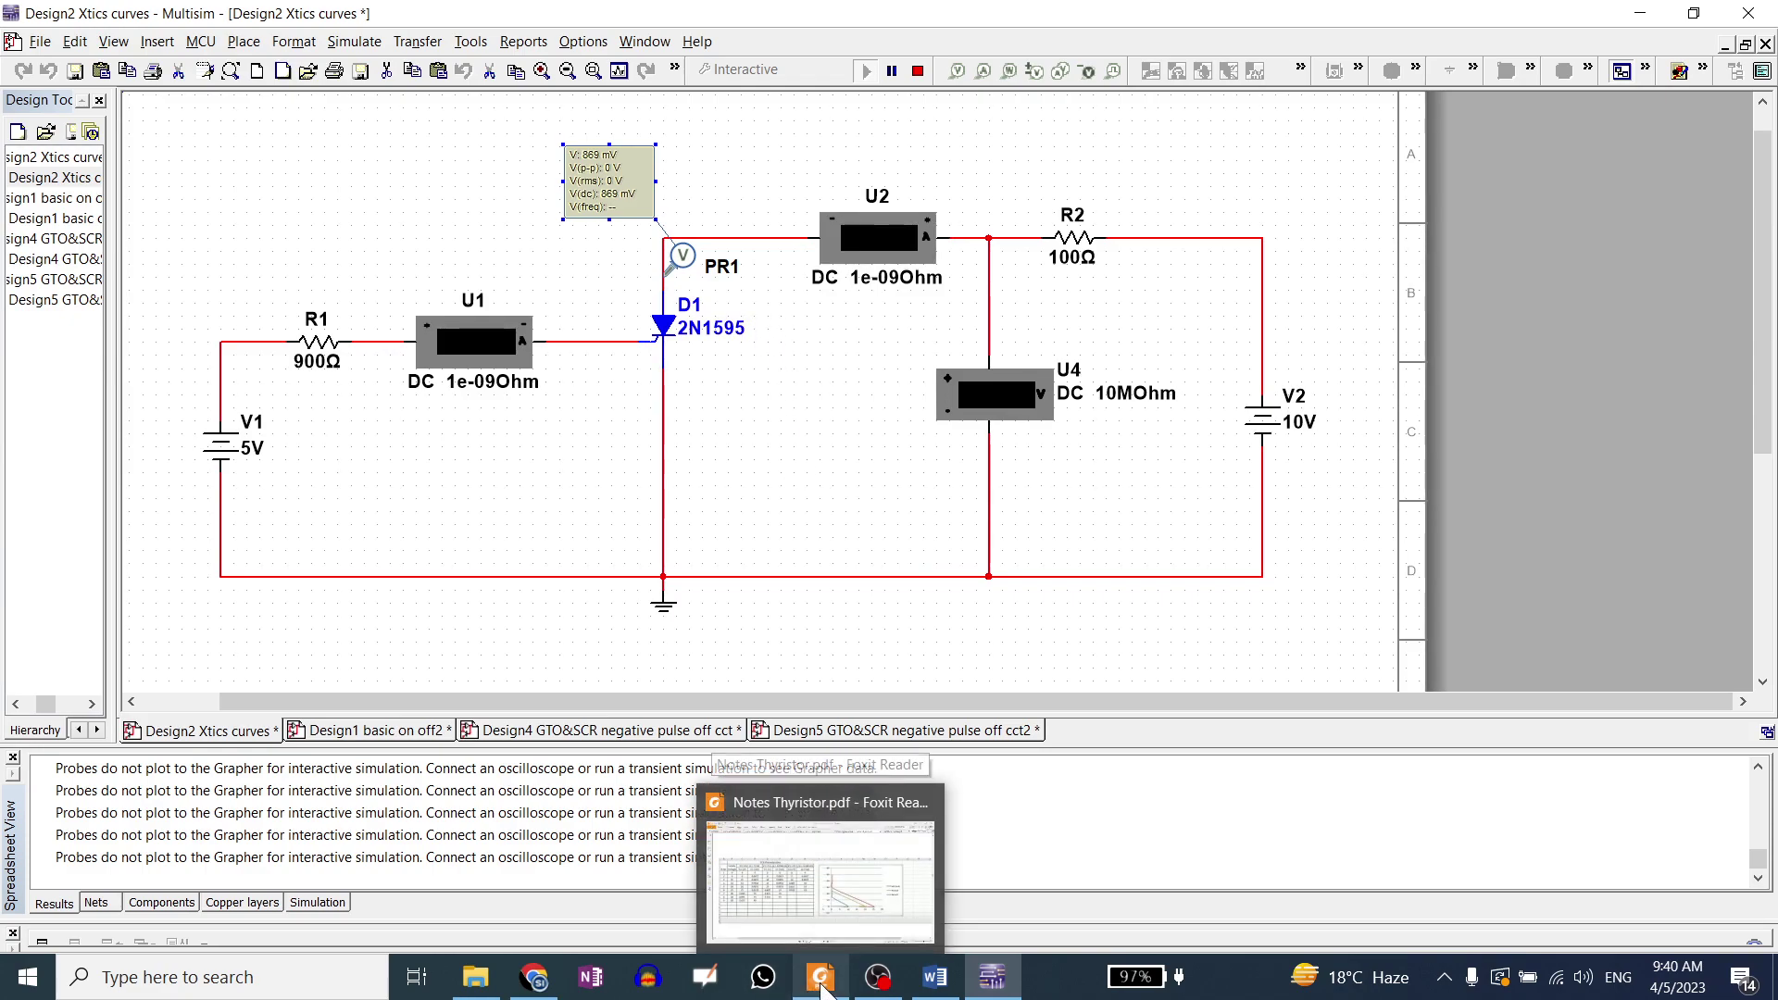
{"action": "left_click", "coordinate": [821, 977]}
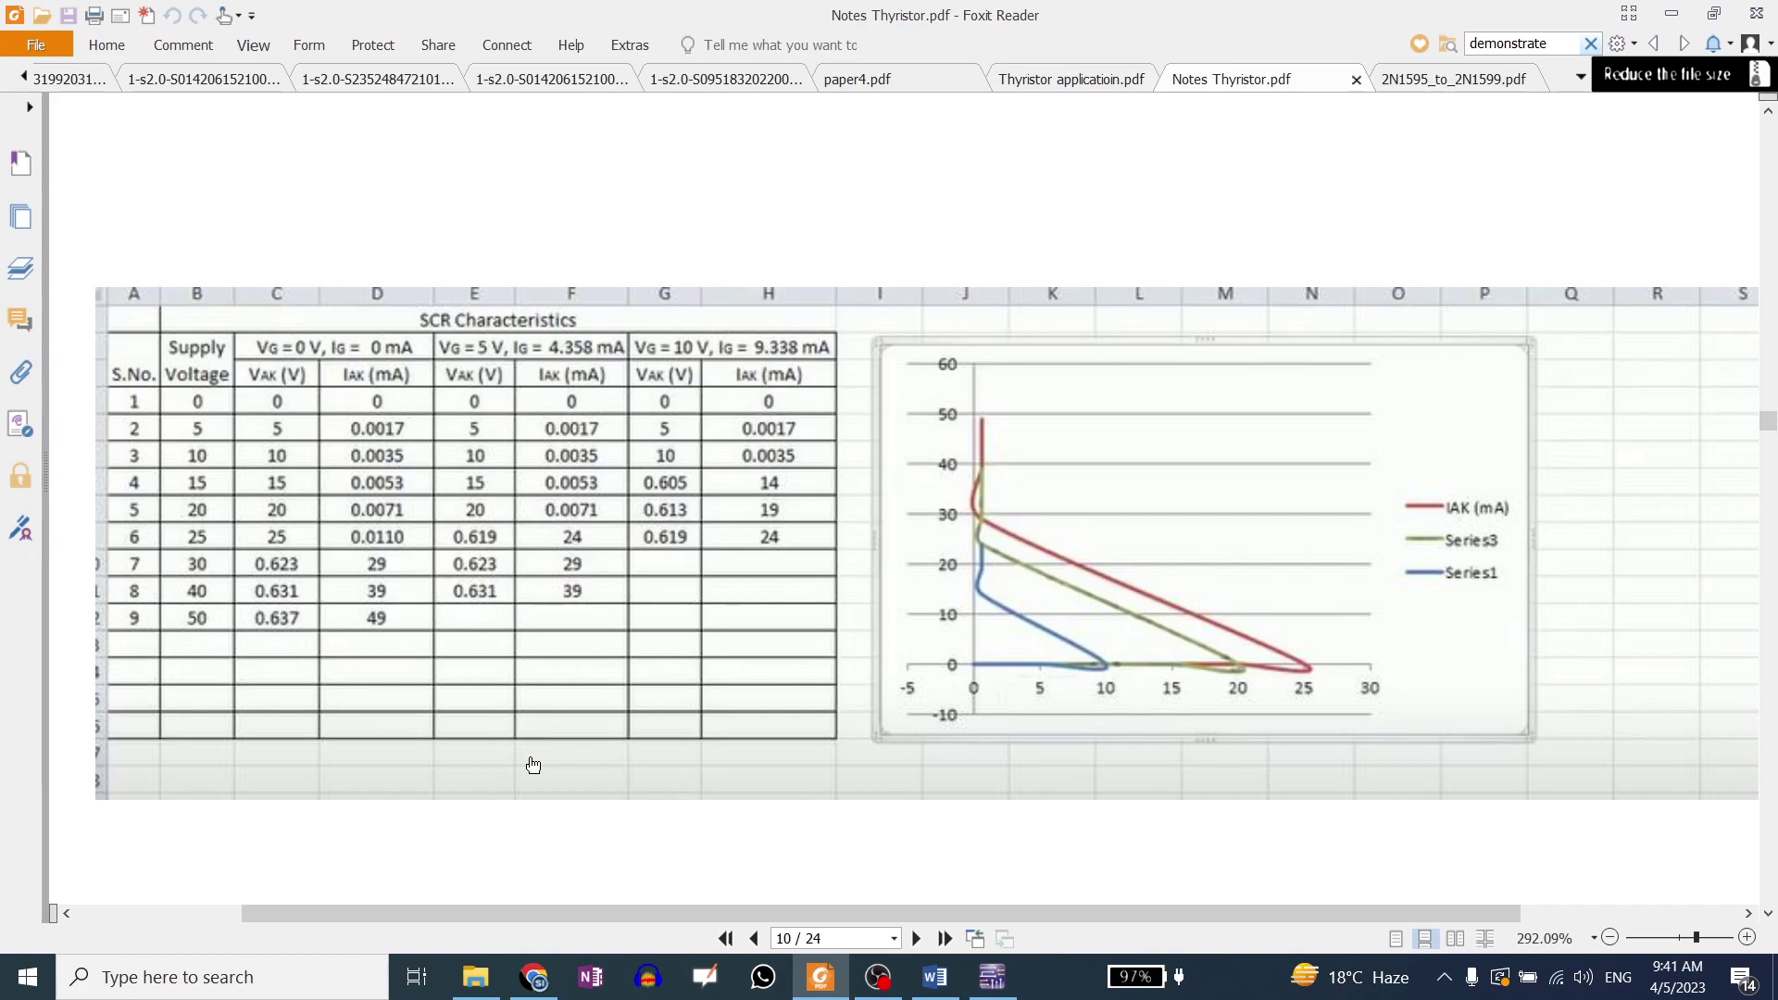
{"action": "left_click", "coordinate": [991, 977]}
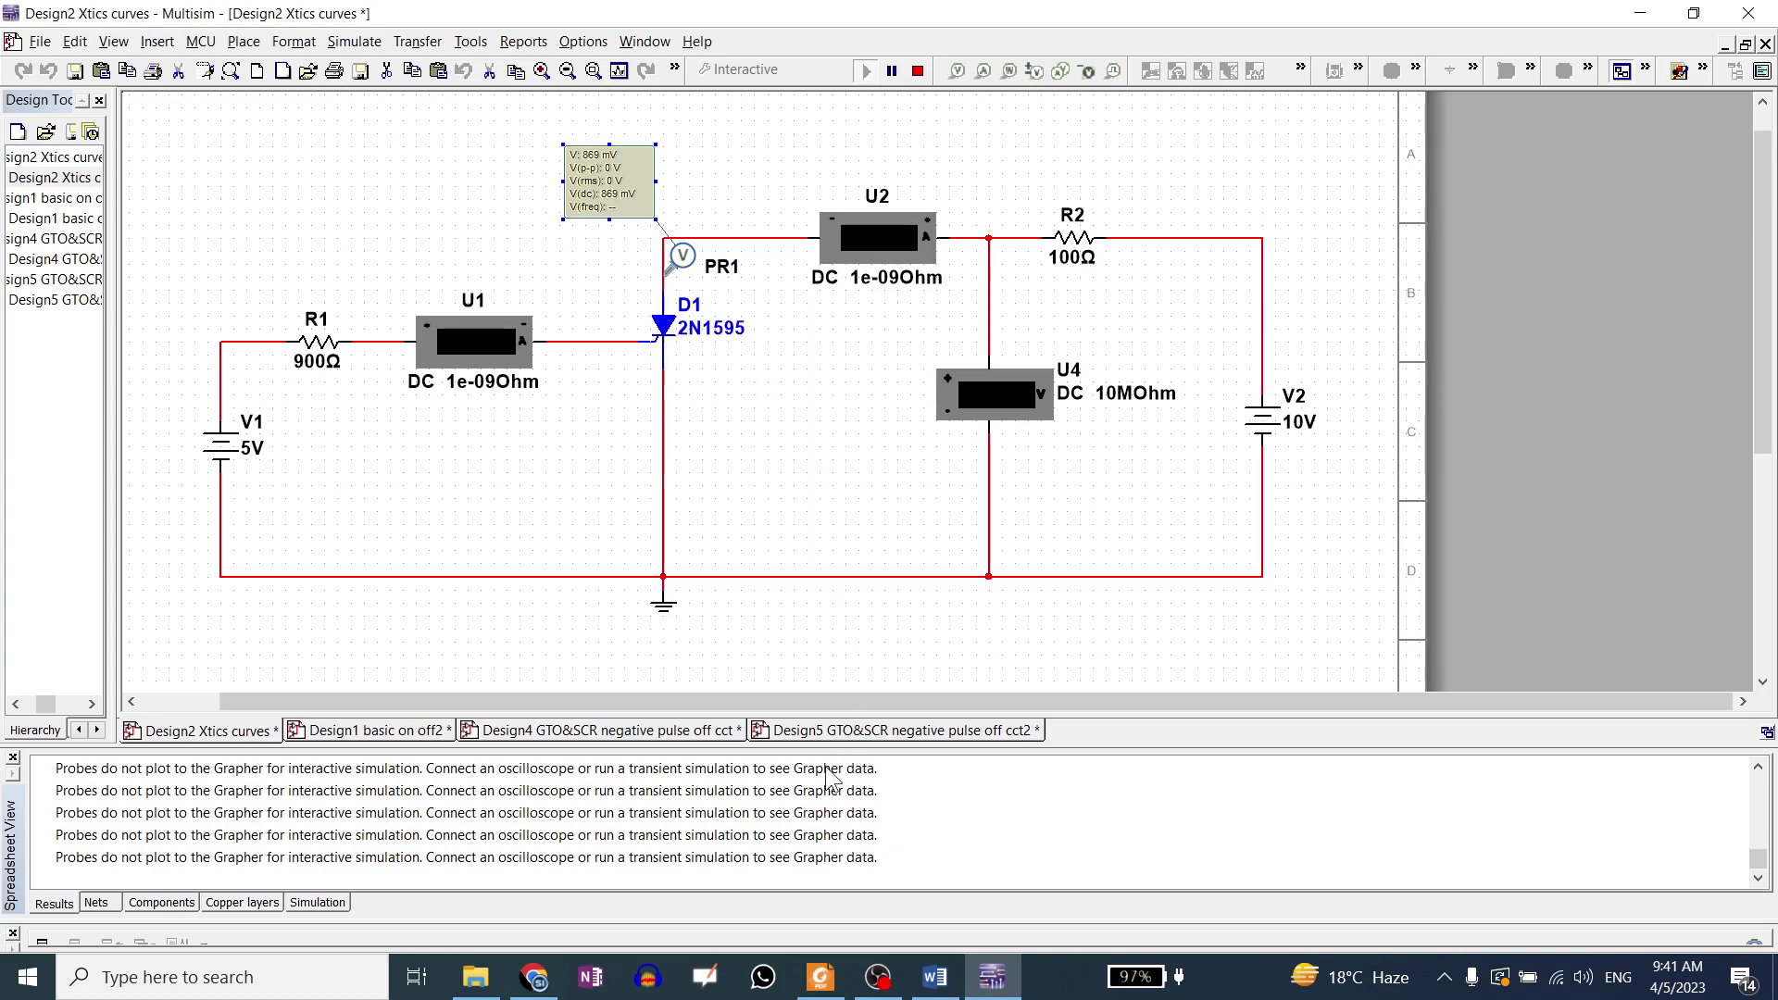
{"action": "left_click", "coordinate": [826, 974]}
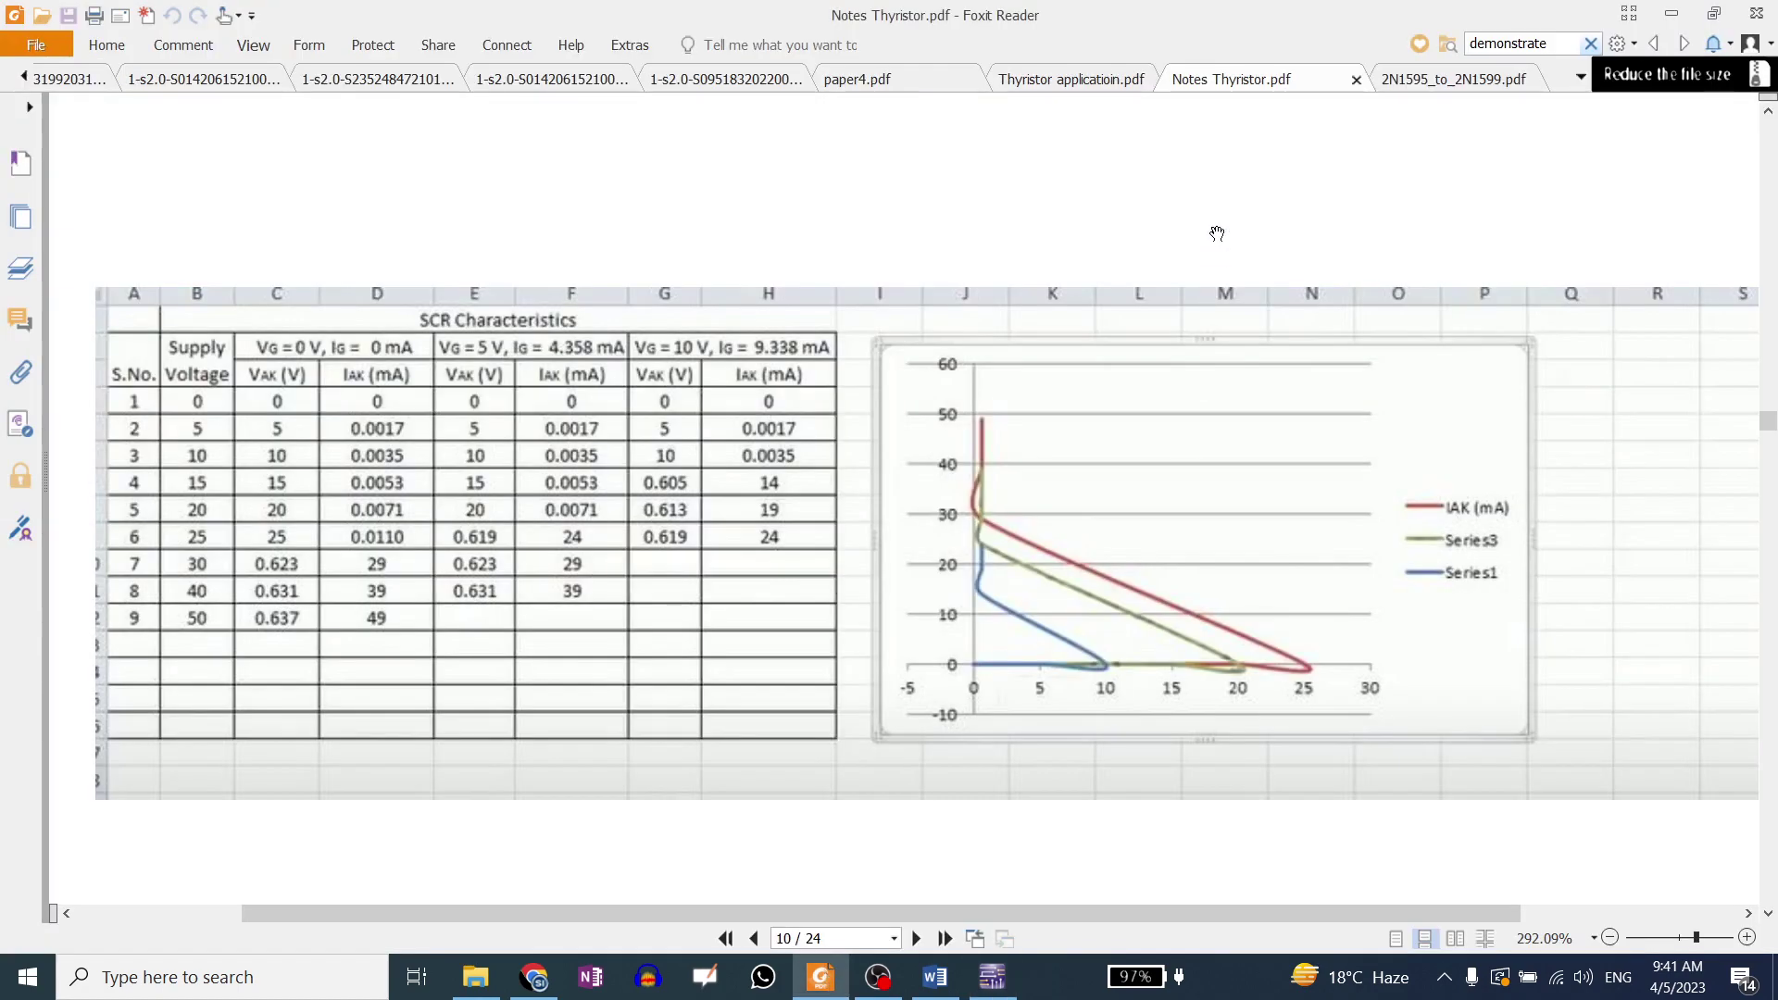
{"action": "left_click", "coordinate": [1425, 70]}
{"action": "scroll", "coordinate": [1234, 491], "scroll_direction": "up", "scroll_amount": 15}
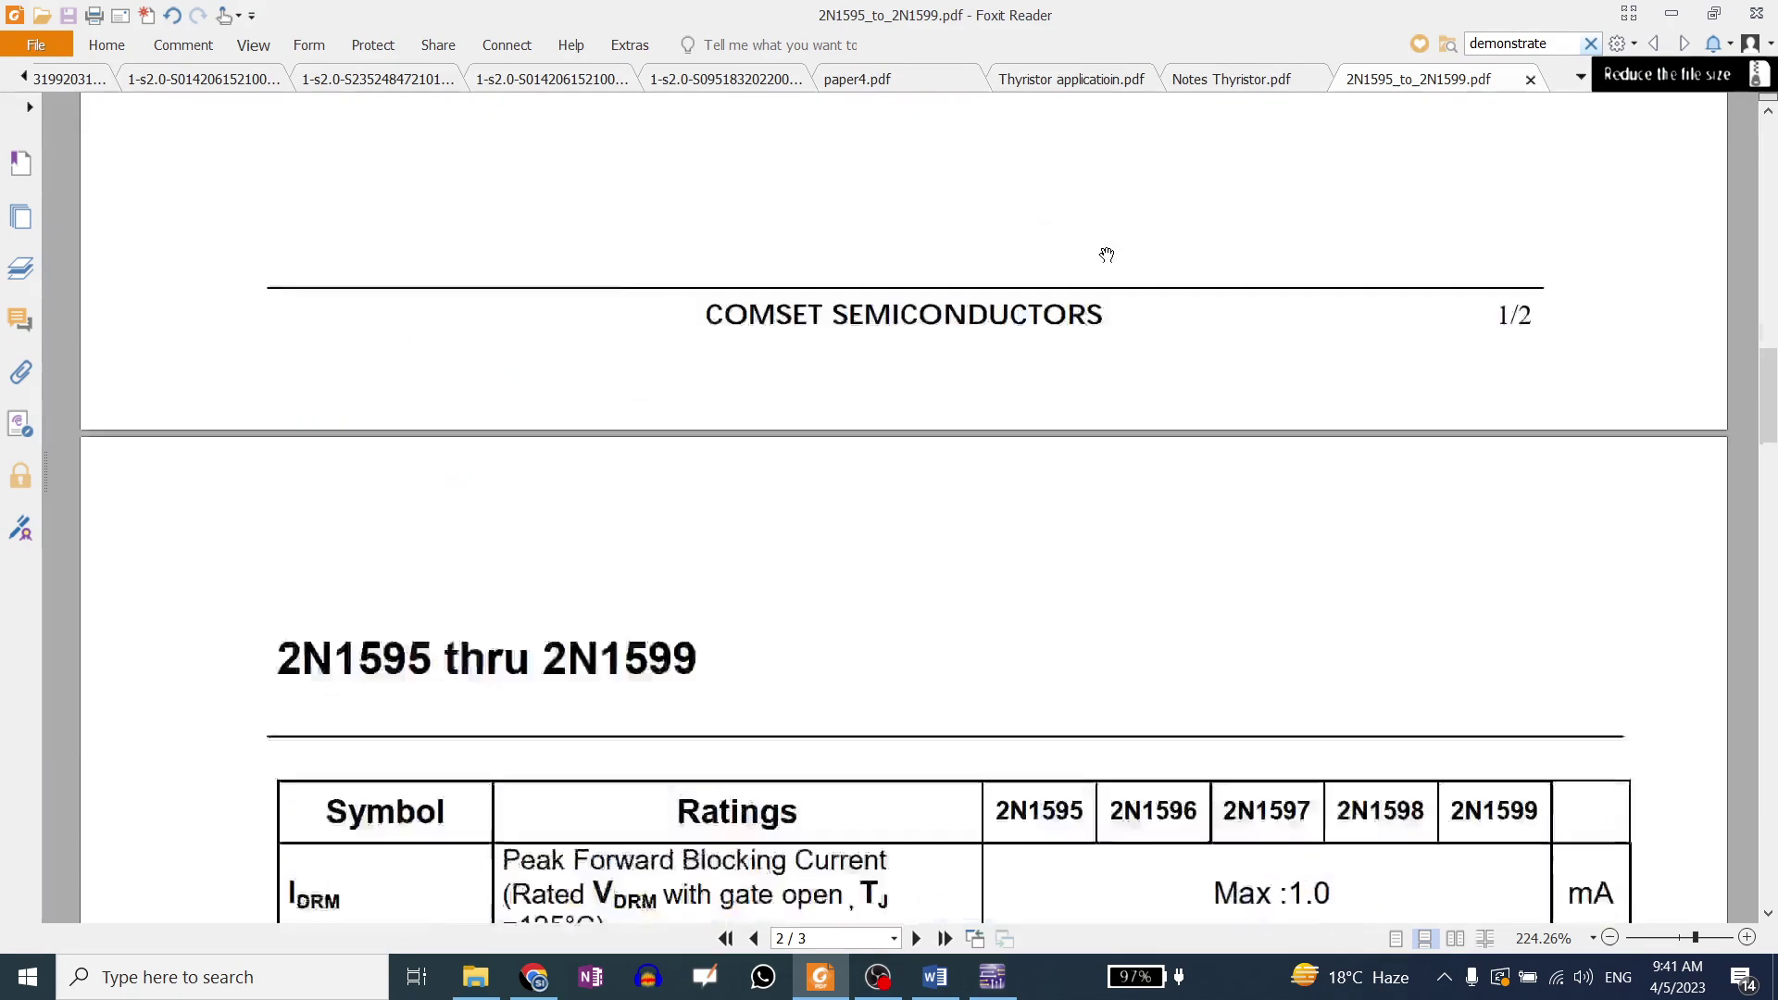
{"action": "scroll", "coordinate": [1106, 259], "scroll_direction": "down", "scroll_amount": 3}
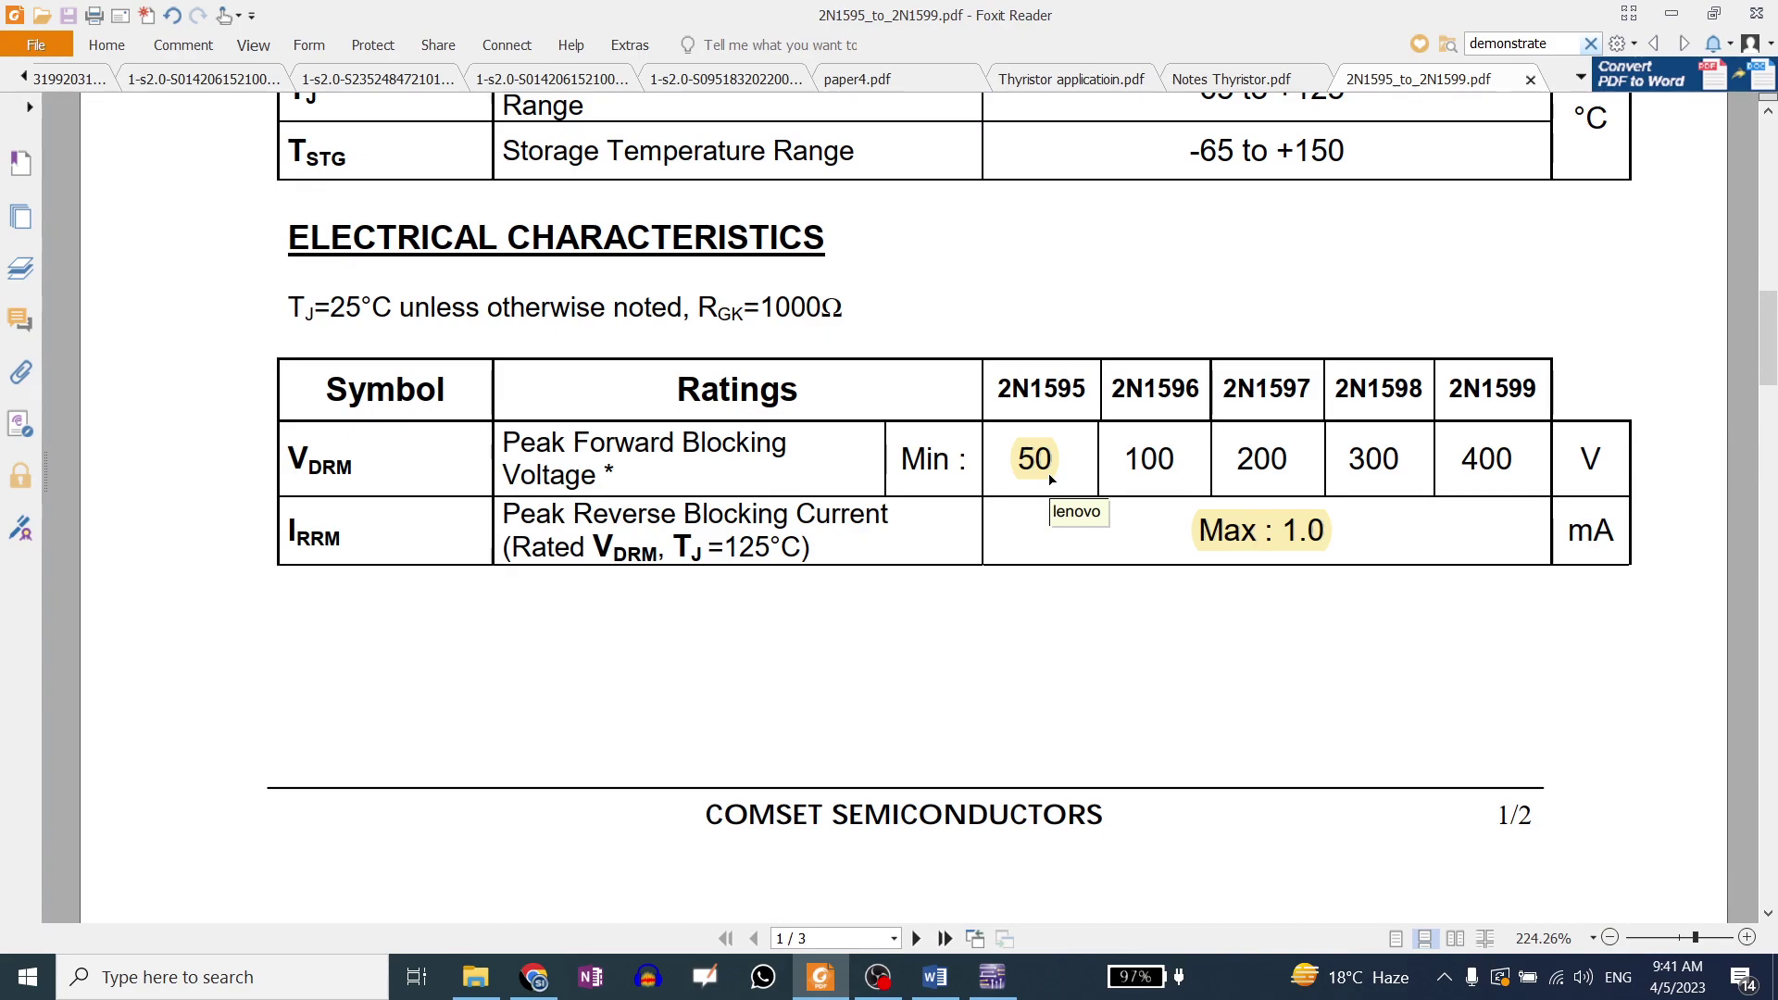
{"action": "left_click", "coordinate": [991, 977]}
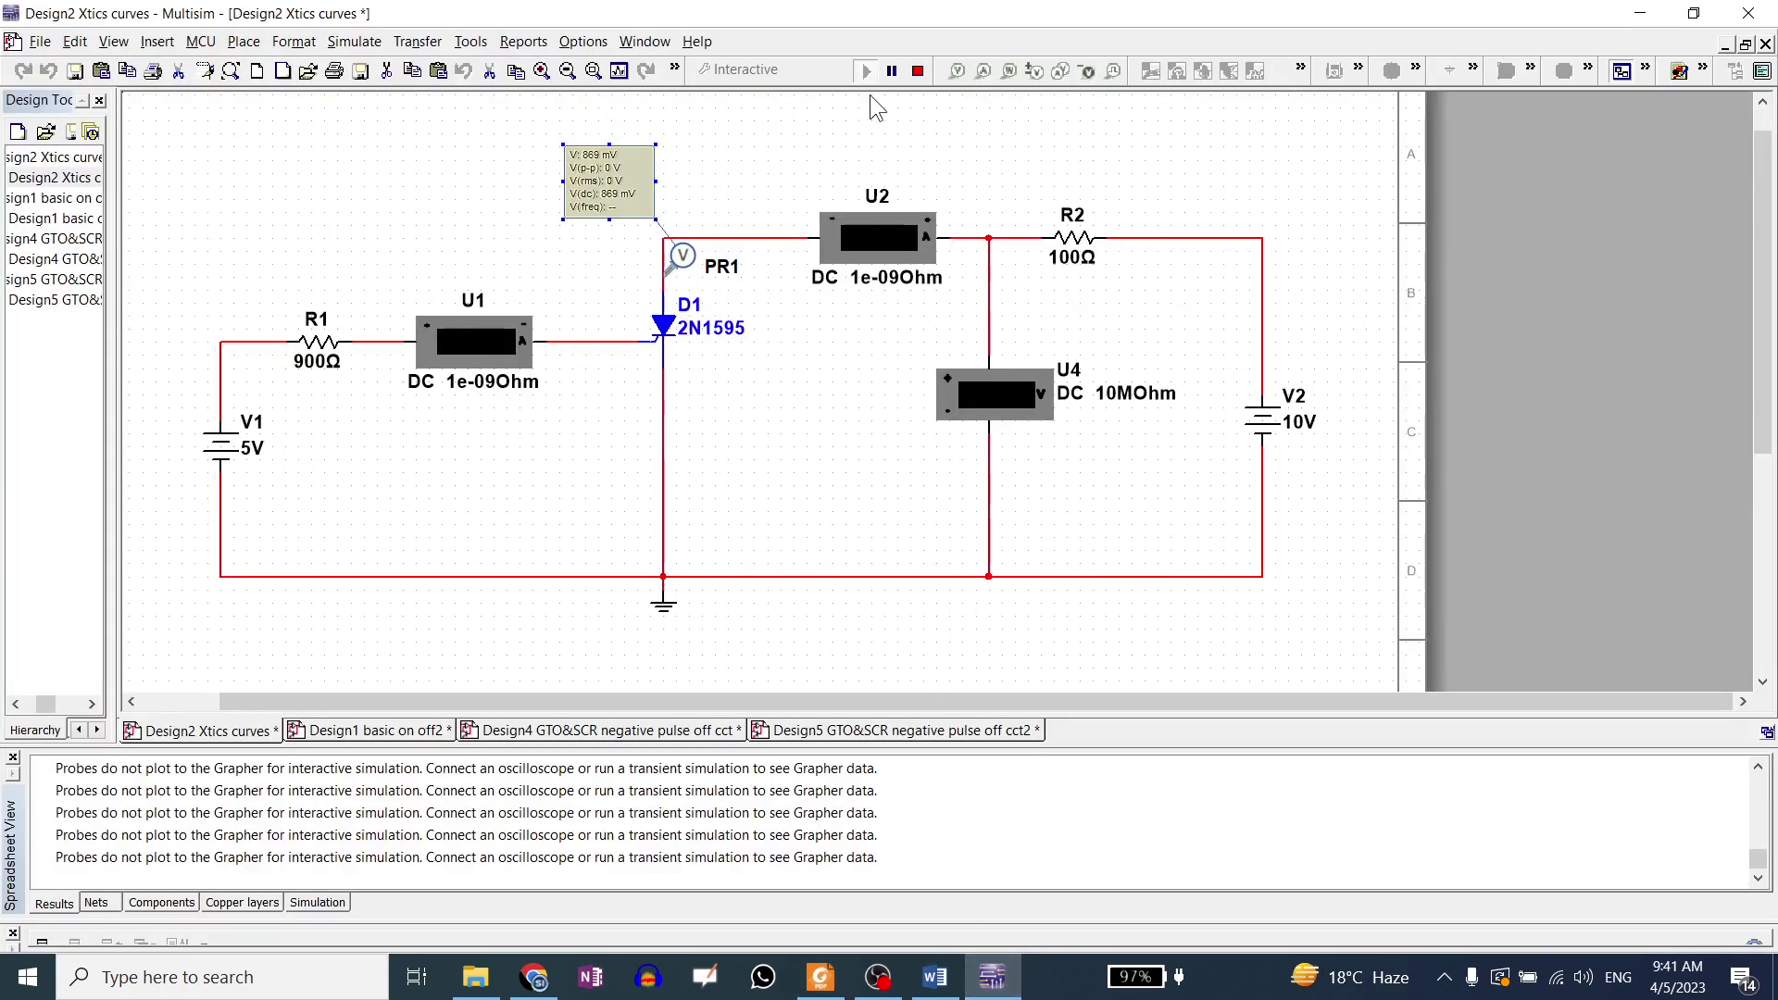
Set the V2 source voltage to 0 V and restart the simulation to apply the change.
{"action": "left_click", "coordinate": [918, 71]}
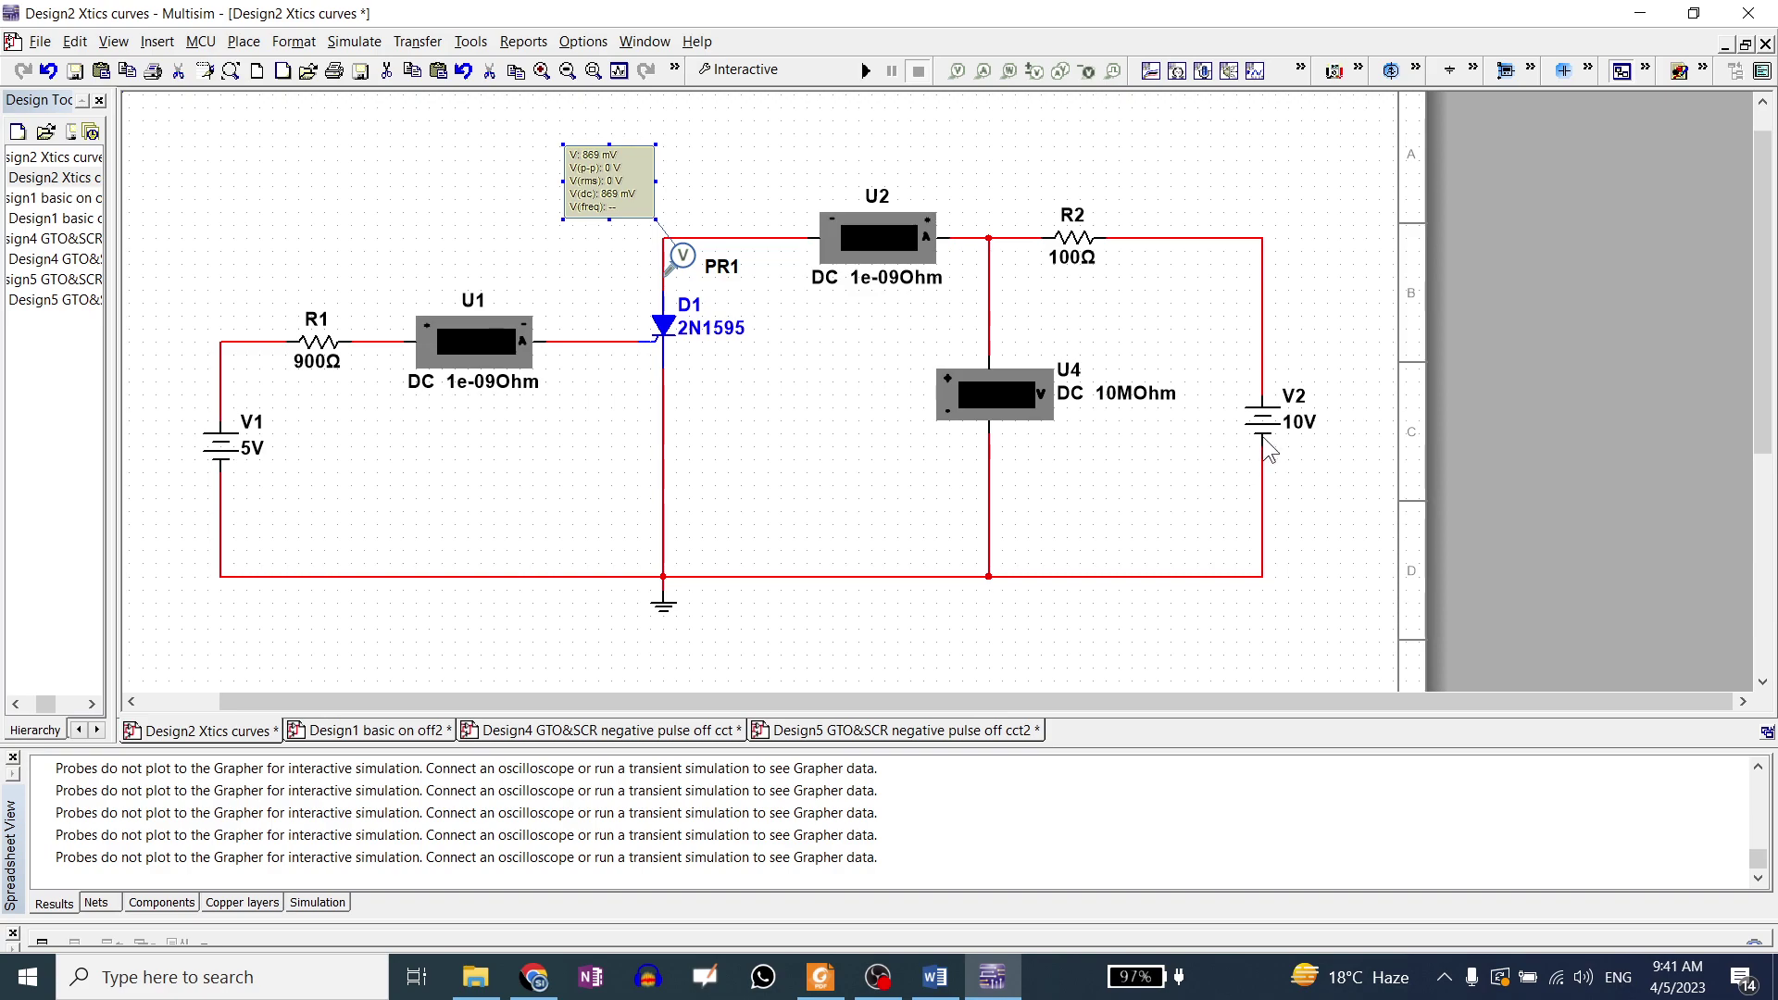
{"action": "left_click", "coordinate": [866, 78]}
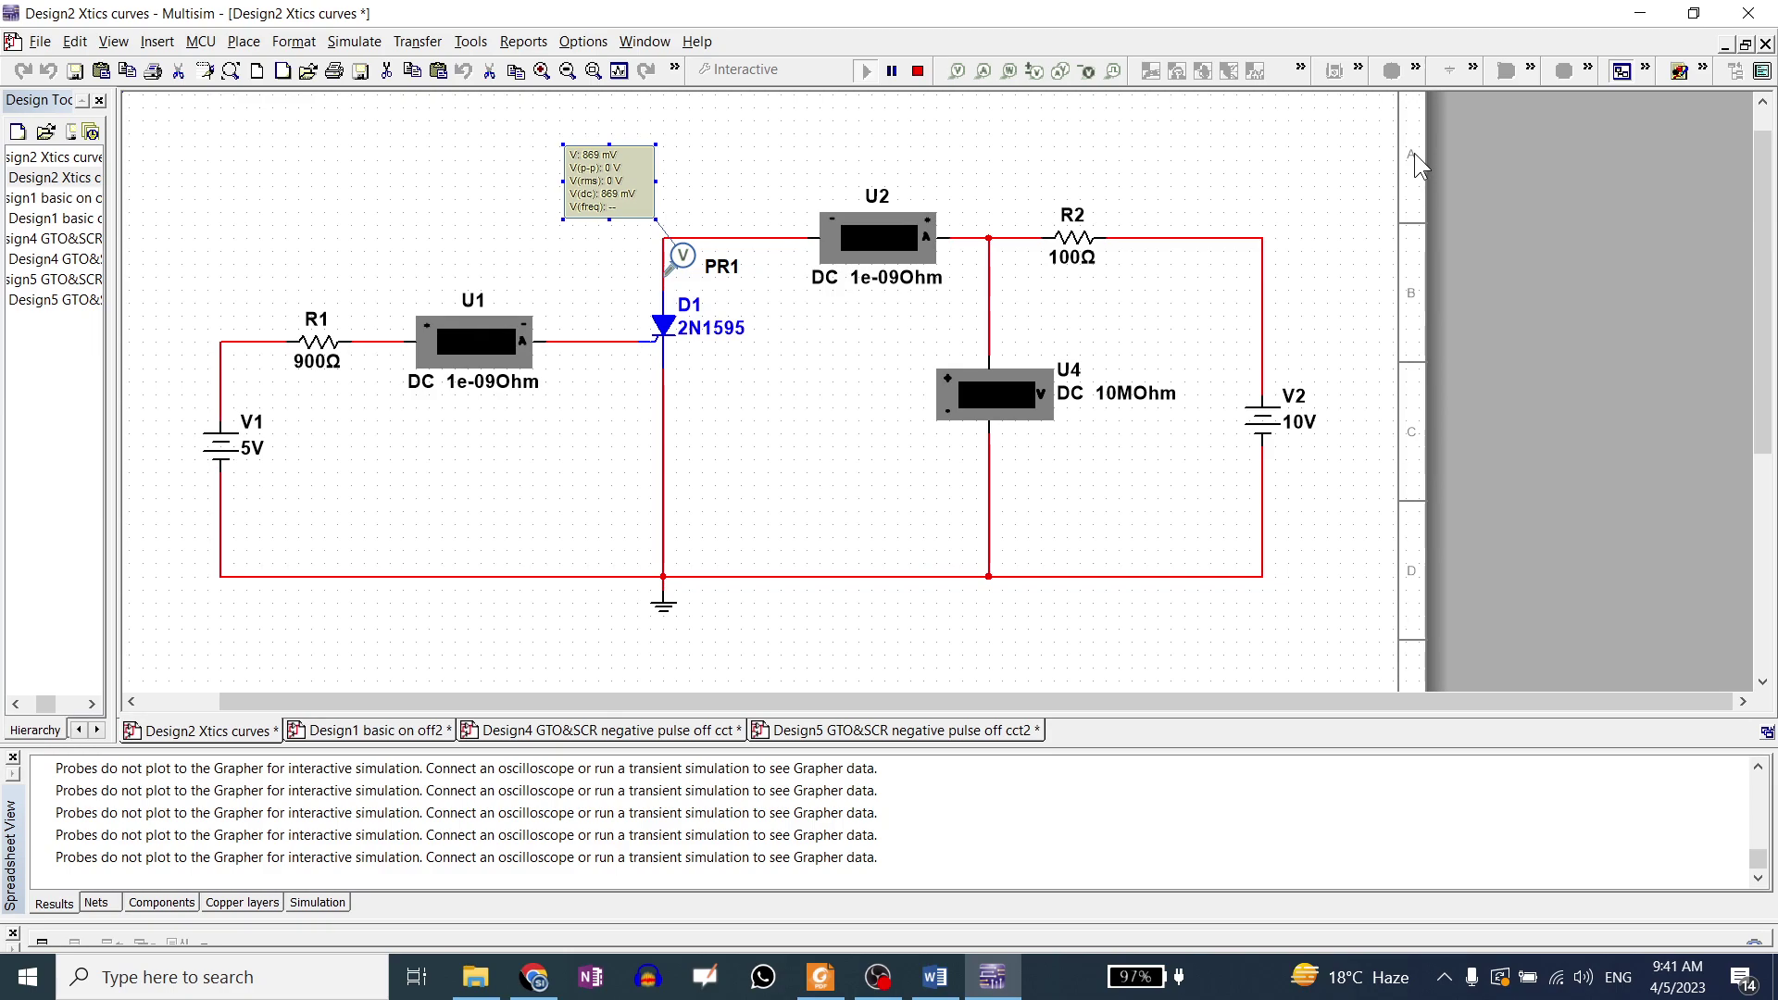
{"action": "double_click", "coordinate": [1256, 426]}
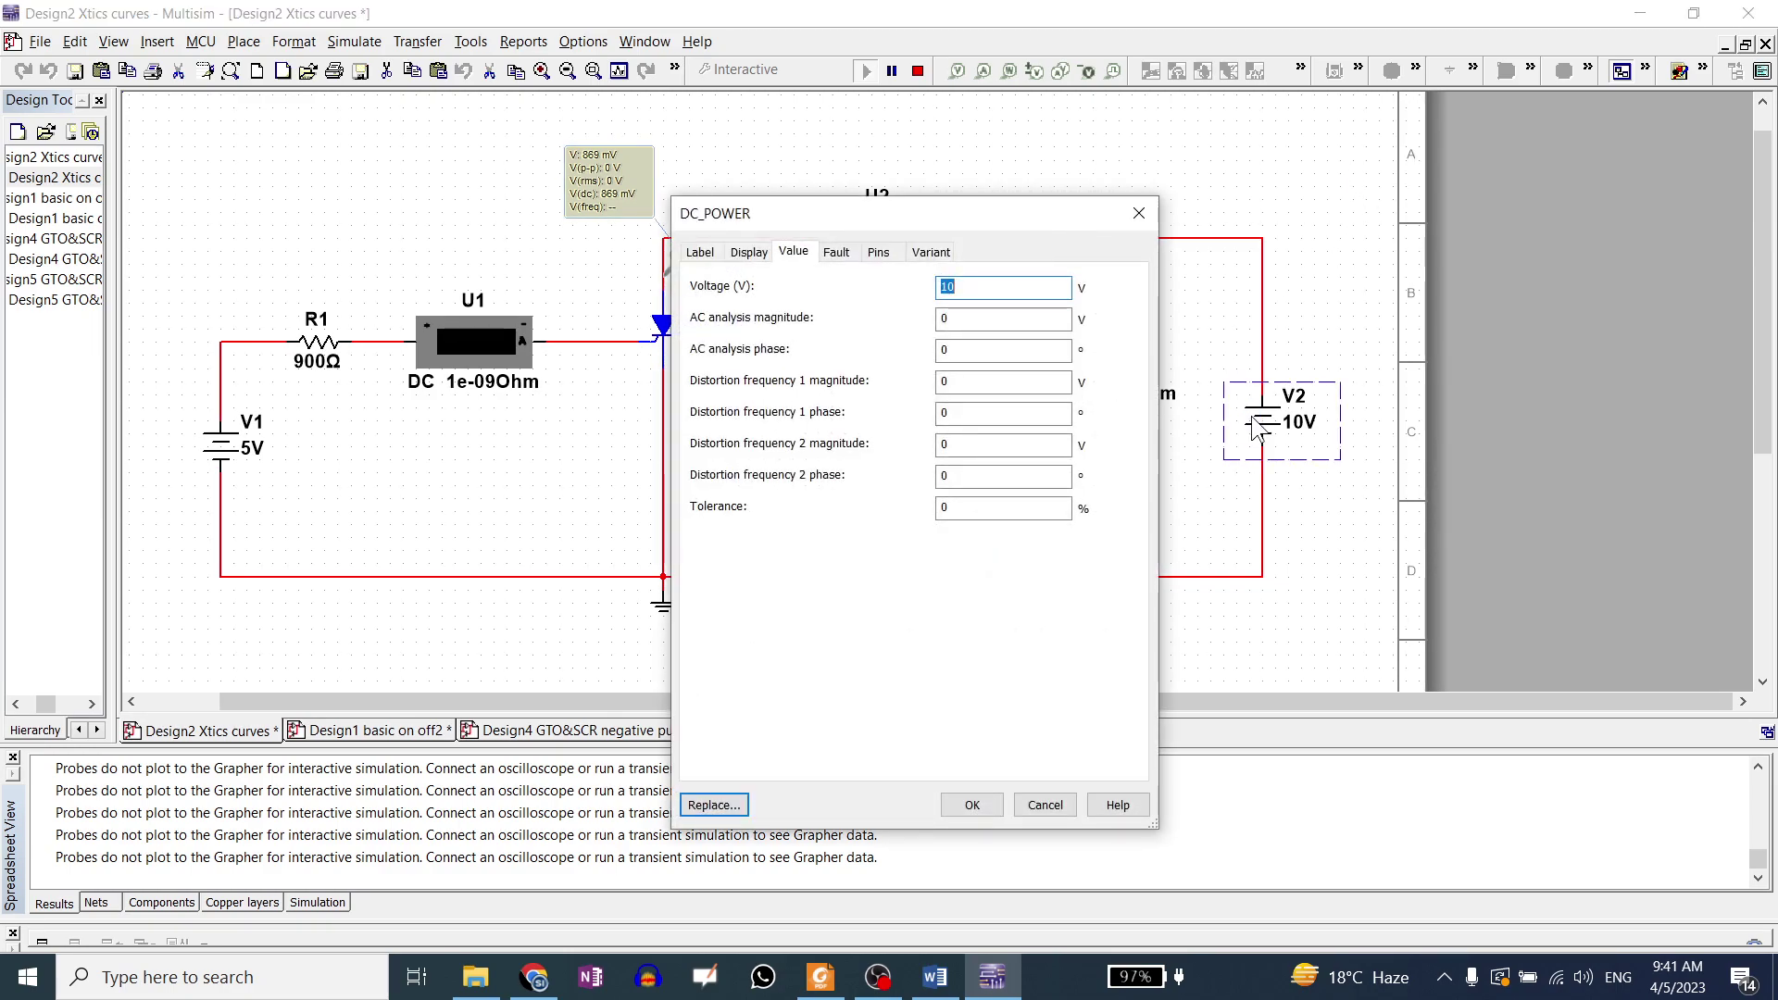
{"action": "left_click", "coordinate": [1139, 213]}
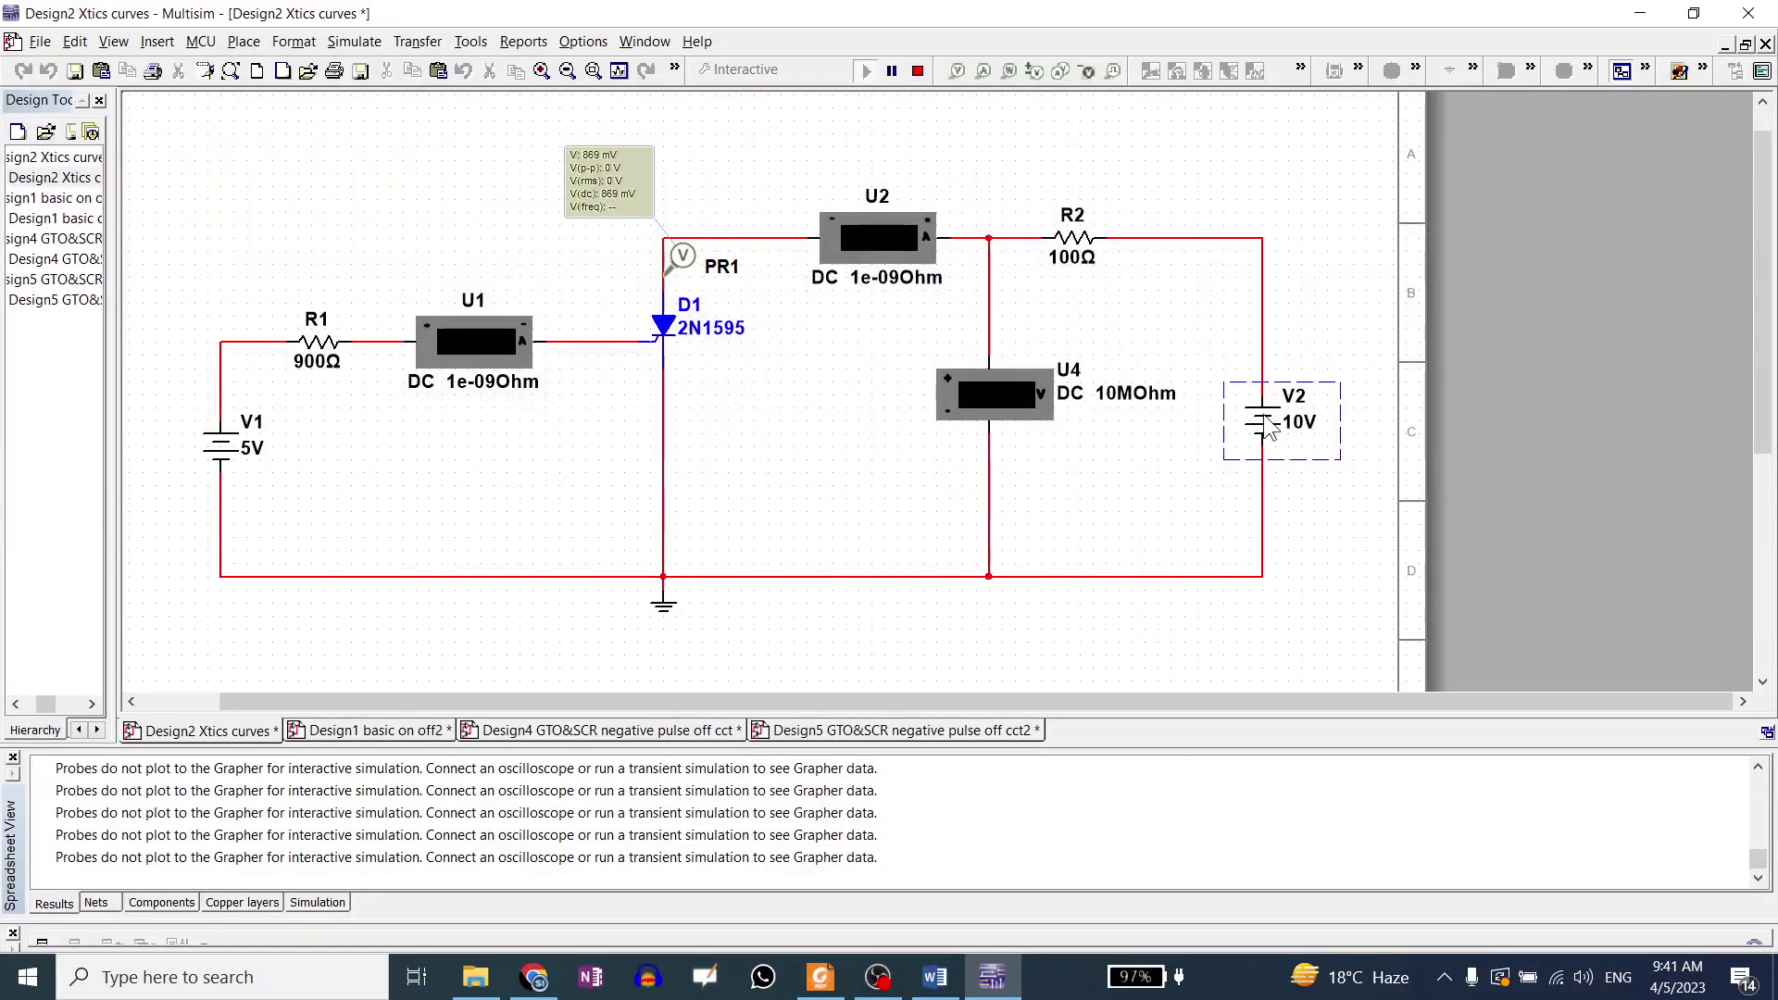
{"action": "double_click", "coordinate": [1264, 426]}
{"action": "type", "text": "8"}
{"action": "key", "text": "Return"}
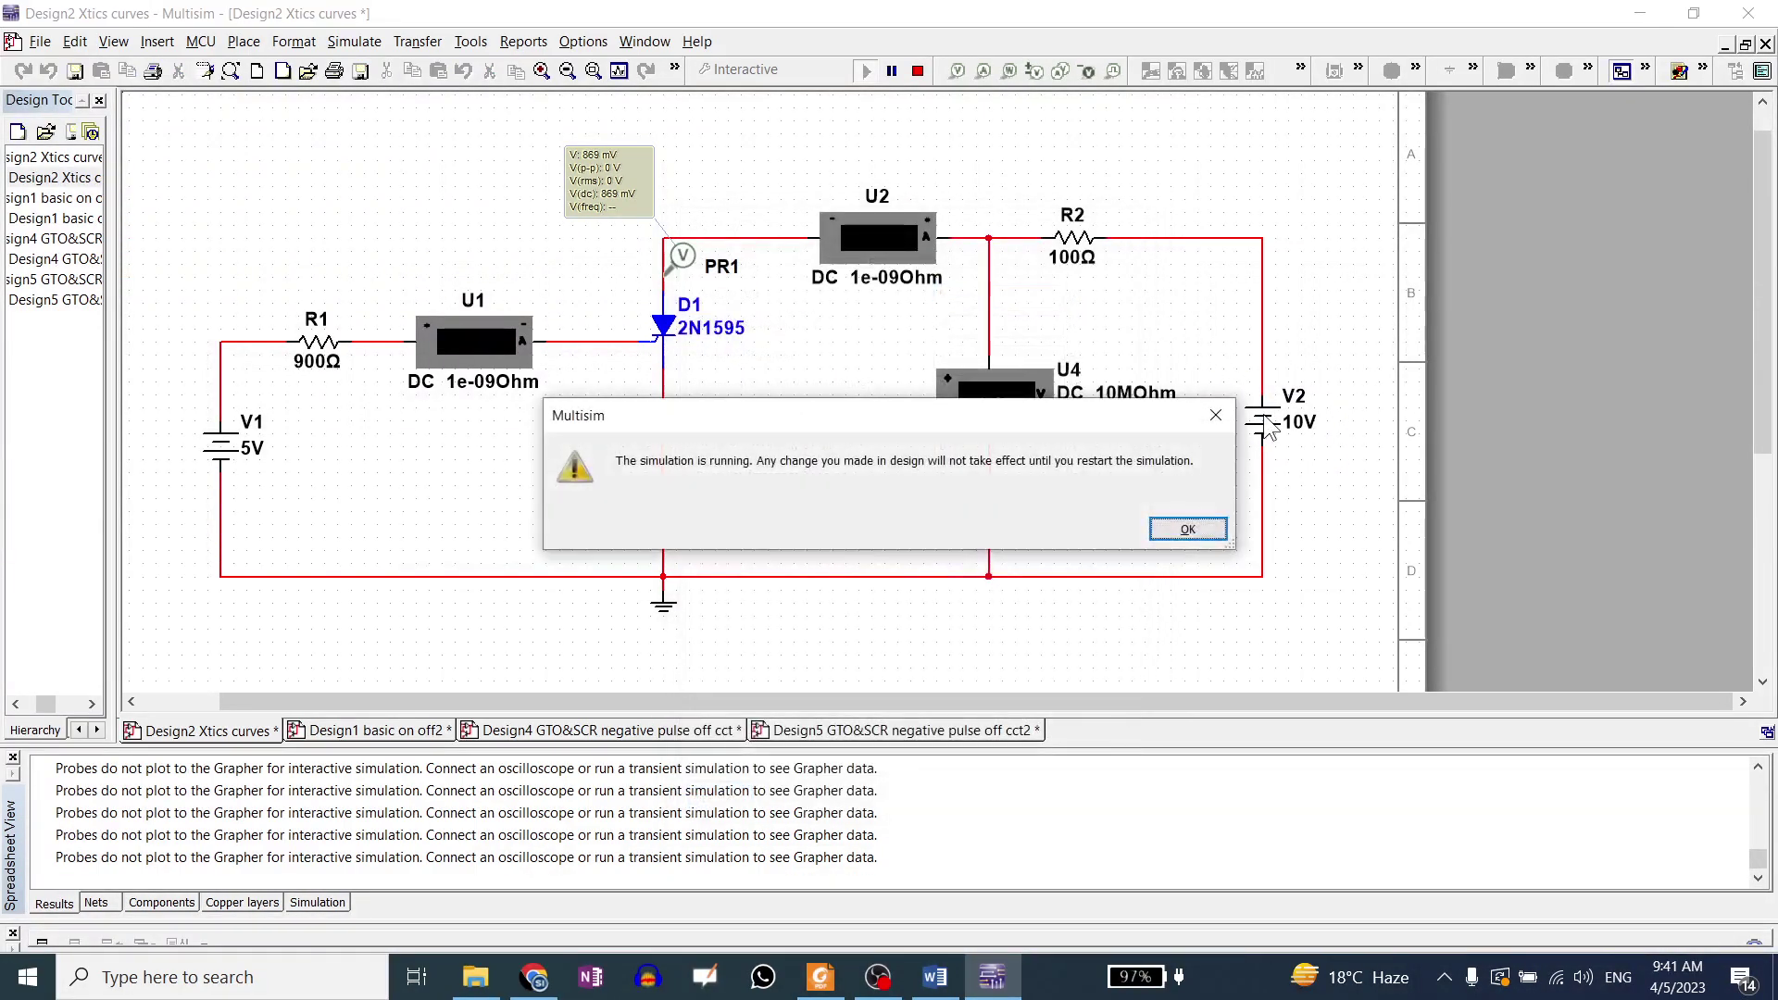
{"action": "left_click", "coordinate": [1187, 529]}
{"action": "left_click", "coordinate": [918, 71]}
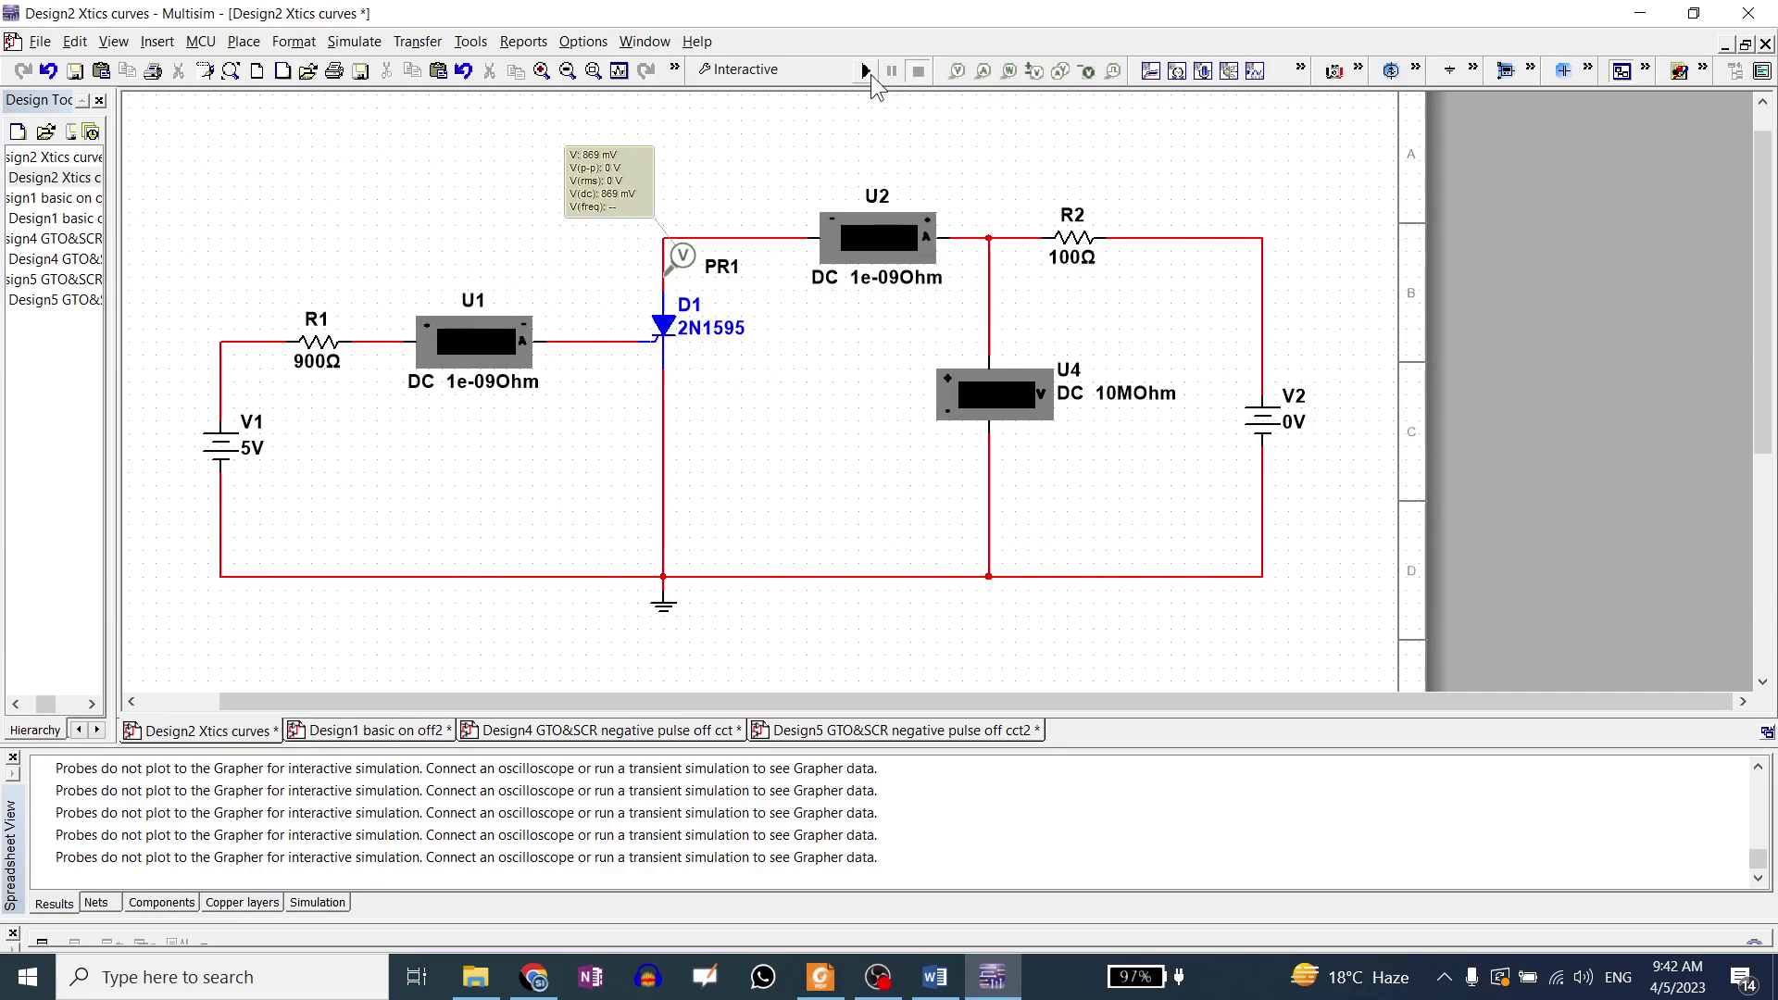
{"action": "left_click", "coordinate": [868, 73]}
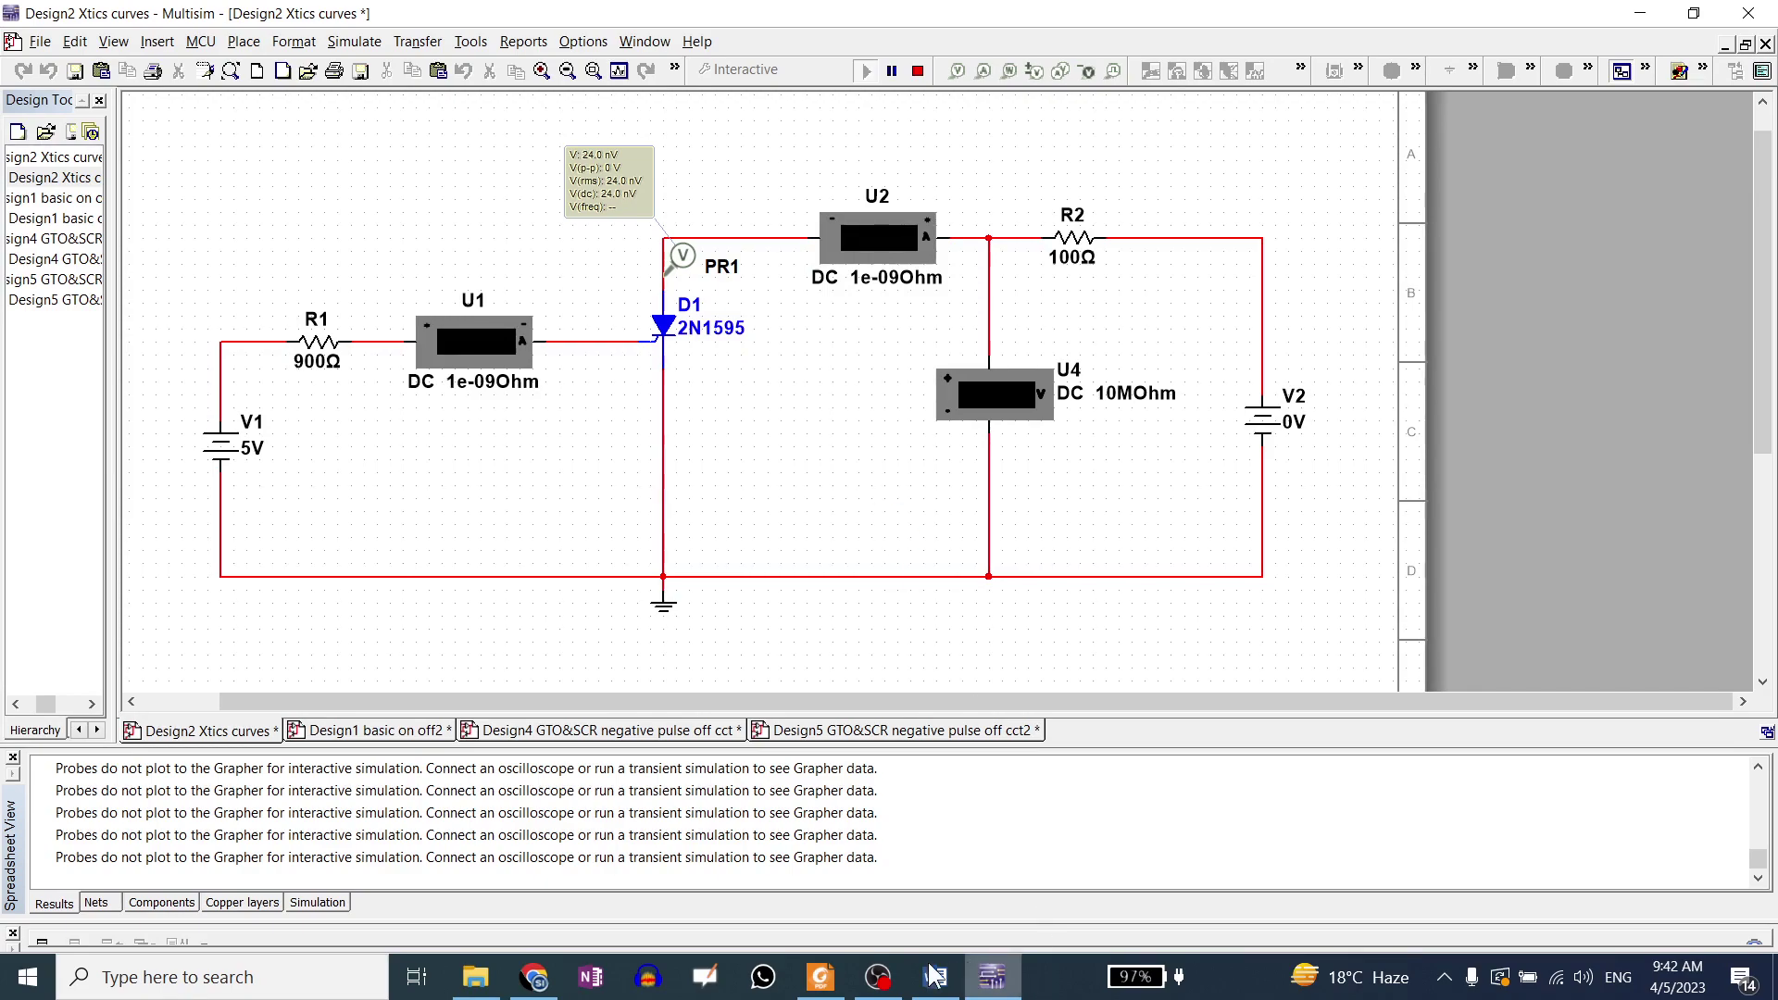
Switch to Foxit Reader, review the SCR characteristics data in Notes Thyristor.pdf, and return to Multisim.
{"action": "key", "text": "alt+Tab"}
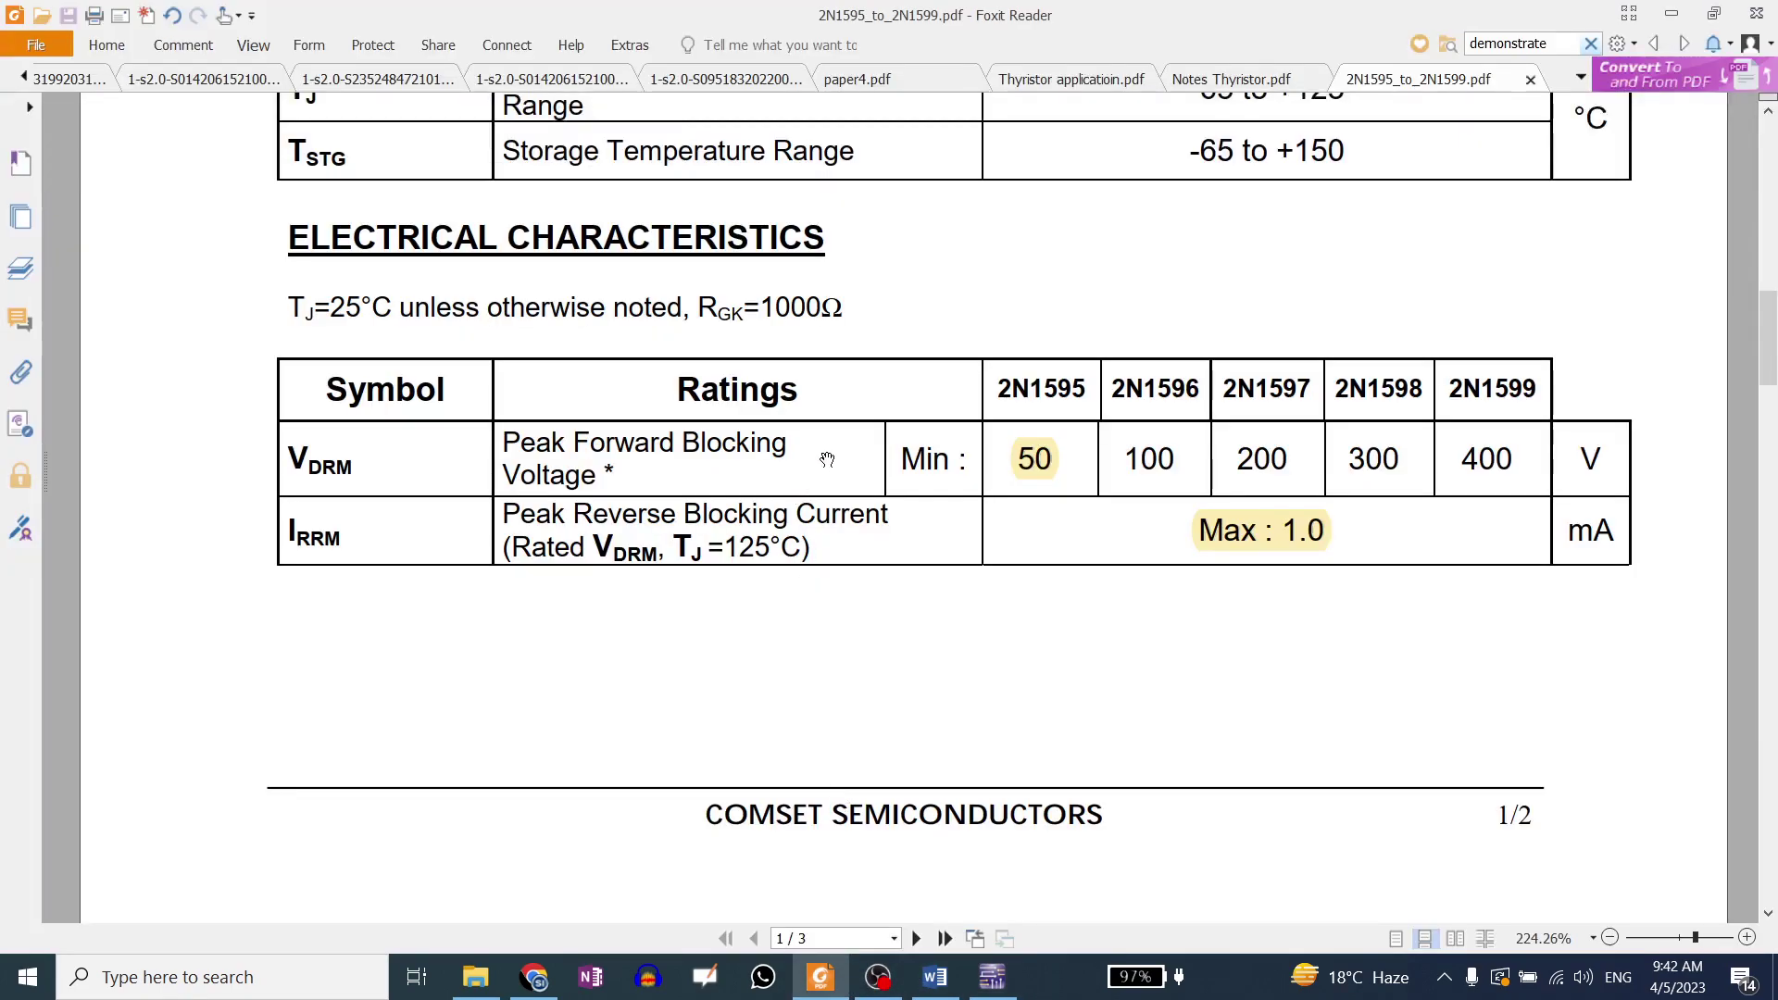
{"action": "left_click", "coordinate": [1223, 78]}
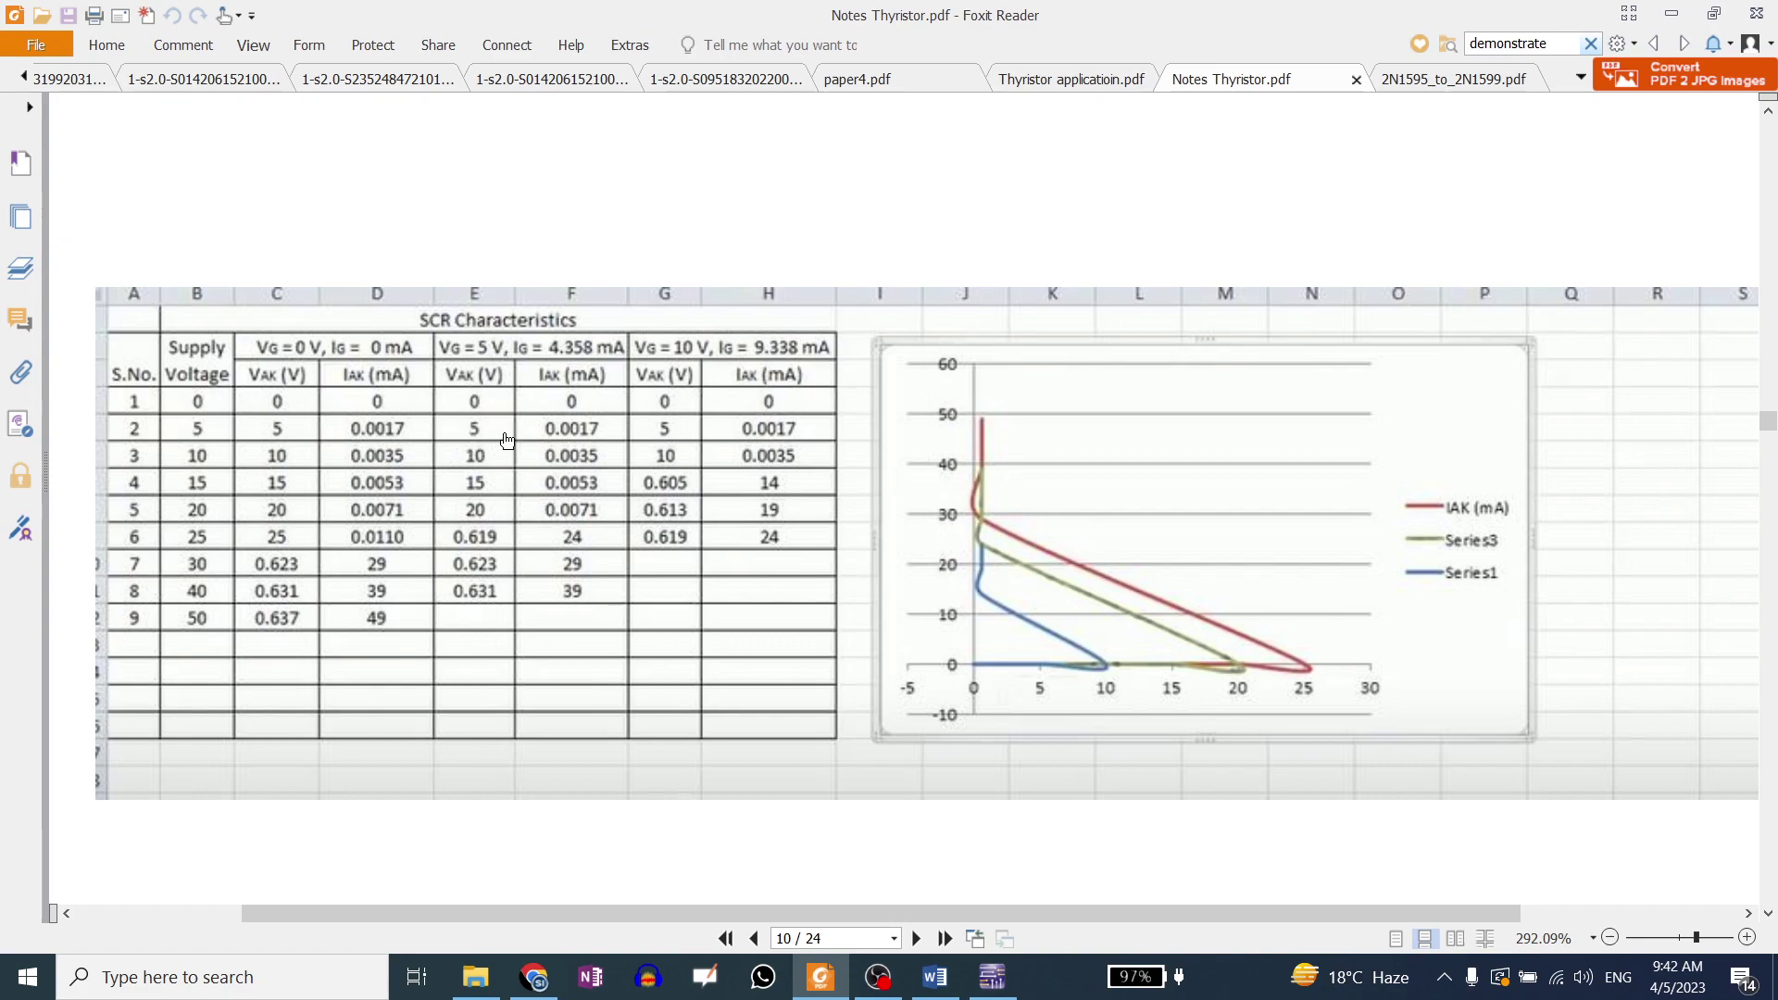
{"action": "left_click", "coordinate": [992, 981]}
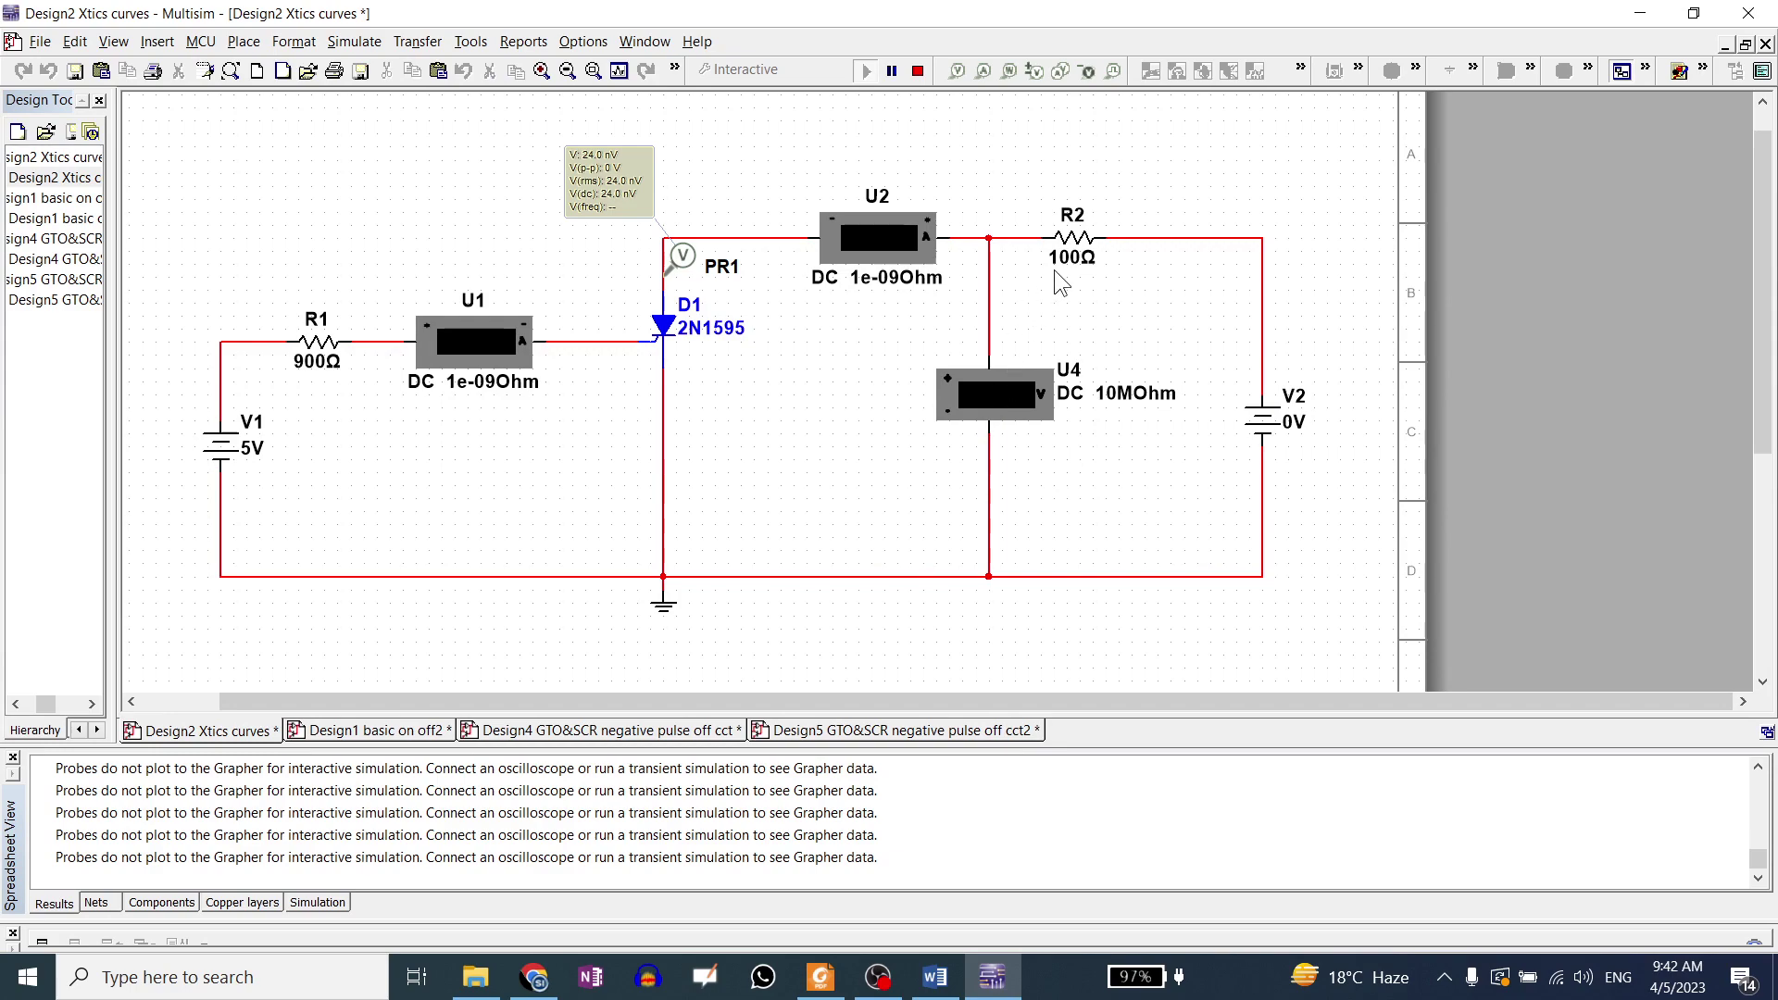
Stop the simulation, delete resistor R2, and wire V2's positive terminal directly to the U2–U4 junction.
{"action": "left_click", "coordinate": [1081, 243]}
{"action": "left_click", "coordinate": [918, 72]}
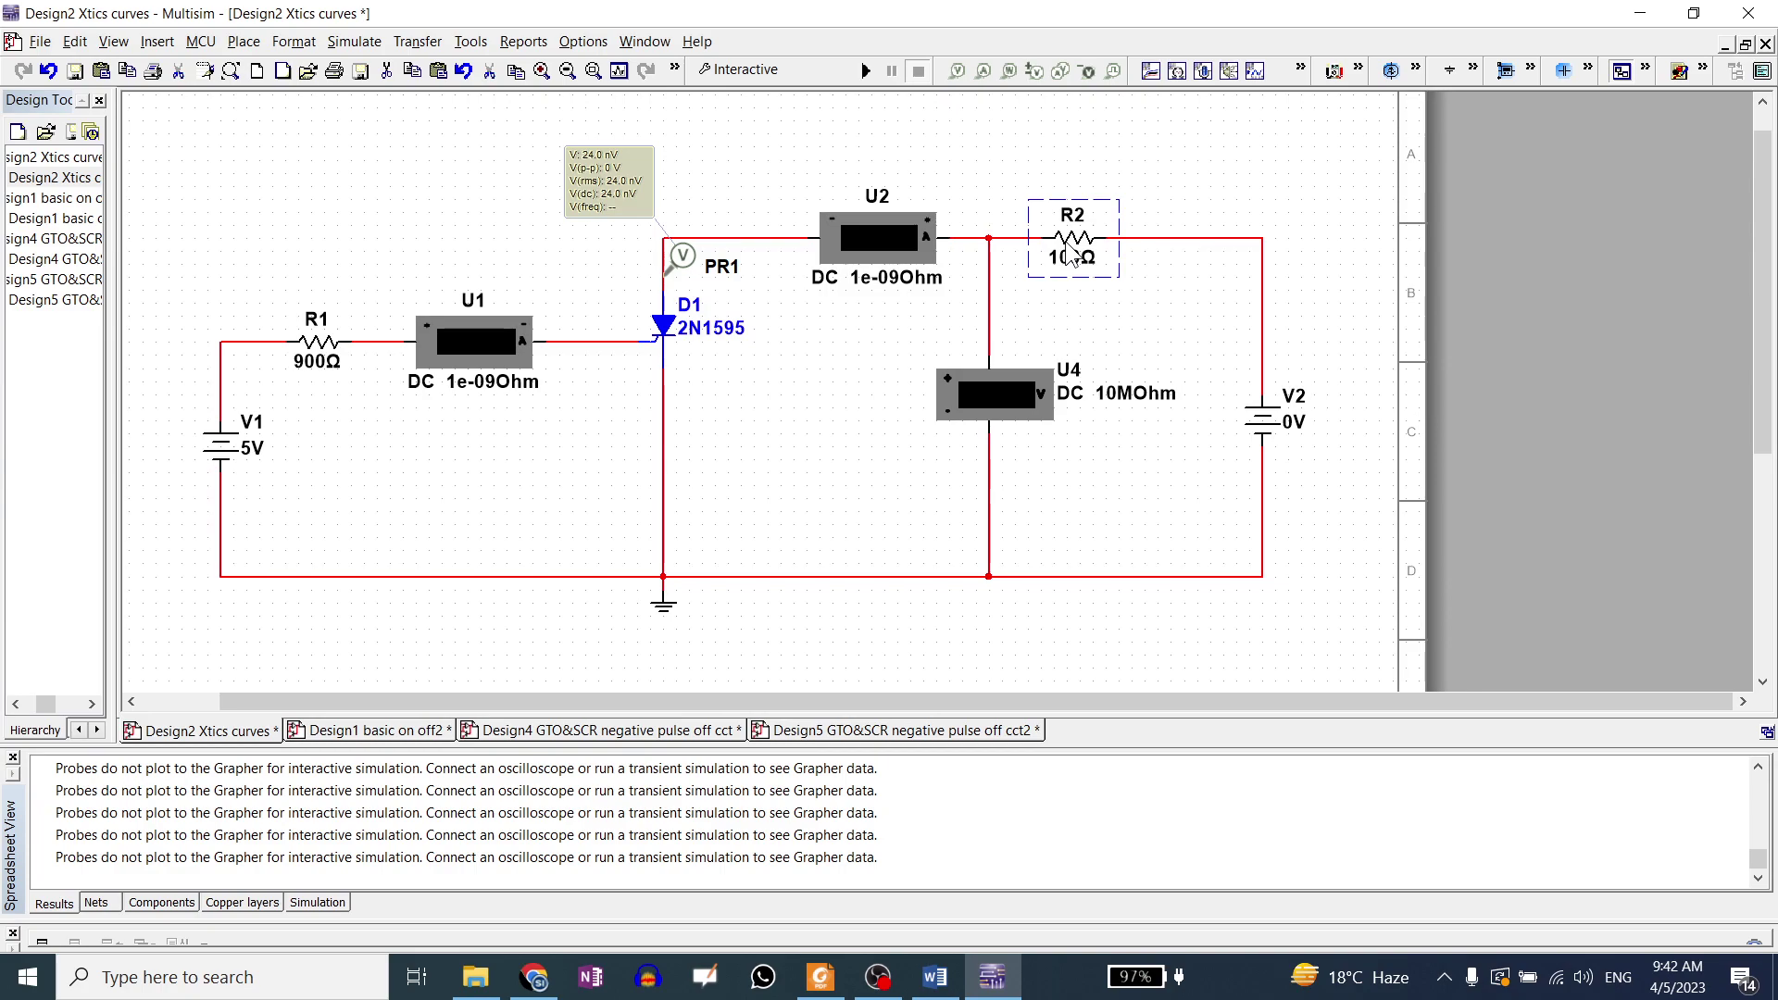
{"action": "key", "text": "Delete"}
{"action": "left_click", "coordinate": [1261, 400]}
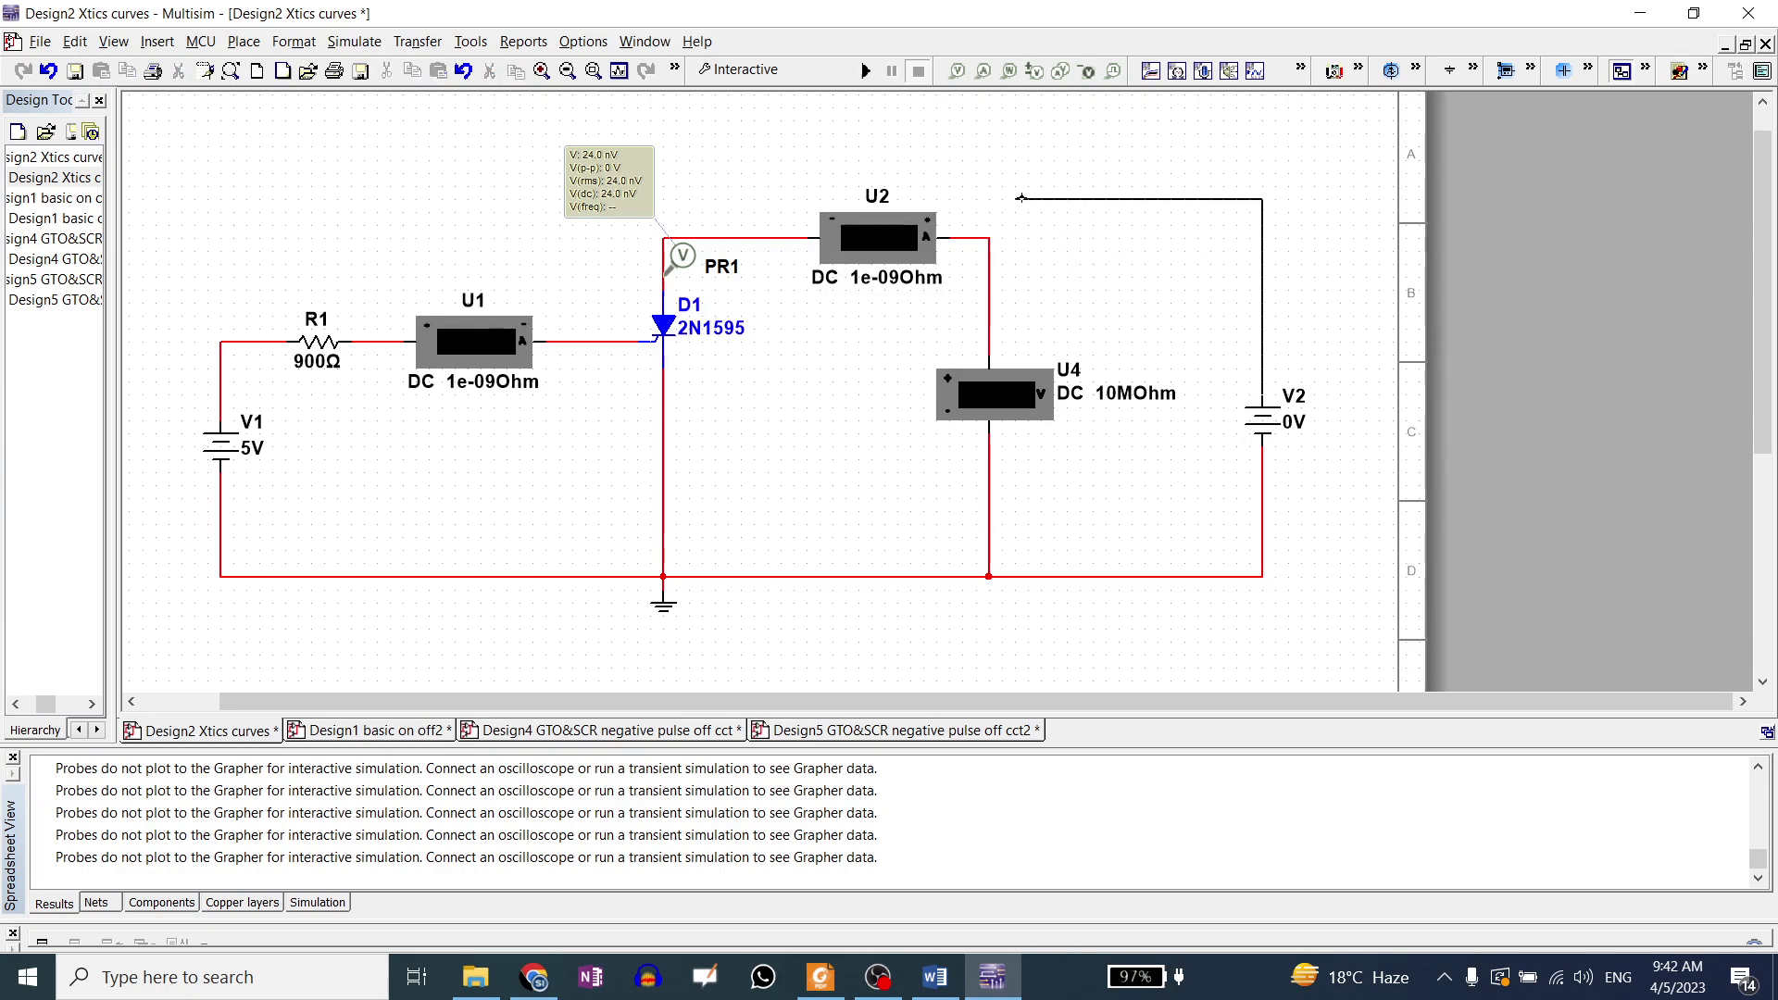
{"action": "left_click", "coordinate": [989, 238]}
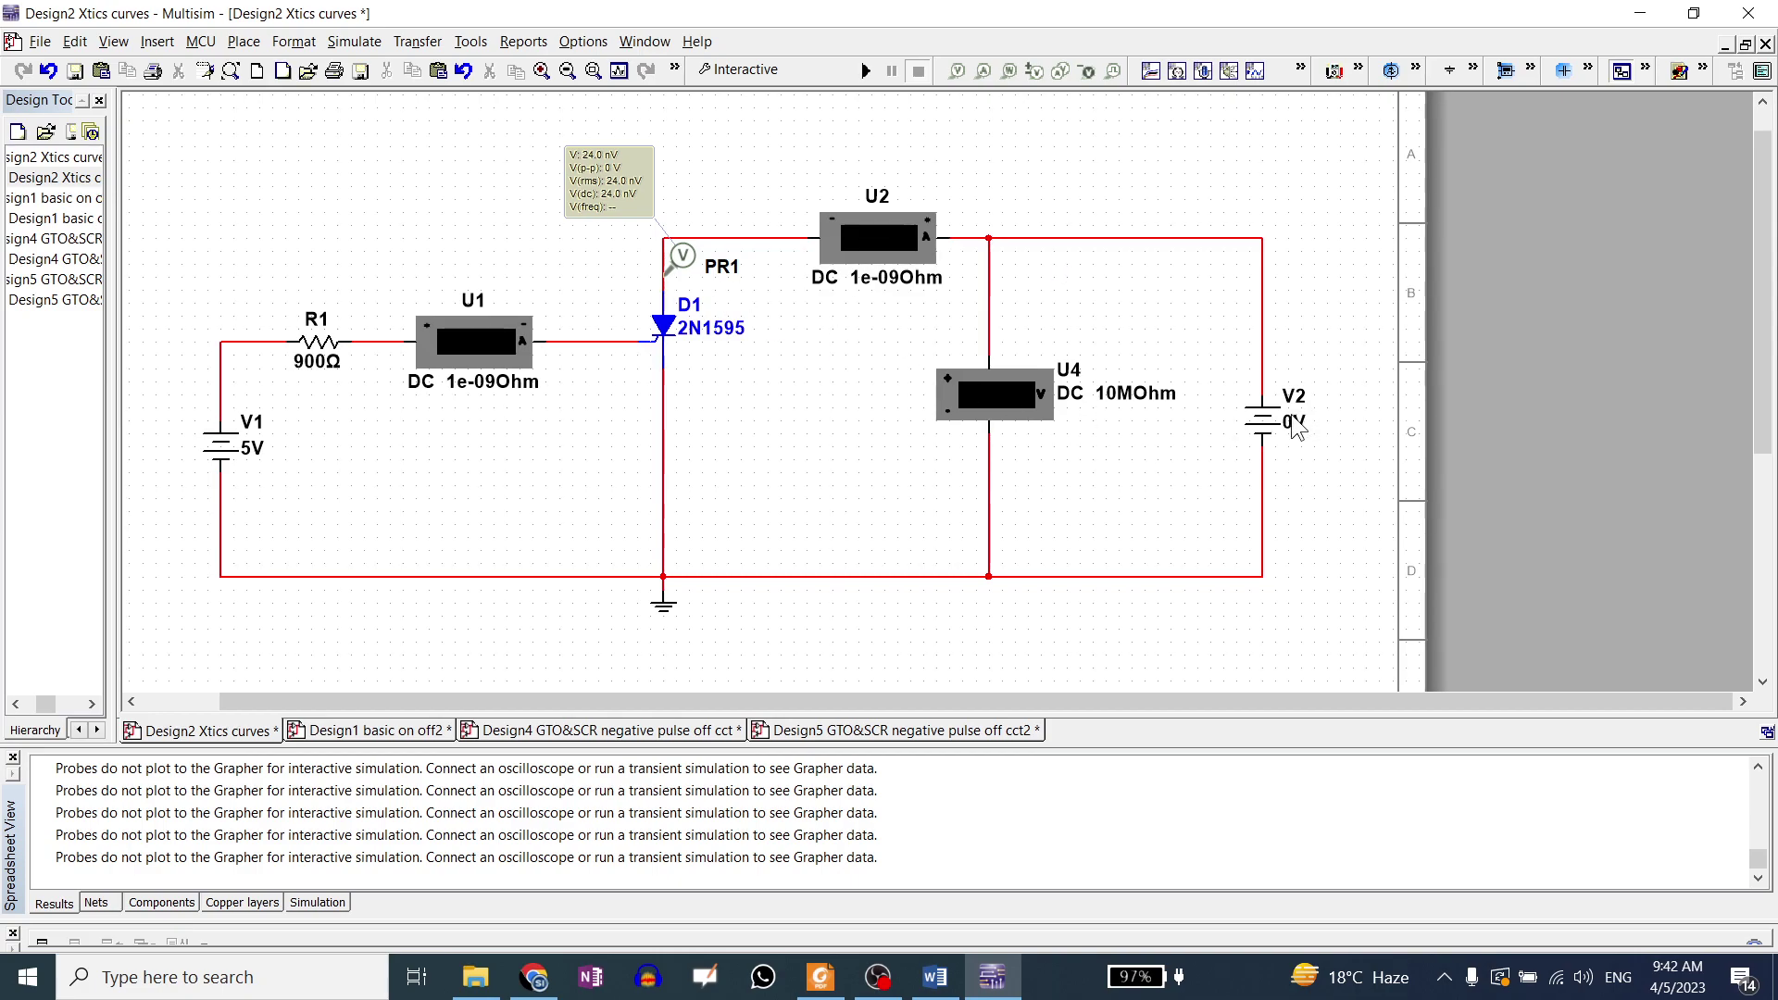
Set the V2 source voltage to 5 V, then run and stop the simulation without R2.
{"action": "left_click", "coordinate": [1262, 421]}
{"action": "double_click", "coordinate": [1262, 421]}
{"action": "type", "text": "5"}
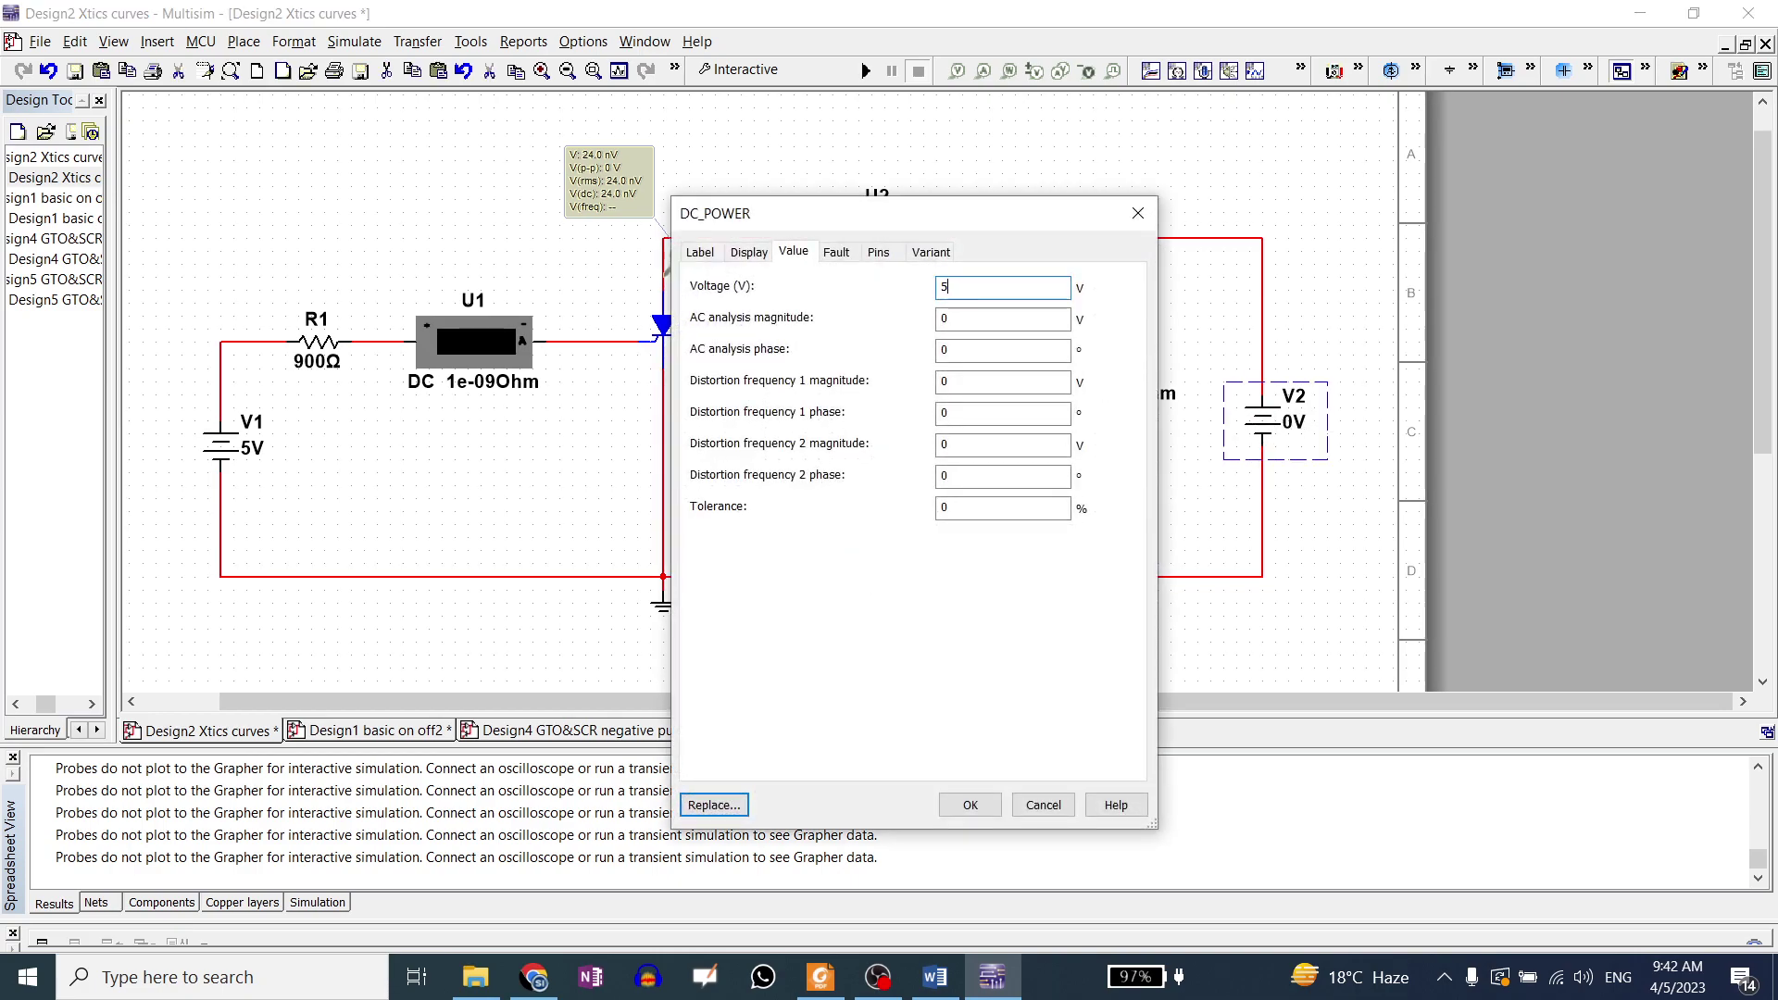
{"action": "key", "text": "Return"}
{"action": "left_click", "coordinate": [864, 74]}
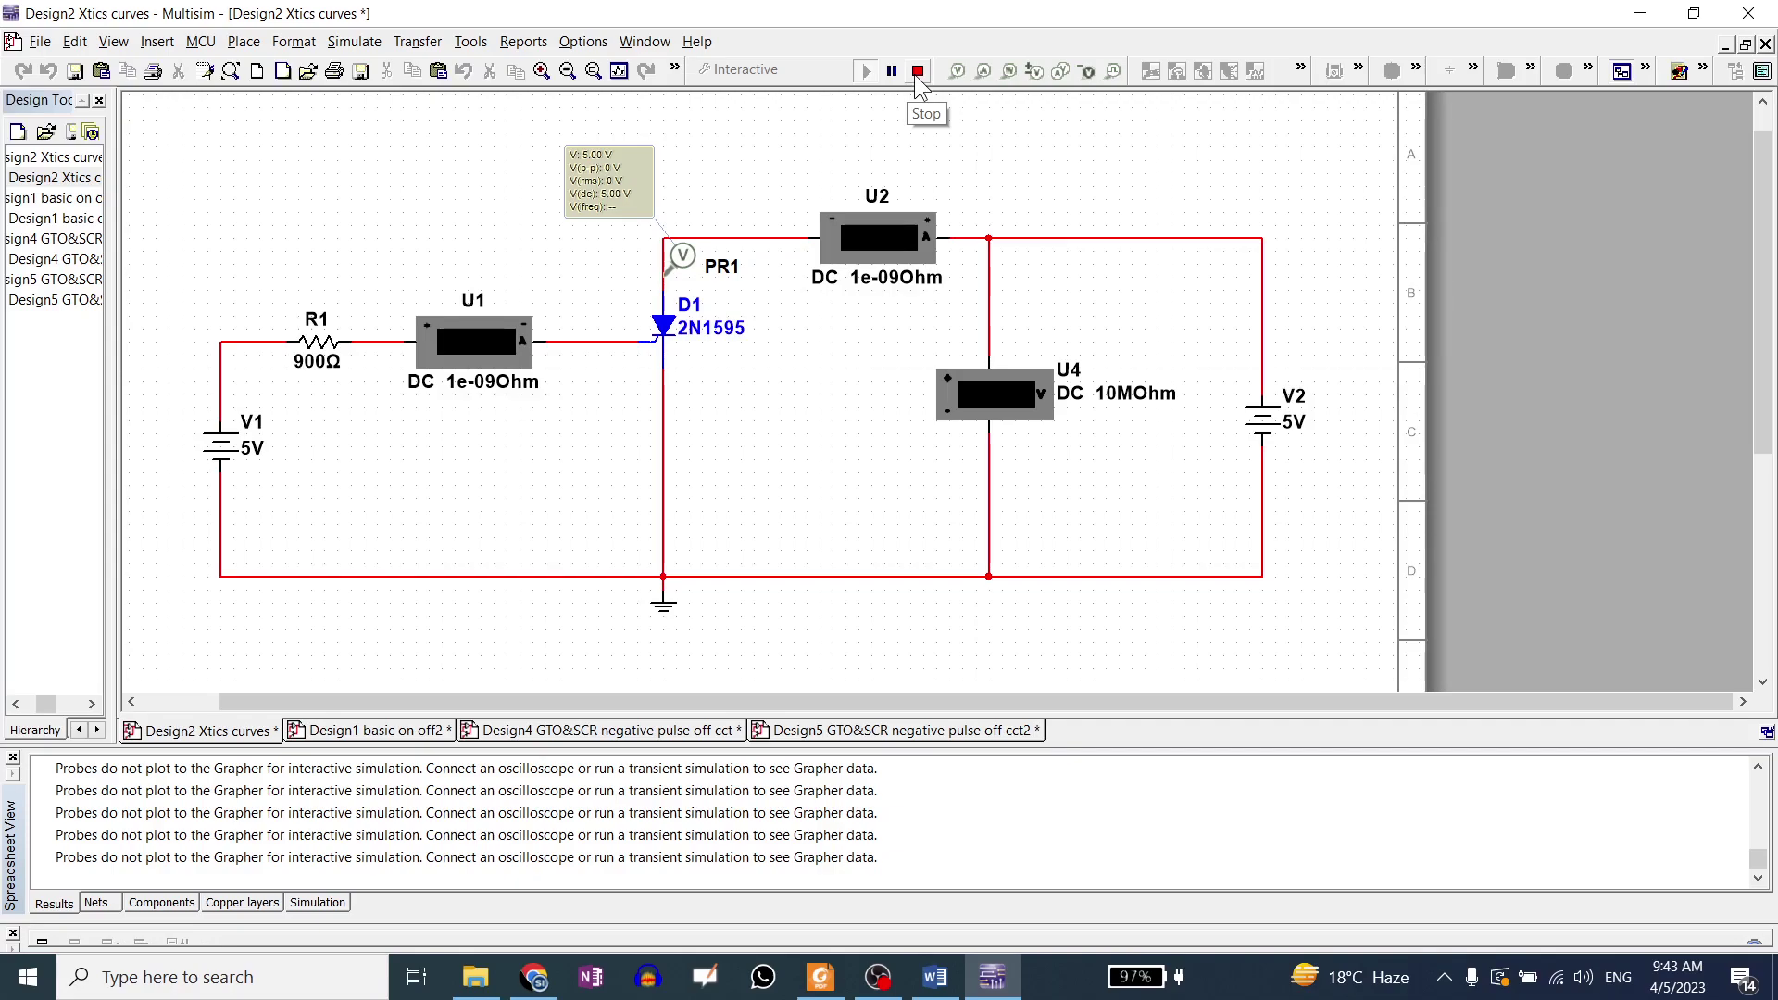
{"action": "left_click", "coordinate": [917, 74]}
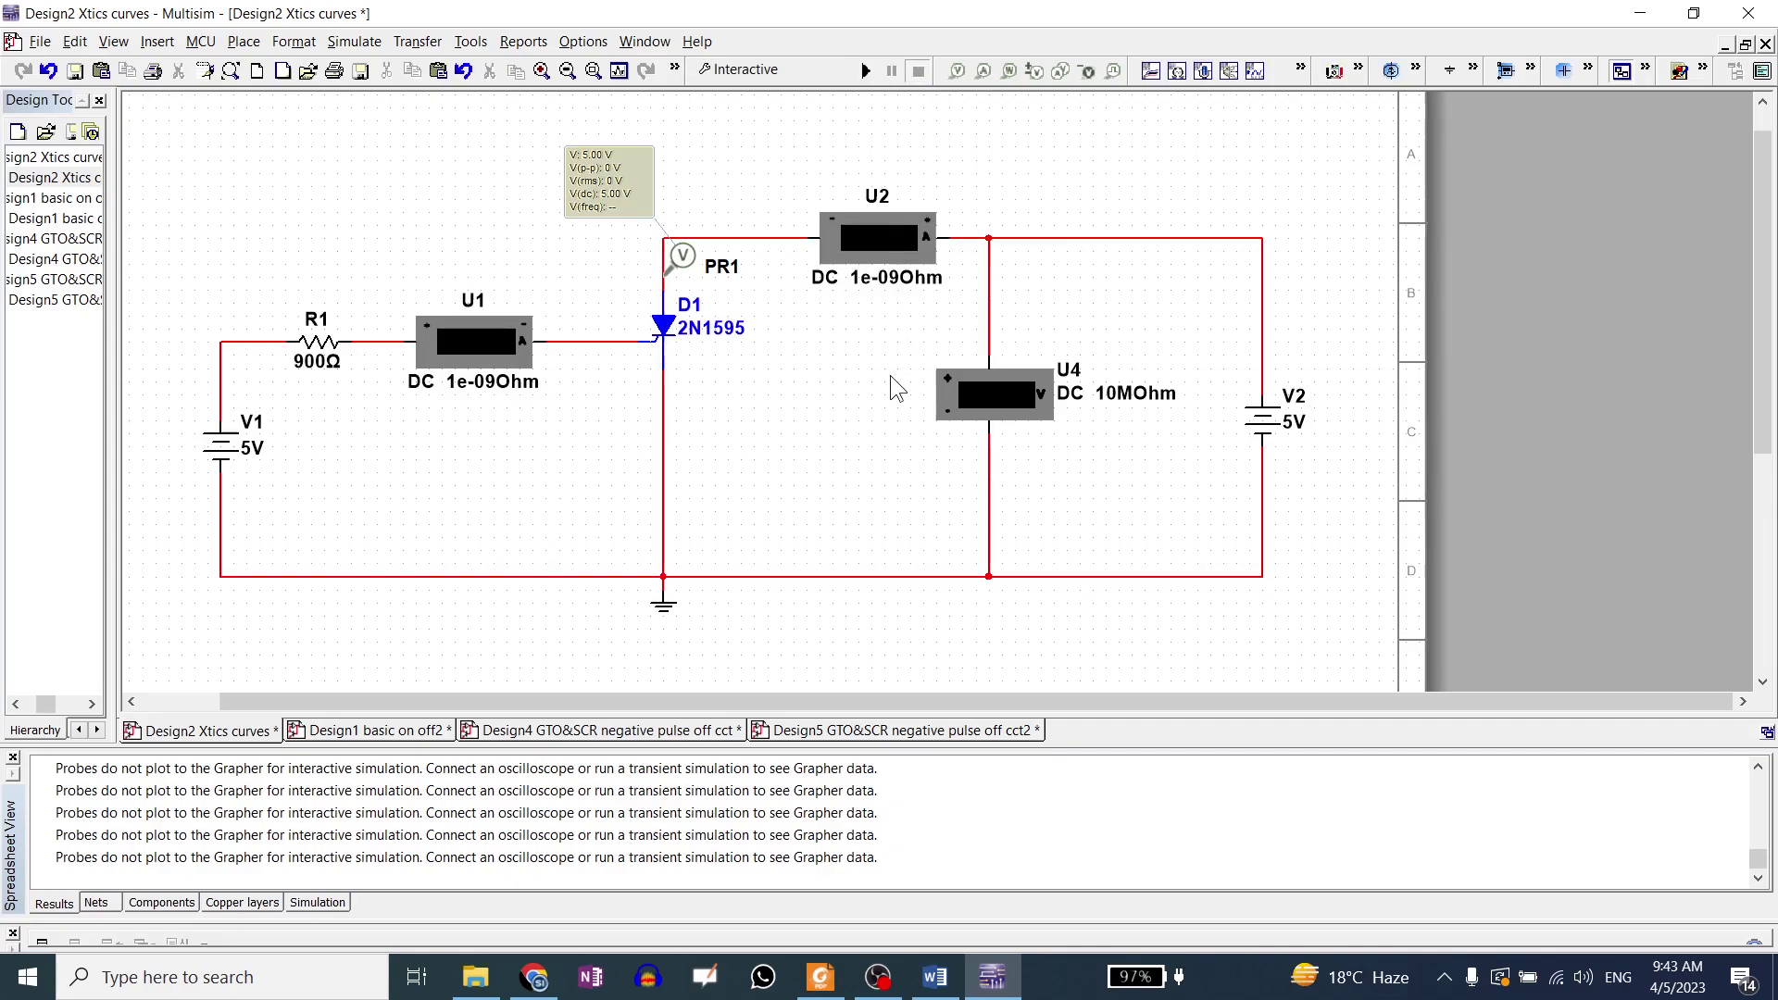
Undo the V2 voltage change, the direct wire, and the deletion of R2.
{"action": "key", "text": "ctrl+z"}
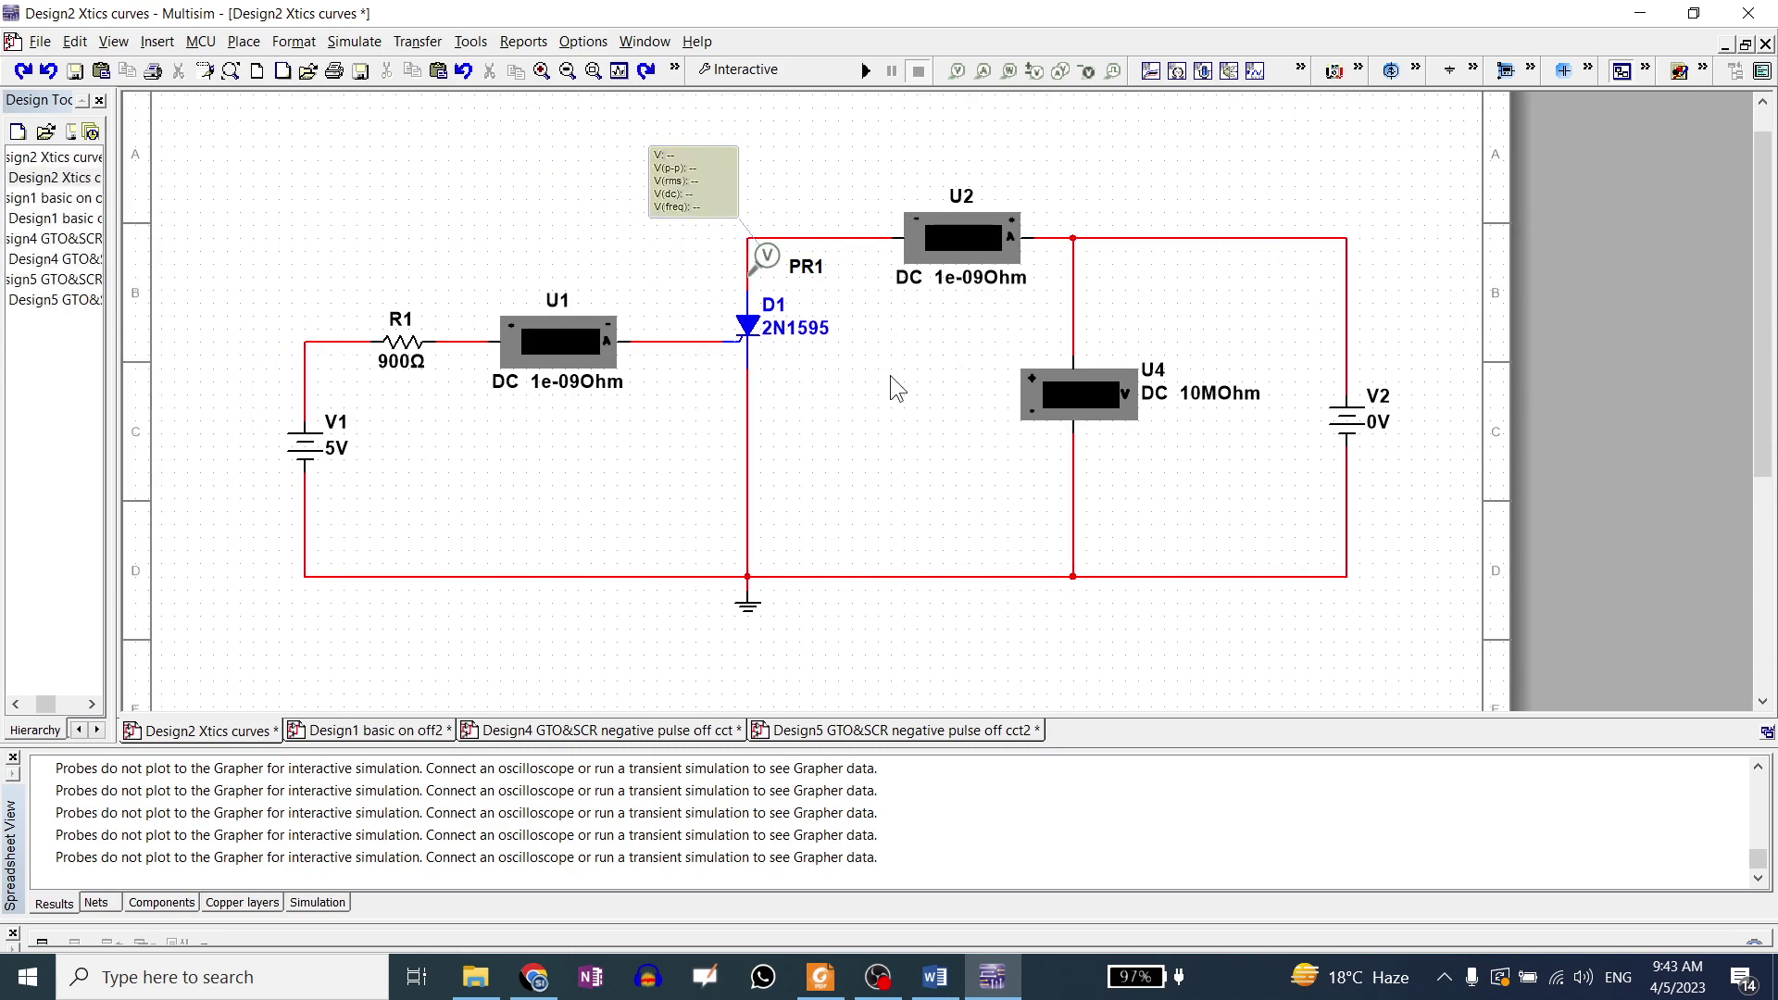
{"action": "key", "text": "ctrl+z"}
{"action": "key", "text": "ctrl+z"}
Check the SCR characteristics table in Foxit Reader, return to Multisim, and simulate the circuit with V2 set to 5 V.
{"action": "left_click", "coordinate": [838, 978]}
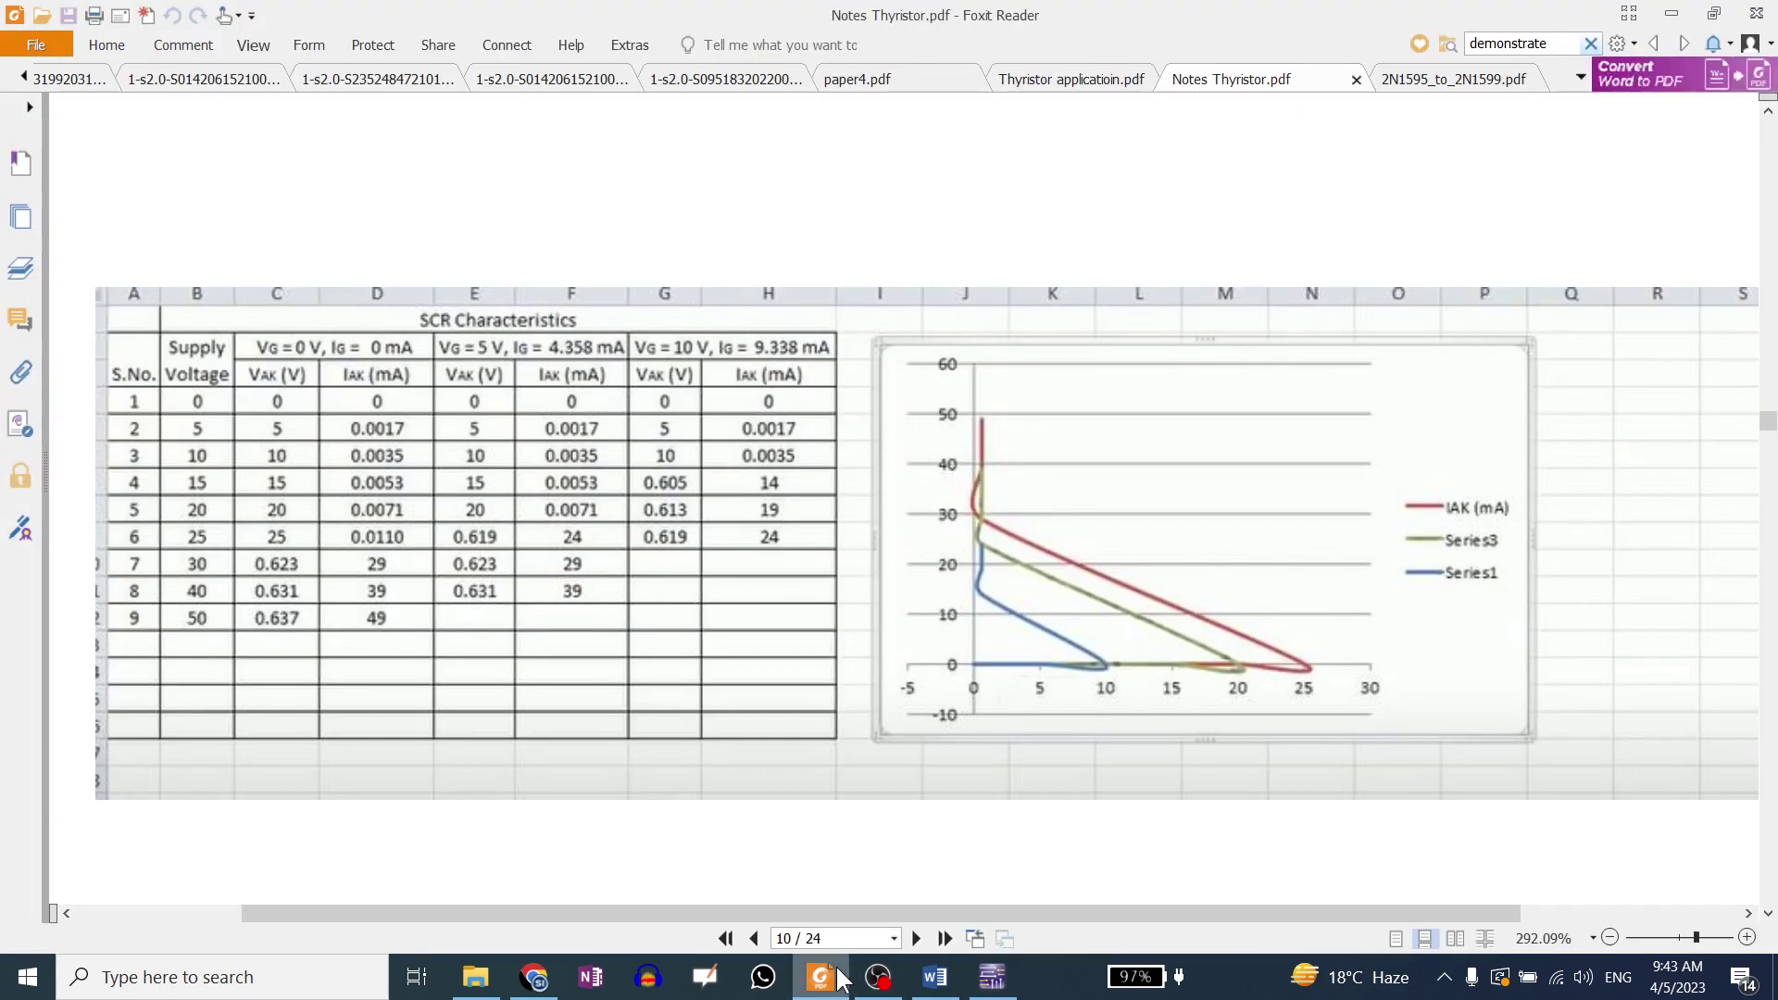
{"action": "left_click", "coordinate": [838, 978]}
{"action": "double_click", "coordinate": [1345, 428]}
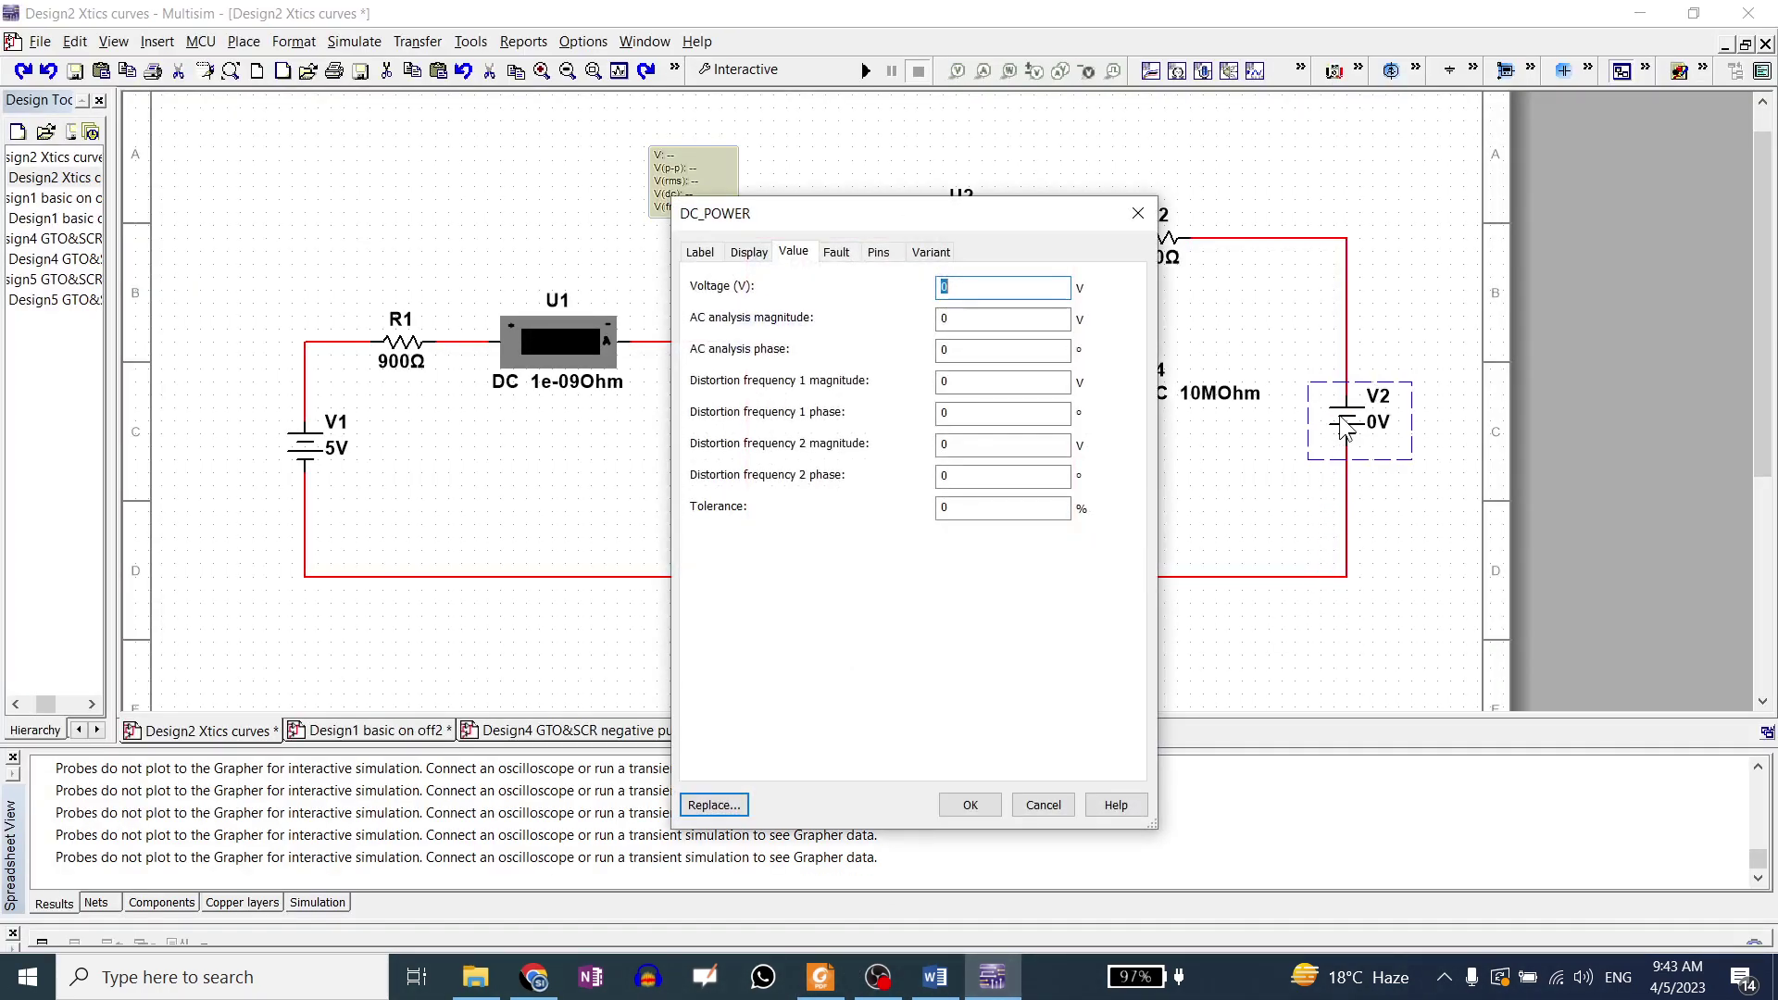
{"action": "type", "text": "5"}
{"action": "key", "text": "Return"}
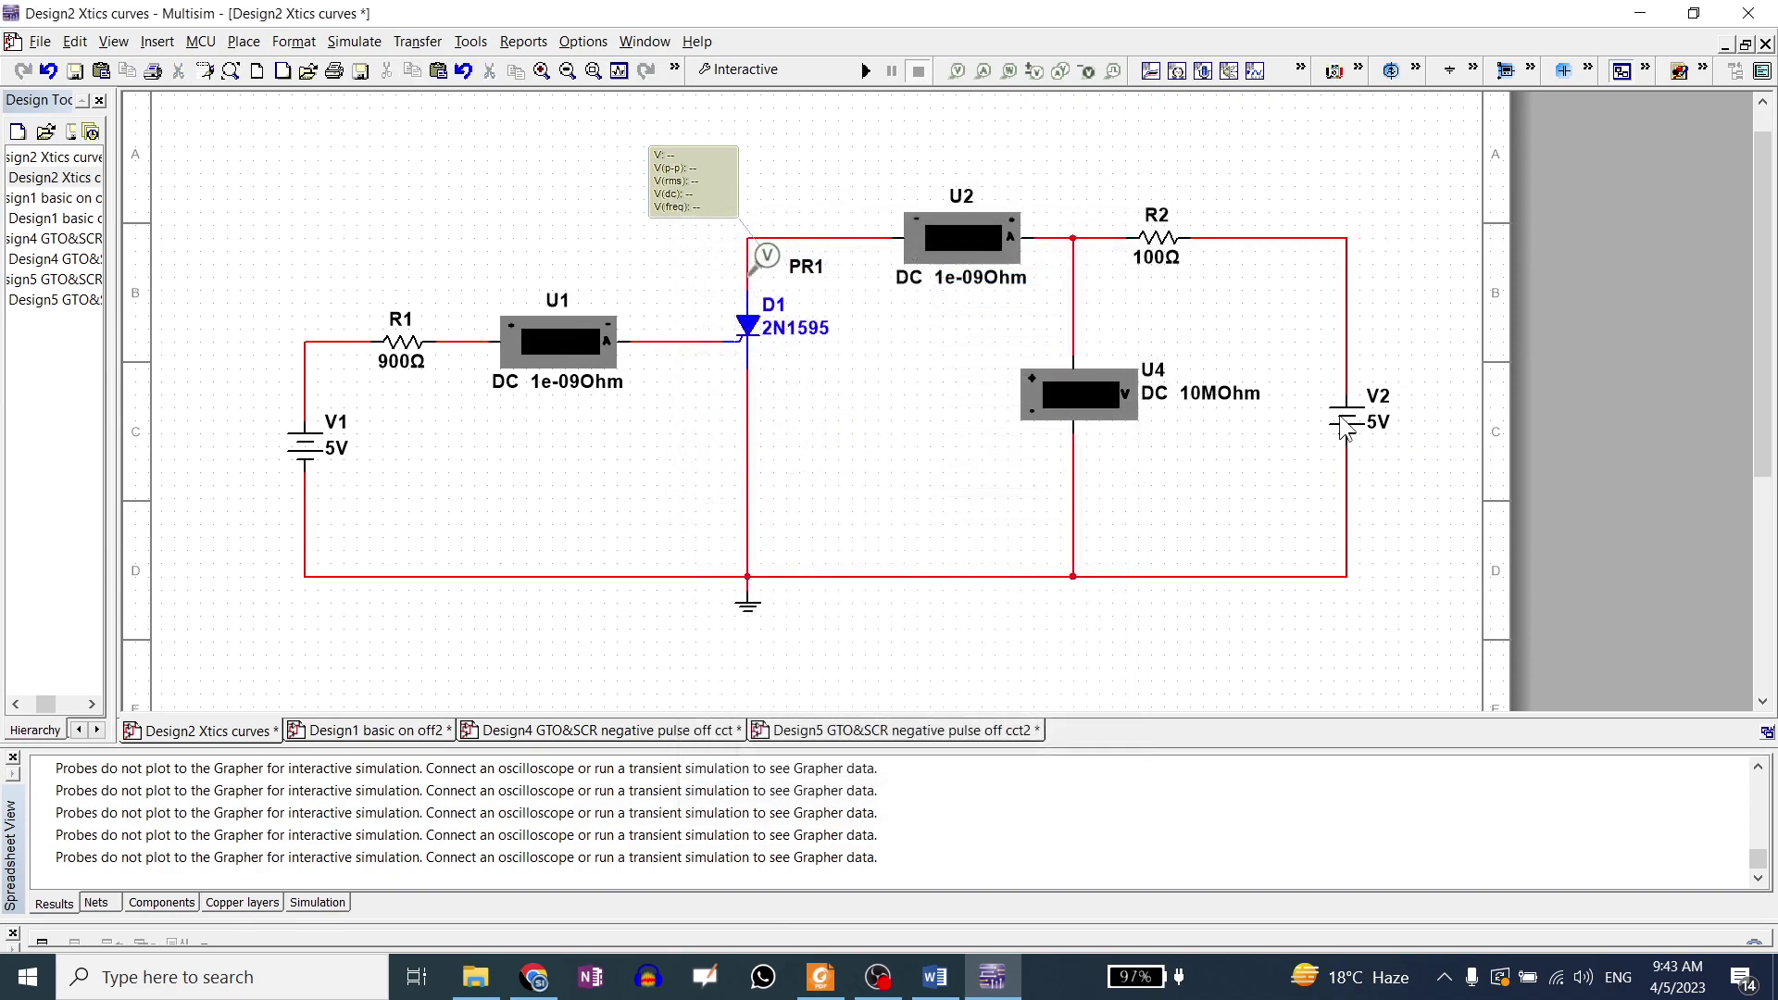
{"action": "left_click", "coordinate": [864, 72]}
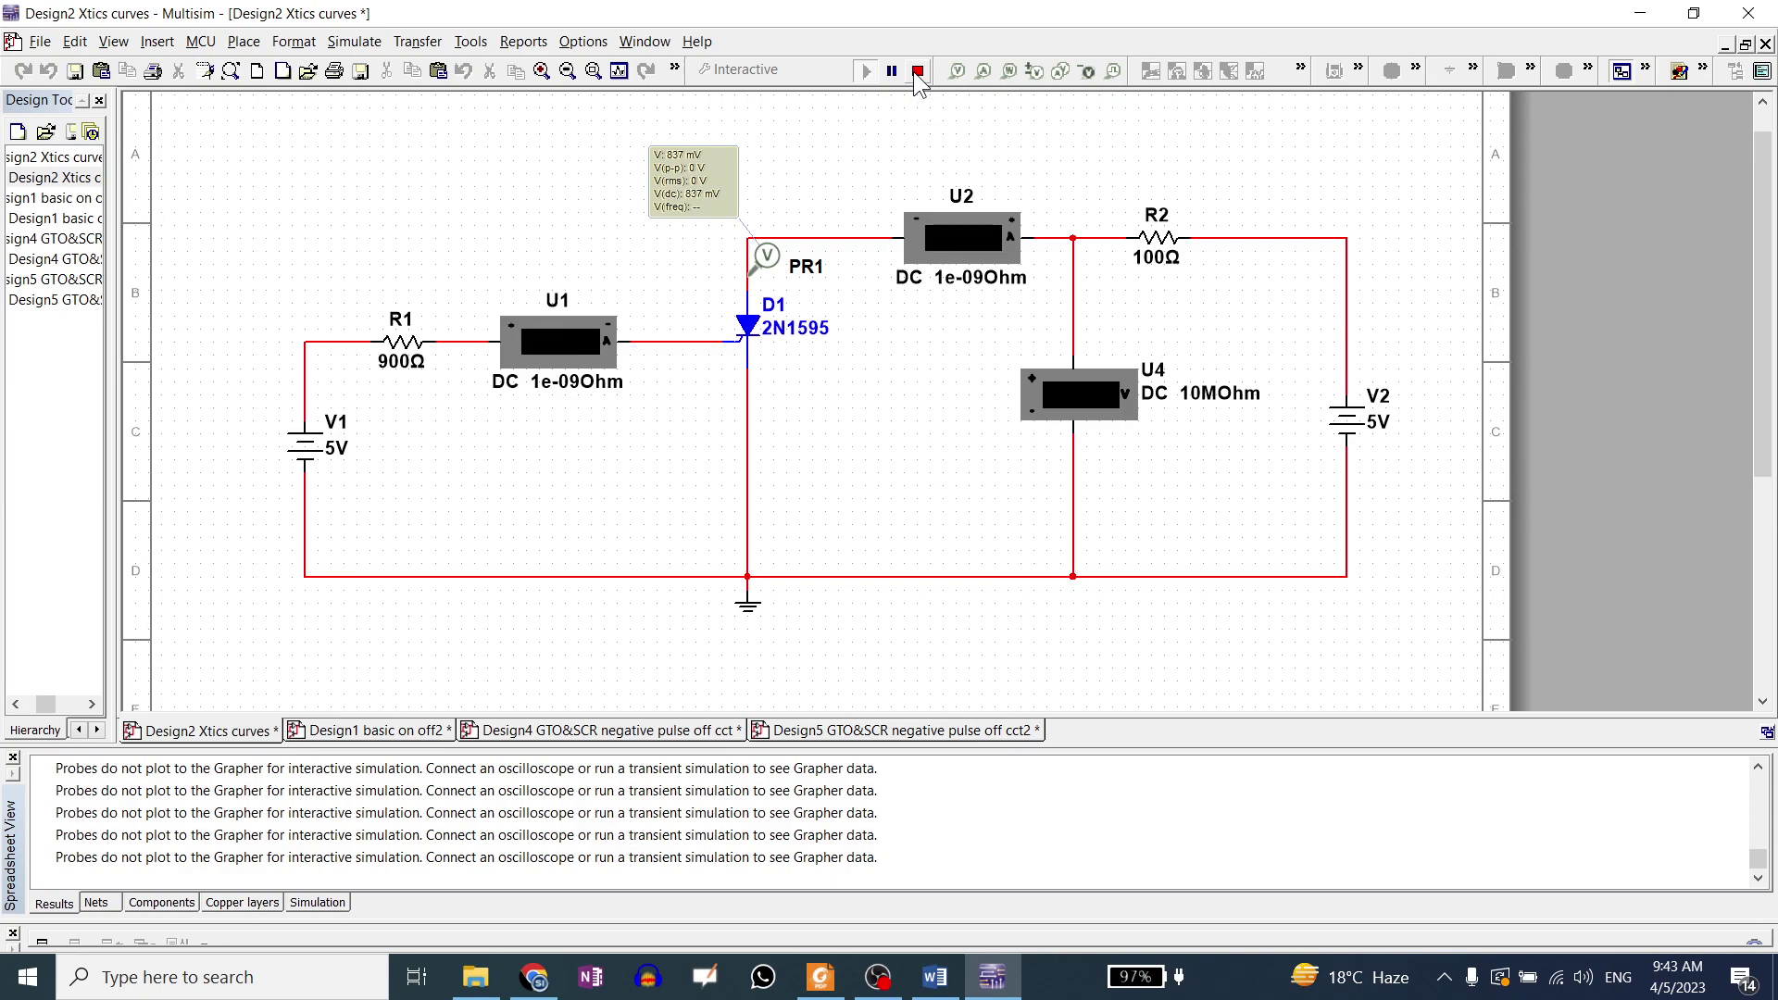
{"action": "left_click", "coordinate": [916, 72]}
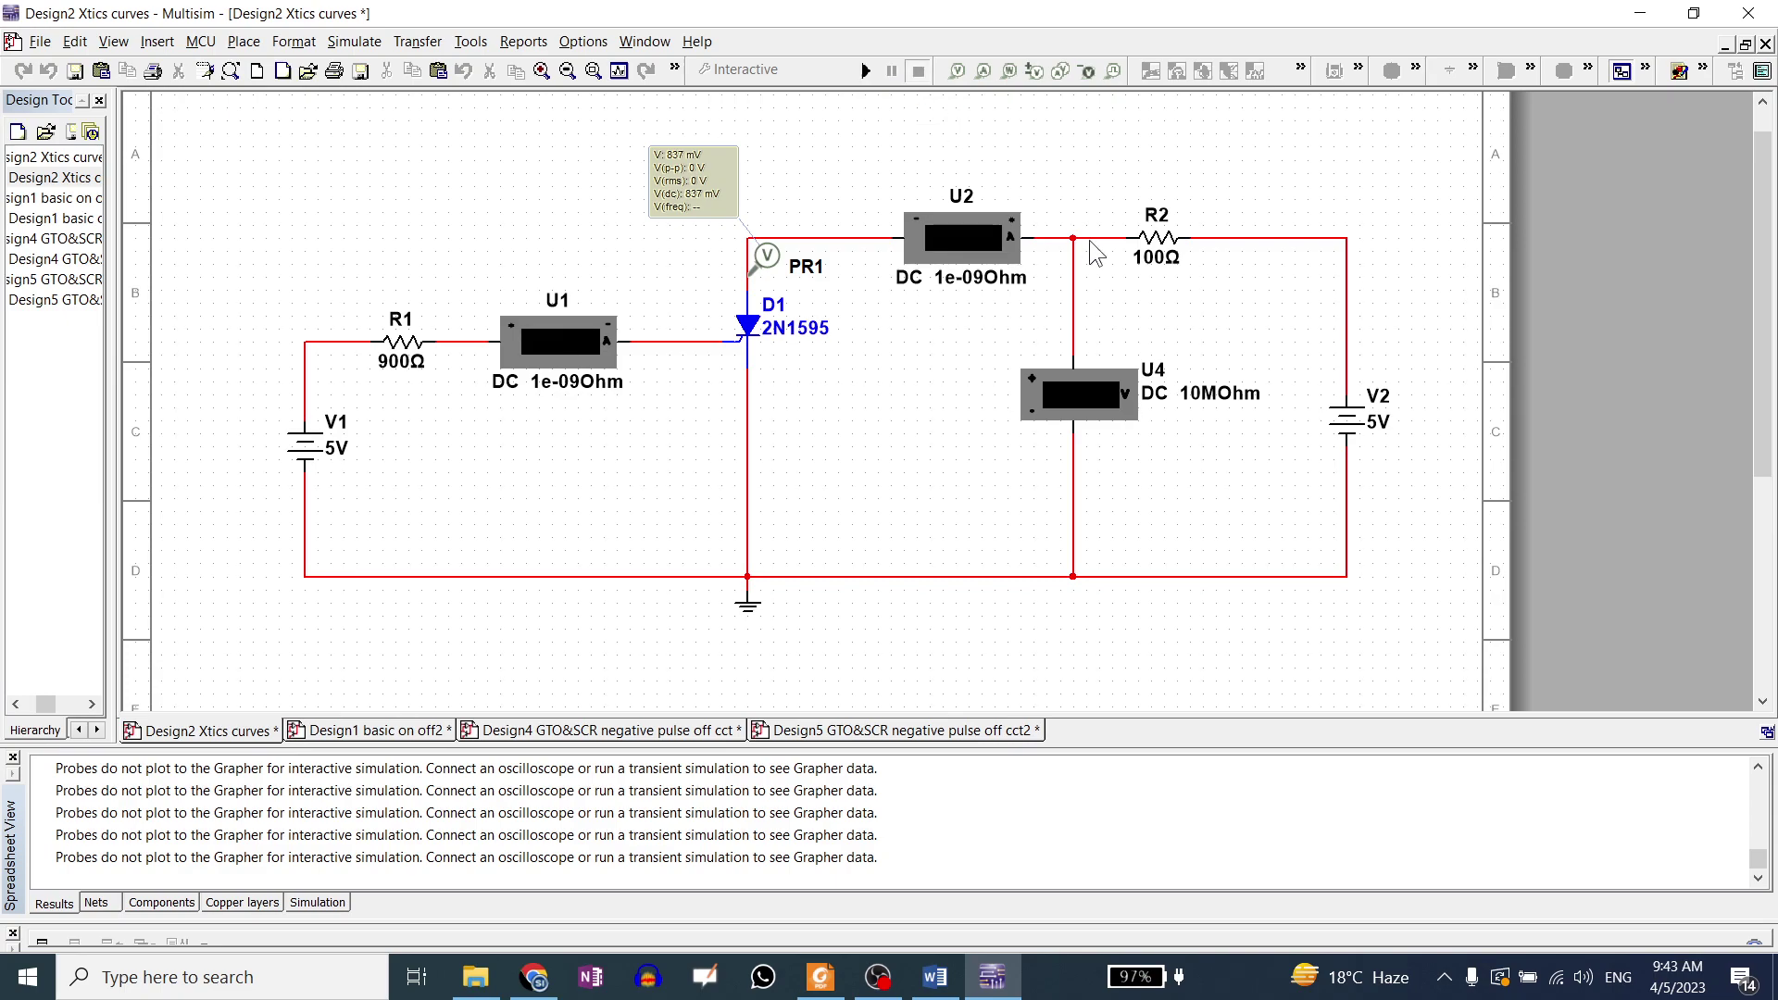
Simulate with V2 set to 10 V, compare with the SCR characteristics table in Foxit Reader, and stop the run back in Multisim.
{"action": "double_click", "coordinate": [1340, 433]}
{"action": "type", "text": "10"}
{"action": "key", "text": "Return"}
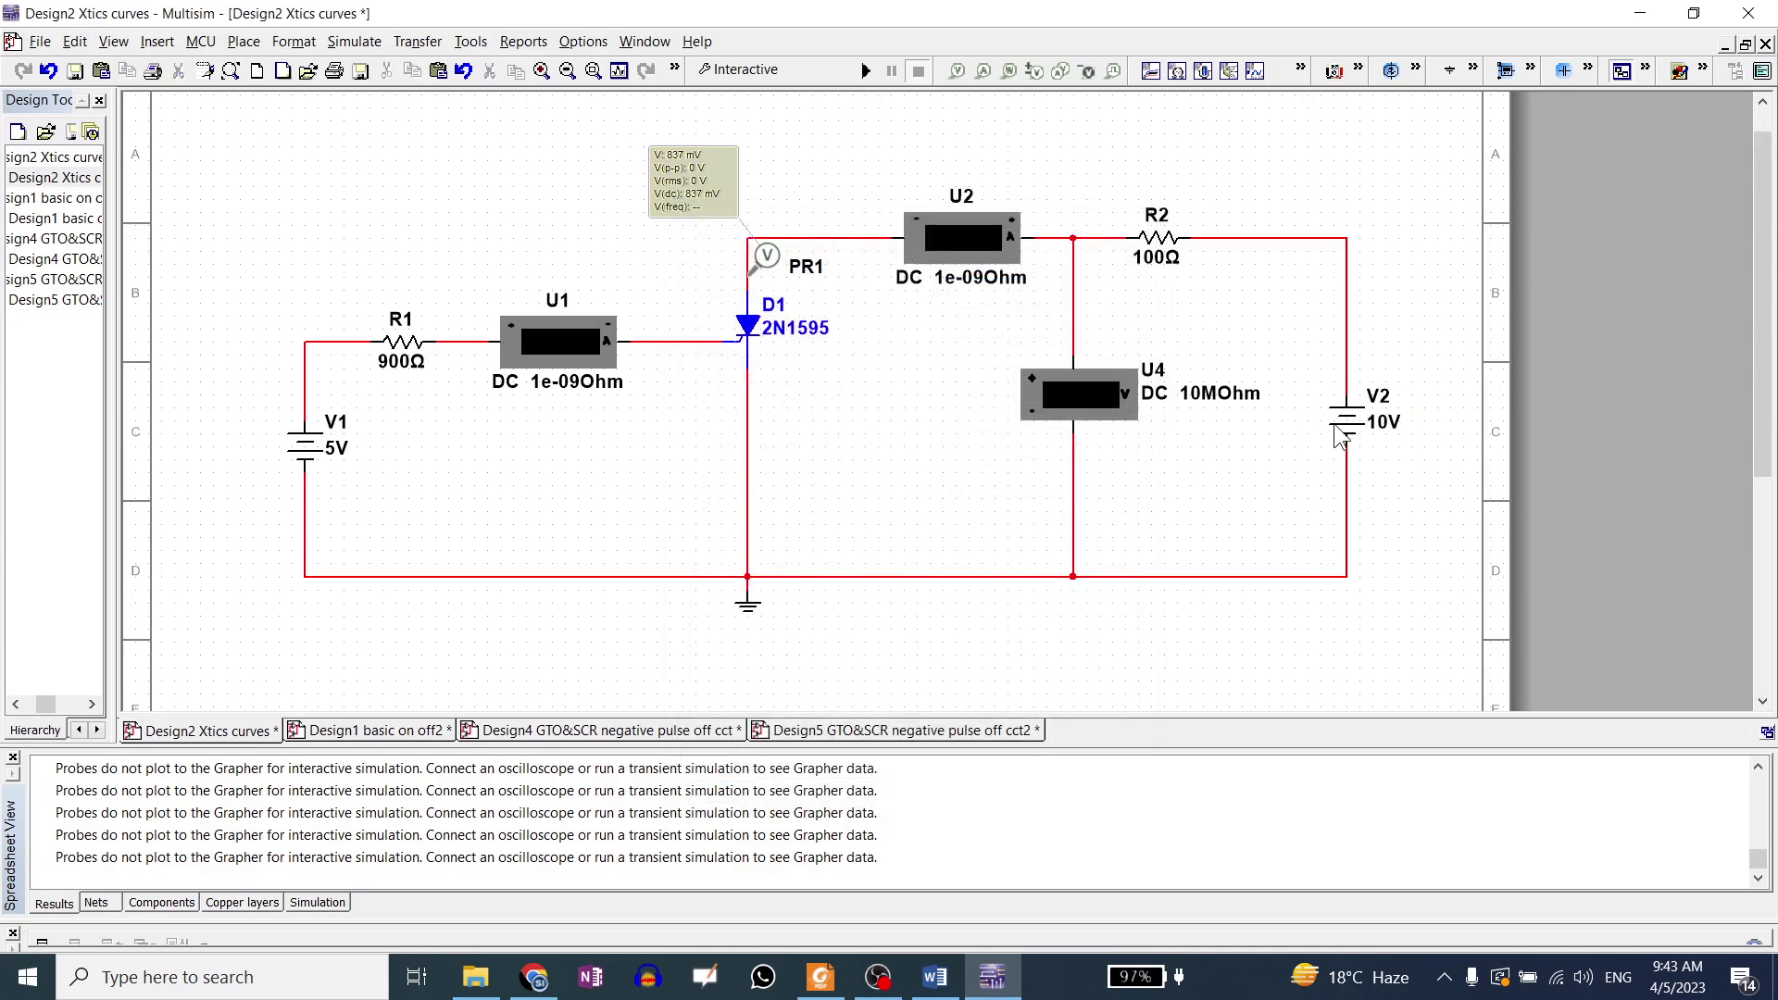
{"action": "left_click", "coordinate": [864, 71]}
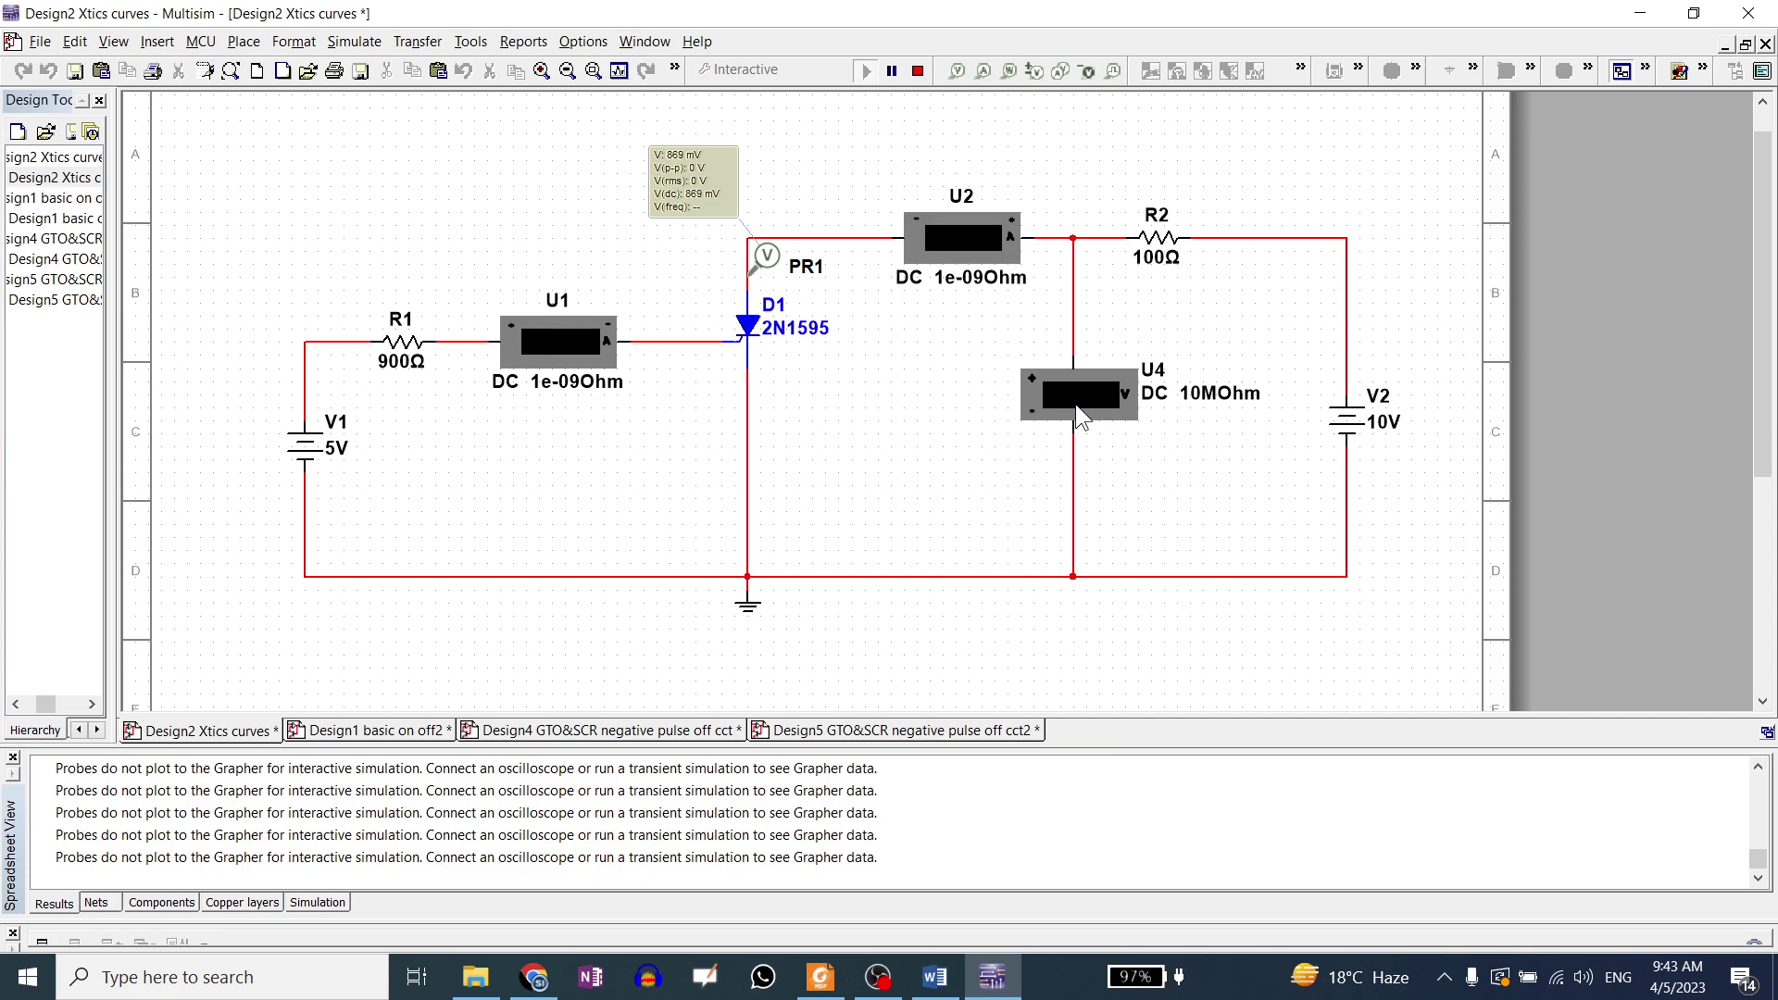
{"action": "left_click", "coordinate": [819, 978]}
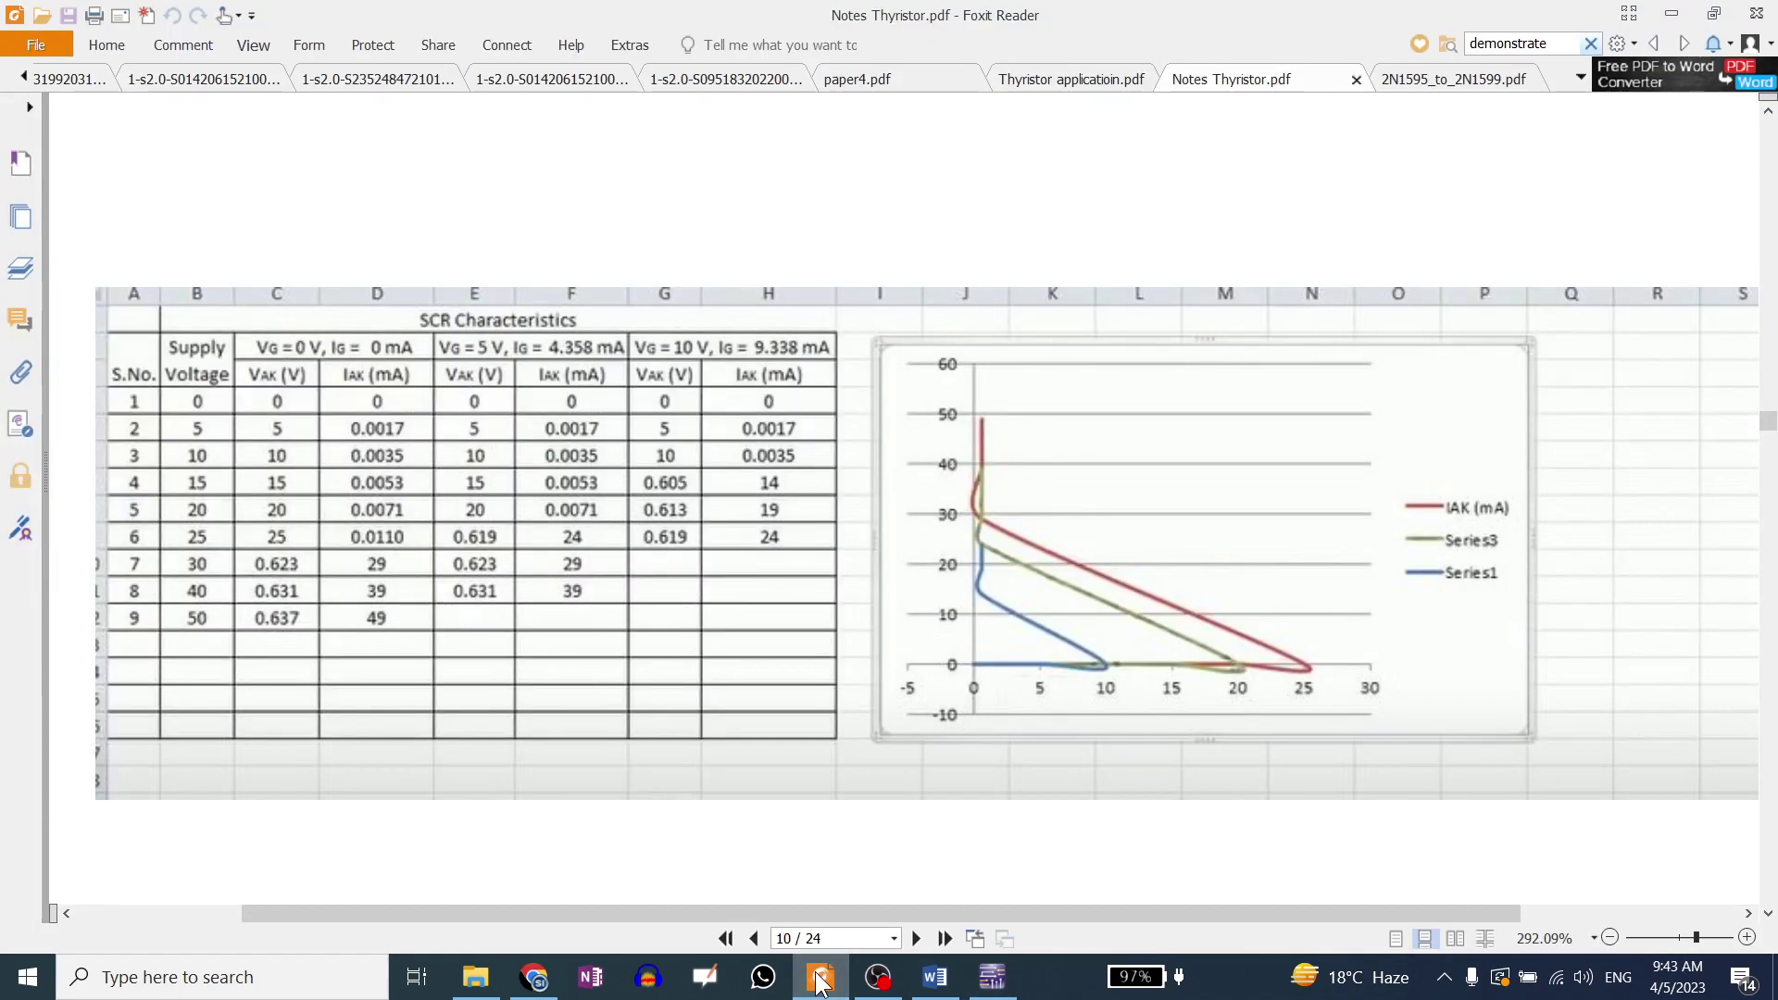
{"action": "left_click", "coordinate": [820, 978]}
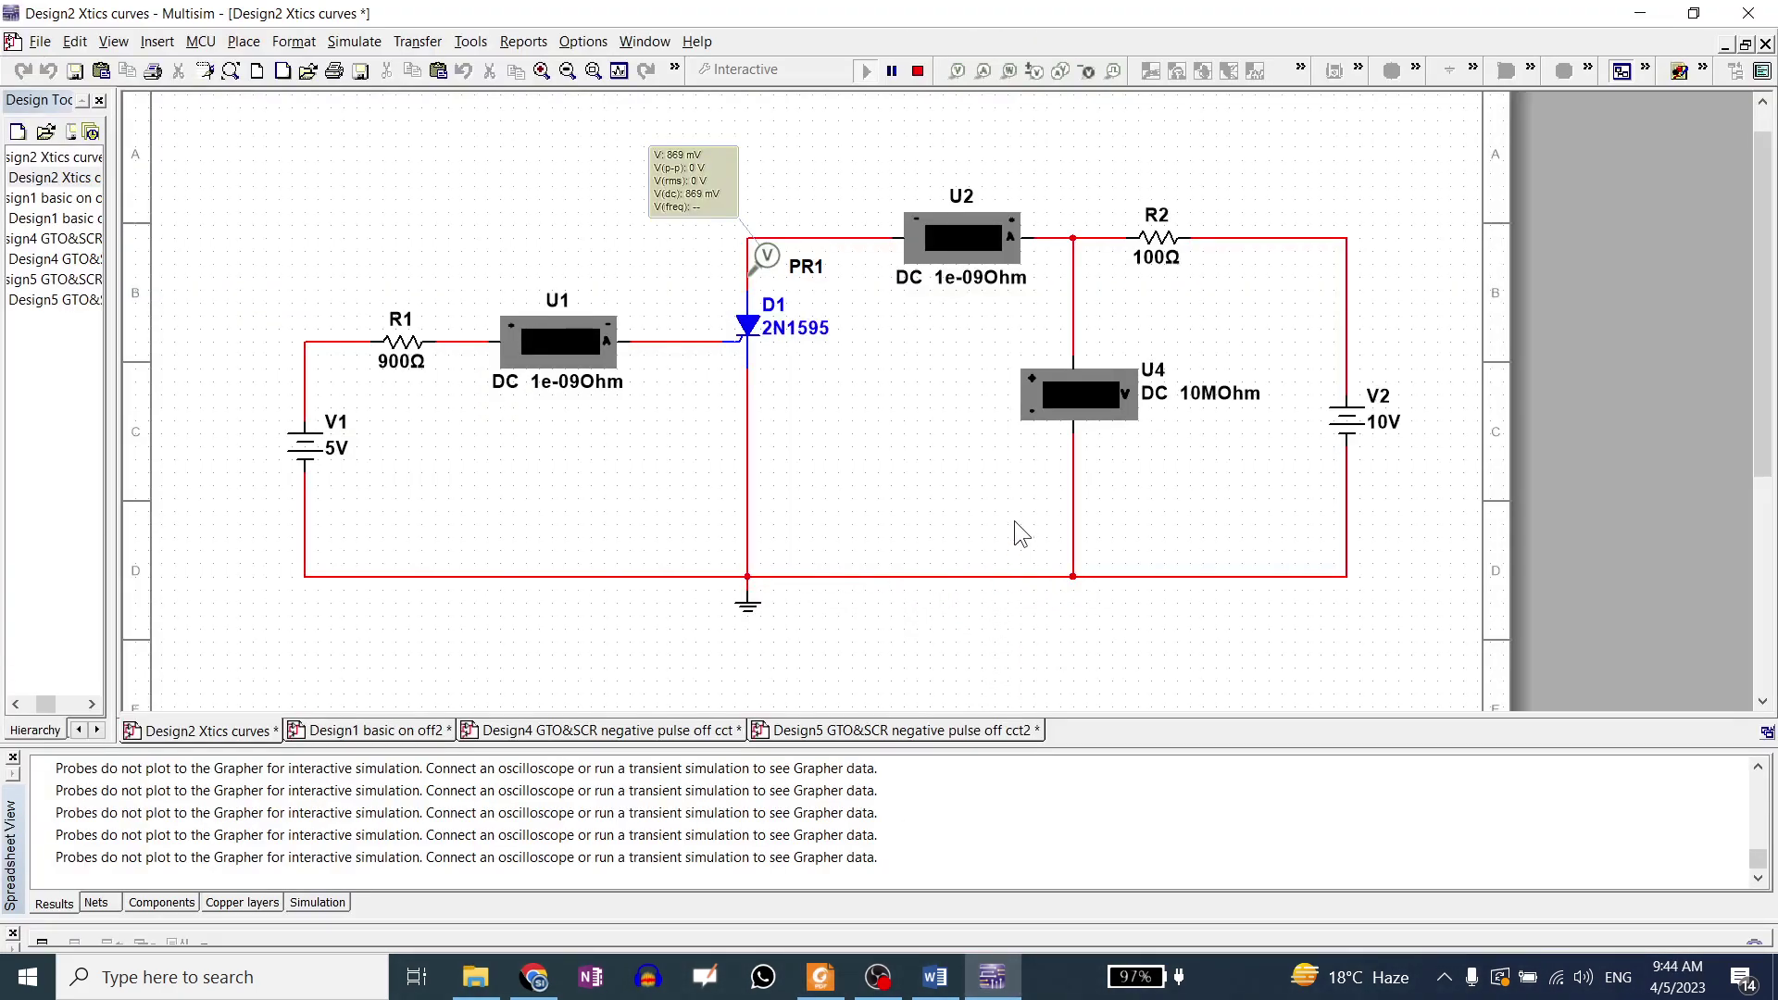
{"action": "left_click", "coordinate": [918, 71]}
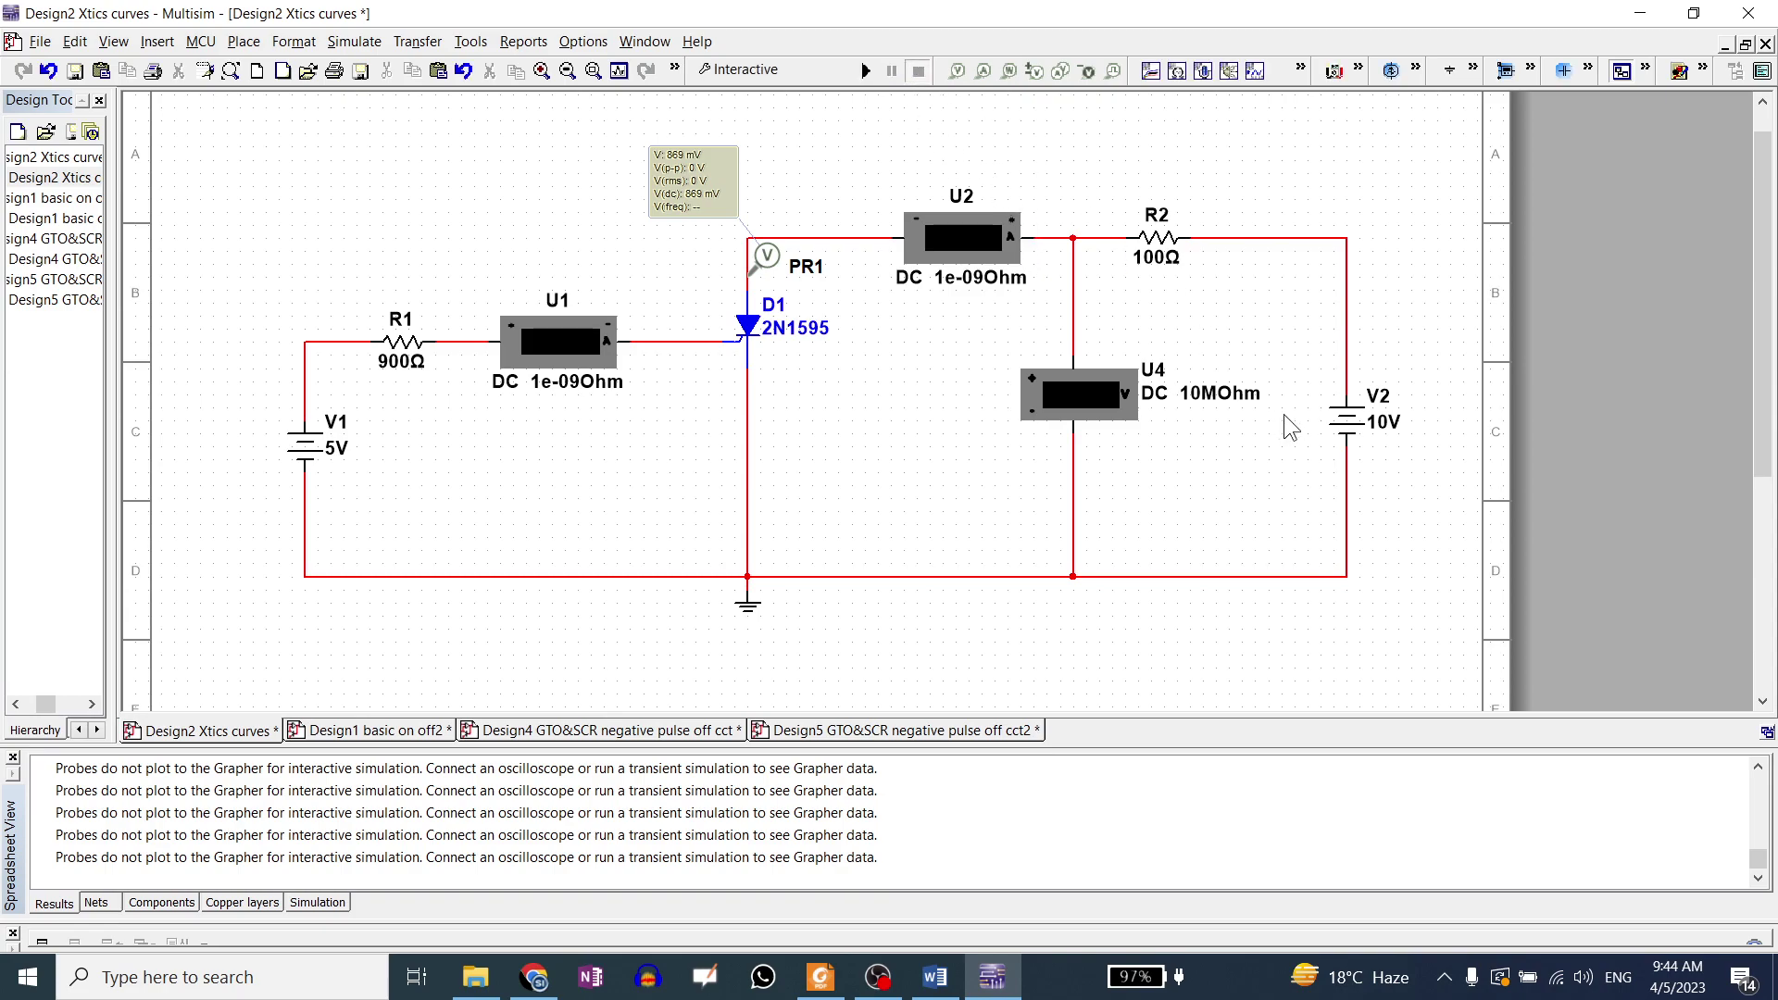
Simulate with V2 set to 50 V, compare with the SCR characteristics table in Foxit Reader, and return to Multisim.
{"action": "left_click", "coordinate": [1348, 426]}
{"action": "double_click", "coordinate": [1347, 426]}
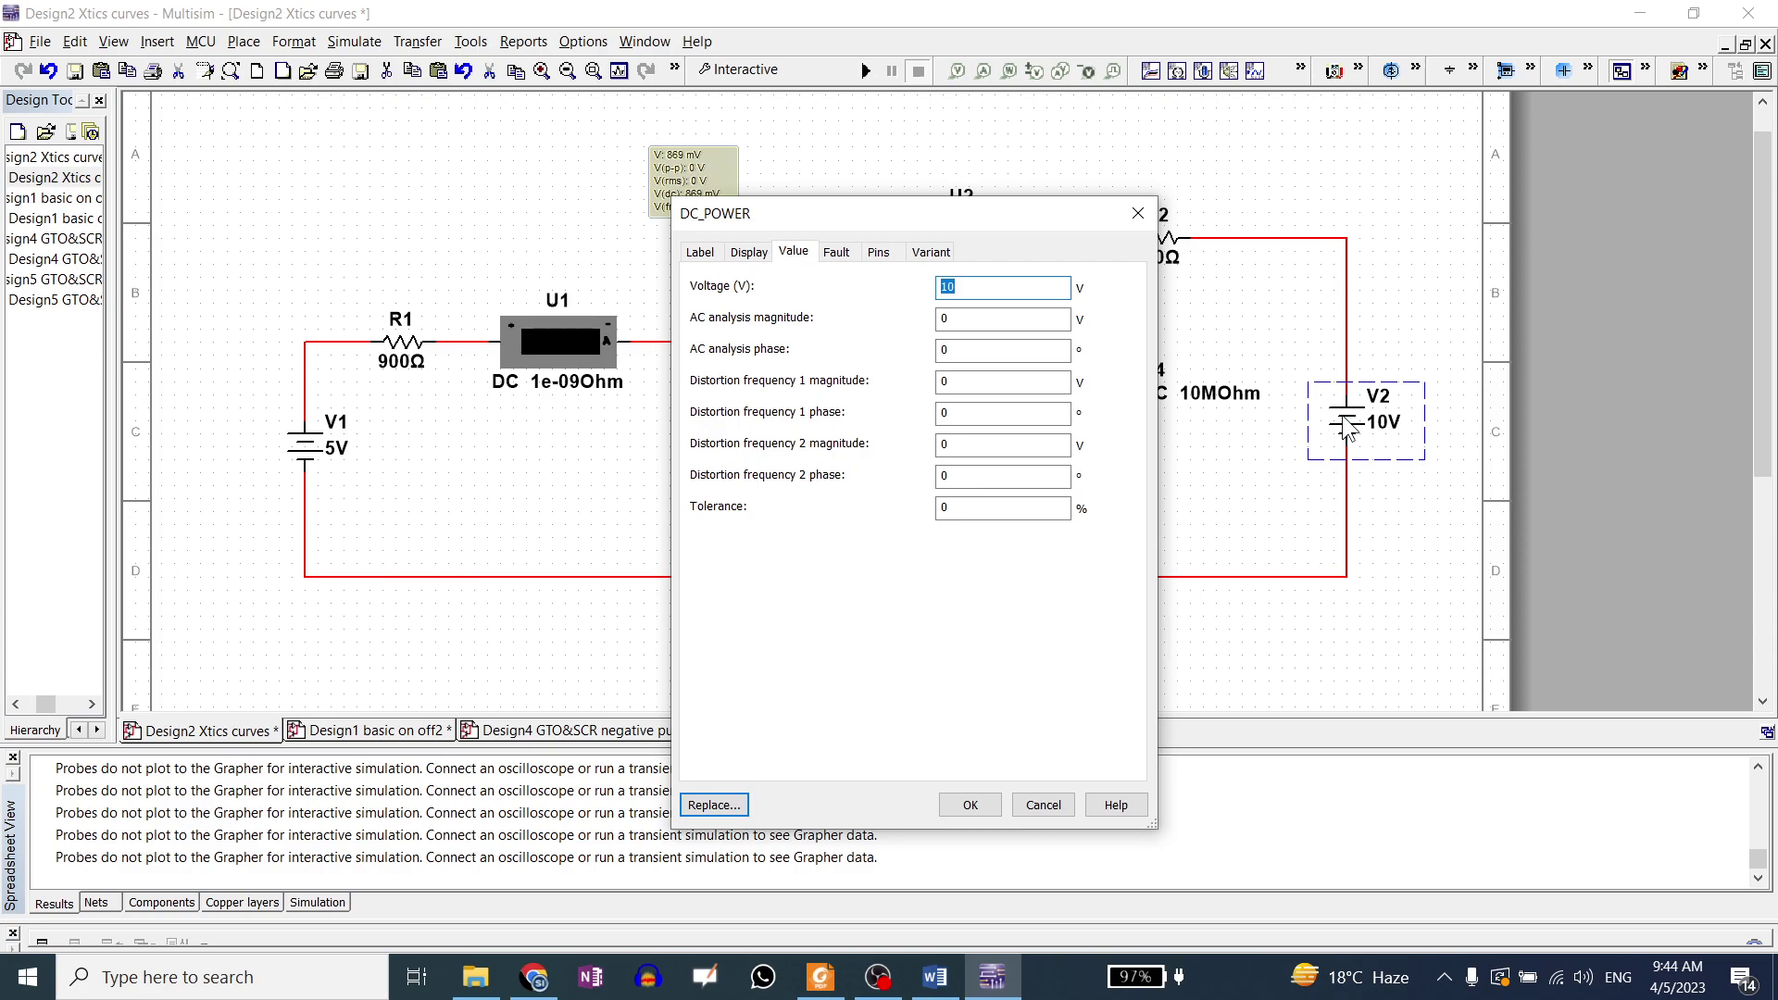
{"action": "type", "text": "50"}
{"action": "key", "text": "Return"}
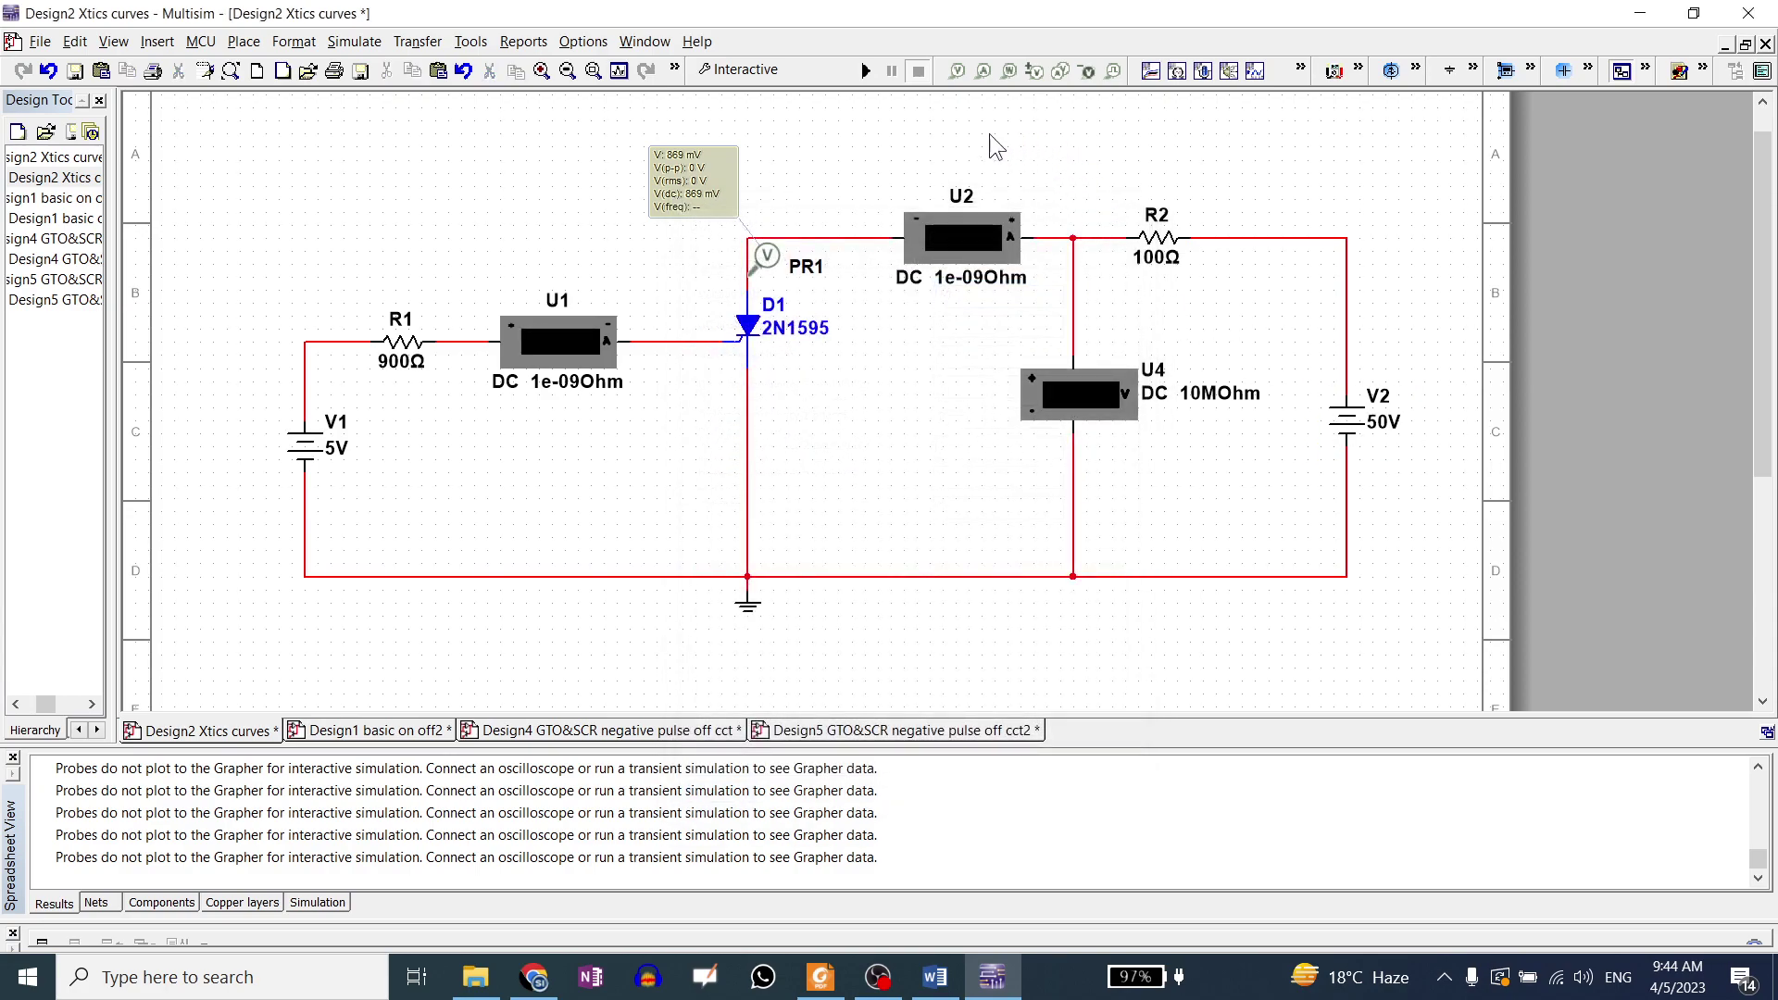
{"action": "left_click", "coordinate": [863, 74]}
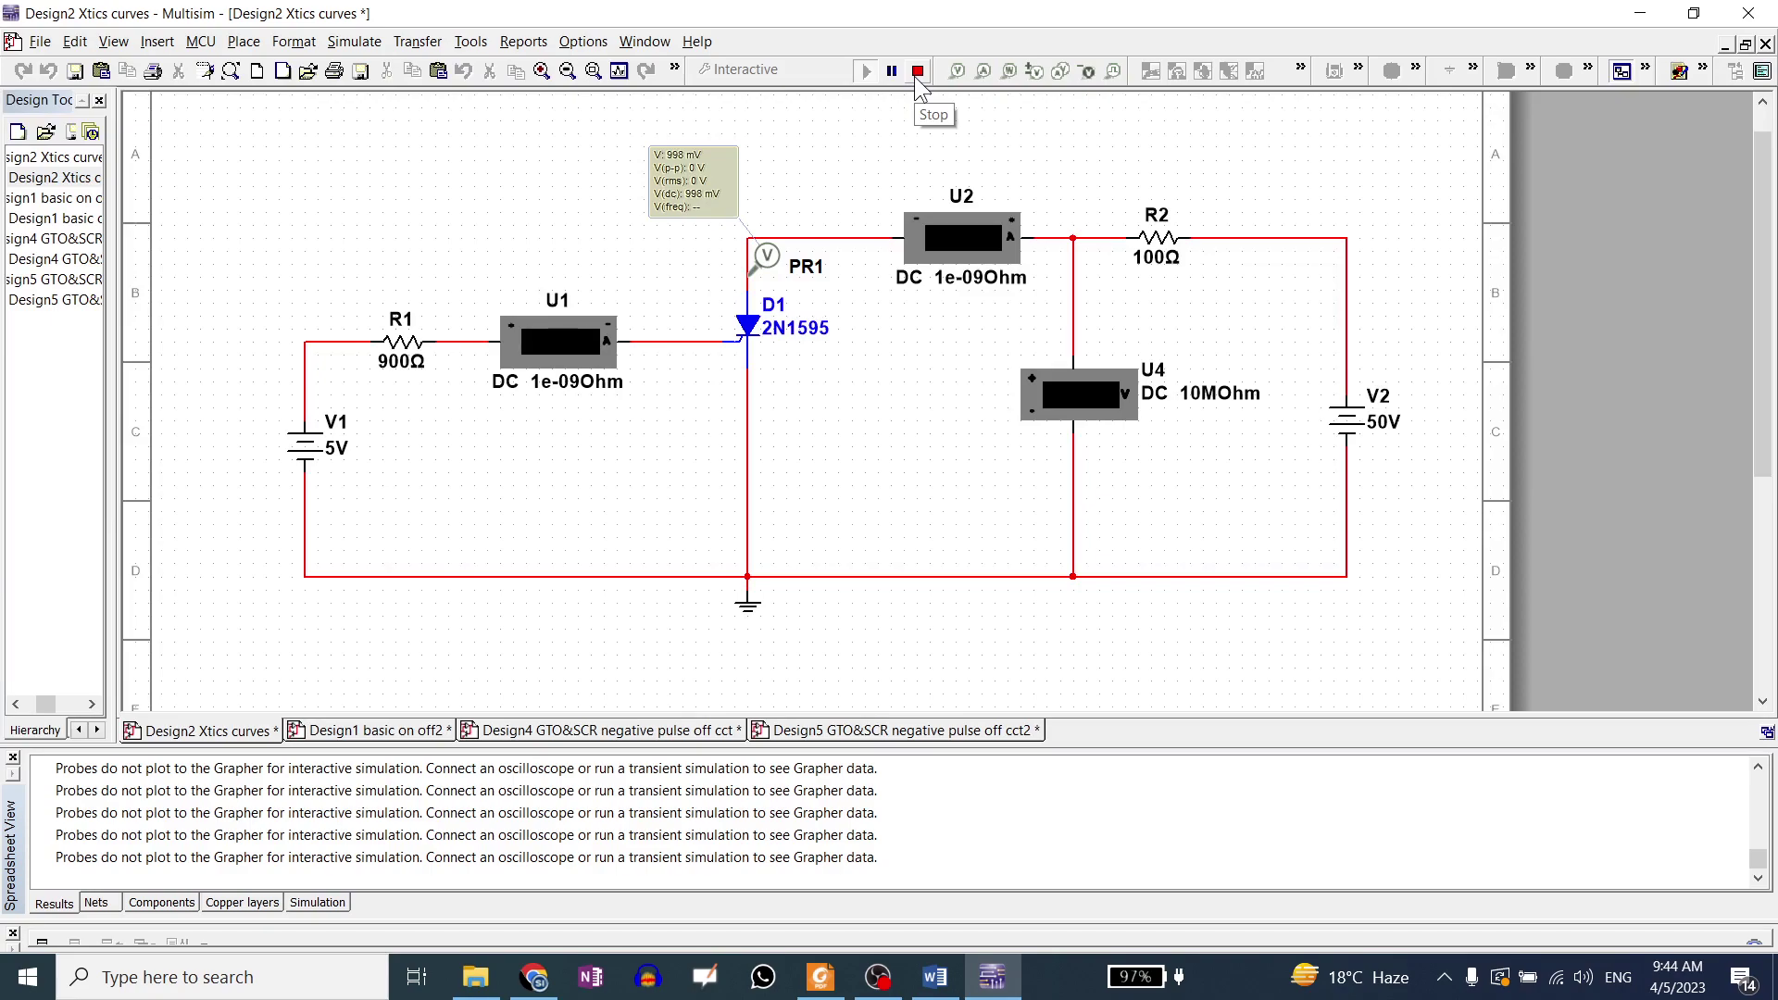
{"action": "left_click", "coordinate": [822, 978]}
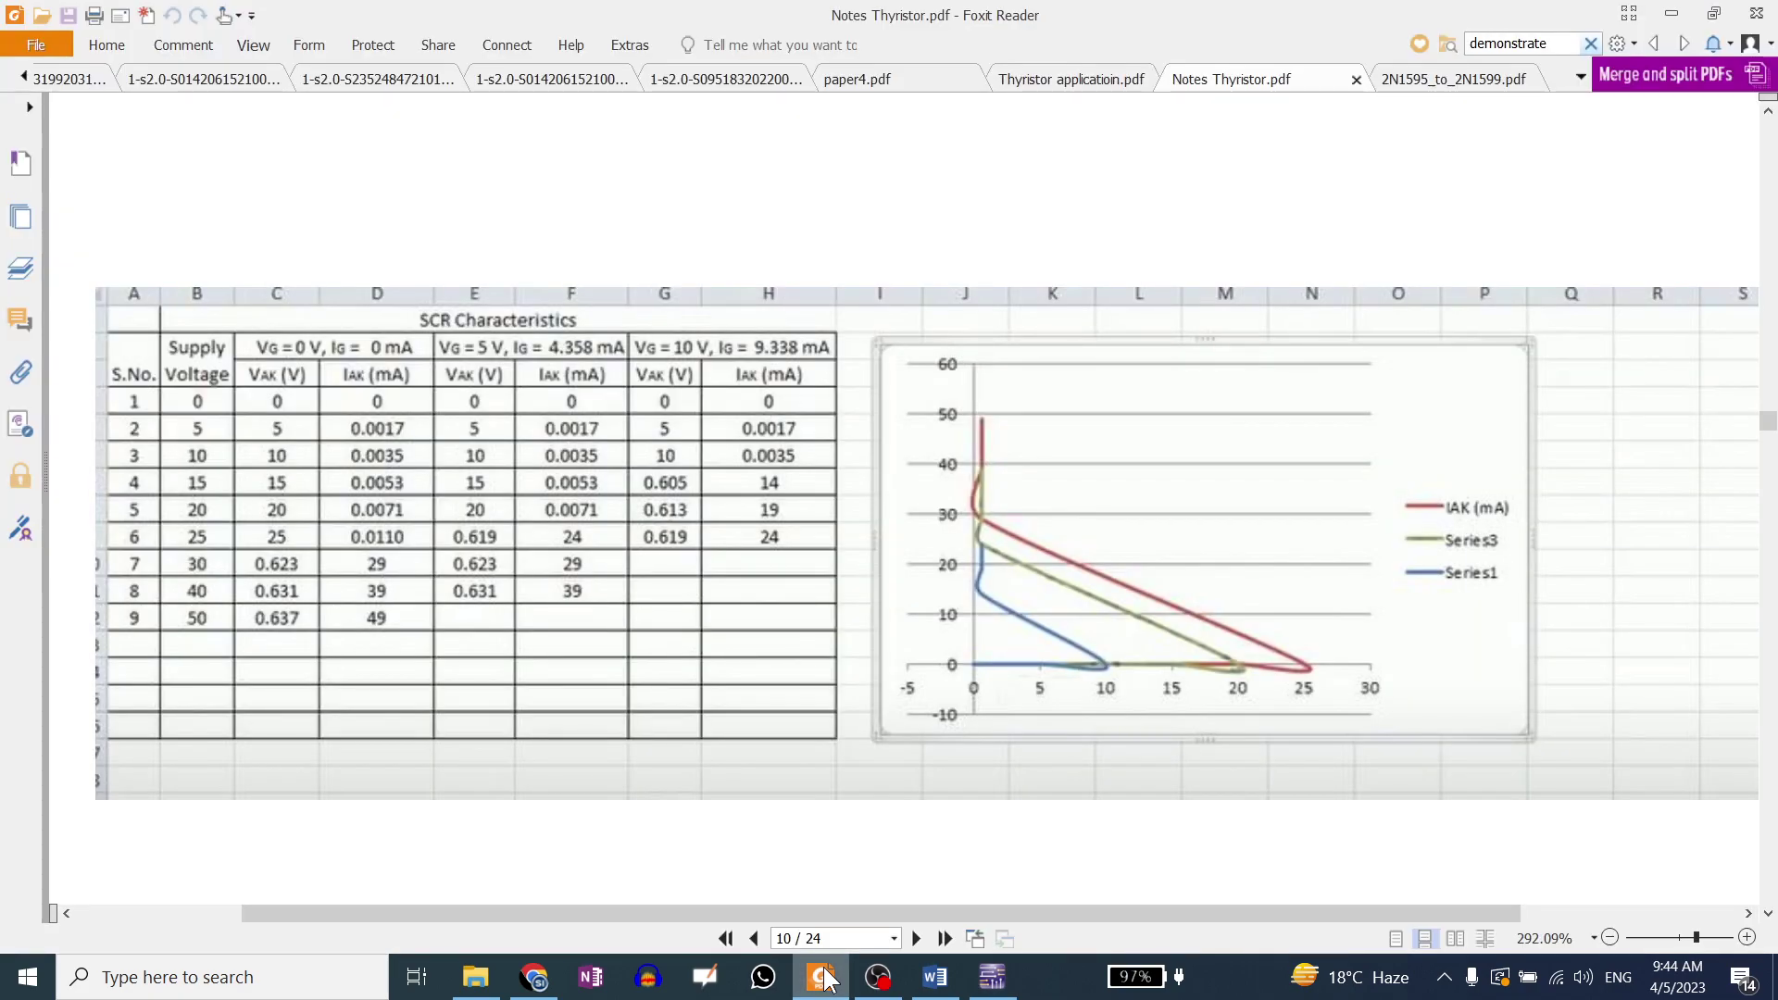
{"action": "left_click", "coordinate": [823, 978]}
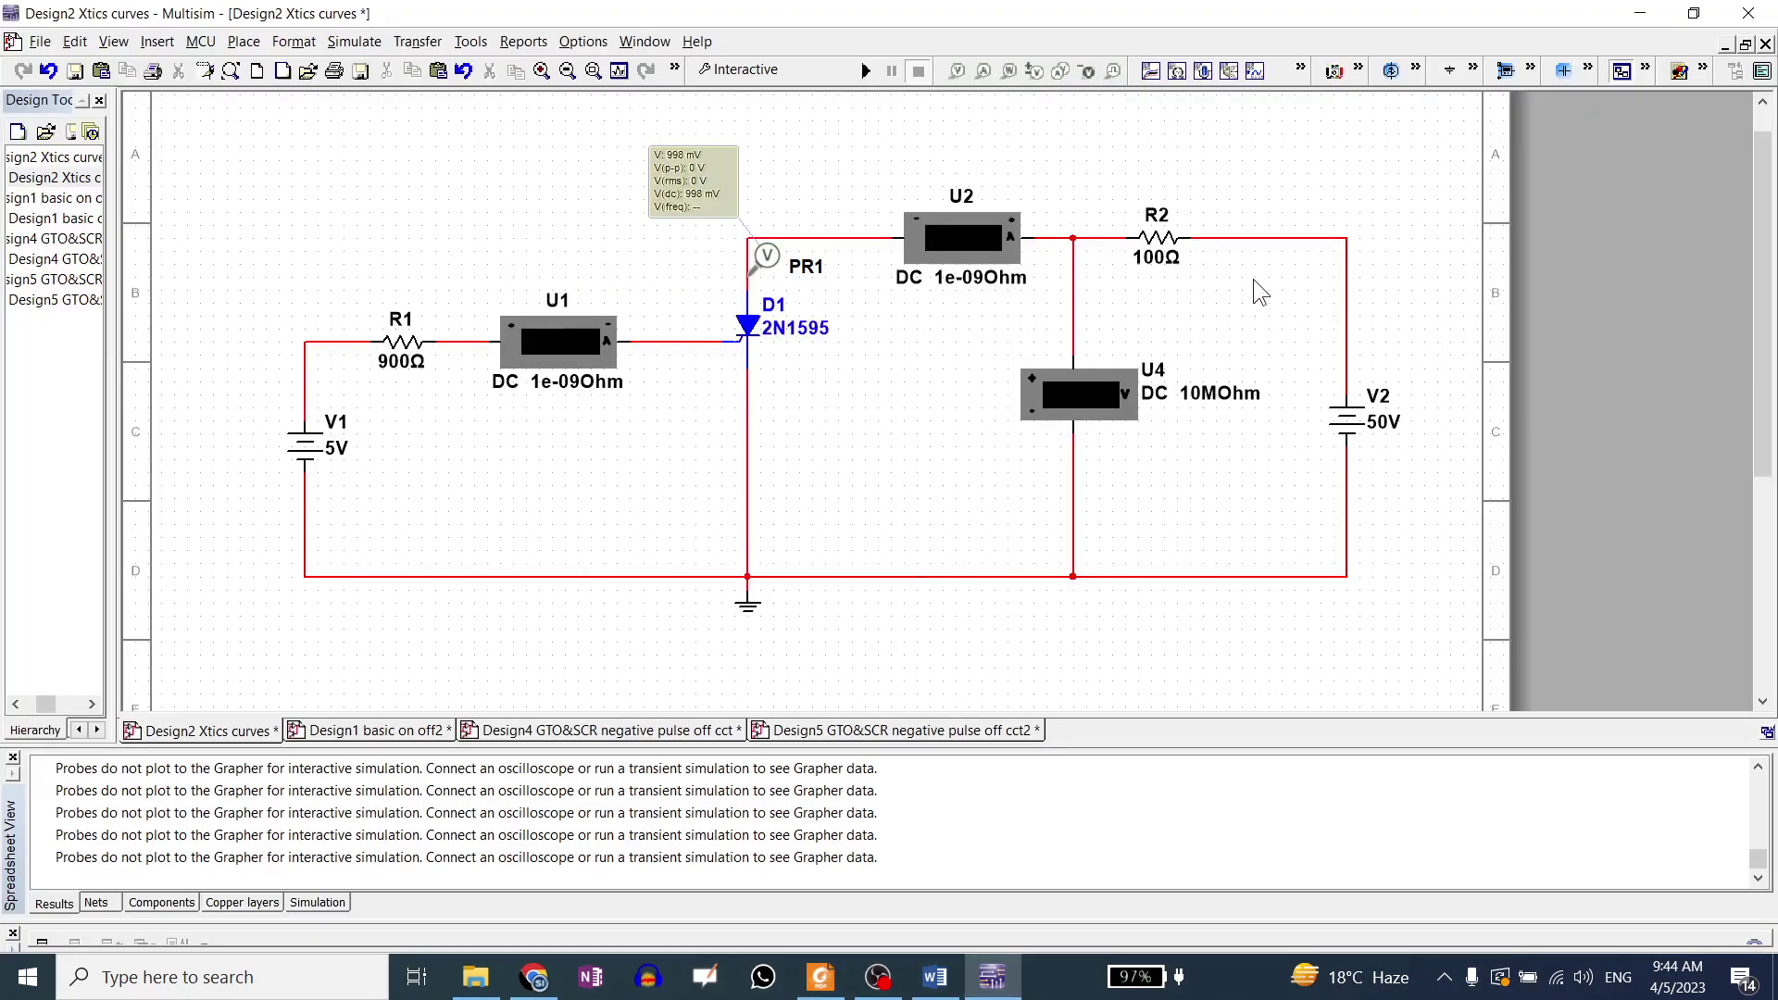
{"action": "left_click", "coordinate": [1339, 420]}
{"action": "double_click", "coordinate": [1340, 420]}
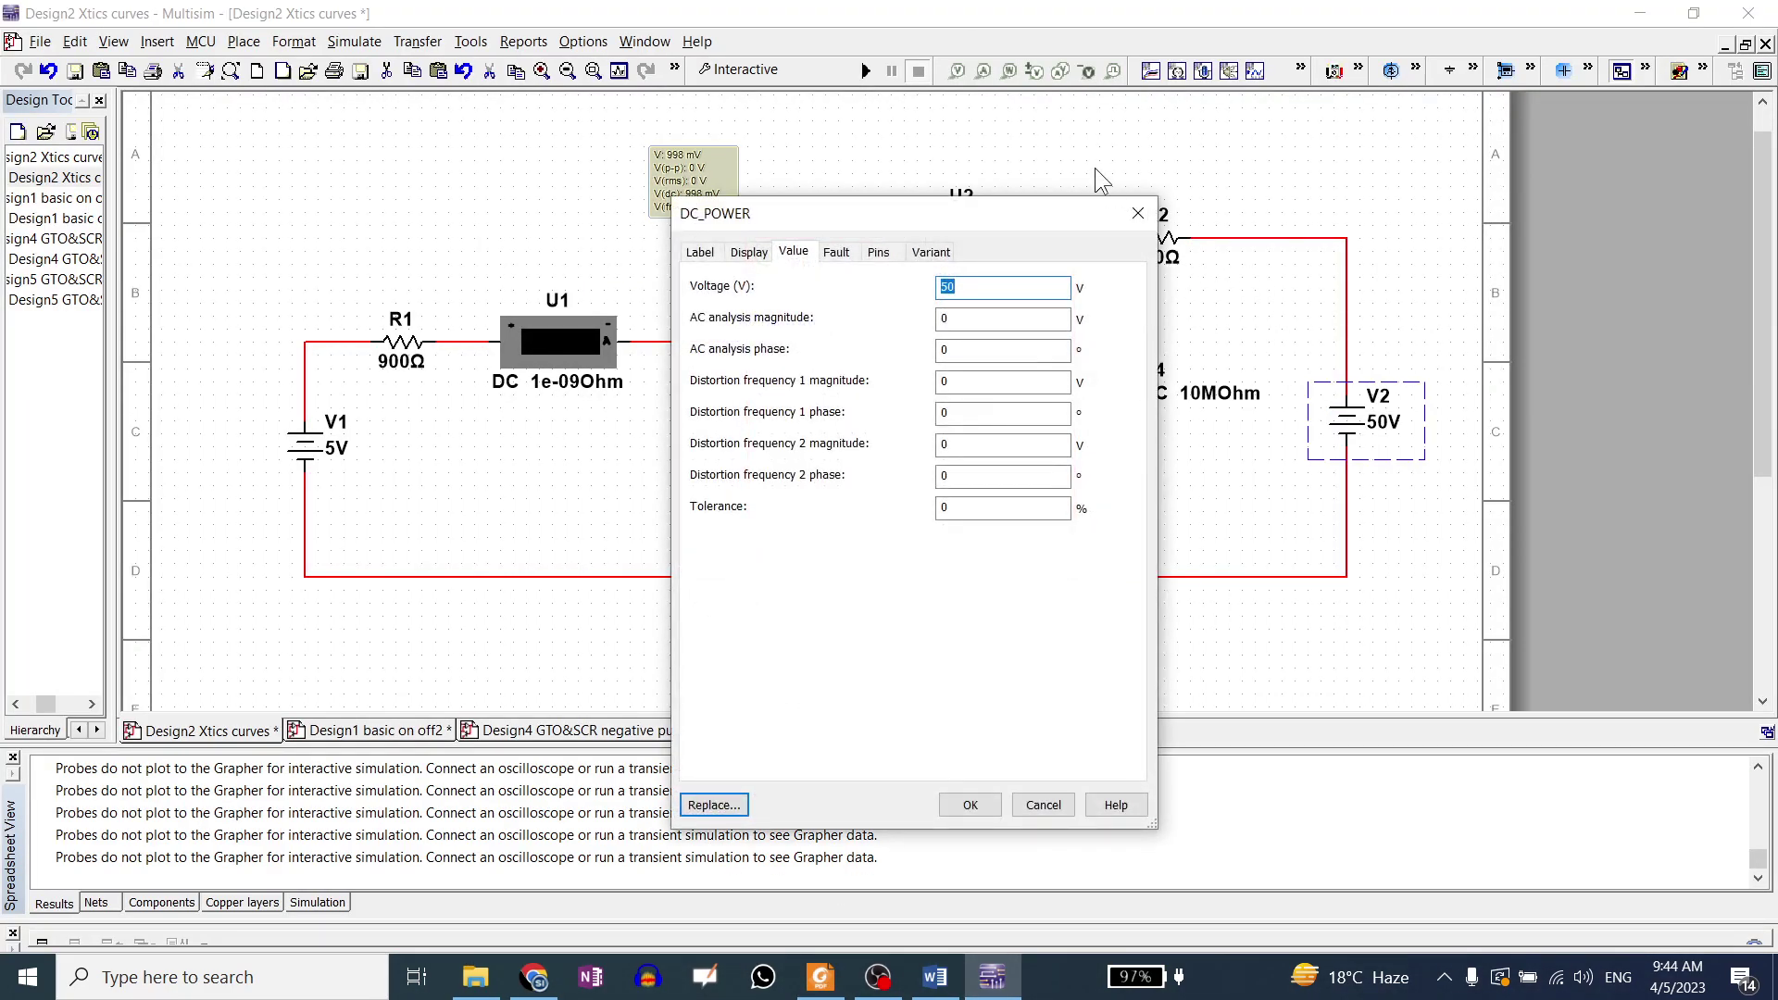
{"action": "left_click", "coordinate": [1141, 211]}
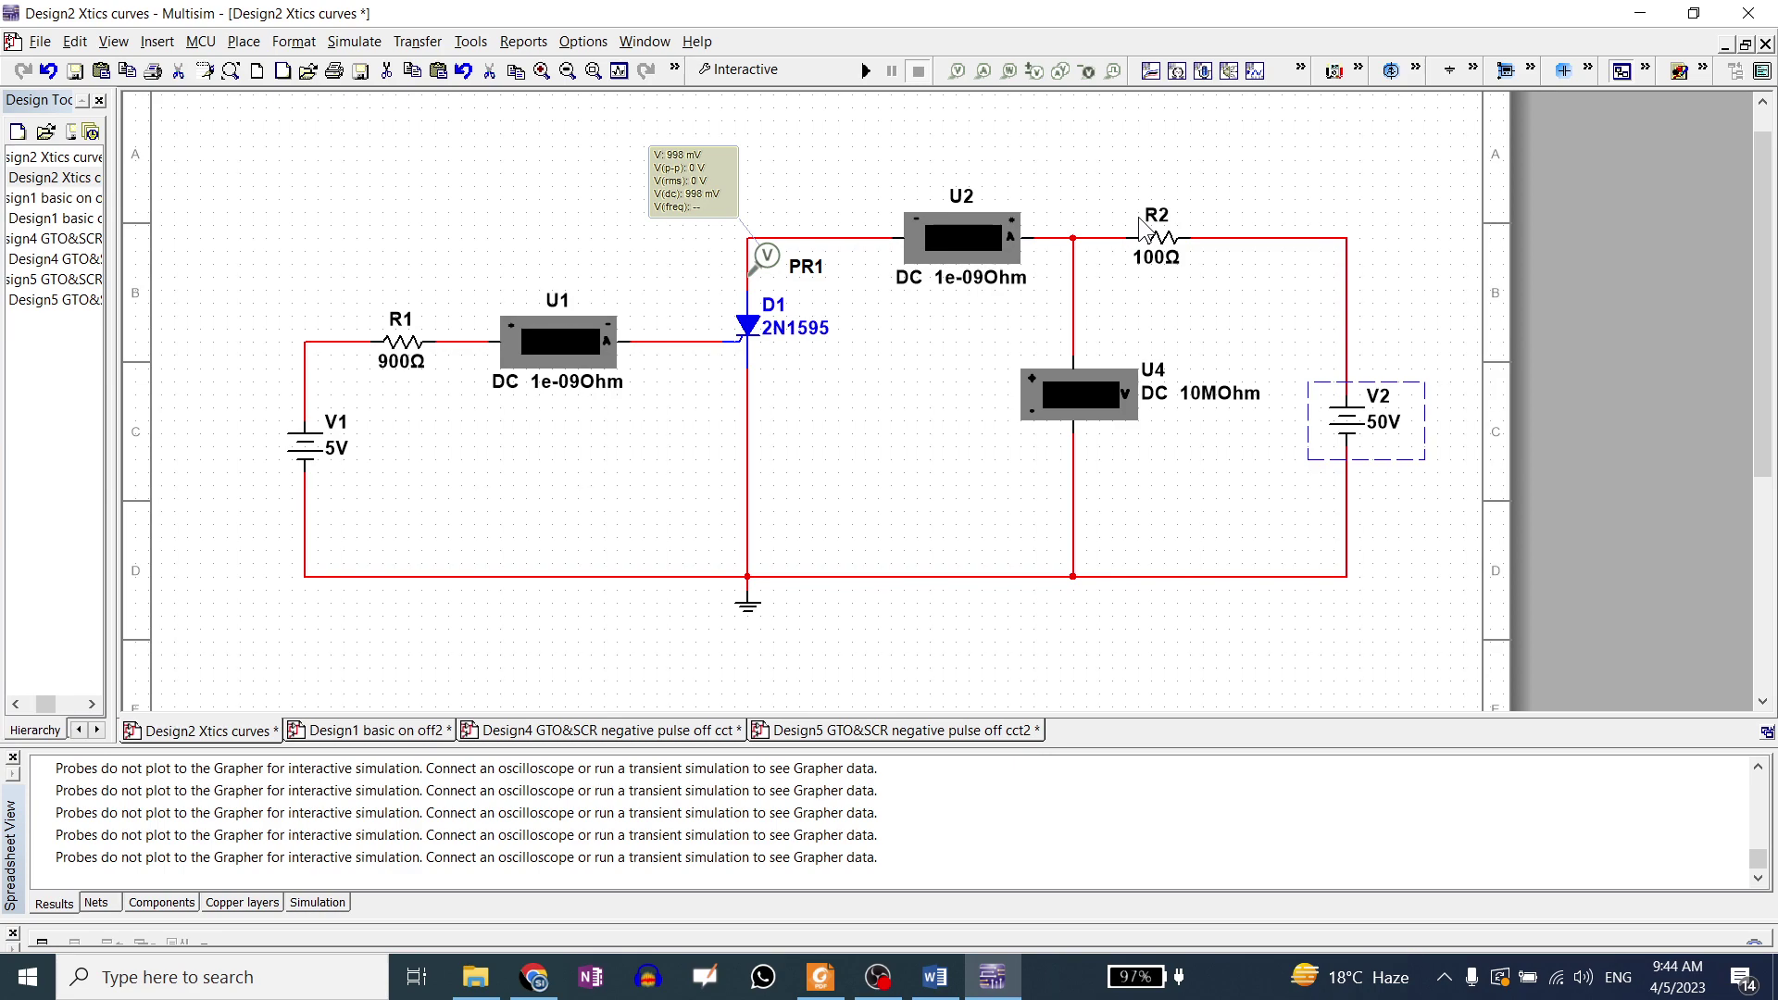
Simulate with V2 set to 100 V, review the SCR characteristics table and graph in Foxit Reader, and return to Multisim.
{"action": "double_click", "coordinate": [1352, 428]}
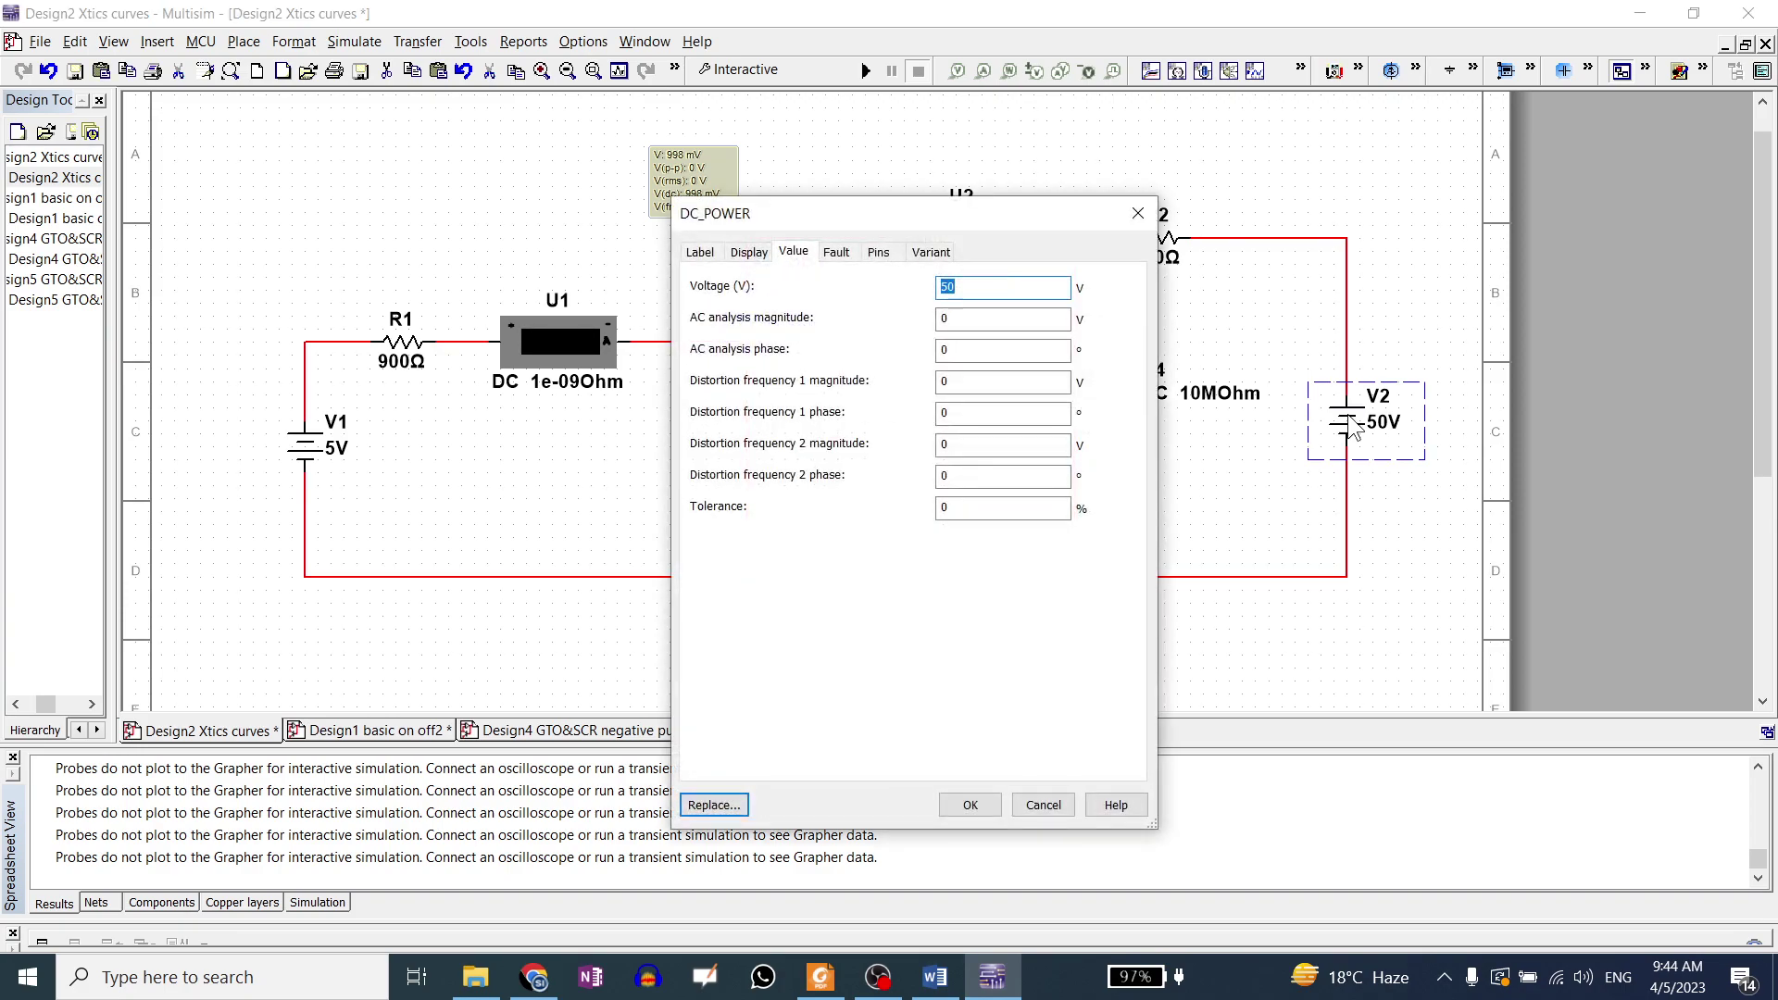
{"action": "type", "text": "100"}
{"action": "key", "text": "Return"}
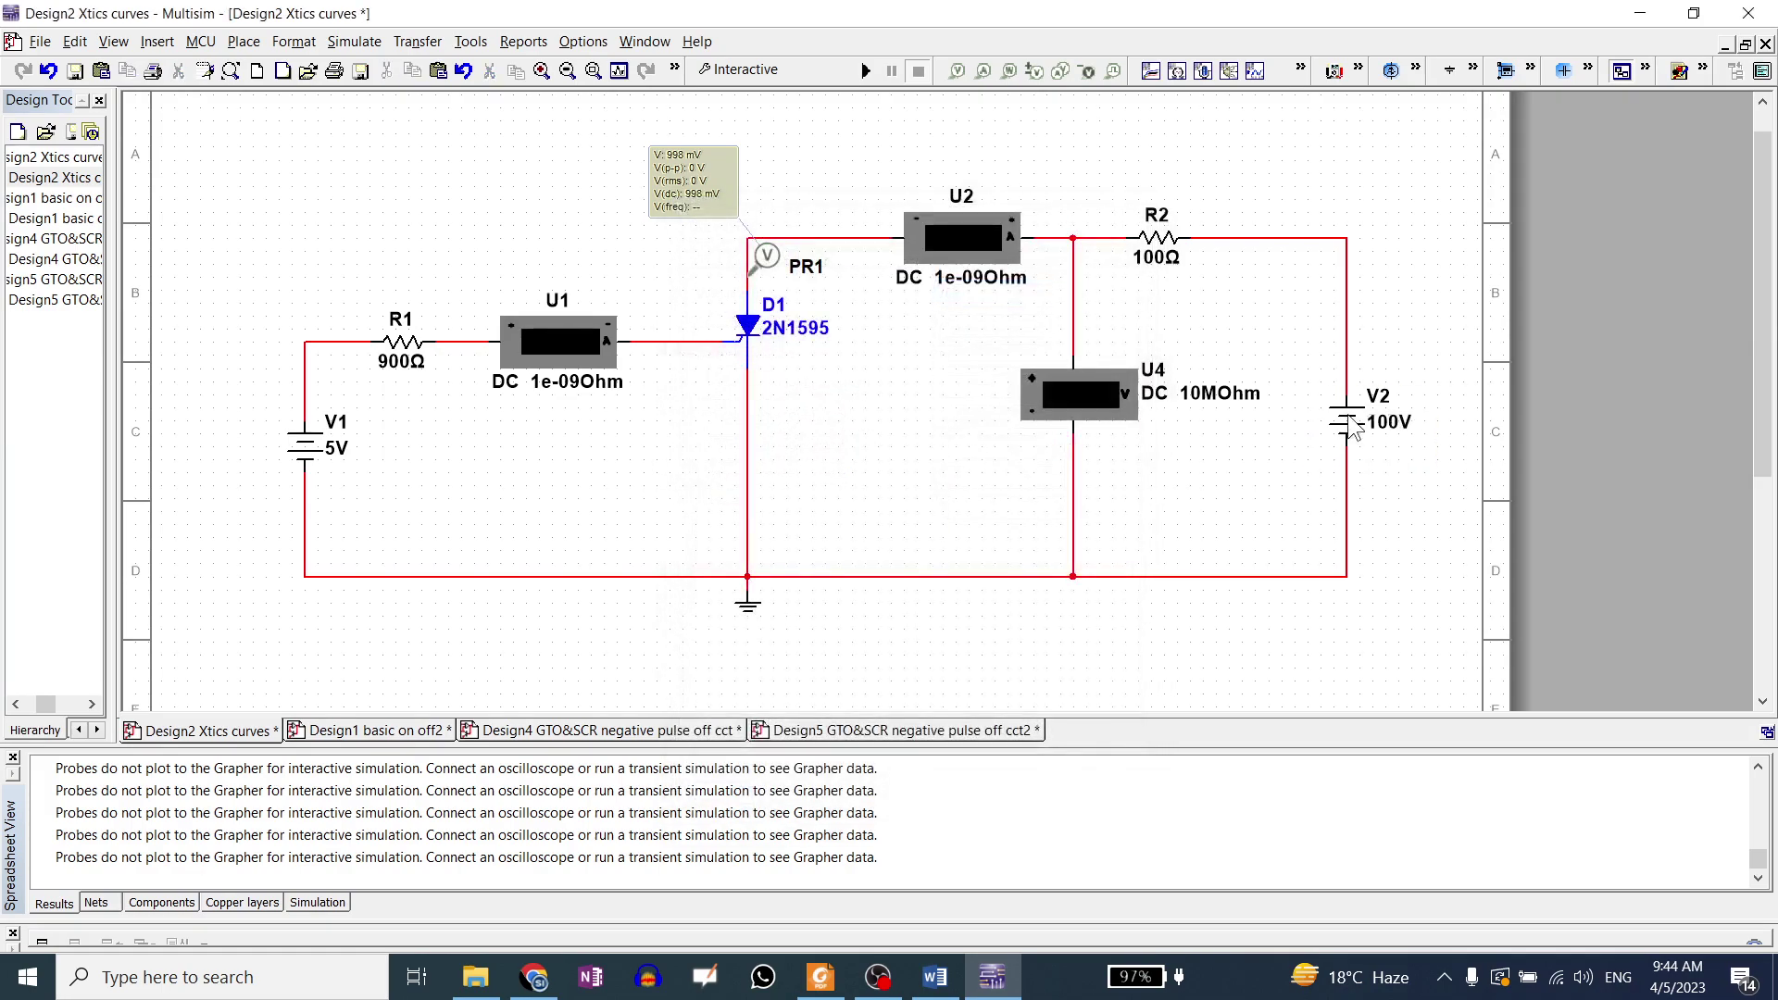
{"action": "left_click", "coordinate": [864, 73]}
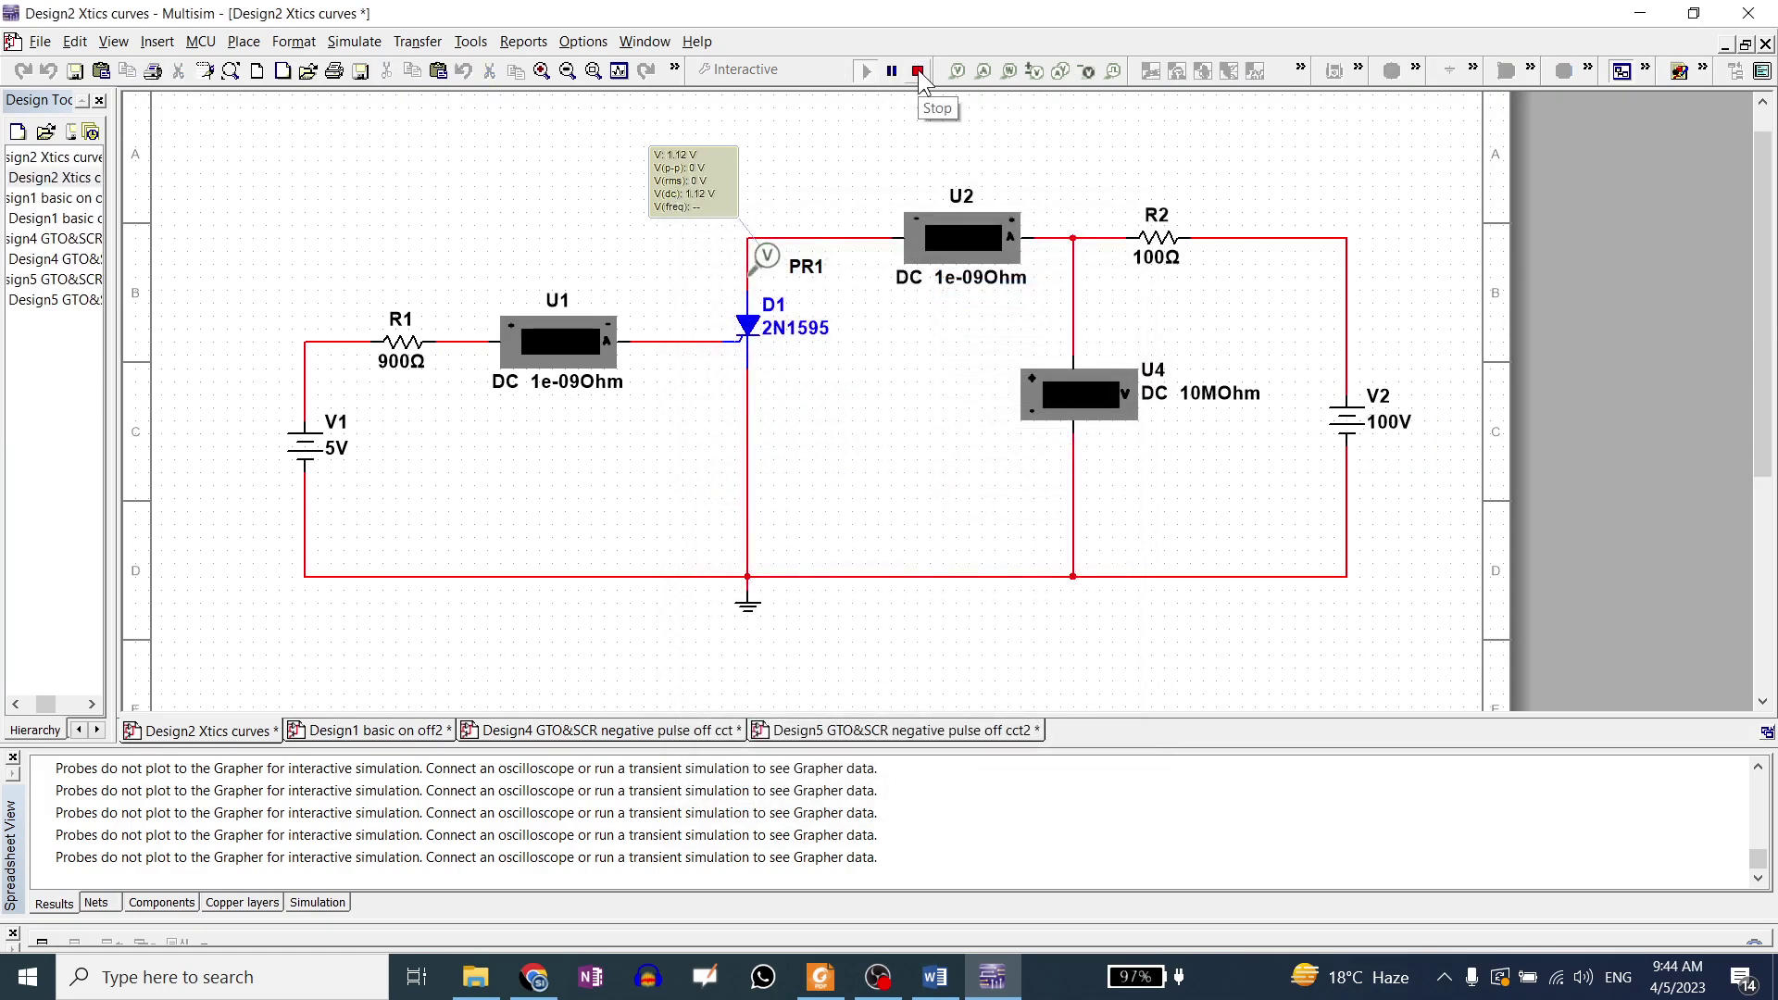
{"action": "left_click", "coordinate": [919, 77]}
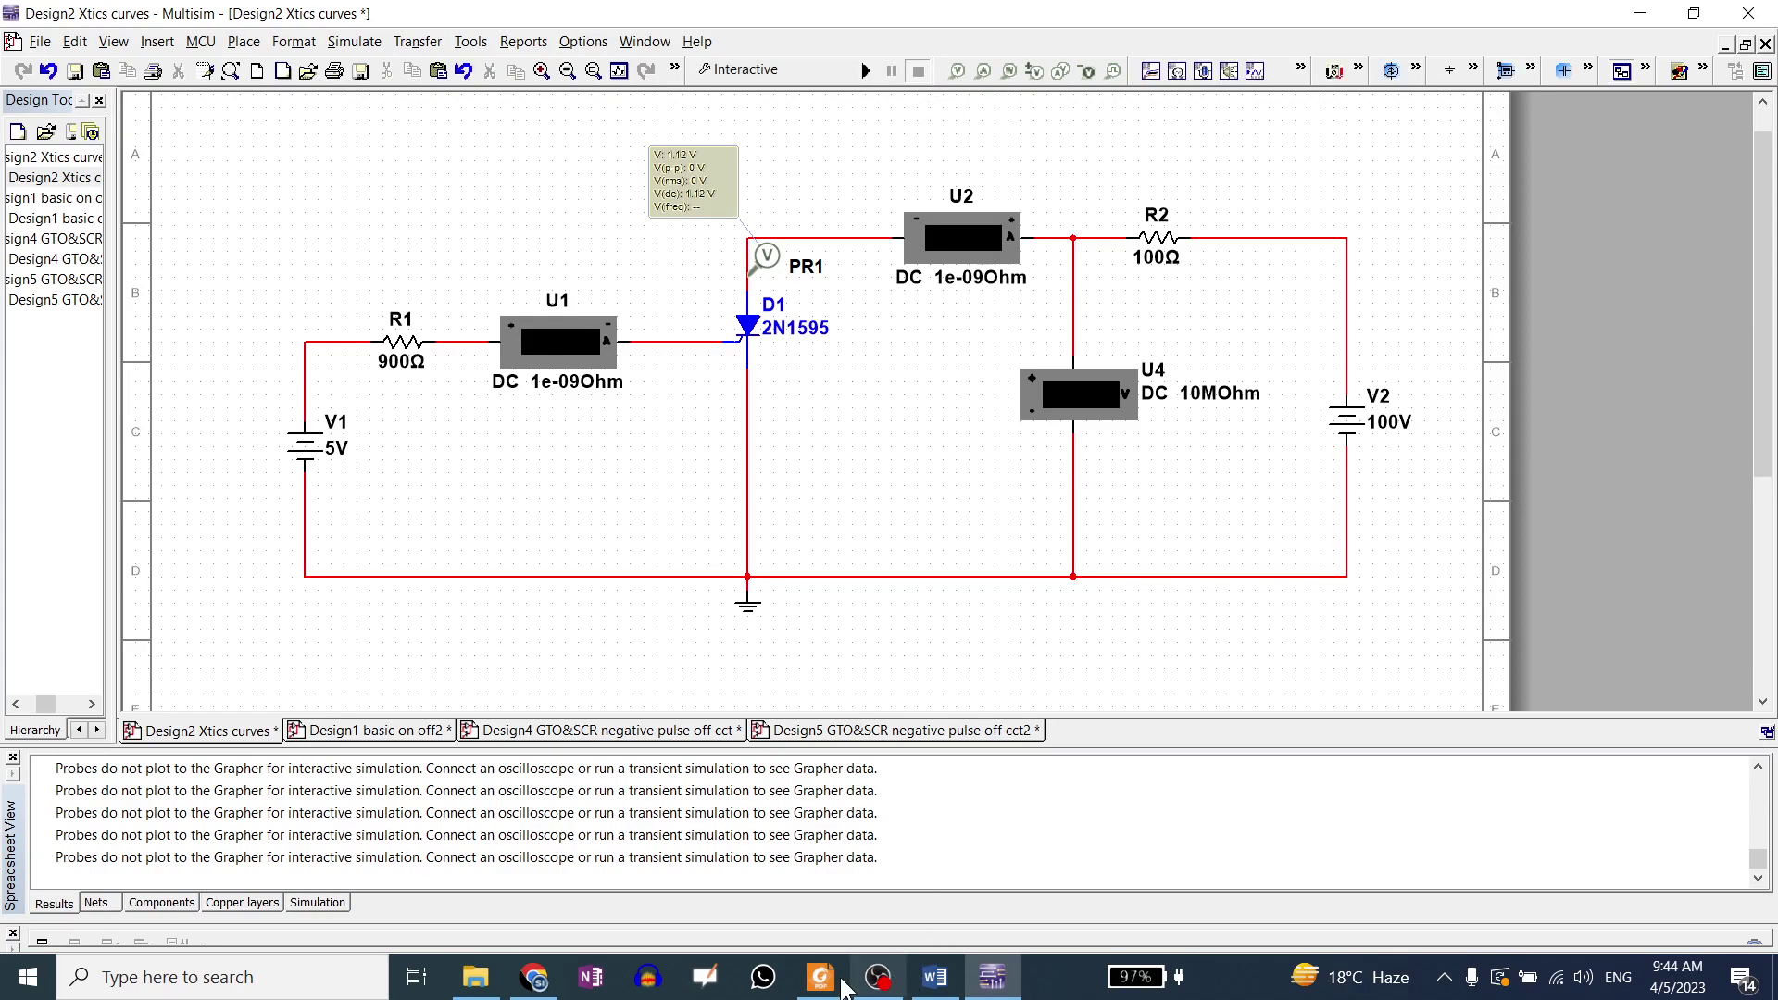
{"action": "key", "text": "alt+Tab"}
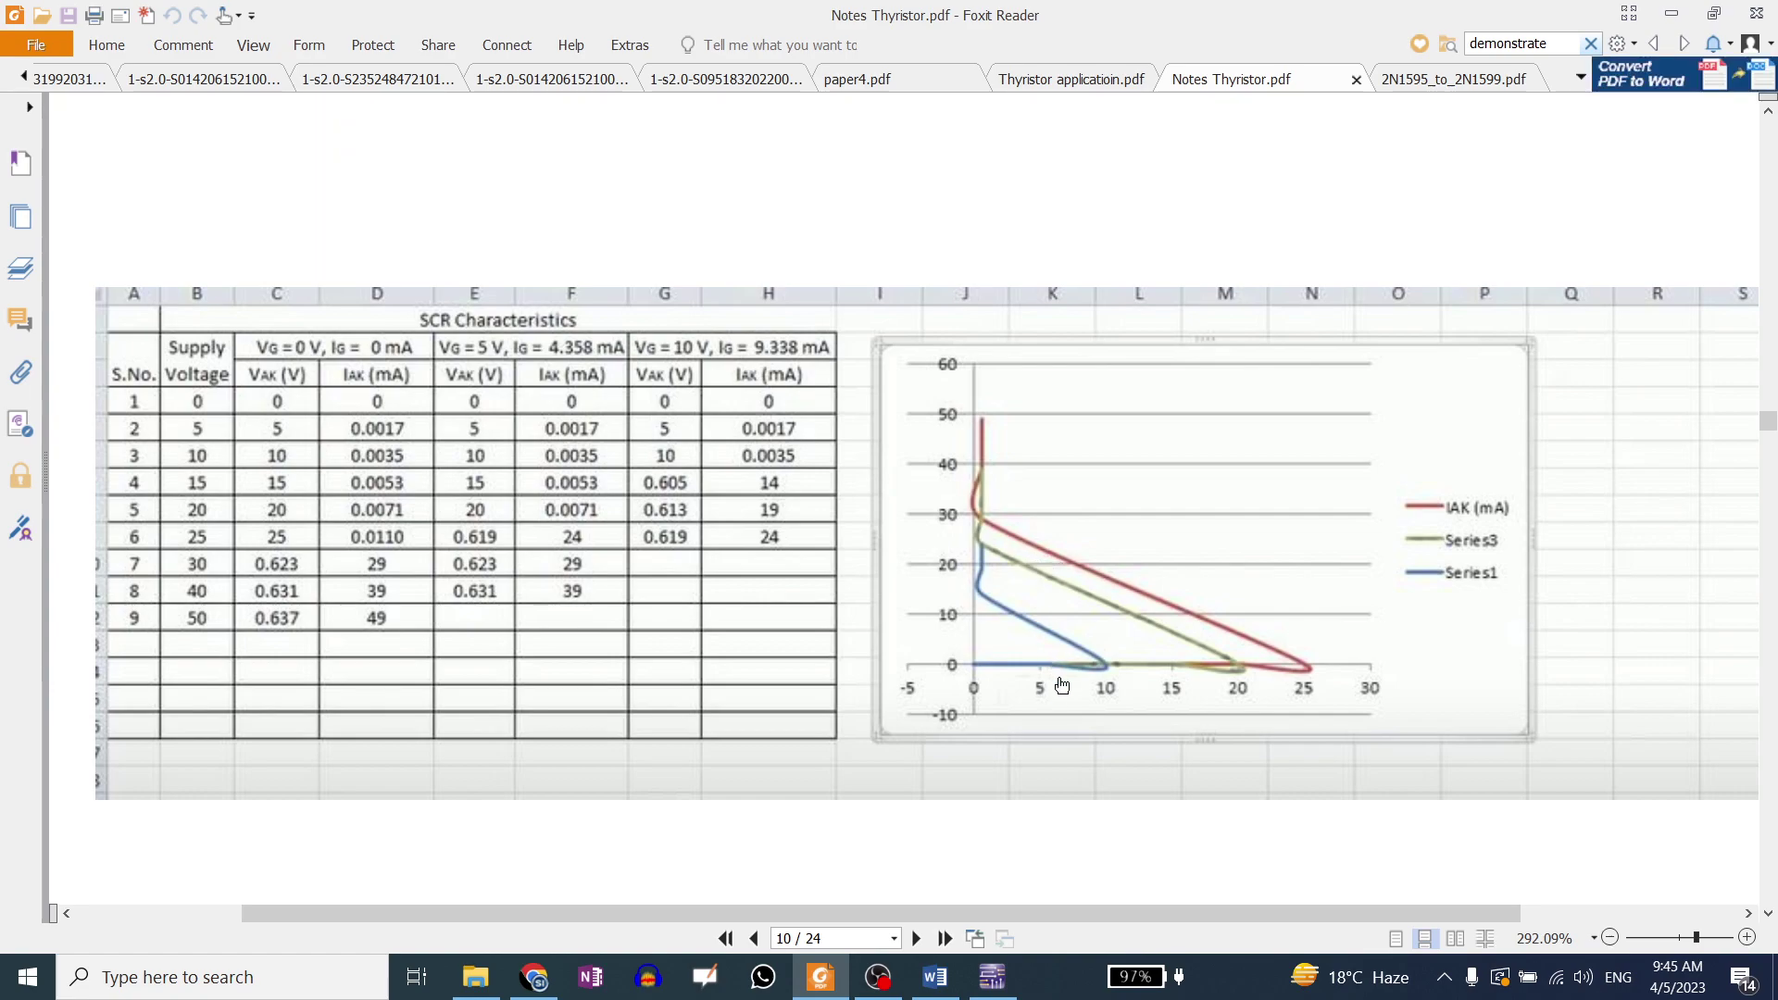
{"action": "left_click", "coordinate": [992, 976]}
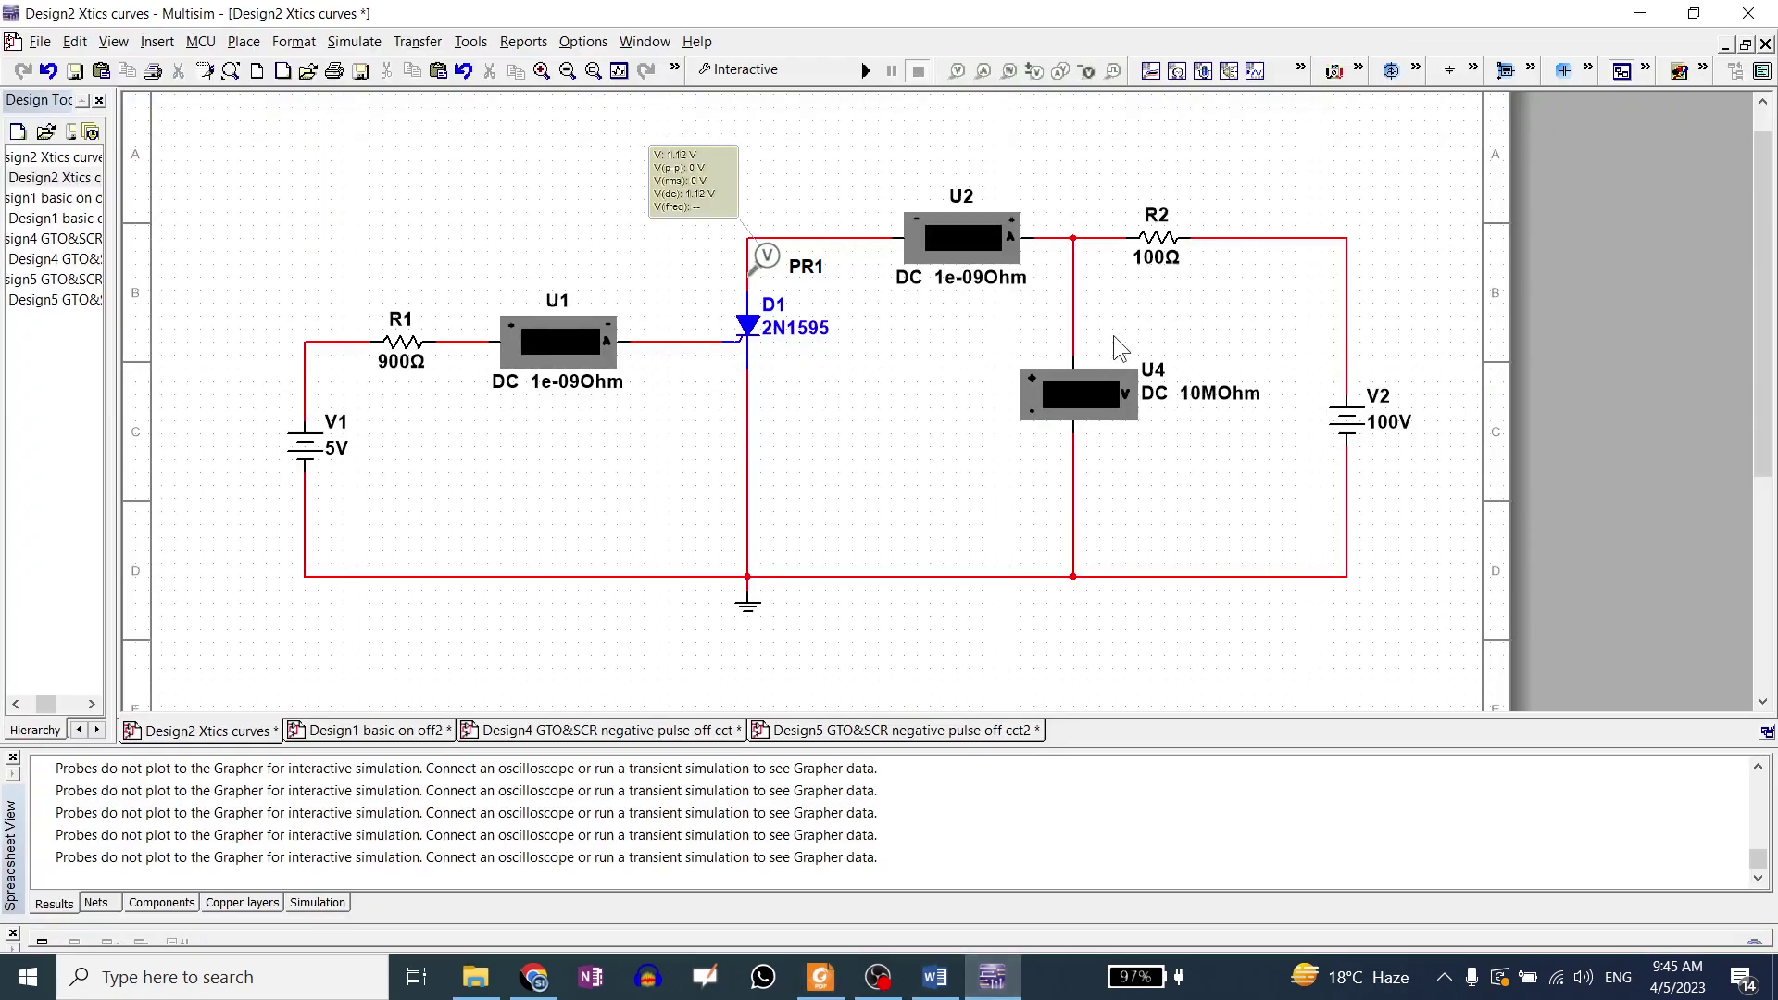
Replace resistor R2 with a direct wire from V2 to the U2–U4 junction, then run and stop the simulation.
{"action": "double_click", "coordinate": [1159, 250]}
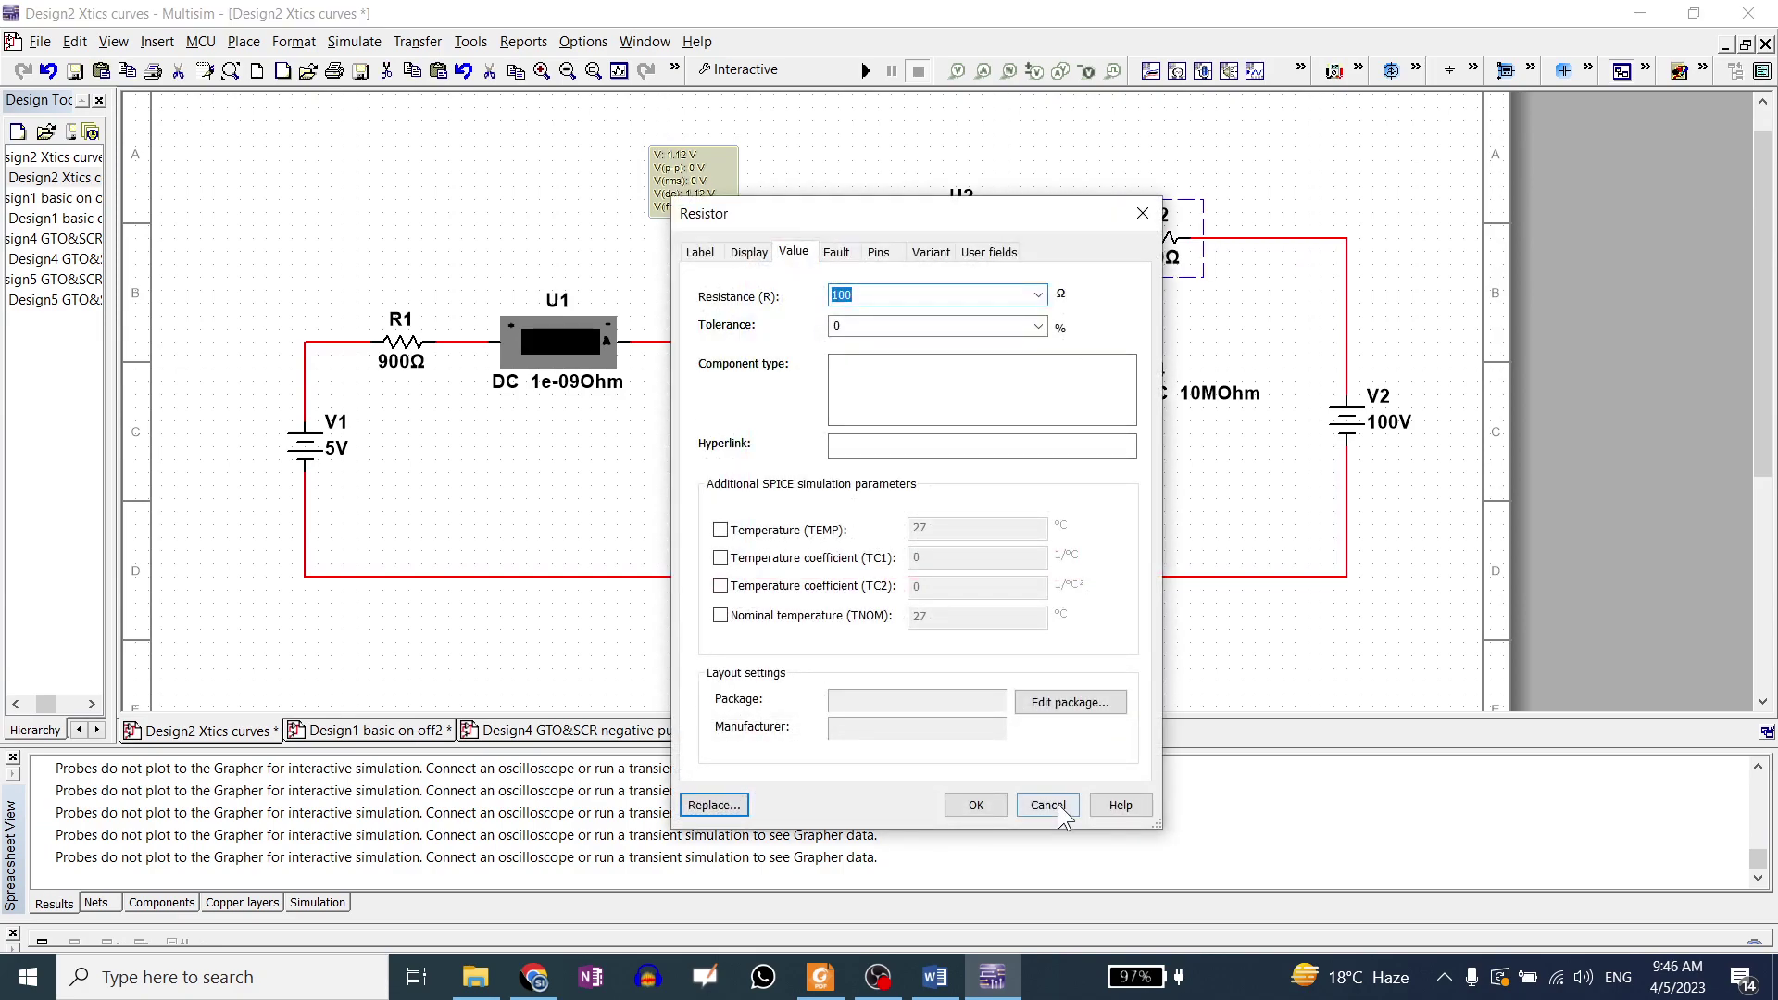
{"action": "left_click", "coordinate": [1046, 799]}
{"action": "key", "text": "Delete"}
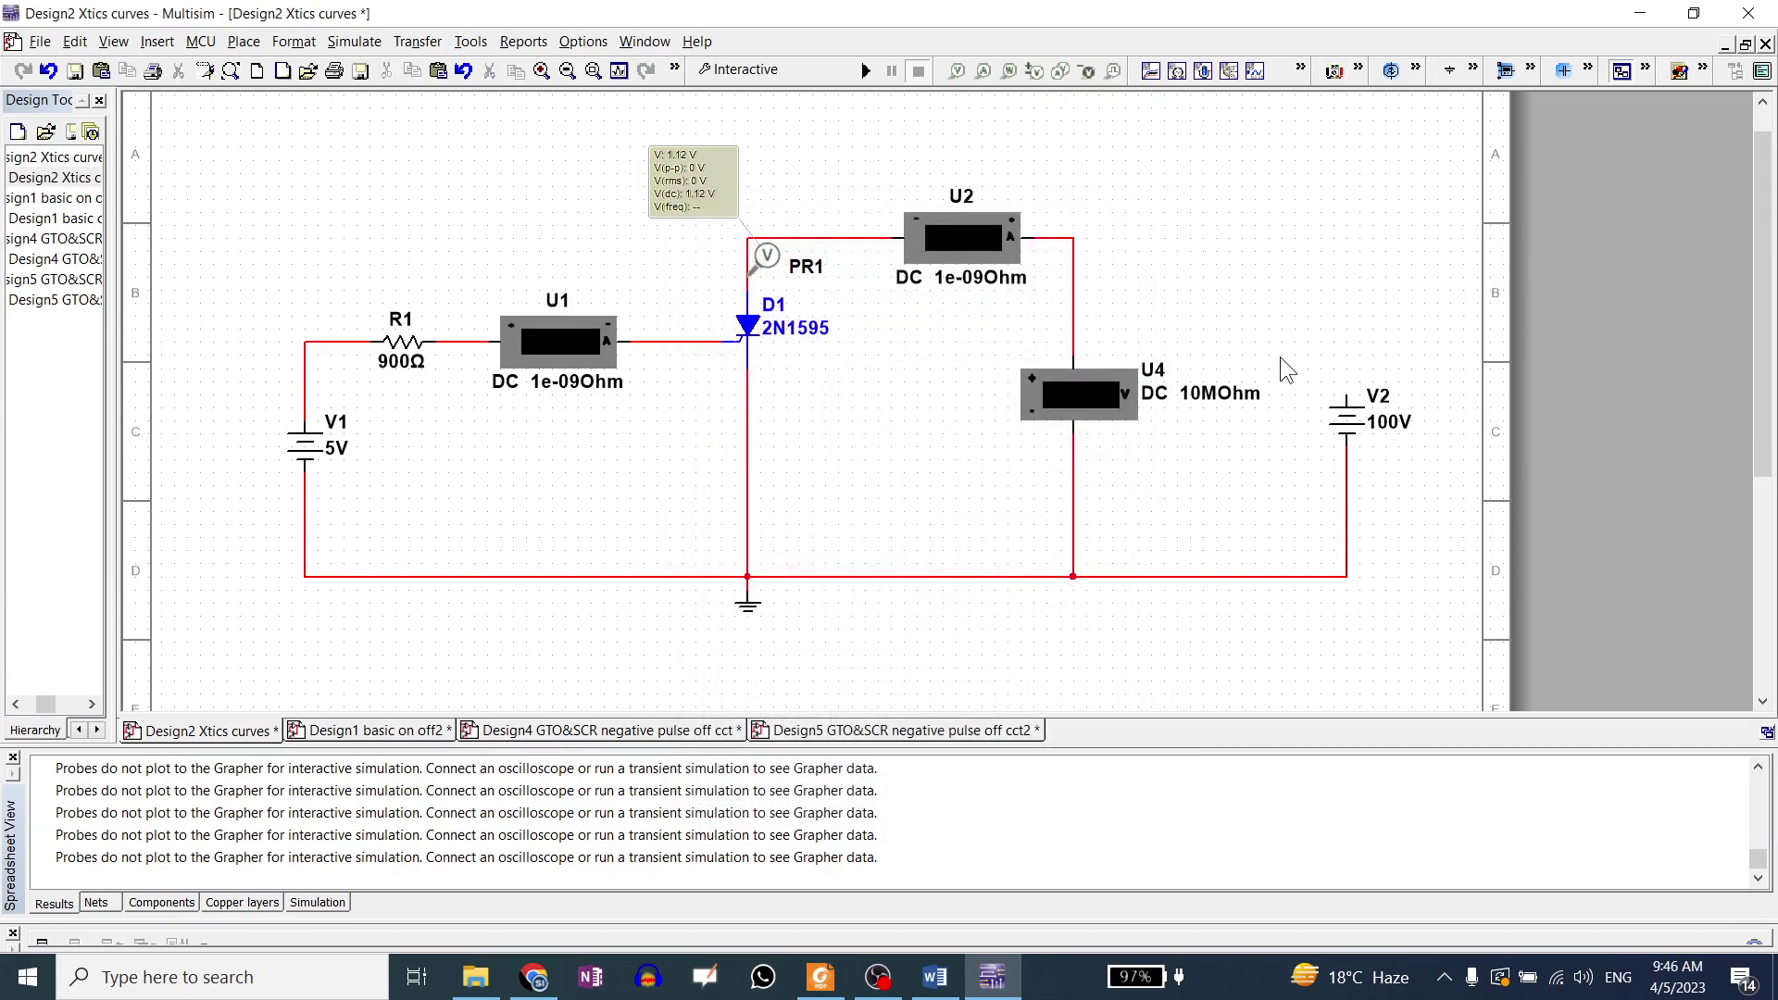
{"action": "left_click_drag", "start_coordinate": [1111, 238], "coordinate": [1072, 238]}
{"action": "left_click", "coordinate": [864, 71]}
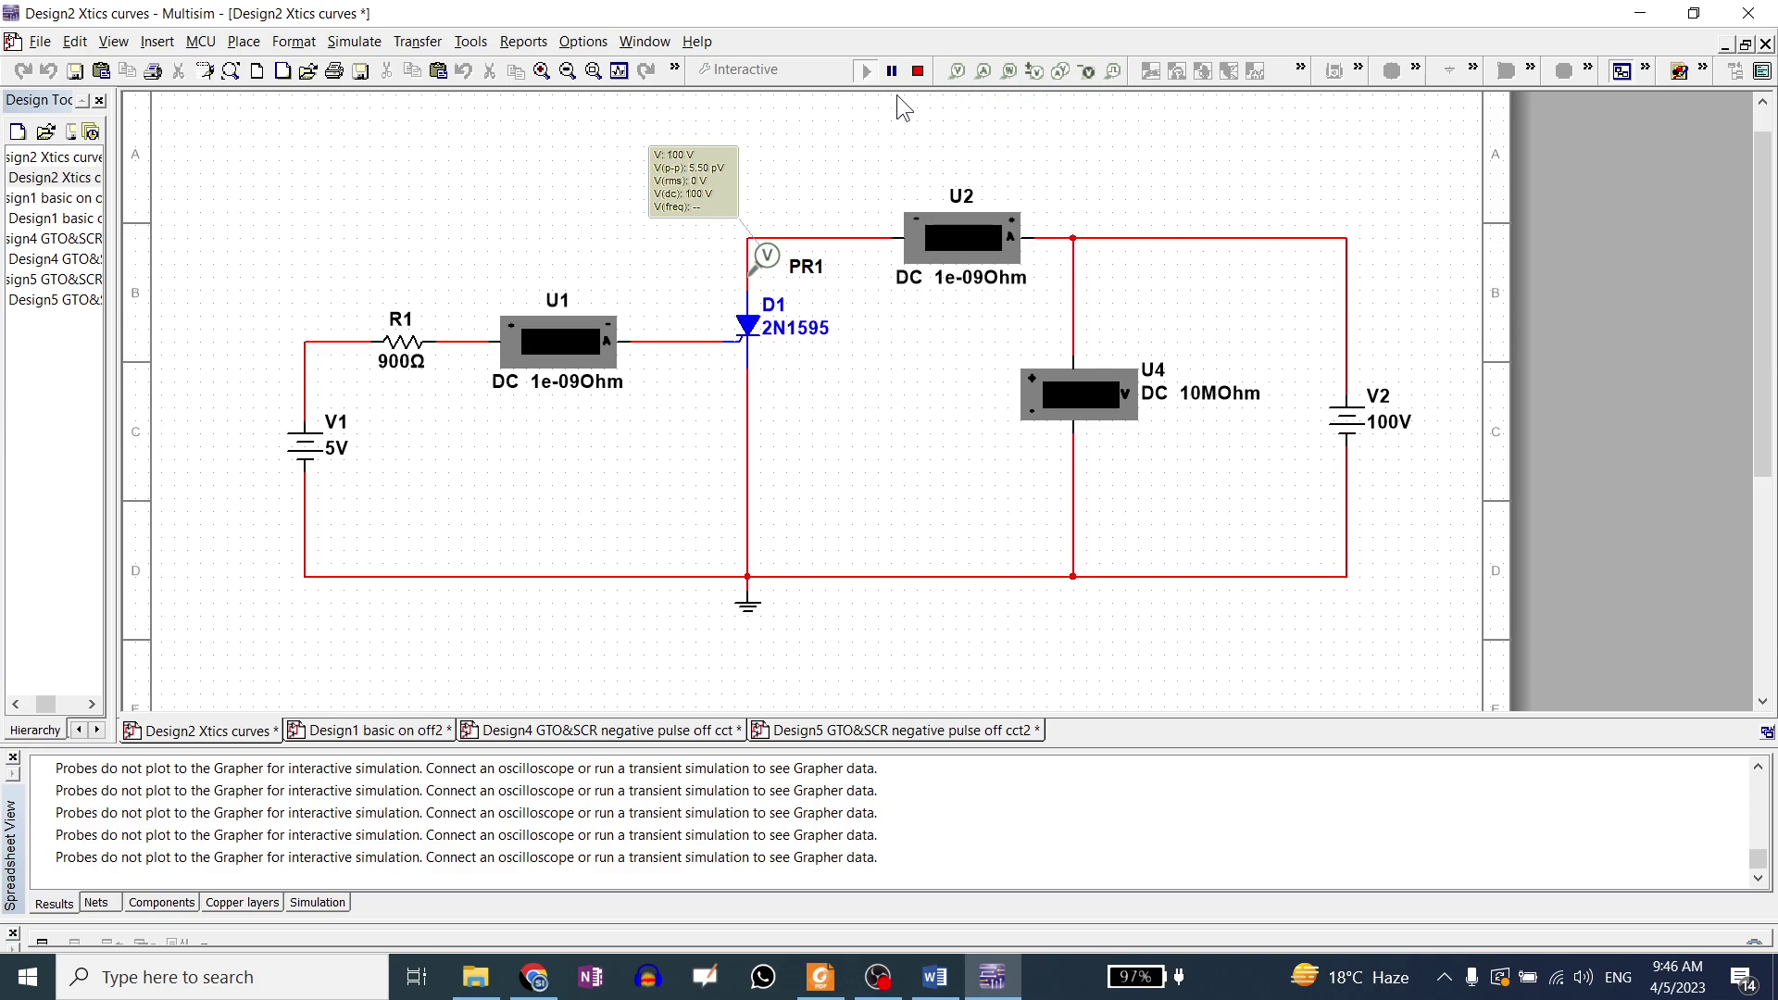
{"action": "left_click", "coordinate": [917, 71]}
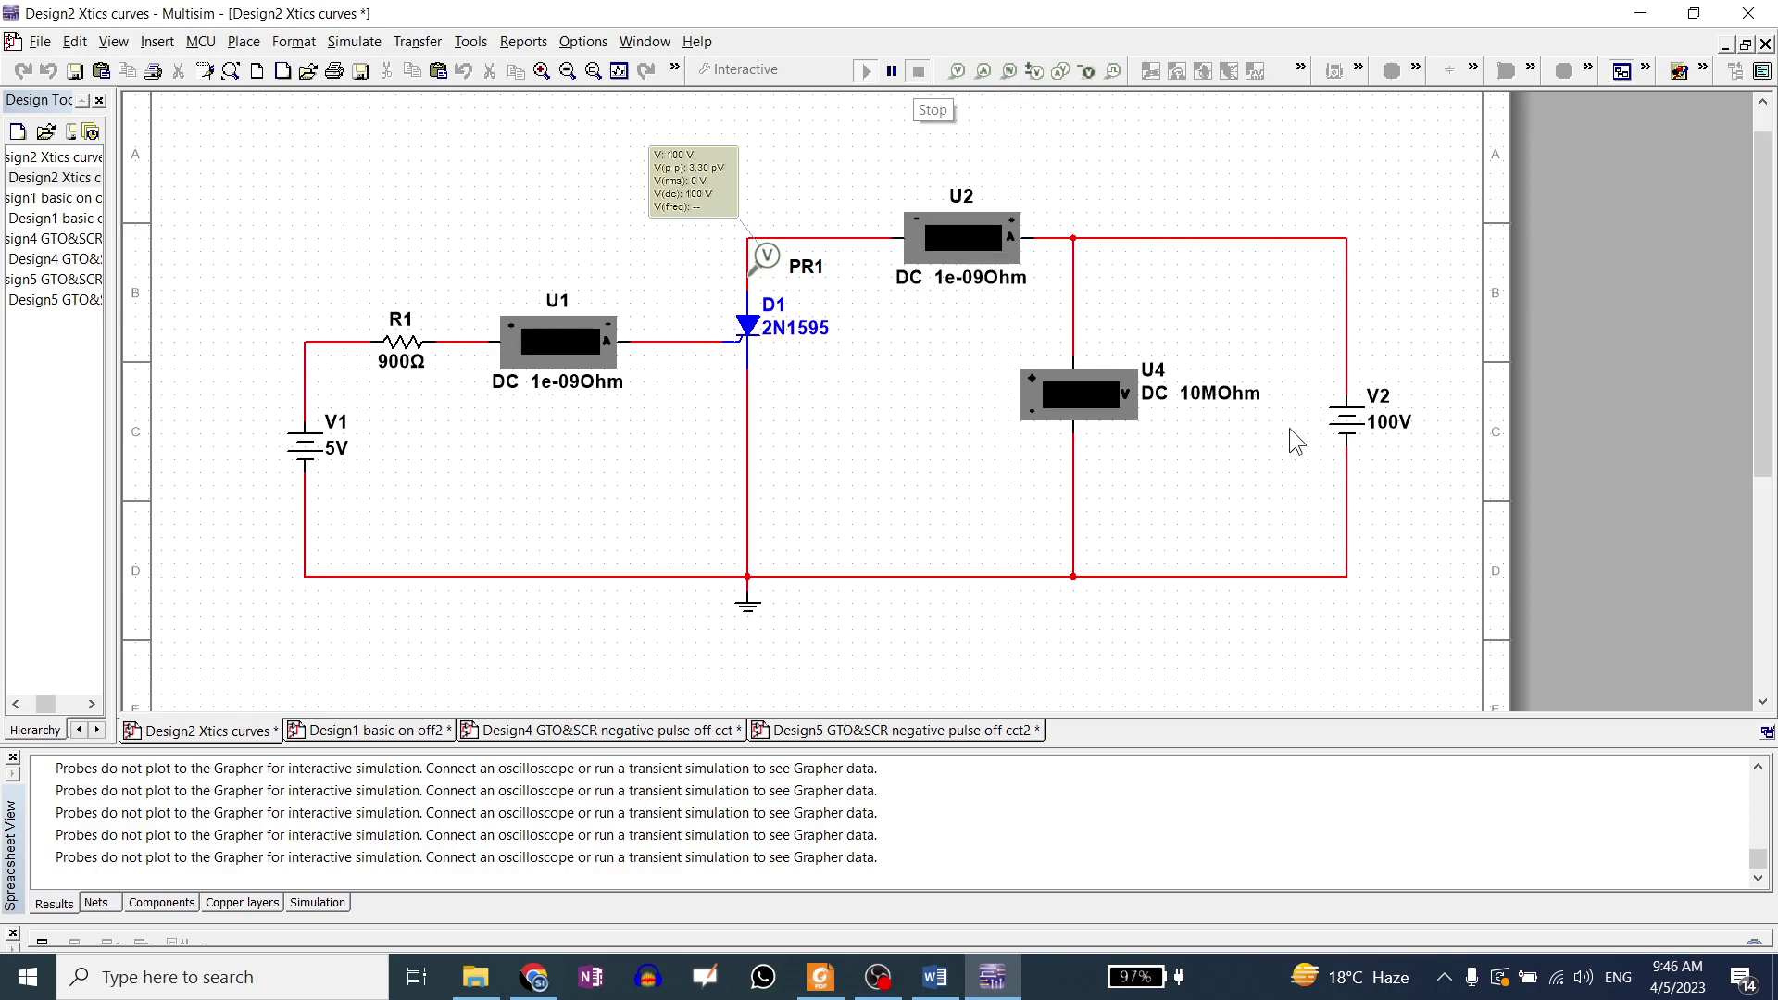
Set the V2 source voltage to 50 V in the circuit without R2.
{"action": "double_click", "coordinate": [1343, 427]}
{"action": "type", "text": "50"}
{"action": "key", "text": "Return"}
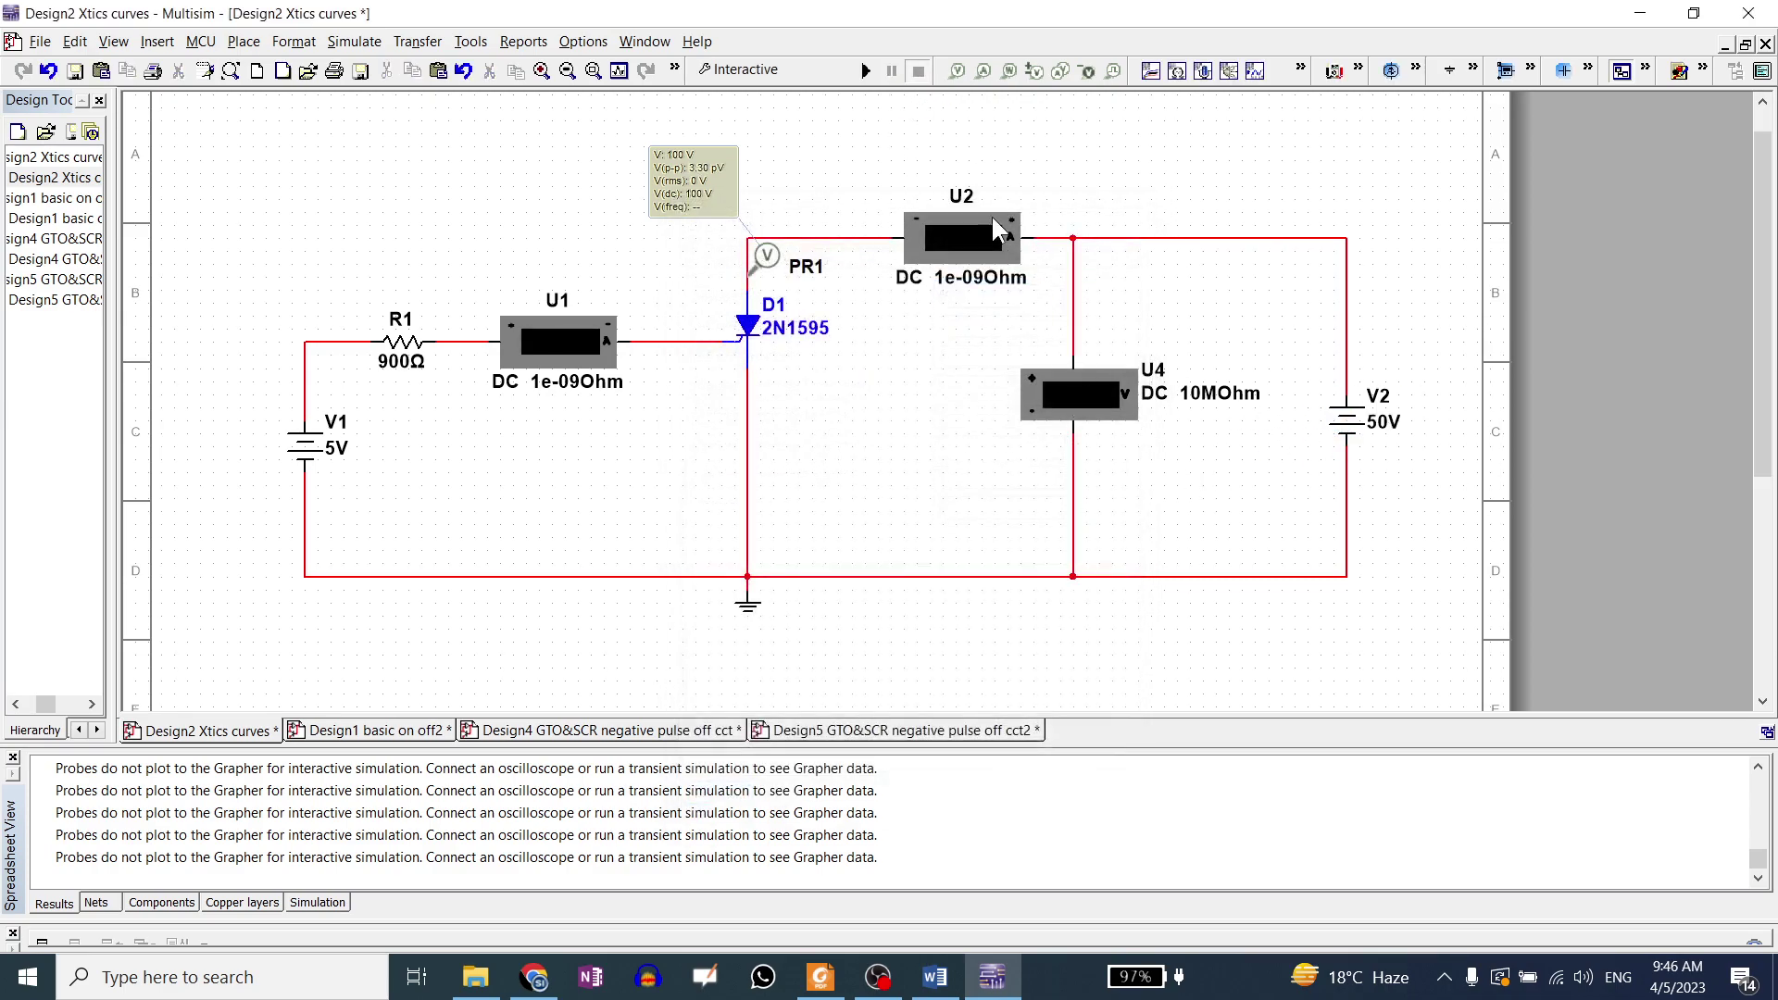
Run and stop the simulation with V2 at 50 V, then set V2 to 40 V and simulate again.
{"action": "key", "text": "F5"}
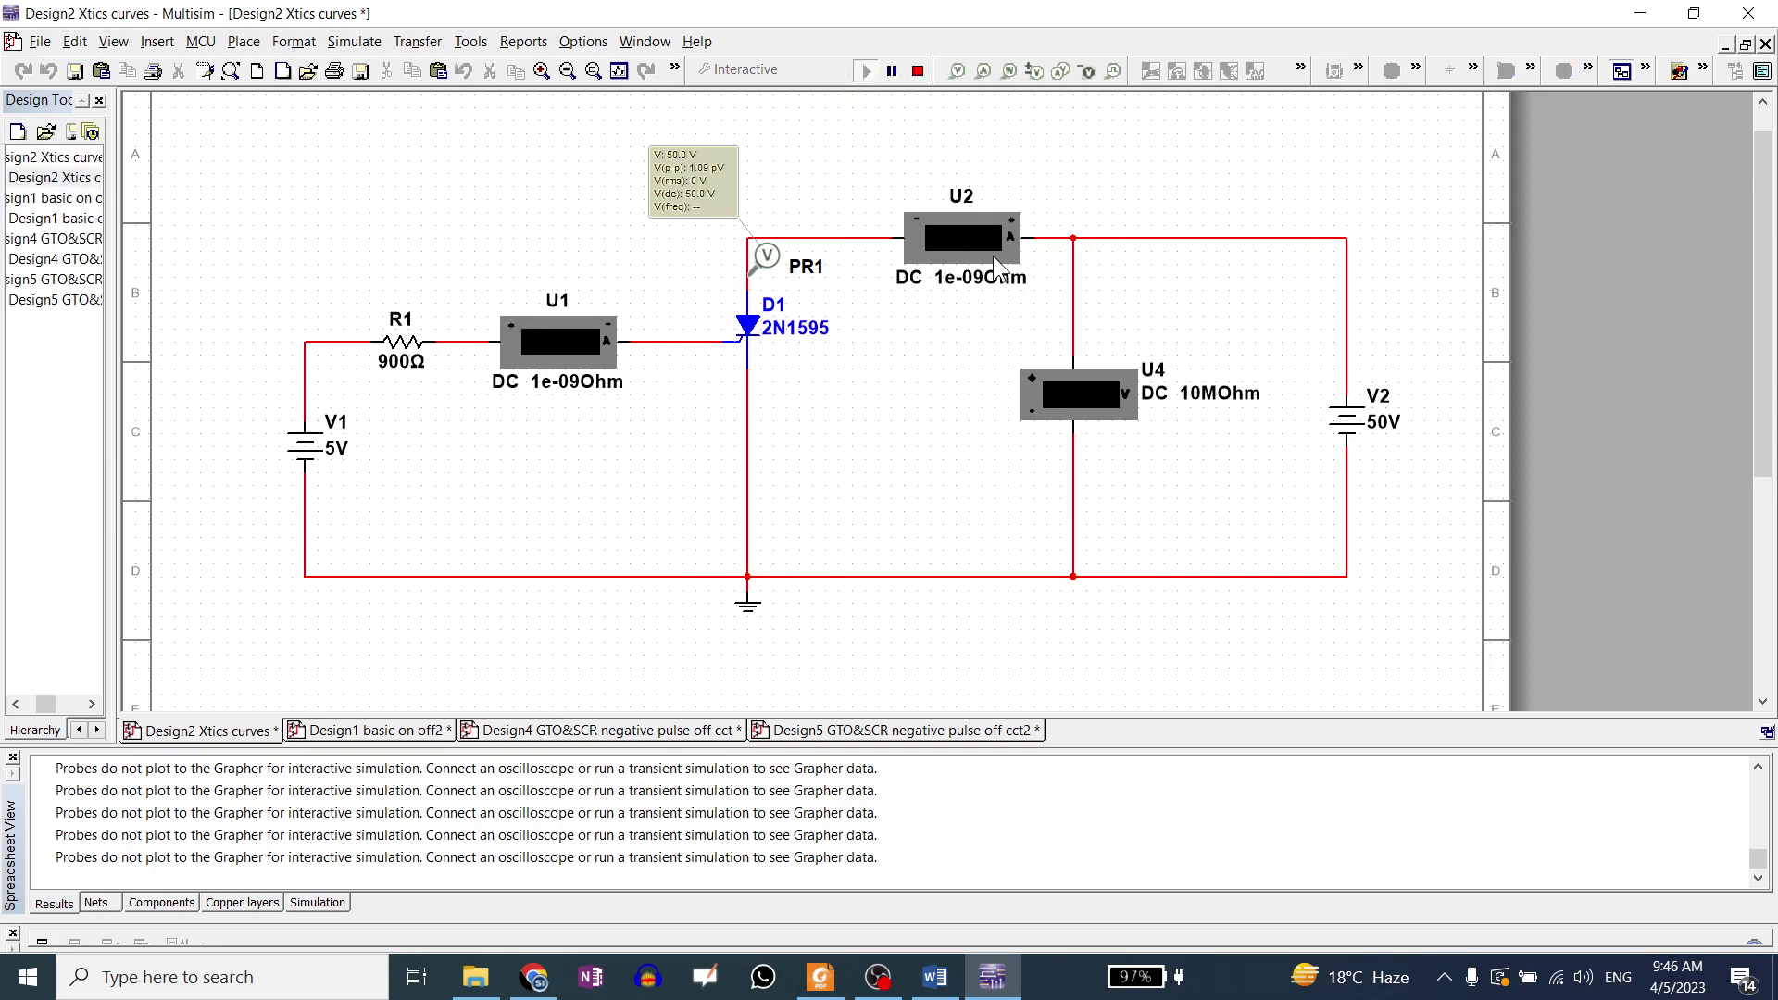
{"action": "left_click", "coordinate": [918, 70]}
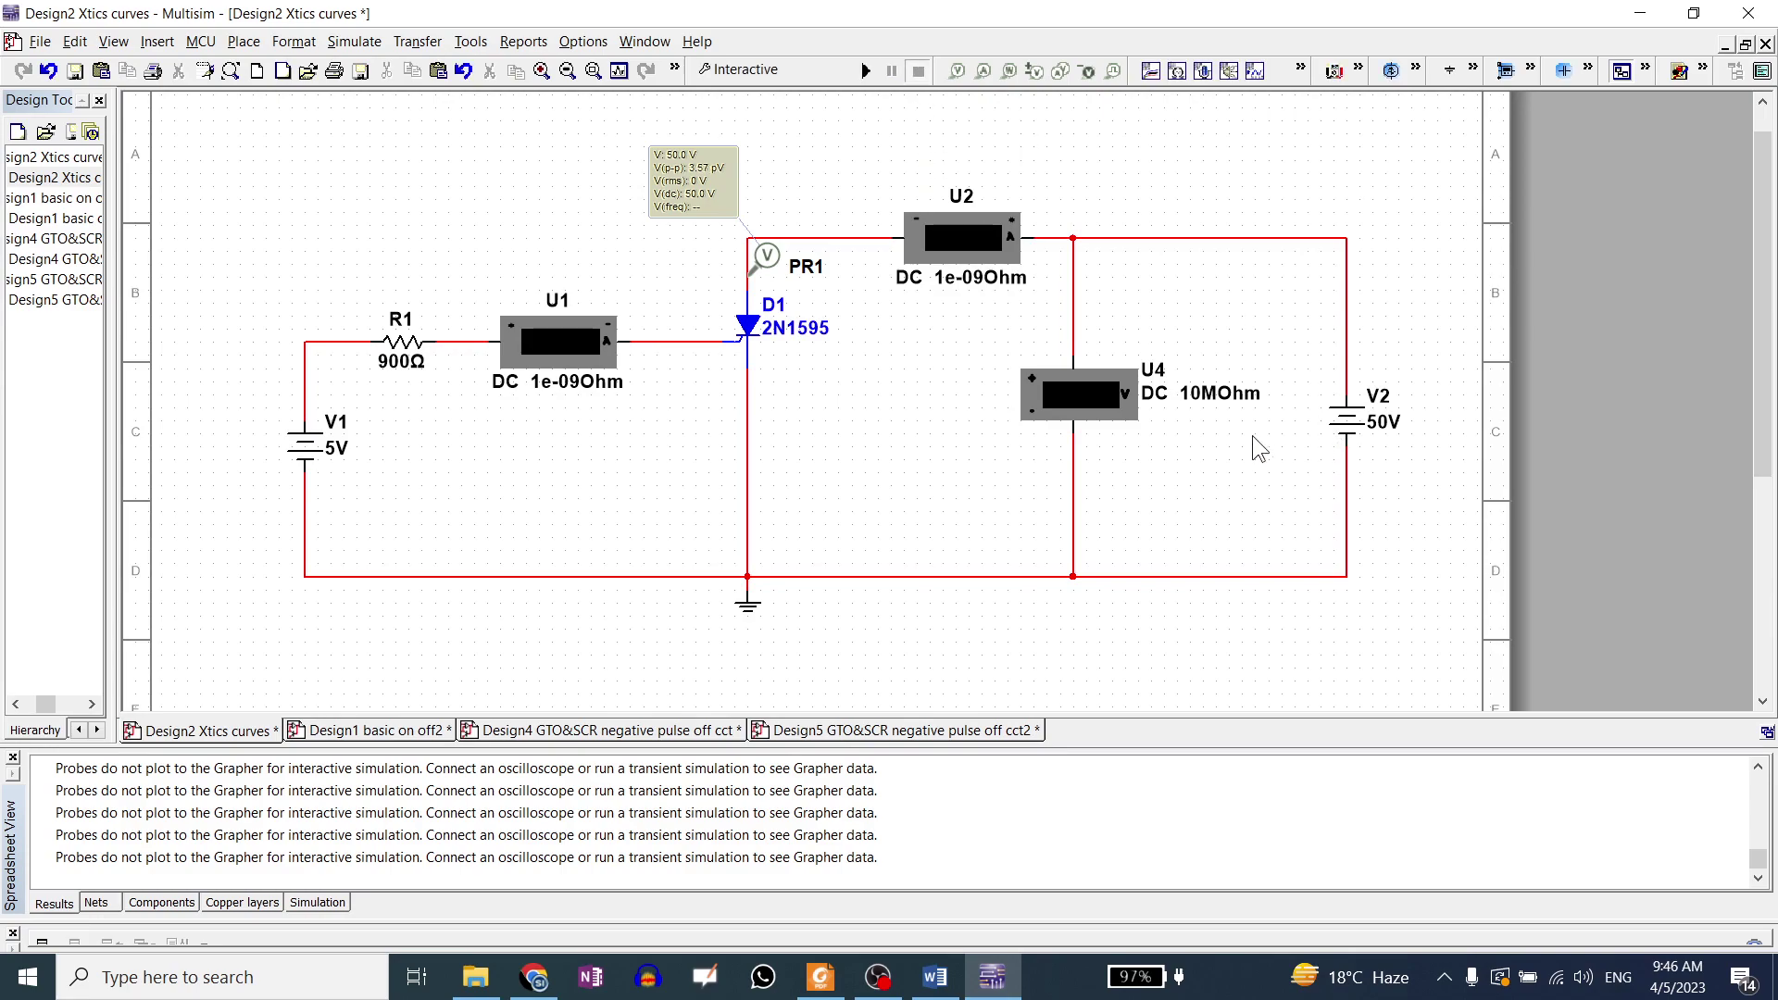
{"action": "double_click", "coordinate": [1346, 426]}
{"action": "type", "text": "40"}
{"action": "key", "text": "Return"}
{"action": "left_click", "coordinate": [868, 71]}
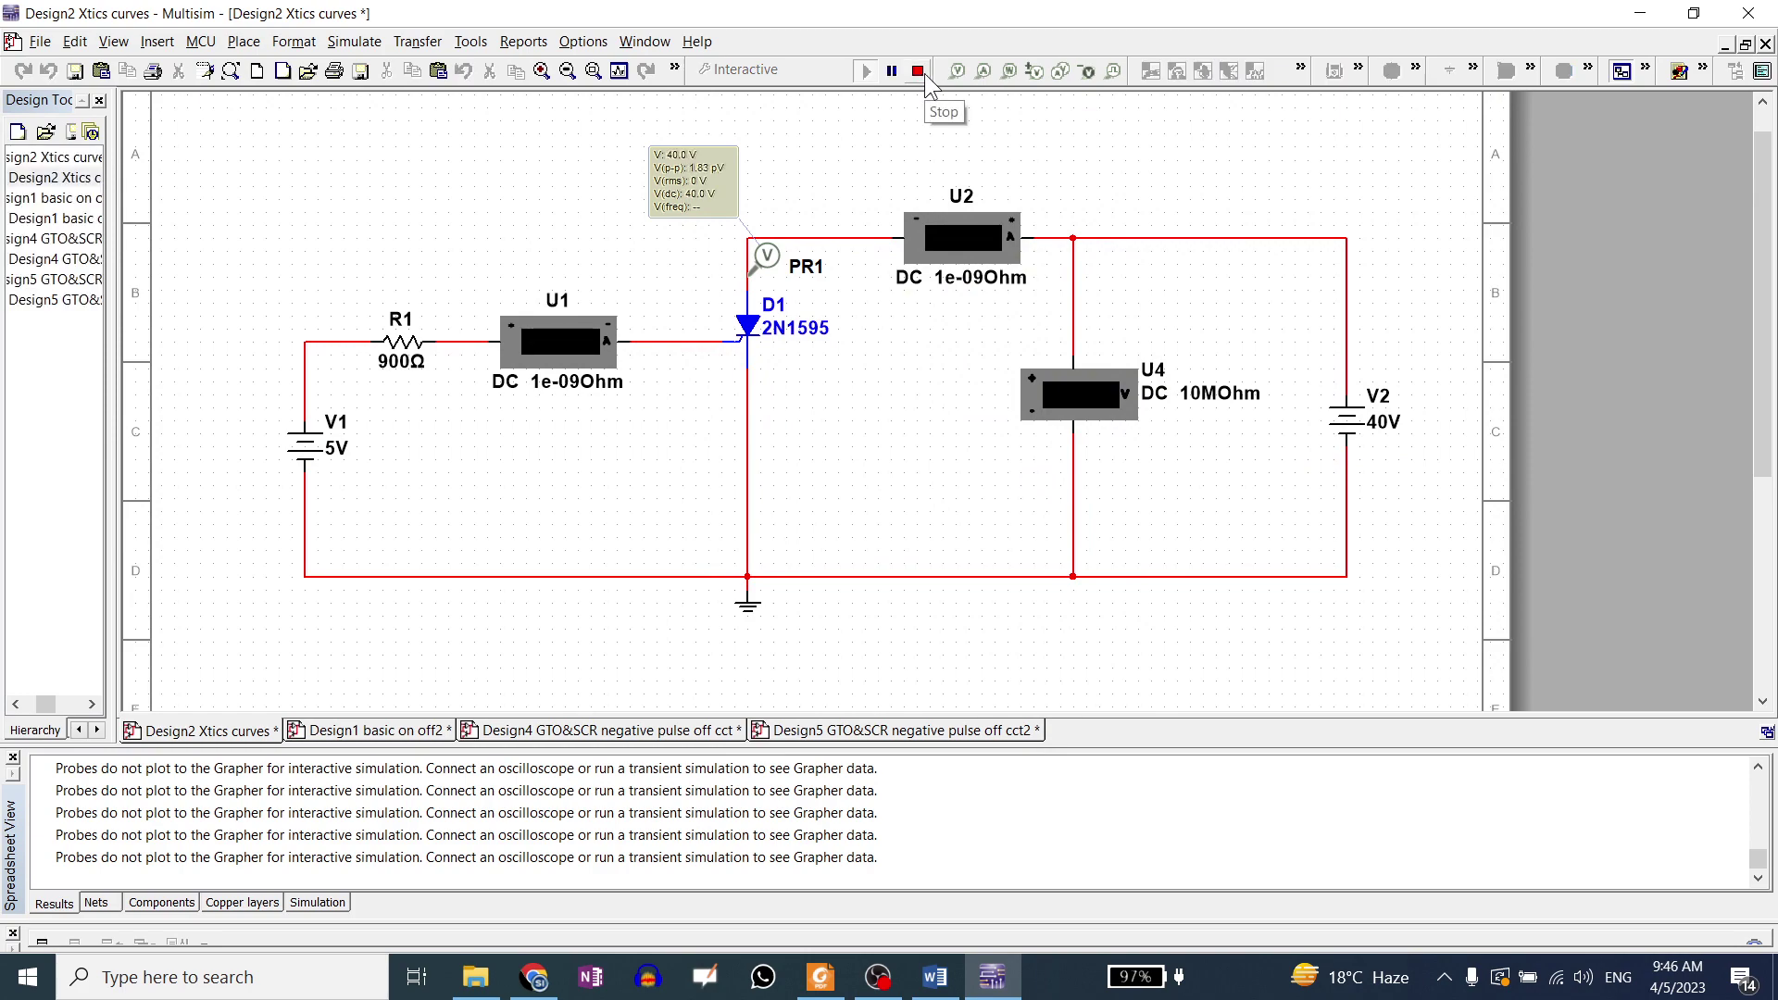
{"action": "left_click", "coordinate": [922, 73]}
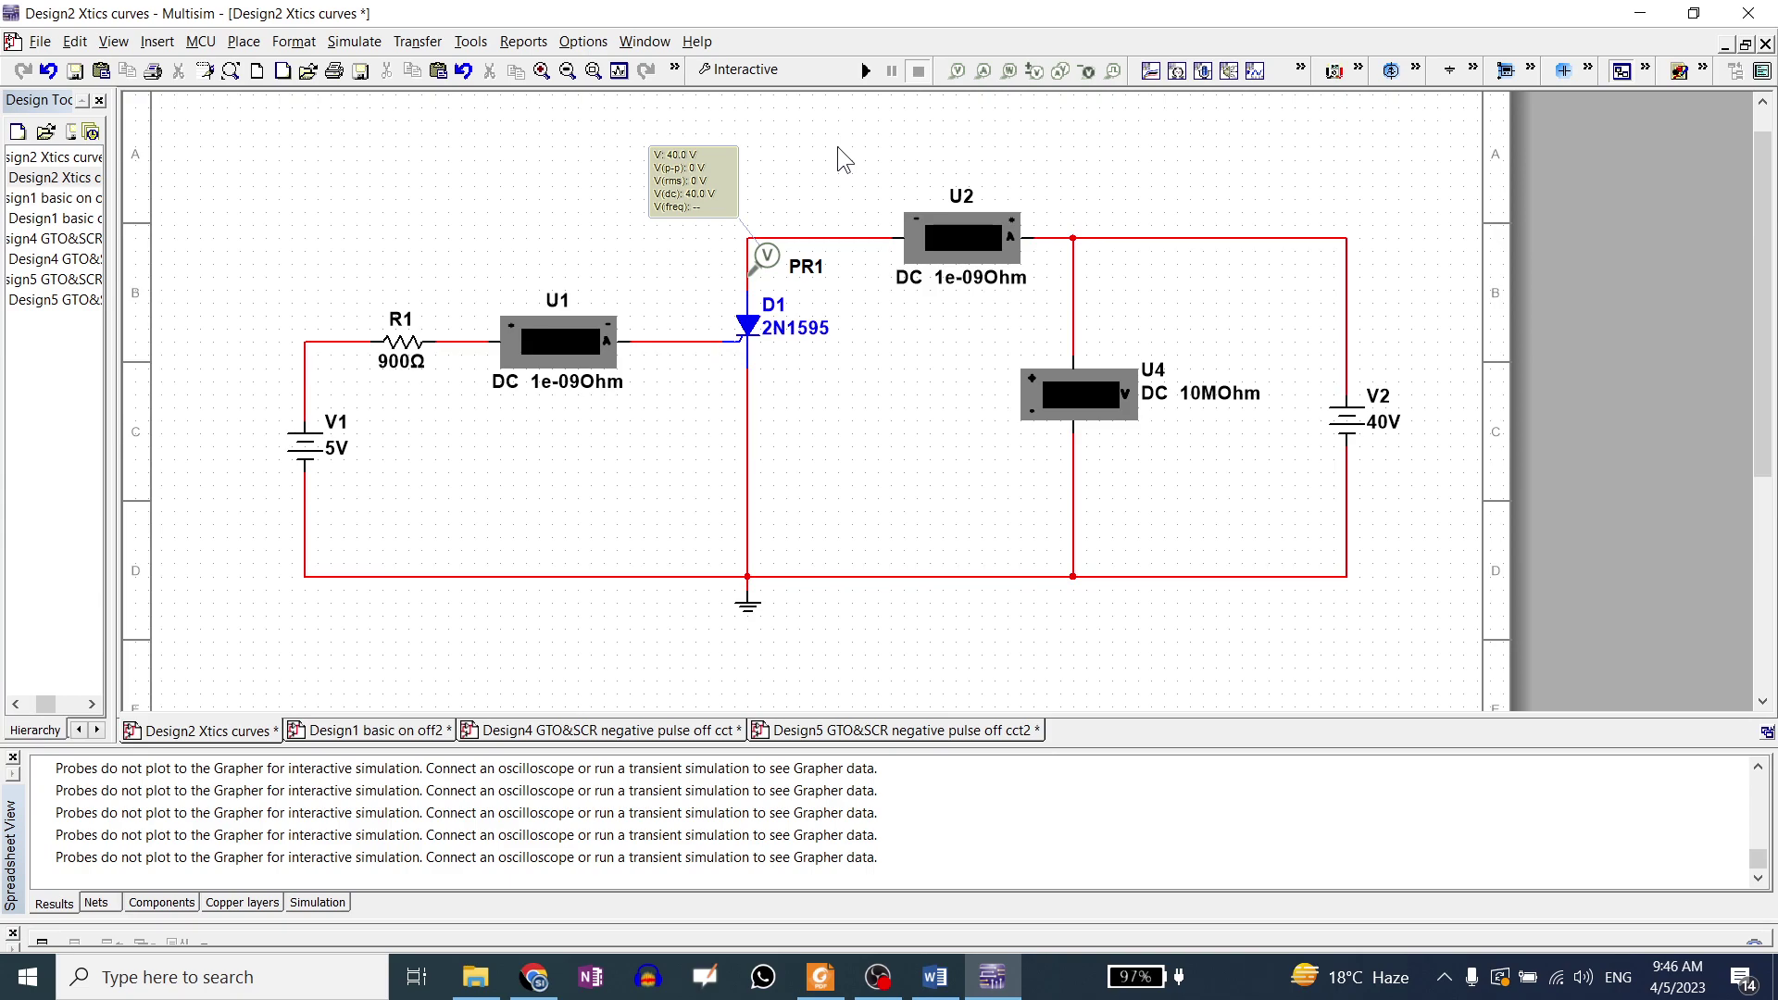
Undo the V2 voltage changes and the direct wire to restore resistor R2 in the circuit.
{"action": "key", "text": "ctrl+z"}
{"action": "key", "text": "ctrl+z"}
{"action": "key", "text": "ctrl+z"}
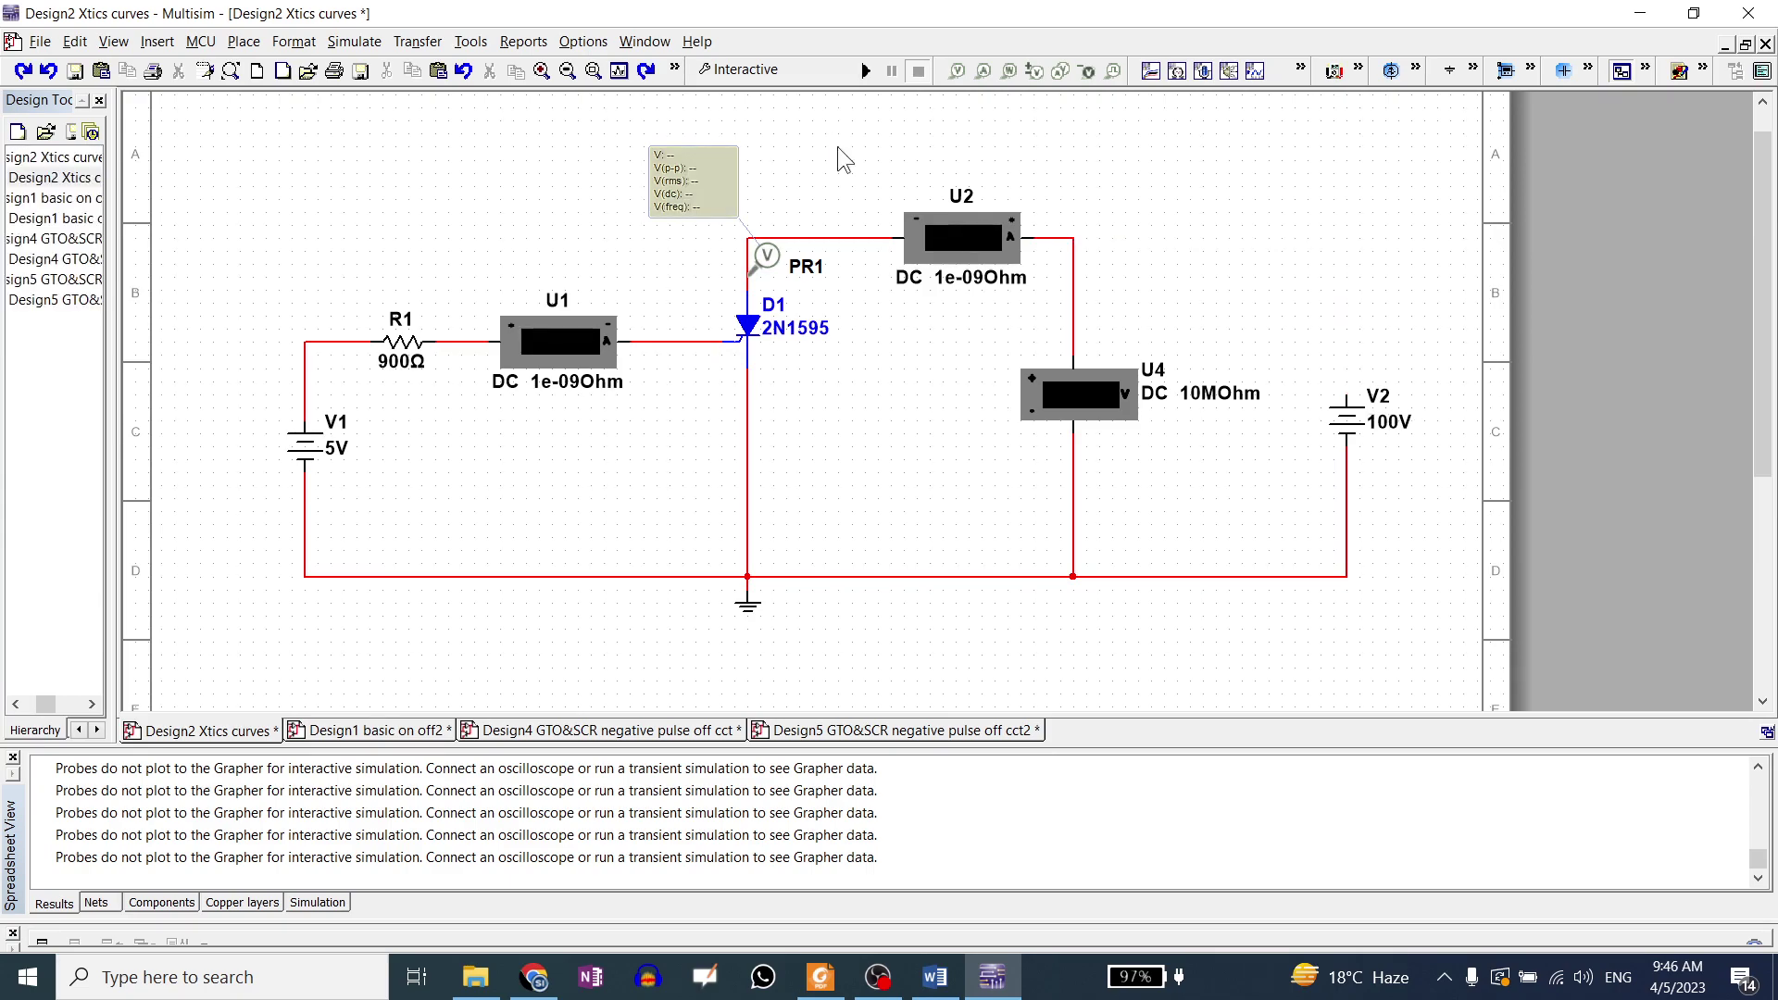
{"action": "key", "text": "ctrl+z"}
Set resistor R2 to 10 Ω, then run and stop the simulation.
{"action": "double_click", "coordinate": [1167, 243]}
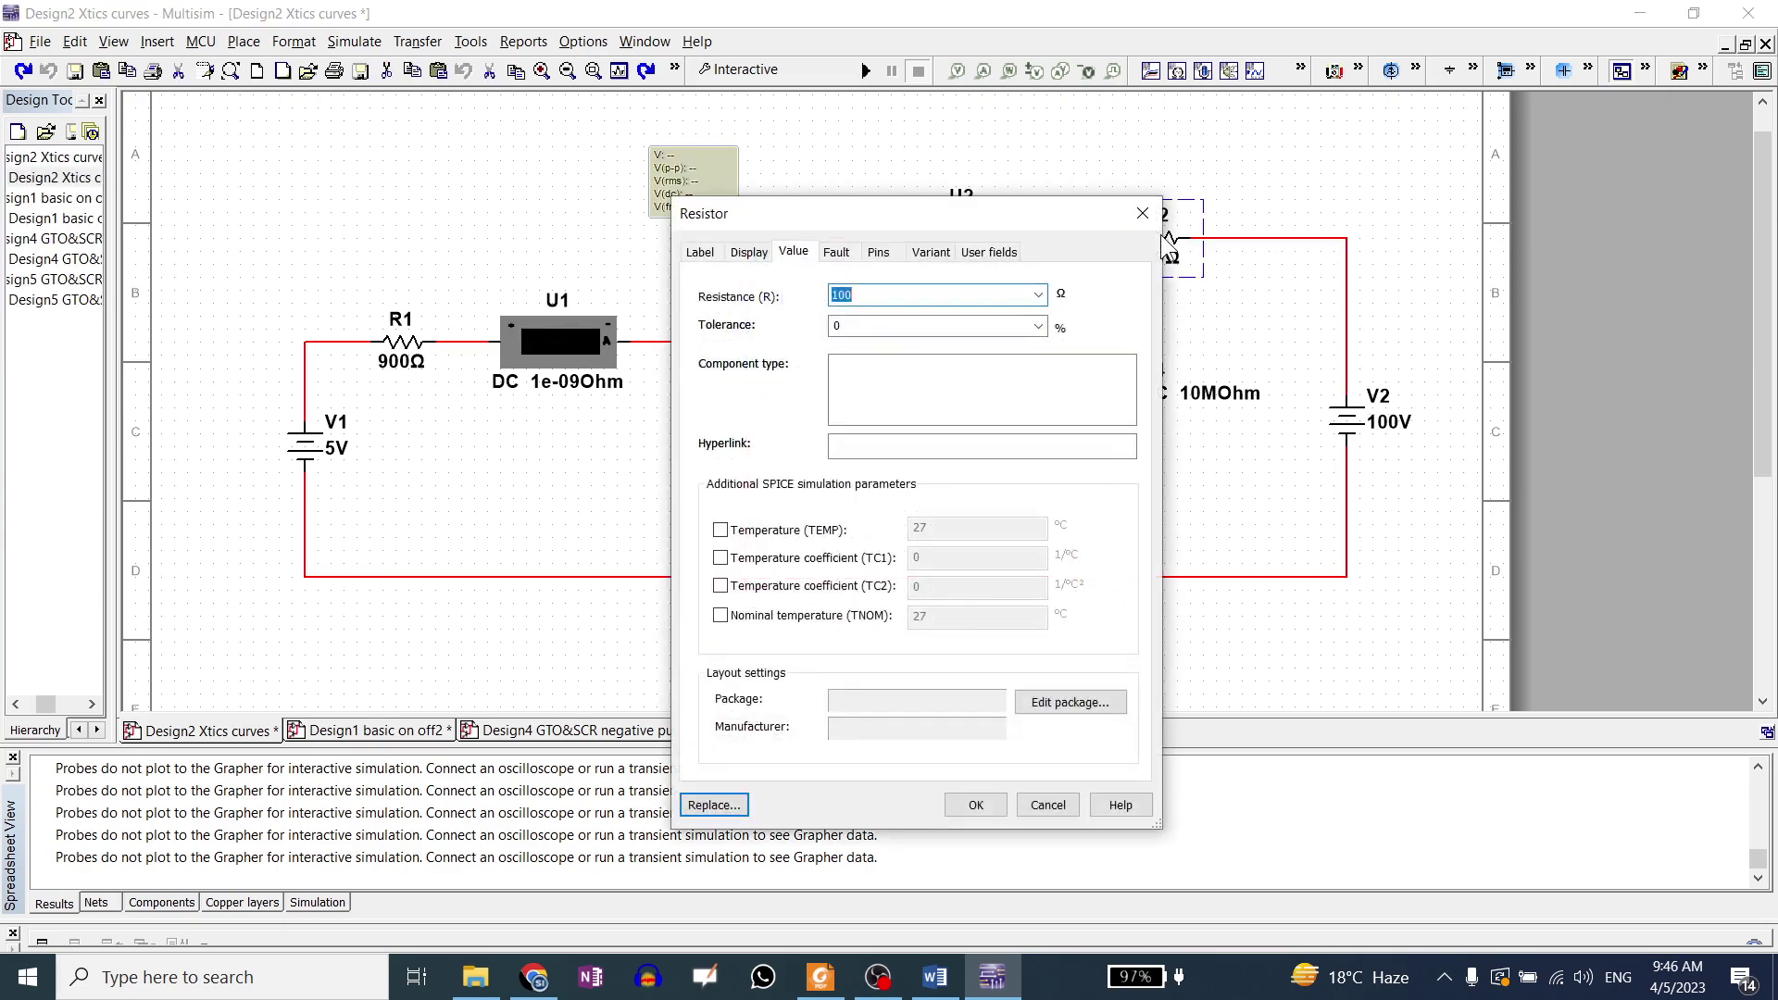
{"action": "type", "text": "10"}
{"action": "key", "text": "Return"}
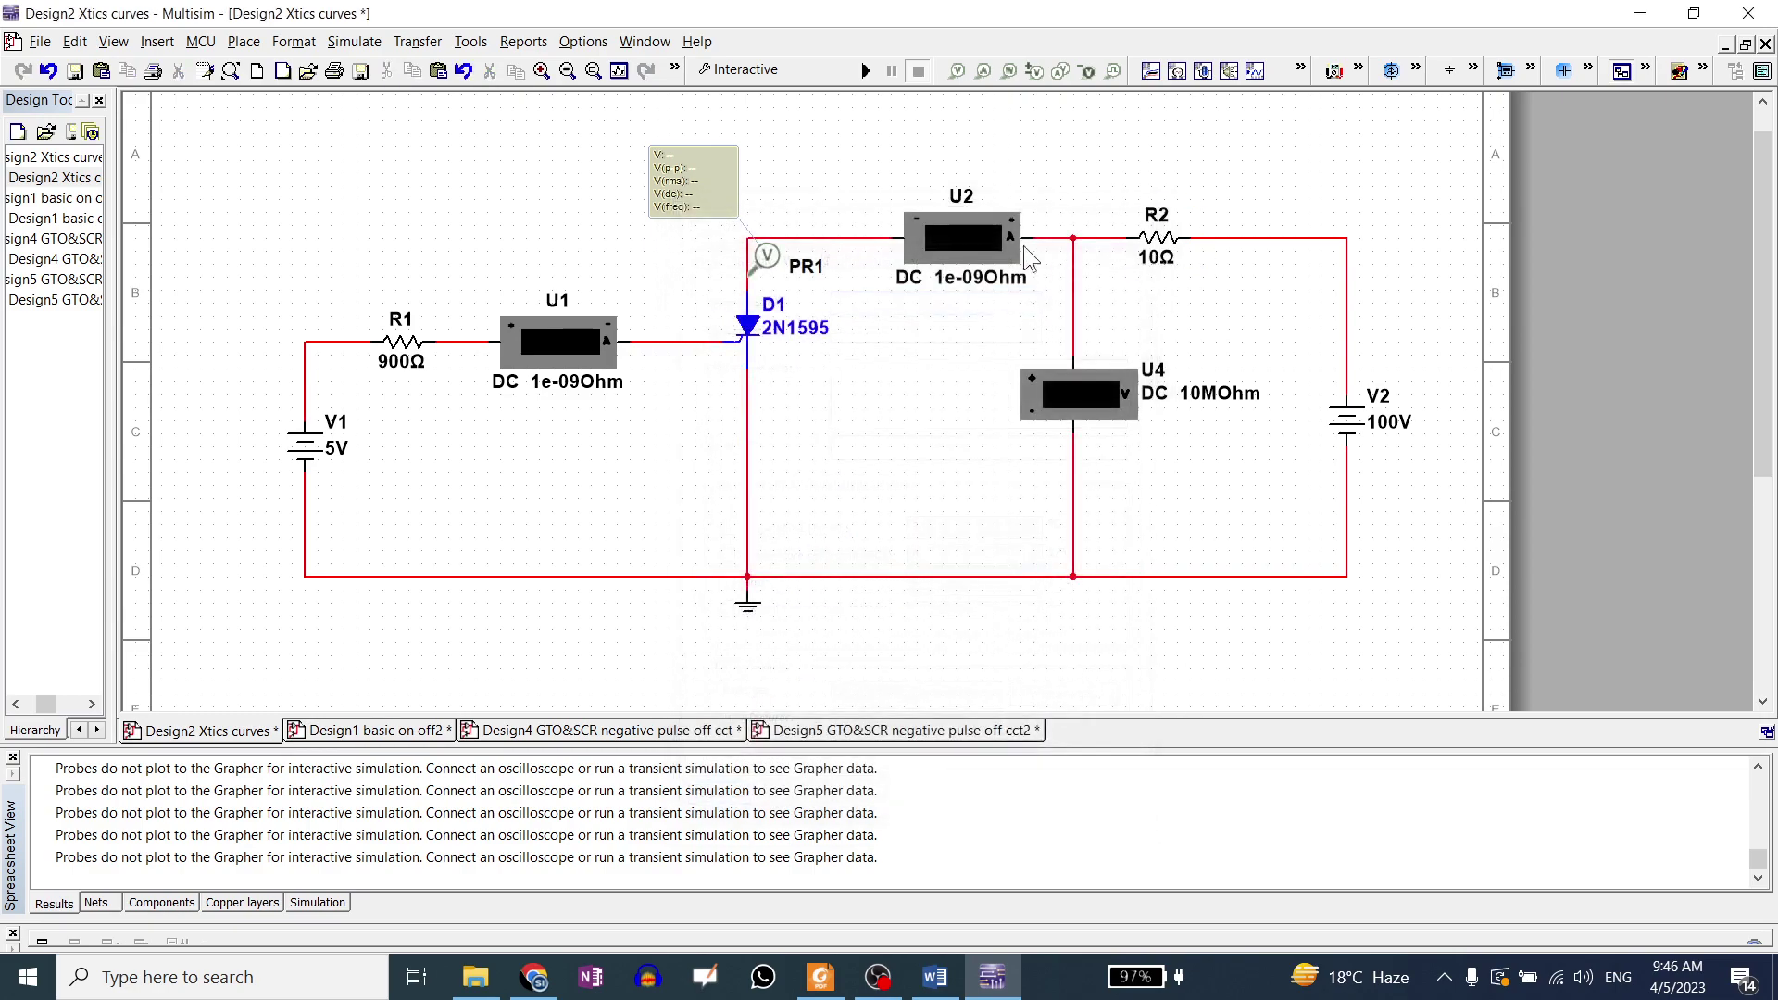
{"action": "left_click", "coordinate": [865, 72]}
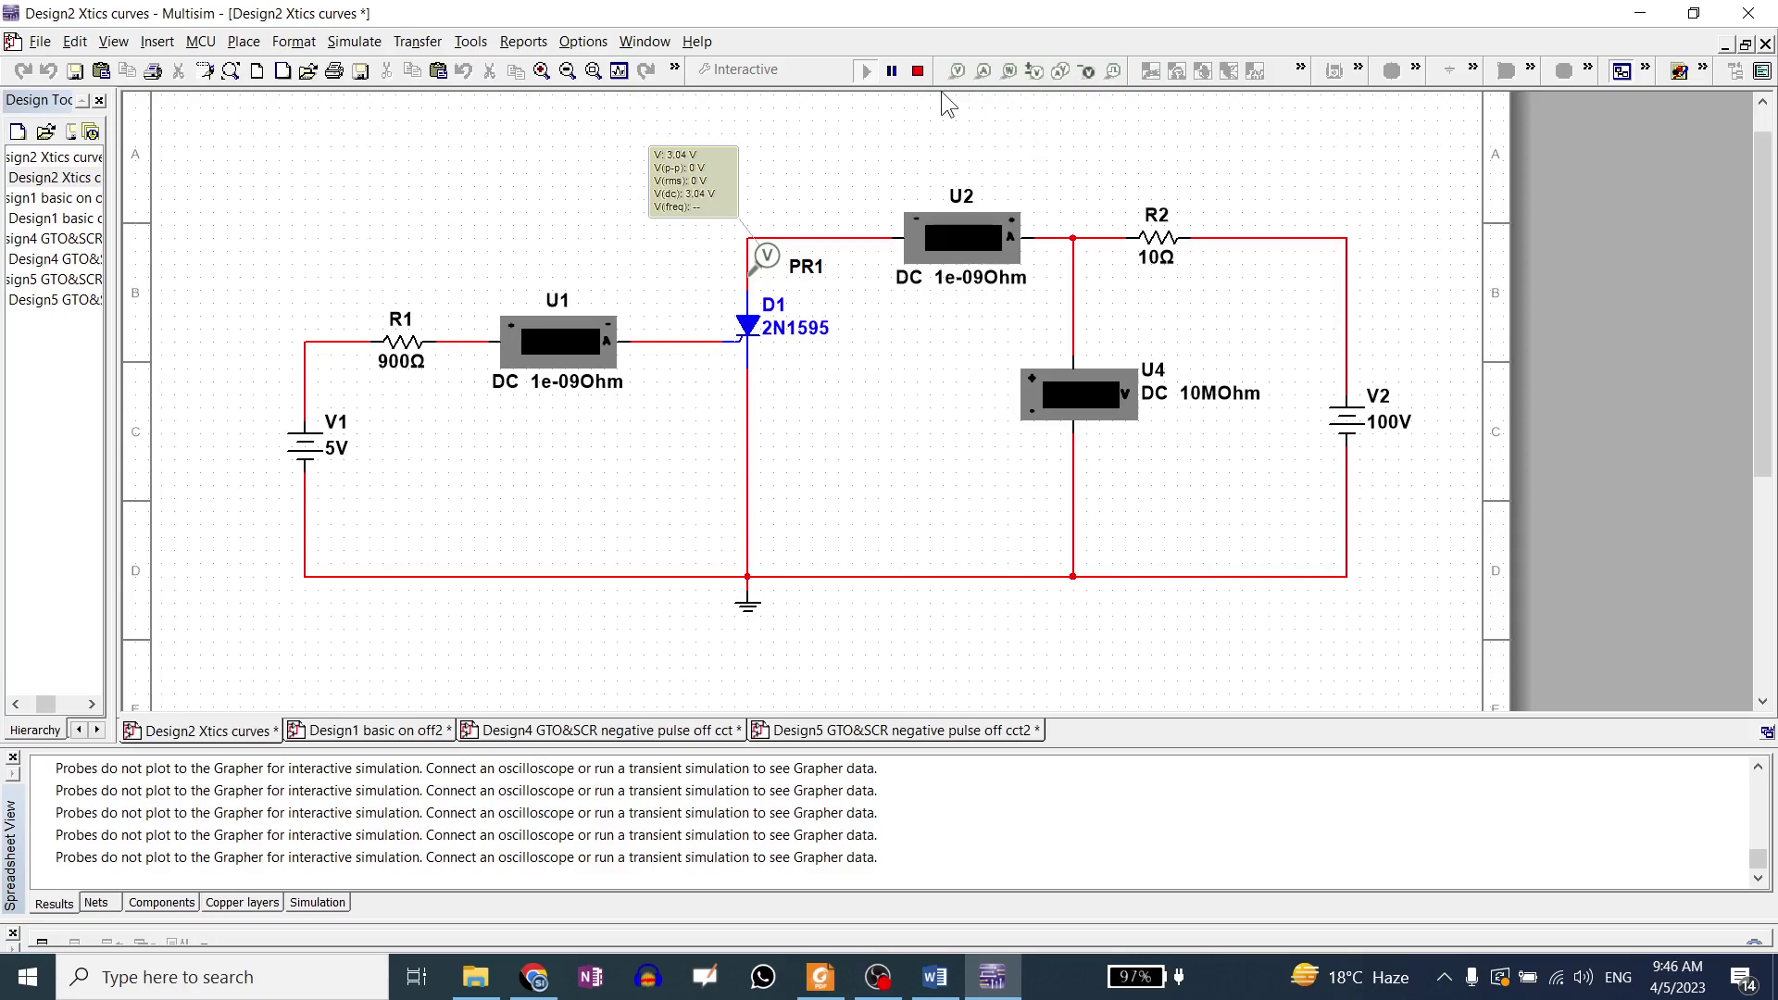
{"action": "left_click", "coordinate": [917, 71]}
Set resistor R2 to 1 Ω, then run and stop the simulation.
{"action": "double_click", "coordinate": [1165, 242]}
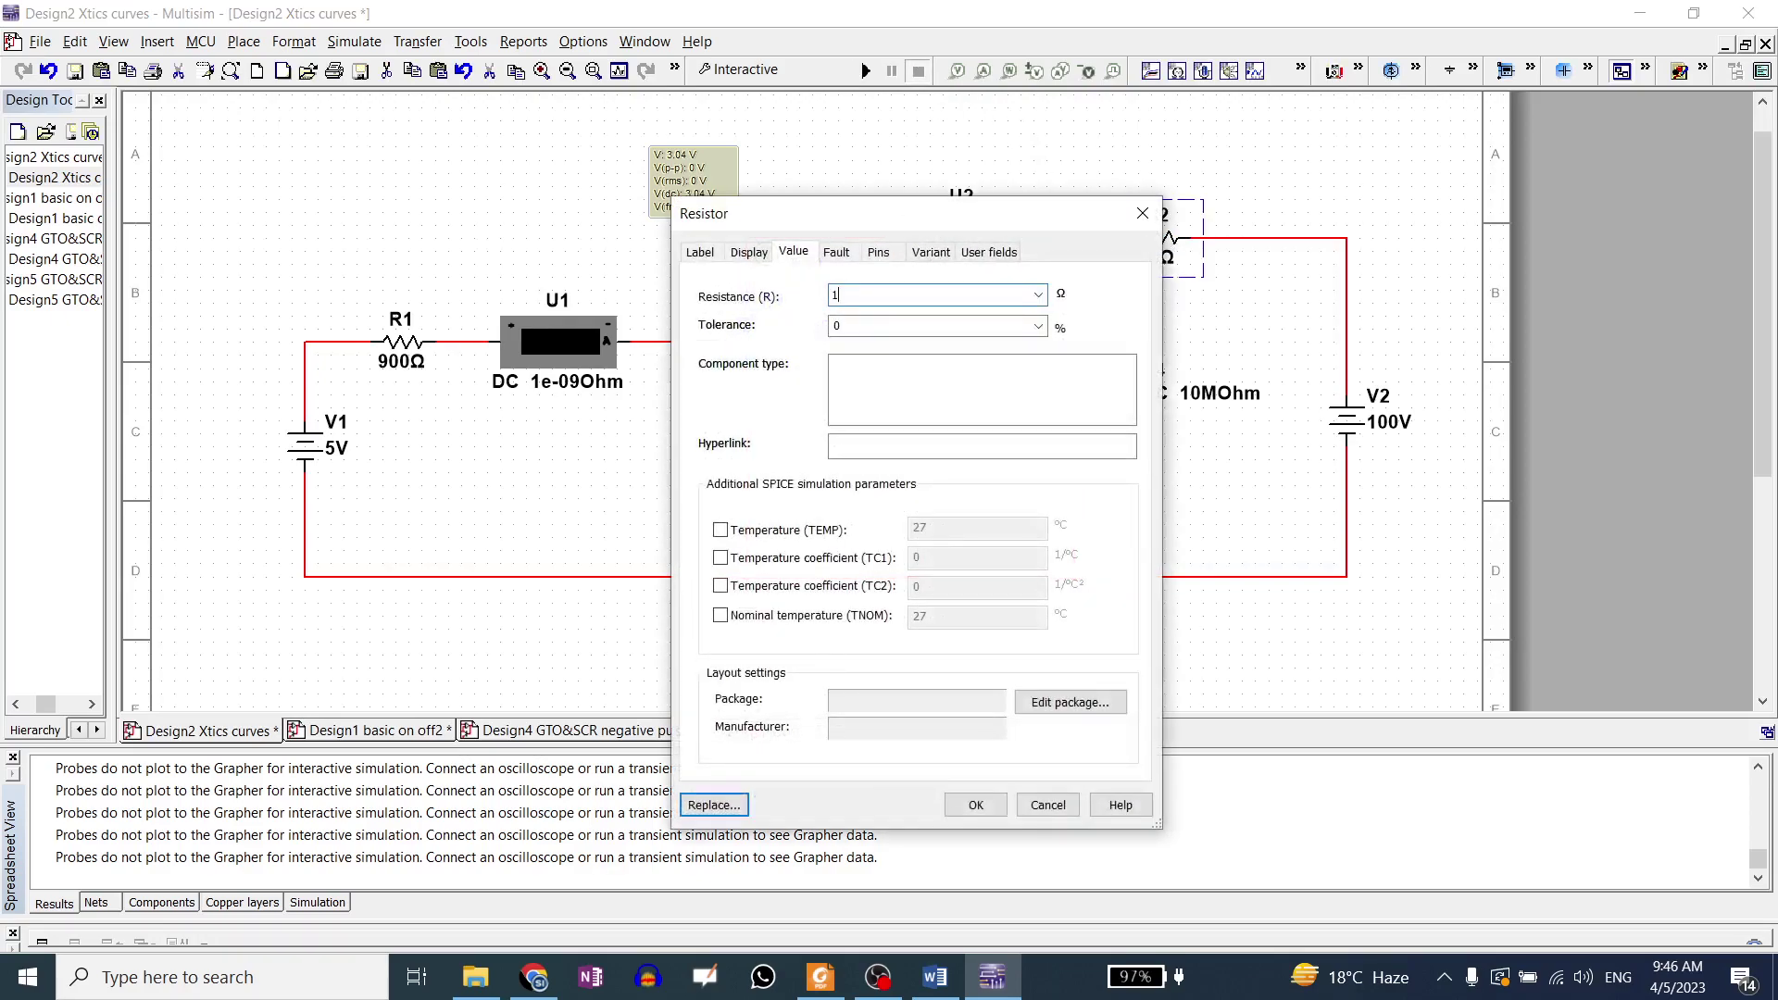
{"action": "key", "text": "Return"}
{"action": "left_click", "coordinate": [865, 71]}
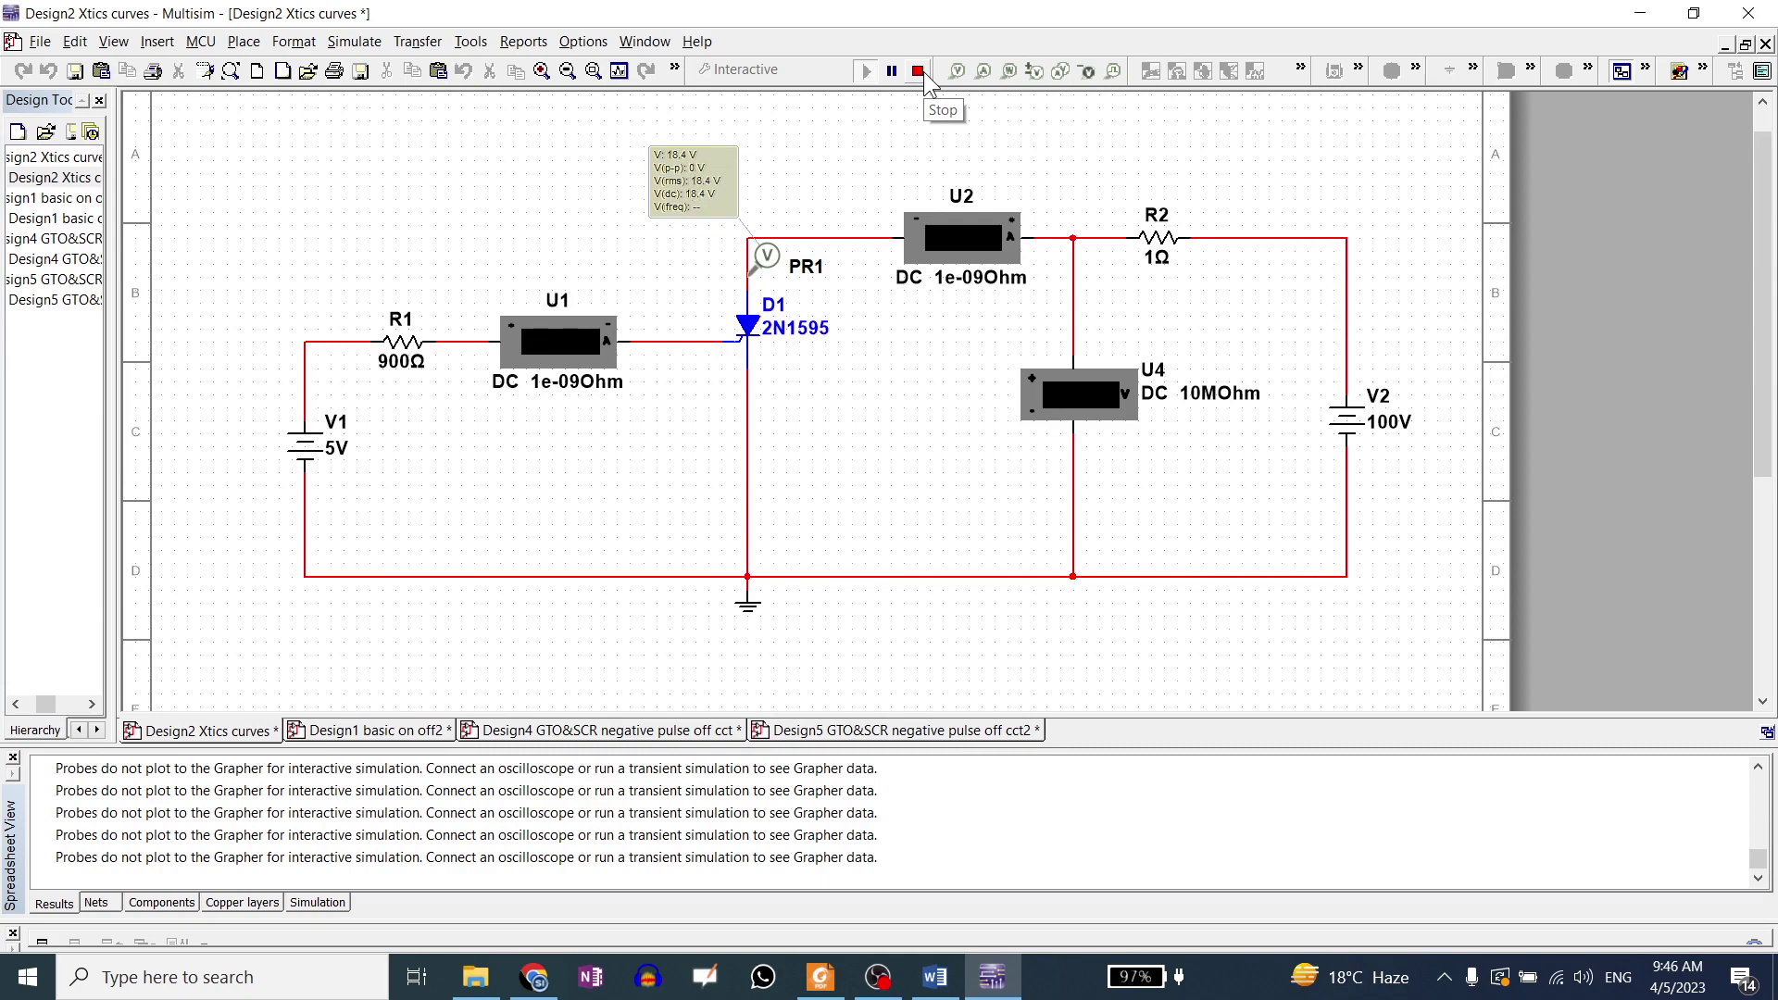
{"action": "left_click", "coordinate": [919, 73]}
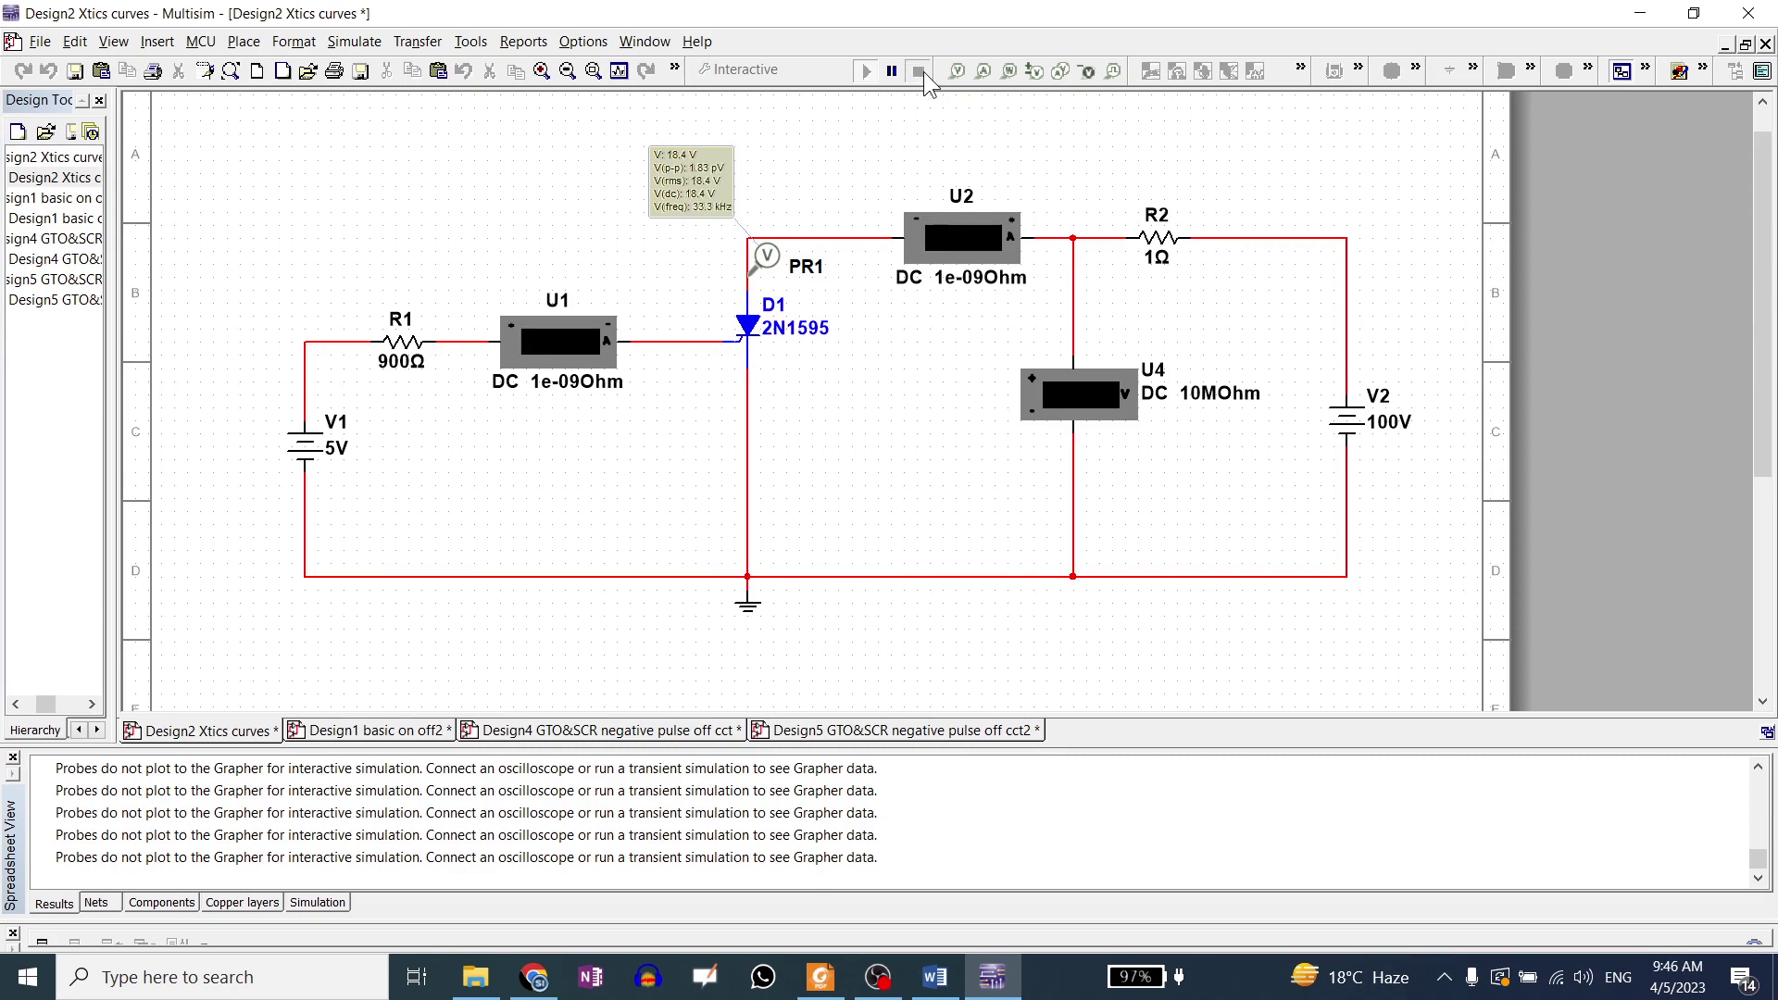
Examine the maximum ratings and electrical characteristics in the 2N1595_to_2N1599 datasheet in Foxit Reader, then return to the Multisim circuit.
{"action": "left_click", "coordinate": [820, 977]}
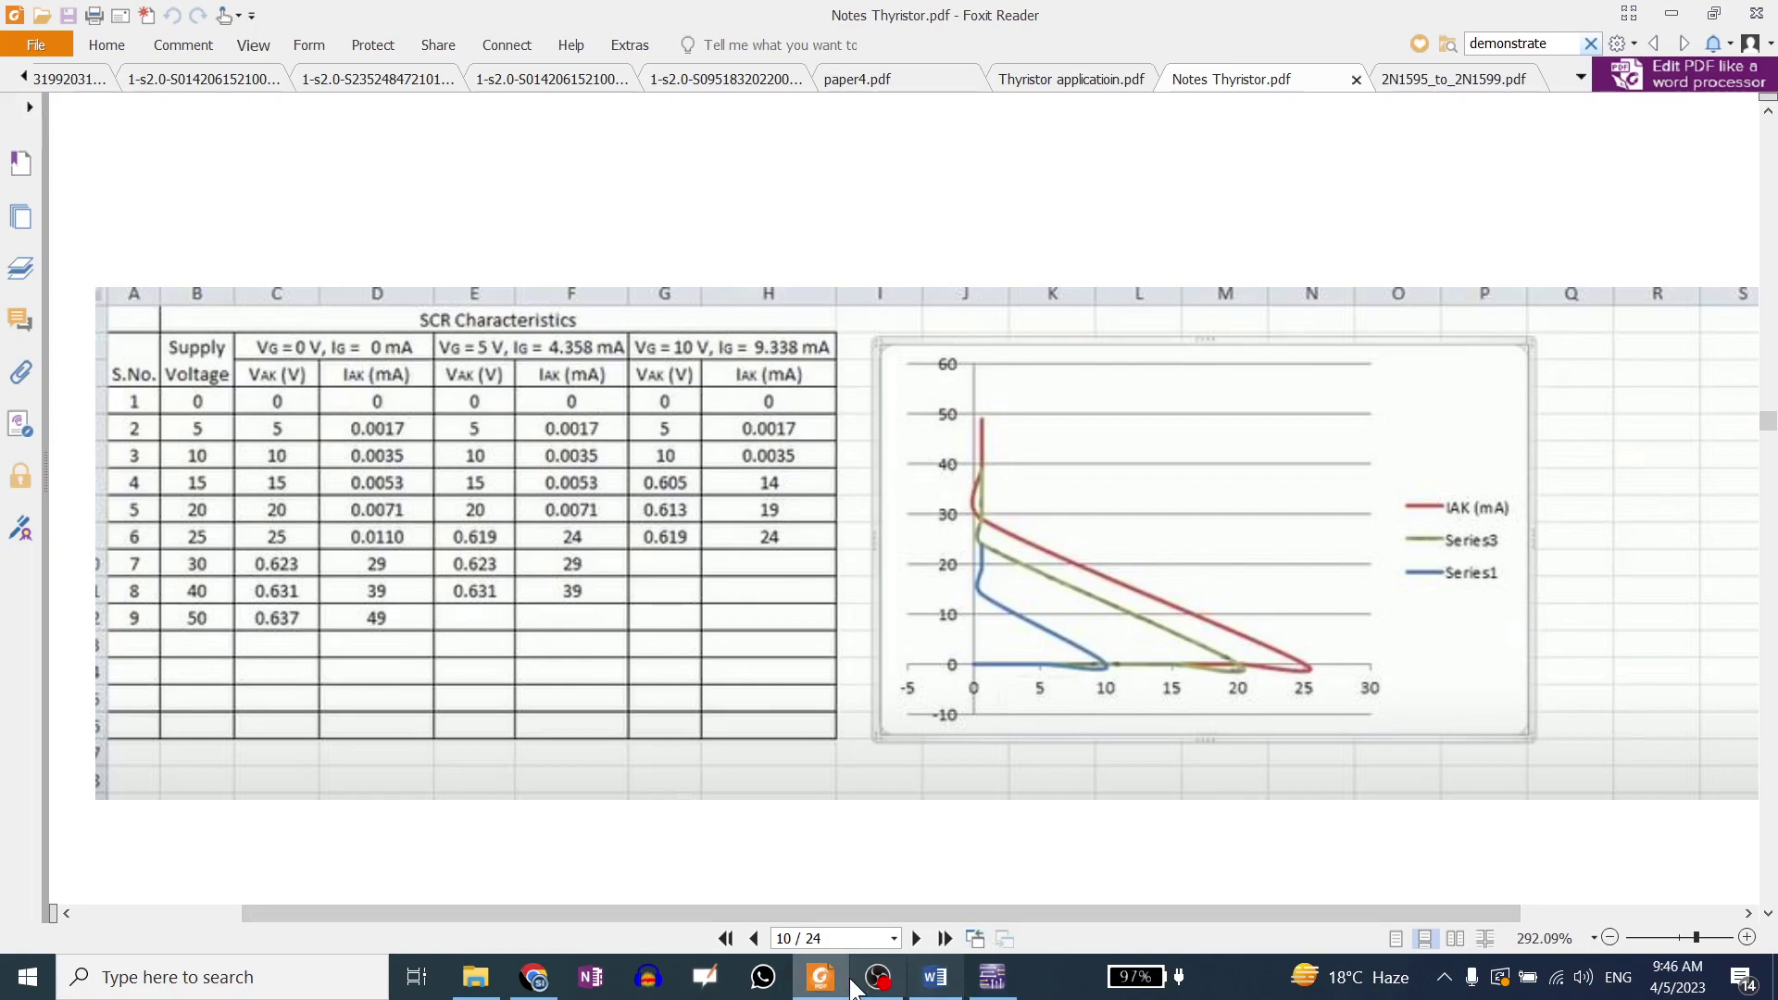
{"action": "left_click", "coordinate": [1402, 86]}
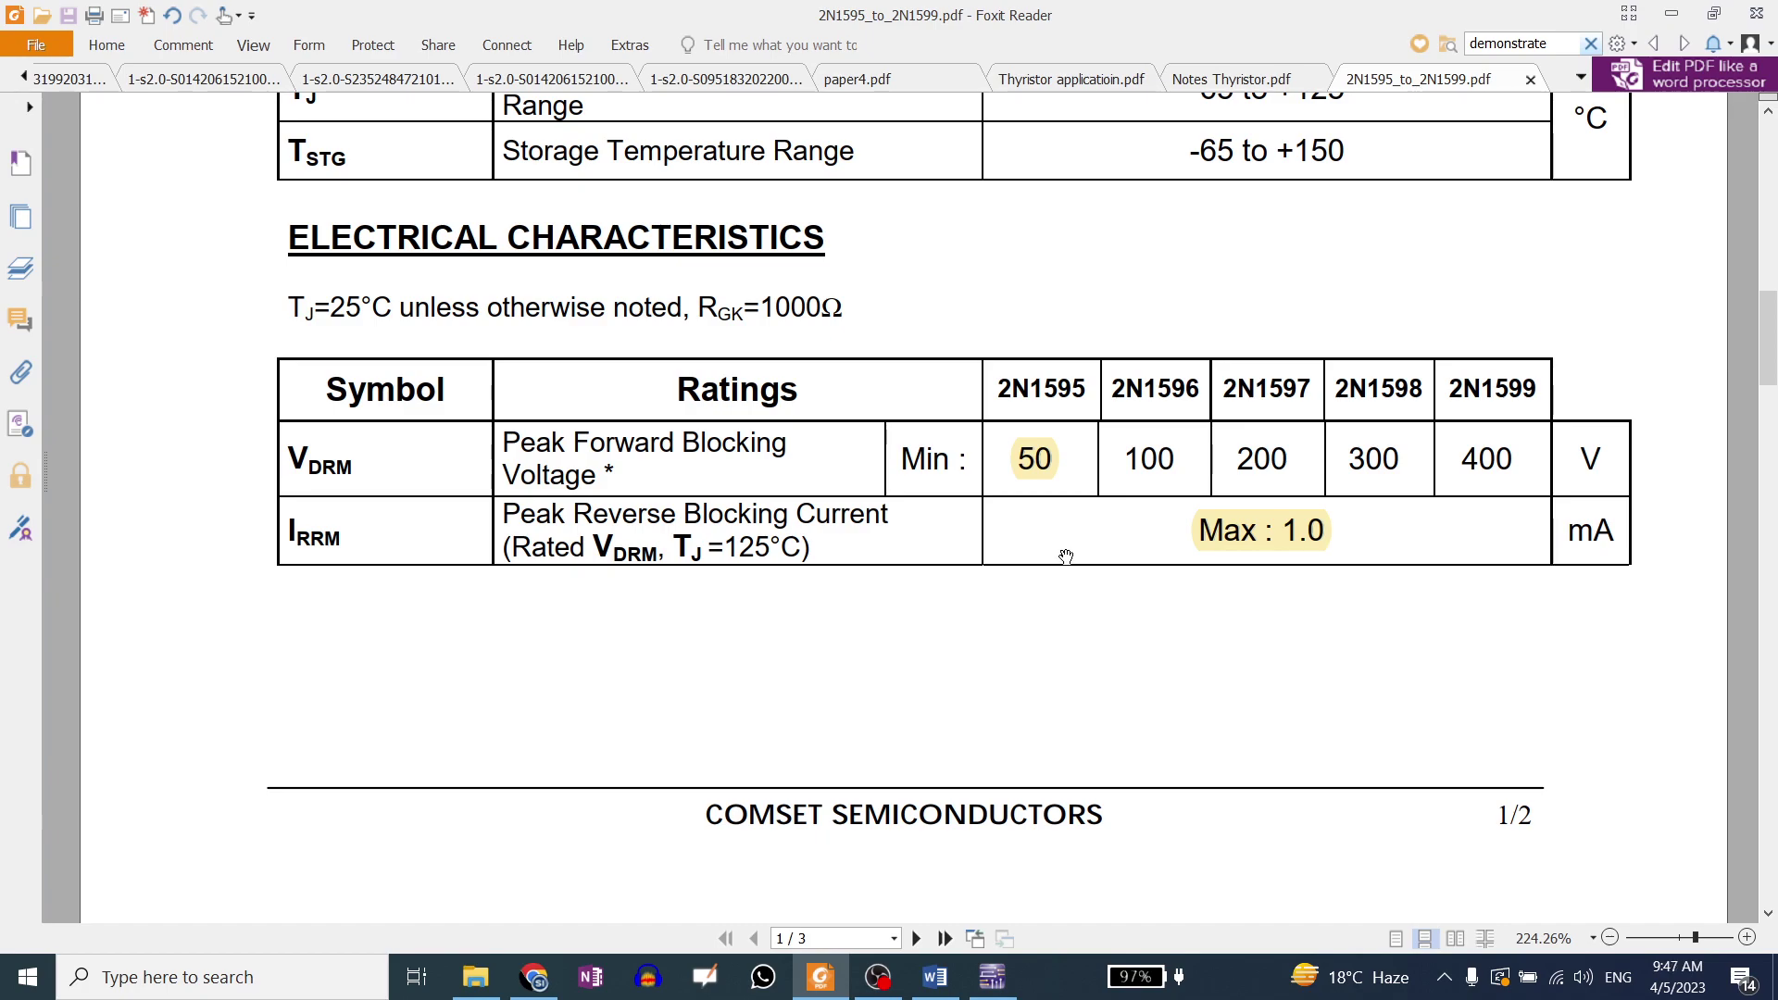
{"action": "scroll", "coordinate": [1064, 568], "scroll_direction": "up", "scroll_amount": 5}
{"action": "scroll", "coordinate": [1065, 557], "scroll_direction": "up", "scroll_amount": 4}
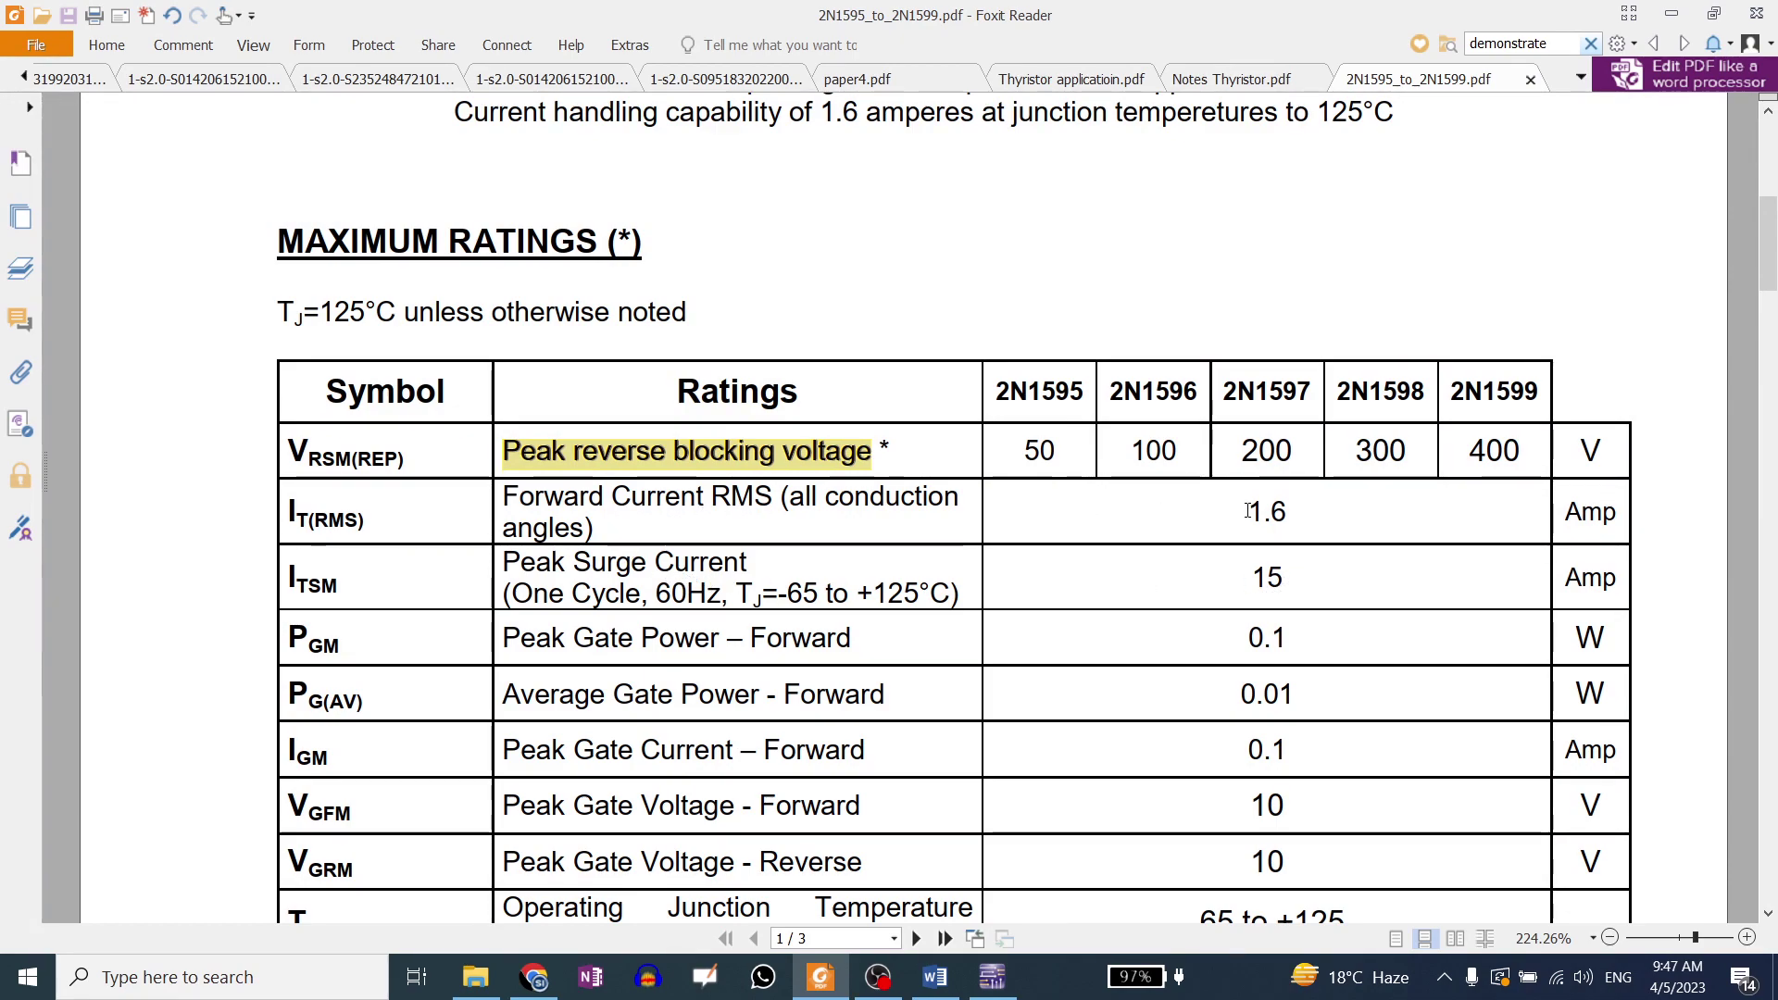
{"action": "scroll", "coordinate": [1248, 556], "scroll_direction": "down", "scroll_amount": 2}
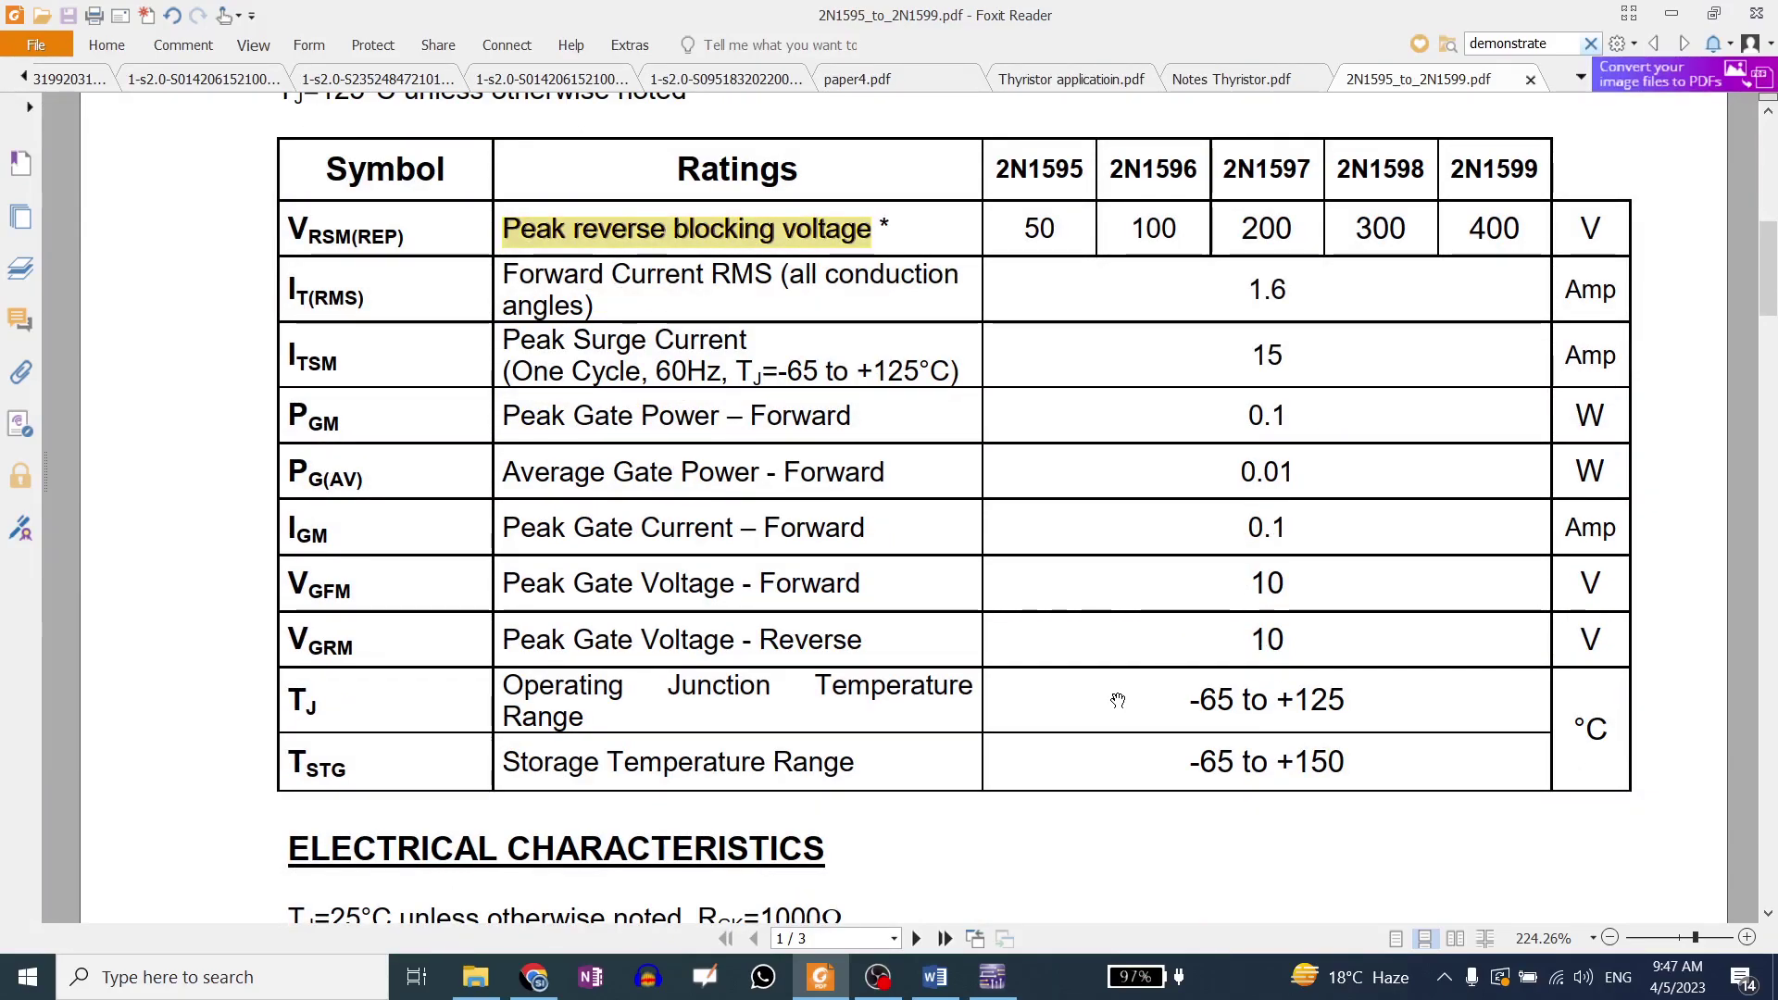
{"action": "scroll", "coordinate": [1120, 704], "scroll_direction": "down", "scroll_amount": 1}
{"action": "scroll", "coordinate": [1118, 701], "scroll_direction": "down", "scroll_amount": 12}
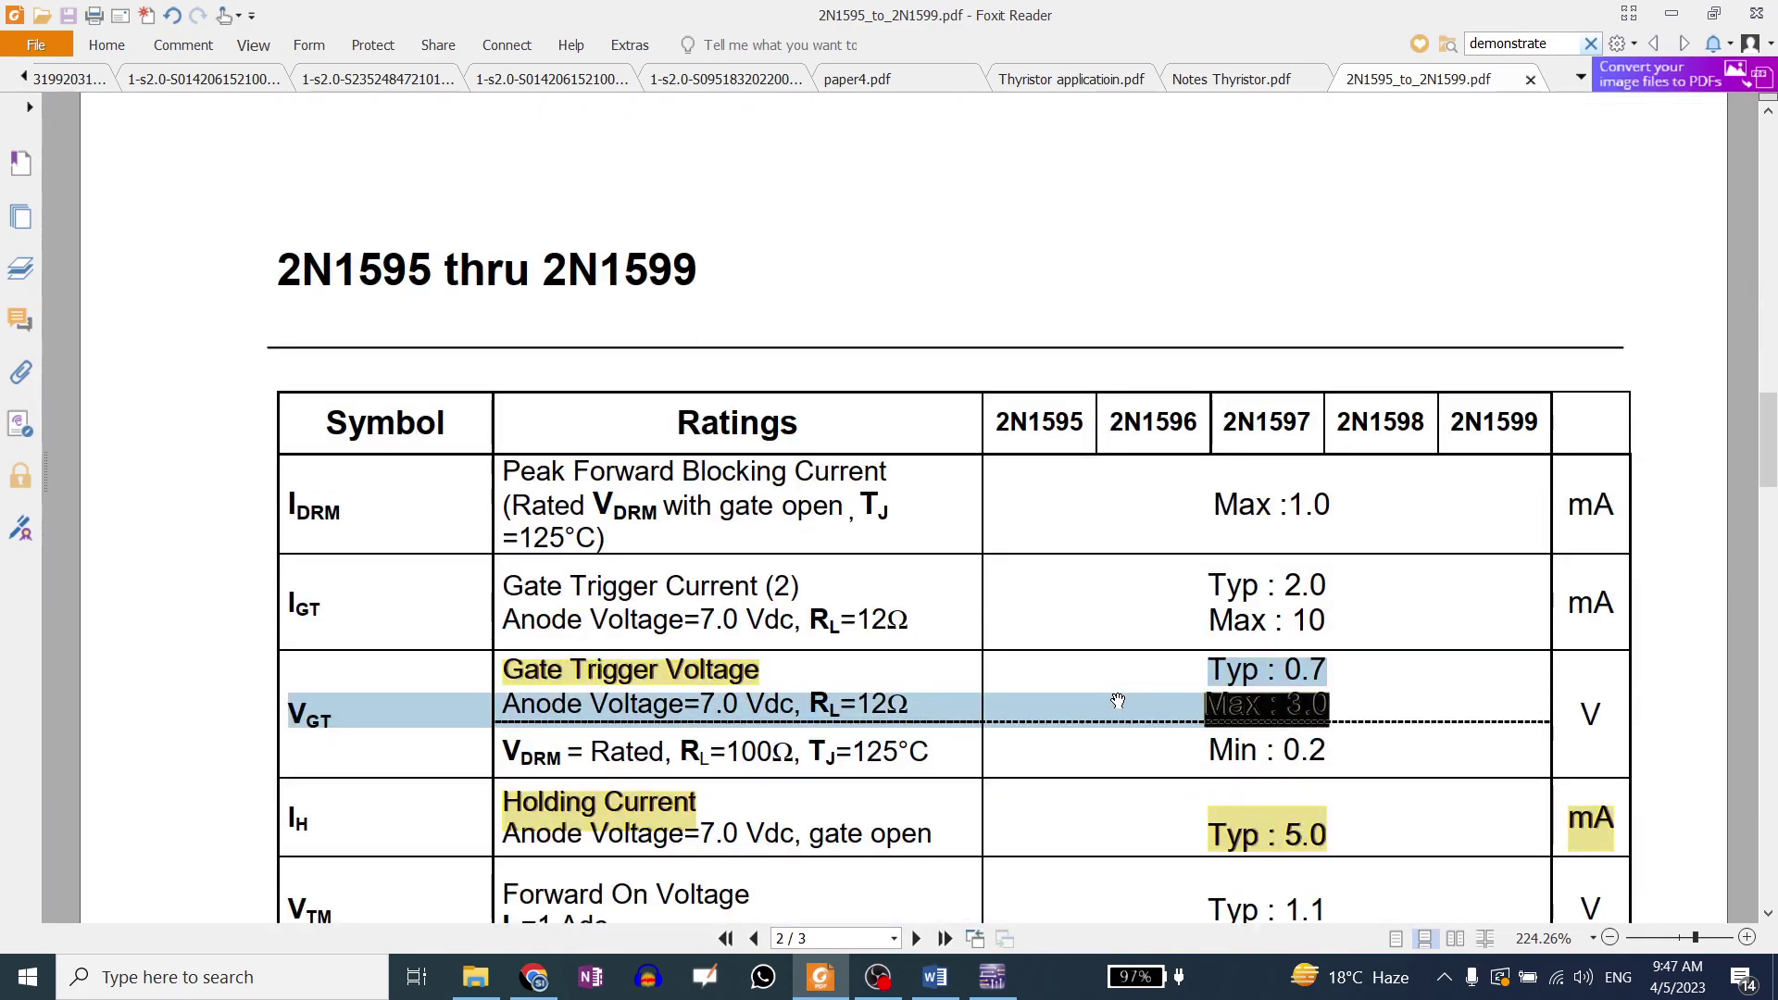
{"action": "scroll", "coordinate": [1118, 701], "scroll_direction": "down", "scroll_amount": 2}
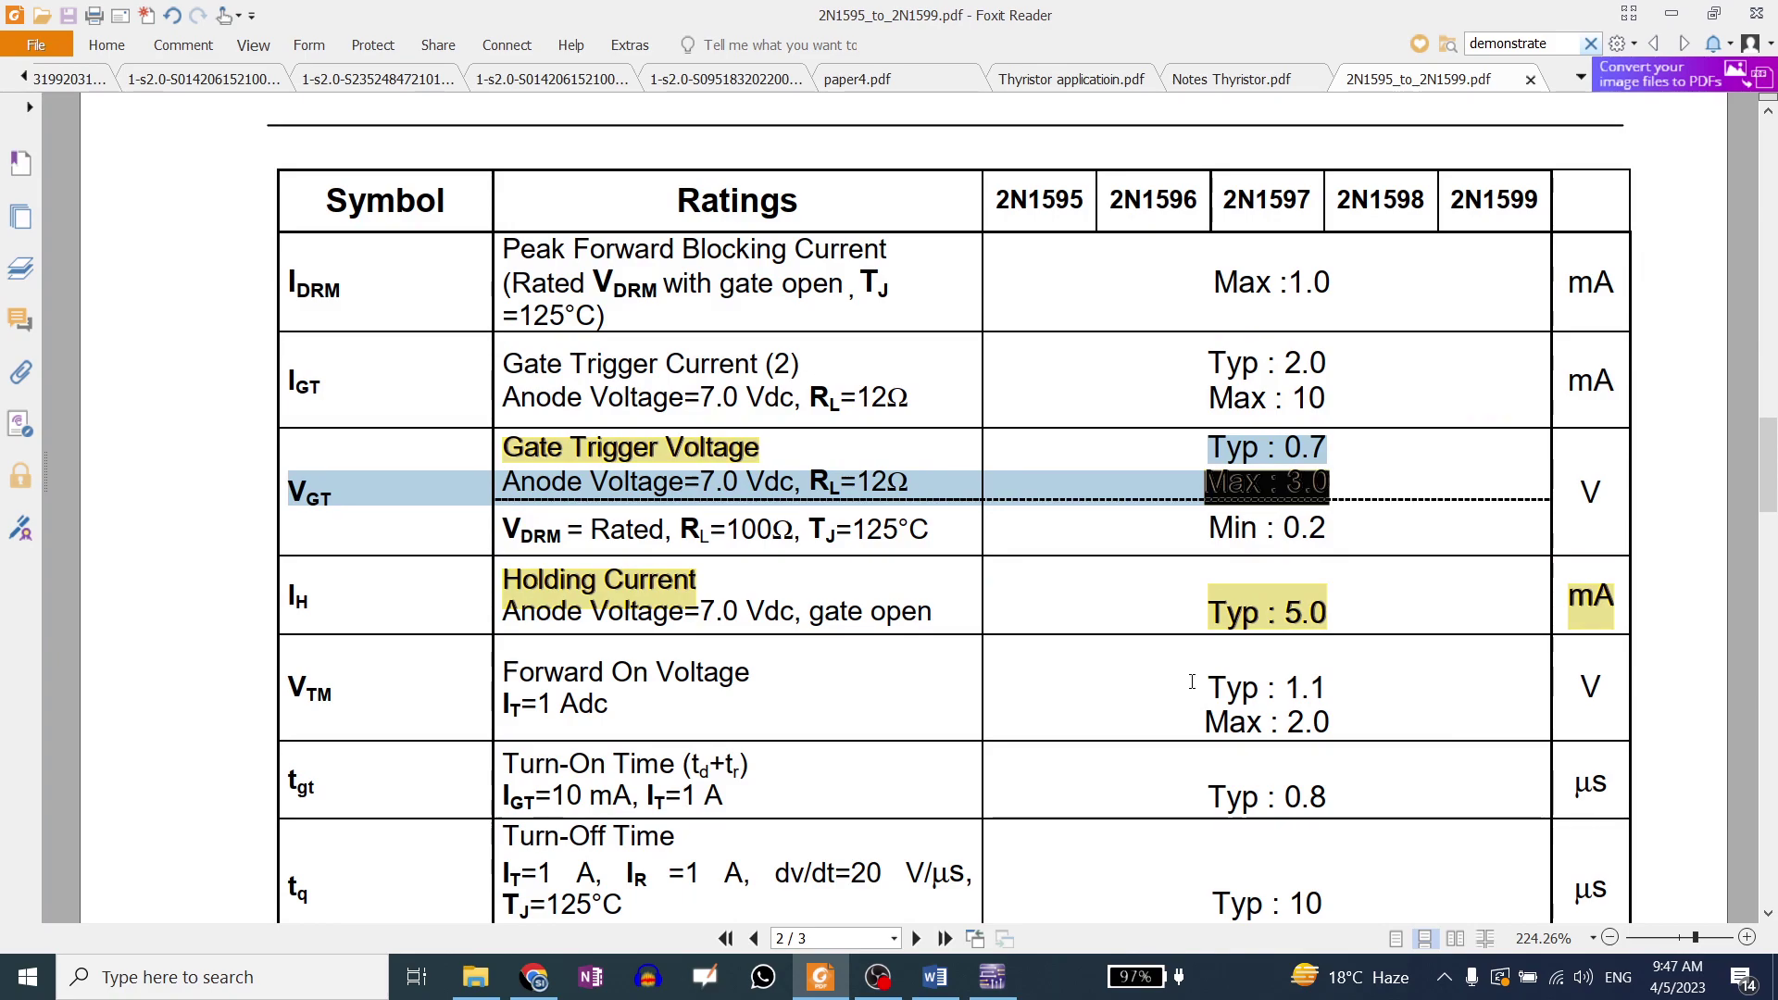
{"action": "scroll", "coordinate": [1227, 659], "scroll_direction": "down", "scroll_amount": 3}
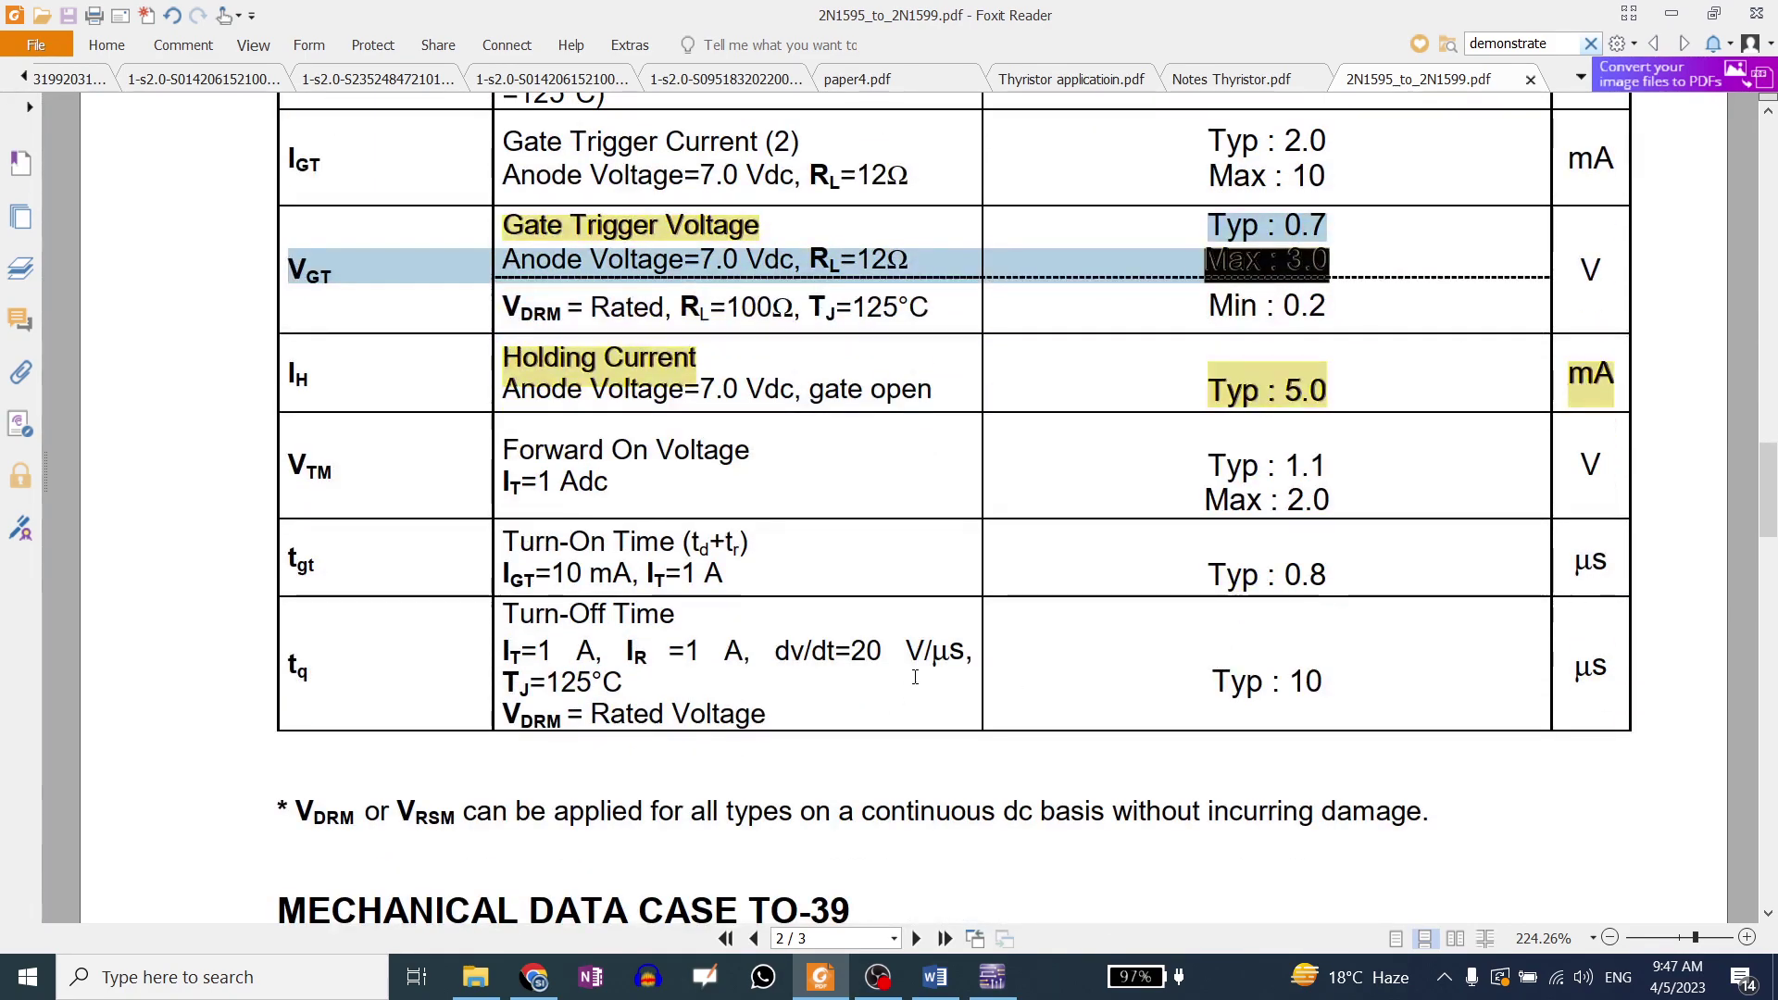
{"action": "scroll", "coordinate": [915, 677], "scroll_direction": "up", "scroll_amount": 6}
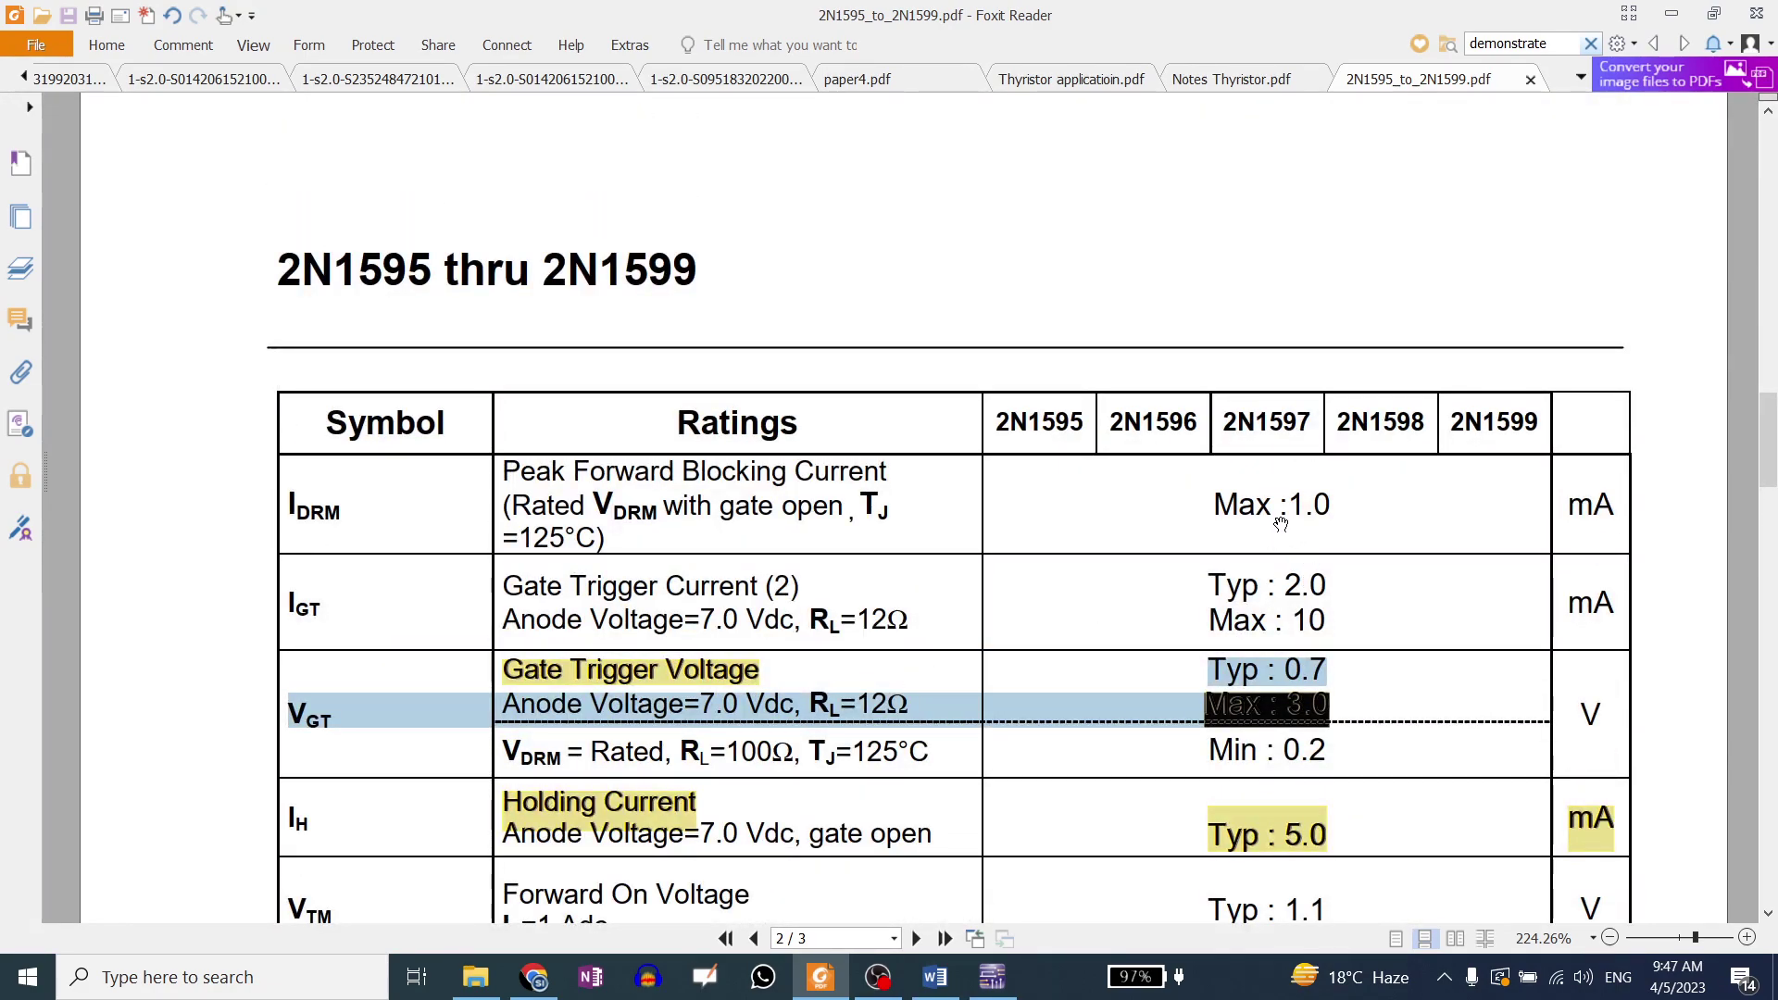
{"action": "scroll", "coordinate": [911, 517], "scroll_direction": "up", "scroll_amount": 15}
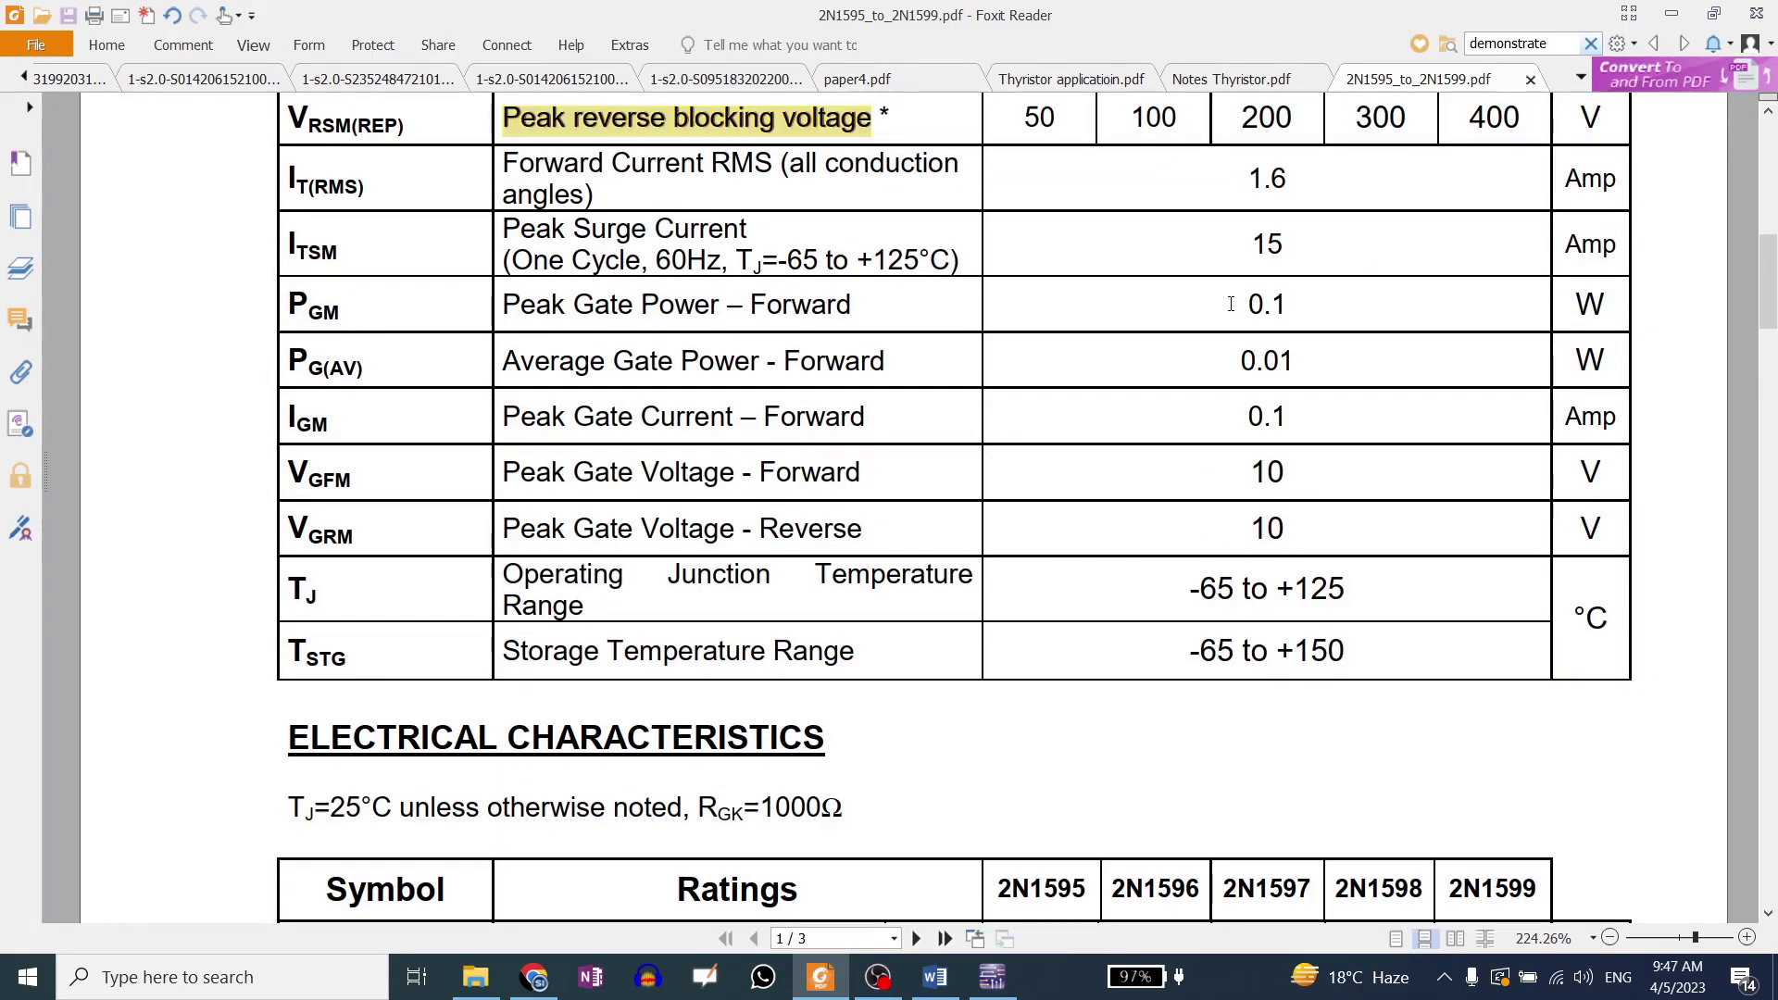
{"action": "scroll", "coordinate": [1221, 310], "scroll_direction": "up", "scroll_amount": 1}
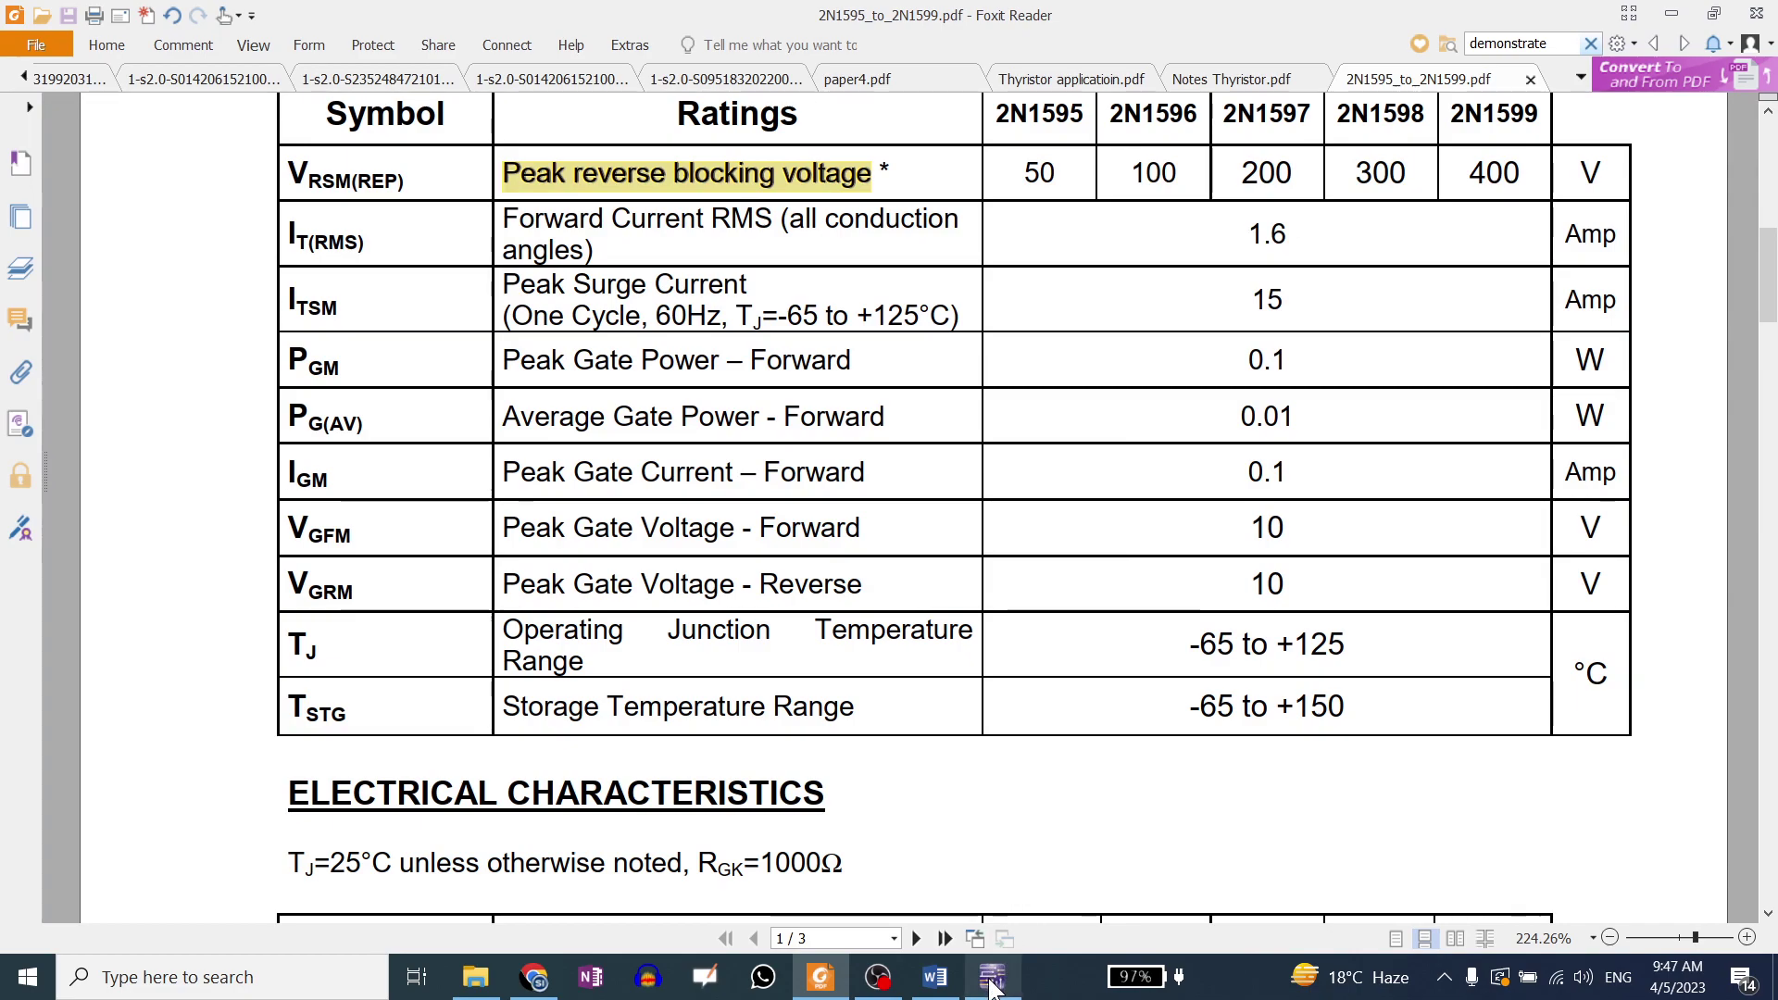
{"action": "mouse_move", "coordinate": [992, 984]}
{"action": "left_click", "coordinate": [991, 875]}
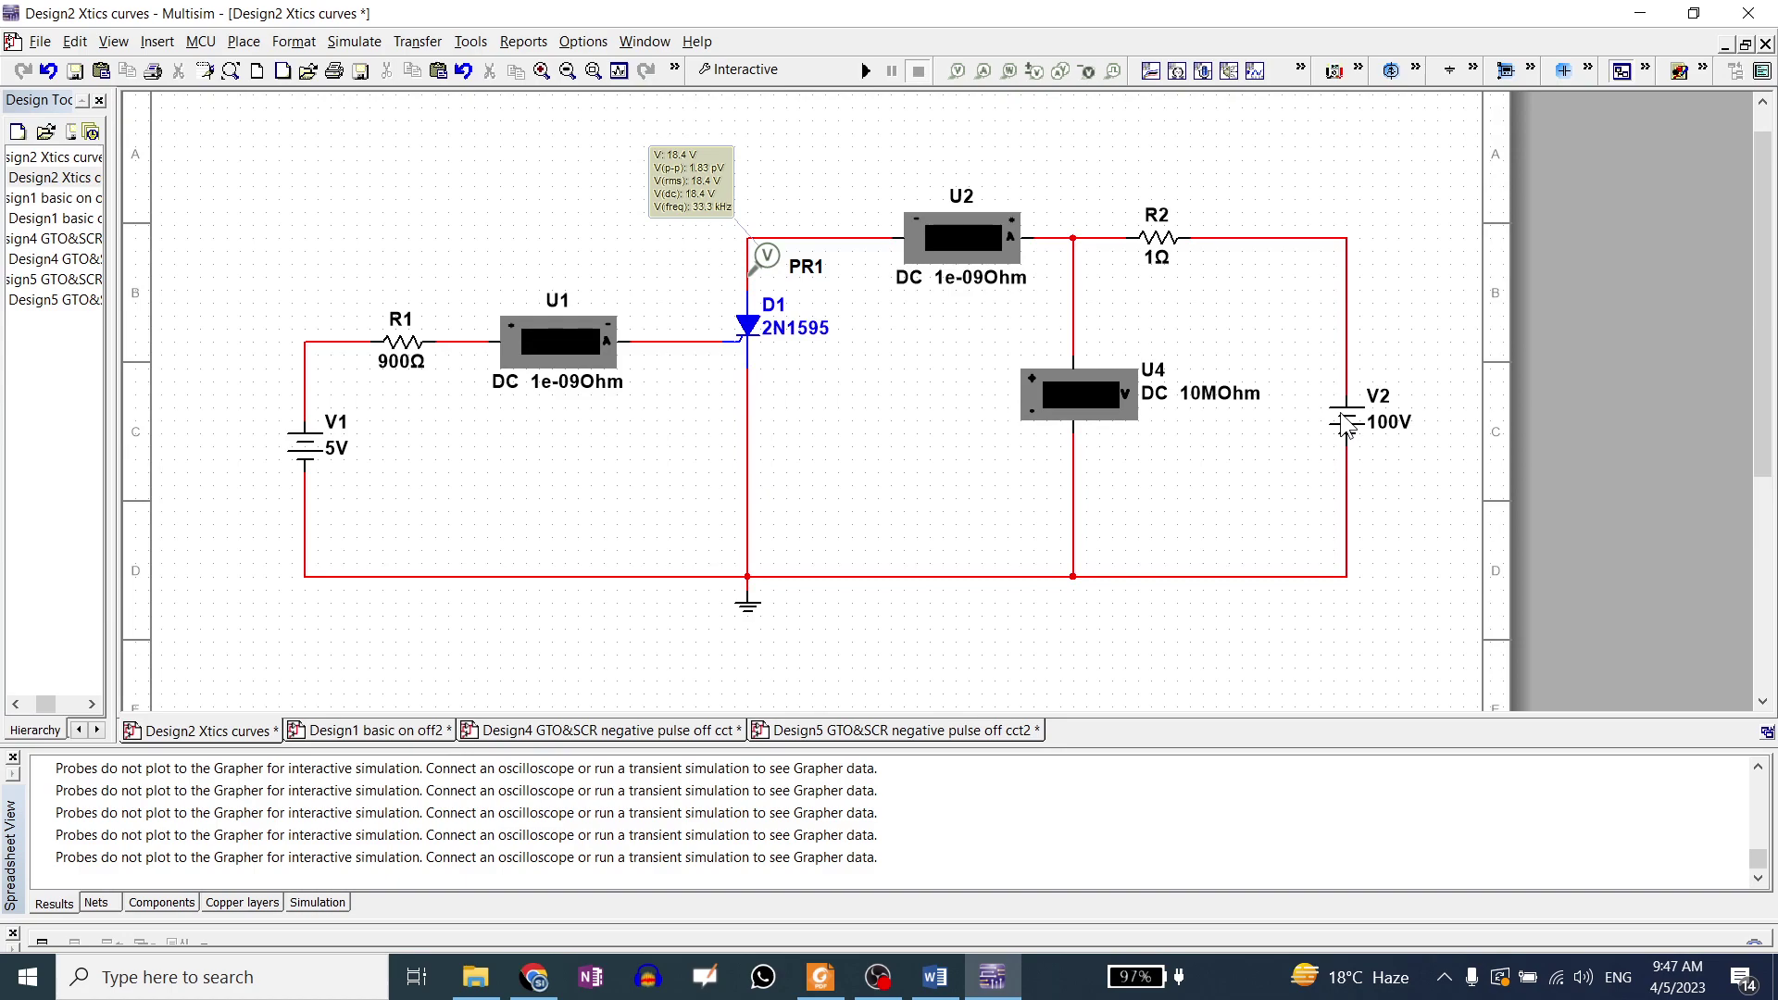
Replace resistor R1 with a direct wire between V1 and ammeter U1, then start the simulation.
{"action": "left_click", "coordinate": [408, 353]}
{"action": "key", "text": "Delete"}
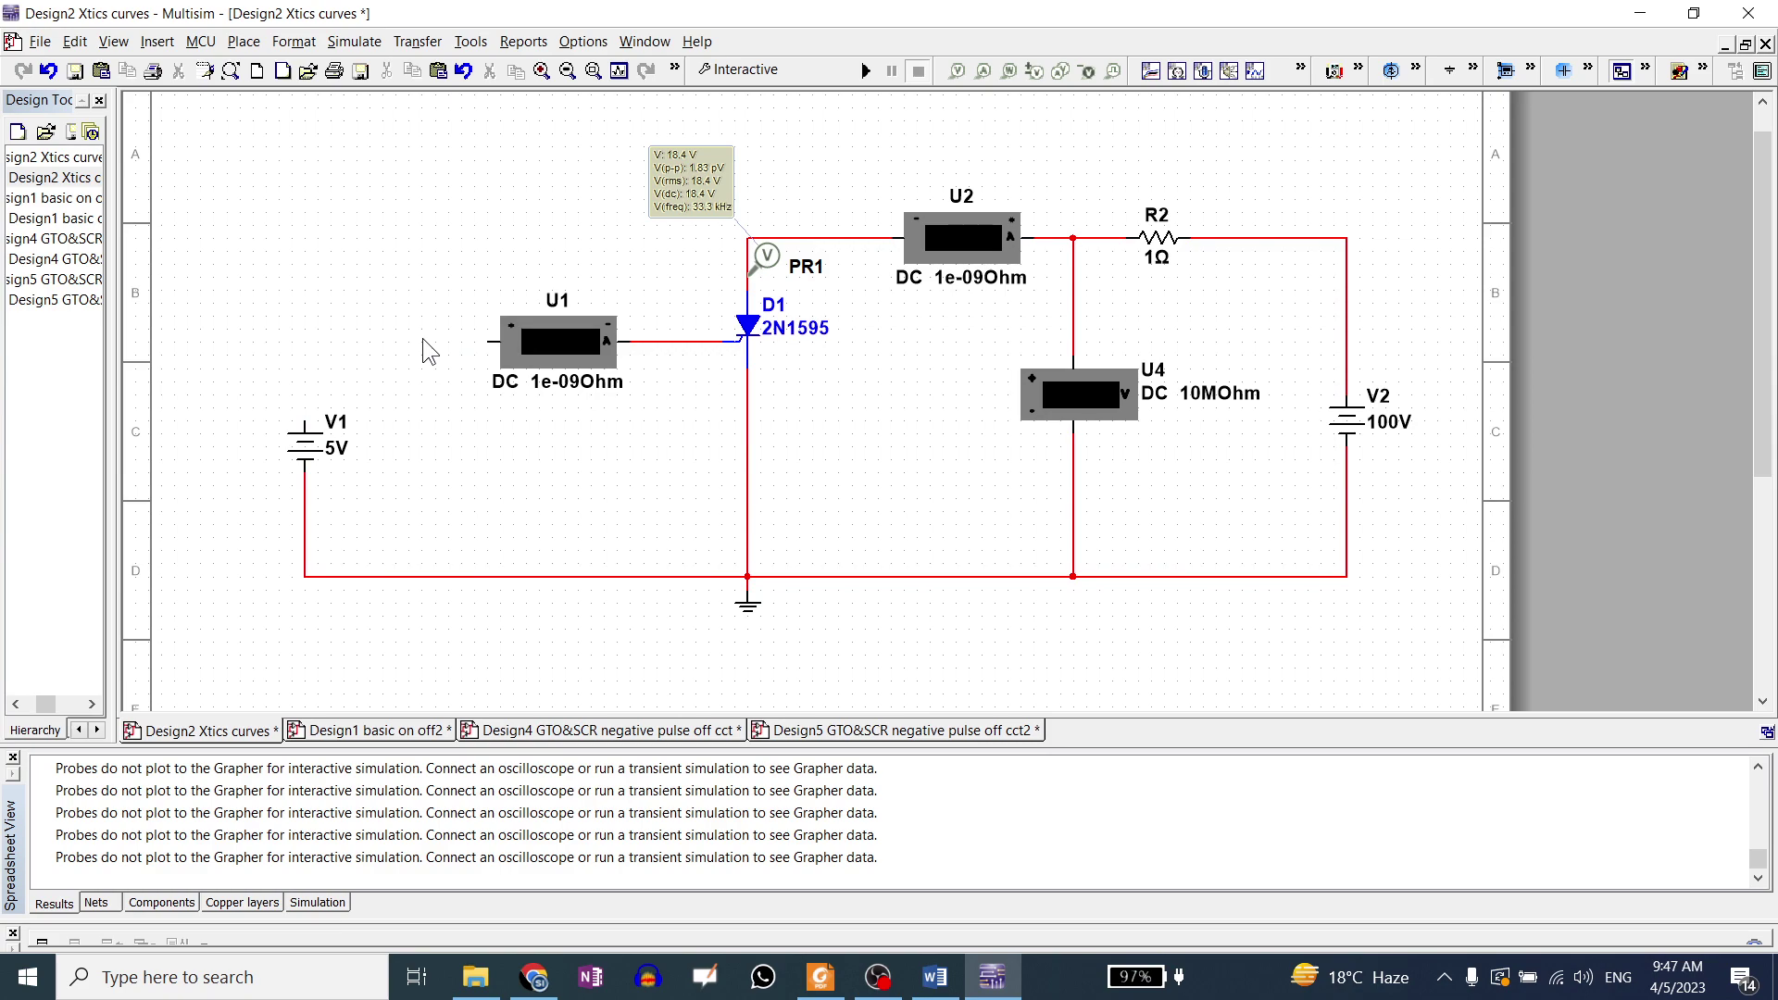
{"action": "left_click", "coordinate": [484, 341]}
{"action": "left_click", "coordinate": [304, 428]}
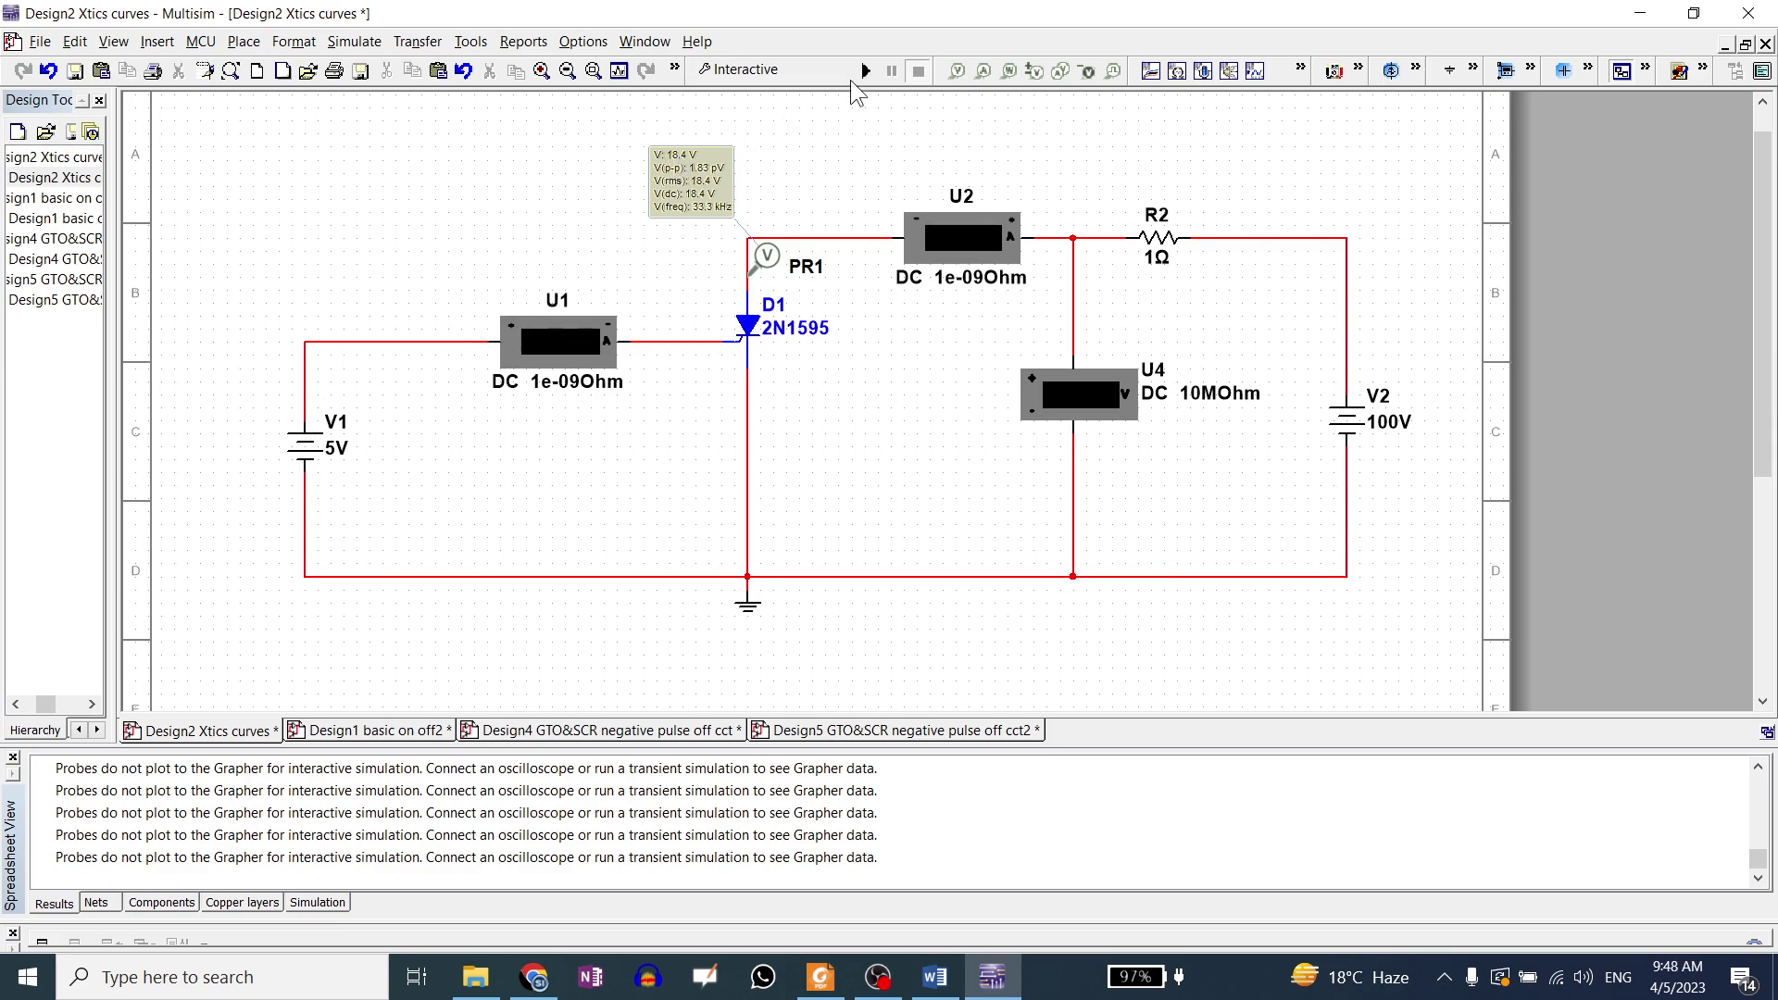
{"action": "left_click", "coordinate": [865, 71]}
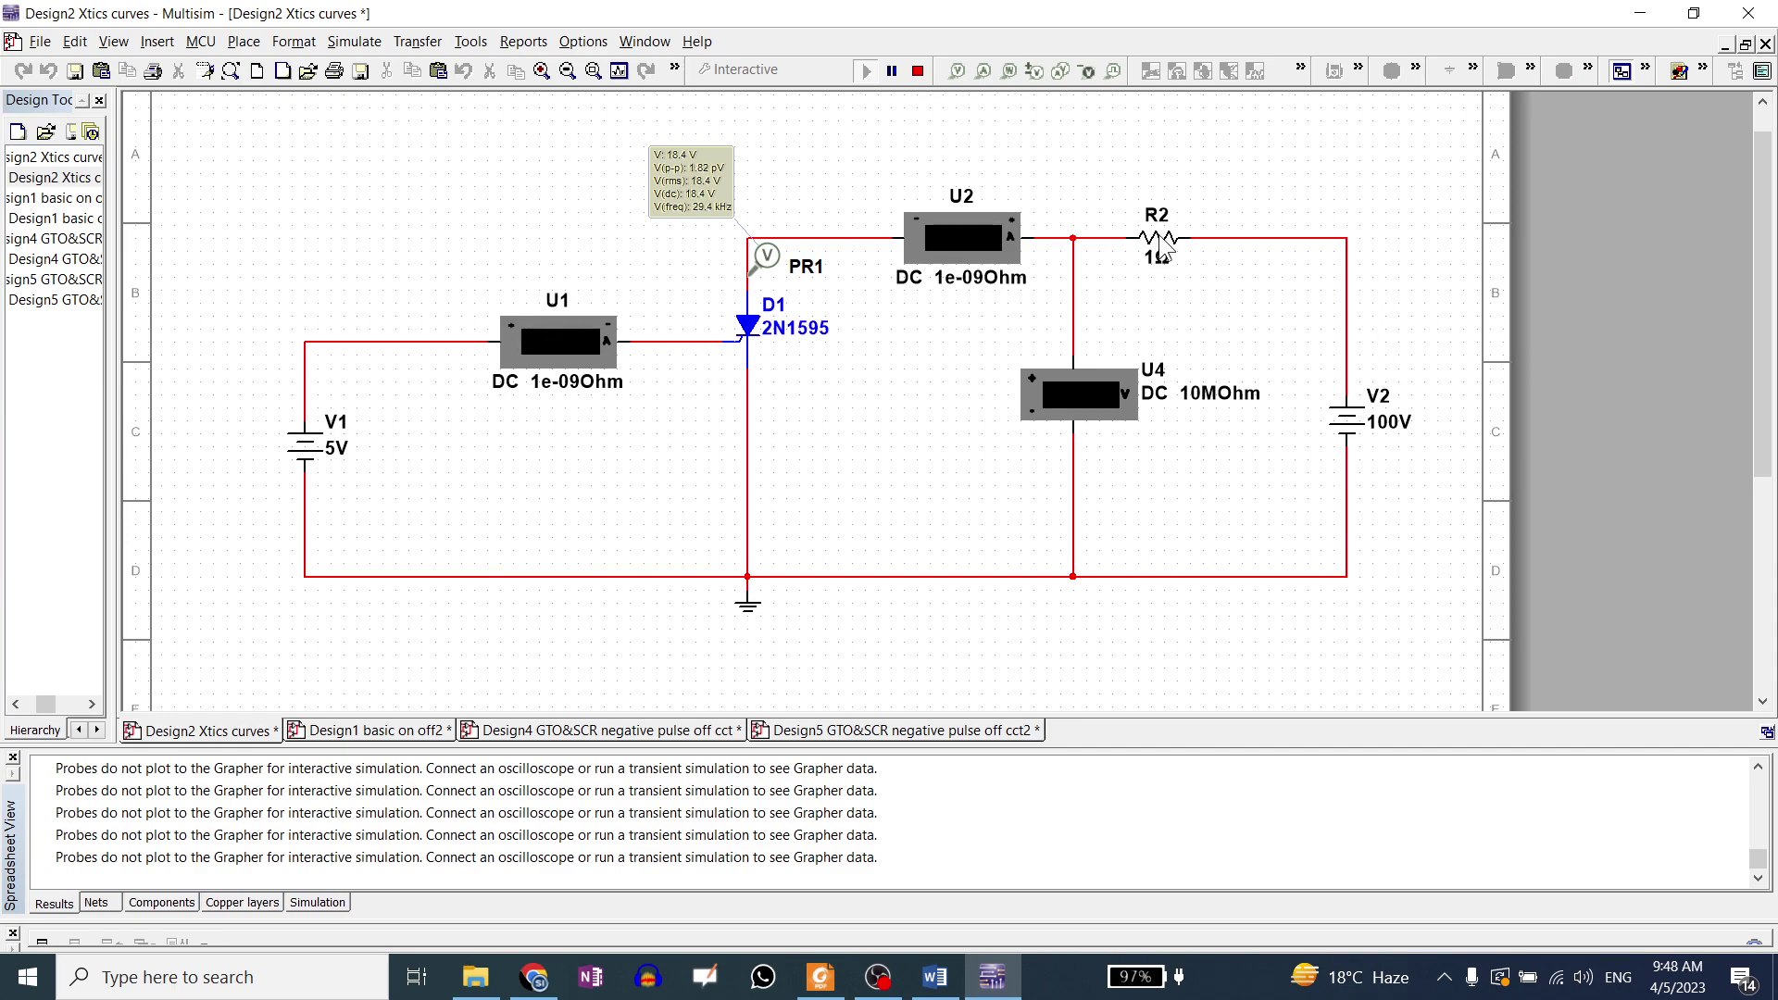
Set the V2 source voltage to 500 V and restart the simulation to apply it.
{"action": "double_click", "coordinate": [1340, 421]}
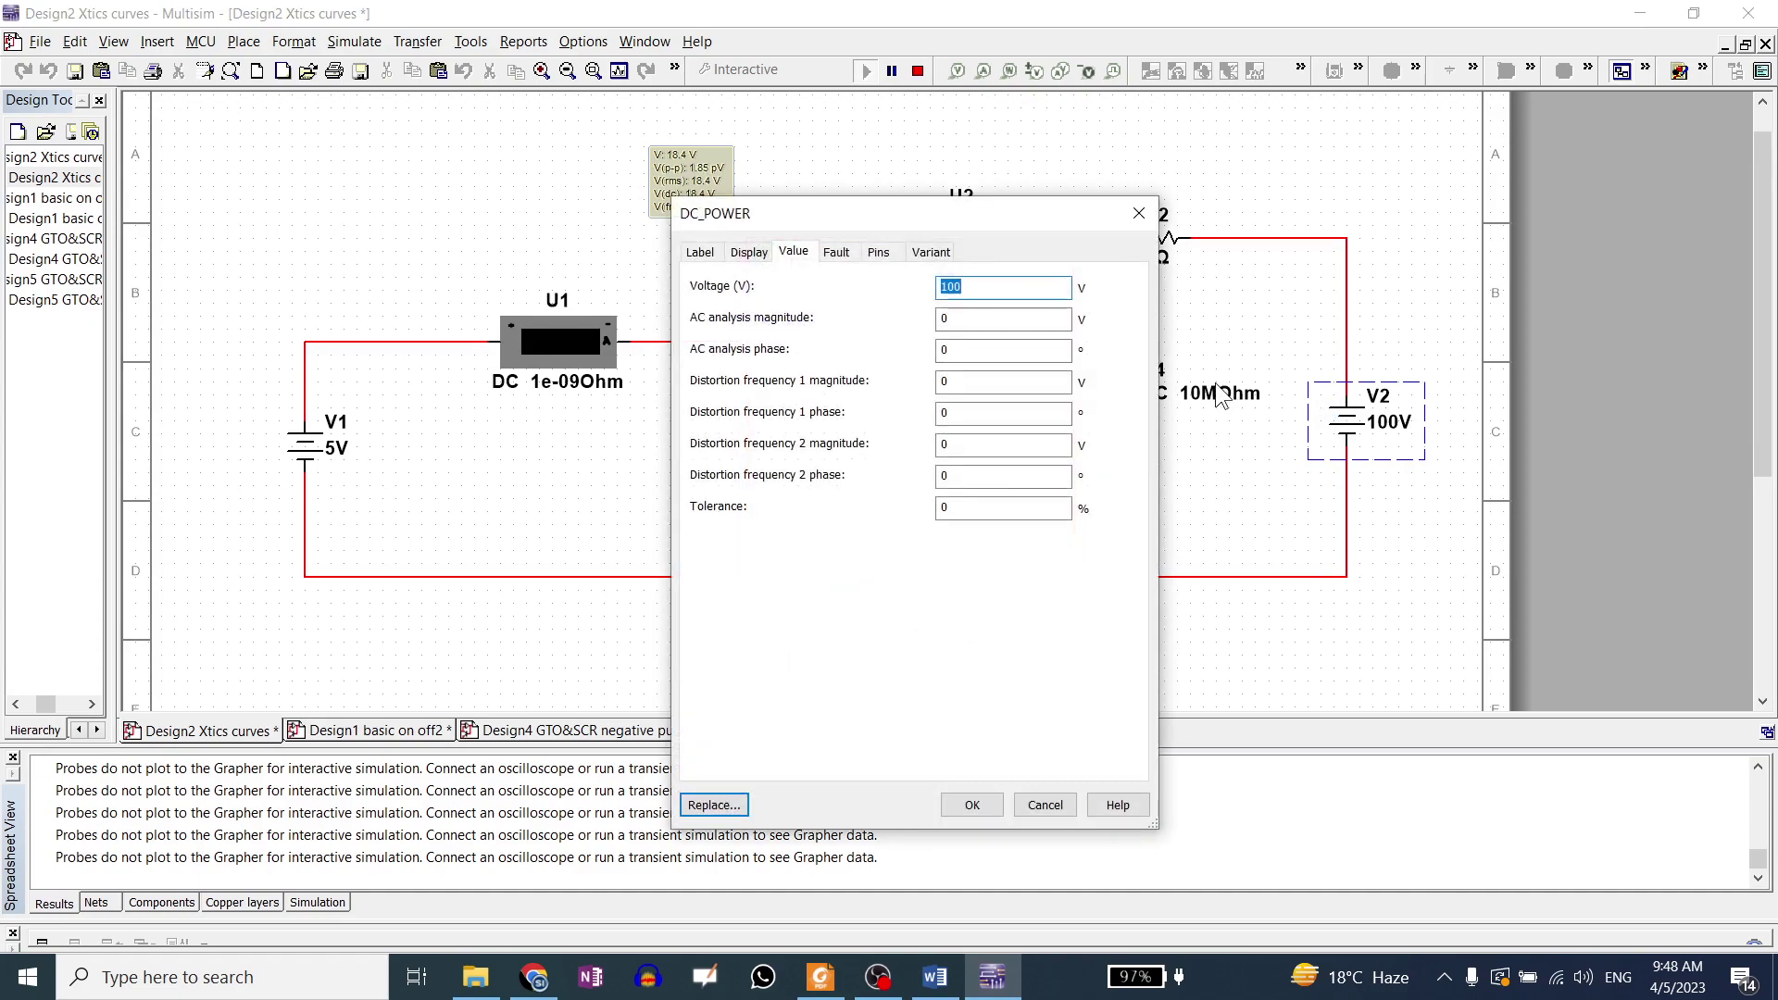
{"action": "type", "text": "500"}
{"action": "key", "text": "Return"}
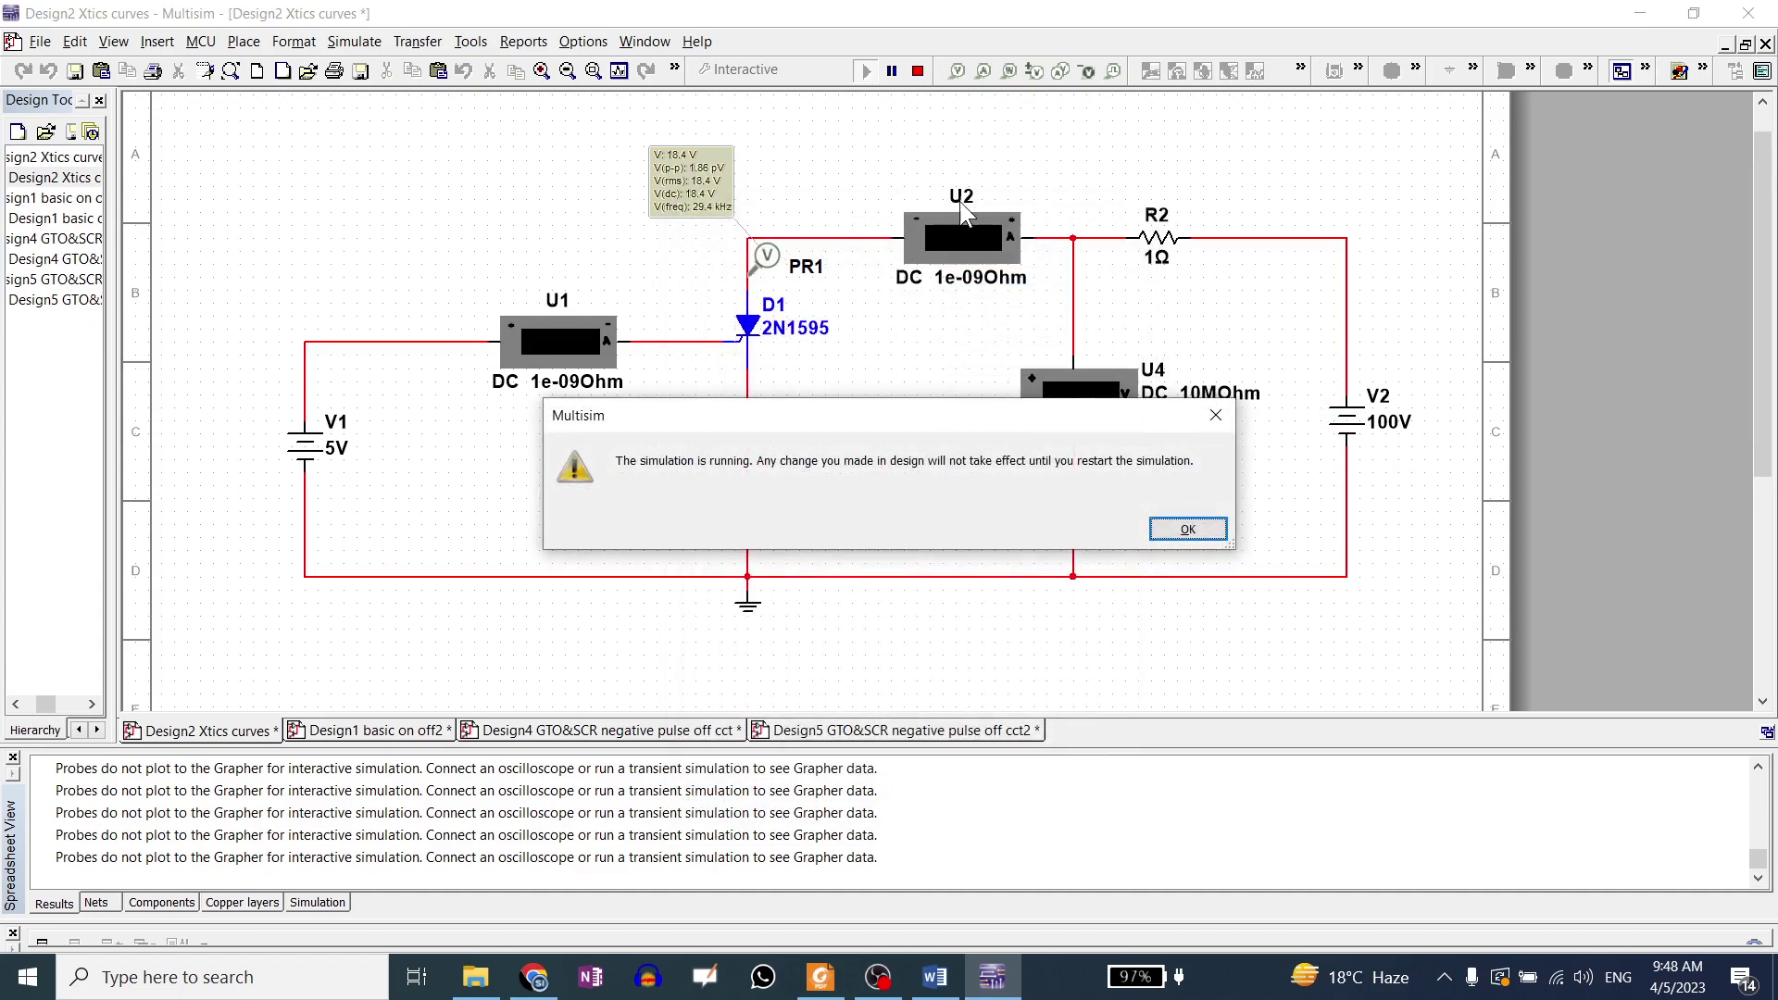
{"action": "left_click", "coordinate": [1187, 530]}
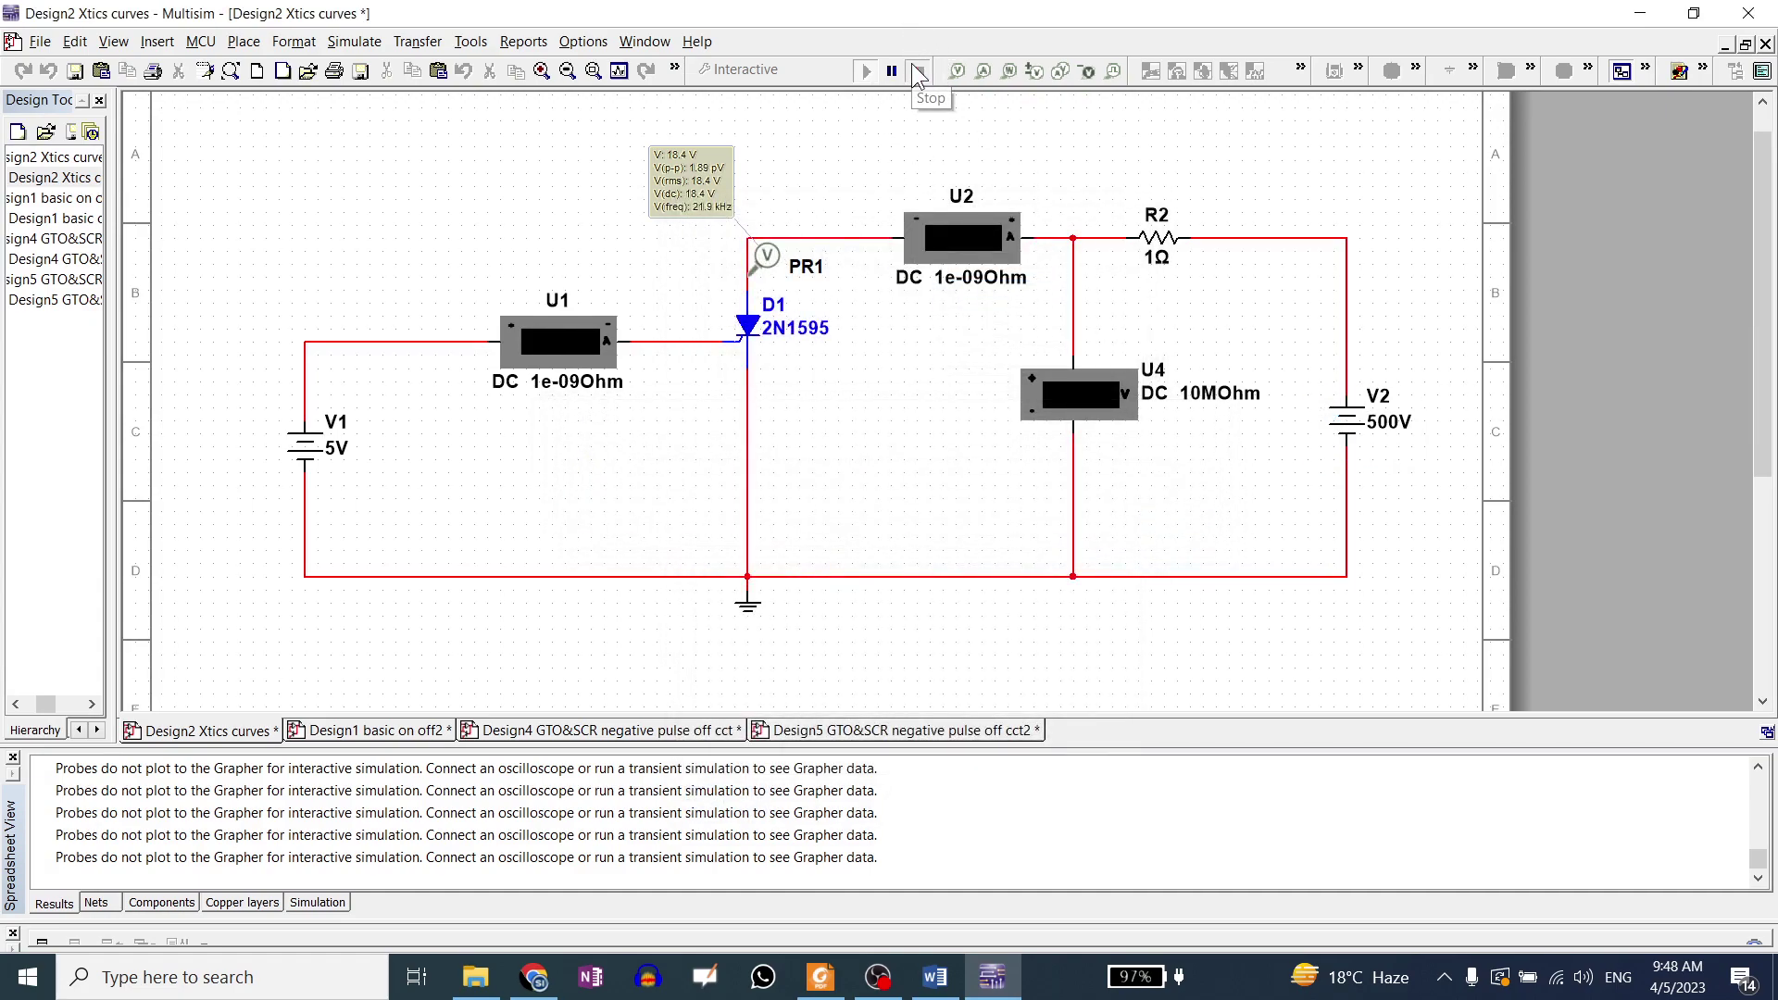
{"action": "left_click", "coordinate": [866, 71]}
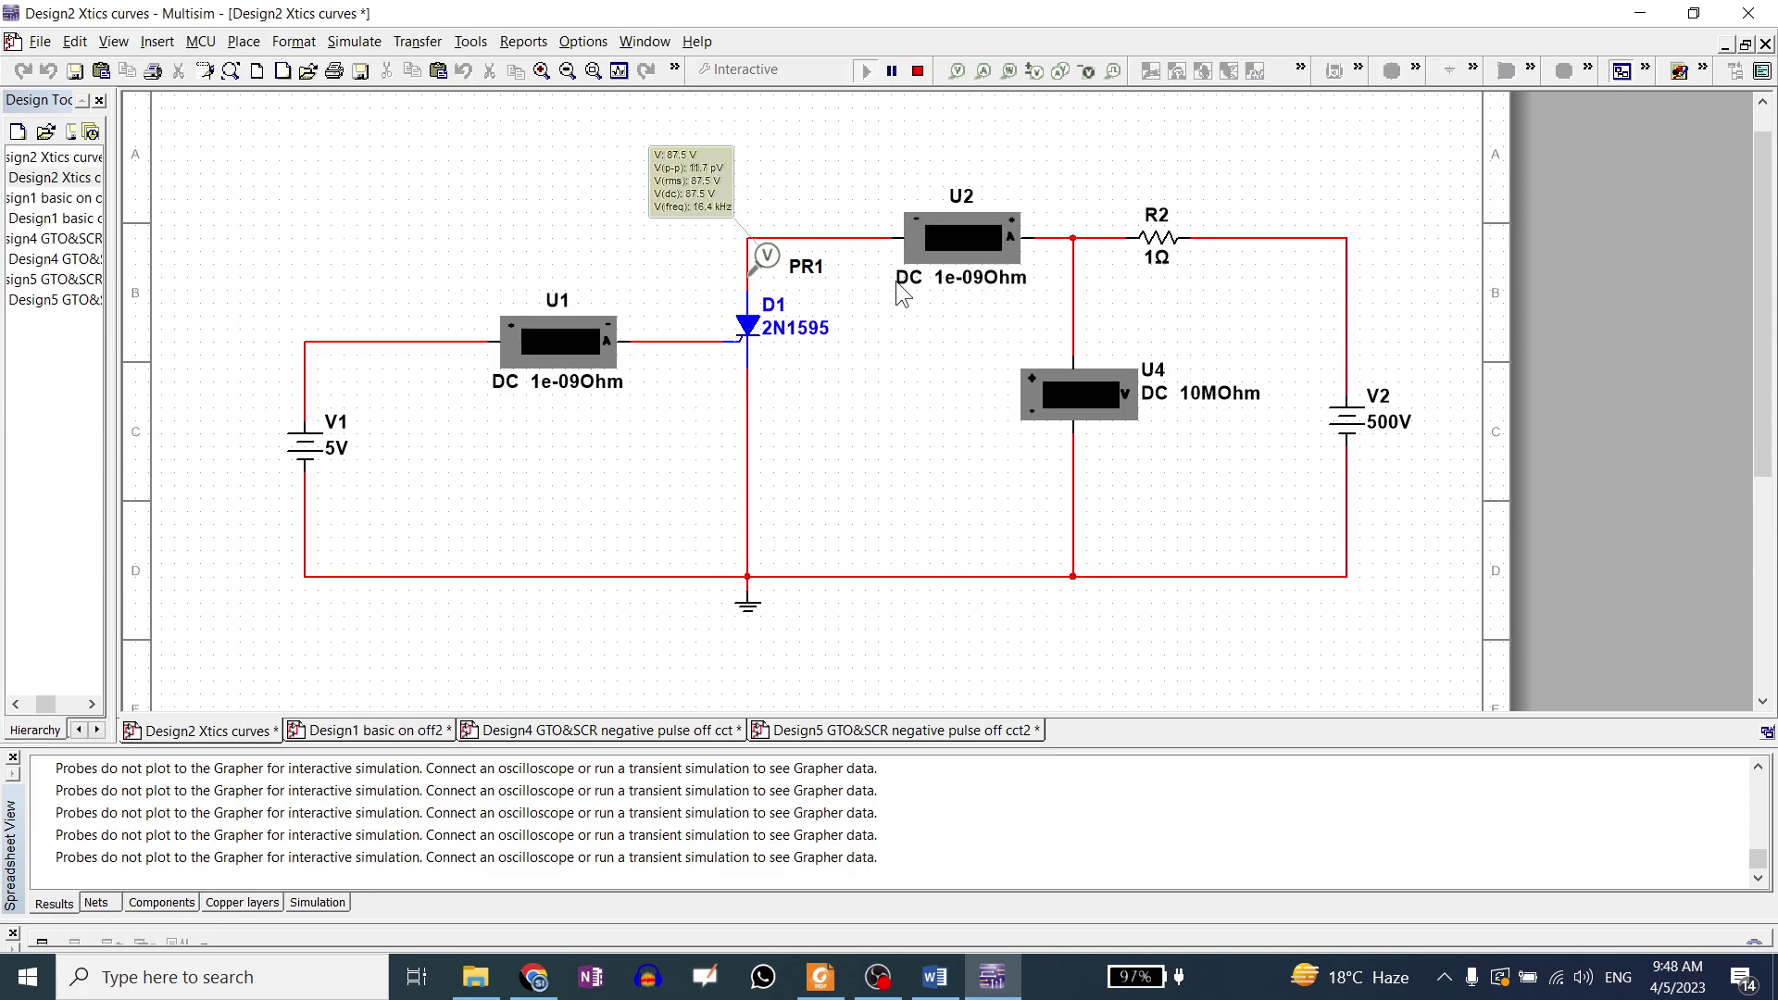
Set the V2 source voltage to 400 V, acknowledge the running-simulation warning and restart the simulation.
{"action": "double_click", "coordinate": [1350, 424]}
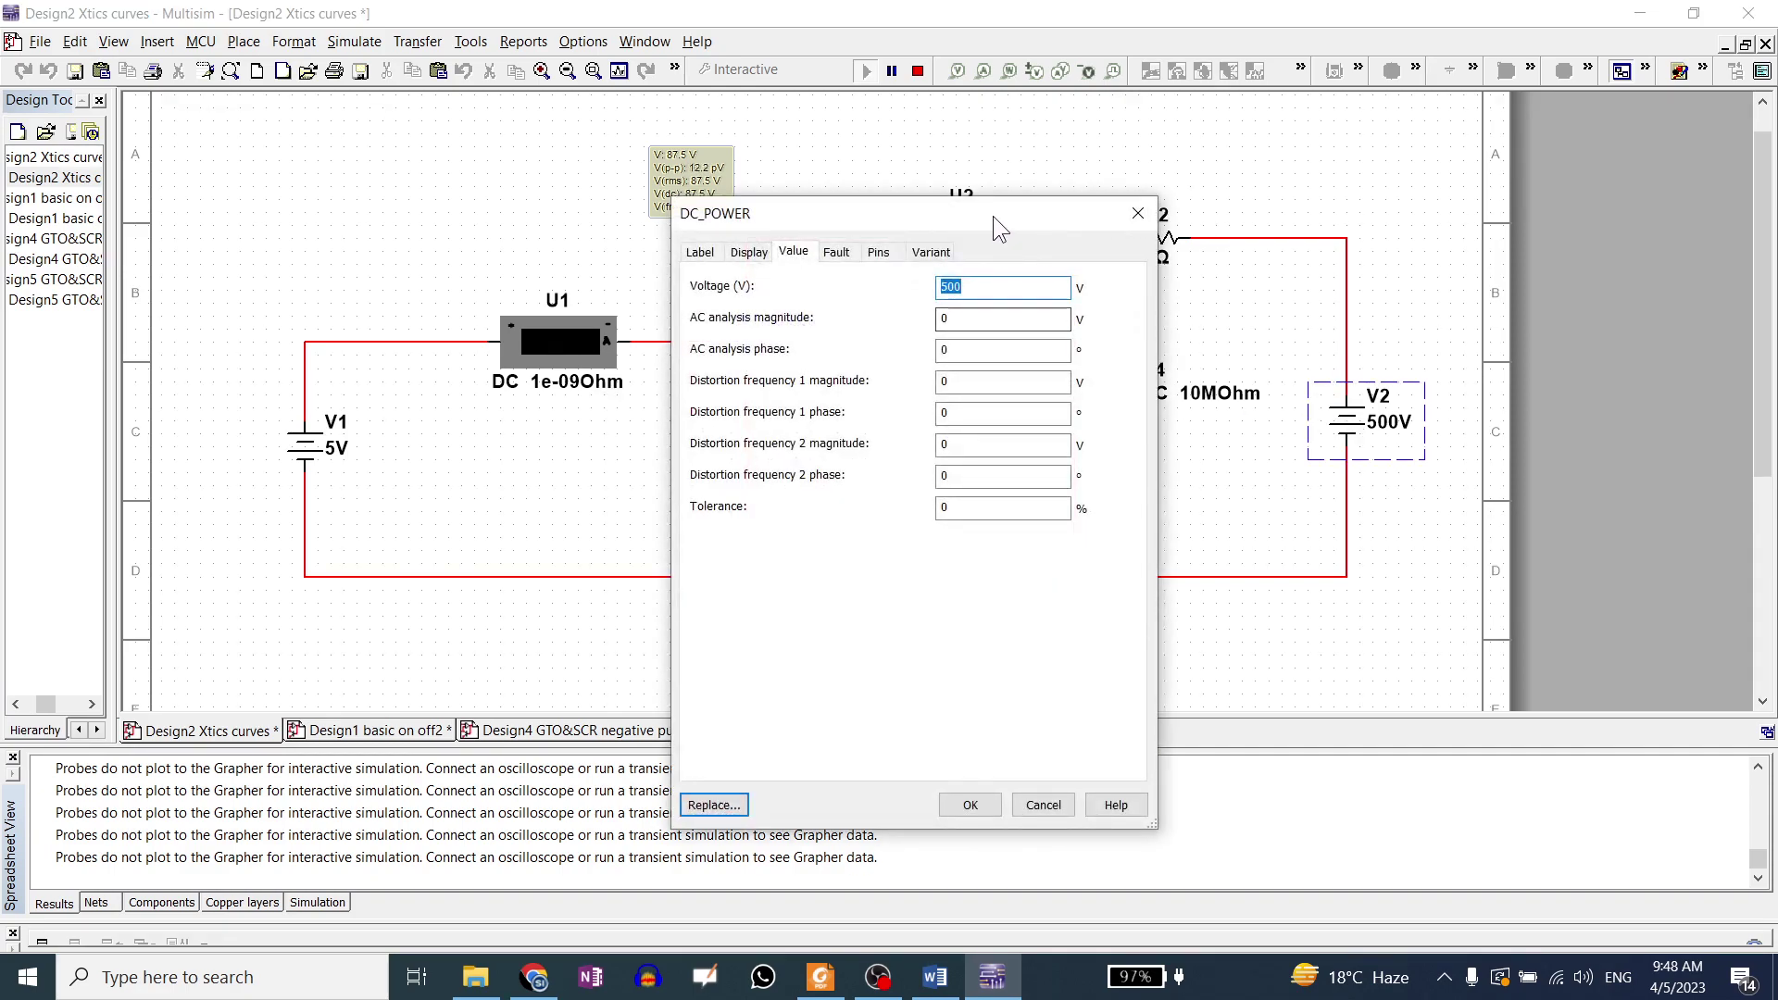
{"action": "left_click_drag", "start_coordinate": [826, 206], "coordinate": [244, 183]}
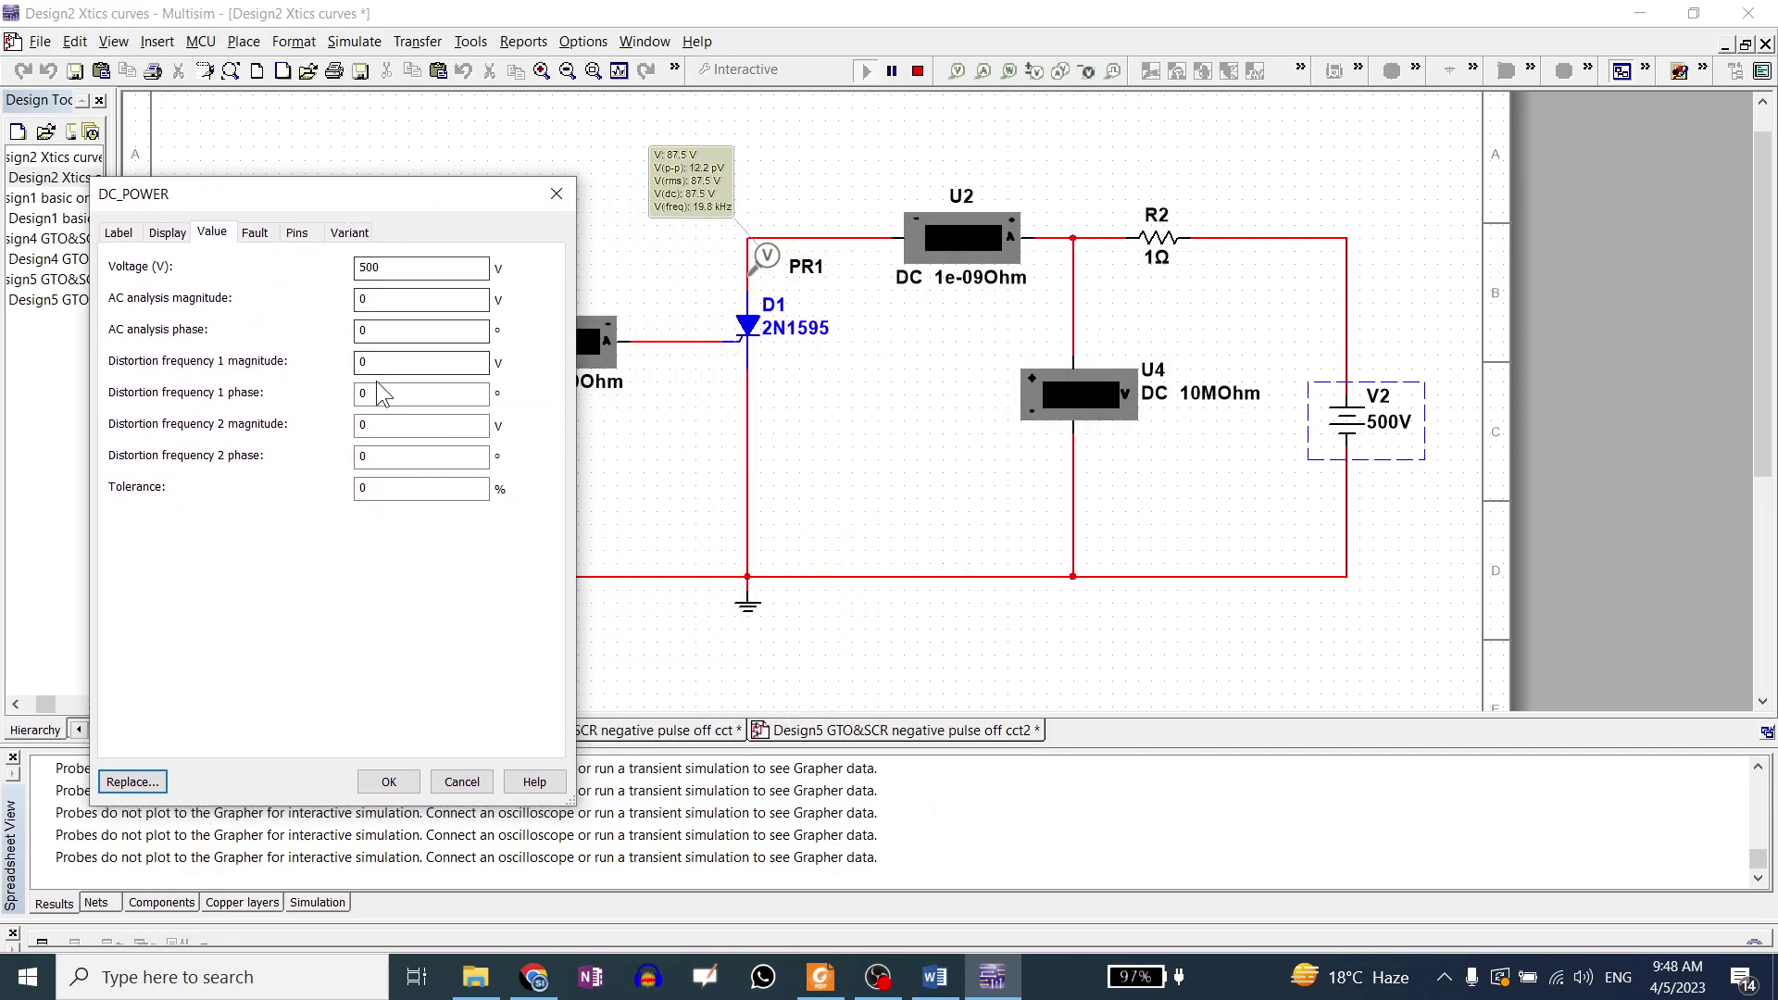
{"action": "left_click", "coordinate": [423, 269]}
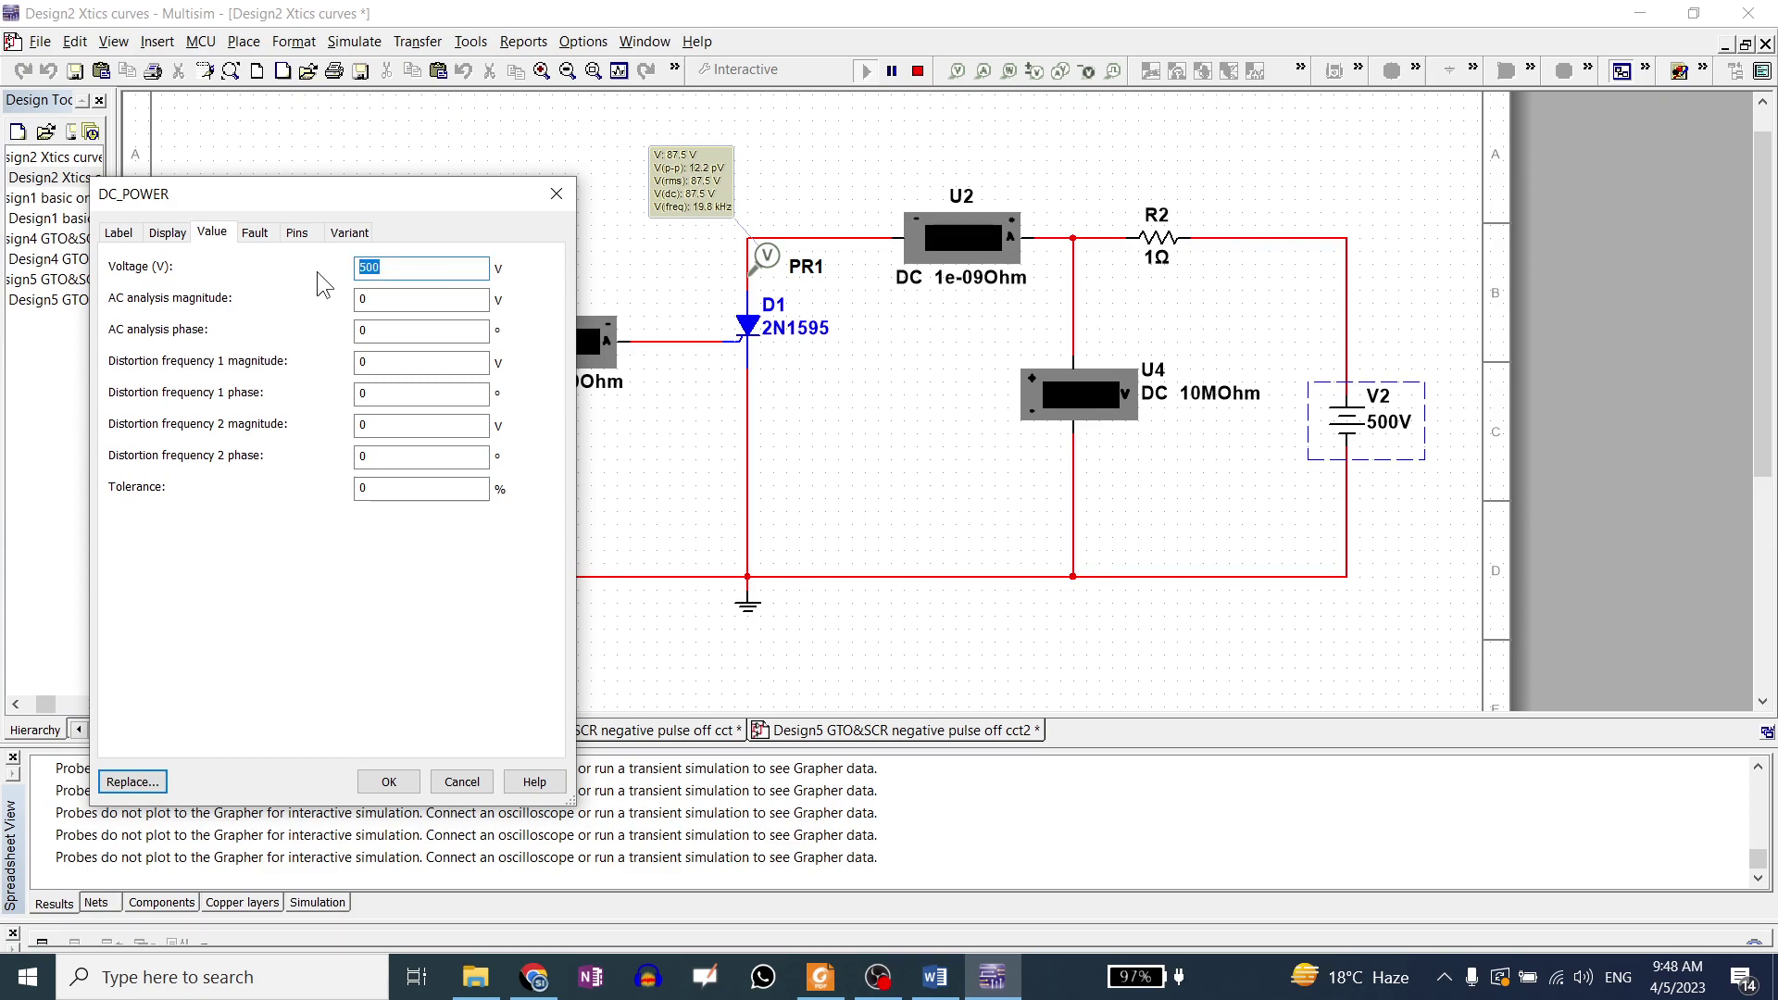
{"action": "type", "text": "700"}
{"action": "key", "text": "Return"}
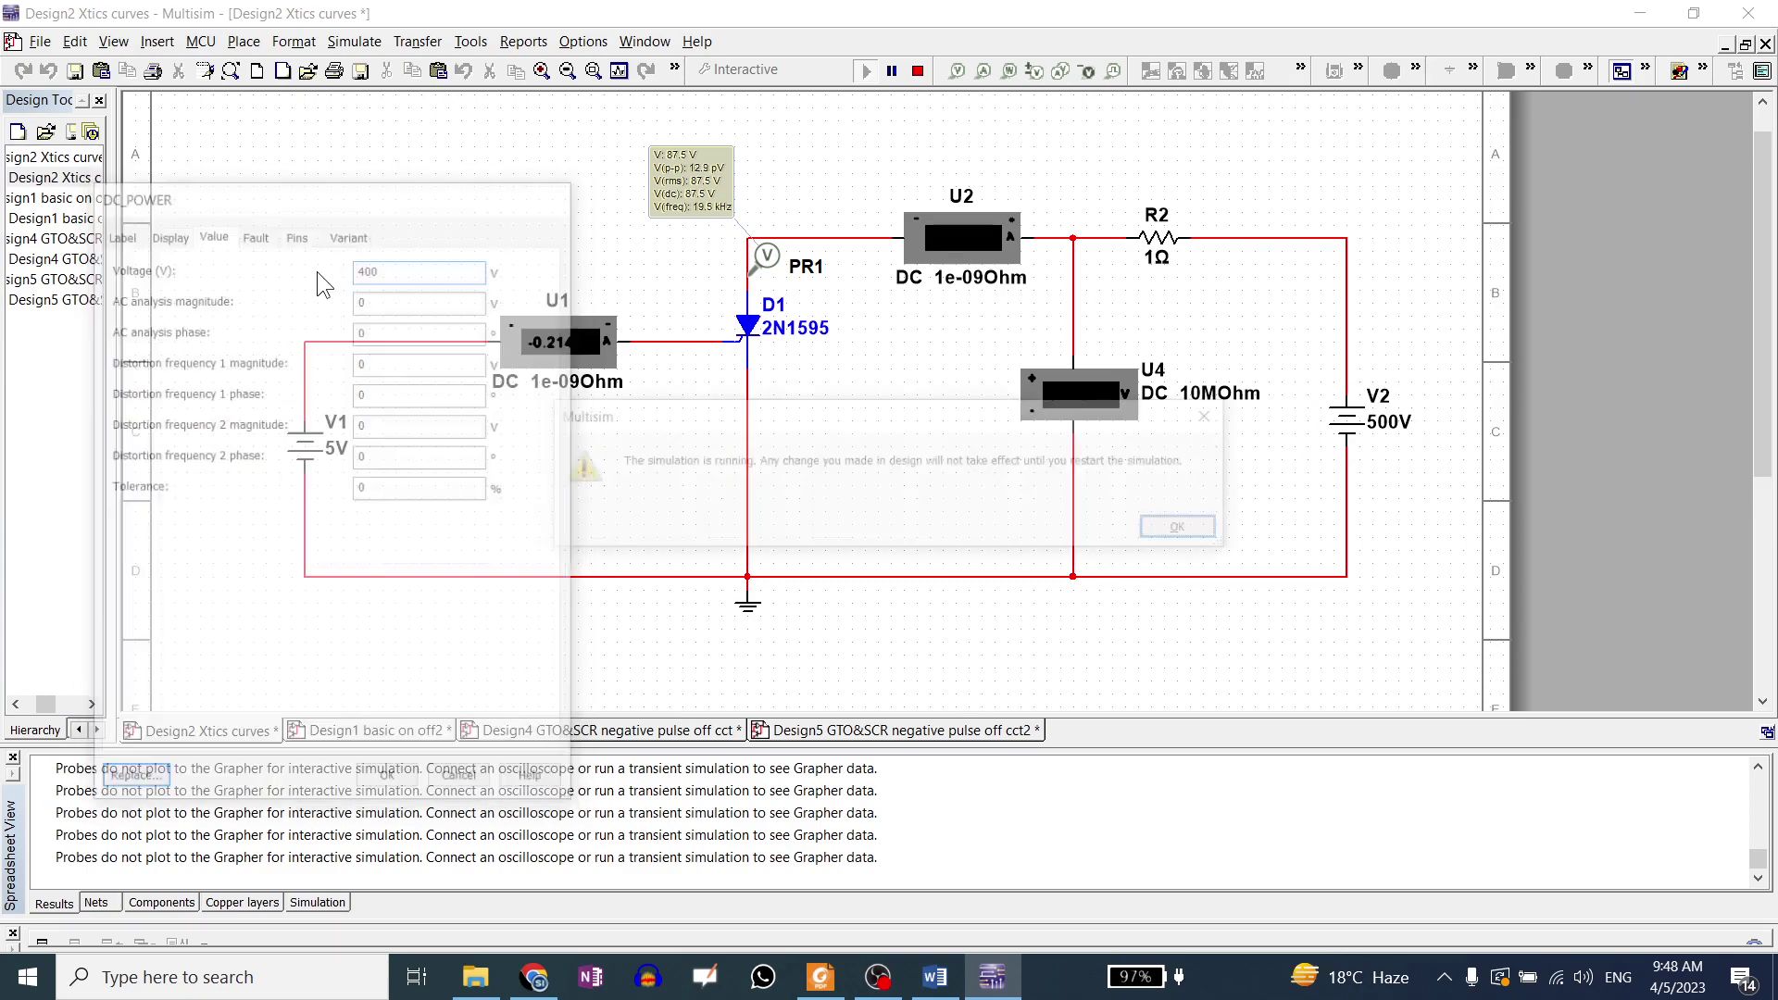
{"action": "key", "text": "Return"}
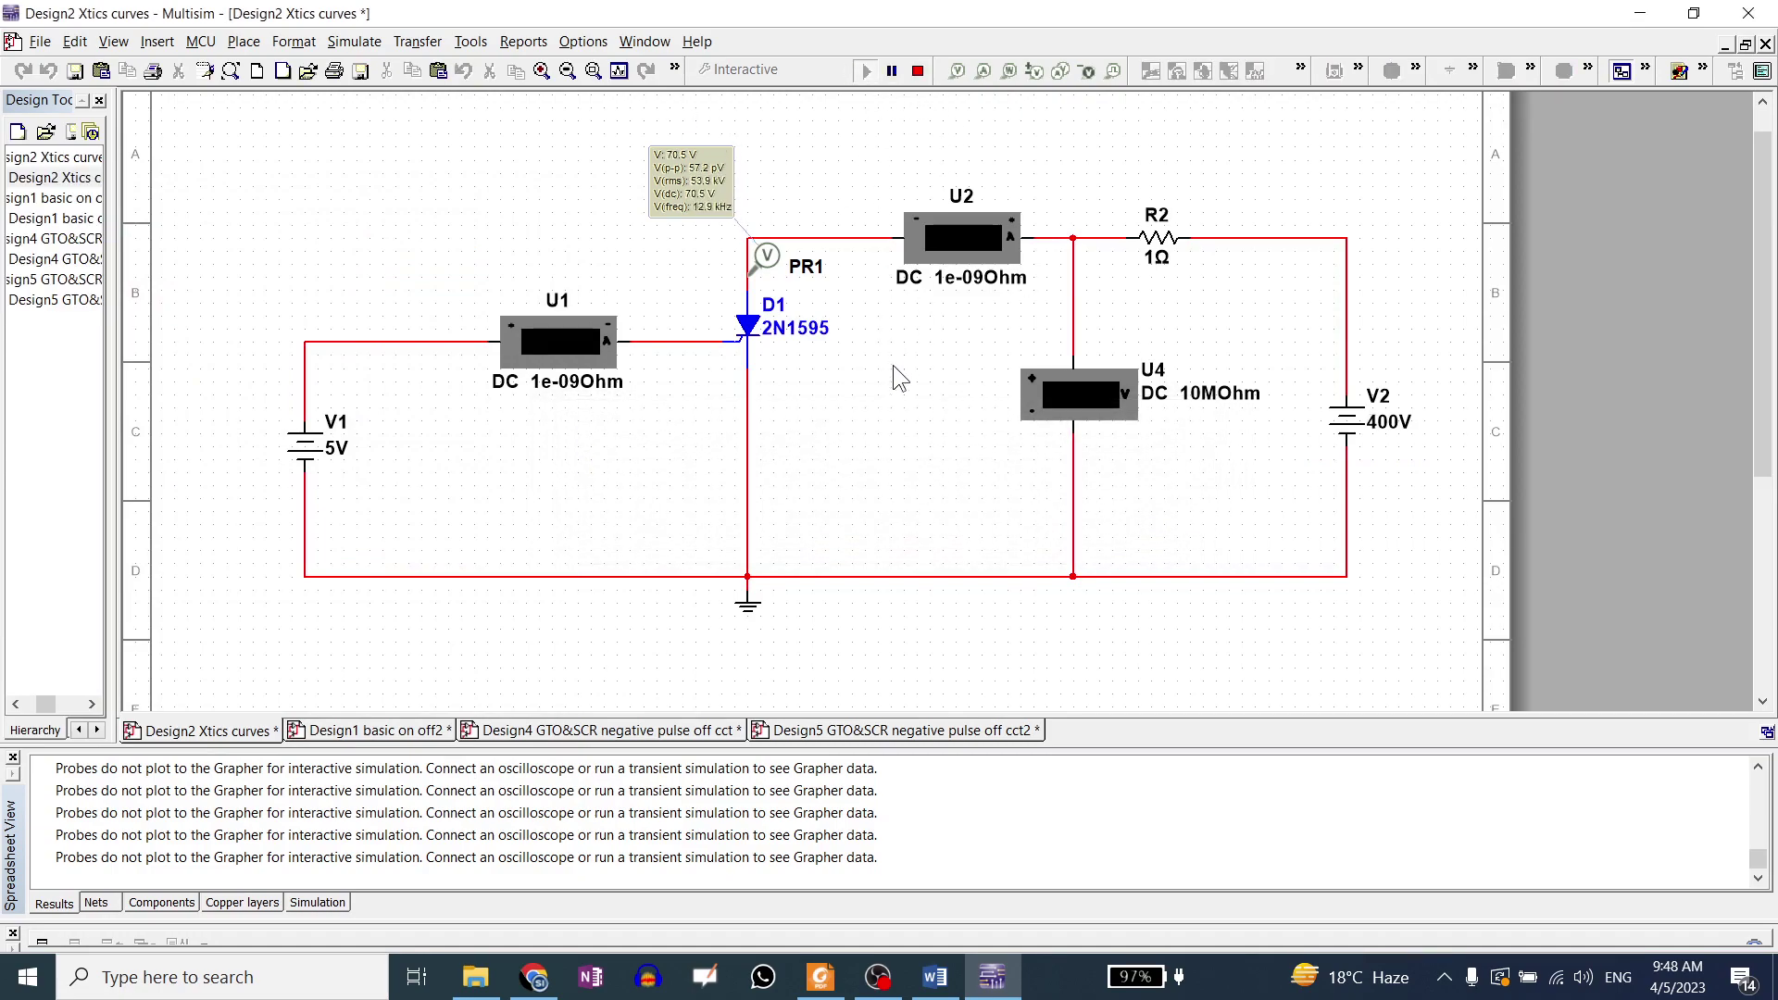
Switch to Notes Thyristor.pdf in Foxit Reader and examine the SCR characteristics table and graph, then the V-I characteristic curve on page 5.
{"action": "left_click", "coordinate": [820, 977]}
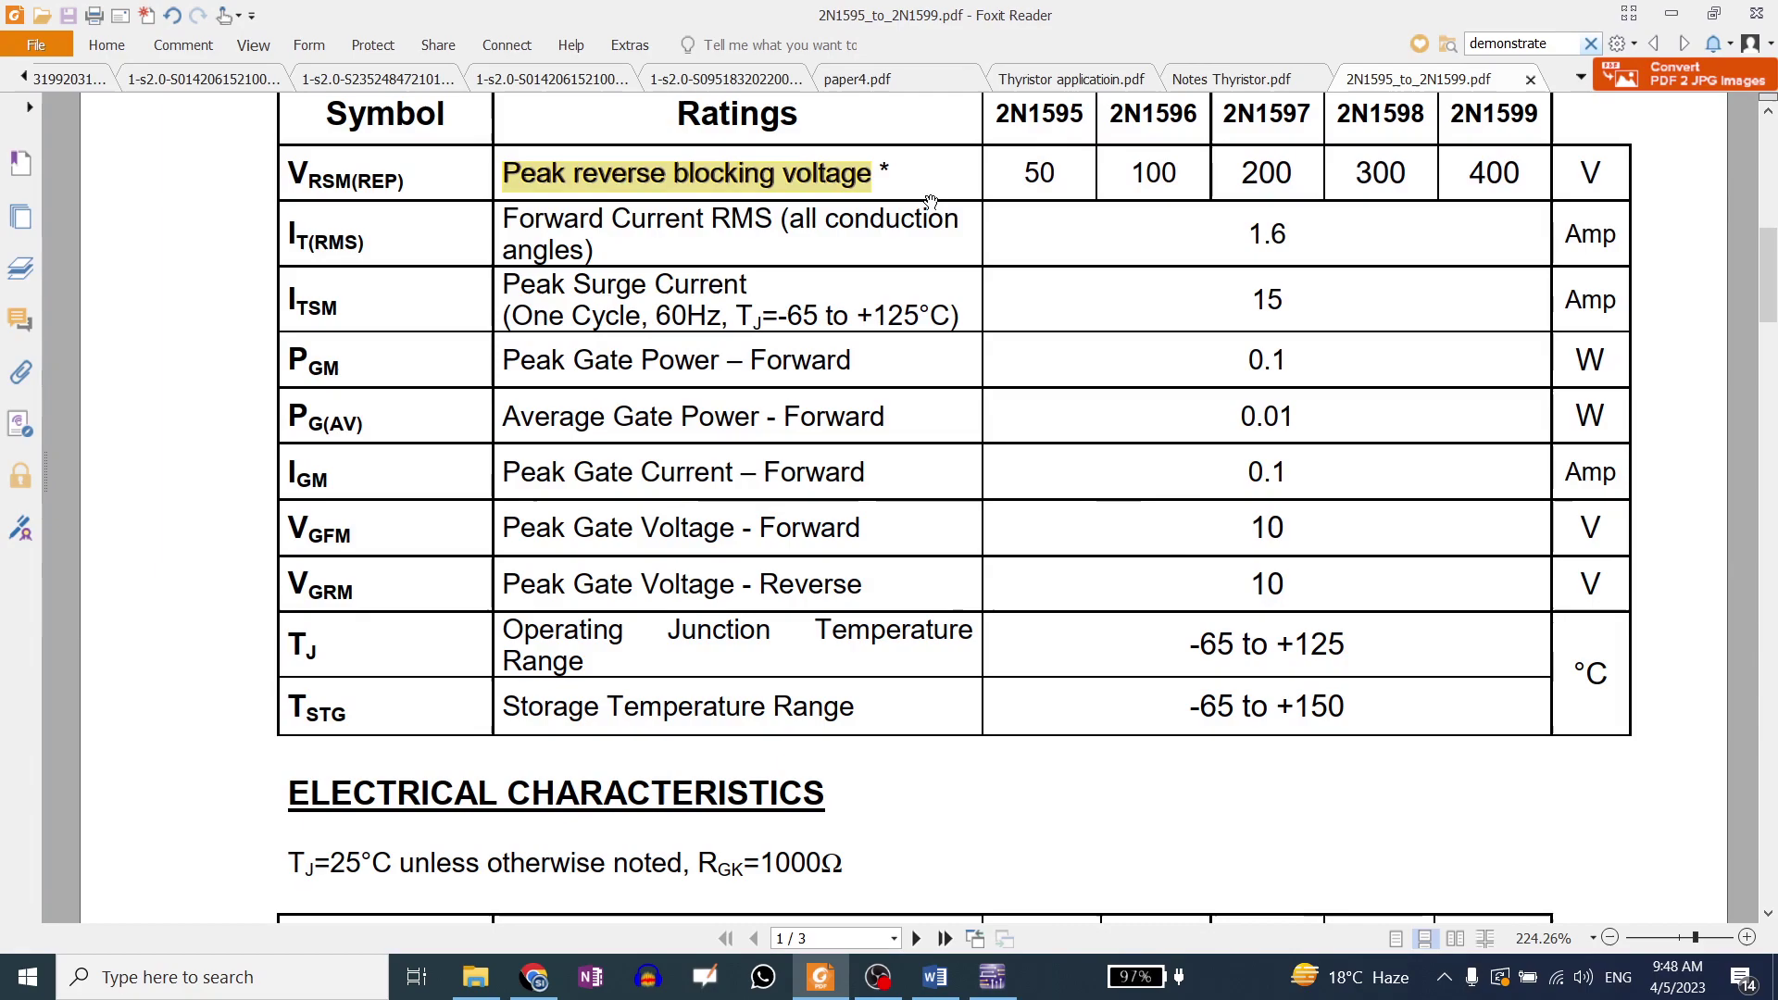
{"action": "left_click", "coordinate": [1238, 78]}
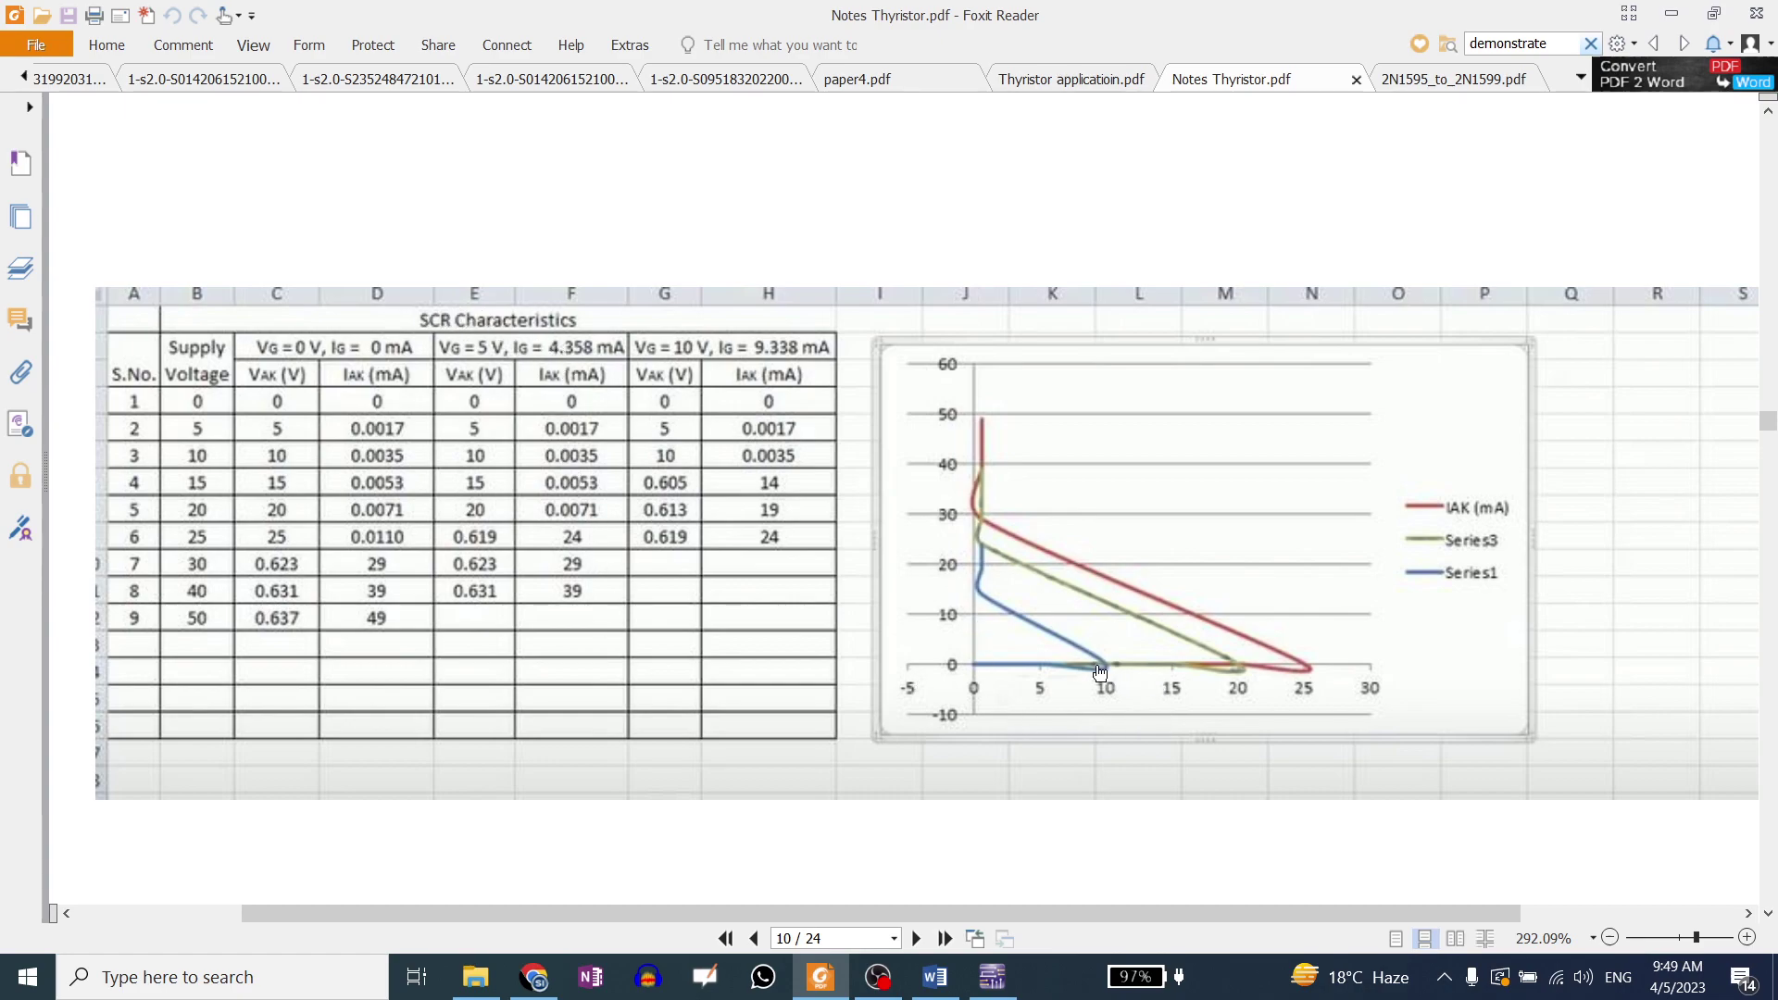
{"action": "scroll", "coordinate": [1061, 652], "scroll_direction": "up", "scroll_amount": 10}
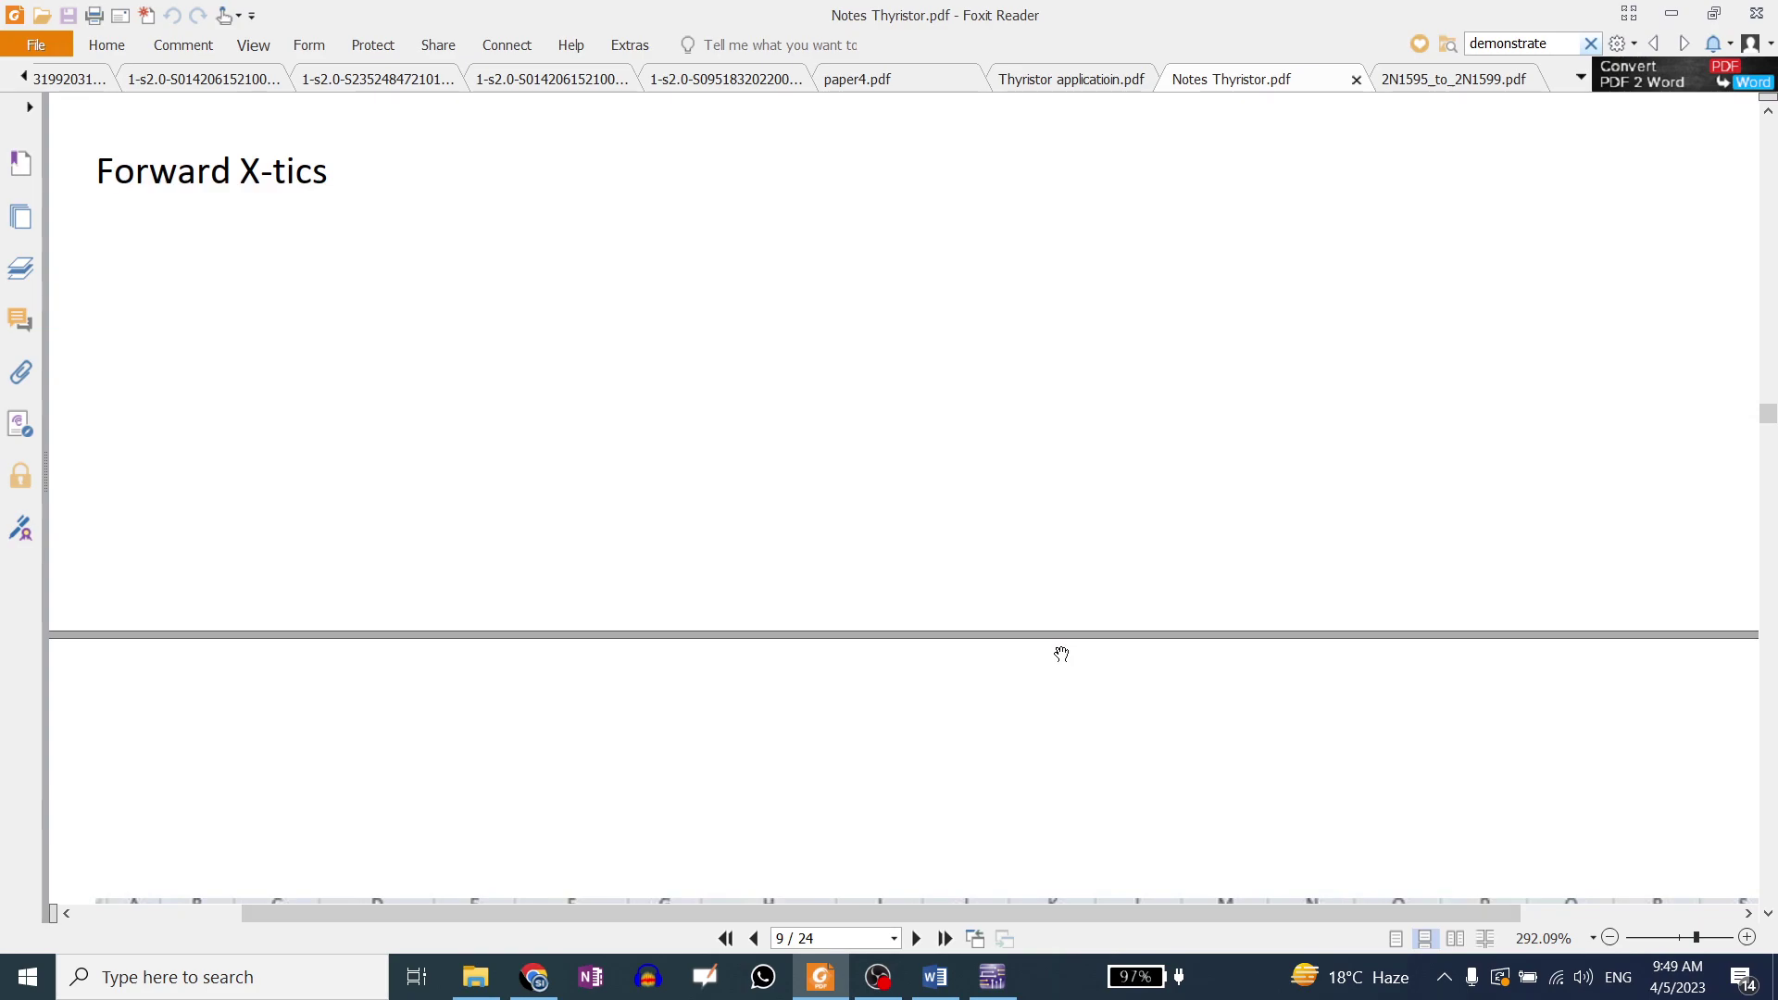
{"action": "scroll", "coordinate": [1061, 652], "scroll_direction": "up", "scroll_amount": 10}
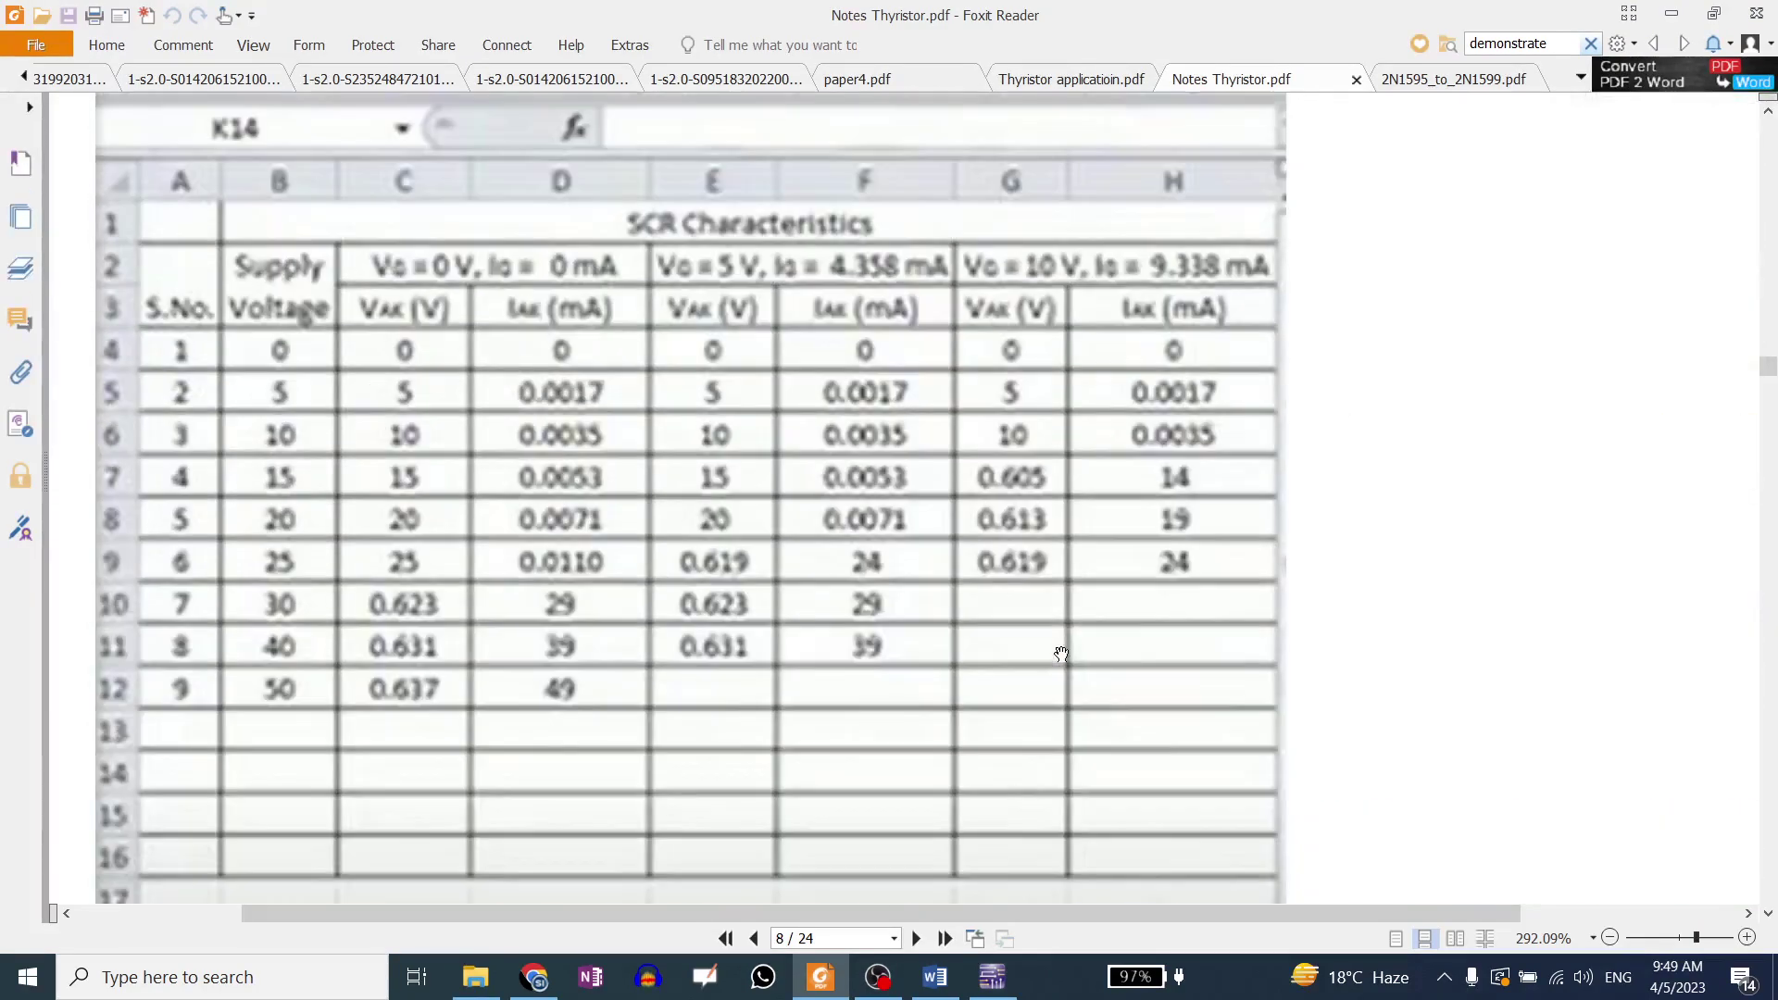
{"action": "scroll", "coordinate": [1061, 652], "scroll_direction": "up", "scroll_amount": 5}
{"action": "scroll", "coordinate": [1072, 623], "scroll_direction": "down", "scroll_amount": 4}
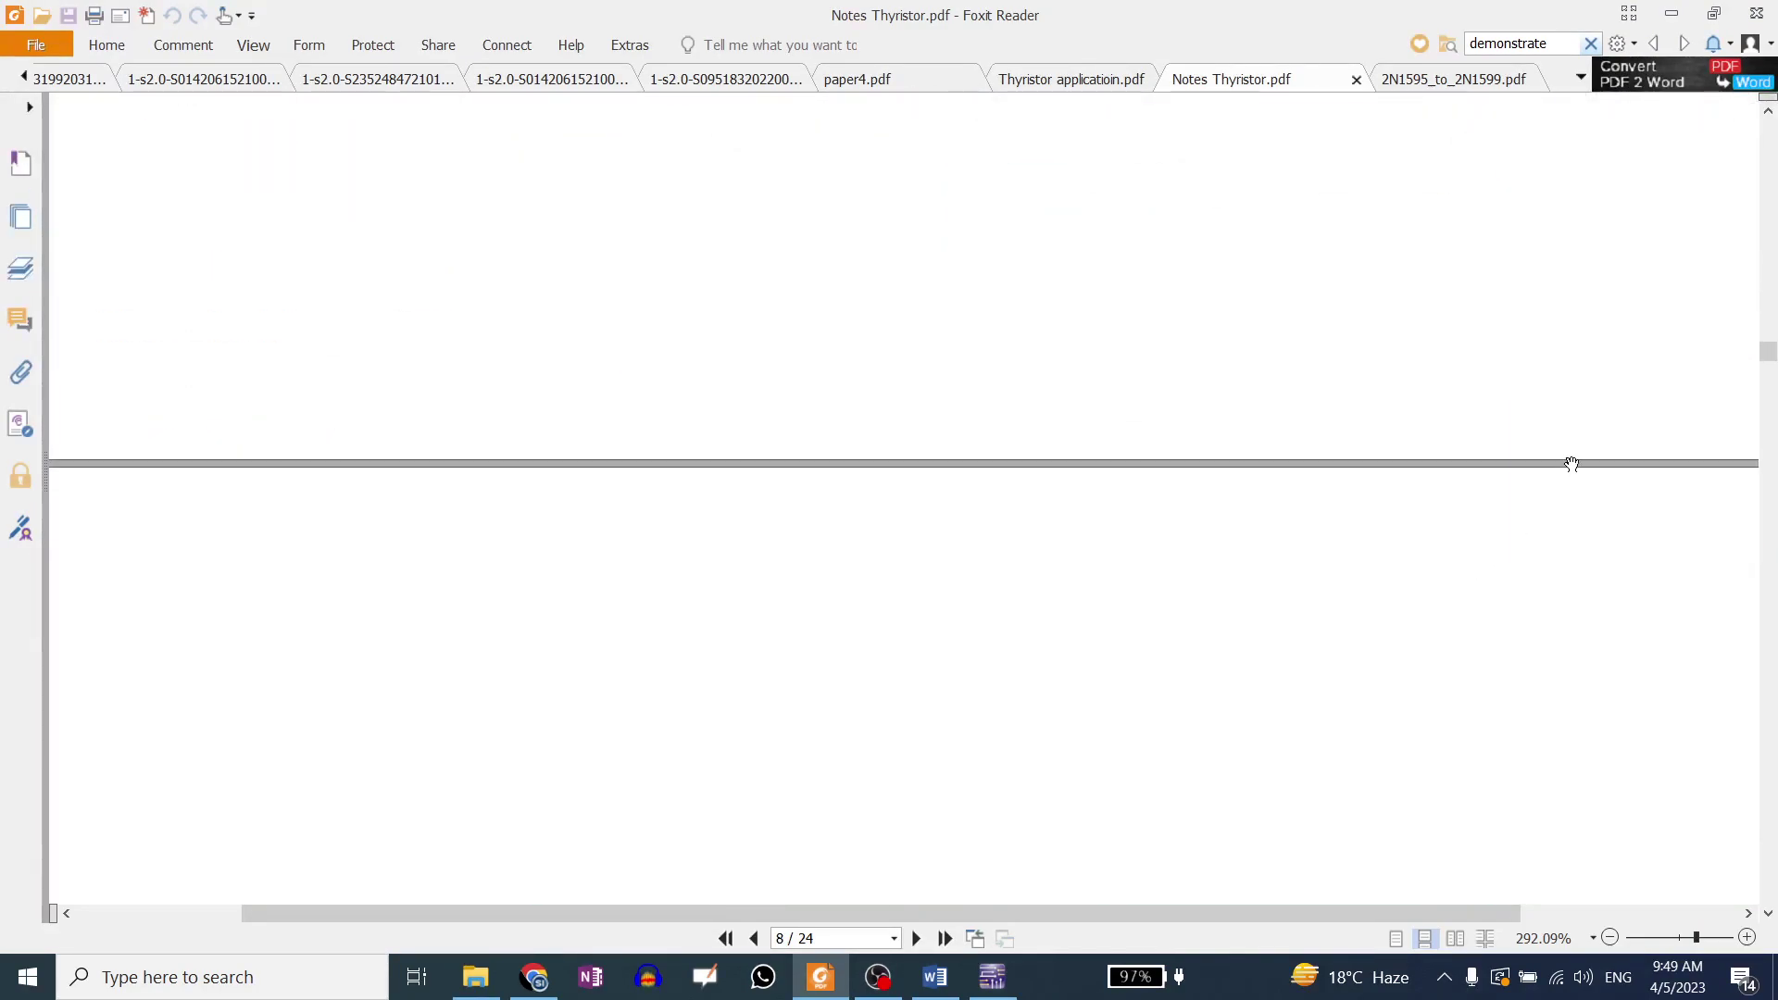
{"action": "scroll", "coordinate": [1265, 706], "scroll_direction": "up", "scroll_amount": 10}
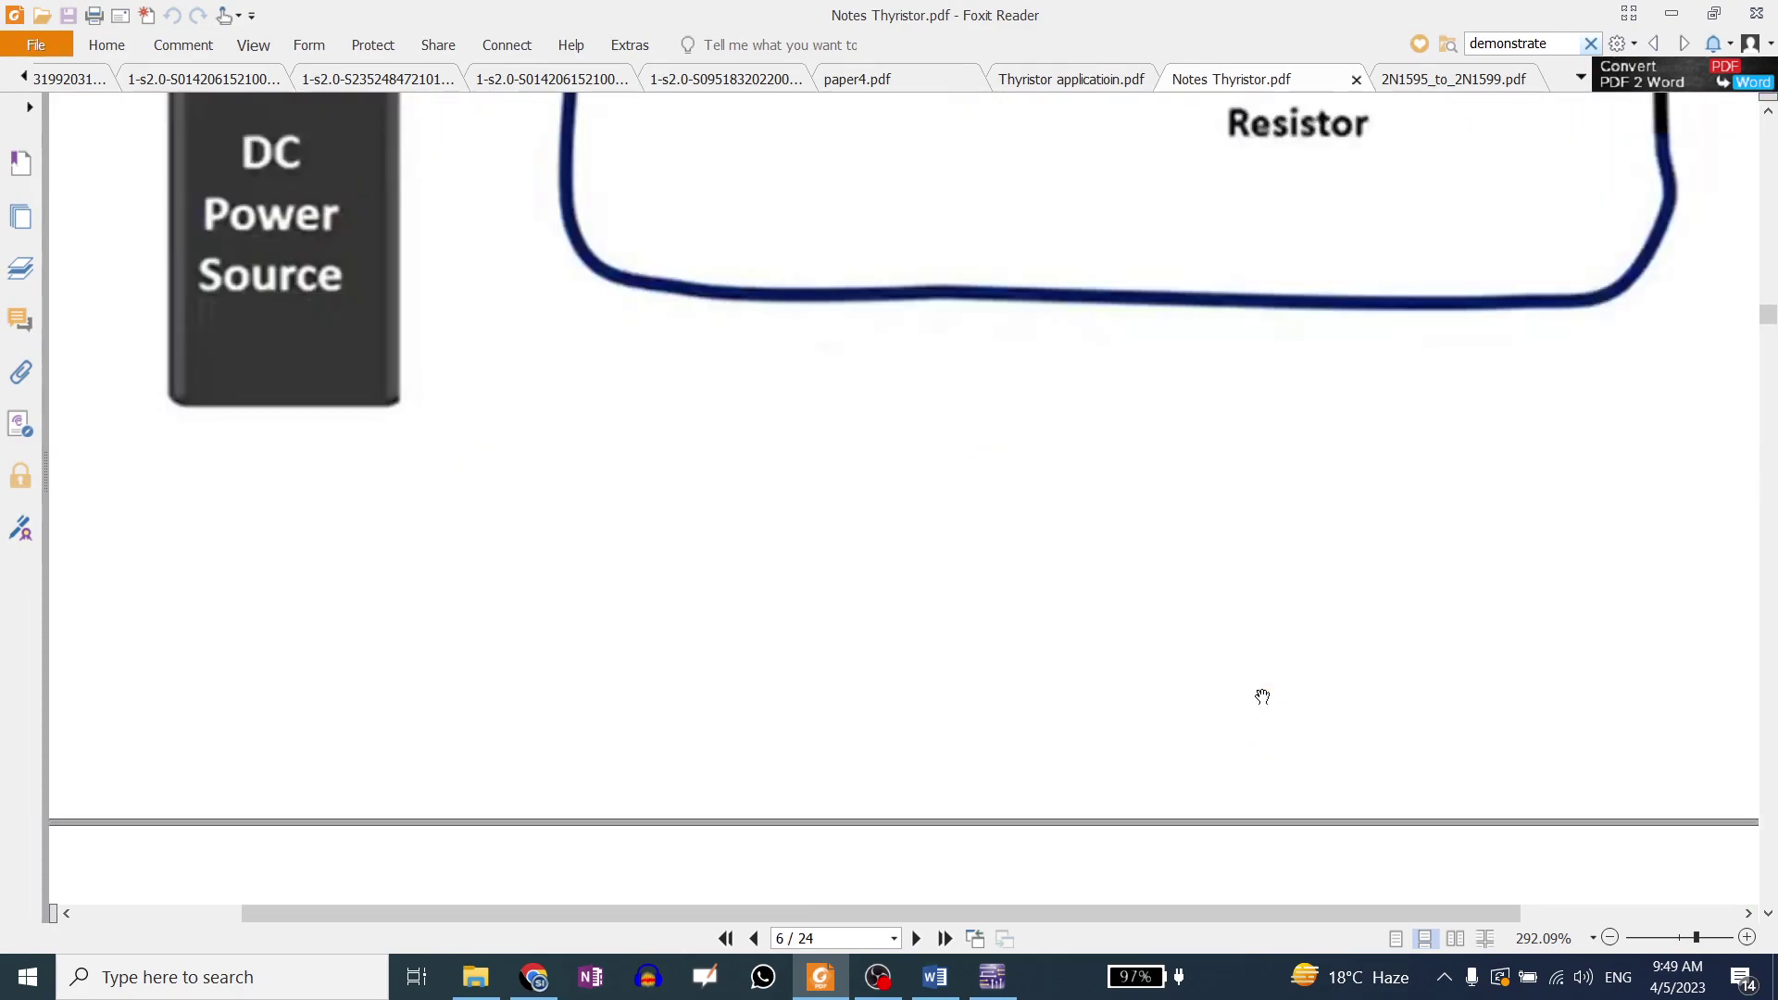
{"action": "scroll", "coordinate": [1262, 696], "scroll_direction": "up", "scroll_amount": 10}
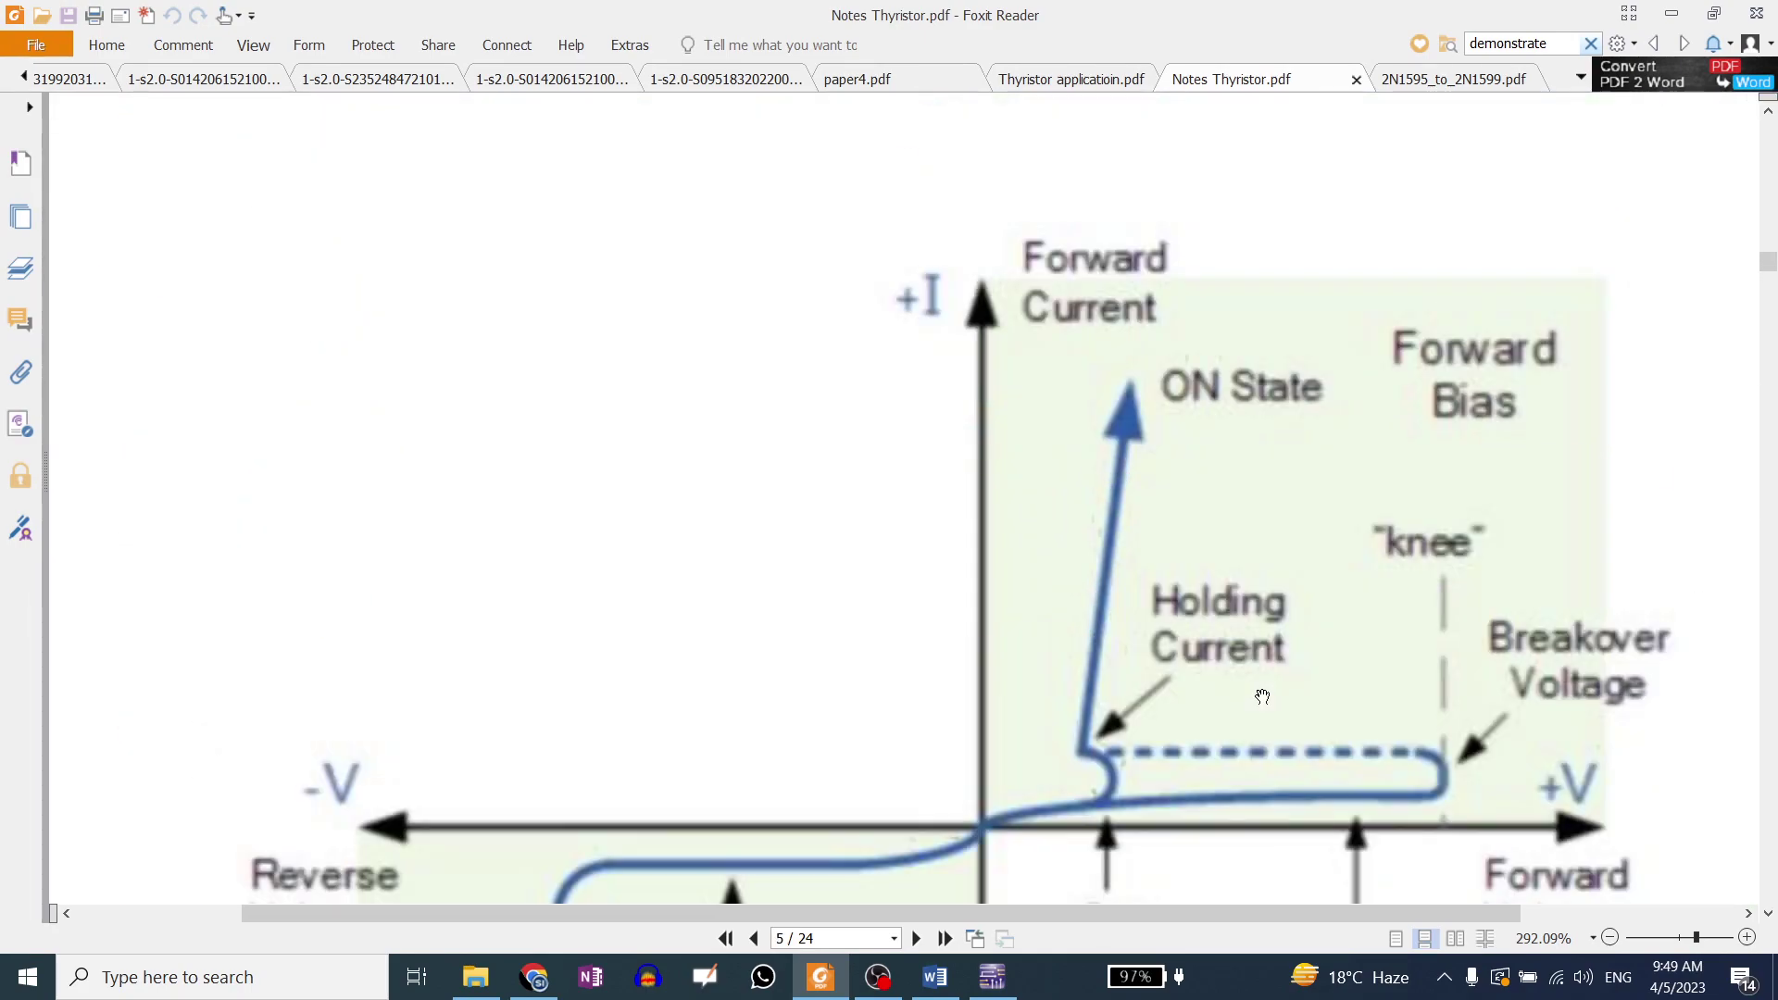
{"action": "scroll", "coordinate": [1294, 595], "scroll_direction": "up", "scroll_amount": 2}
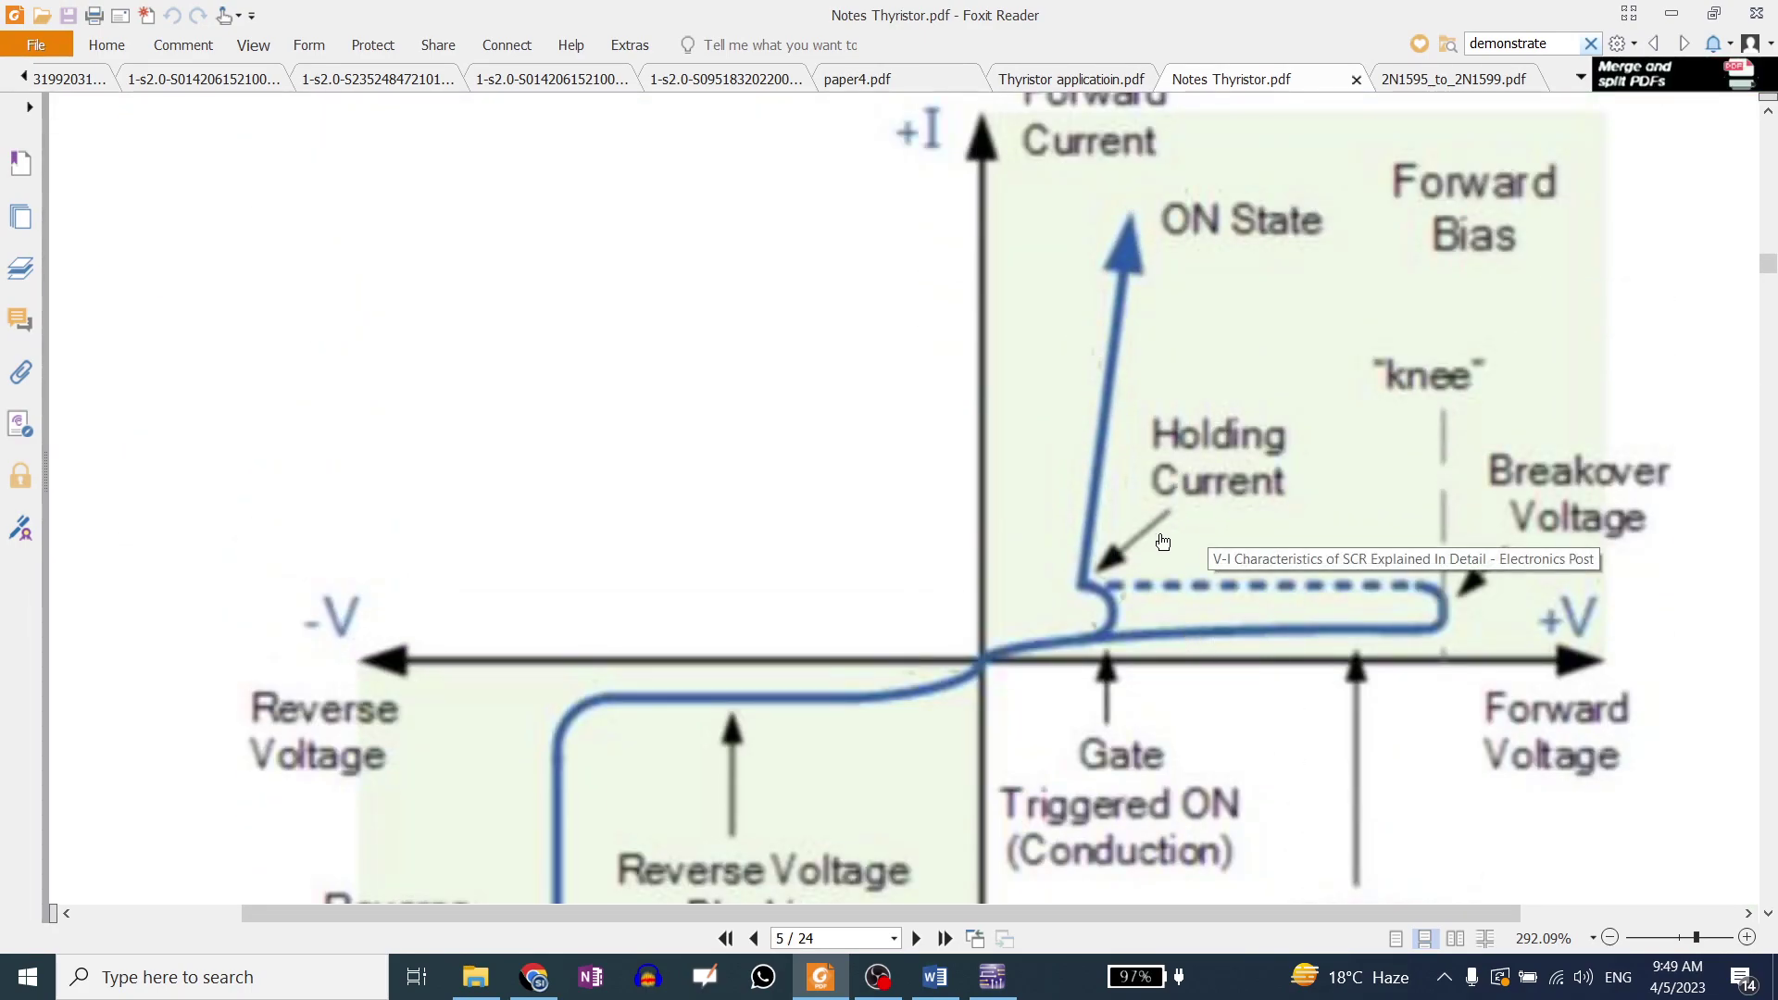